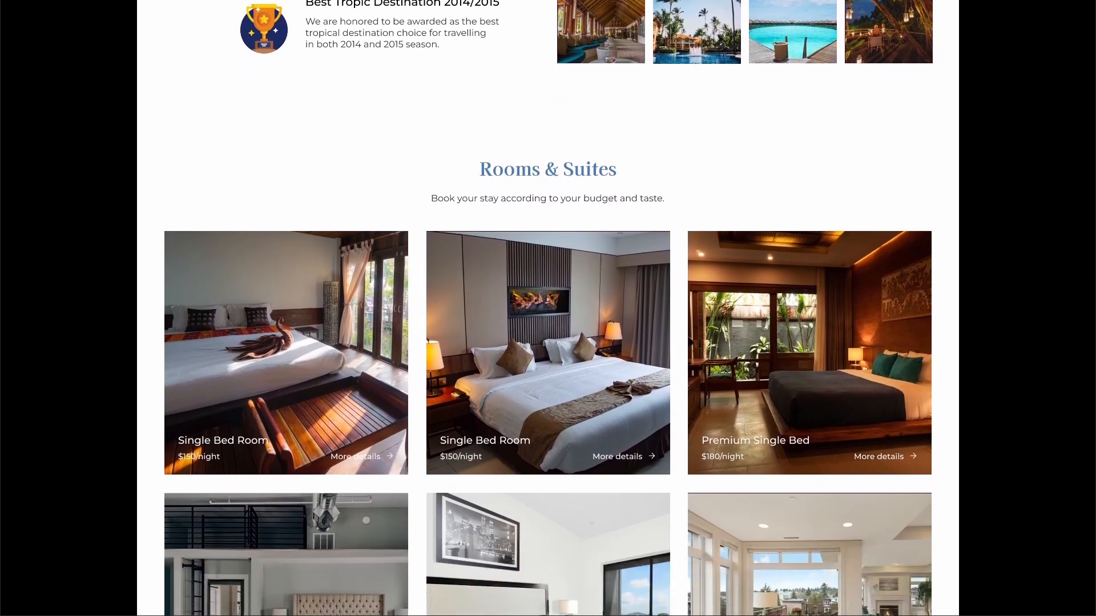
# Scroll down and back up through the finished Royal Palms Resort landing page preview
pyautogui.scroll(-5, 548, 308)
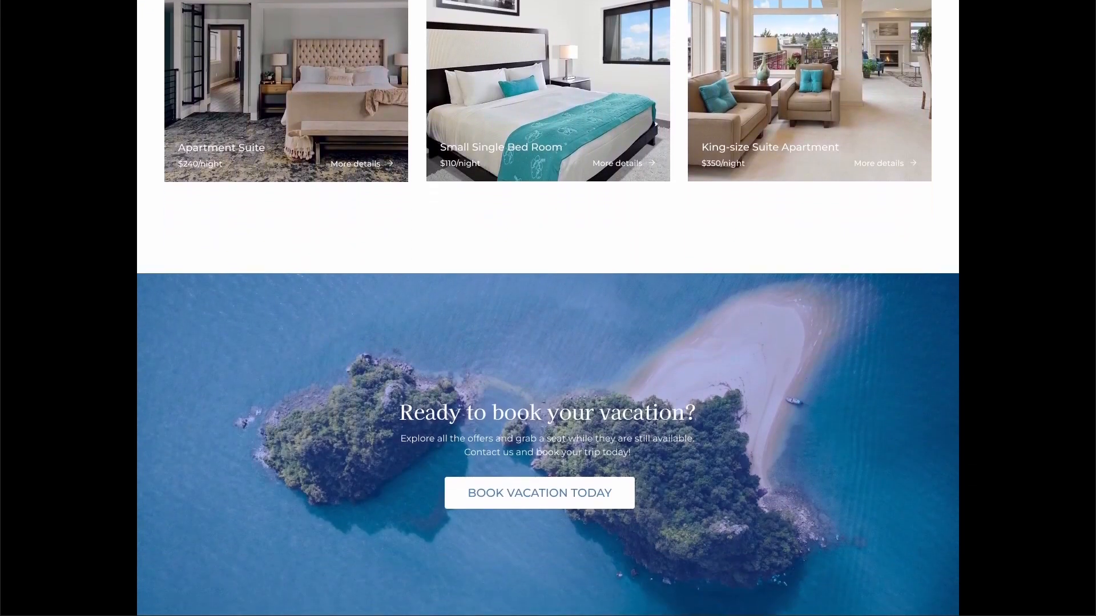
pyautogui.scroll(-3, 548, 308)
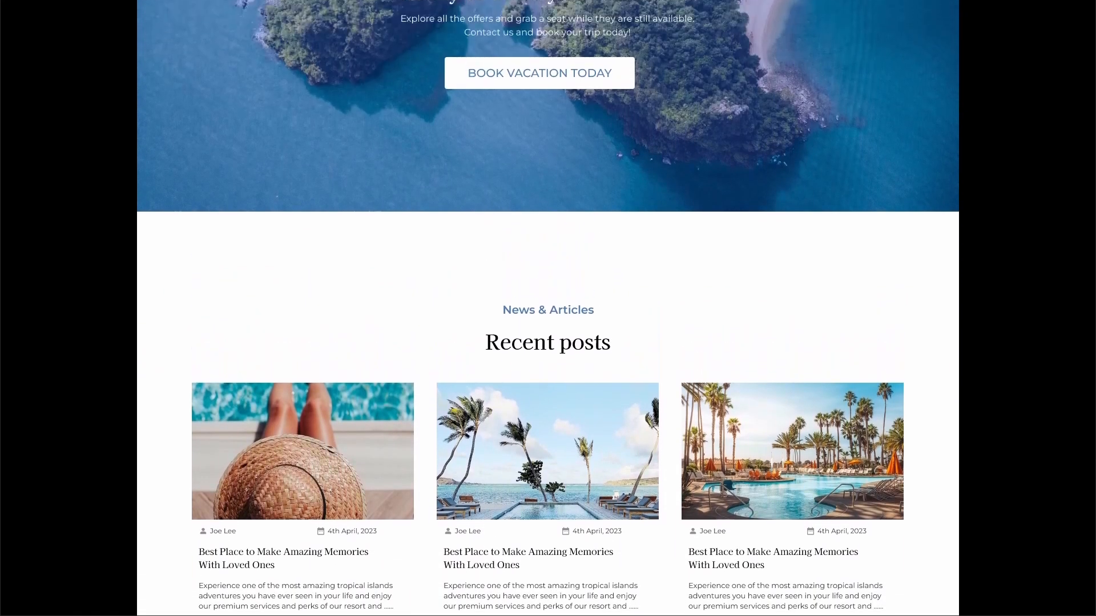
pyautogui.scroll(13, 548, 308)
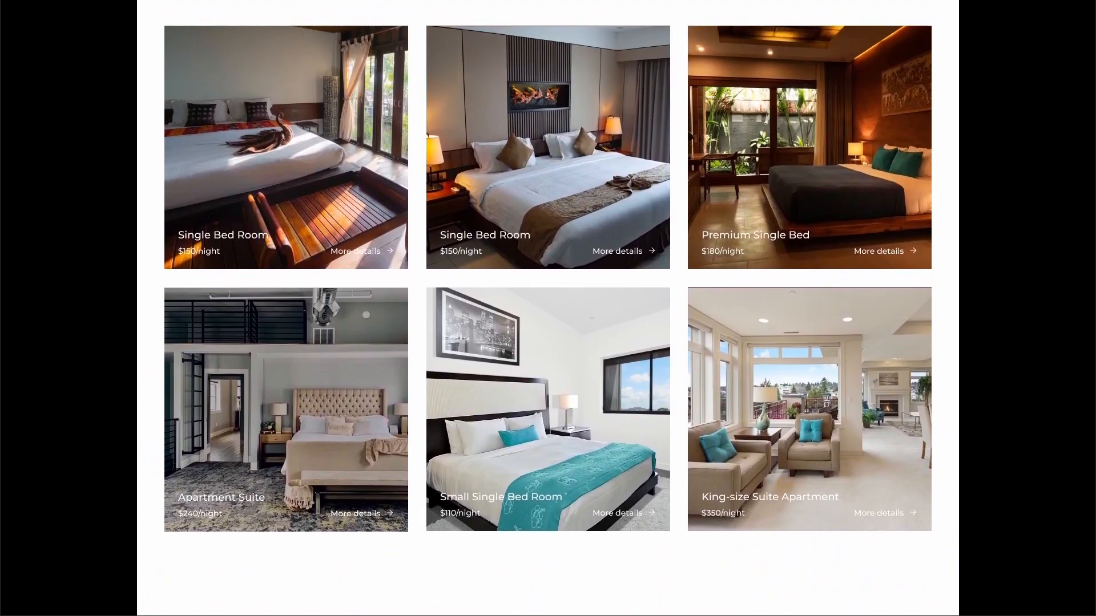
pyautogui.scroll(7, 548, 308)
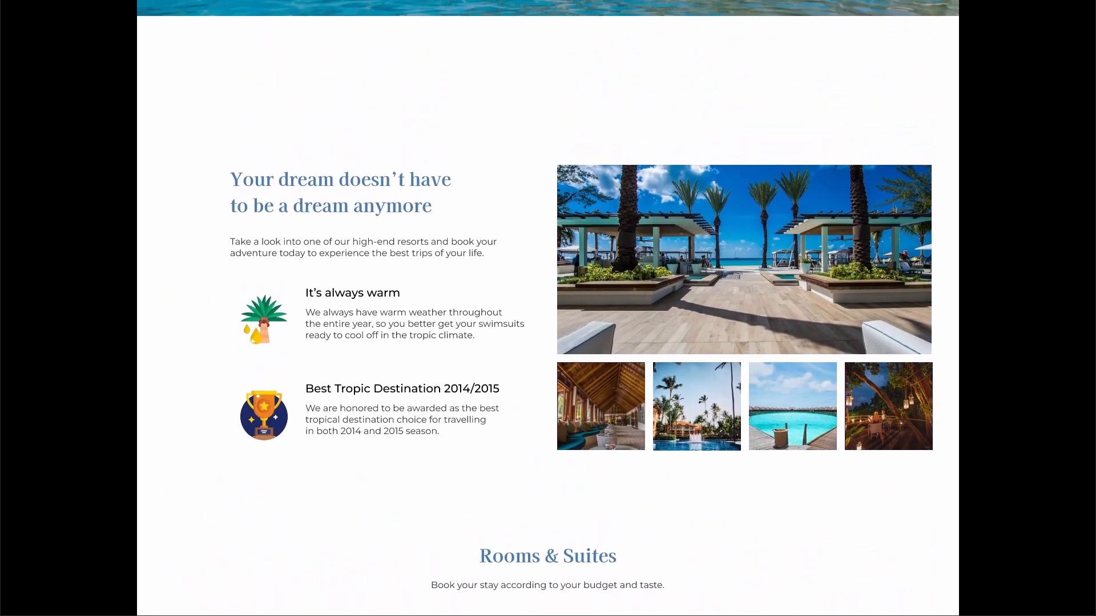
pyautogui.scroll(3, 548, 308)
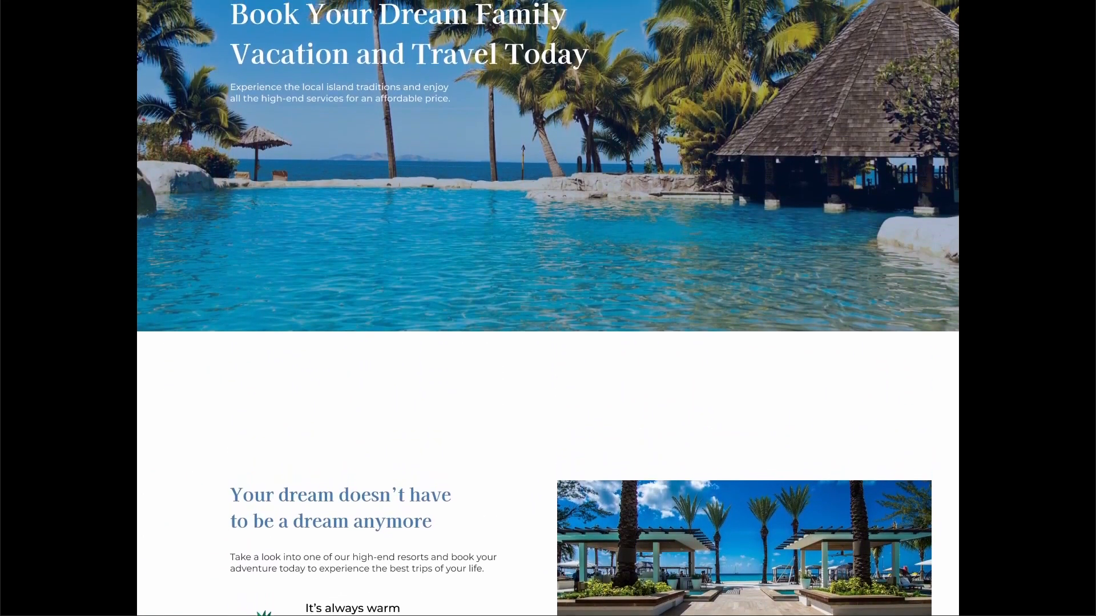
pyautogui.scroll(2, 548, 308)
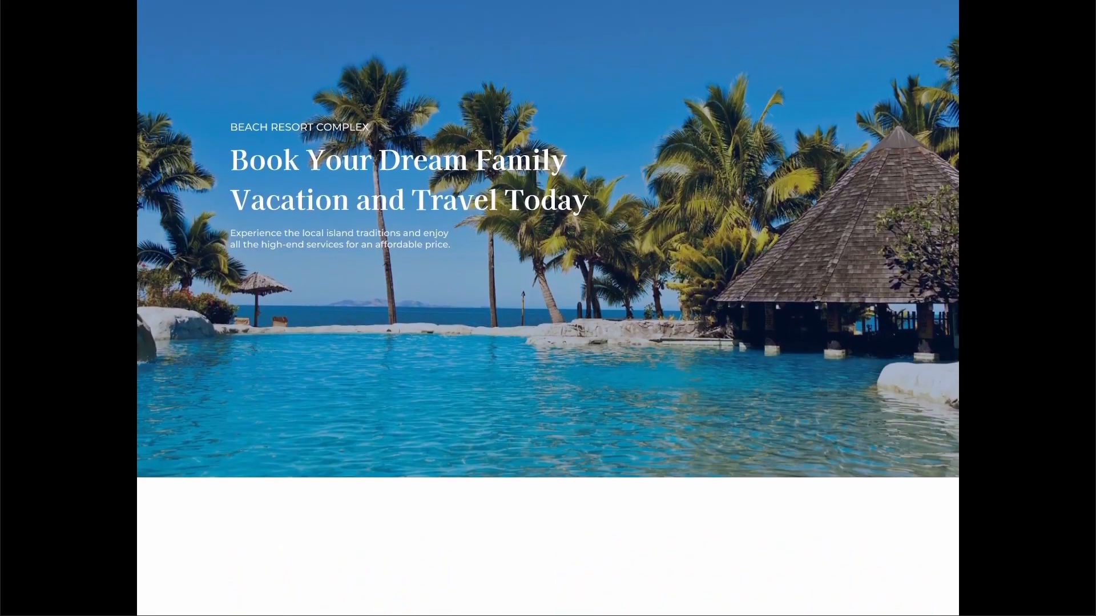
pyautogui.scroll(1, 548, 309)
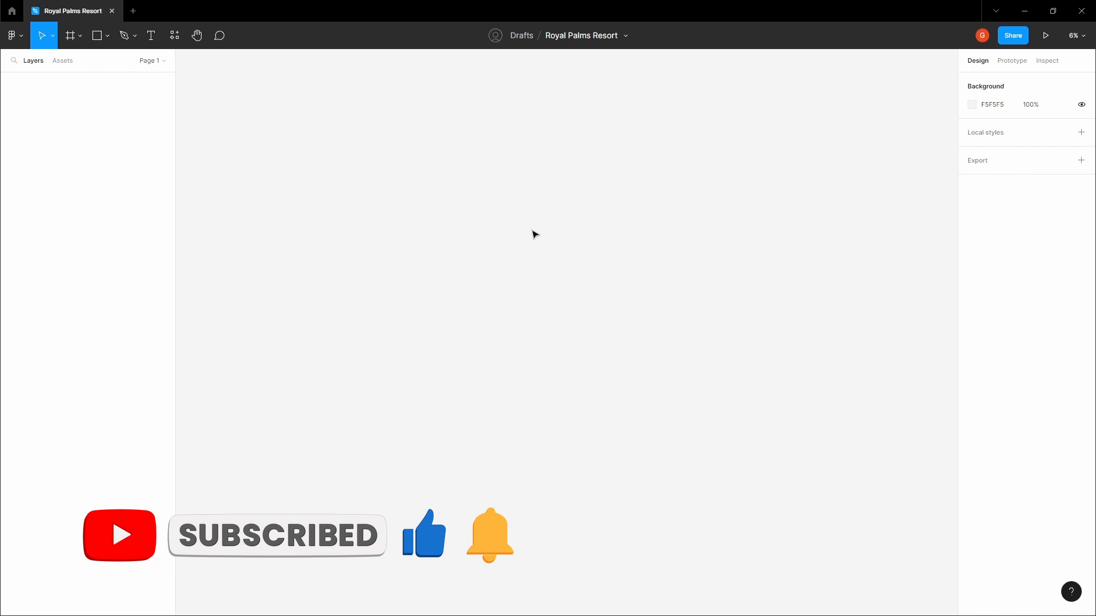
# Paste the Logo, Text Styles, Images, Colors and Icons frames and pan them into view
pyautogui.hotkey('ctrl', 'v')
pyautogui.scroll(-4, 427, 228)
pyautogui.click(413, 239)
pyautogui.press('space')
pyautogui.moveTo(412, 236); pyautogui.dragTo(467, 165)
pyautogui.moveTo(468, 203); pyautogui.dragTo(443, 313)
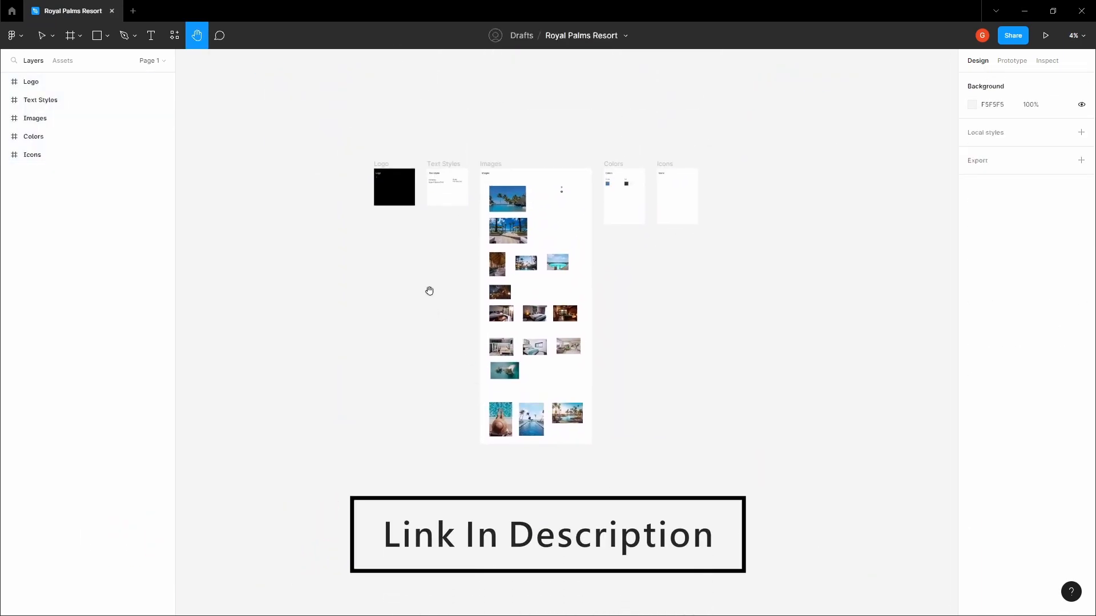
pyautogui.scroll(2, 446, 179)
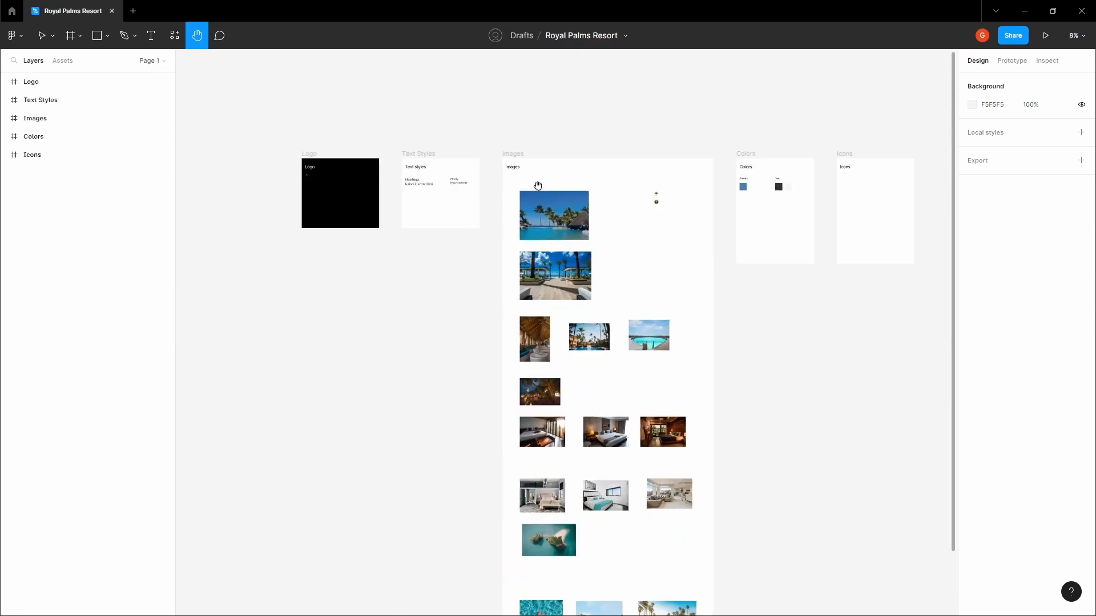
pyautogui.moveTo(586, 224); pyautogui.dragTo(505, 220)
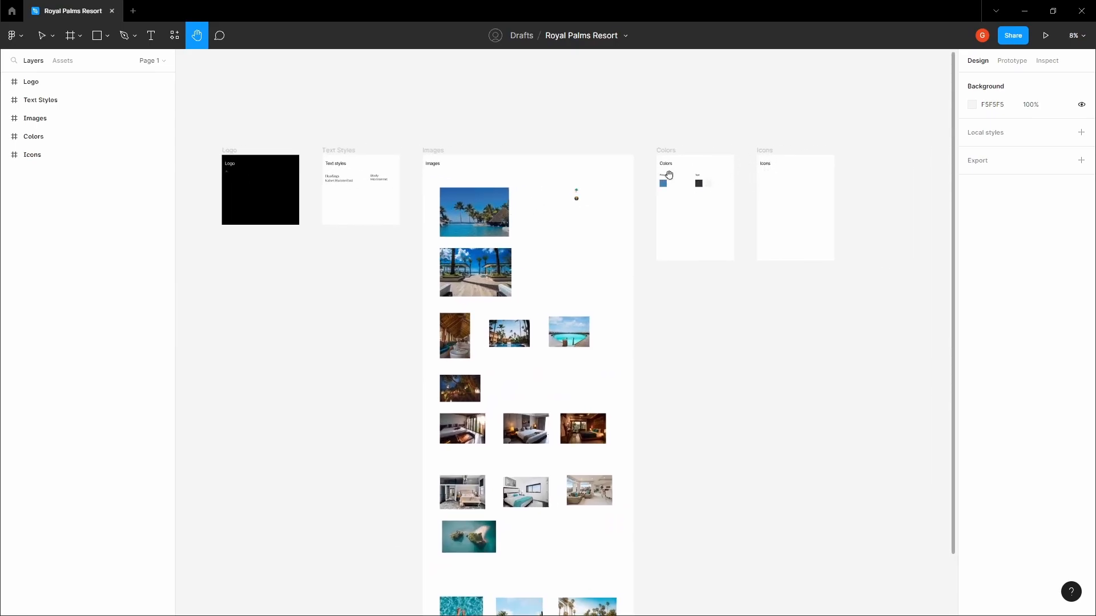
pyautogui.scroll(-2, 591, 272)
pyautogui.scroll(-6, 583, 245)
pyautogui.scroll(-2, 575, 201)
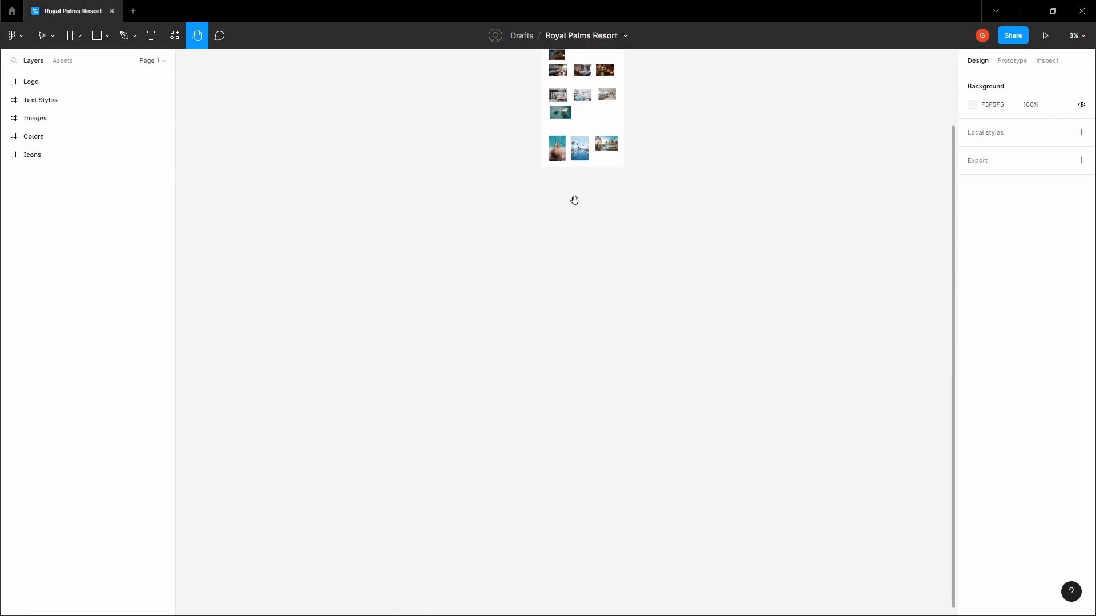
# Add a 1440×1024 Desktop frame beside the asset frames
pyautogui.press('f')
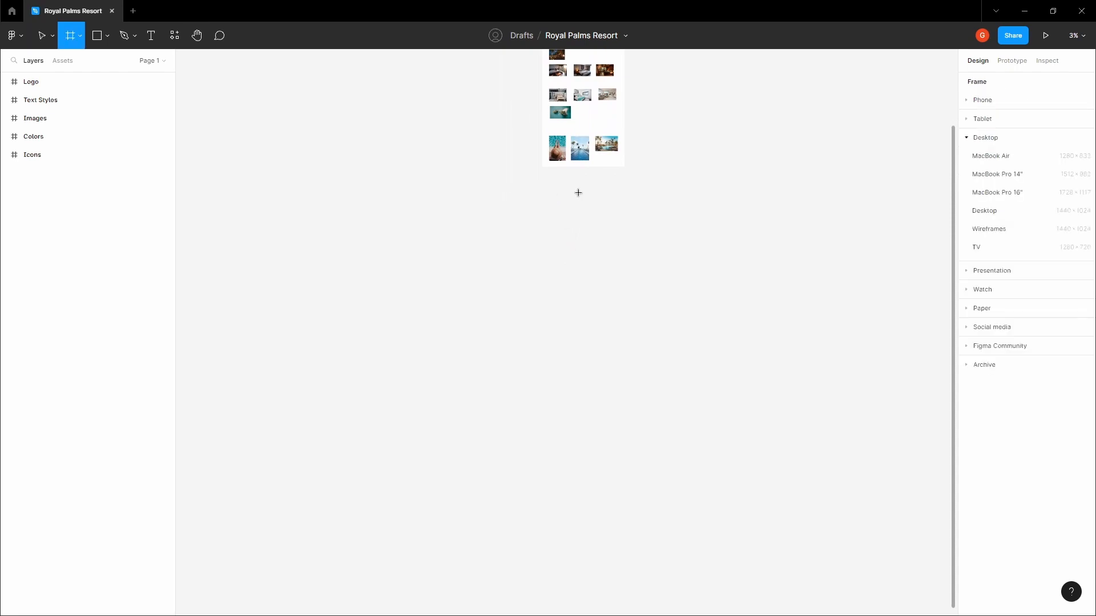
pyautogui.click(984, 210)
pyautogui.moveTo(567, 320); pyautogui.dragTo(591, 245)
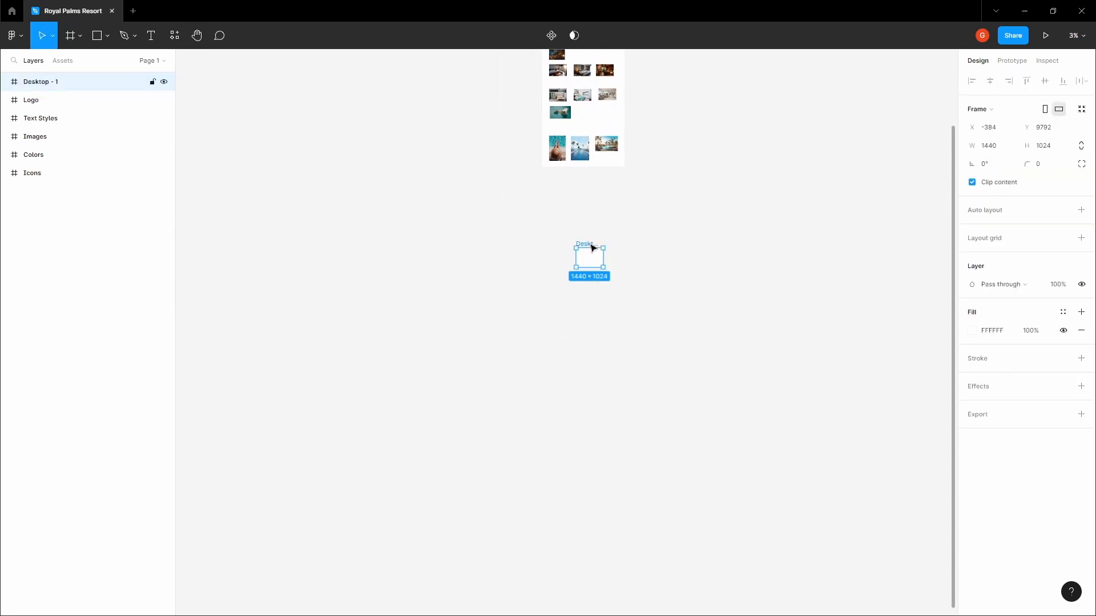
pyautogui.click(617, 217)
pyautogui.scroll(3, 593, 167)
pyautogui.moveTo(597, 310); pyautogui.dragTo(585, 232)
pyautogui.scroll(3, 592, 273)
pyautogui.moveTo(548, 271); pyautogui.dragTo(494, 174)
pyautogui.click(472, 166)
pyautogui.scroll(1, 506, 173)
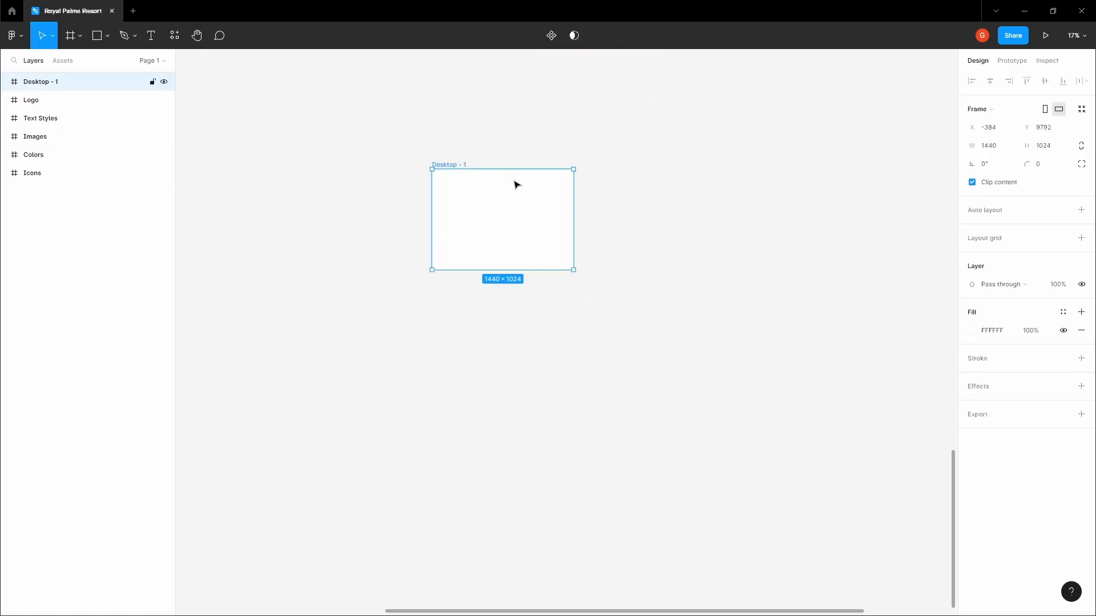
pyautogui.scroll(-3, 516, 183)
# Stretch the Desktop - 1 frame down to 8853 px tall
pyautogui.moveTo(506, 211); pyautogui.dragTo(481, 505)
pyautogui.click(599, 383)
pyautogui.scroll(1, 594, 379)
pyautogui.scroll(3, 504, 222)
pyautogui.click(501, 203)
pyautogui.scroll(3, 514, 206)
pyautogui.click(519, 210)
pyautogui.click(468, 211)
# Rename the frame to 'Landing Page Design'
pyautogui.doubleClick(95, 91)
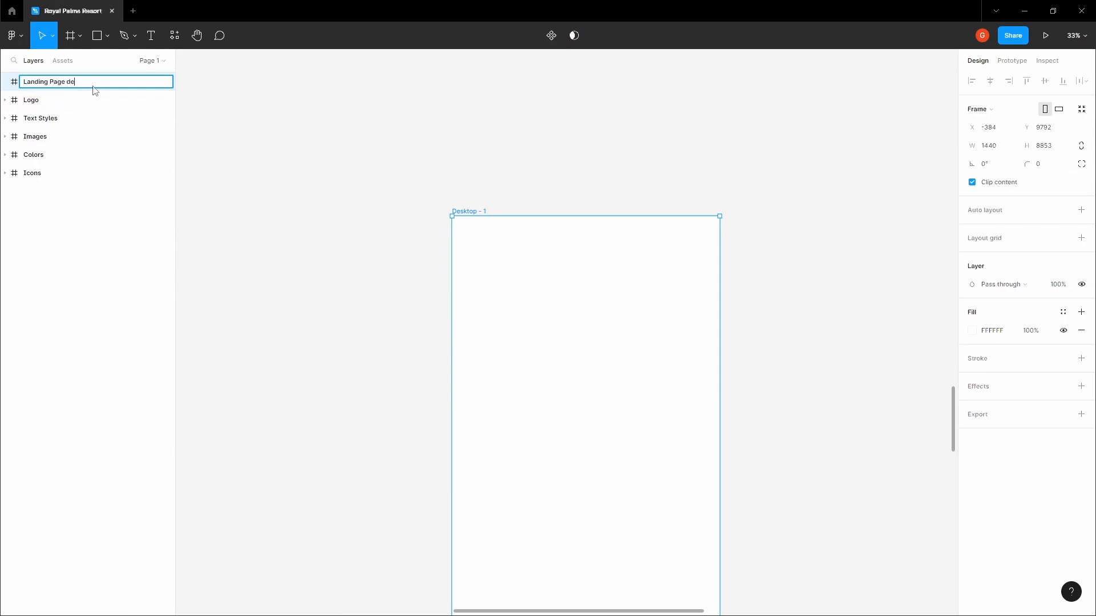
pyautogui.write('Landing Page Design')
pyautogui.press('Return')
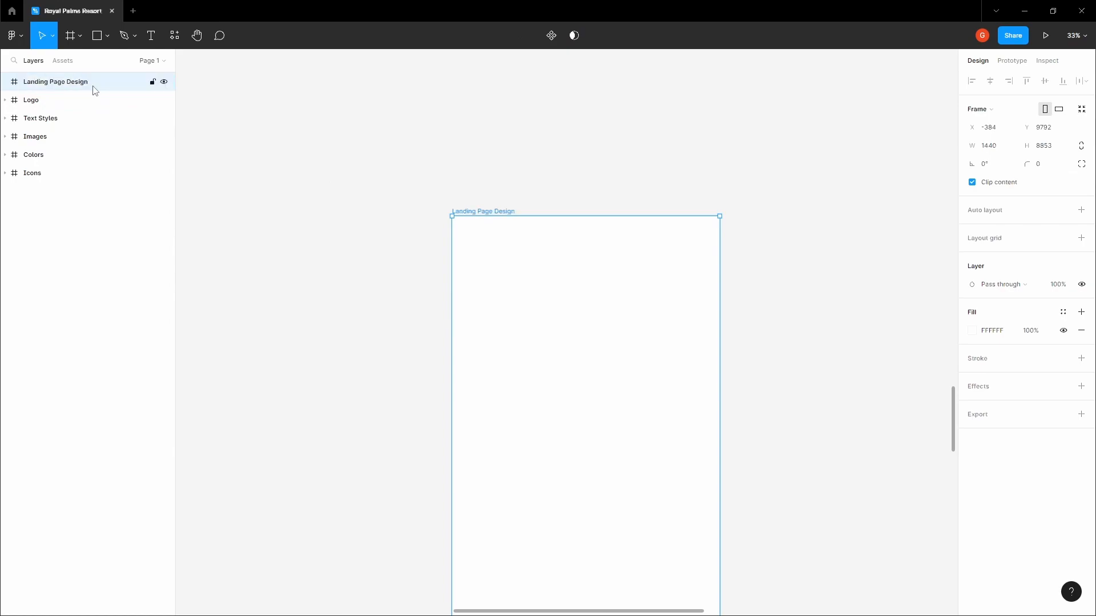
pyautogui.click(423, 106)
pyautogui.scroll(-2, 449, 186)
pyautogui.moveTo(454, 128); pyautogui.dragTo(443, 287)
pyautogui.scroll(-3, 464, 274)
pyautogui.moveTo(464, 85); pyautogui.dragTo(475, 274)
# Copy the resort pool photo group from the Images frame
pyautogui.moveTo(488, 154); pyautogui.dragTo(494, 271)
pyautogui.scroll(3, 450, 212)
pyautogui.press('v')
pyautogui.click(479, 255)
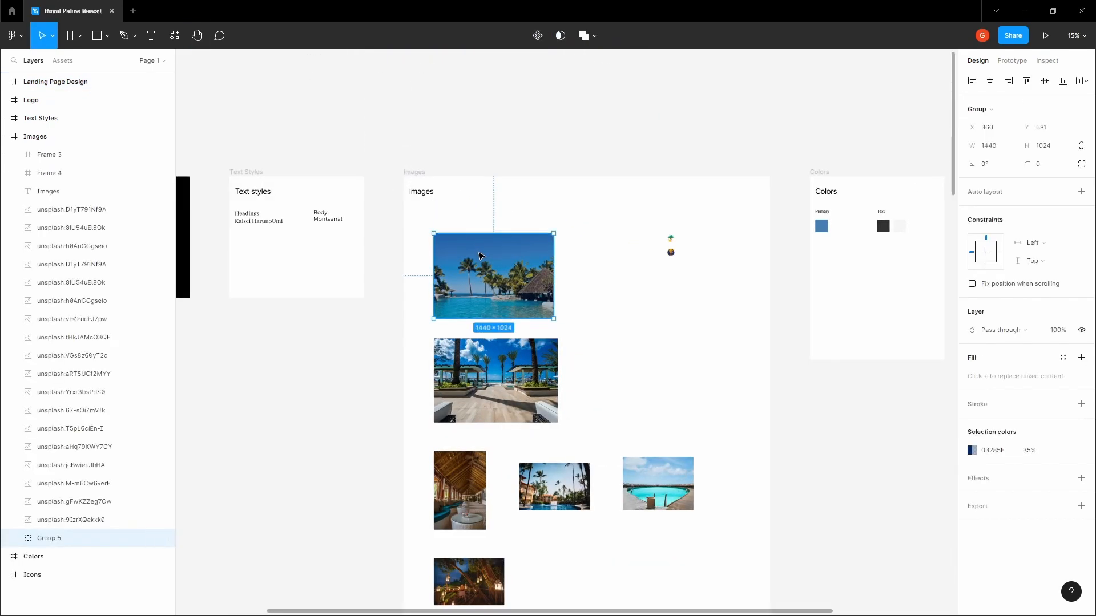
pyautogui.scroll(-19, 481, 256)
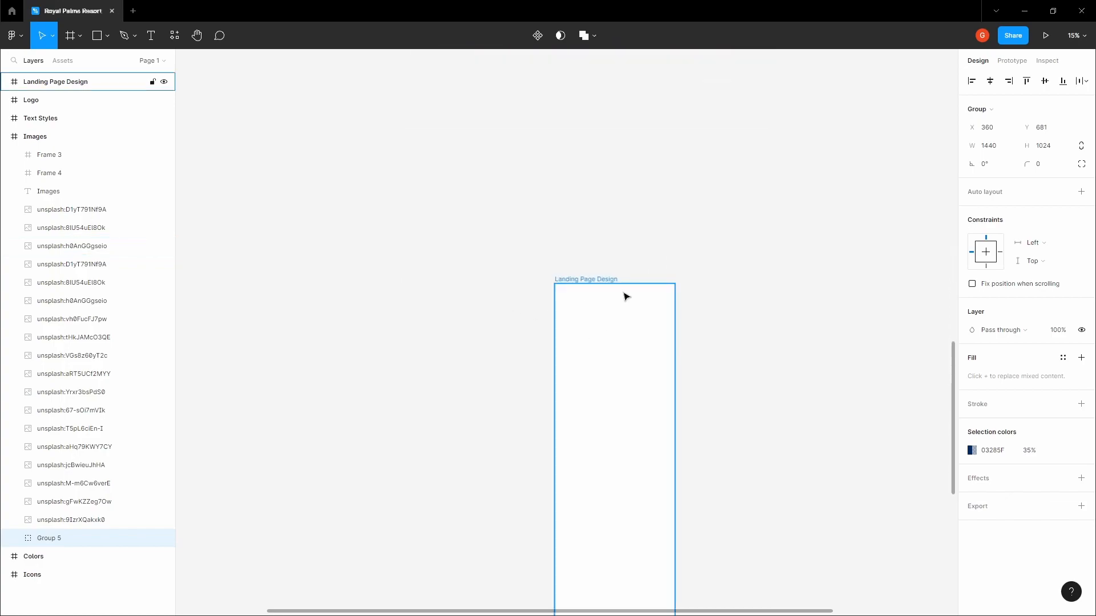
pyautogui.click(601, 268)
pyautogui.moveTo(600, 279); pyautogui.dragTo(552, 241)
pyautogui.click(540, 241)
pyautogui.scroll(2, 582, 235)
pyautogui.click(690, 236)
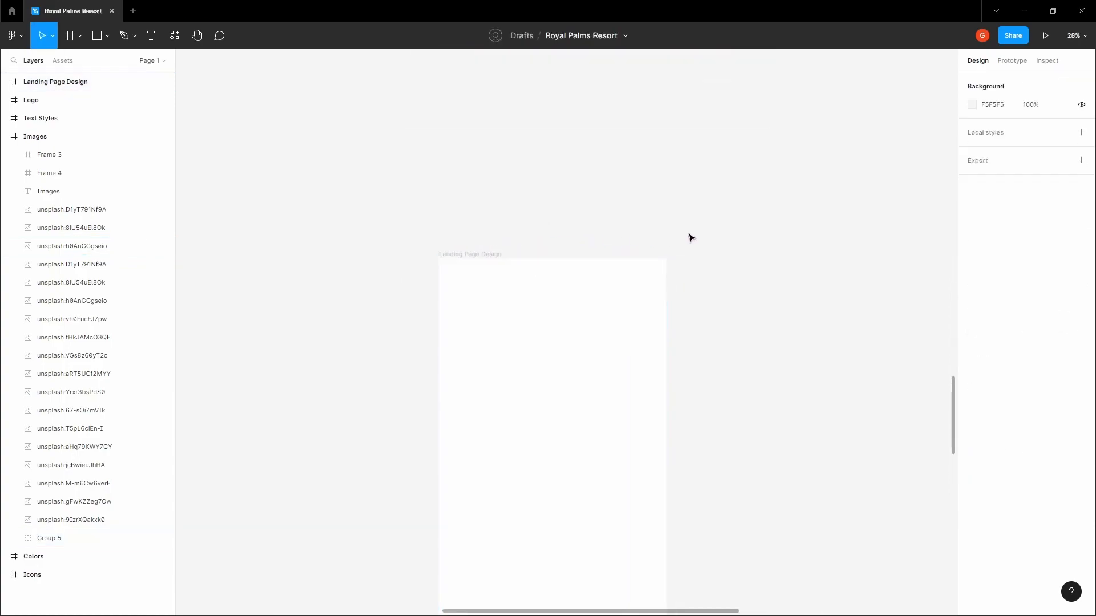
# Add a 1440×1024 frame at the page's left edge and paste the pool photo into its top-left
pyautogui.press('f')
pyautogui.click(979, 211)
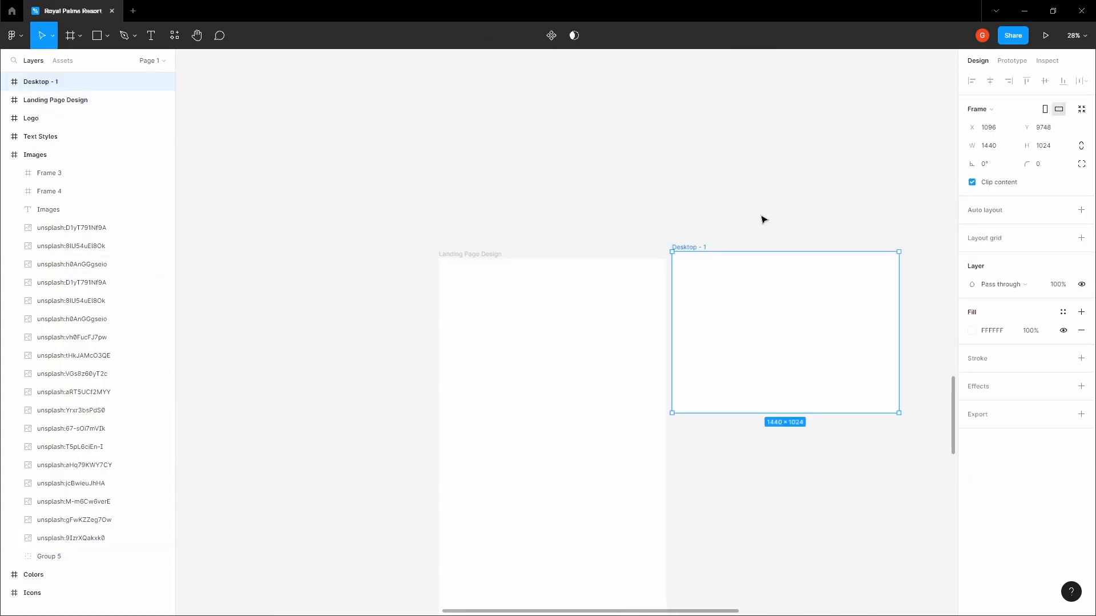
pyautogui.moveTo(692, 255); pyautogui.dragTo(463, 293)
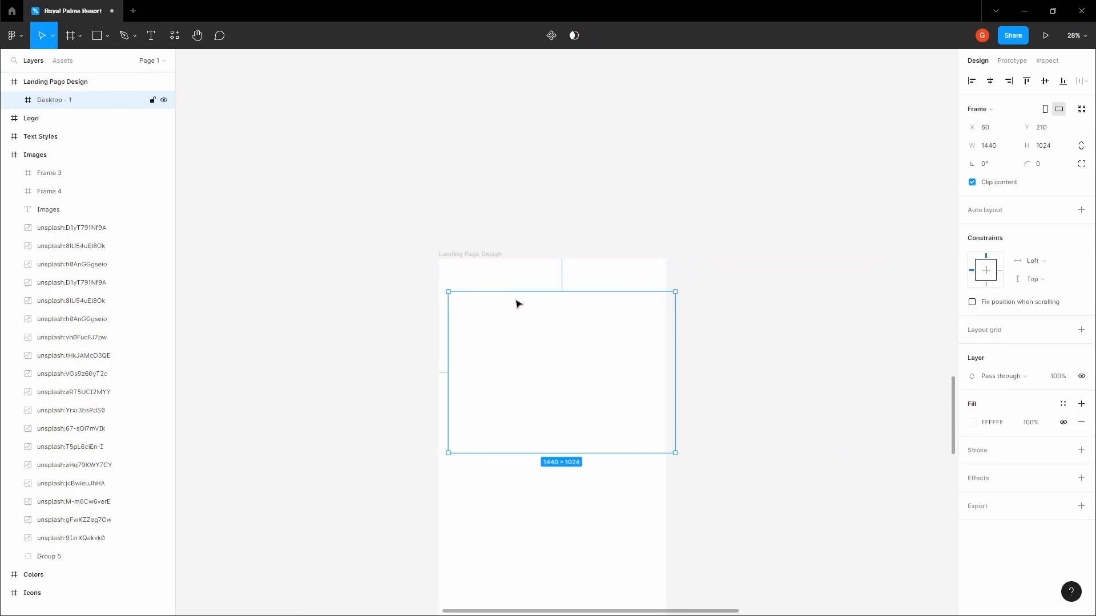
pyautogui.moveTo(540, 315); pyautogui.dragTo(525, 294)
pyautogui.hotkey('ctrl', 'v')
pyautogui.moveTo(565, 372); pyautogui.dragTo(510, 282)
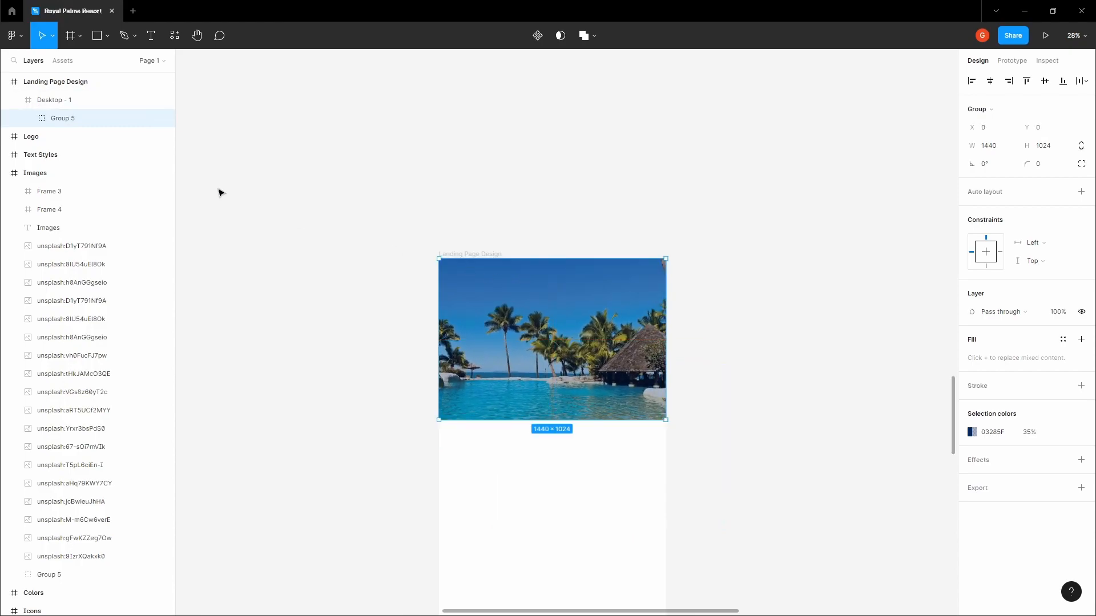
# Rename the new frame 'Hero Section' and check the Group 5 photo layers inside it
pyautogui.doubleClick(70, 102)
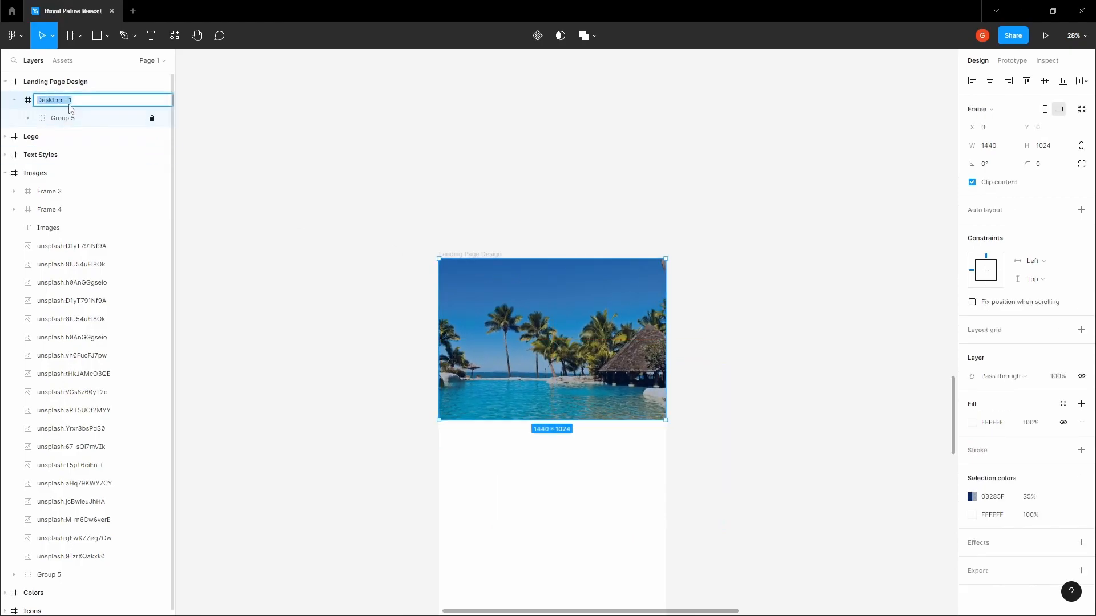
pyautogui.write('Hero Section')
pyautogui.press('Return')
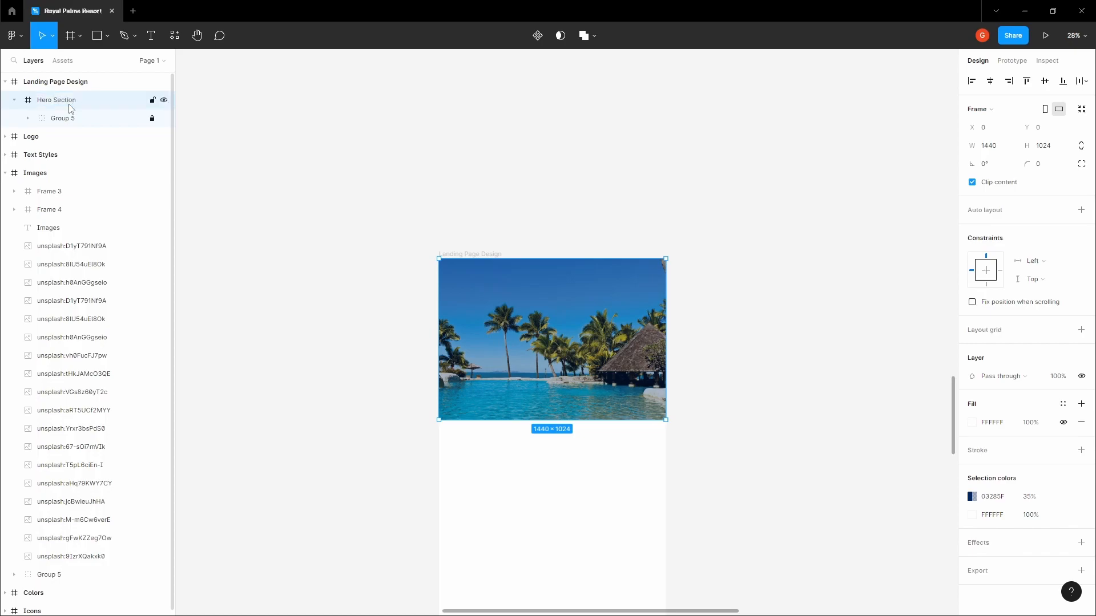
pyautogui.click(51, 120)
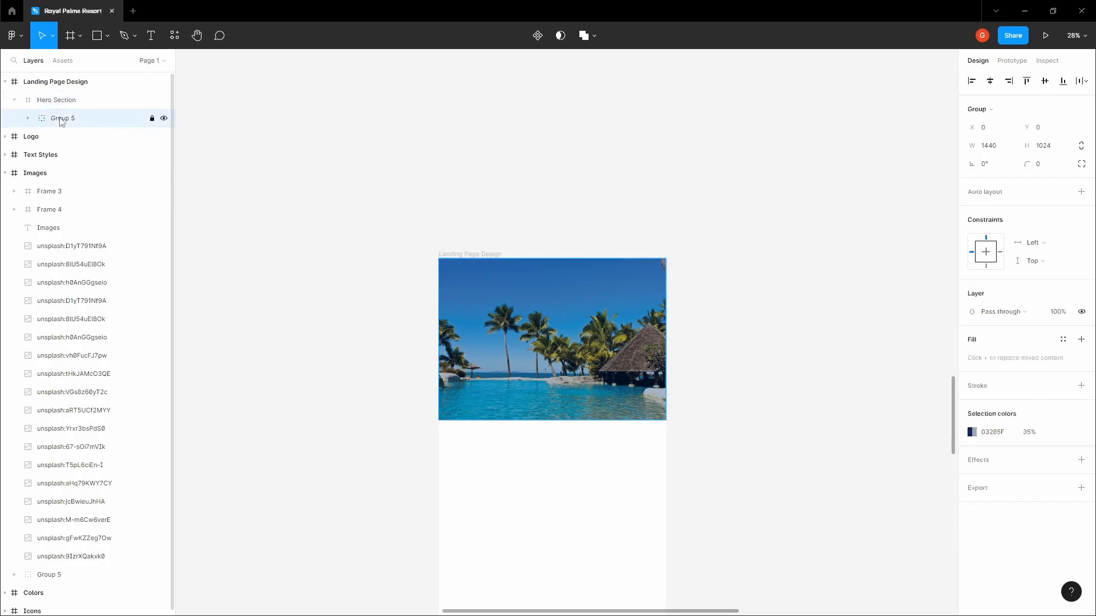
pyautogui.click(27, 118)
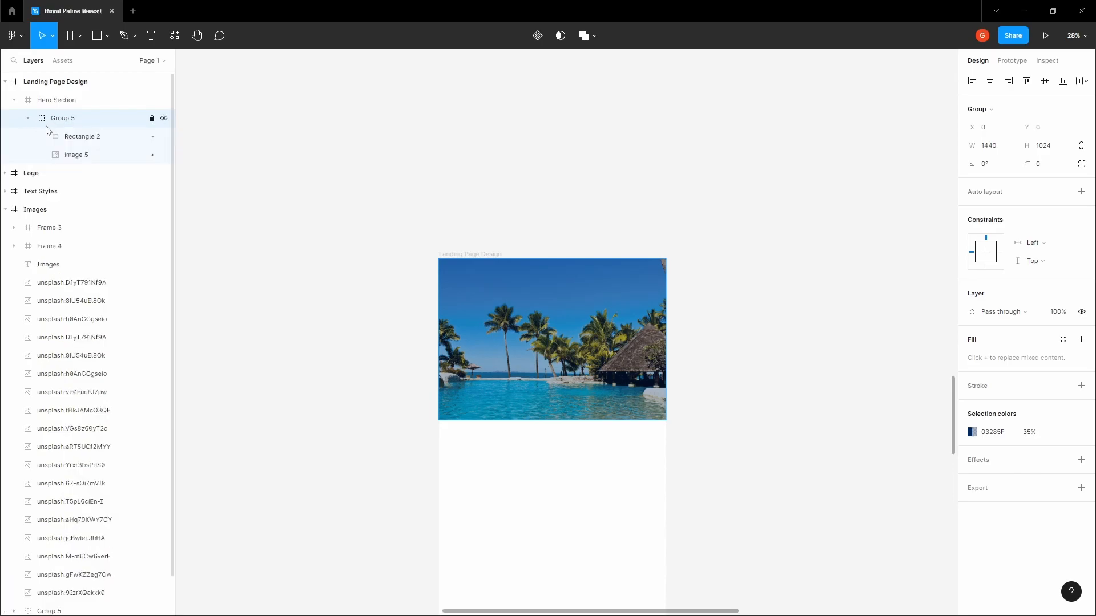
pyautogui.click(64, 137)
pyautogui.click(66, 155)
pyautogui.click(26, 119)
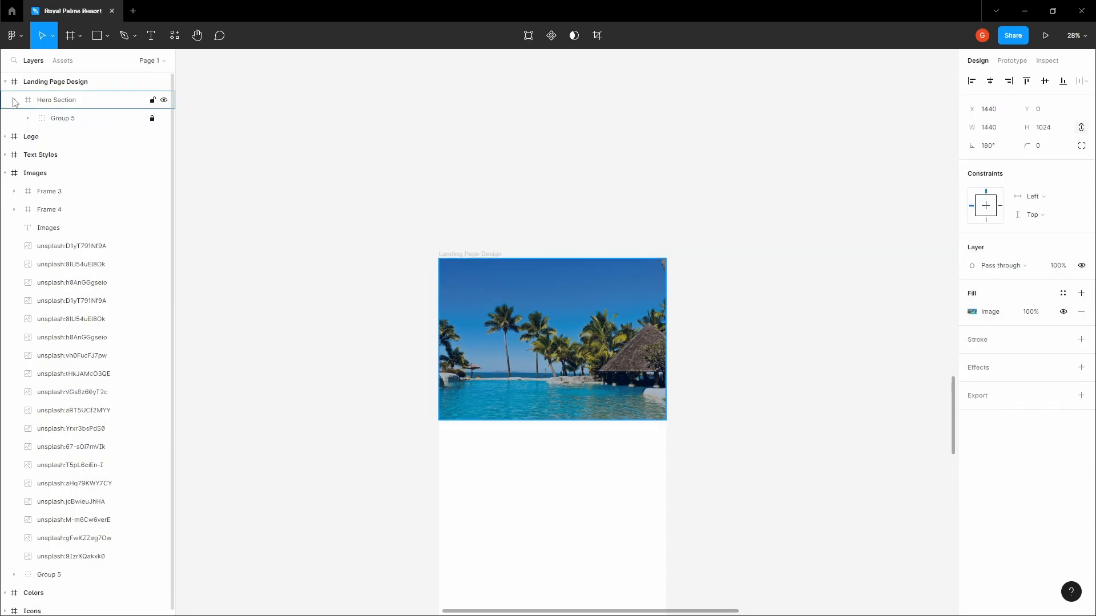
pyautogui.click(14, 100)
pyautogui.click(56, 100)
# Move Hero Section to the very top of Landing Page Design
pyautogui.moveTo(524, 320); pyautogui.dragTo(524, 306)
pyautogui.click(474, 214)
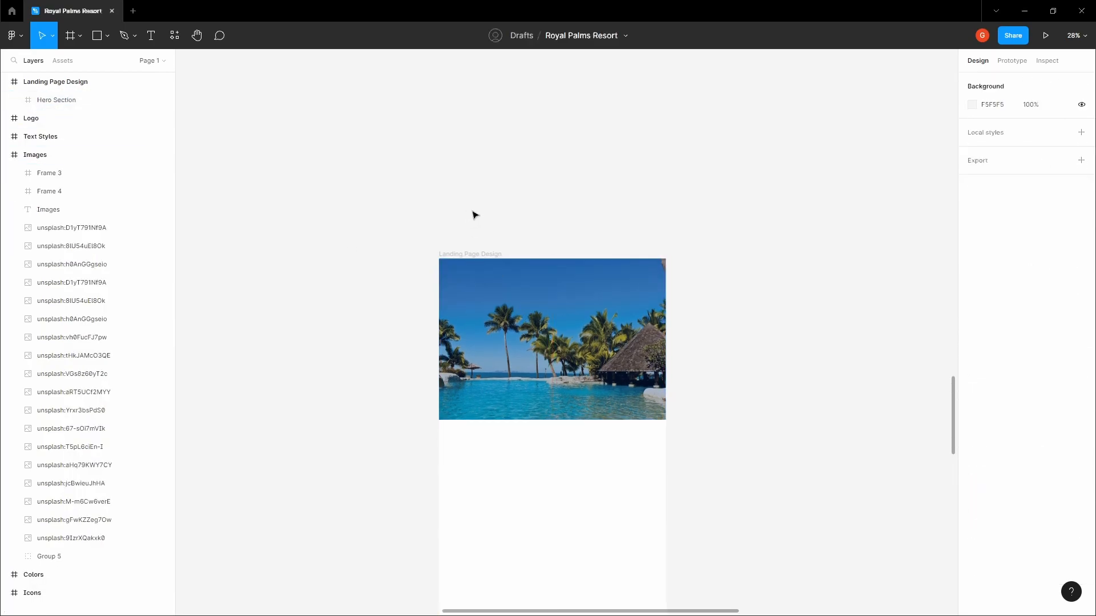
pyautogui.moveTo(475, 213); pyautogui.dragTo(400, 169)
pyautogui.click(436, 248)
pyautogui.click(384, 208)
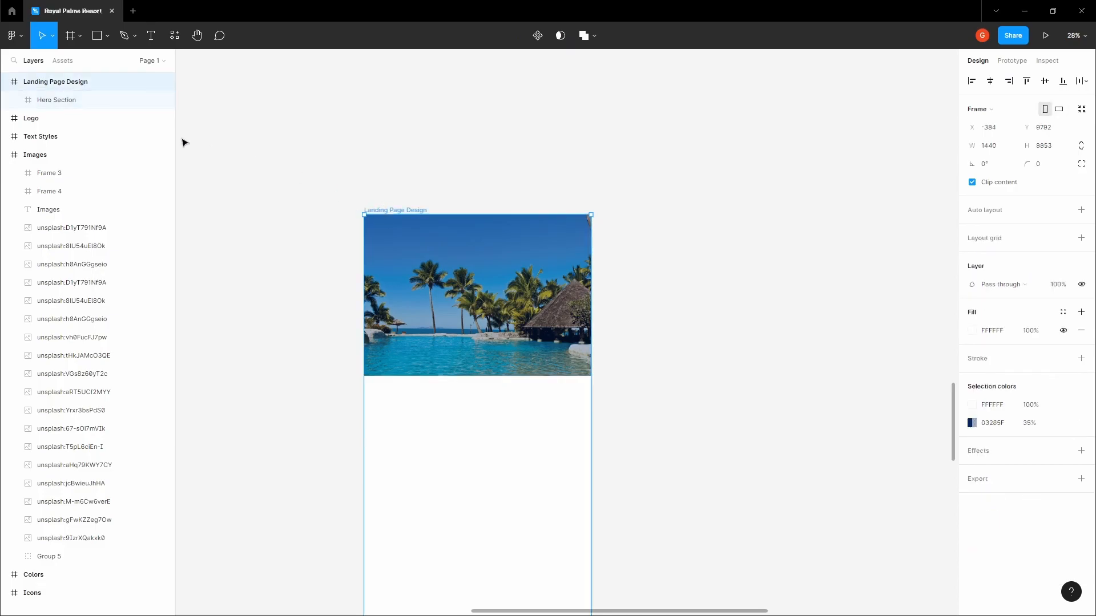
pyautogui.click(407, 200)
pyautogui.click(398, 211)
pyautogui.click(400, 228)
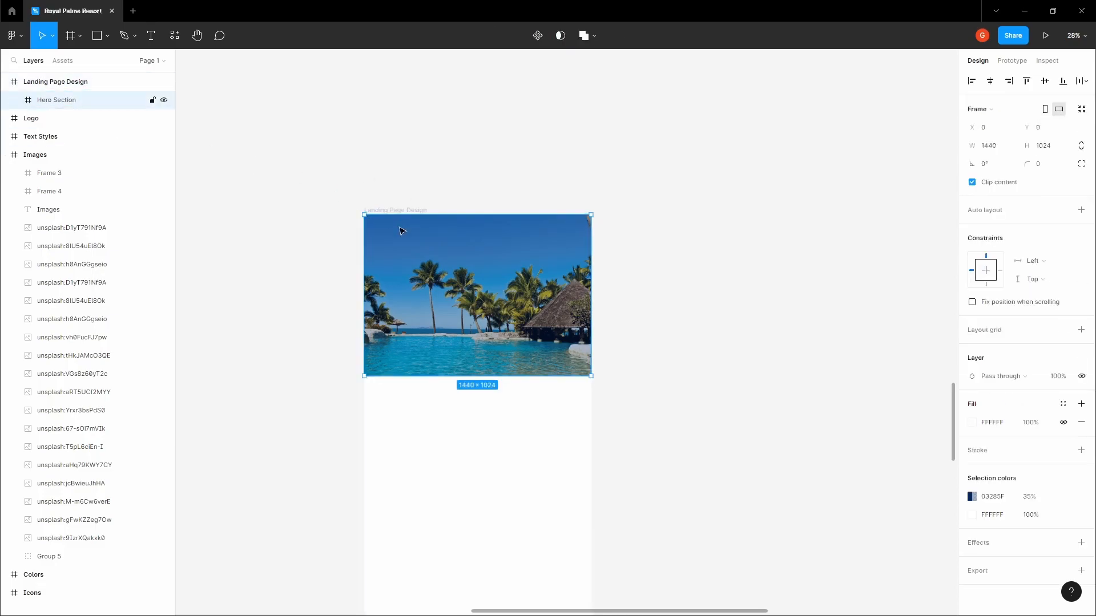
pyautogui.scroll(10, 365, 216)
# Draw a full-width 1440×64 bar frame atop the hero and add a text layer in it
pyautogui.press('f')
pyautogui.moveTo(262, 173); pyautogui.dragTo(294, 249)
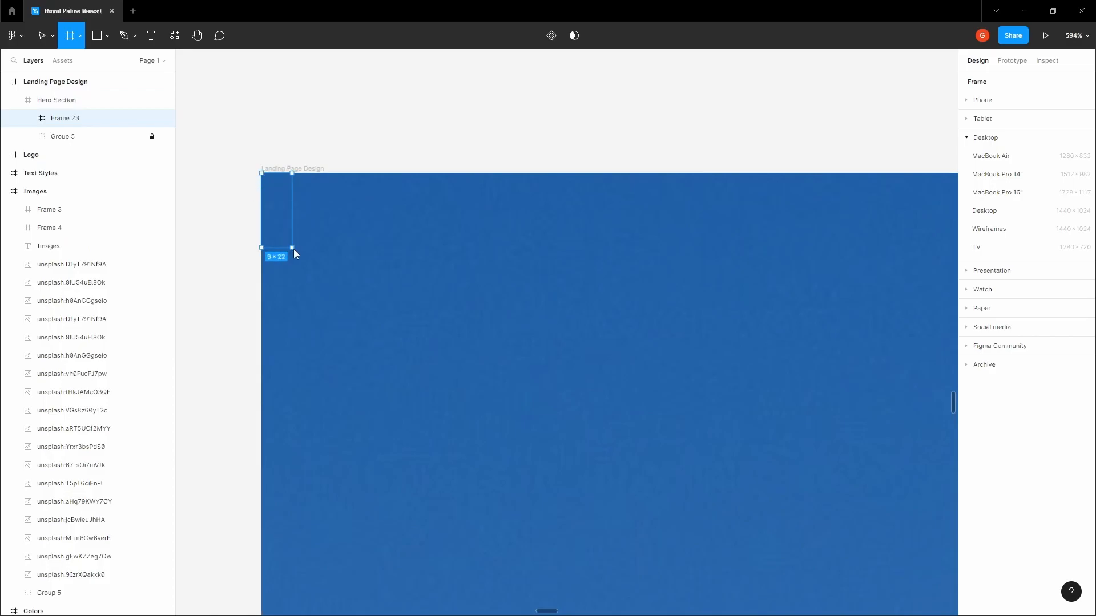
pyautogui.moveTo(310, 394); pyautogui.dragTo(309, 391)
pyautogui.scroll(-7, 311, 353)
pyautogui.moveTo(311, 353); pyautogui.dragTo(903, 375)
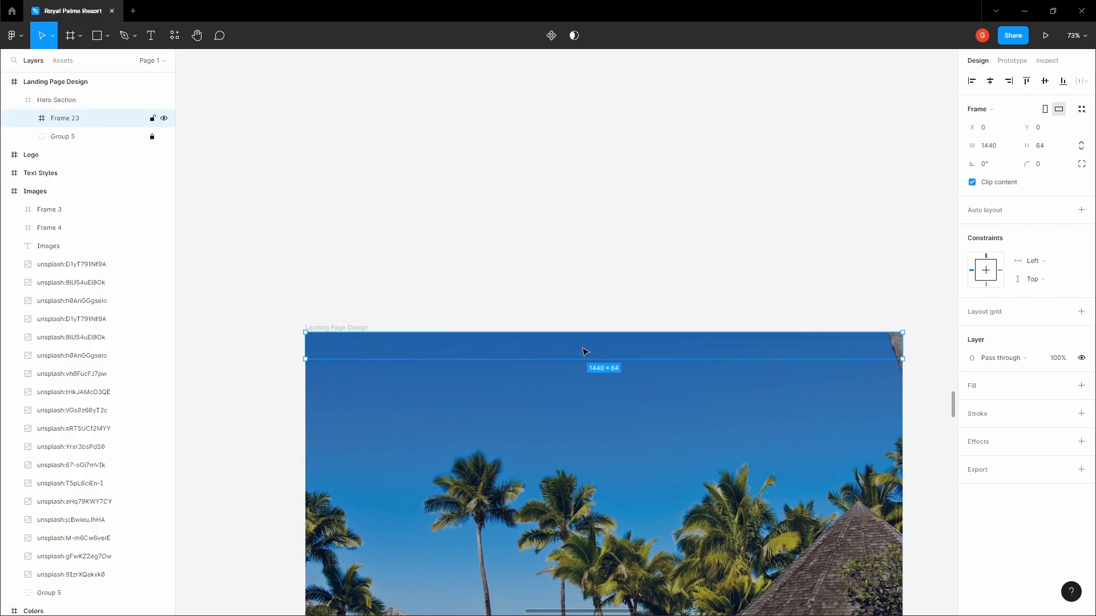
pyautogui.scroll(5, 581, 348)
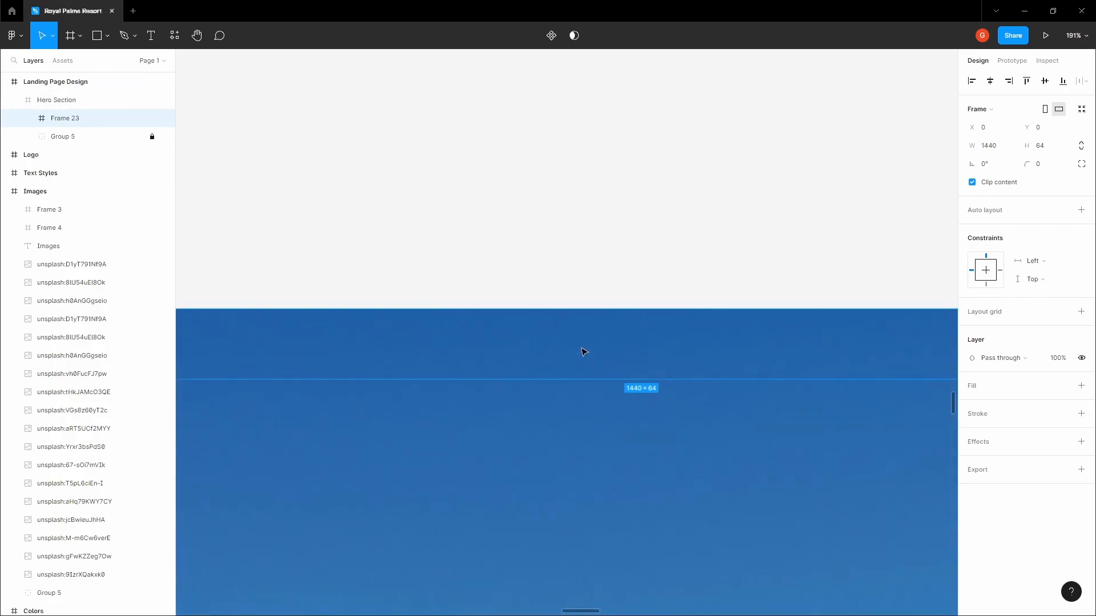
pyautogui.click(504, 318)
# Add a centred 'Home' text link in Montserrat 16 to the top bar
pyautogui.write('Home')
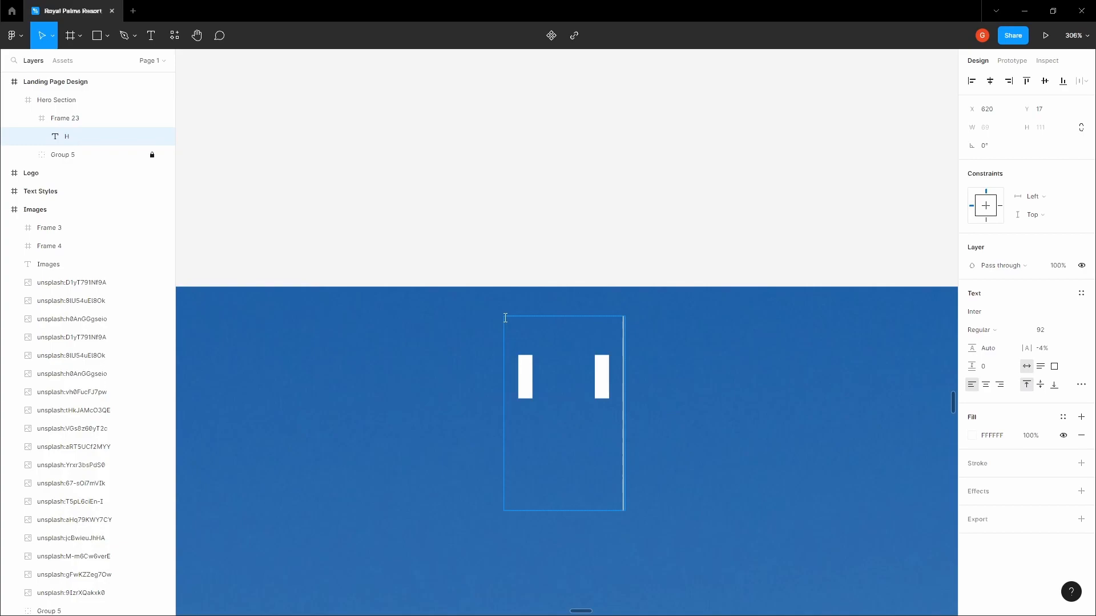
pyautogui.press('Escape')
pyautogui.moveTo(717, 372); pyautogui.dragTo(647, 326)
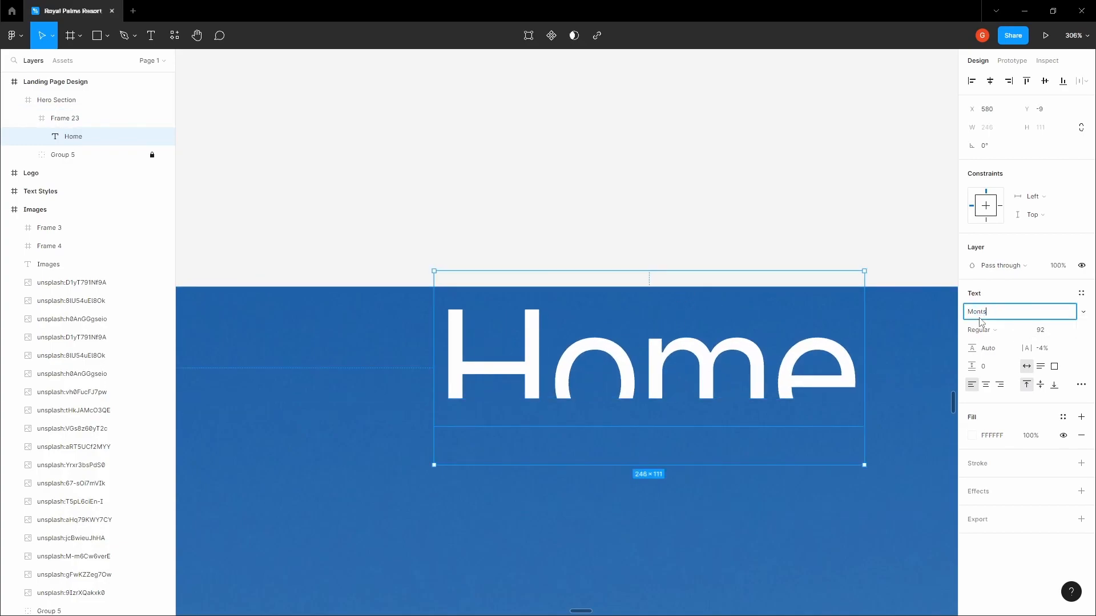
pyautogui.click(828, 207)
pyautogui.doubleClick(616, 353)
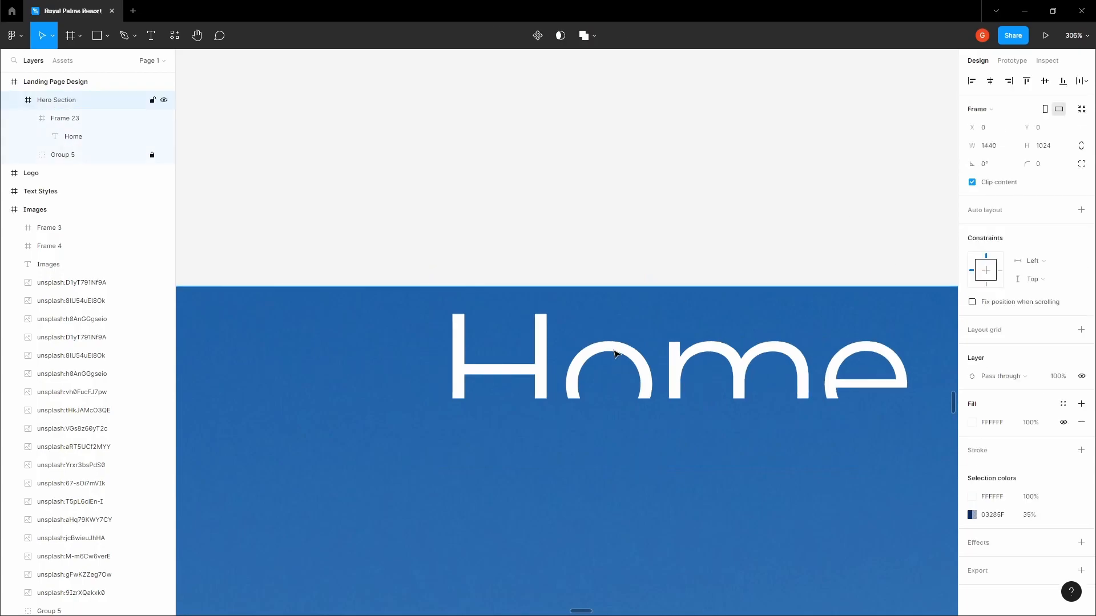
pyautogui.write('16')
pyautogui.press('Tab')
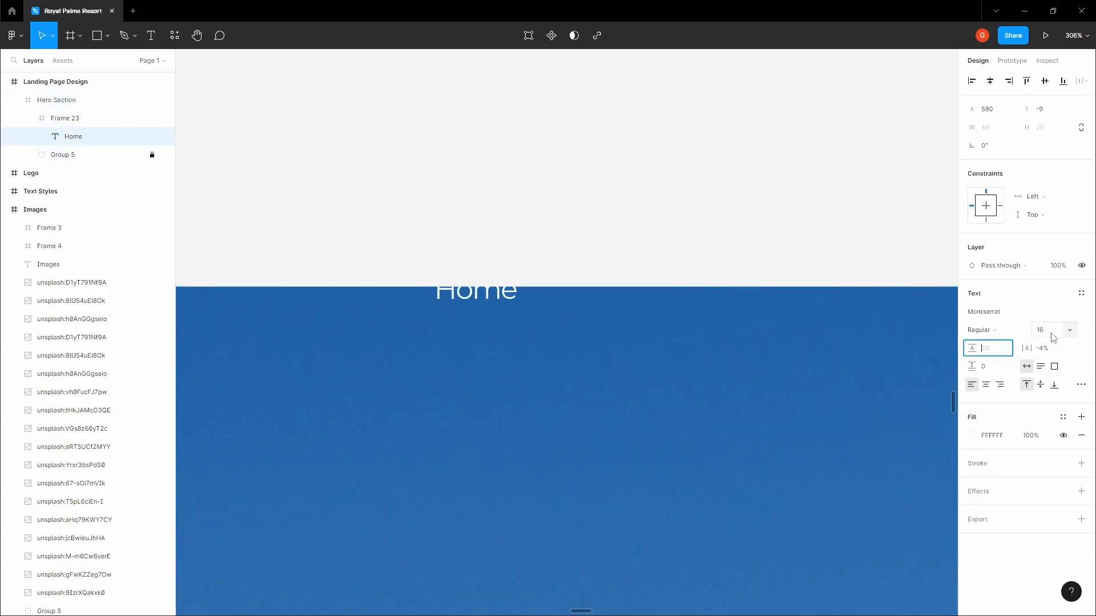
pyautogui.moveTo(494, 299); pyautogui.dragTo(824, 339)
pyautogui.click(987, 389)
# Rename the three Home copies to Activities, Spa and Blog
pyautogui.click(713, 228)
pyautogui.moveTo(714, 229); pyautogui.dragTo(635, 207)
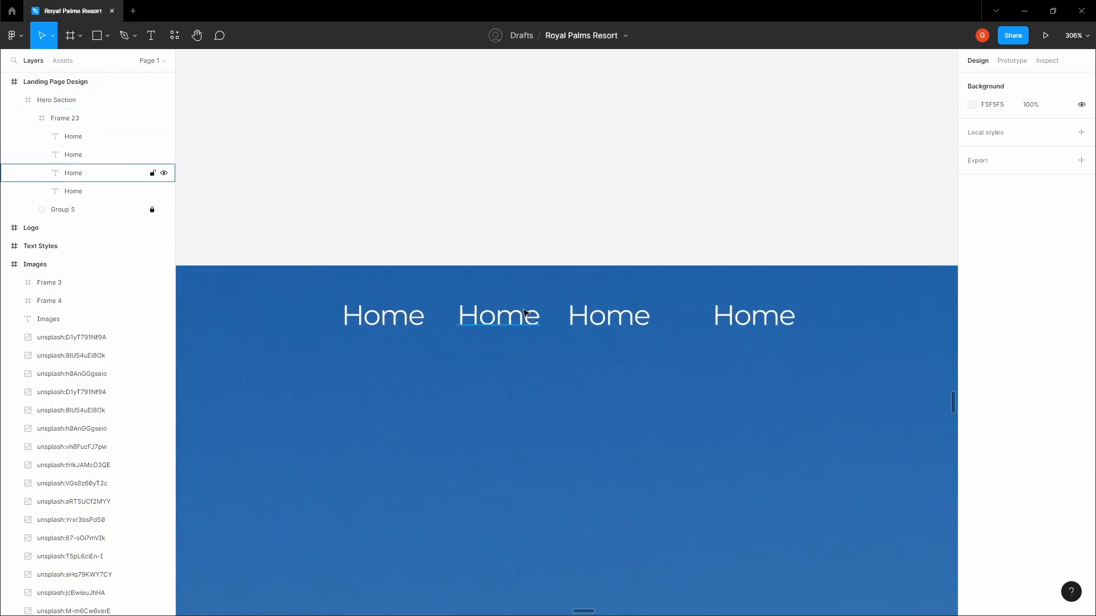
pyautogui.doubleClick(523, 309)
pyautogui.write('Activities')
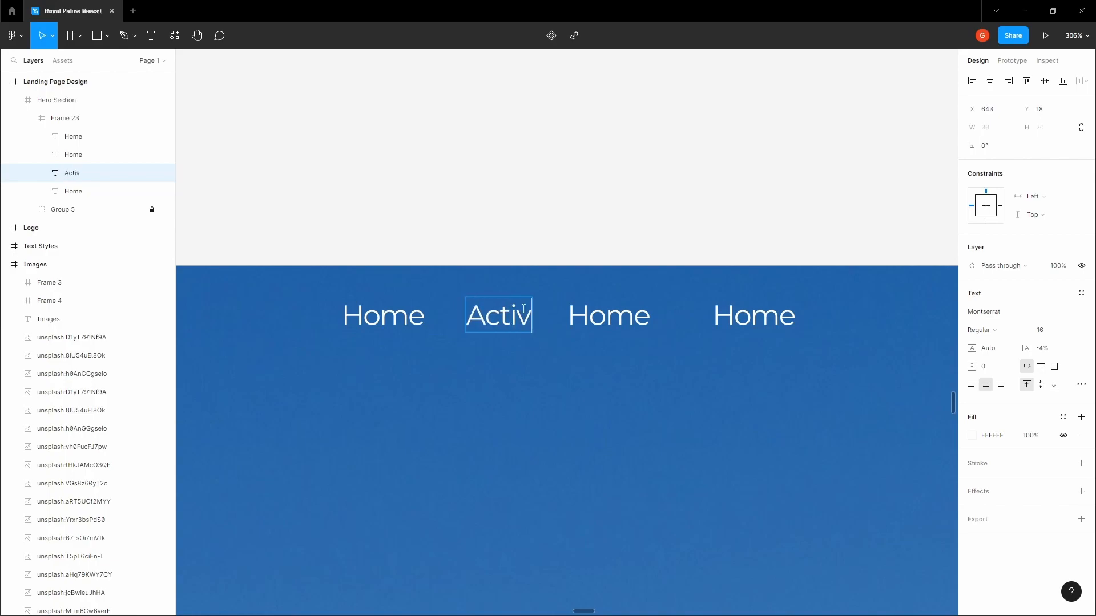
pyautogui.click(599, 312)
pyautogui.write('Spa')
pyautogui.doubleClick(720, 324)
pyautogui.write('Bl')
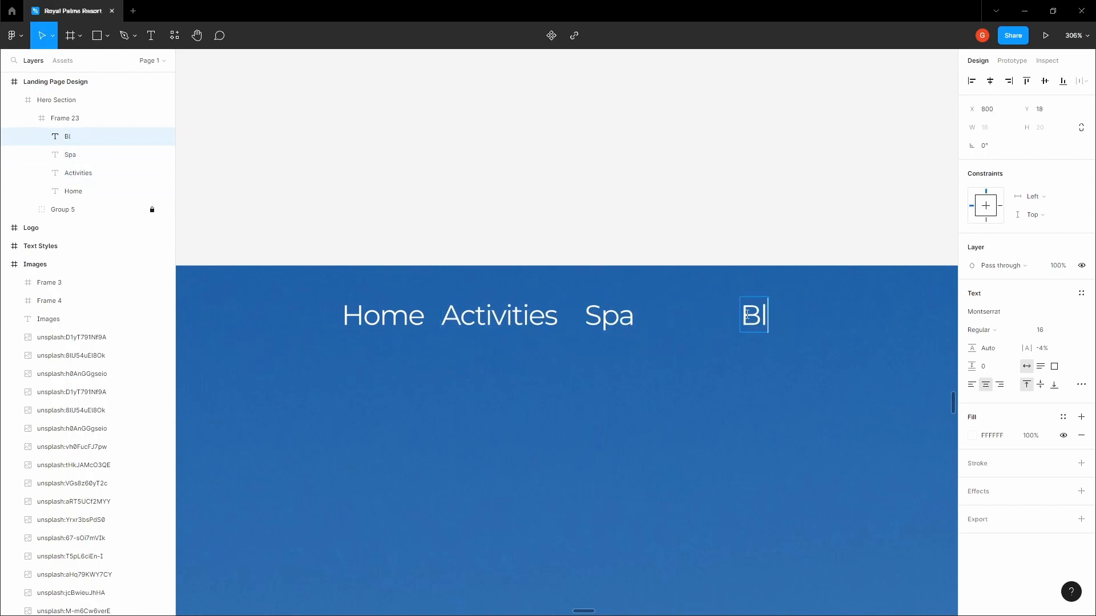
# Space the Home, Activities, Spa and Blog links evenly, 48 apart horizontally
pyautogui.click(372, 324)
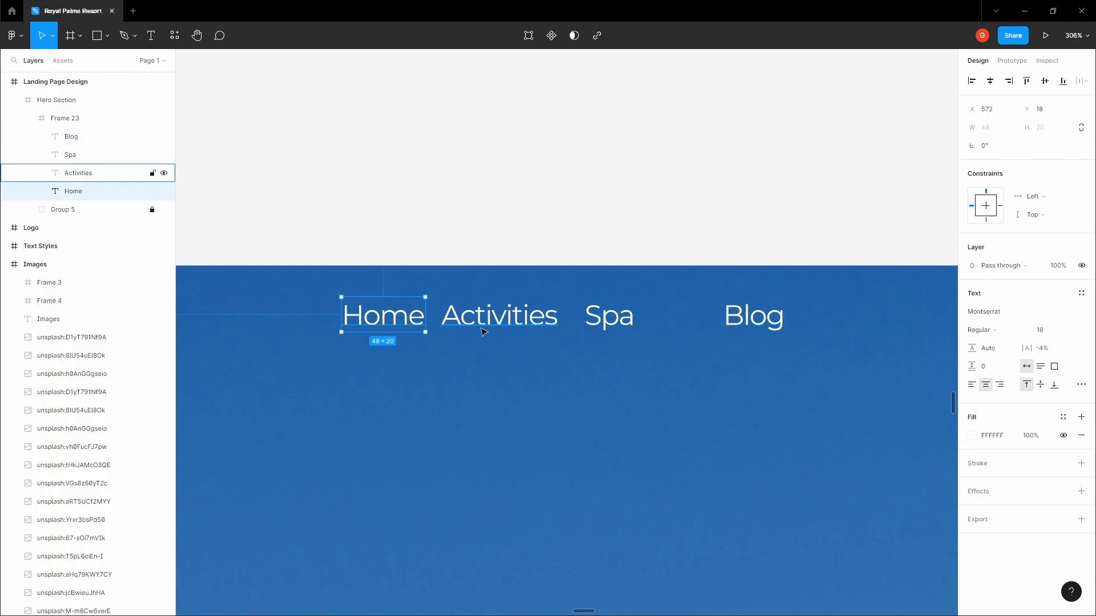
pyautogui.keyDown('shift'); pyautogui.click(499, 317); pyautogui.keyUp('shift')
pyautogui.keyDown('shift'); pyautogui.click(609, 317); pyautogui.keyUp('shift')
pyautogui.keyDown('shift'); pyautogui.click(775, 320); pyautogui.keyUp('shift')
pyautogui.click(1087, 82)
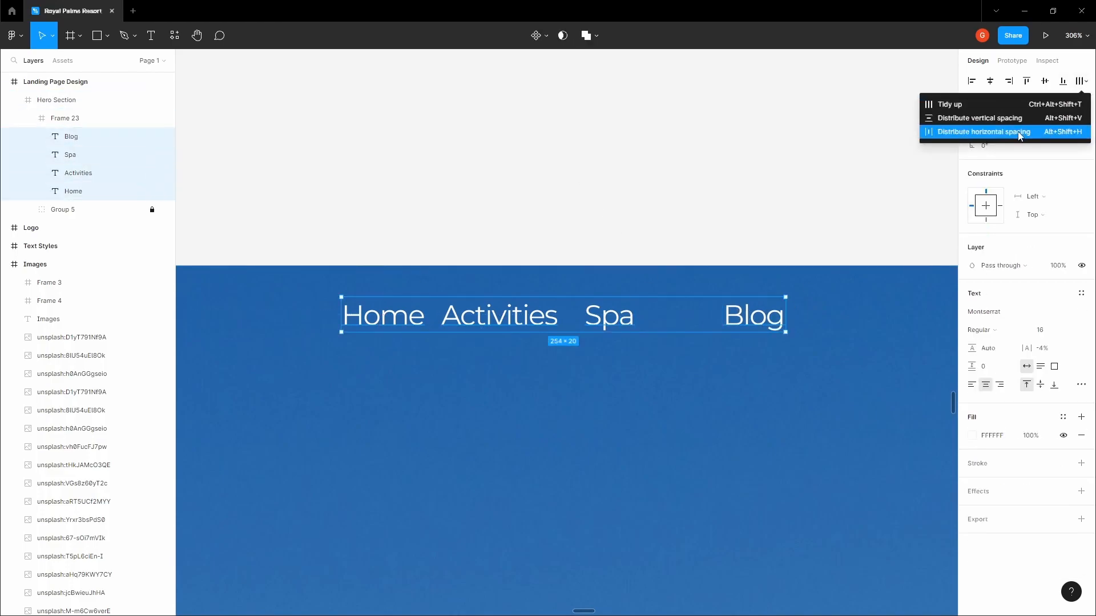
pyautogui.click(1017, 137)
pyautogui.click(995, 167)
pyautogui.write('4')
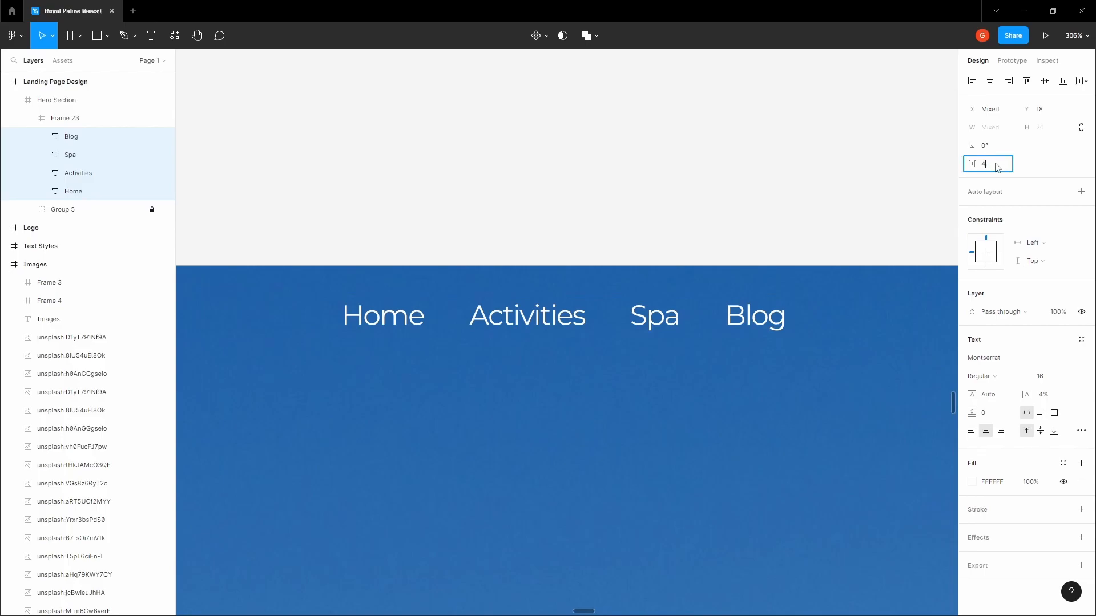
pyautogui.write('8')
pyautogui.press('Tab')
pyautogui.scroll(-2, 709, 177)
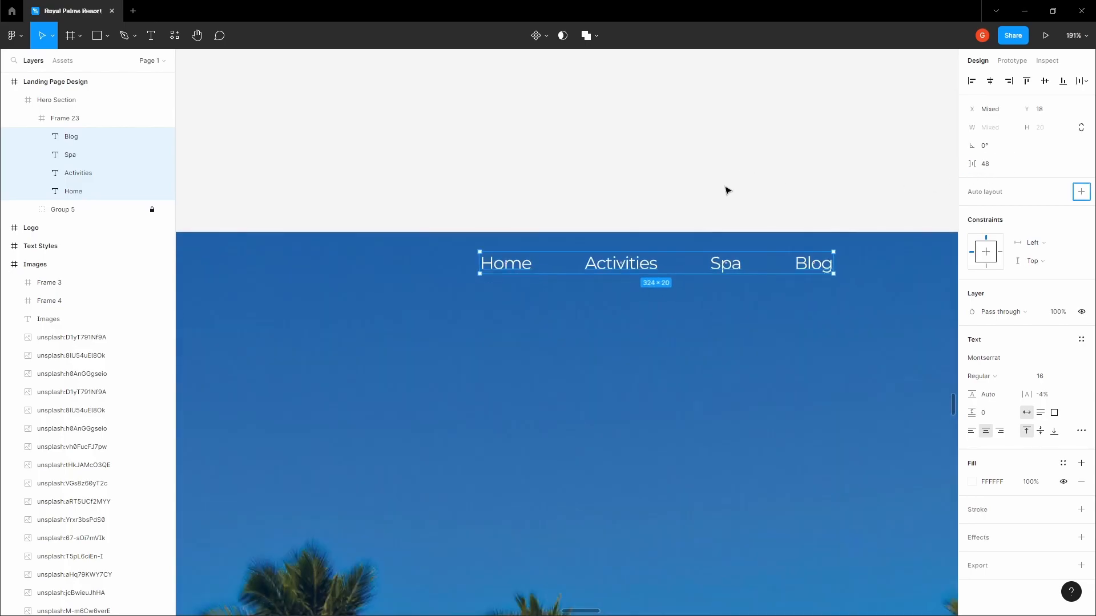
# Group the four links and centre the group horizontally and vertically in the bar
pyautogui.hotkey('ctrl', 'g')
pyautogui.click(767, 208)
pyautogui.doubleClick(660, 263)
pyautogui.doubleClick(650, 264)
pyautogui.click(990, 84)
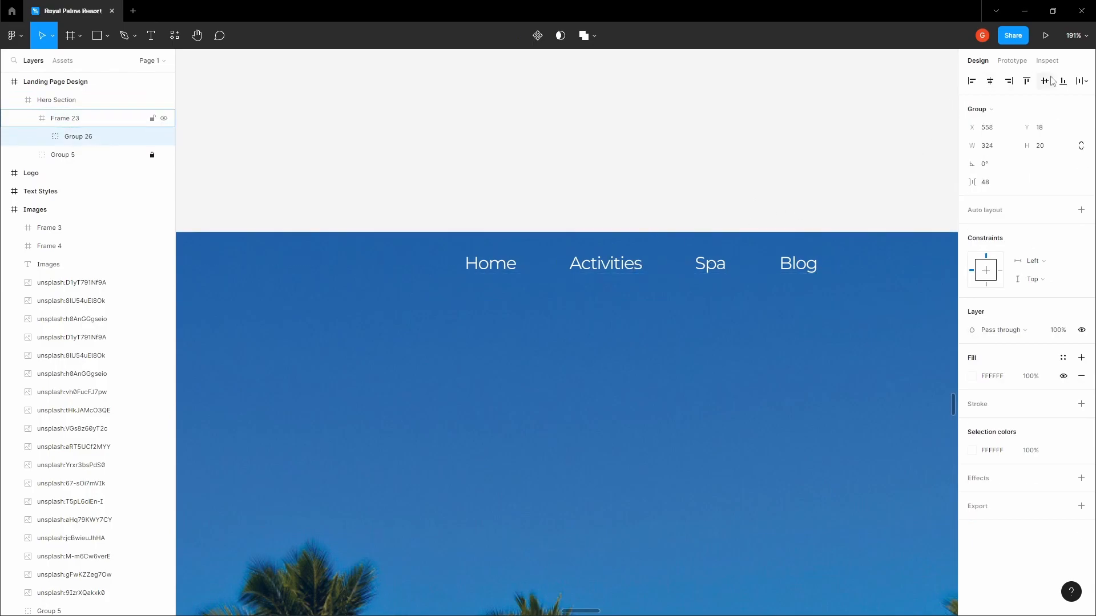
pyautogui.click(1047, 82)
pyautogui.click(670, 159)
pyautogui.press('space')
pyautogui.scroll(-3, 609, 246)
pyautogui.moveTo(670, 159); pyautogui.dragTo(616, 171)
pyautogui.scroll(4, 618, 284)
# Find the Royal Palms logo in the Logo frame and select it
pyautogui.keyDown('ctrl'); pyautogui.click(552, 220); pyautogui.keyUp('ctrl')
pyautogui.click(587, 141)
pyautogui.moveTo(611, 105); pyautogui.dragTo(636, 164)
pyautogui.scroll(-4, 635, 163)
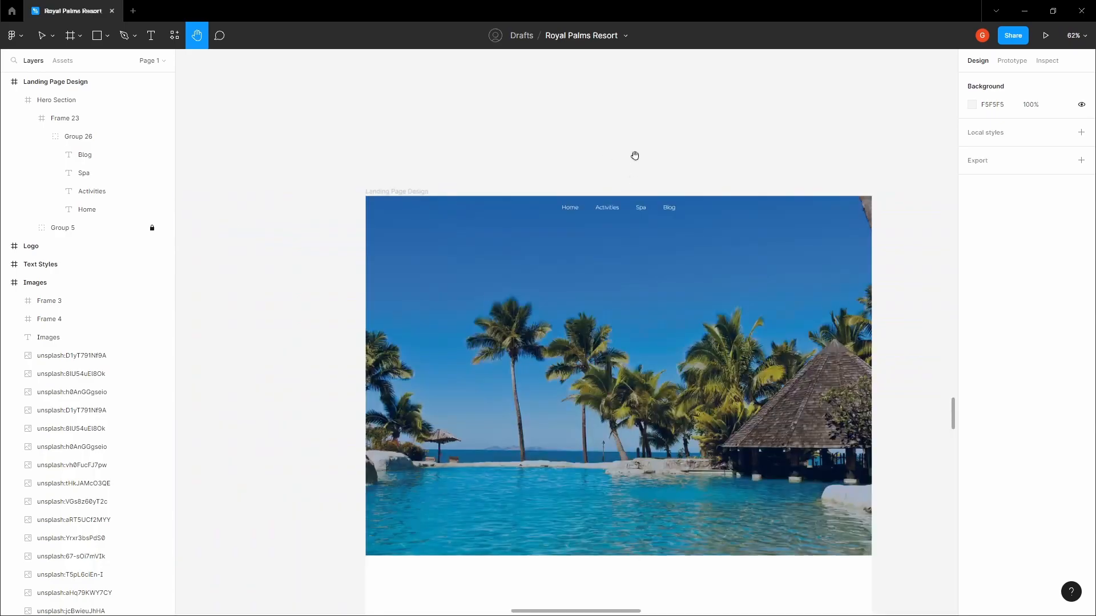
pyautogui.moveTo(624, 124); pyautogui.dragTo(606, 223)
pyautogui.moveTo(599, 184); pyautogui.dragTo(611, 270)
pyautogui.scroll(-4, 611, 269)
pyautogui.moveTo(565, 153); pyautogui.dragTo(577, 313)
pyautogui.scroll(-5, 573, 262)
pyautogui.moveTo(535, 206); pyautogui.dragTo(601, 372)
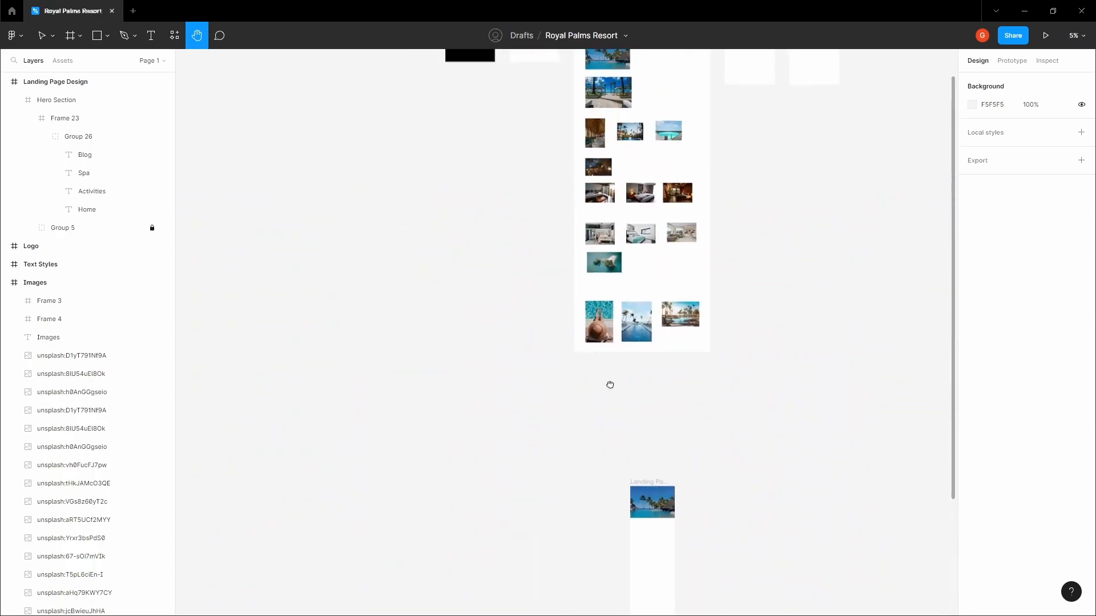
pyautogui.moveTo(447, 168); pyautogui.dragTo(589, 394)
pyautogui.scroll(6, 600, 242)
pyautogui.scroll(3, 578, 274)
pyautogui.click(570, 333)
pyautogui.click(478, 310)
# Paste the Royal Palms logo into the navigation bar frame (Frame 23)
pyautogui.moveTo(477, 308); pyautogui.dragTo(442, 178)
pyautogui.scroll(-5, 442, 178)
pyautogui.moveTo(690, 368); pyautogui.dragTo(571, 114)
pyautogui.moveTo(716, 536); pyautogui.dragTo(548, 155)
pyautogui.moveTo(679, 599); pyautogui.dragTo(590, 248)
pyautogui.scroll(5, 590, 268)
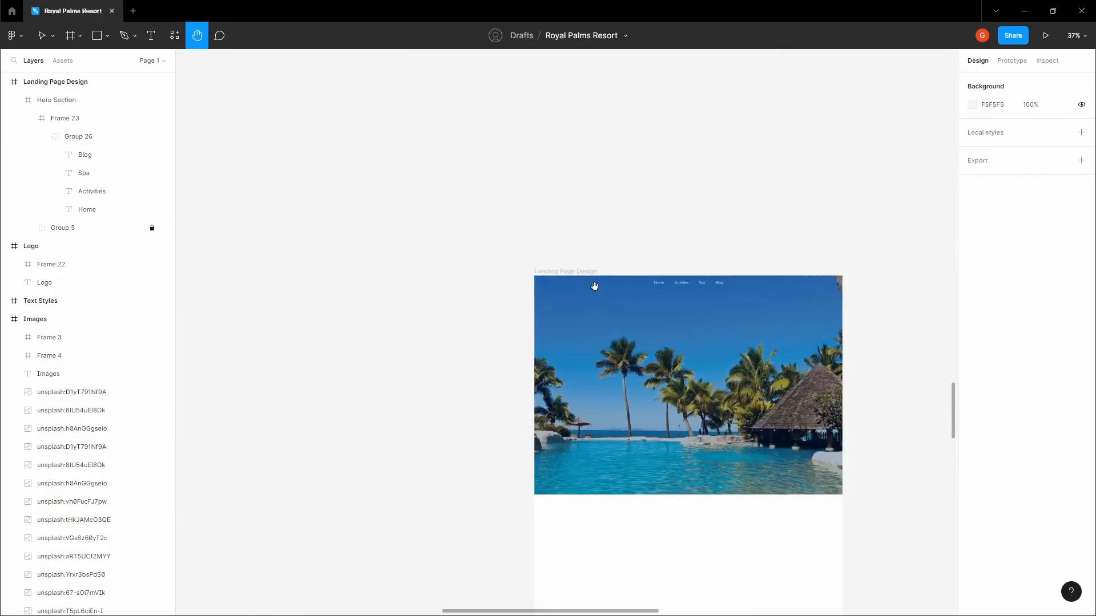
pyautogui.press('v')
pyautogui.click(582, 288)
pyautogui.click(577, 284)
pyautogui.scroll(6, 611, 298)
pyautogui.scroll(3, 612, 298)
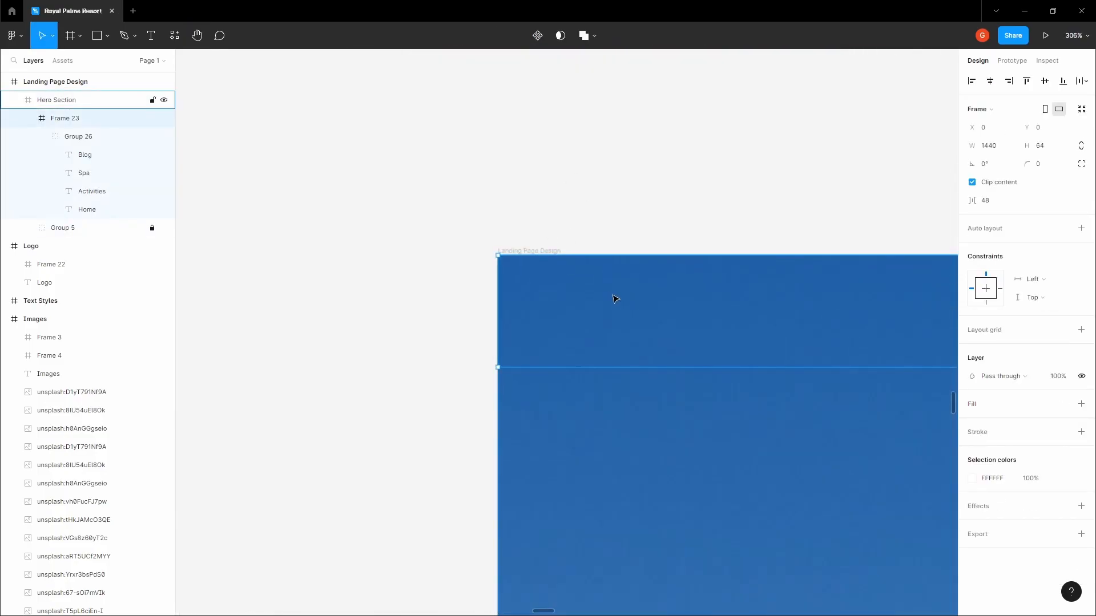
pyautogui.hotkey('ctrl', 'v')
pyautogui.click(671, 222)
pyautogui.moveTo(671, 221); pyautogui.dragTo(409, 189)
pyautogui.scroll(-2, 410, 190)
pyautogui.scroll(-1, 410, 188)
pyautogui.doubleClick(390, 217)
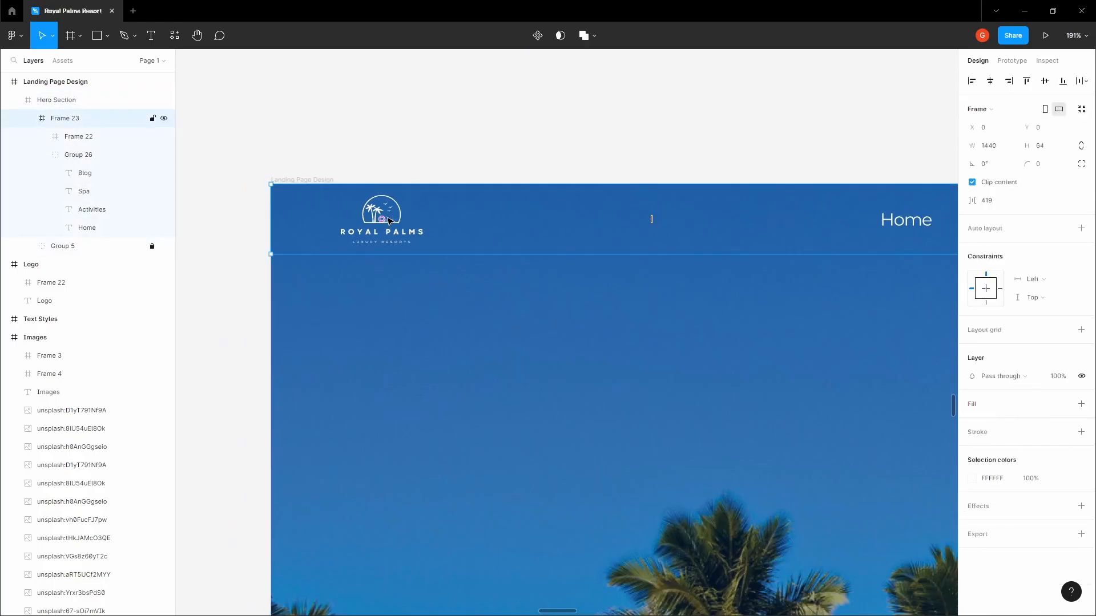
pyautogui.doubleClick(389, 218)
# Select the Landing Page Design frame and expand its layers
pyautogui.click(428, 151)
pyautogui.scroll(-3, 426, 149)
pyautogui.moveTo(427, 149); pyautogui.dragTo(377, 138)
pyautogui.scroll(-2, 280, 87)
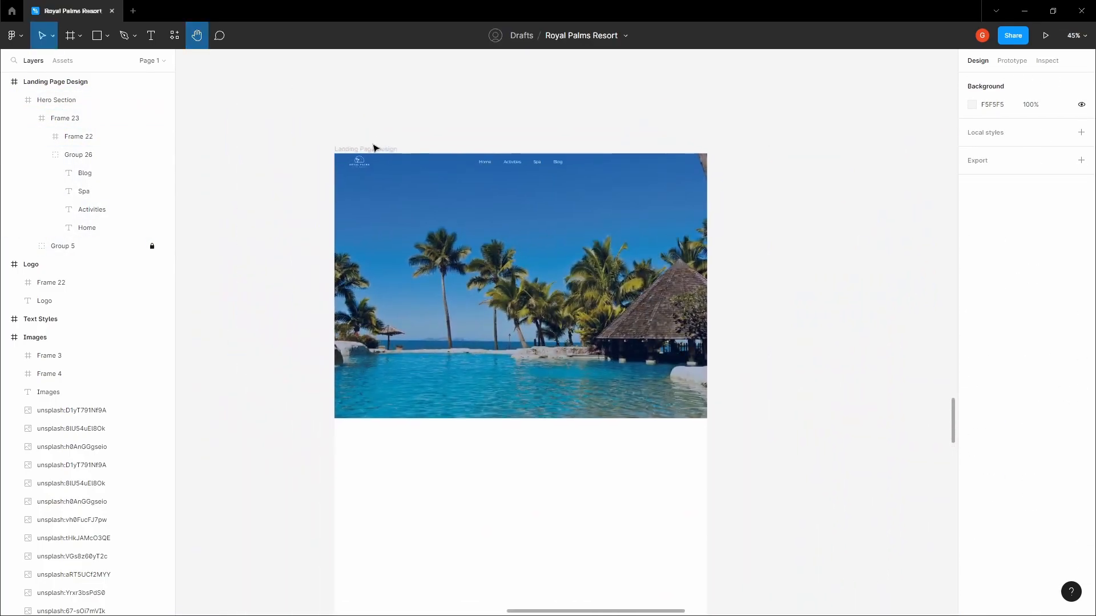
pyautogui.click(375, 148)
pyautogui.click(5, 83)
pyautogui.click(6, 83)
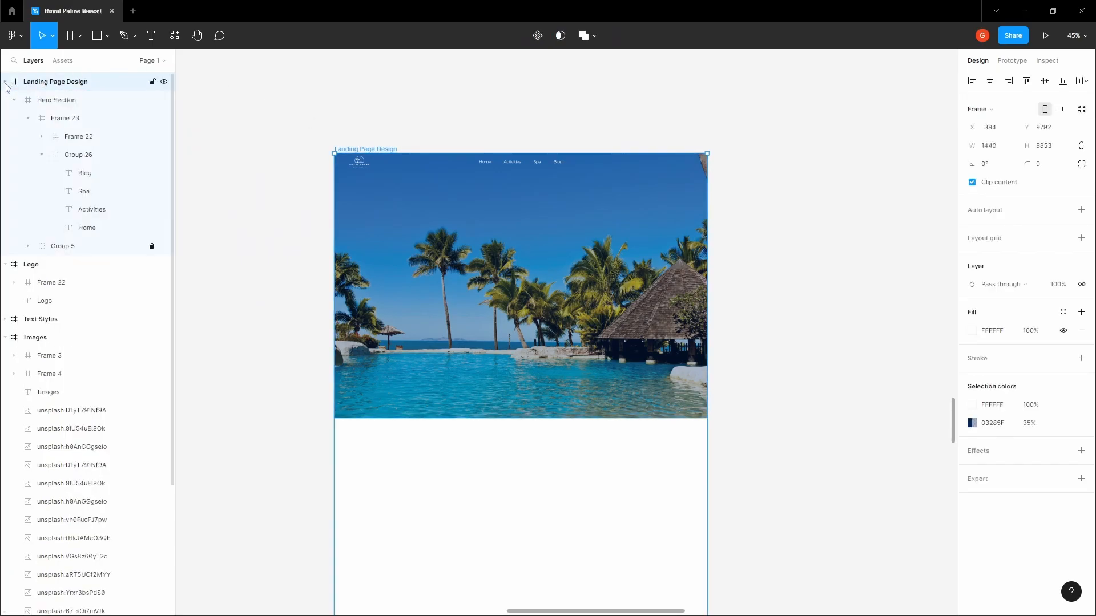
# Add a Columns layout grid to Landing Page Design: 12 columns, margin 96, gutter 32
pyautogui.click(1081, 210)
pyautogui.hotkey('ctrl', 'z')
pyautogui.click(1082, 239)
pyautogui.click(971, 258)
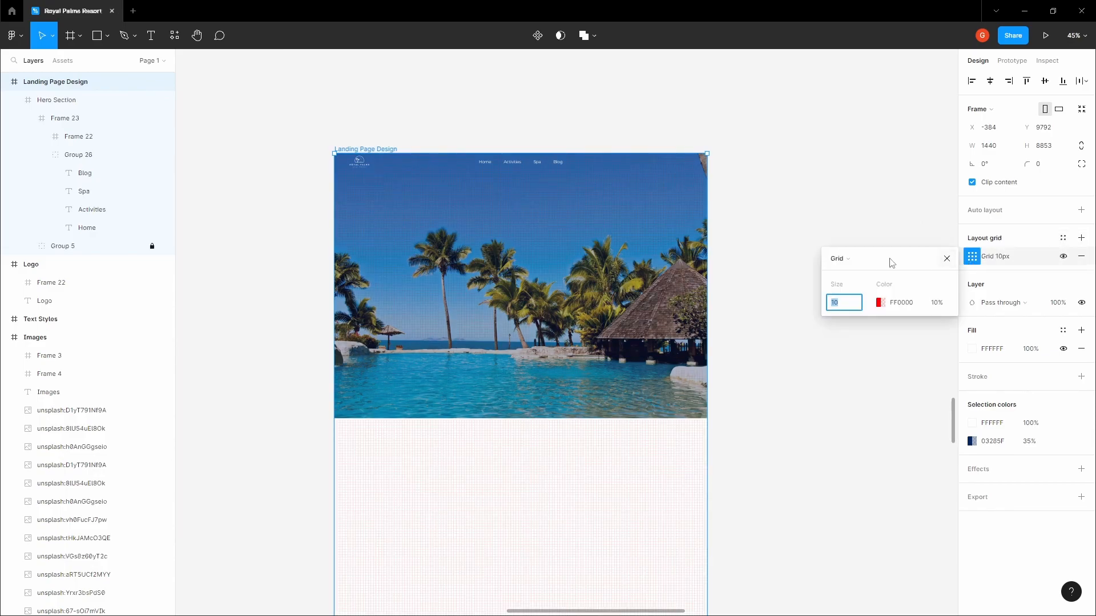
pyautogui.click(860, 261)
pyautogui.click(852, 272)
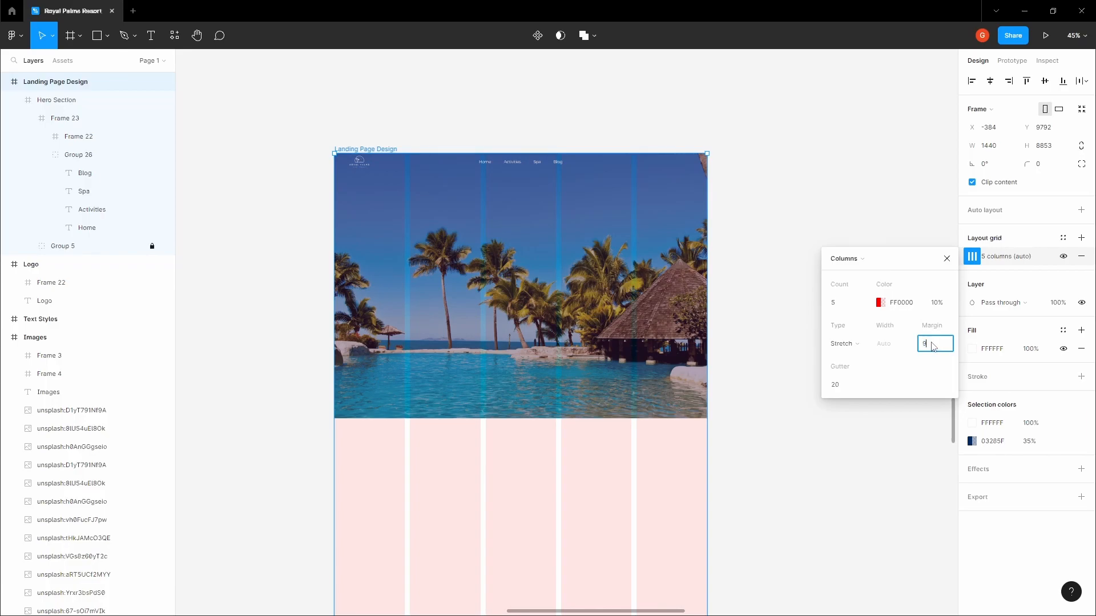
pyautogui.click(932, 346)
pyautogui.write('96')
pyautogui.press('Tab')
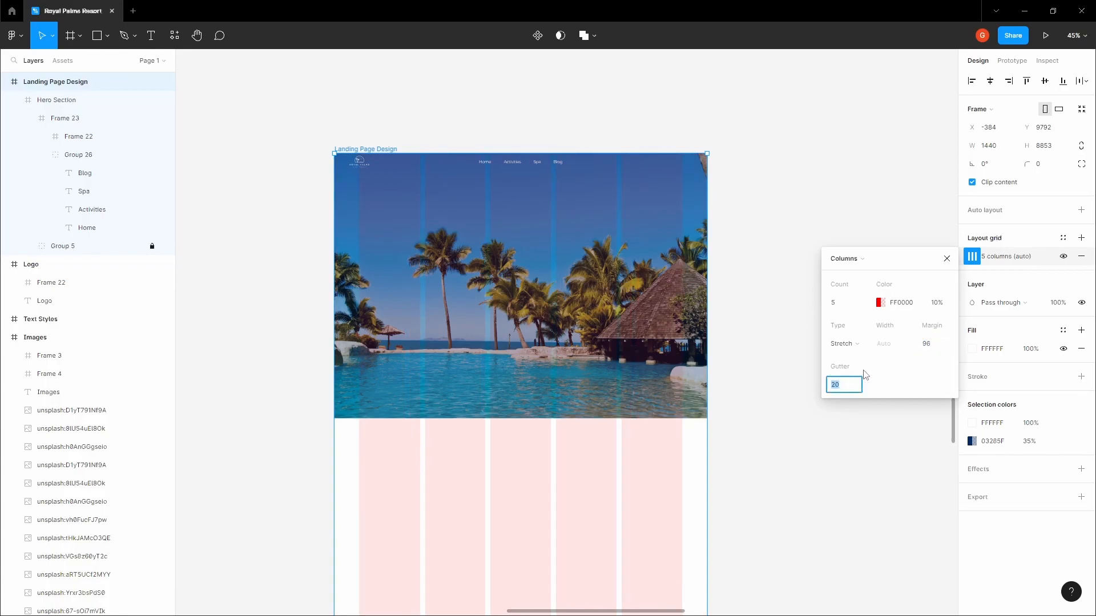
pyautogui.press('Tab')
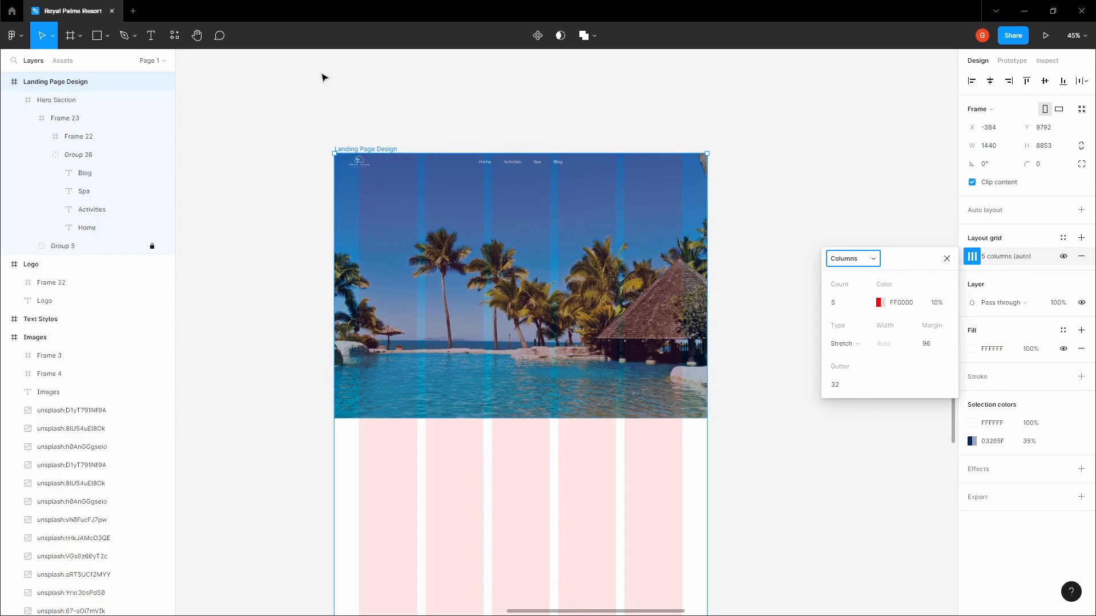
pyautogui.press('Tab')
pyautogui.click(378, 58)
pyautogui.press('space')
pyautogui.moveTo(377, 81); pyautogui.dragTo(492, 73)
# Nudge the hero logo right to X 96 and check its distance to the edges
pyautogui.scroll(7, 481, 144)
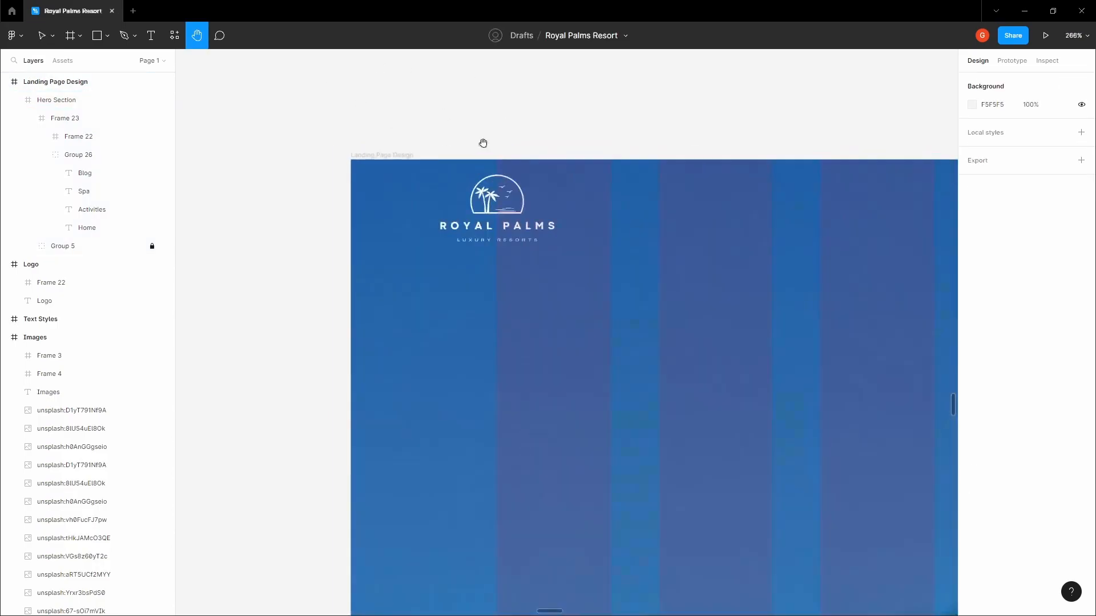
pyautogui.doubleClick(477, 183)
pyautogui.doubleClick(477, 184)
pyautogui.moveTo(476, 184); pyautogui.dragTo(528, 184)
pyautogui.scroll(5, 528, 184)
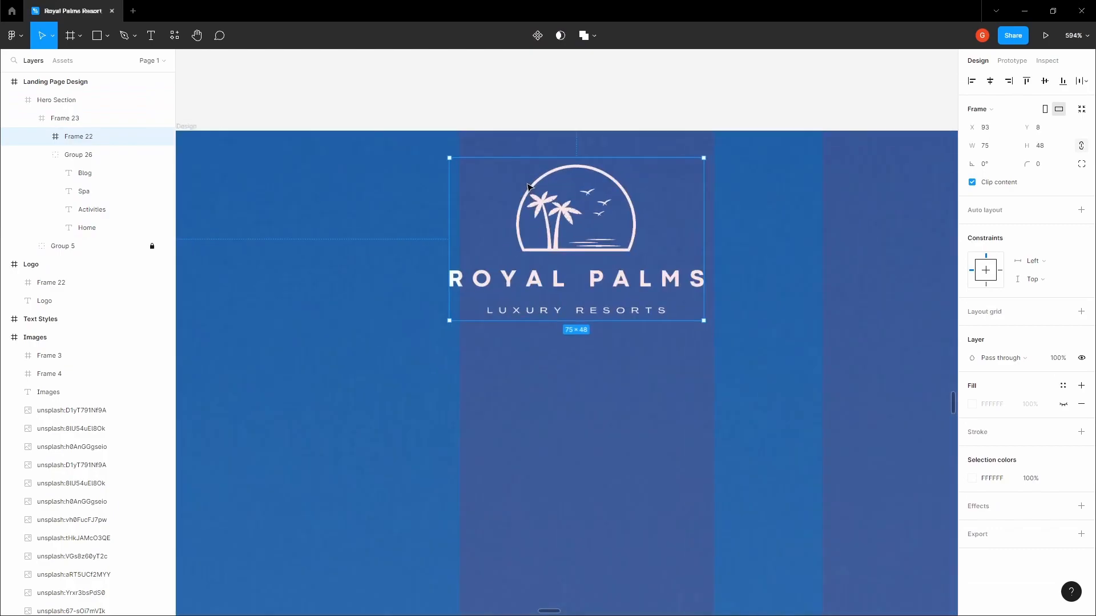
pyautogui.press('Right')
pyautogui.press('Right')
pyautogui.press('Right')
pyautogui.press('alt')
pyautogui.click(658, 74)
# Reselect the logo inside the navigation bar and recheck its spacing measurements
pyautogui.moveTo(634, 110); pyautogui.dragTo(547, 177)
pyautogui.scroll(-5, 551, 178)
pyautogui.click(545, 204)
pyautogui.doubleClick(545, 204)
pyautogui.doubleClick(545, 220)
pyautogui.press('alt')
pyautogui.click(649, 112)
pyautogui.press('space')
pyautogui.moveTo(648, 113); pyautogui.dragTo(558, 219)
pyautogui.scroll(-6, 558, 219)
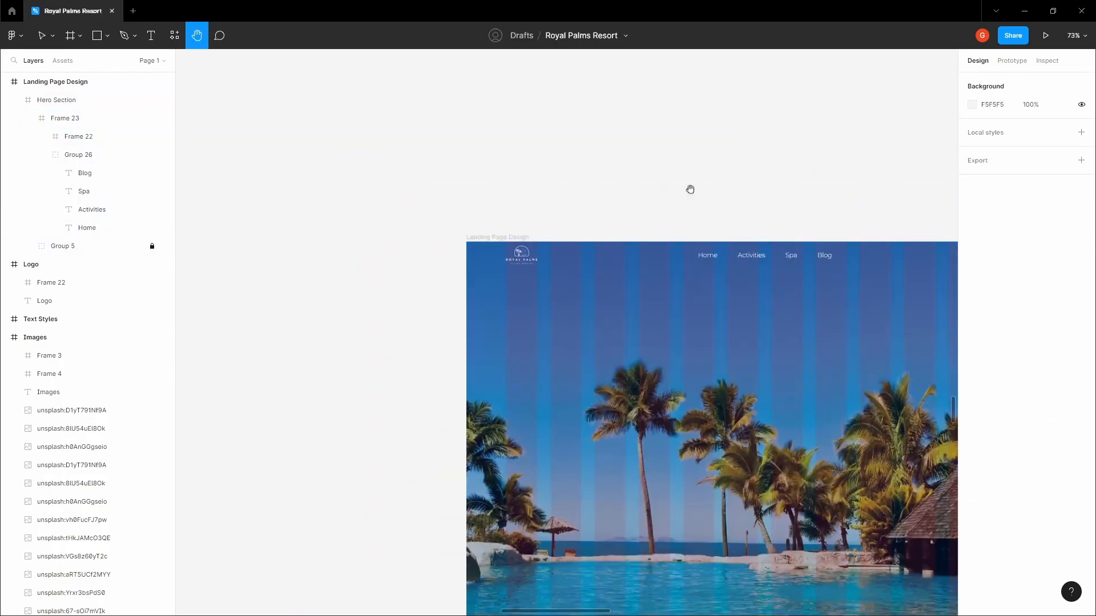
pyautogui.moveTo(935, 206); pyautogui.dragTo(495, 193)
pyautogui.doubleClick(536, 248)
pyautogui.click(562, 164)
# Copy the arrow-right icon from the Icons frame
pyautogui.press('space')
pyautogui.moveTo(604, 153); pyautogui.dragTo(505, 258)
pyautogui.scroll(-7, 505, 258)
pyautogui.scroll(-5, 590, 228)
pyautogui.moveTo(592, 91); pyautogui.dragTo(578, 260)
pyautogui.scroll(-4, 578, 257)
pyautogui.moveTo(606, 158); pyautogui.dragTo(528, 474)
pyautogui.moveTo(566, 97); pyautogui.dragTo(532, 338)
pyautogui.moveTo(573, 146); pyautogui.dragTo(499, 542)
pyautogui.moveTo(722, 111); pyautogui.dragTo(712, 196)
pyautogui.scroll(10, 628, 237)
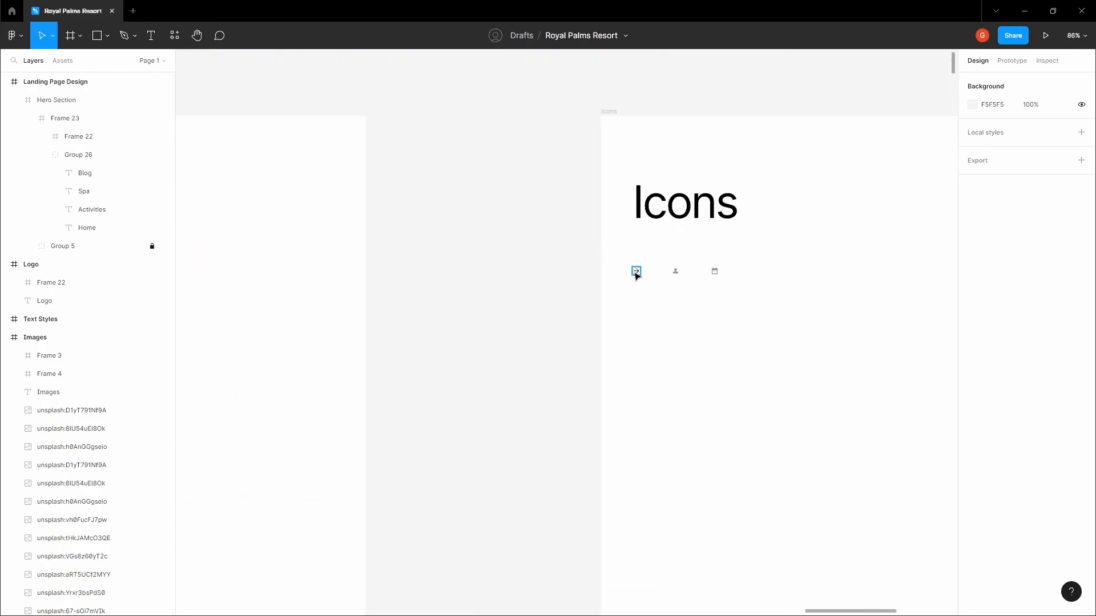
pyautogui.click(637, 277)
pyautogui.click(536, 303)
pyautogui.press('space')
# Paste the arrow icon into the hero and move it up into the navigation bar
pyautogui.scroll(-8, 531, 294)
pyautogui.scroll(-10, 546, 369)
pyautogui.hscroll(-4, 632, 271)
pyautogui.scroll(6, 680, 274)
pyautogui.scroll(4, 688, 246)
pyautogui.doubleClick(693, 247)
pyautogui.scroll(5, 754, 223)
pyautogui.click(753, 223)
pyautogui.hotkey('ctrl', 'v')
pyautogui.scroll(3, 628, 285)
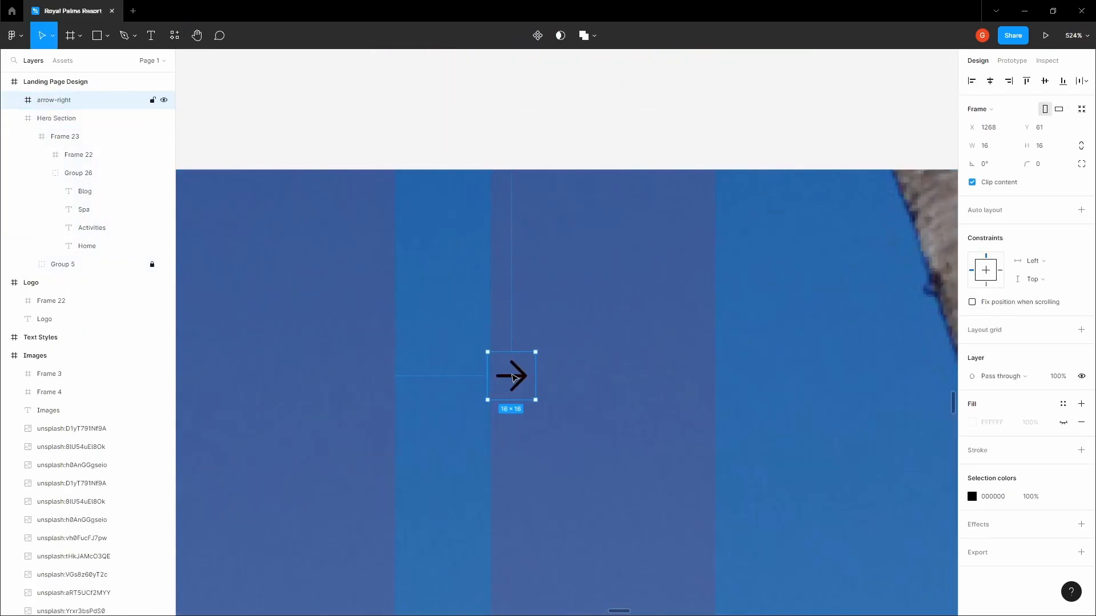
pyautogui.moveTo(516, 377); pyautogui.dragTo(561, 252)
# Make the arrow white and move it toward the right end of the navigation bar
pyautogui.click(972, 478)
pyautogui.click(916, 401)
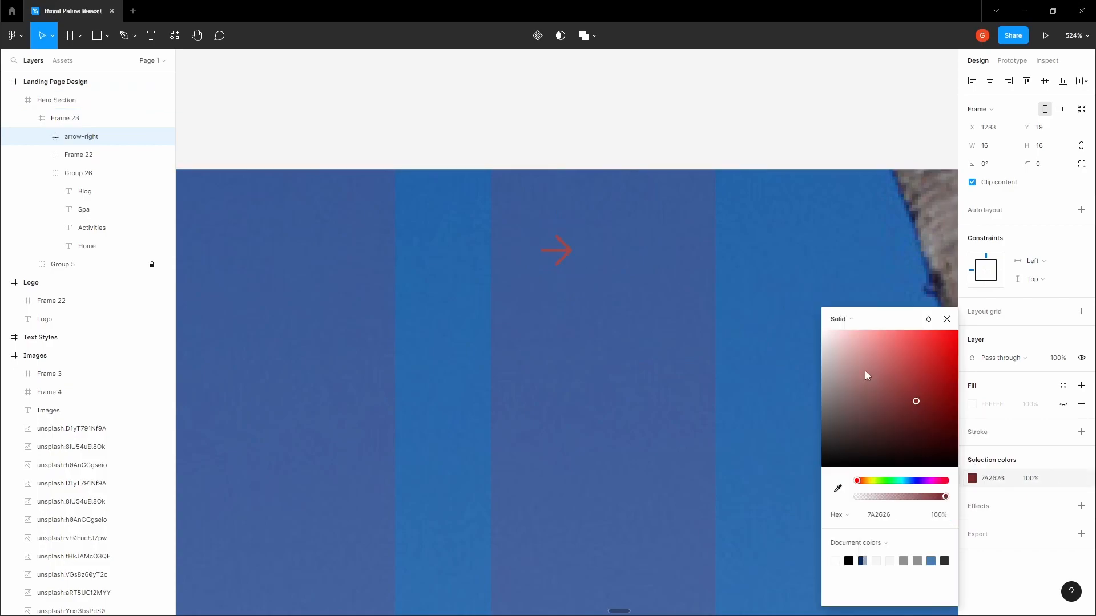
pyautogui.moveTo(889, 390); pyautogui.dragTo(821, 329)
pyautogui.click(565, 116)
pyautogui.moveTo(565, 115); pyautogui.dragTo(678, 138)
pyautogui.click(676, 297)
pyautogui.moveTo(672, 286); pyautogui.dragTo(744, 299)
pyautogui.click(602, 253)
# Add a 'Book vacay' text label to the left of the arrow
pyautogui.press('t')
pyautogui.click(520, 259)
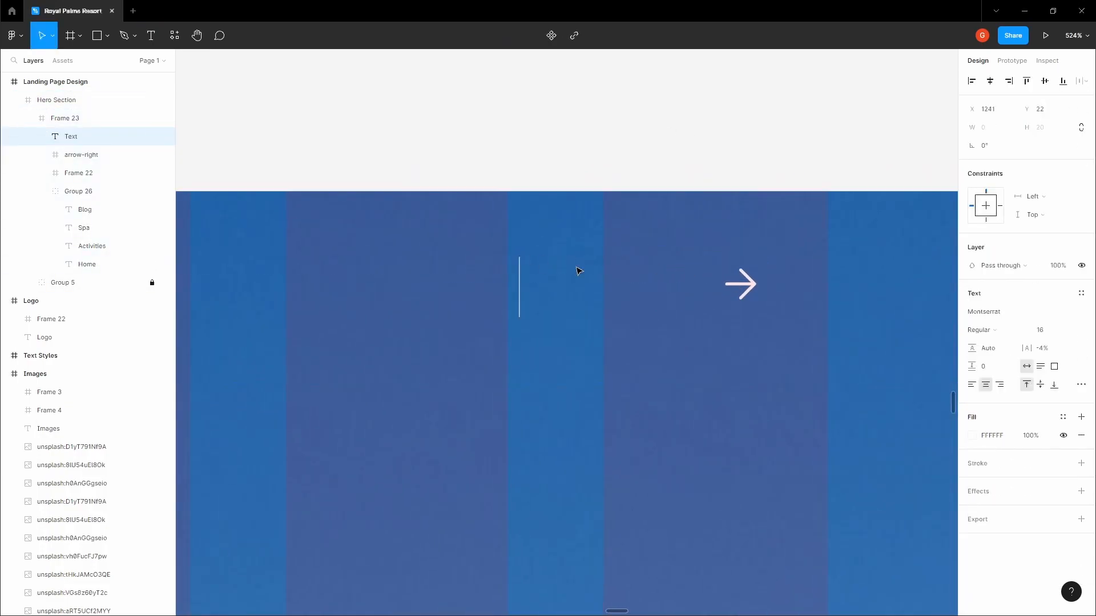
pyautogui.write('Book vc')
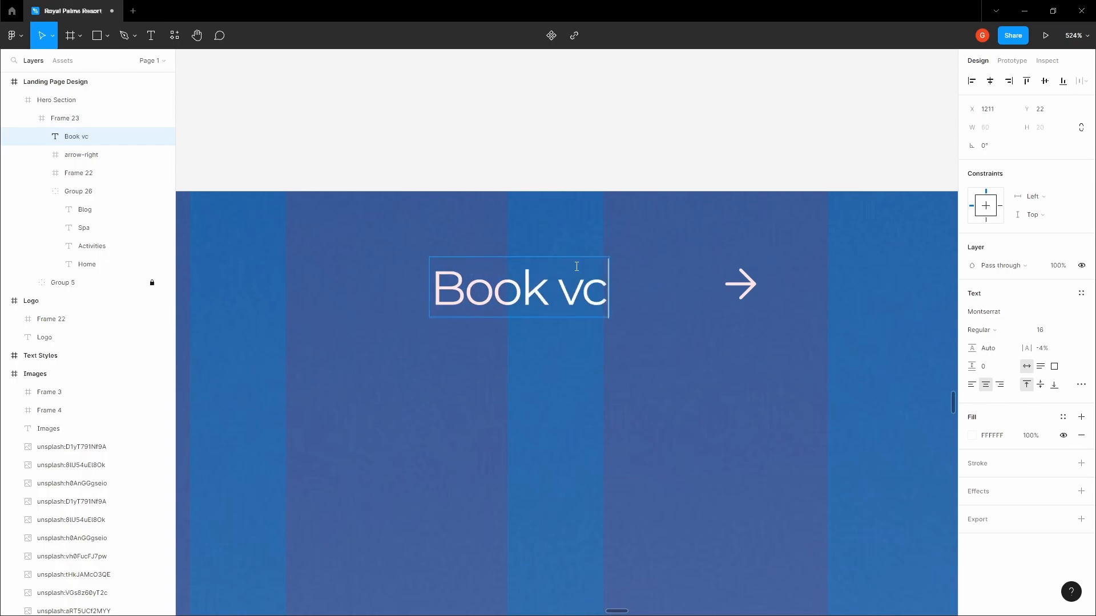
pyautogui.press('BackSpace')
pyautogui.write('acay')
pyautogui.press('Escape')
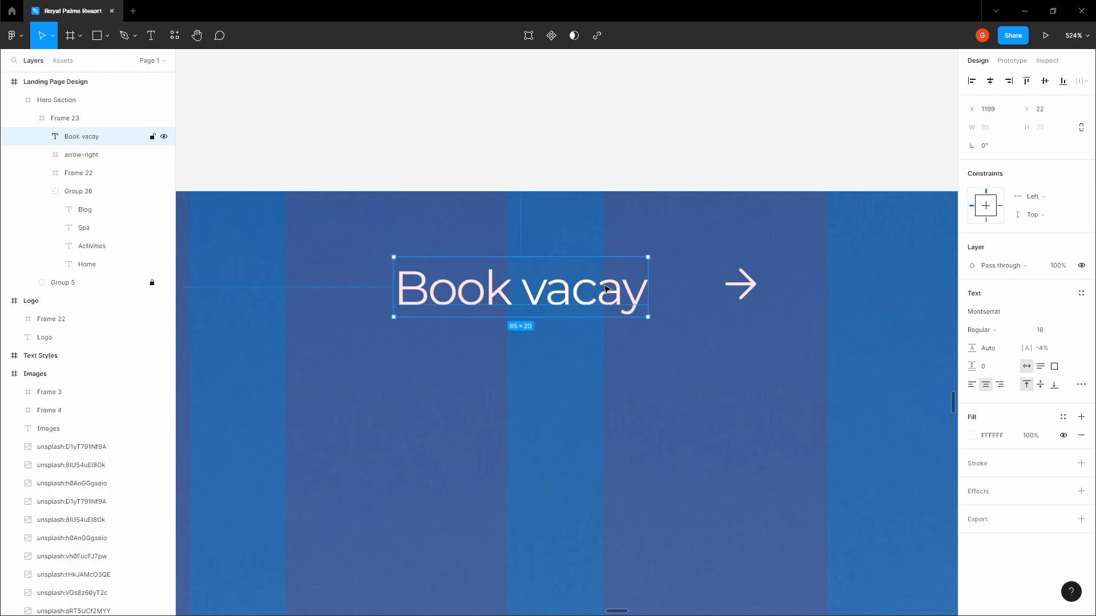
# Centre-align the label and arrow vertically, tighten their gap, and group them
pyautogui.keyDown('shift'); pyautogui.click(735, 279); pyautogui.keyUp('shift')
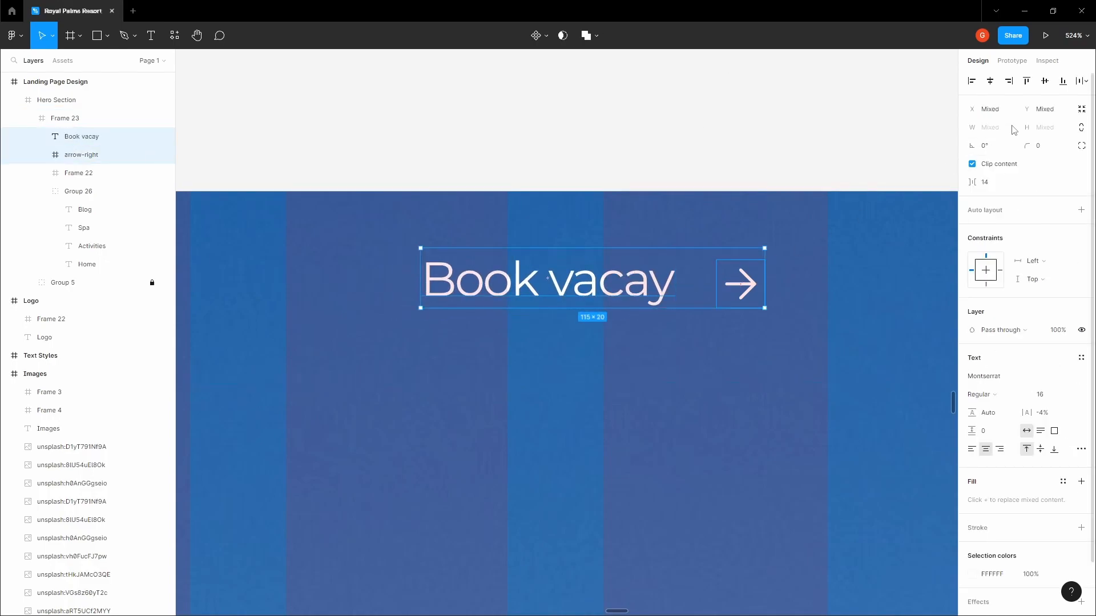
pyautogui.click(1040, 86)
pyautogui.click(996, 187)
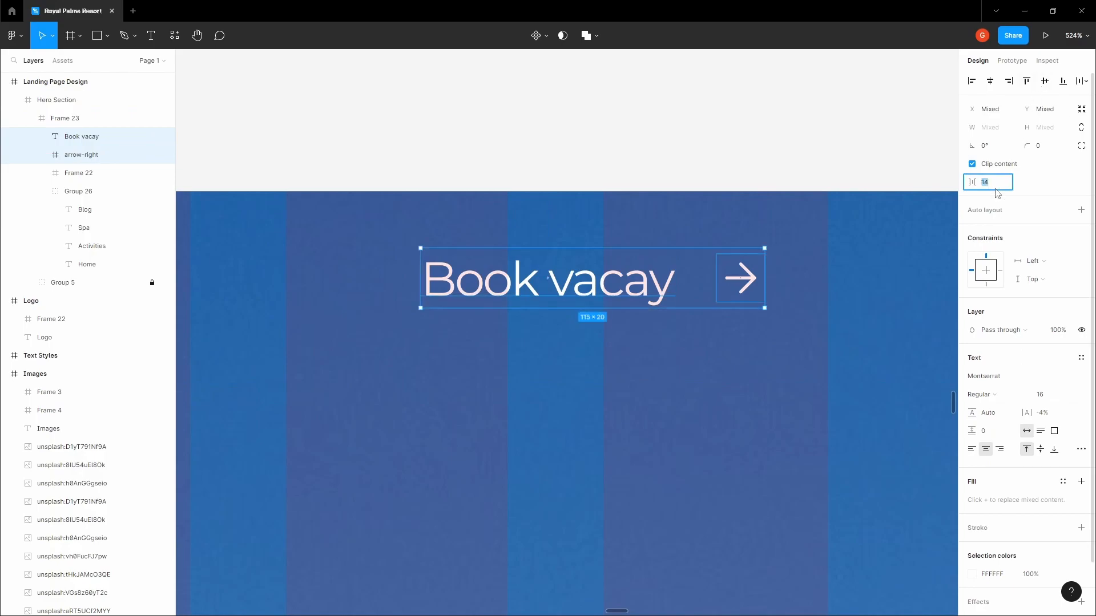
pyautogui.press('Return')
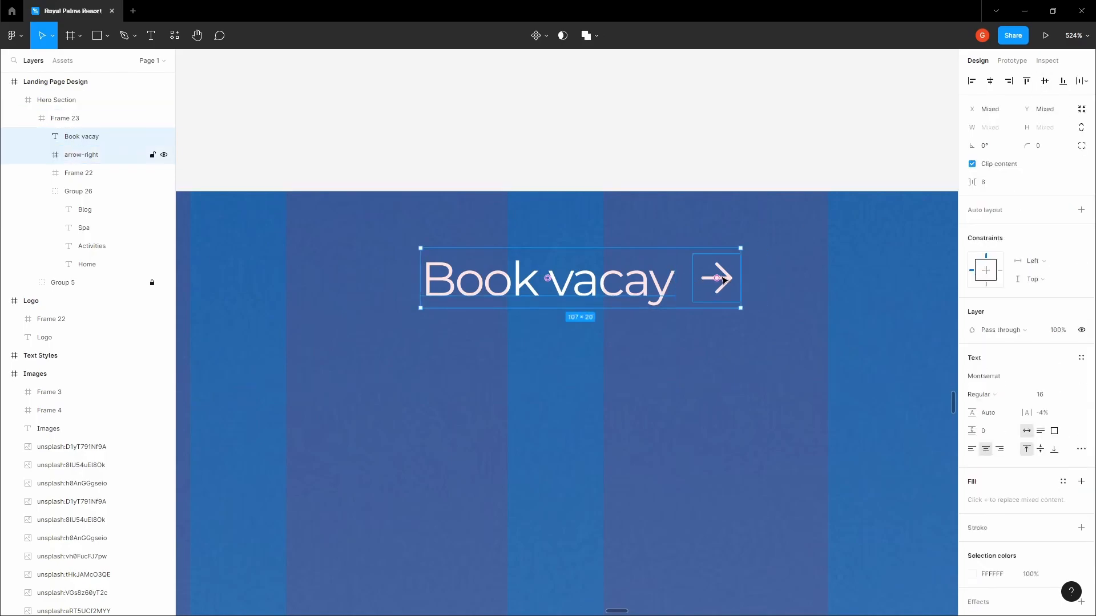
pyautogui.hotkey('ctrl', 'g')
# Wrap the group in an auto-layout frame with 8 px vertical and 16 px horizontal padding, centred vertically in the bar
pyautogui.click(498, 242)
pyautogui.press('f')
pyautogui.moveTo(394, 206); pyautogui.dragTo(858, 362)
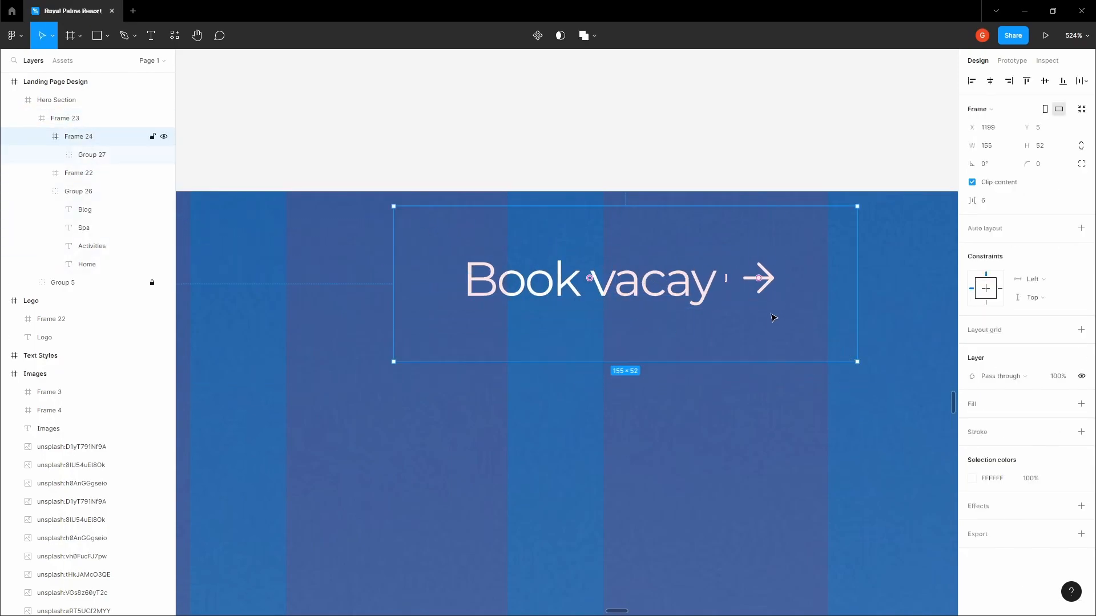
pyautogui.hotkey('shift', 'a')
pyautogui.click(1047, 292)
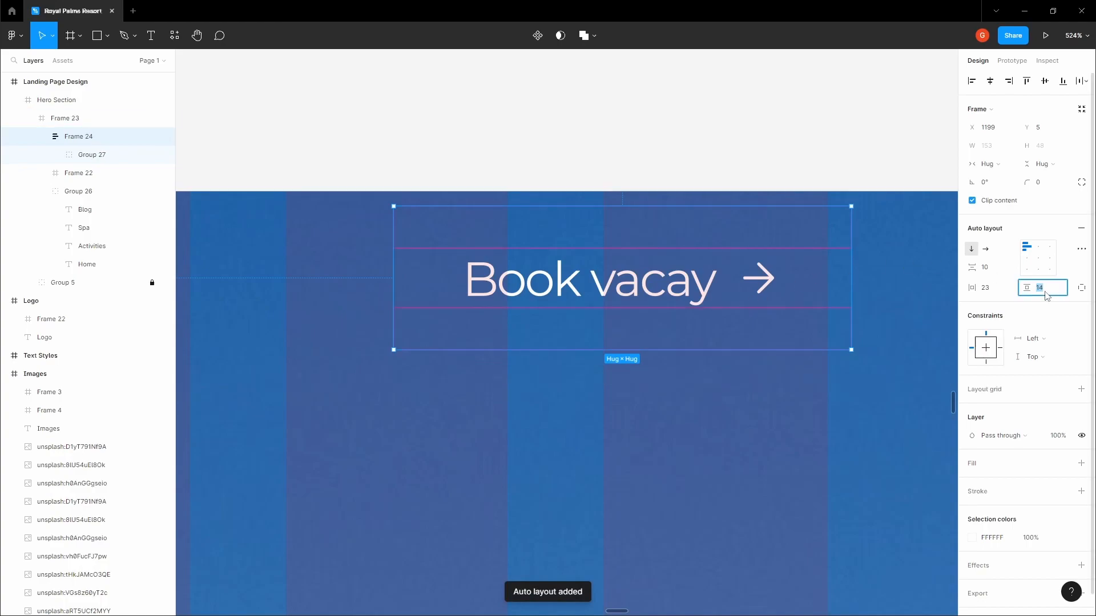
pyautogui.write('7')
pyautogui.click(995, 290)
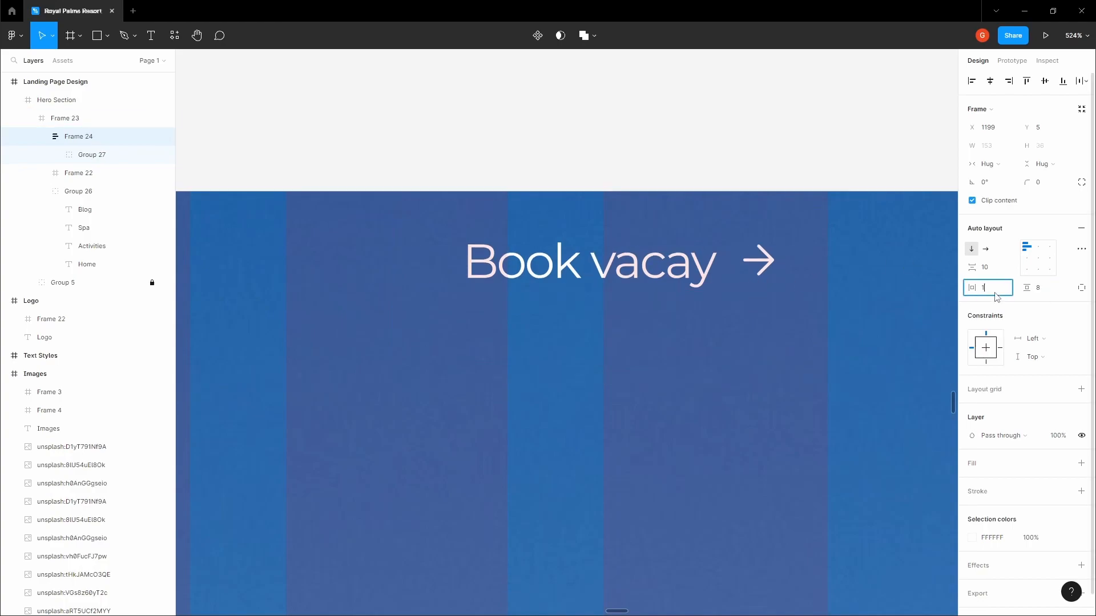
pyautogui.write('16')
pyautogui.press('Return')
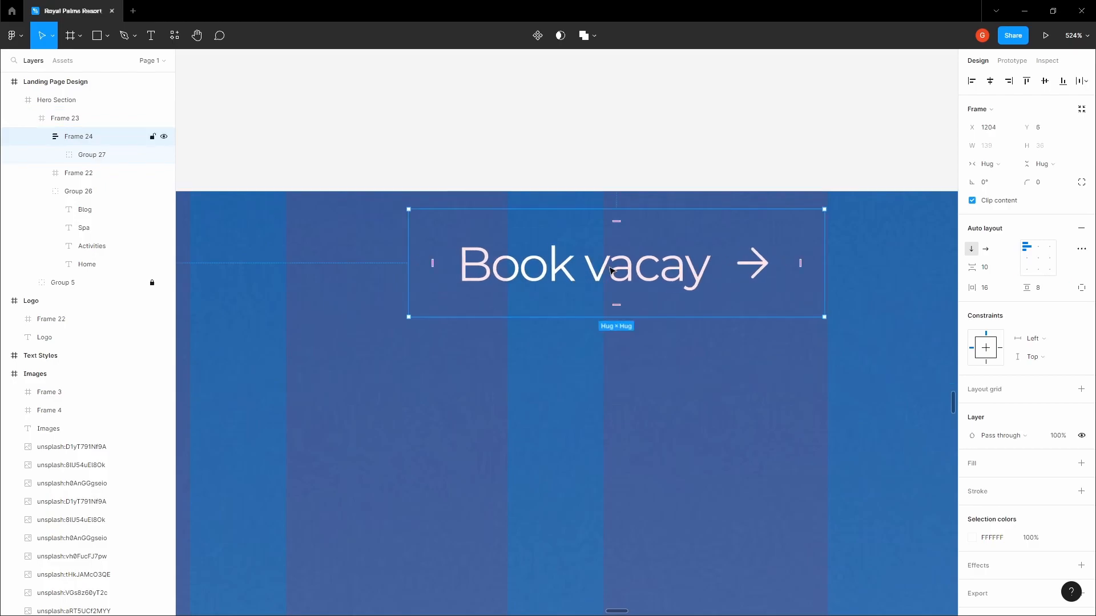
pyautogui.click(1045, 81)
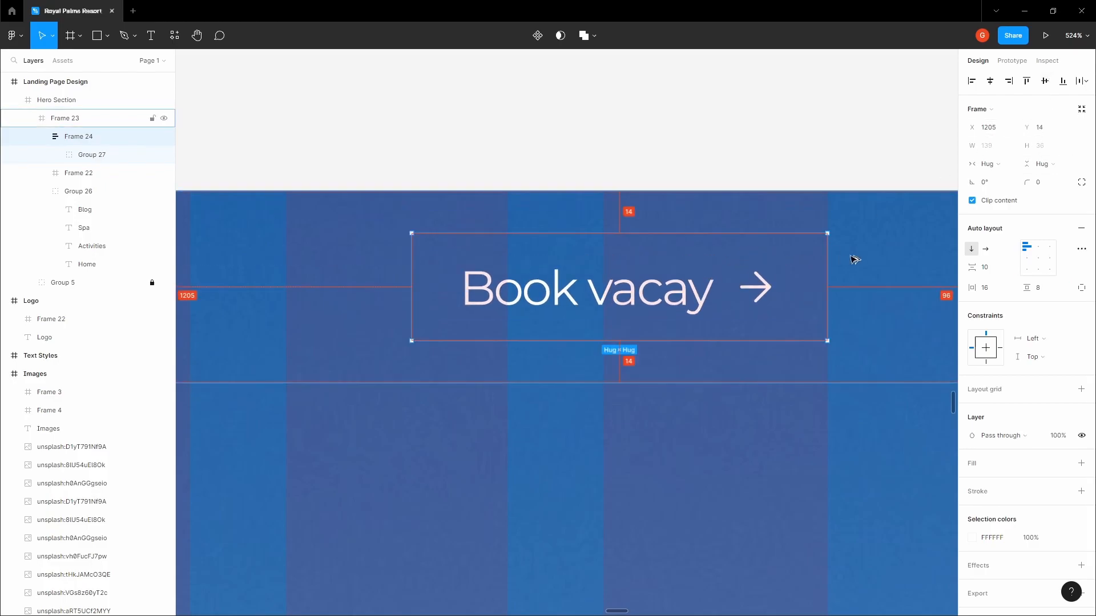
# Copy the Primary colour hex 467EB1 from the Colors frame
pyautogui.click(760, 126)
pyautogui.moveTo(737, 159); pyautogui.dragTo(647, 304)
pyautogui.scroll(-8, 670, 276)
pyautogui.scroll(-4, 685, 231)
pyautogui.moveTo(708, 140); pyautogui.dragTo(609, 301)
pyautogui.moveTo(642, 80); pyautogui.dragTo(582, 333)
pyautogui.scroll(-2, 582, 320)
pyautogui.moveTo(583, 209); pyautogui.dragTo(549, 315)
pyautogui.scroll(3, 549, 315)
pyautogui.scroll(3, 513, 303)
pyautogui.press('v')
pyautogui.click(538, 303)
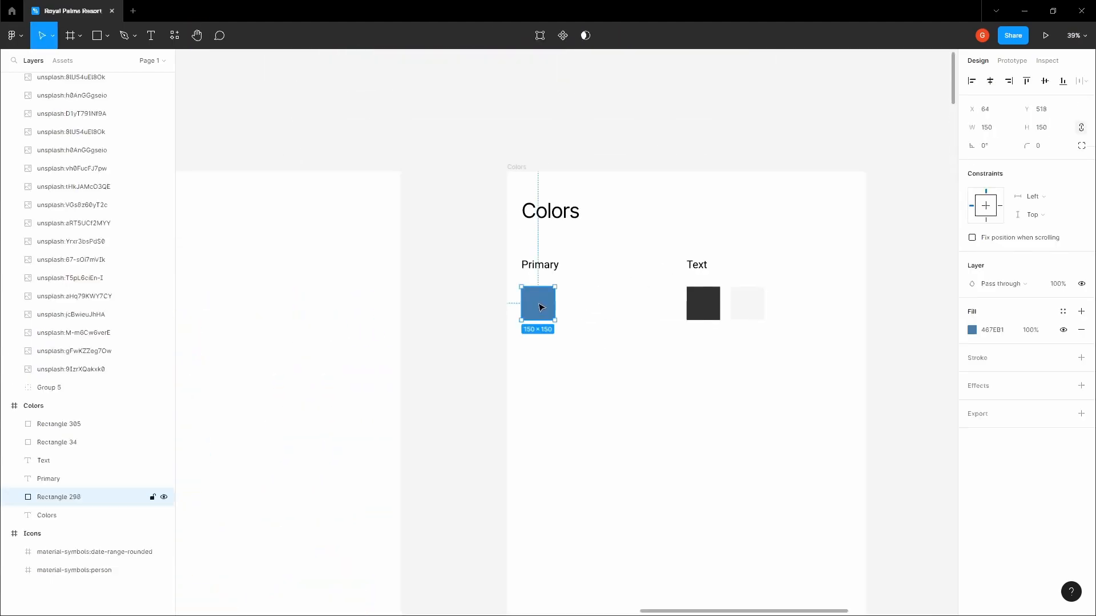
pyautogui.click(1001, 332)
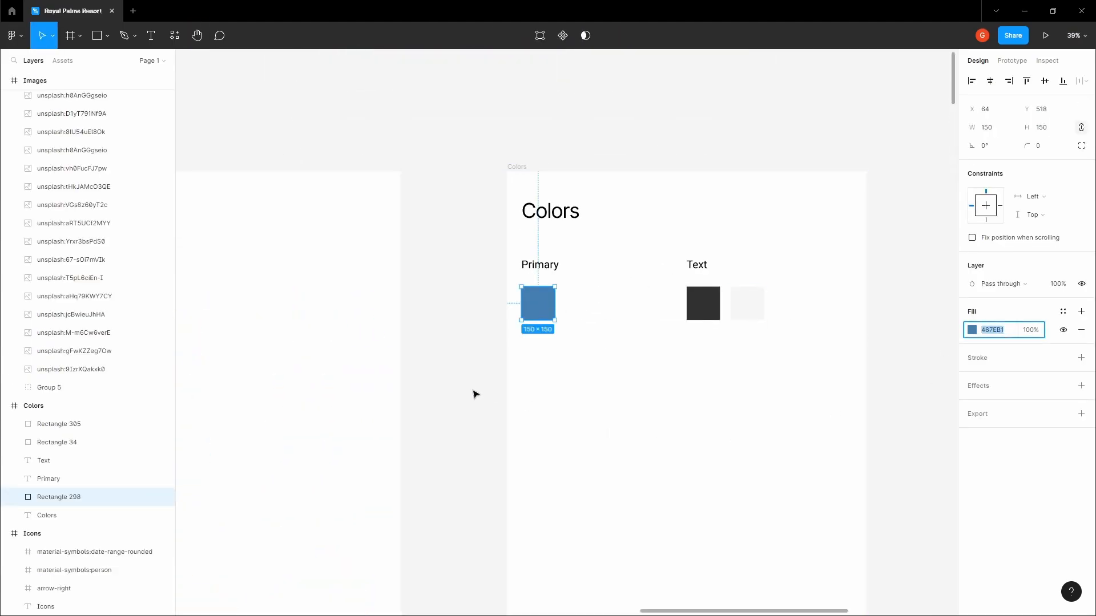
pyautogui.click(470, 419)
# Color the Book vacay text and arrow blue 467EB1
pyautogui.press('h')
pyautogui.moveTo(469, 418); pyautogui.dragTo(467, 303)
pyautogui.scroll(-3, 468, 296)
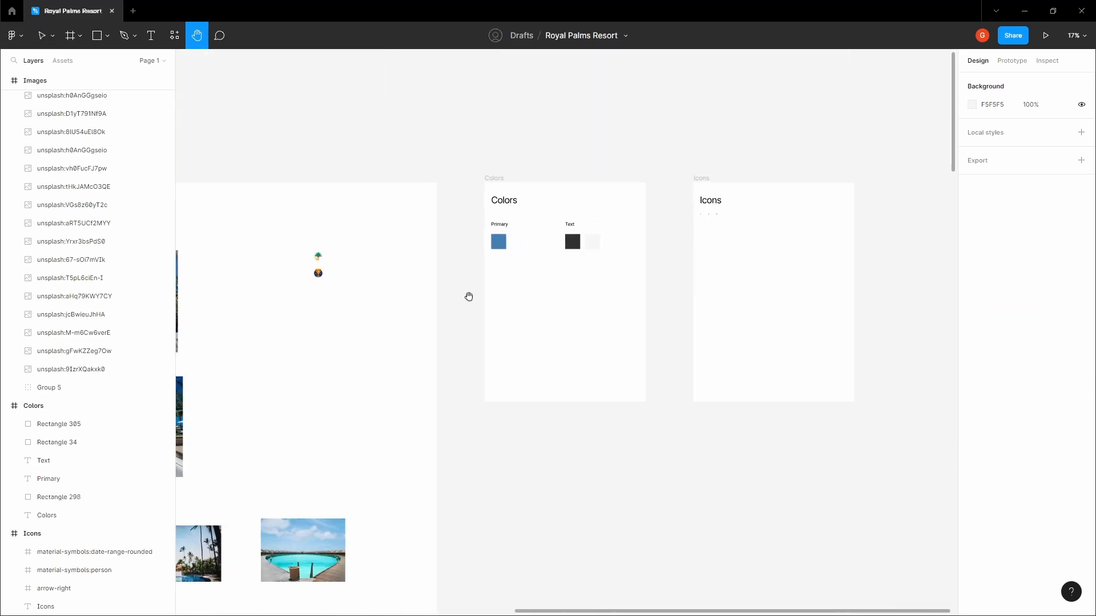
pyautogui.moveTo(458, 263); pyautogui.dragTo(592, 60)
pyautogui.moveTo(531, 393); pyautogui.dragTo(614, 182)
pyautogui.scroll(-2, 533, 433)
pyautogui.moveTo(533, 432); pyautogui.dragTo(605, 163)
pyautogui.moveTo(535, 405); pyautogui.dragTo(611, 99)
pyautogui.scroll(3, 689, 318)
pyautogui.scroll(7, 666, 294)
pyautogui.press('v')
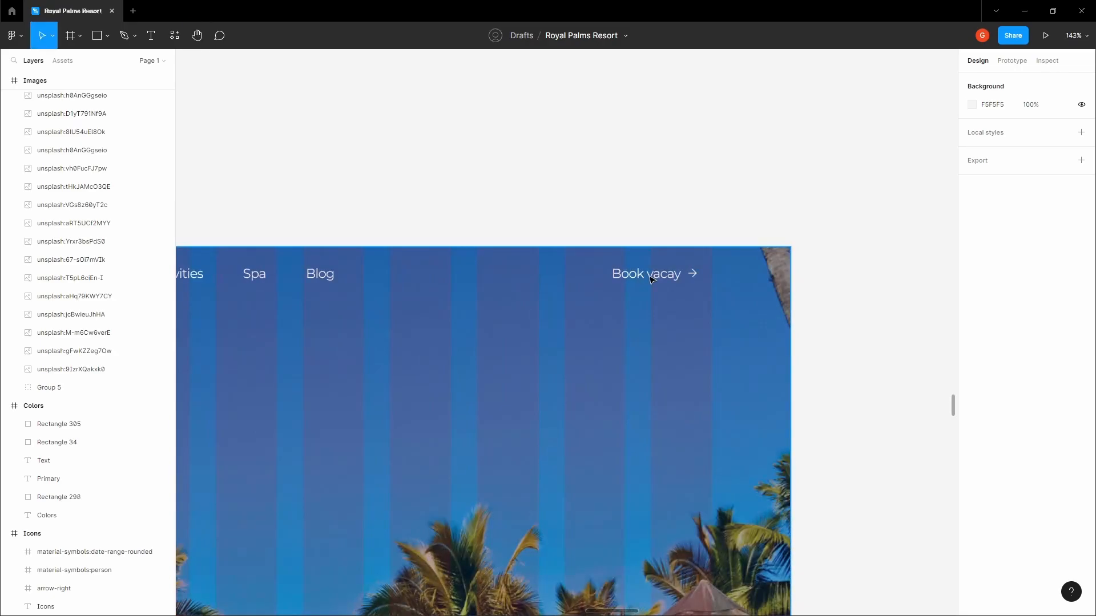
pyautogui.doubleClick(651, 279)
pyautogui.doubleClick(652, 280)
pyautogui.scroll(3, 652, 280)
pyautogui.click(992, 395)
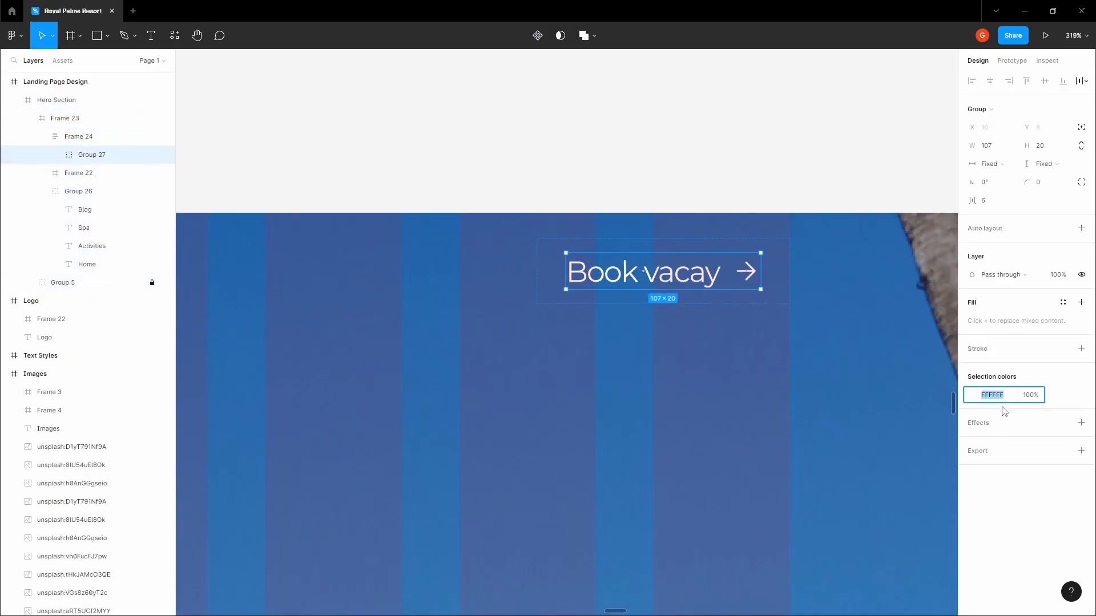
pyautogui.write('467EB1')
pyautogui.click(734, 137)
# Give the Book vacay button a white fill and 4 px corner radius
pyautogui.click(688, 274)
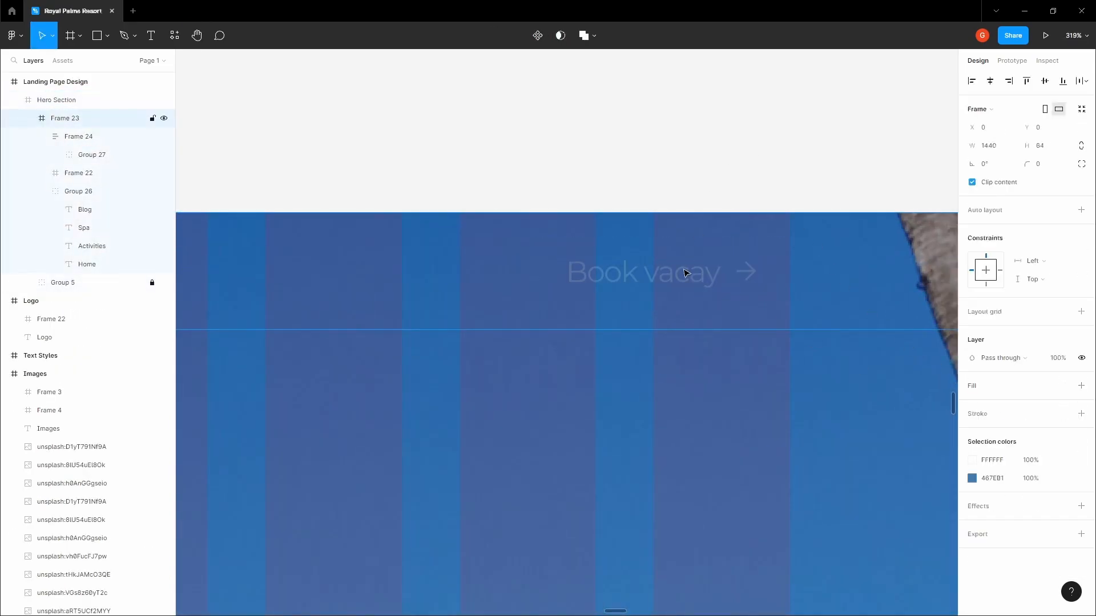
pyautogui.click(687, 274)
pyautogui.scroll(1, 722, 288)
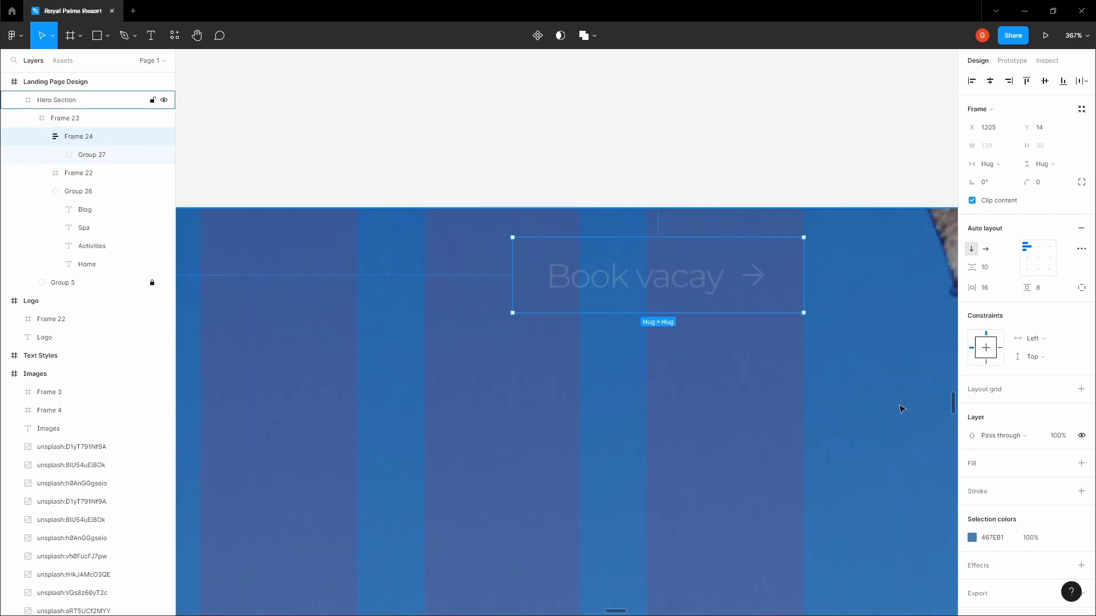
pyautogui.click(1081, 463)
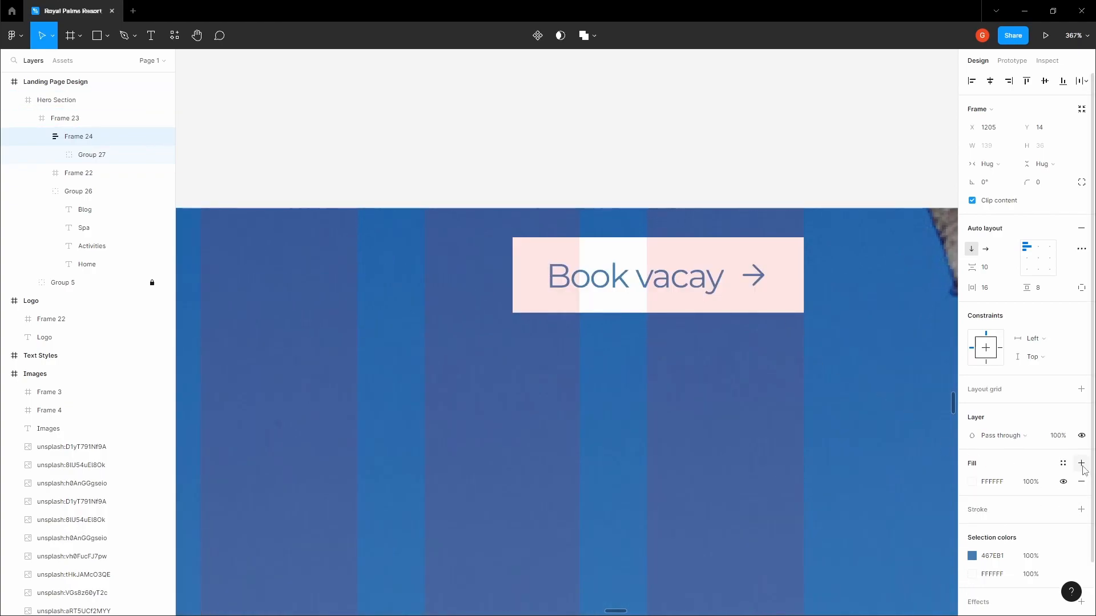
pyautogui.click(856, 167)
pyautogui.tripleClick(751, 265)
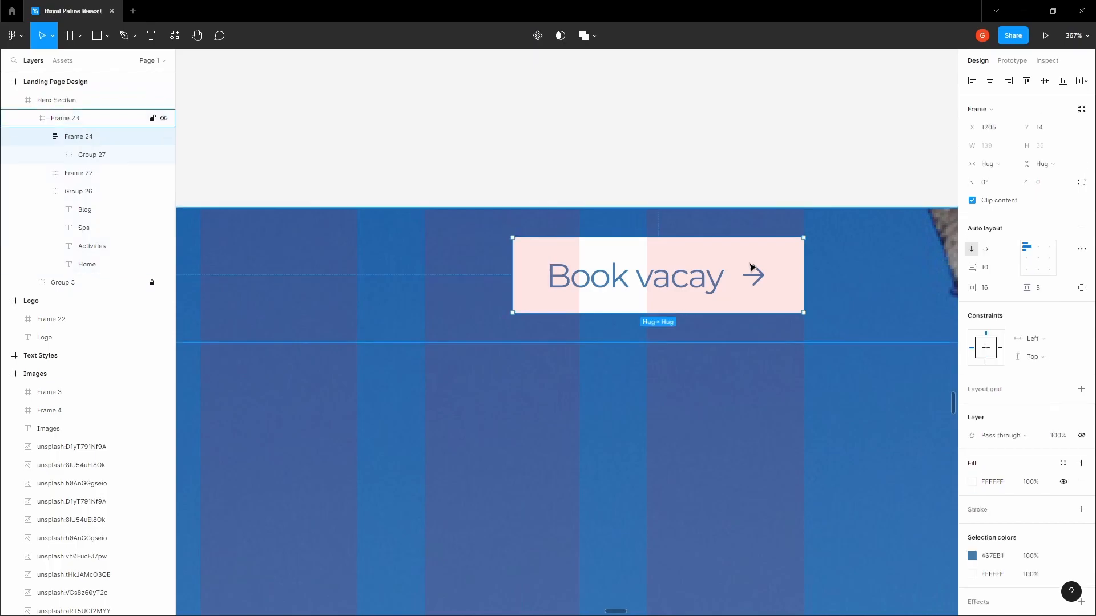
pyautogui.click(1048, 183)
pyautogui.write('4')
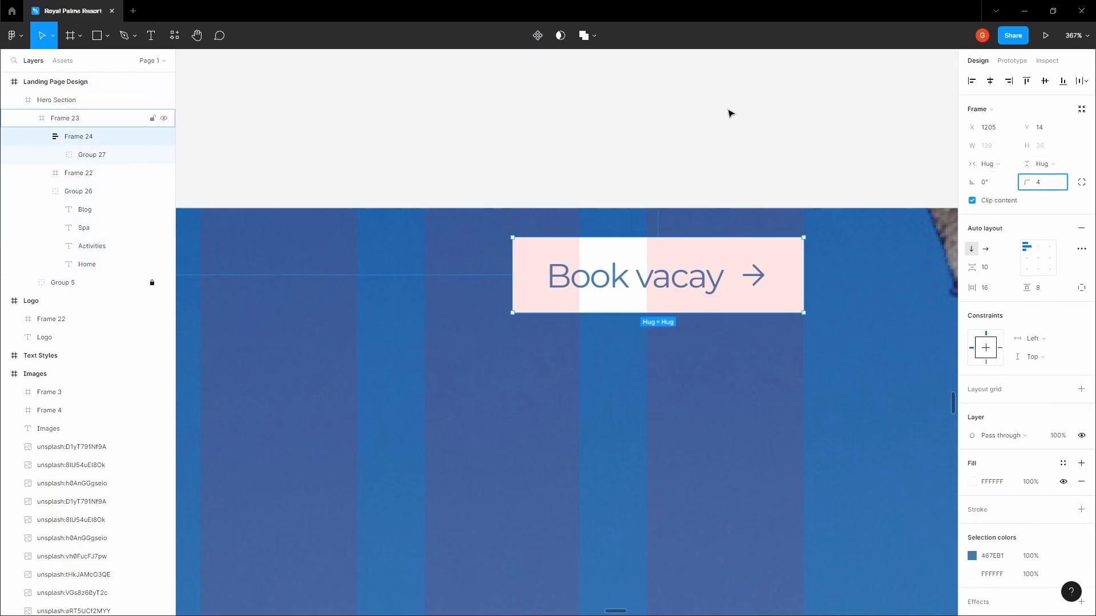
pyautogui.click(729, 113)
pyautogui.moveTo(588, 127); pyautogui.dragTo(764, 164)
# Copy the font name Kaisei HarunoUmi from the headings font sample
pyautogui.scroll(-7, 763, 164)
pyautogui.moveTo(673, 154); pyautogui.dragTo(704, 111)
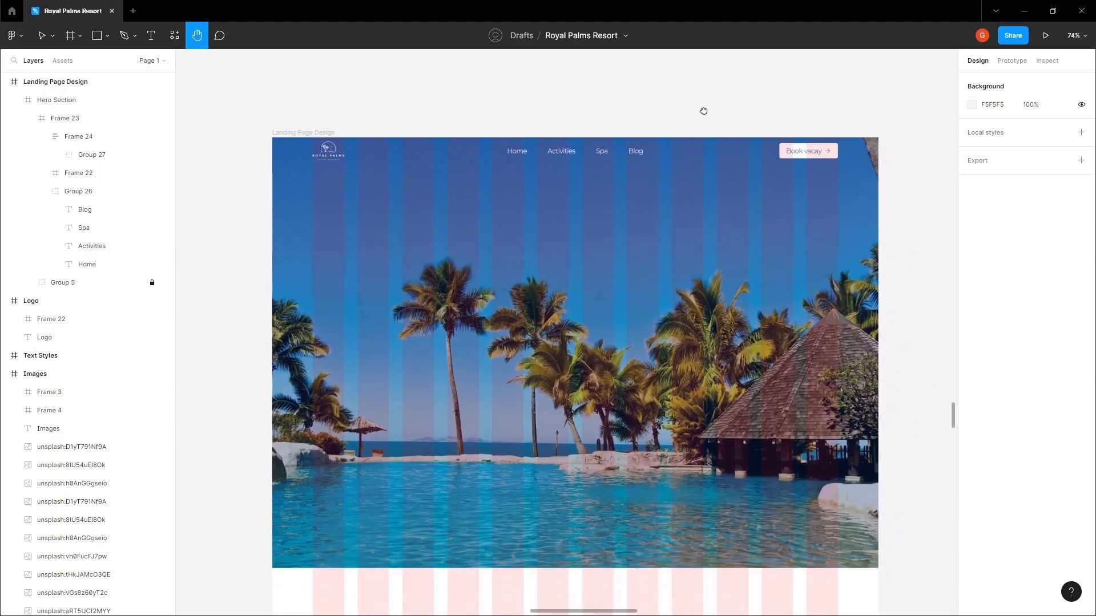
pyautogui.scroll(-10, 704, 111)
pyautogui.rightClick(627, 424)
pyautogui.click(477, 157)
pyautogui.scroll(7, 485, 234)
pyautogui.press('v')
pyautogui.click(539, 249)
pyautogui.tripleClick(537, 248)
pyautogui.hotkey('ctrl', 'c')
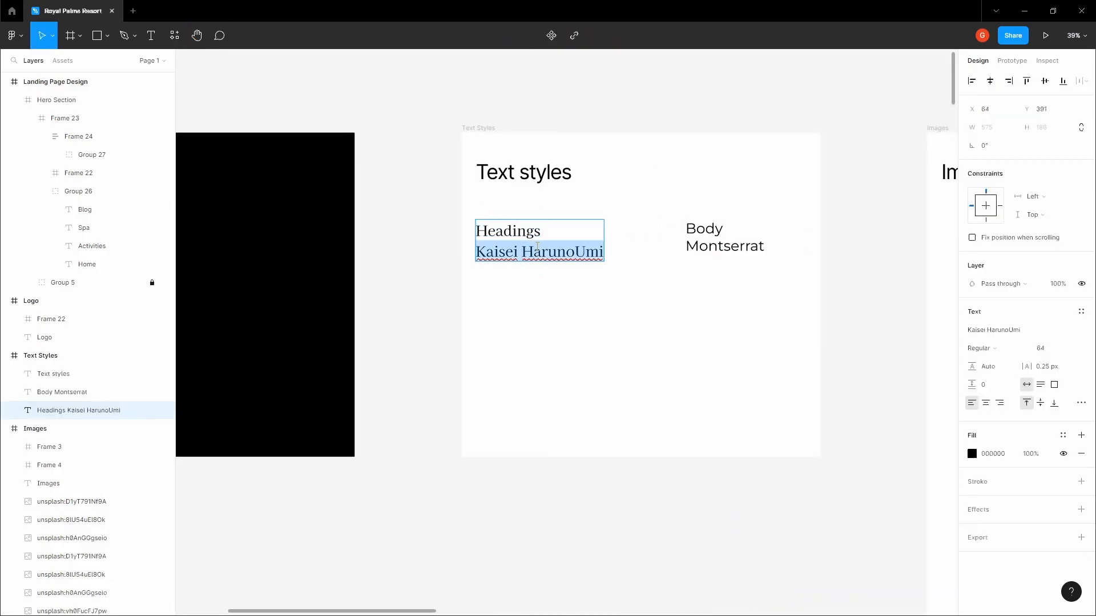
pyautogui.click(445, 264)
pyautogui.click(445, 264)
# Bring the landing page's Hero Section and hero image into view
pyautogui.press('h')
pyautogui.scroll(-6, 443, 229)
pyautogui.moveTo(609, 548); pyautogui.dragTo(549, 177)
pyautogui.moveTo(635, 531); pyautogui.dragTo(607, 211)
pyautogui.scroll(3, 596, 371)
pyautogui.press('v')
pyautogui.click(593, 405)
pyautogui.scroll(4, 594, 406)
pyautogui.press('h')
pyautogui.moveTo(429, 377); pyautogui.dragTo(412, 224)
pyautogui.scroll(3, 507, 202)
pyautogui.moveTo(509, 202); pyautogui.dragTo(492, 241)
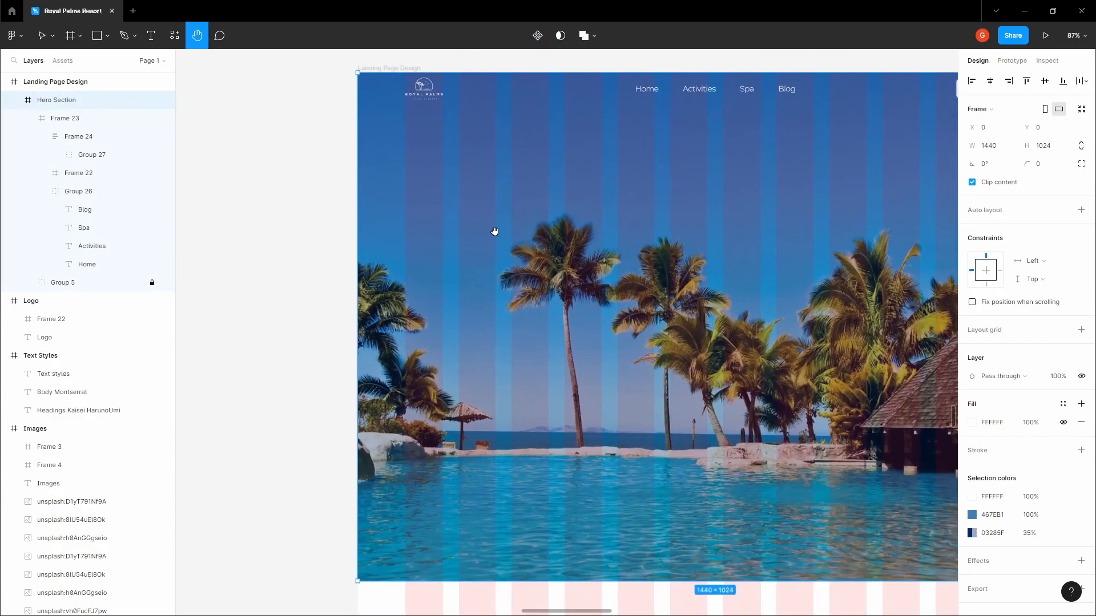
pyautogui.press('v')
pyautogui.press('t')
# Add the hero headline 'Book Your Dream Family Vacation and Travel Today'
pyautogui.click(492, 234)
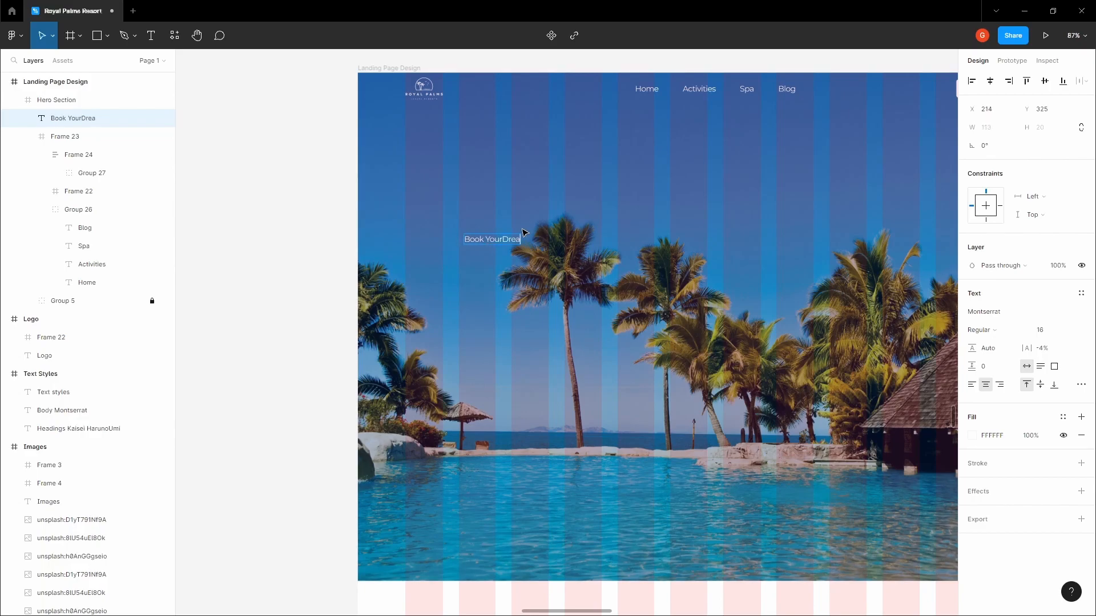
pyautogui.write('Book Your Dream Fami')
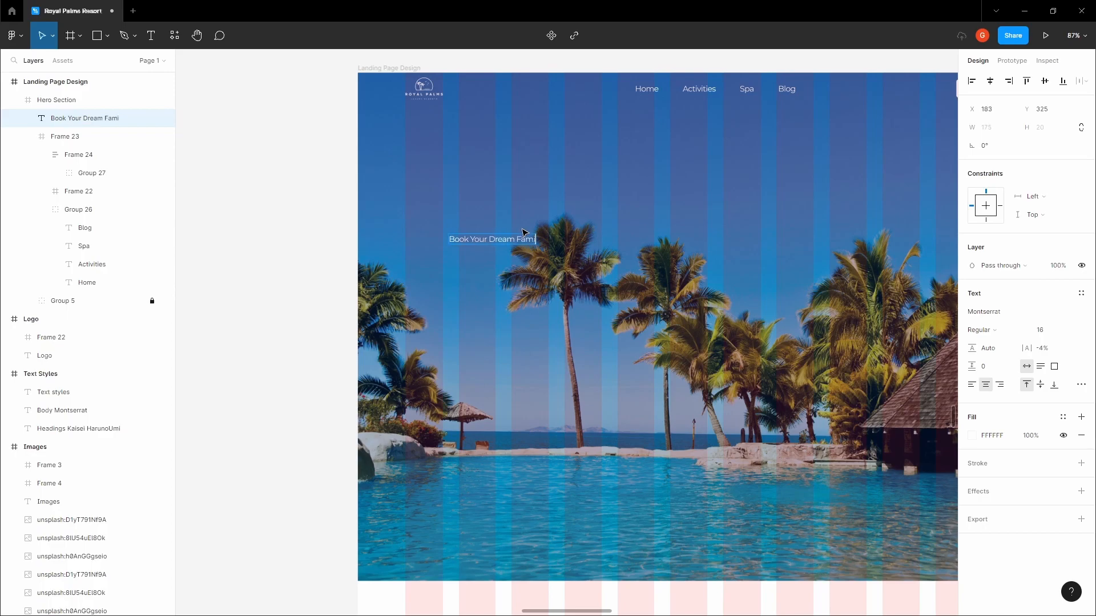
pyautogui.write('ly Vacation')
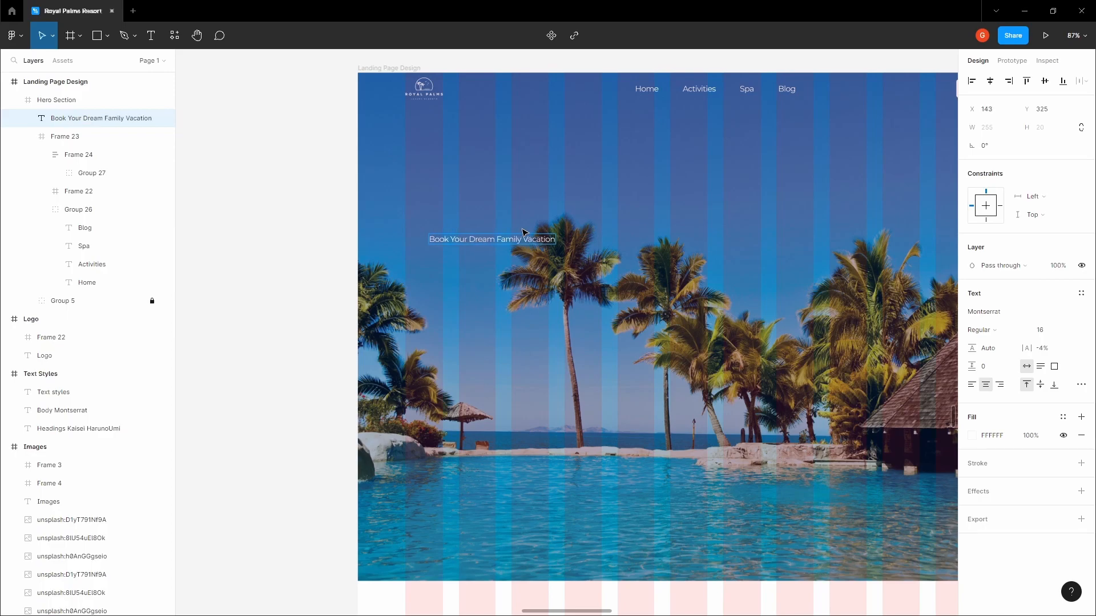
pyautogui.press('BackSpace')
pyautogui.press('BackSpace')
pyautogui.press('BackSpace')
pyautogui.press('BackSpace')
pyautogui.press('BackSpace')
pyautogui.press('BackSpace')
pyautogui.press('BackSpace')
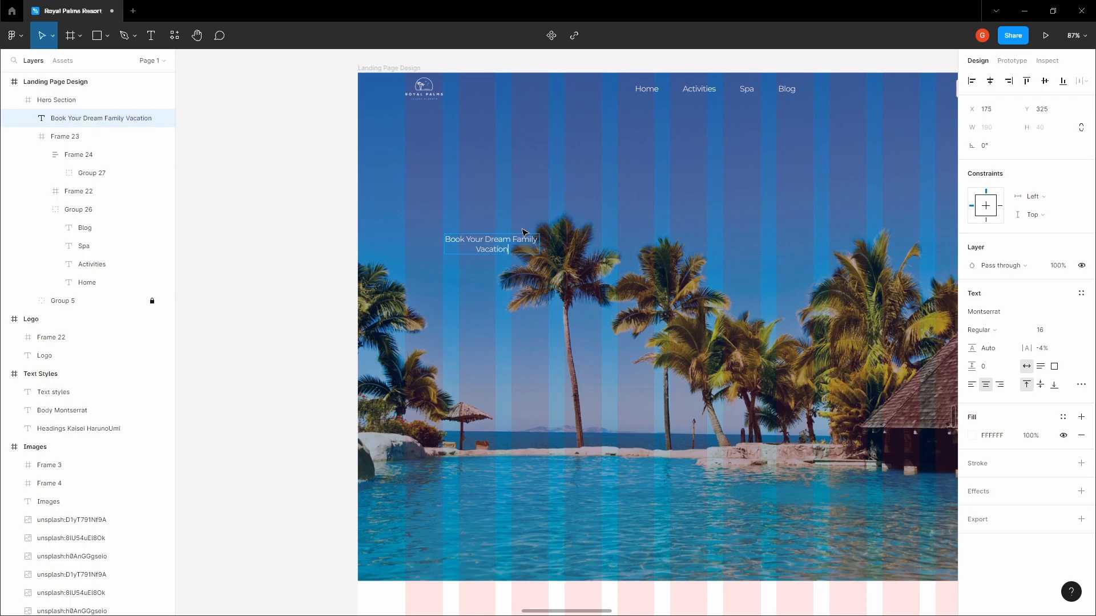
pyautogui.write('acation and Travel Today')
pyautogui.press('Escape')
# Left-align the headline, set it to size 48, and move it left of centre
pyautogui.click(972, 385)
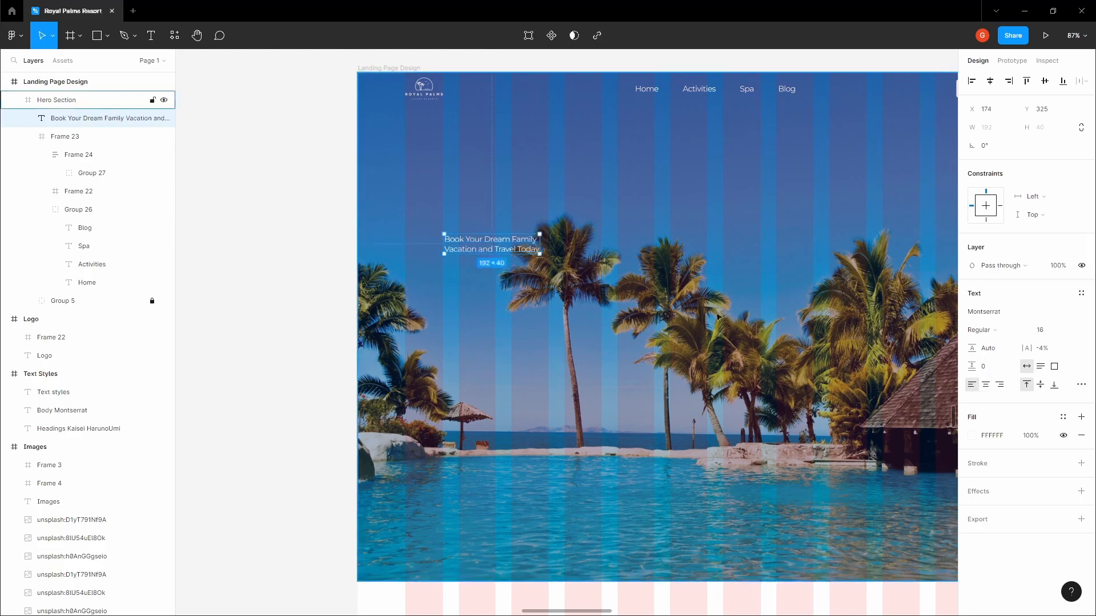
pyautogui.click(1071, 331)
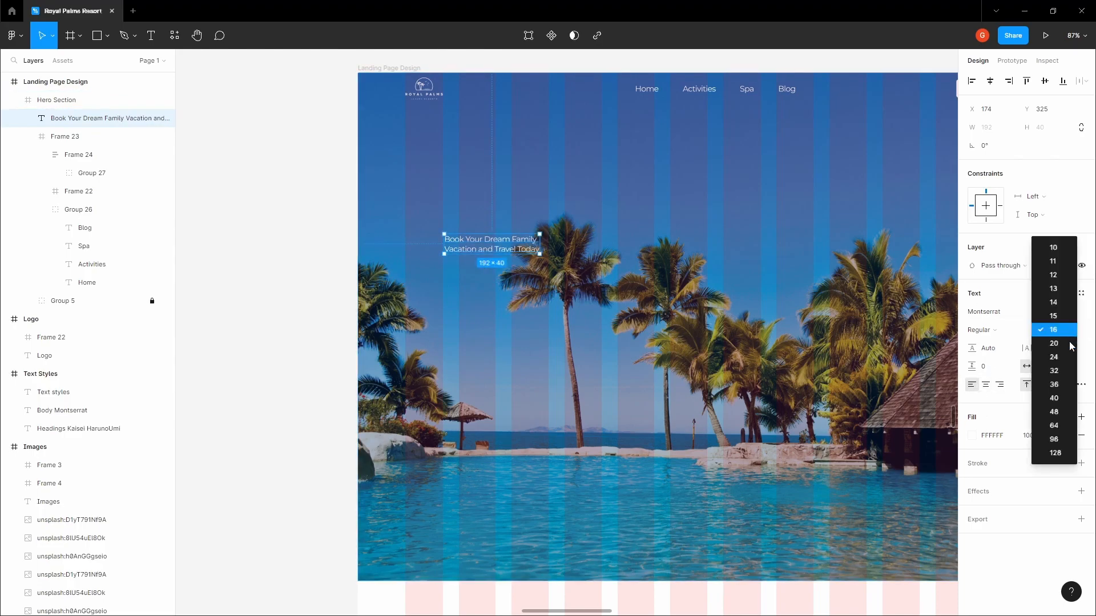
pyautogui.click(1055, 414)
pyautogui.moveTo(512, 267); pyautogui.dragTo(470, 257)
pyautogui.scroll(10, 468, 257)
pyautogui.press('Left')
pyautogui.press('Left')
pyautogui.press('Left')
pyautogui.scroll(-10, 469, 245)
# Change the headline's font to Kaisei HarunoUmi
pyautogui.click(493, 185)
pyautogui.moveTo(492, 183); pyautogui.dragTo(478, 204)
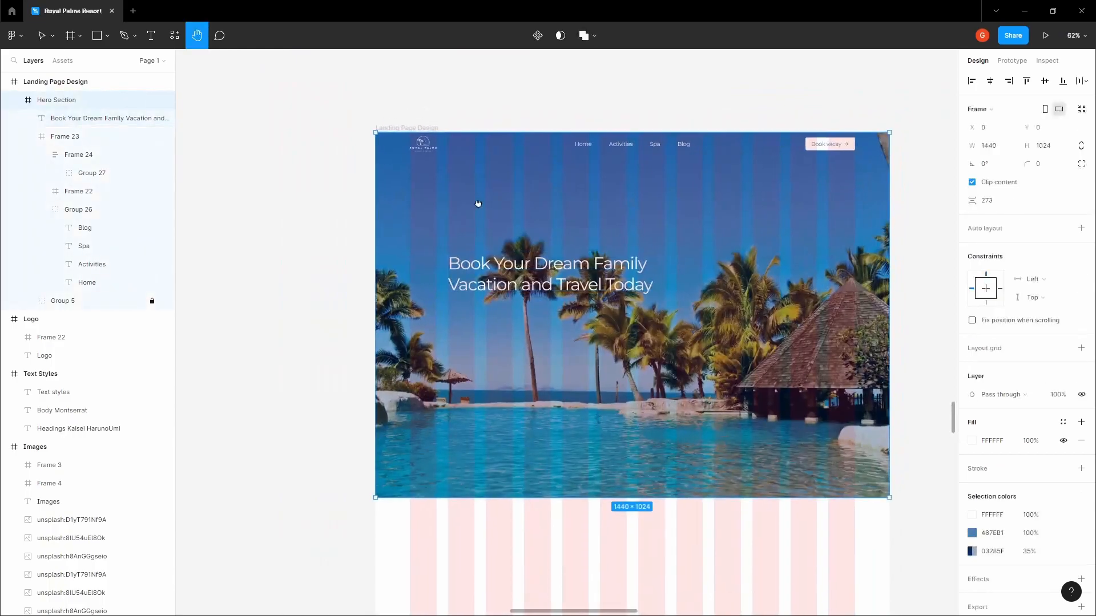
pyautogui.doubleClick(520, 273)
pyautogui.click(999, 313)
pyautogui.hotkey('ctrl', 'v')
pyautogui.click(686, 72)
# Move the headline slightly lower in the hero
pyautogui.click(548, 256)
pyautogui.click(514, 246)
pyautogui.click(507, 267)
pyautogui.moveTo(470, 278); pyautogui.dragTo(472, 290)
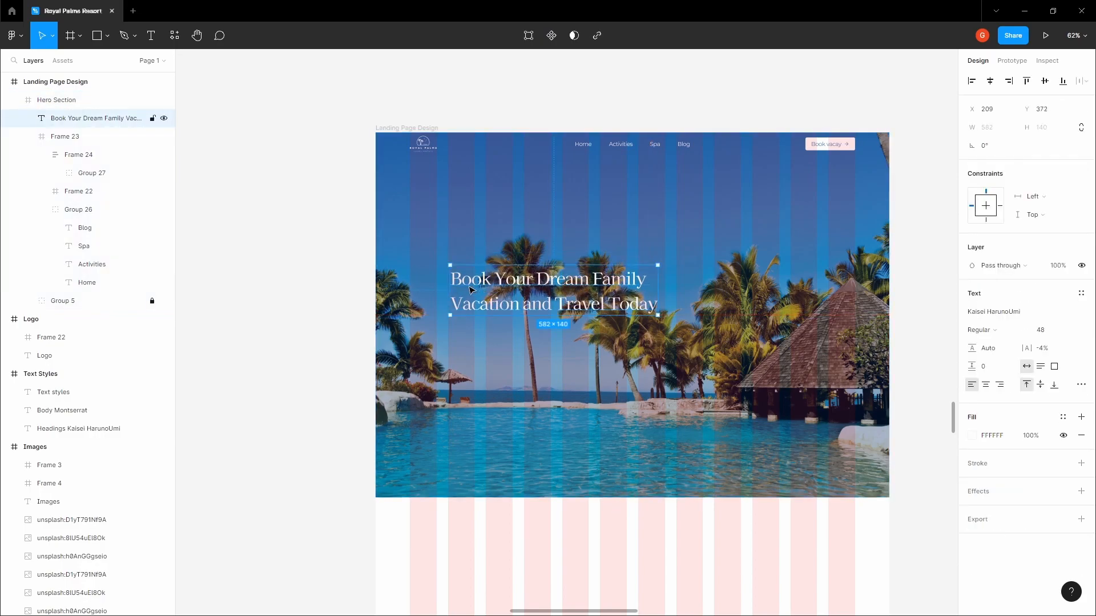
pyautogui.scroll(5, 465, 240)
pyautogui.click(464, 238)
# Add a 'BEACH RESORT COMPLEX' label above the headline in Montserrat 18
pyautogui.scroll(3, 463, 241)
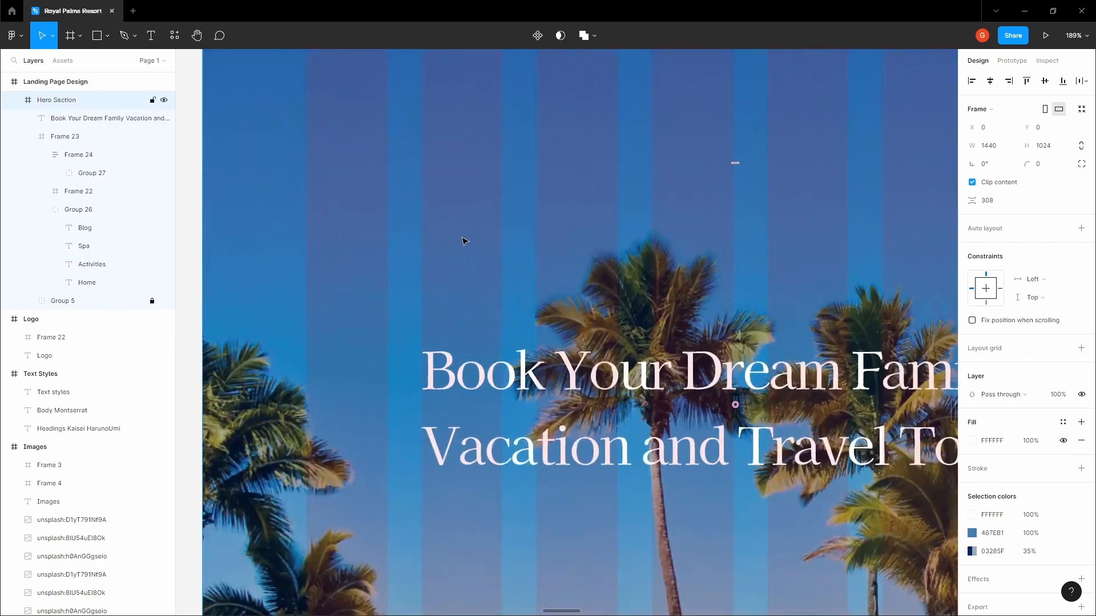
pyautogui.press('t')
pyautogui.click(461, 238)
pyautogui.write('B')
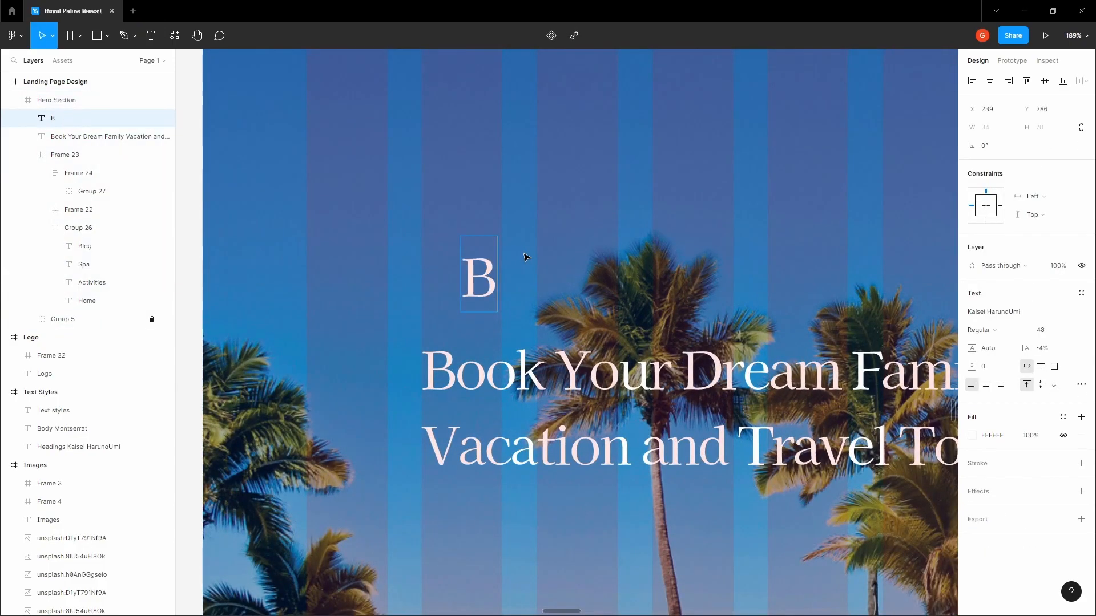
pyautogui.write('EACH RESORT COMPLEX')
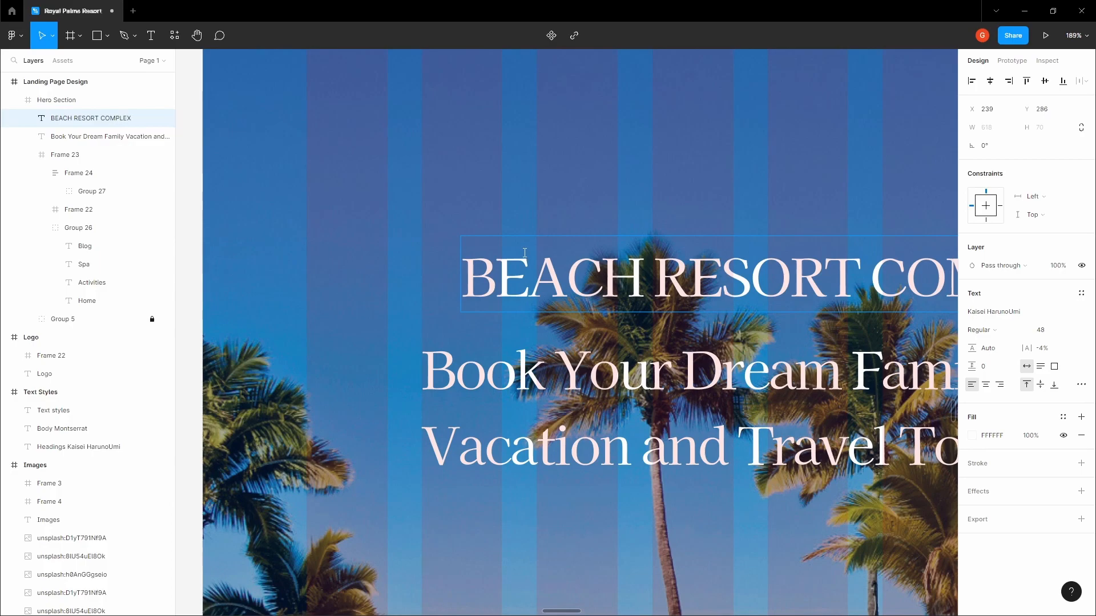
pyautogui.press('Escape')
pyautogui.scroll(-3, 655, 202)
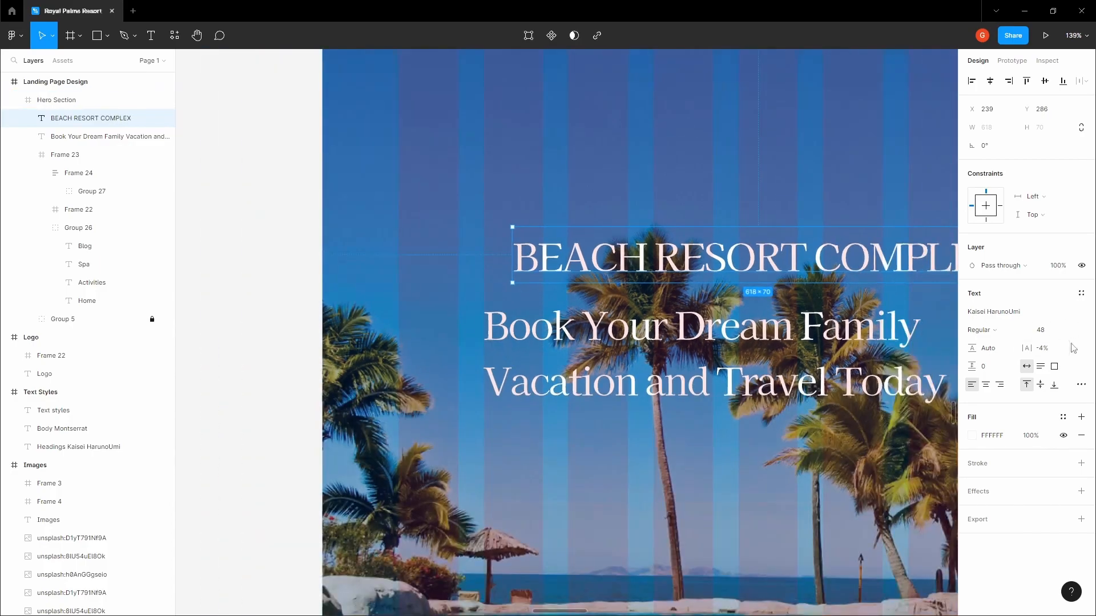
pyautogui.click(1052, 315)
pyautogui.write('Montserrat')
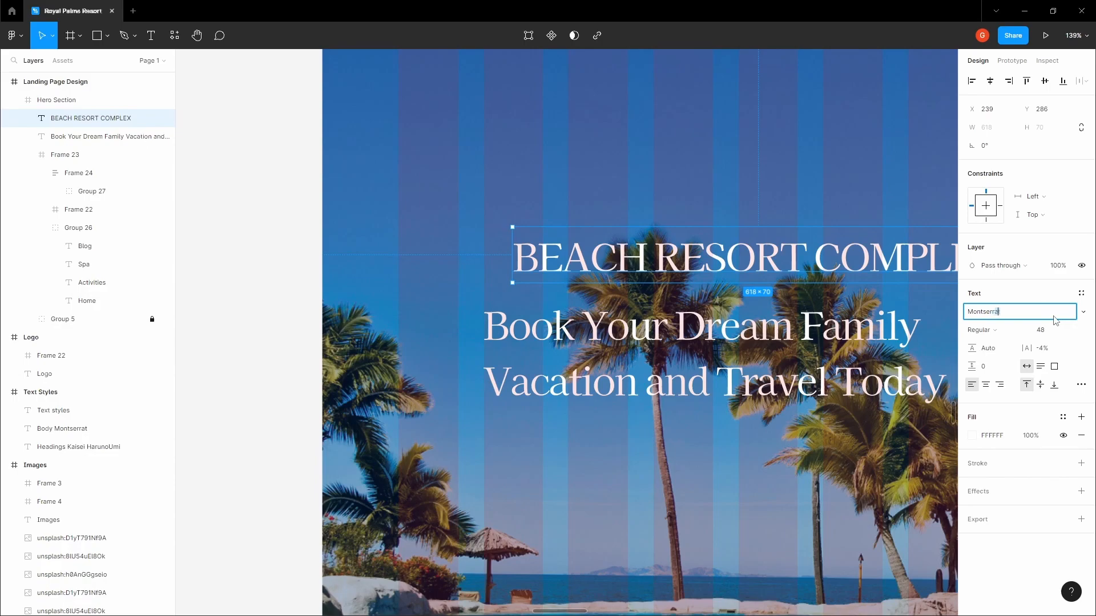
pyautogui.click(1056, 332)
pyautogui.write('18')
pyautogui.press('Tab')
# Duplicate the label below the headline and set the copy to size 16
pyautogui.click(573, 179)
pyautogui.moveTo(539, 237); pyautogui.dragTo(552, 400)
pyautogui.scroll(-5, 545, 303)
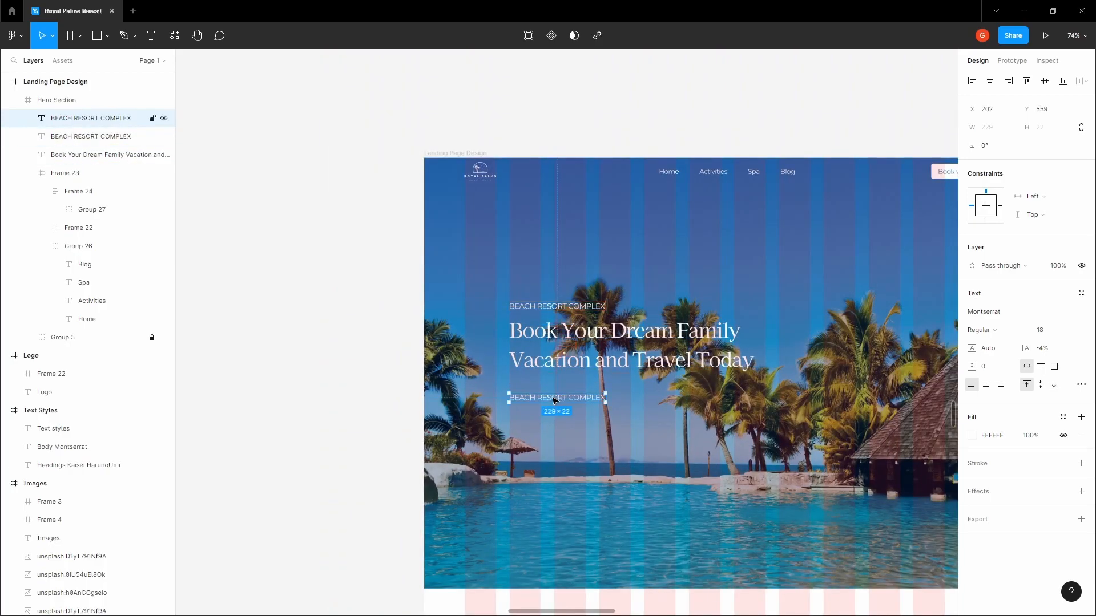
pyautogui.scroll(5, 552, 400)
pyautogui.click(1070, 331)
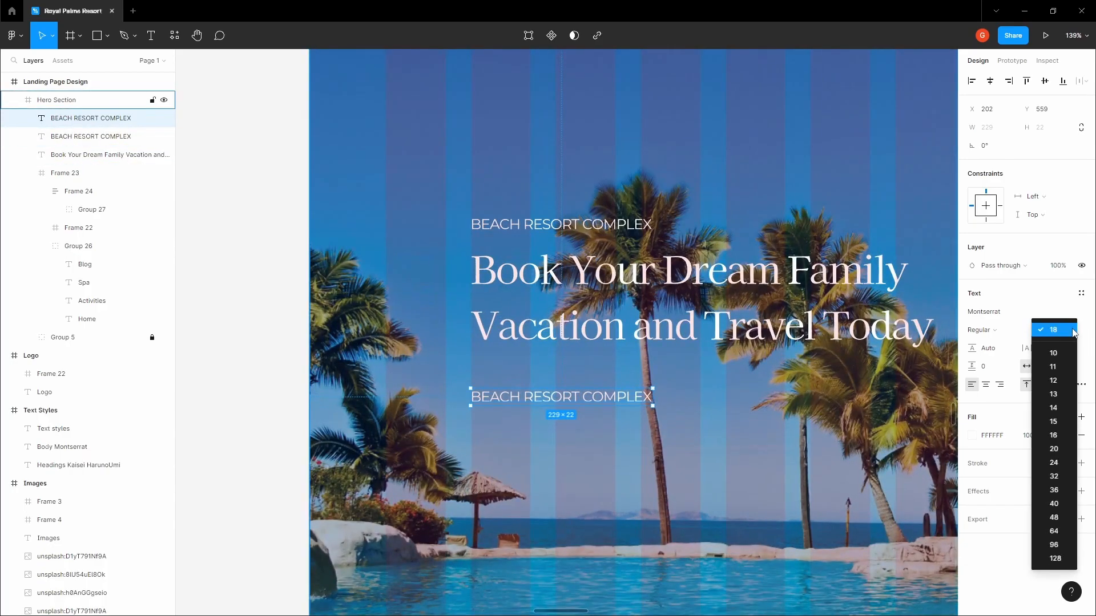
pyautogui.click(1053, 435)
# Retype the copy as the island-traditions description 'Experience the local is…' and nudge it up
pyautogui.doubleClick(545, 394)
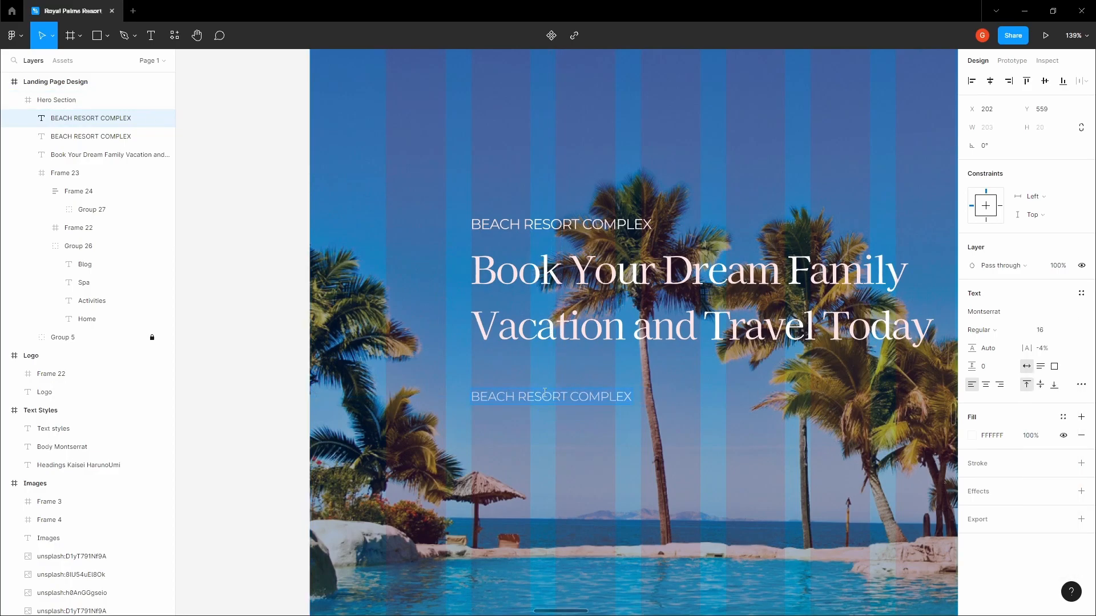
pyautogui.write('Experience the local island traditions and enjoy')
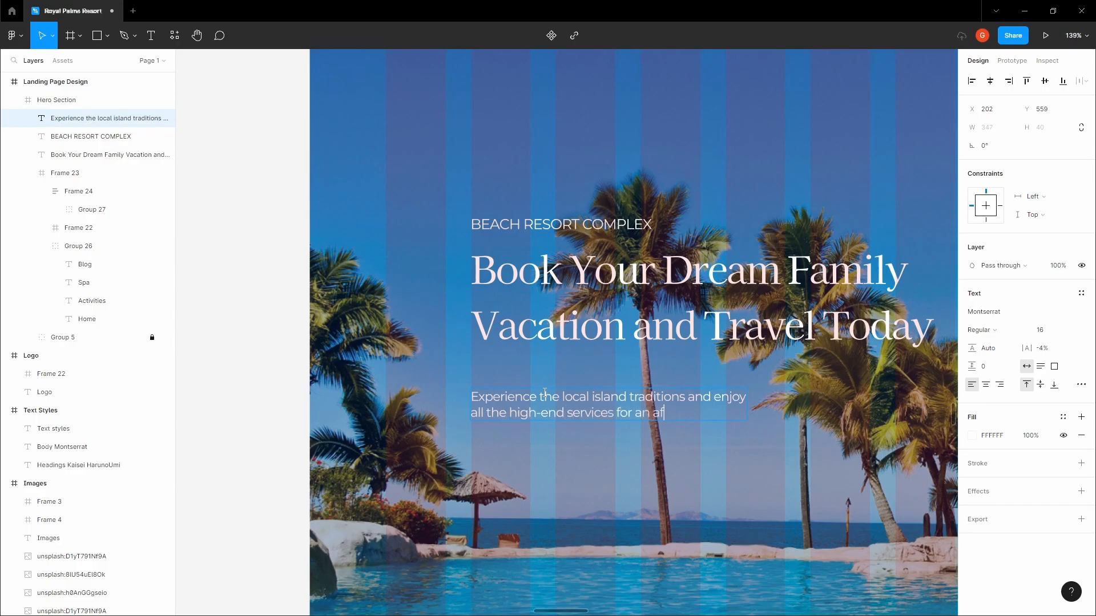
pyautogui.press('Escape')
pyautogui.press('Up')
pyautogui.press('Up')
pyautogui.press('Up')
pyautogui.press('Up')
pyautogui.press('Up')
pyautogui.press('Up')
pyautogui.press('Up')
pyautogui.press('Up')
pyautogui.press('Up')
pyautogui.press('Up')
pyautogui.press('Up')
pyautogui.press('Up')
pyautogui.press('Up')
pyautogui.press('Up')
pyautogui.press('Up')
pyautogui.press('Up')
pyautogui.press('Up')
pyautogui.press('Up')
pyautogui.press('Up')
pyautogui.press('Up')
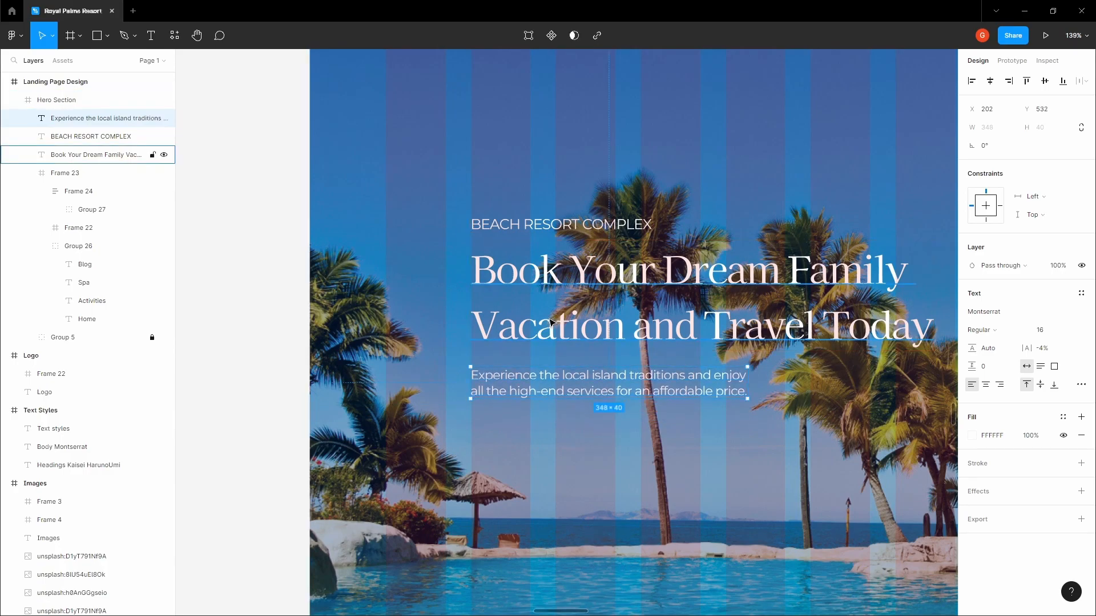
pyautogui.click(398, 287)
pyautogui.scroll(-3, 395, 284)
pyautogui.moveTo(425, 375); pyautogui.dragTo(545, 253)
# Group the label, headline and description and centre the group vertically in the hero
pyautogui.hotkey('ctrl', 'z')
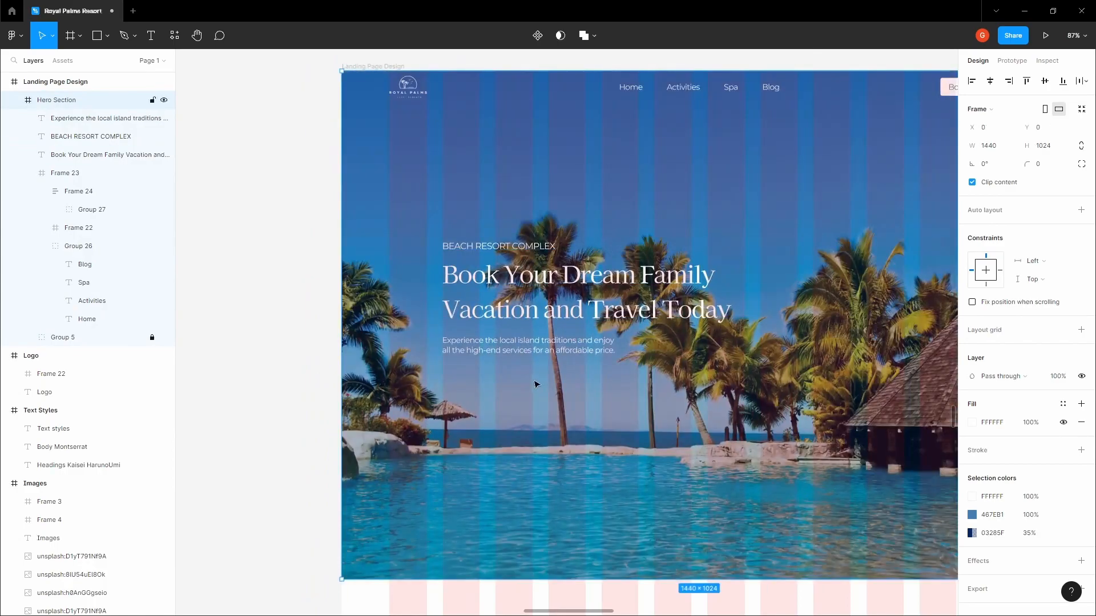
pyautogui.click(480, 246)
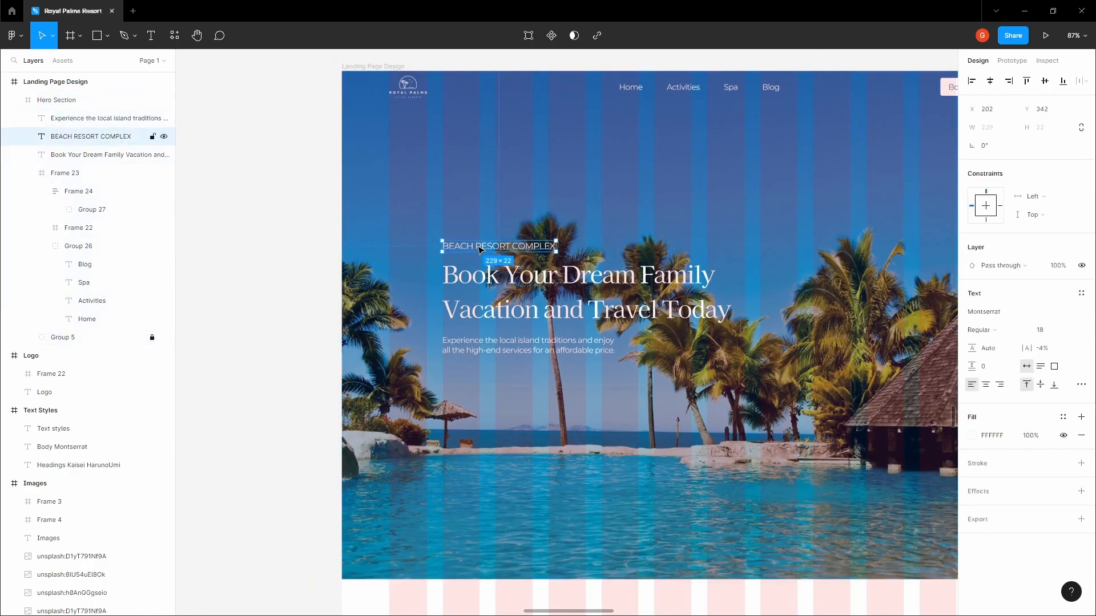
pyautogui.keyDown('shift'); pyautogui.click(477, 278); pyautogui.keyUp('shift')
pyautogui.keyDown('shift'); pyautogui.click(563, 343); pyautogui.keyUp('shift')
pyautogui.hotkey('ctrl', 'g')
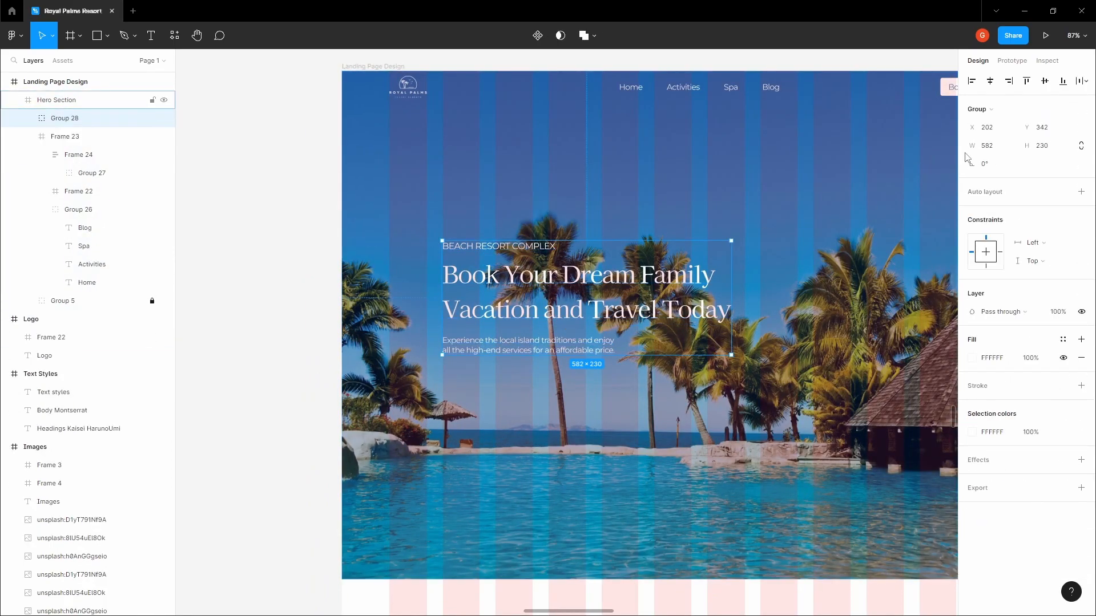
pyautogui.click(1047, 84)
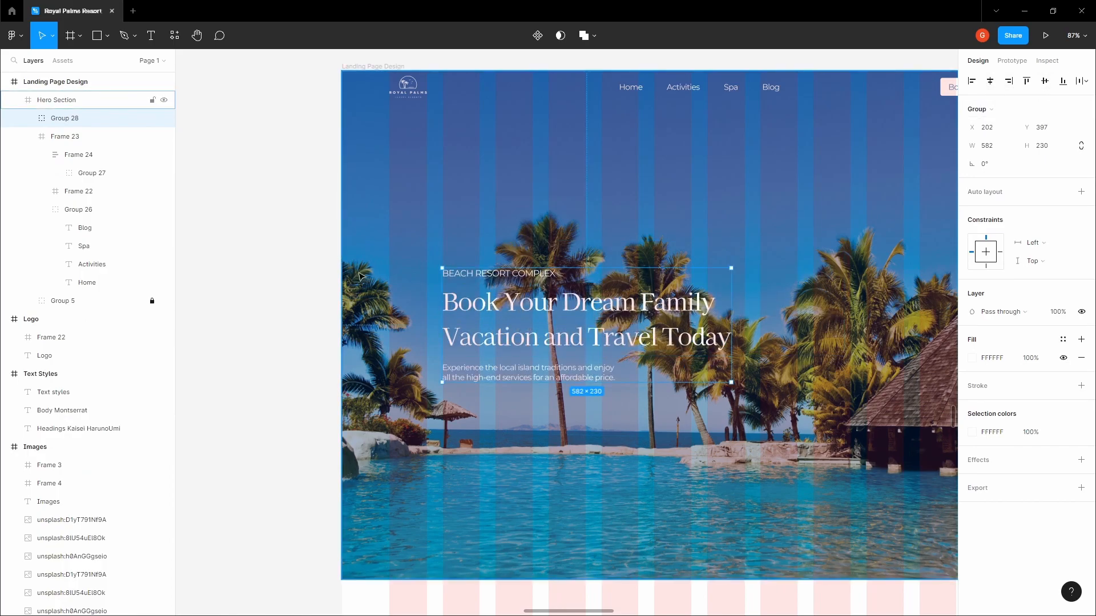
pyautogui.click(311, 274)
# Hide the layout grid and collapse the Hero Section's layer list
pyautogui.hscroll(2, 268, 245)
pyautogui.scroll(-3, 235, 244)
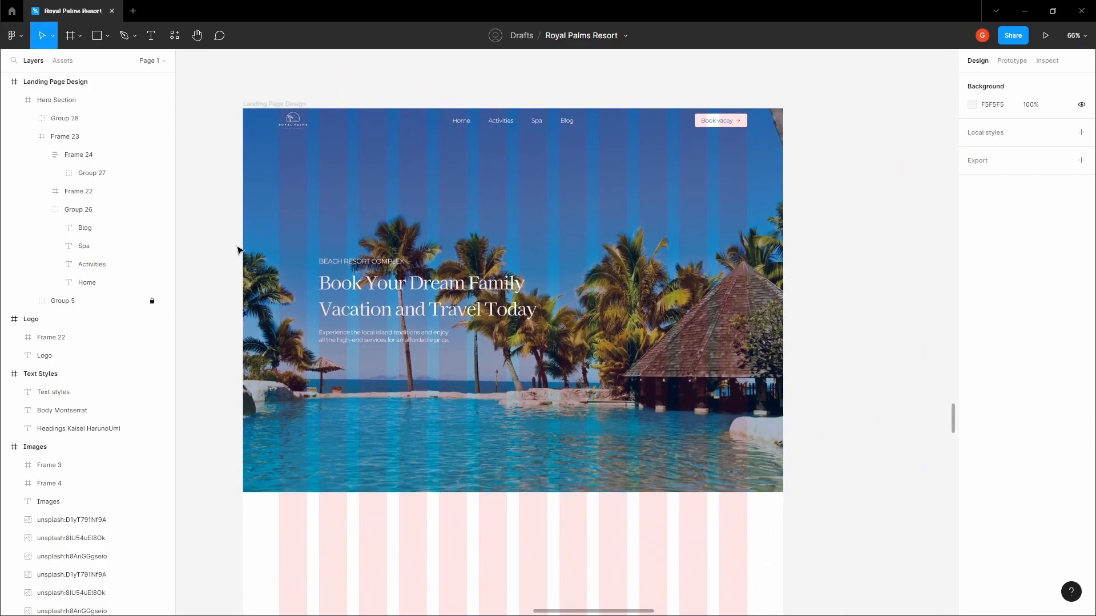
pyautogui.hotkey('ctrl', 'shift', '4')
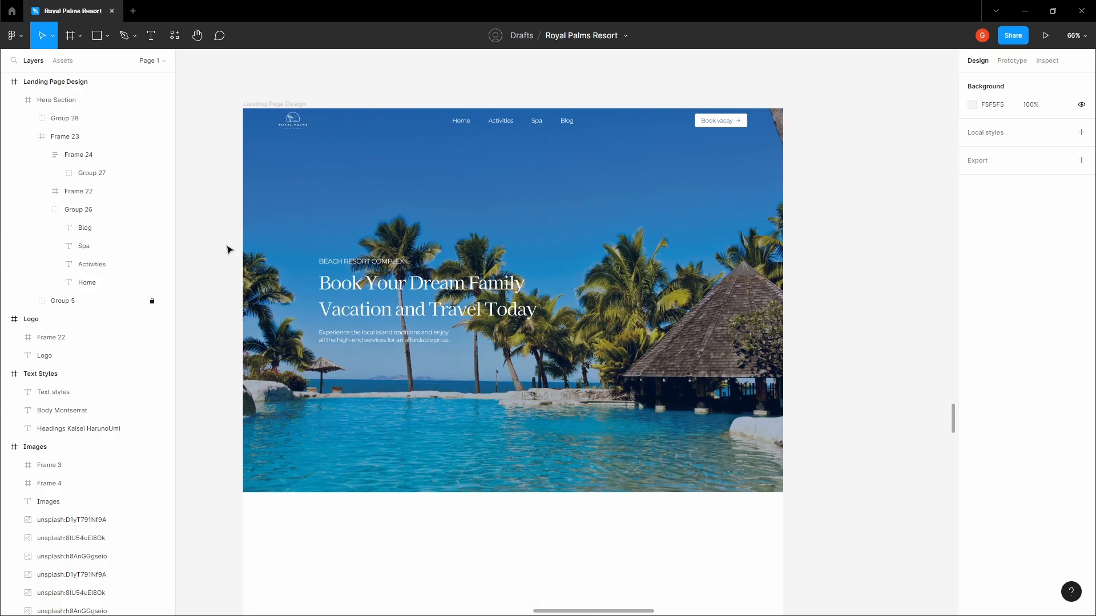
pyautogui.press('space')
pyautogui.moveTo(352, 376); pyautogui.dragTo(337, 300)
pyautogui.scroll(-3, 337, 300)
pyautogui.click(29, 103)
pyautogui.click(17, 101)
pyautogui.click(394, 434)
# Centre the blank area below the hero in view with layout grids shown again
pyautogui.press('space')
pyautogui.moveTo(395, 433); pyautogui.dragTo(409, 211)
pyautogui.moveTo(407, 254); pyautogui.dragTo(406, 231)
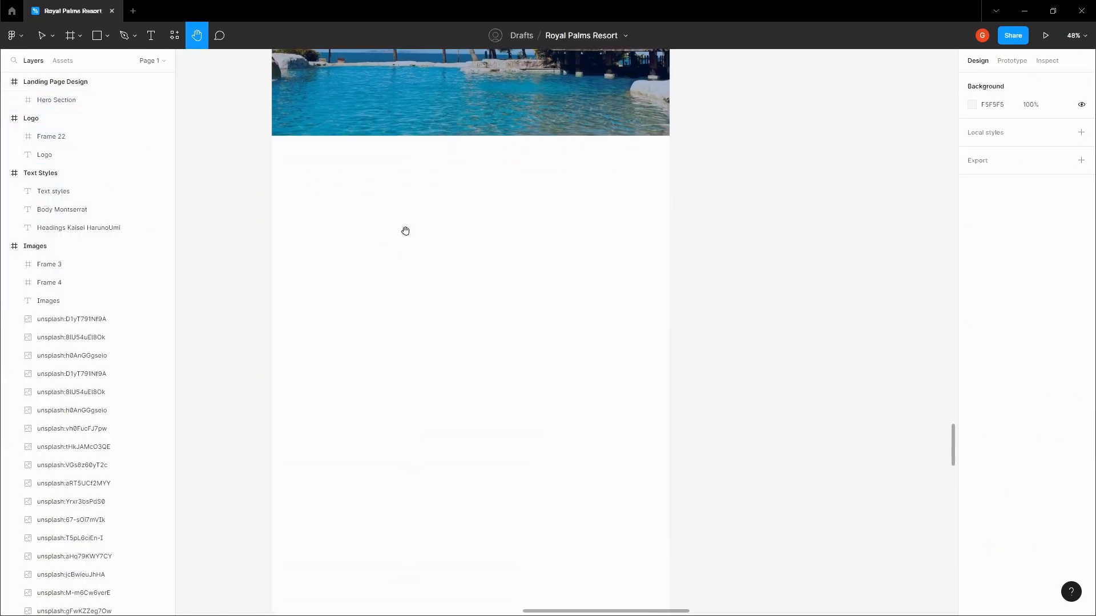
pyautogui.click(406, 231)
pyautogui.click(259, 190)
pyautogui.hotkey('ctrl', 'shift', '4')
pyautogui.press('space')
pyautogui.moveTo(259, 191); pyautogui.dragTo(316, 191)
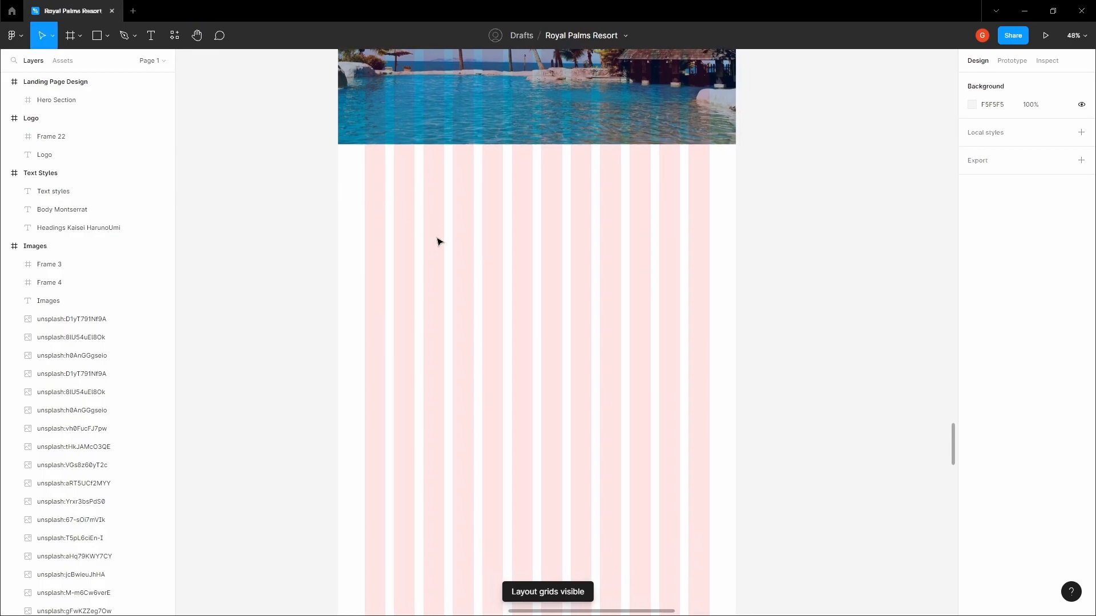
pyautogui.scroll(1, 400, 262)
pyautogui.click(400, 262)
pyautogui.scroll(1, 400, 262)
# Add the text 'Your dream doesn't have to be a dream anymore' below the hero
pyautogui.press('t')
pyautogui.click(388, 262)
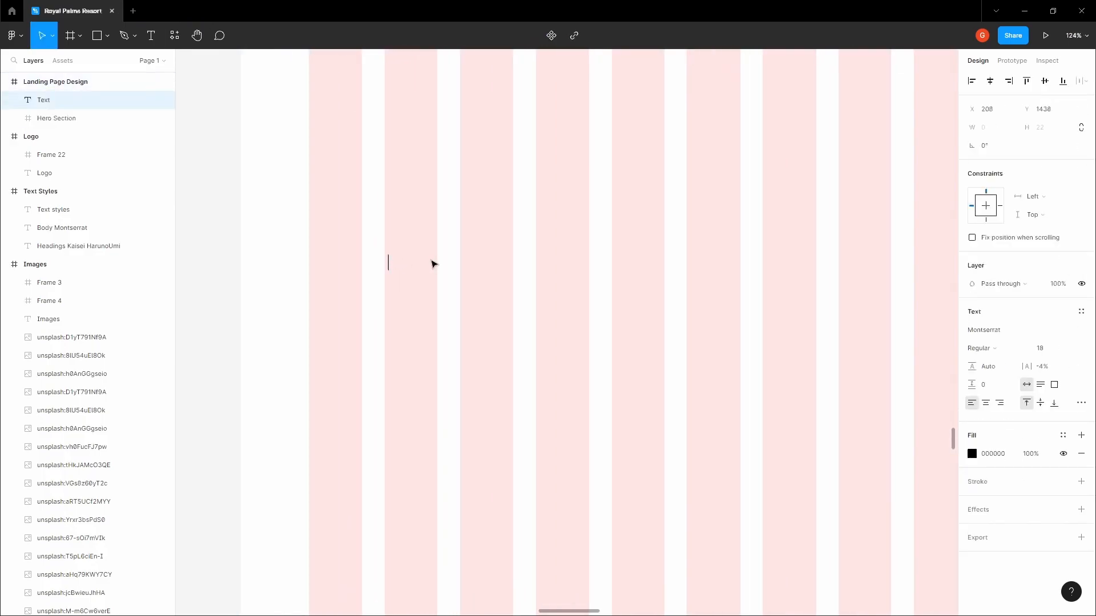
pyautogui.write('Your D')
pyautogui.press('BackSpace')
pyautogui.press('BackSpace')
pyautogui.write('r dream does')
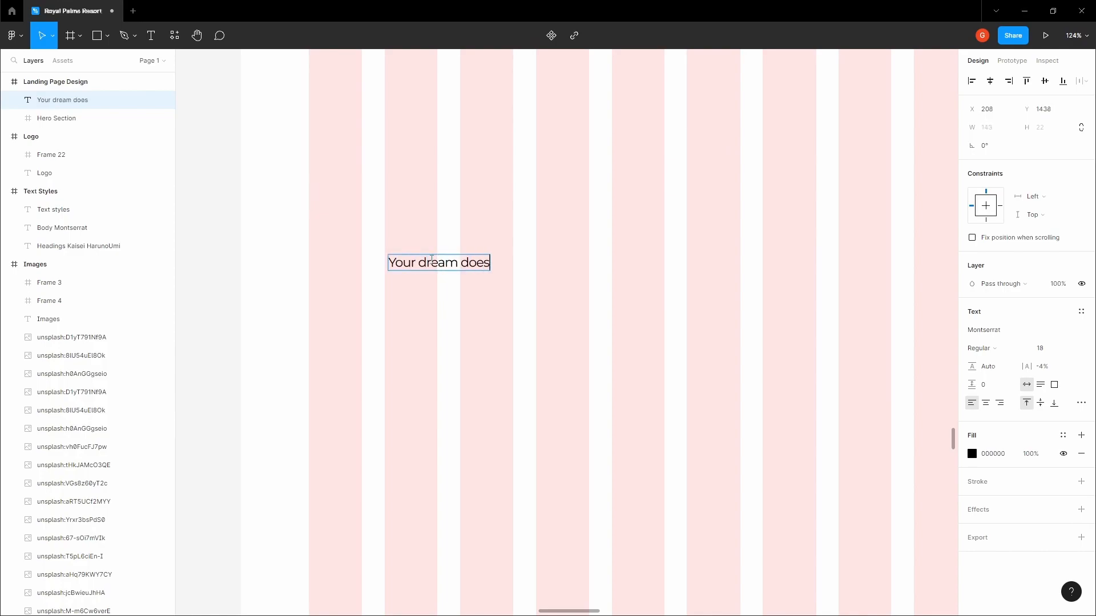
pyautogui.write("n't have to be a dre")
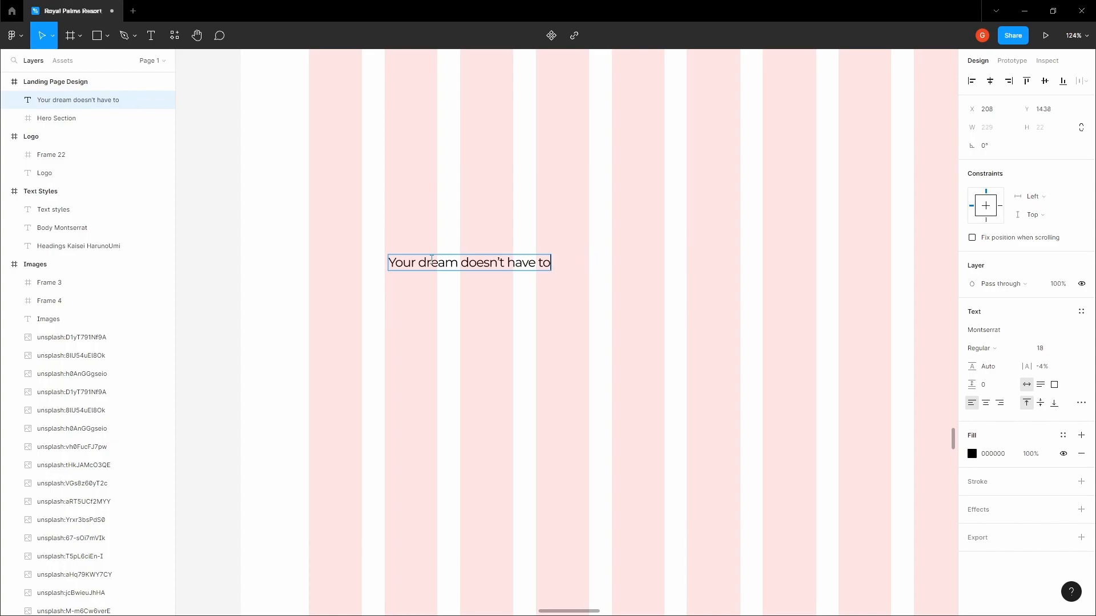
pyautogui.write(' to b')
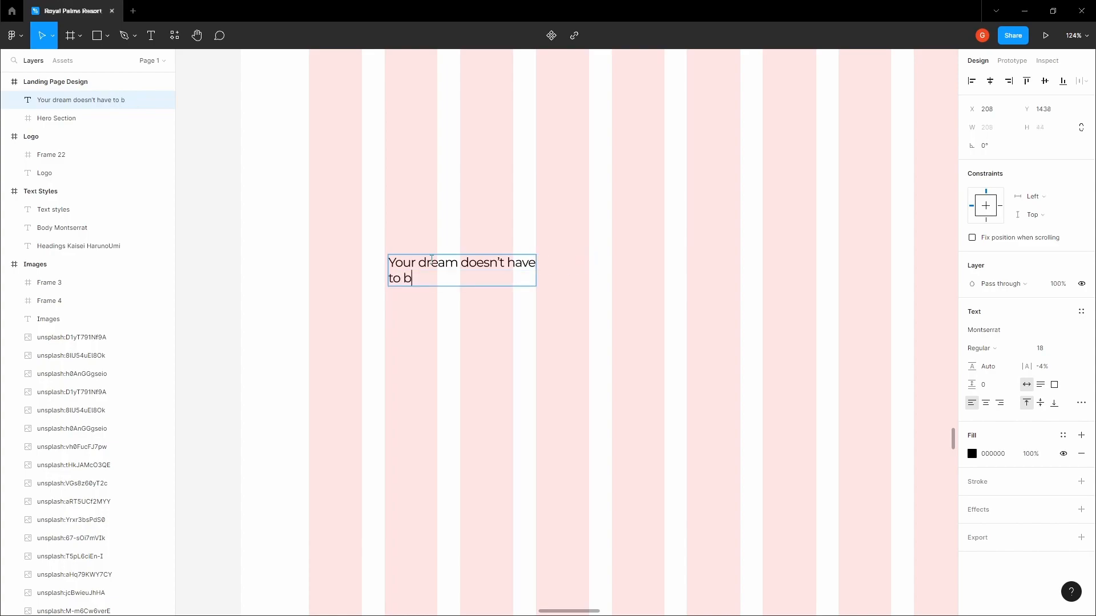
pyautogui.write('e a dream anymore')
pyautogui.click(463, 218)
pyautogui.moveTo(420, 279); pyautogui.dragTo(417, 287)
pyautogui.click(478, 236)
pyautogui.click(460, 277)
# Set the 'Your dream' heading to font size 32
pyautogui.scroll(1, 460, 276)
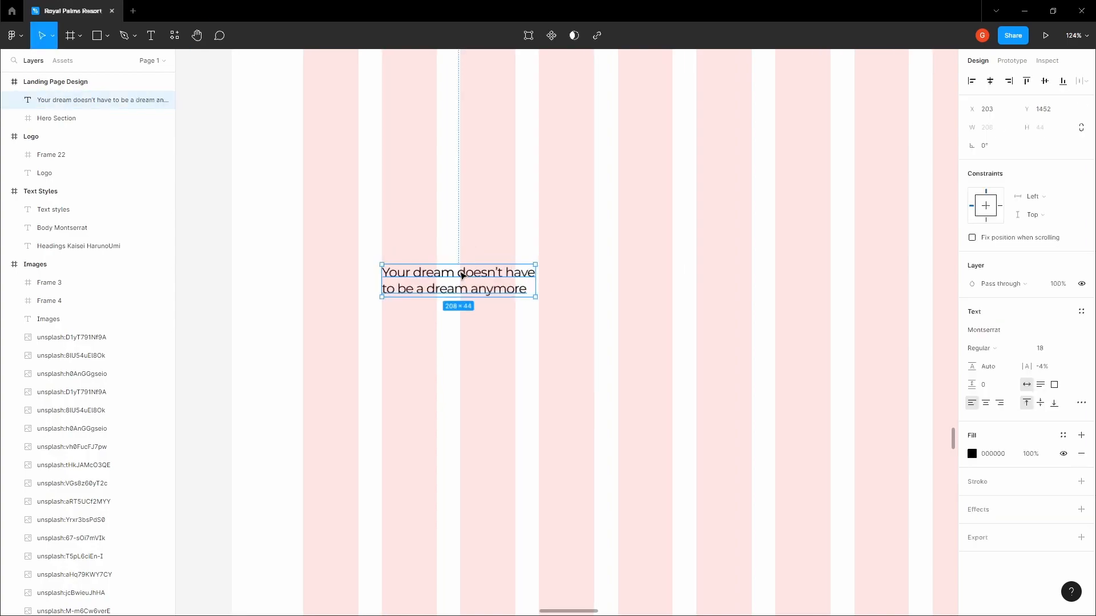
pyautogui.click(1069, 349)
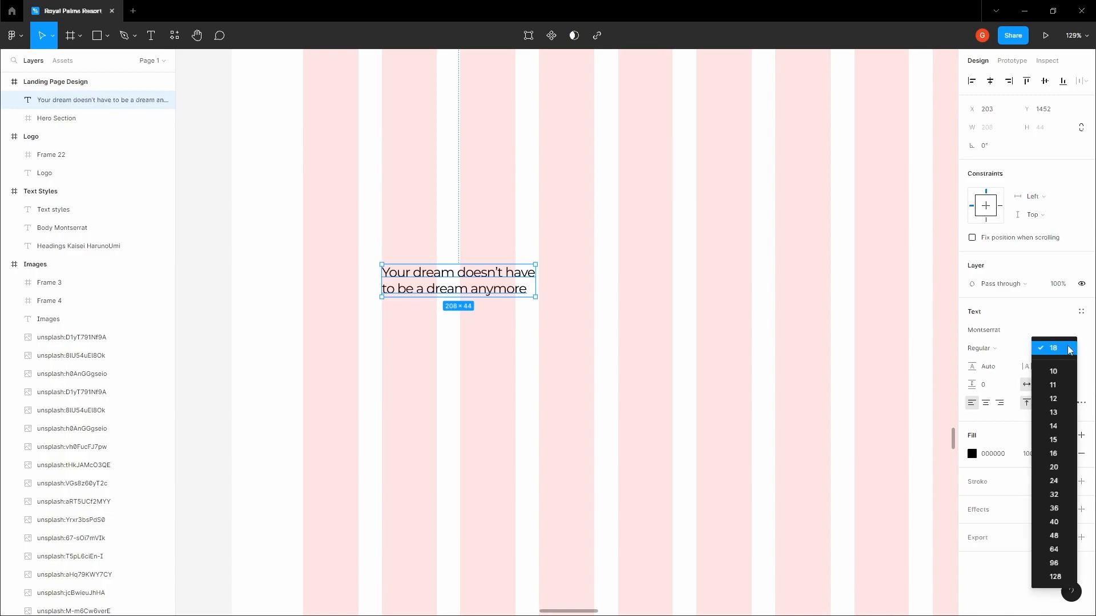
pyautogui.click(1063, 496)
pyautogui.click(563, 246)
pyautogui.press('space')
pyautogui.moveTo(545, 249); pyautogui.dragTo(511, 284)
pyautogui.click(499, 309)
pyautogui.scroll(-3, 500, 310)
pyautogui.click(479, 244)
pyautogui.press('space')
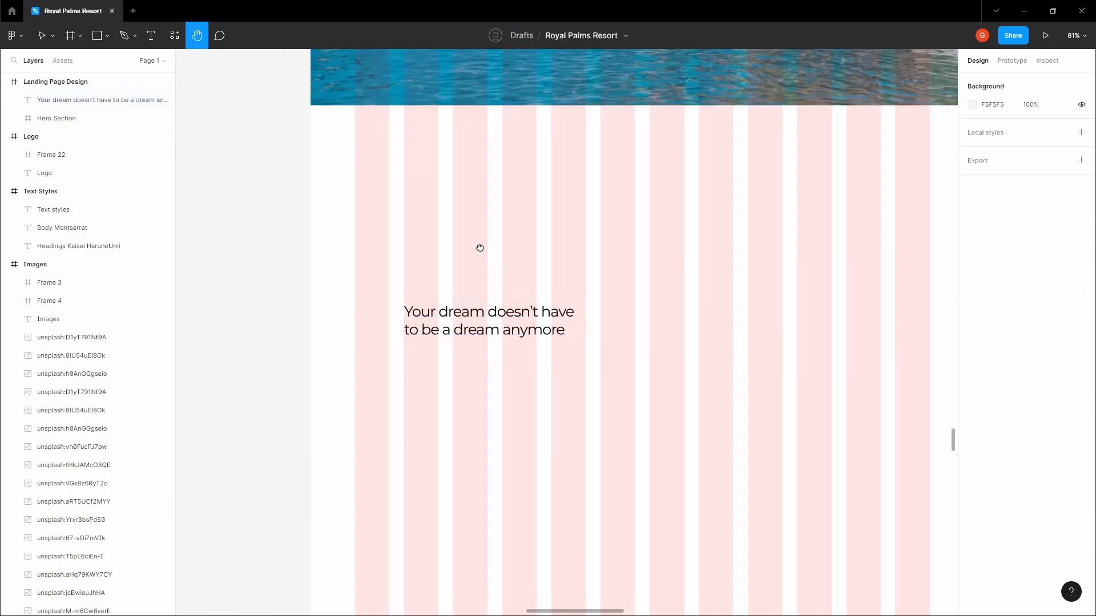
pyautogui.moveTo(479, 244); pyautogui.dragTo(458, 404)
pyautogui.scroll(-4, 462, 399)
# Copy the Kaisei HarunoUmi font name from the hero headline
pyautogui.keyDown('ctrl'); pyautogui.click(456, 218); pyautogui.keyUp('ctrl')
pyautogui.click(473, 448)
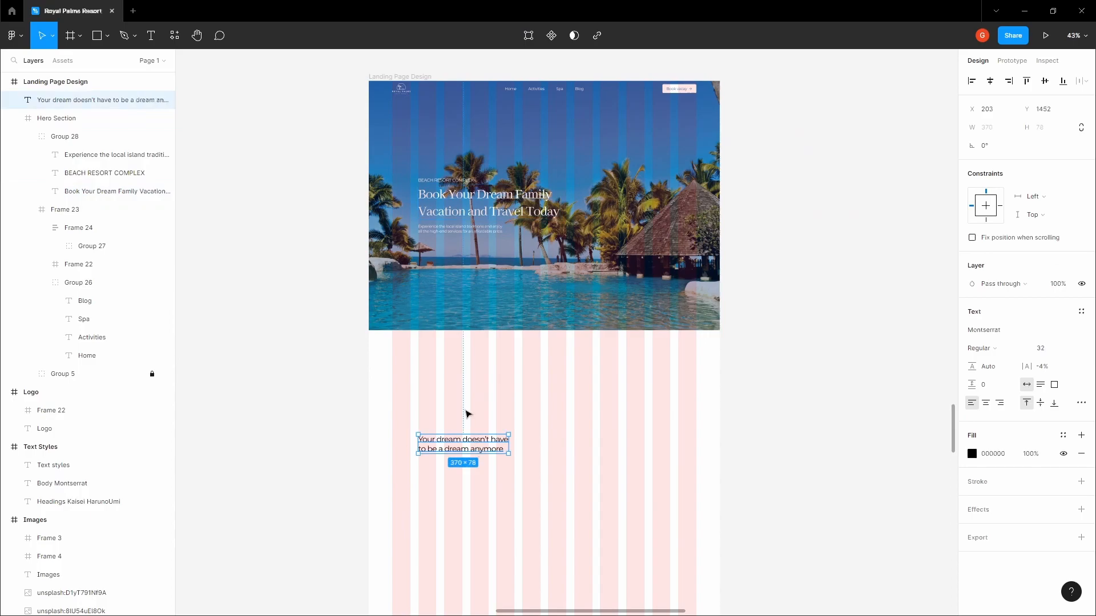
pyautogui.keyDown('ctrl'); pyautogui.click(480, 212); pyautogui.keyUp('ctrl')
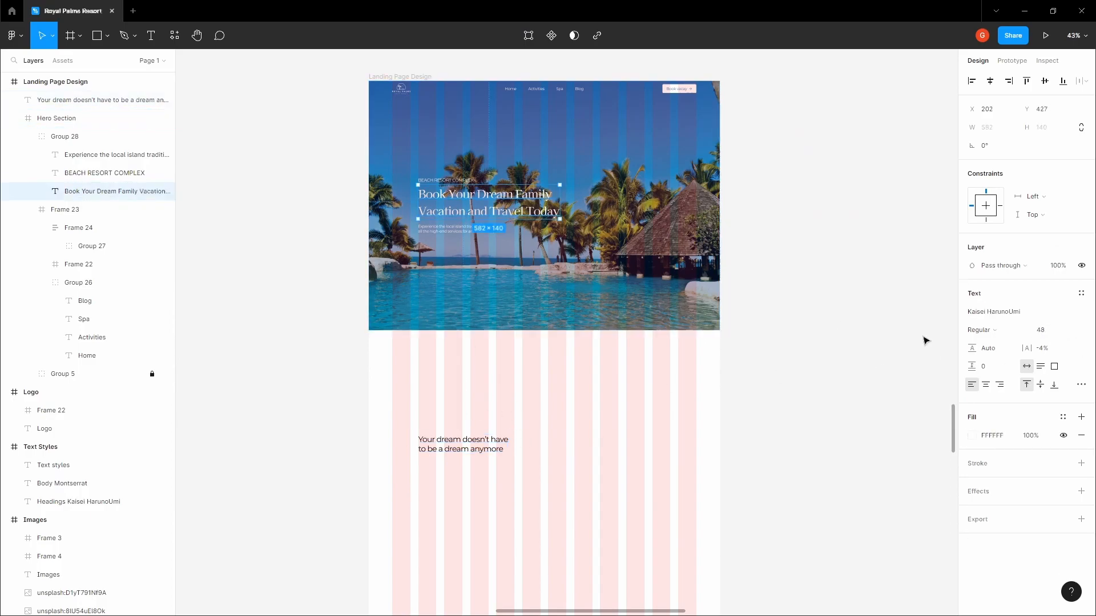
pyautogui.click(1014, 313)
pyautogui.hotkey('ctrl', 'c')
pyautogui.click(511, 414)
pyautogui.scroll(-3, 510, 366)
pyautogui.keyDown('ctrl'); pyautogui.scroll(5, 510, 318); pyautogui.keyUp('ctrl')
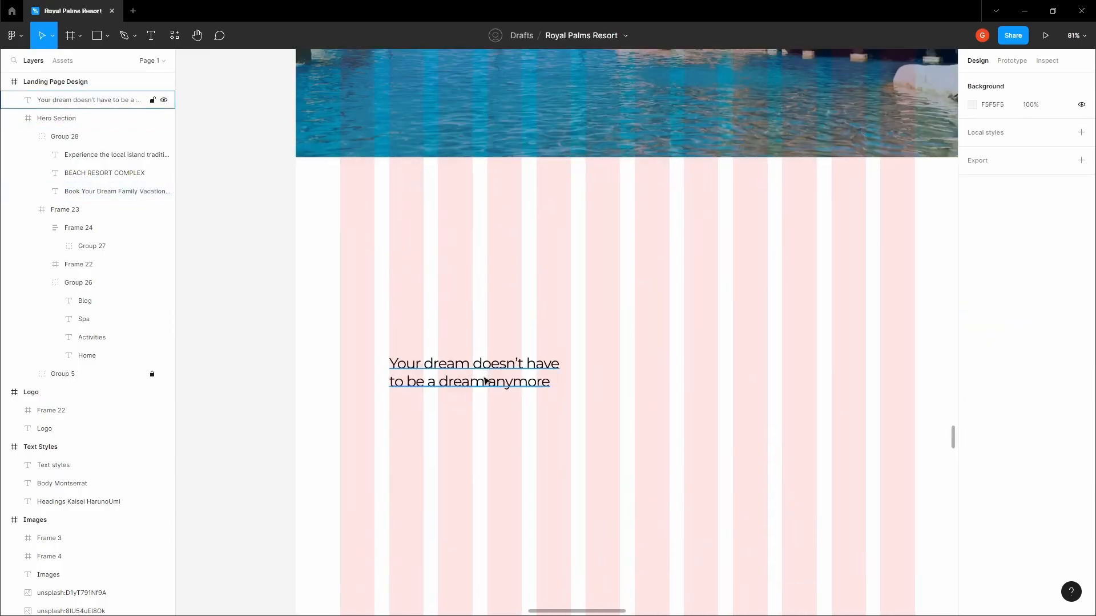
# Paste Kaisei HarunoUmi in place of Montserrat as the 'Your dream' heading's font
pyautogui.click(487, 382)
pyautogui.click(1003, 330)
pyautogui.hotkey('ctrl', 'v')
pyautogui.click(571, 260)
pyautogui.moveTo(570, 257); pyautogui.dragTo(563, 228)
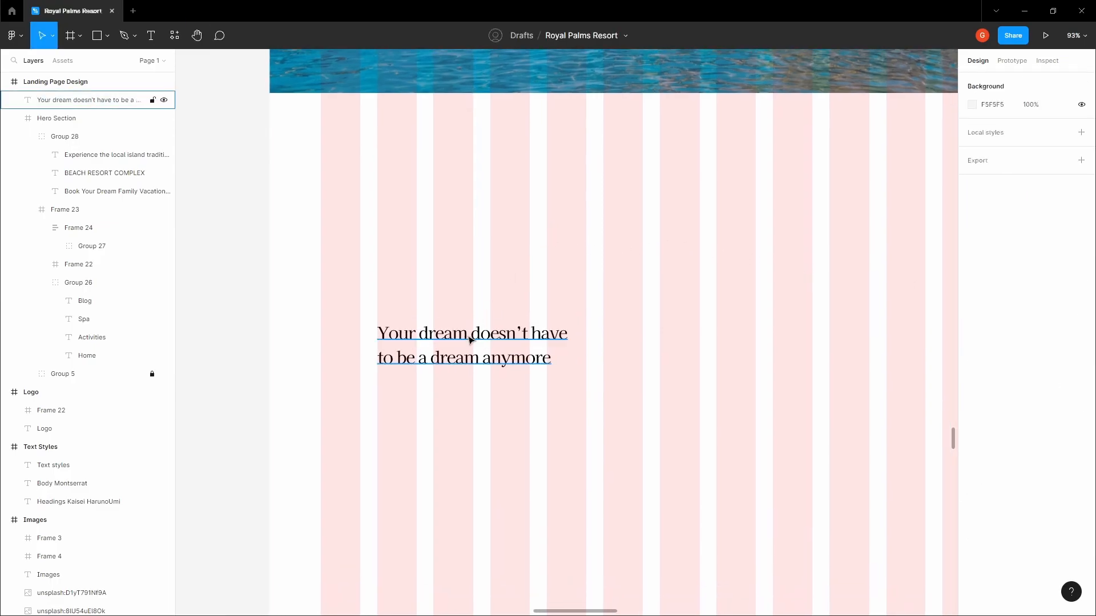
pyautogui.click(471, 337)
pyautogui.click(462, 269)
pyautogui.moveTo(463, 269); pyautogui.dragTo(470, 245)
pyautogui.click(450, 307)
pyautogui.press('Escape')
# Type the two-line paragraph 'Take a look into one of our high-end resorts…' below the heading
pyautogui.press('t')
pyautogui.click(387, 347)
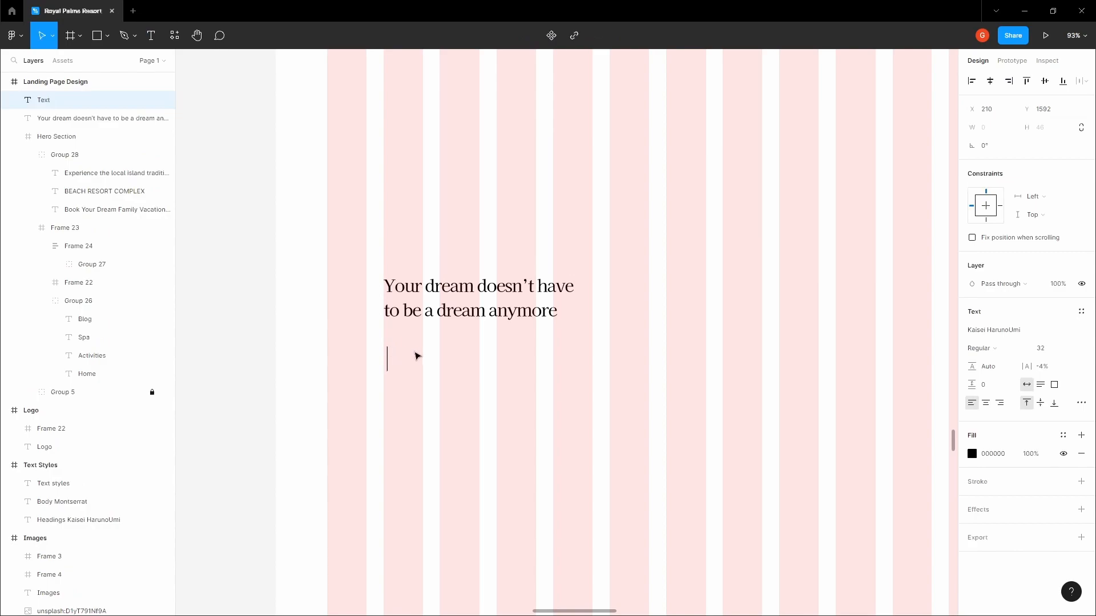
pyautogui.write('Take a ll')
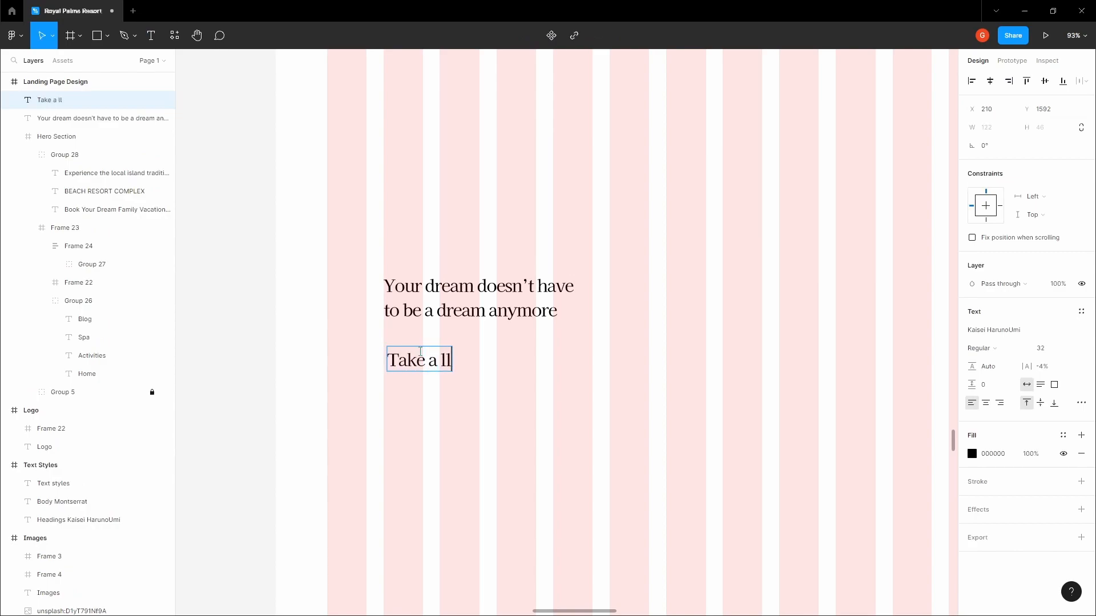
pyautogui.press('BackSpace')
pyautogui.write('ook into one of our high end')
pyautogui.press('BackSpace')
pyautogui.press('BackSpace')
pyautogui.press('BackSpace')
pyautogui.press('BackSpace')
pyautogui.write('h-end ')
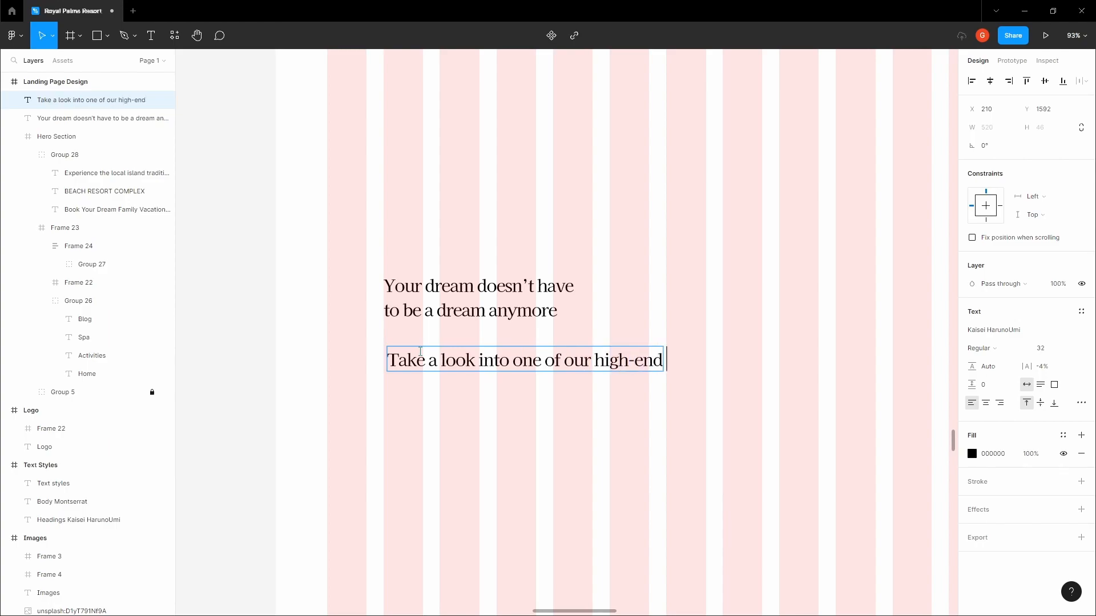
pyautogui.write('resorts and book your')
pyautogui.press('Return')
pyautogui.write('adventure today to experience')
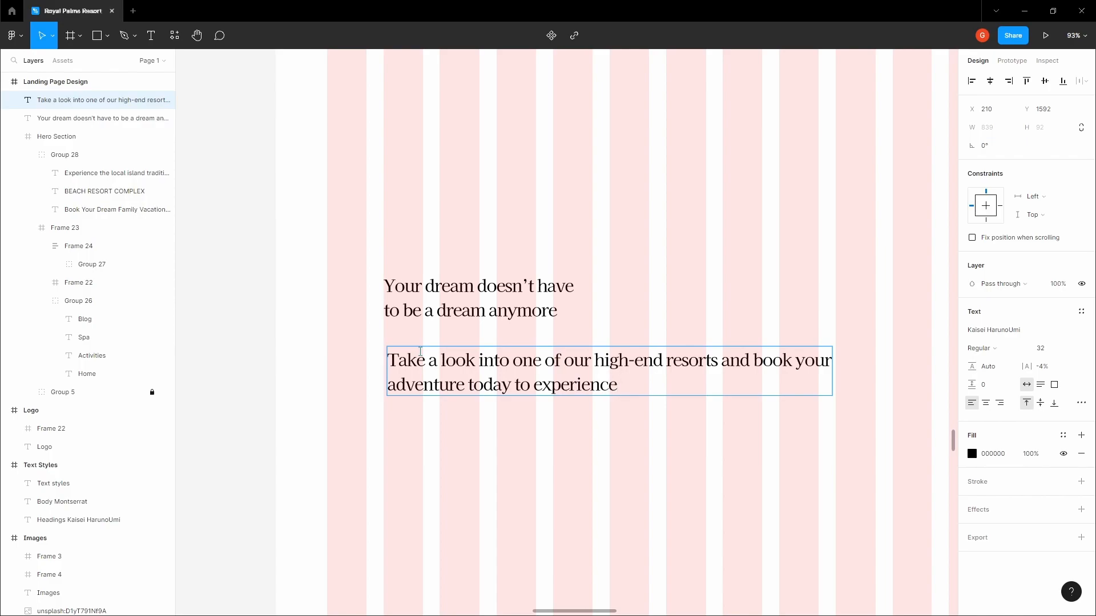
pyautogui.write(' the best trips of your life.')
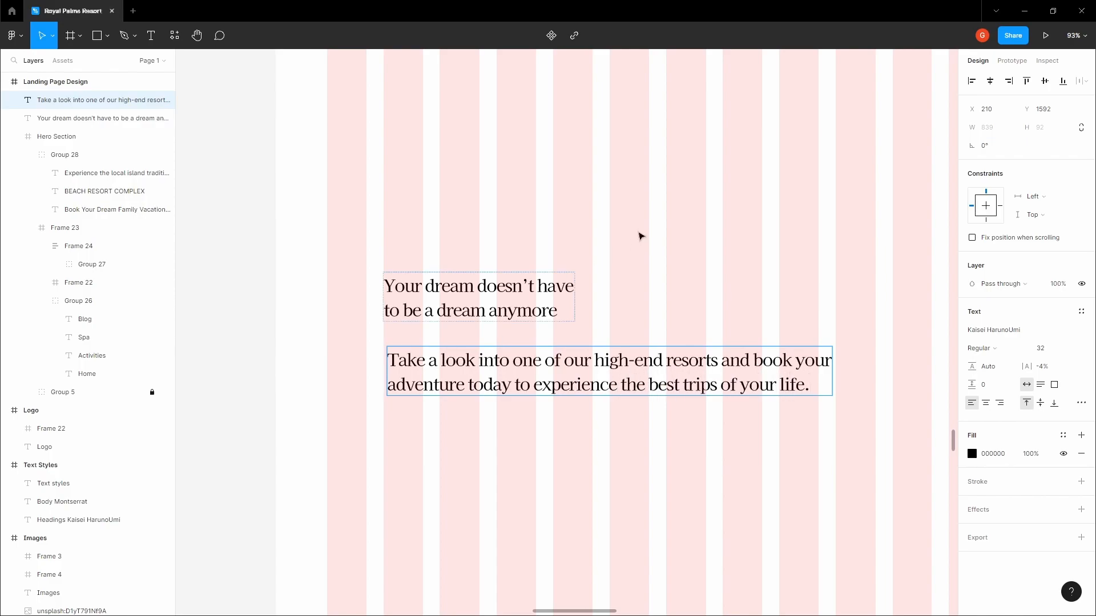
pyautogui.press('Escape')
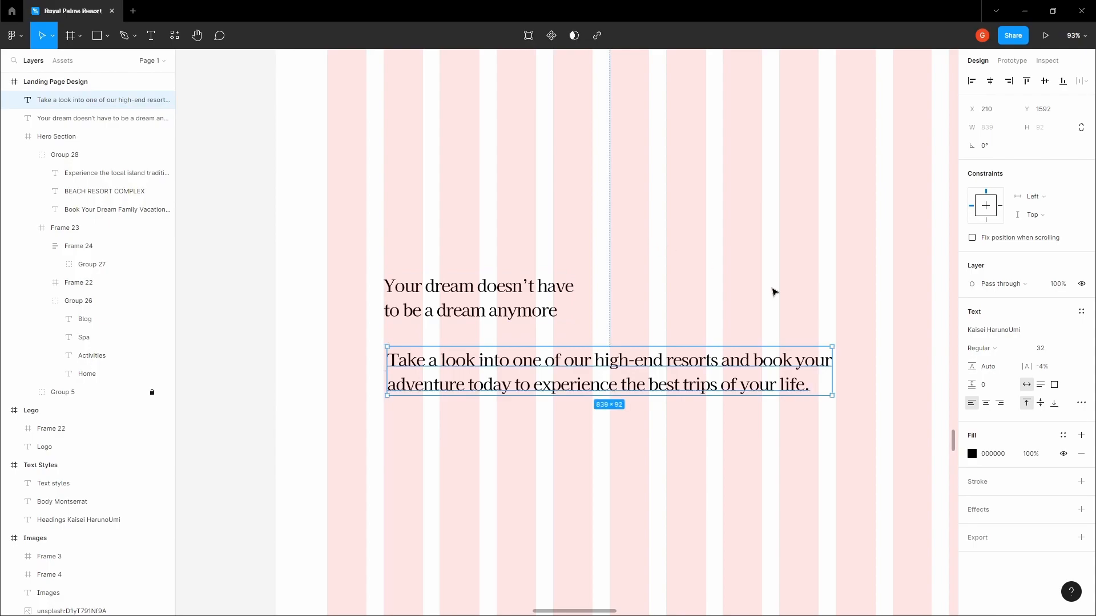
# Format the paragraph as Montserrat, size 18, with 26 line height
pyautogui.click(1070, 349)
pyautogui.click(1052, 354)
pyautogui.press('Return')
pyautogui.click(981, 348)
pyautogui.press('Escape')
pyautogui.click(1006, 331)
pyautogui.write('M')
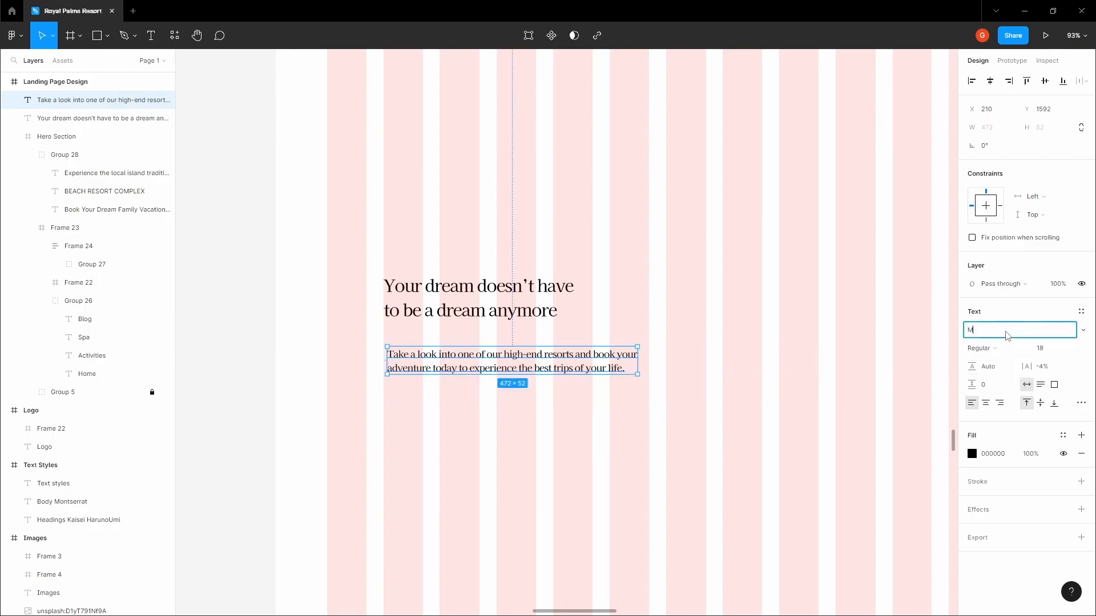
pyautogui.write('ontserrat')
pyautogui.press('Return')
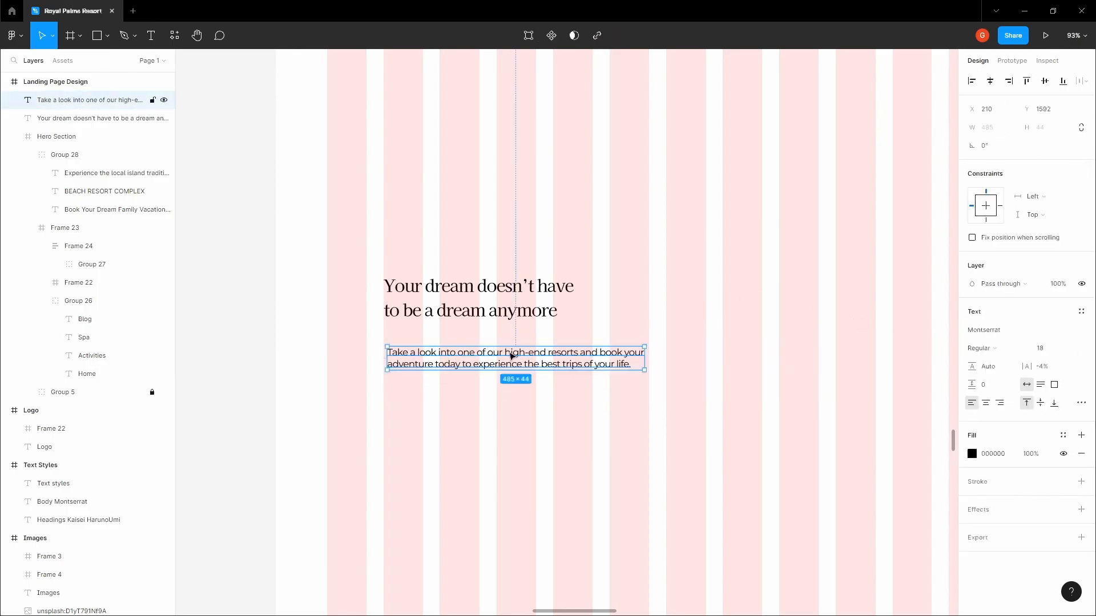
pyautogui.click(996, 370)
pyautogui.press('Return')
pyautogui.click(657, 331)
pyautogui.click(455, 353)
# Align the paragraph's left edge with the heading and nudge it closer to the heading
pyautogui.moveTo(413, 353); pyautogui.dragTo(410, 351)
pyautogui.hotkey('shift', 'Up')
pyautogui.hotkey('shift', 'Up')
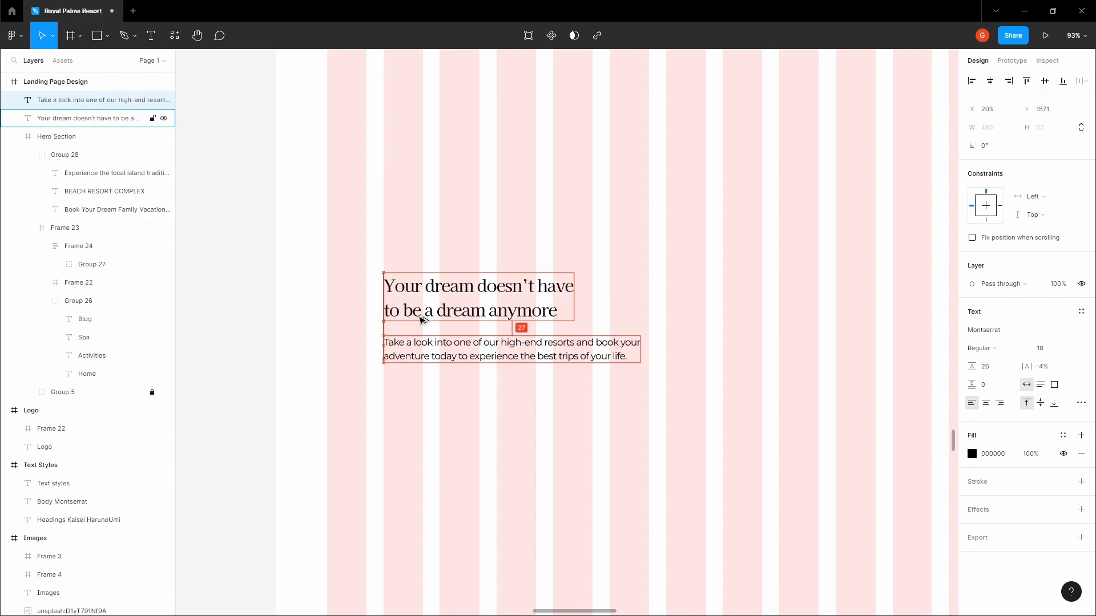
pyautogui.press('Up')
pyautogui.press('Up')
pyautogui.press('Up')
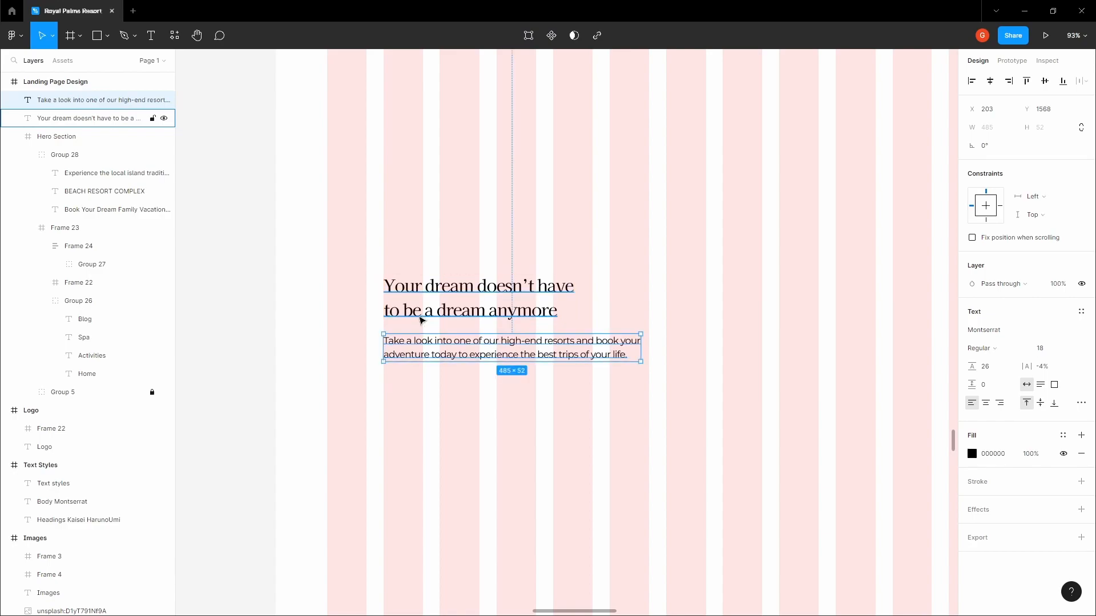
pyautogui.press('Down')
pyautogui.press('Down')
pyautogui.press('Down')
pyautogui.press('Down')
pyautogui.press('Down')
pyautogui.press('Down')
pyautogui.press('Down')
pyautogui.press('Down')
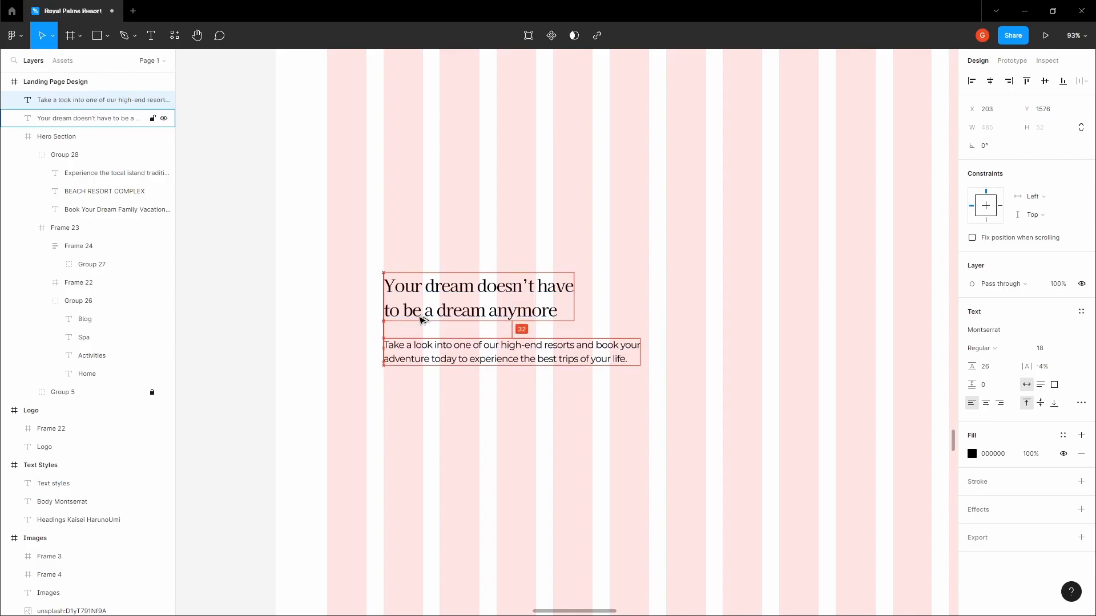
pyautogui.click(520, 249)
# Copy the 467EB1 blue from the Book vacay button's colour
pyautogui.scroll(-5, 520, 249)
pyautogui.moveTo(562, 125); pyautogui.dragTo(516, 336)
pyautogui.scroll(4, 604, 223)
pyautogui.doubleClick(628, 234)
pyautogui.doubleClick(627, 233)
pyautogui.scroll(5, 626, 234)
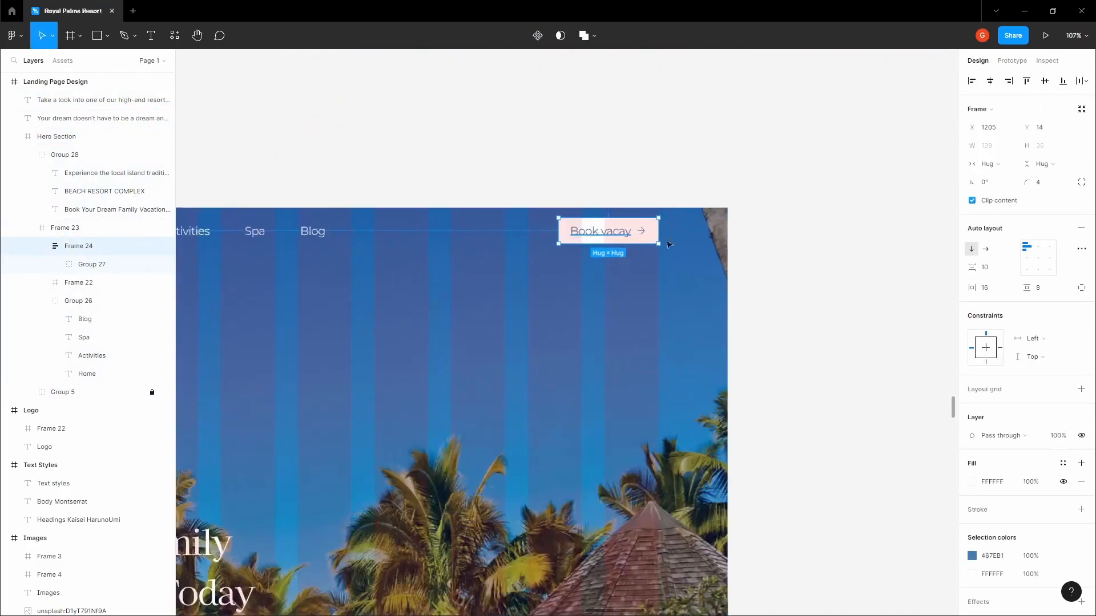
pyautogui.click(1000, 555)
pyautogui.hotkey('ctrl', 'c')
# Paste 467EB1 into the 'Your dream…' heading's fill colour
pyautogui.scroll(-9, 652, 415)
pyautogui.scroll(5, 413, 470)
pyautogui.click(441, 404)
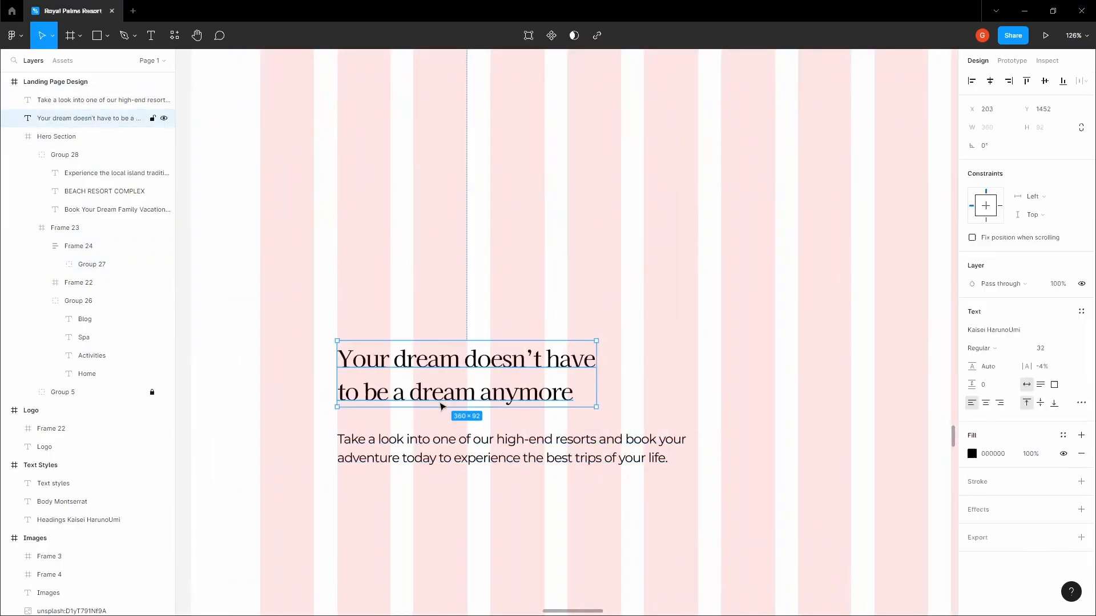
pyautogui.click(1003, 454)
pyautogui.hotkey('ctrl', 'v')
pyautogui.click(557, 273)
pyautogui.scroll(-4, 544, 276)
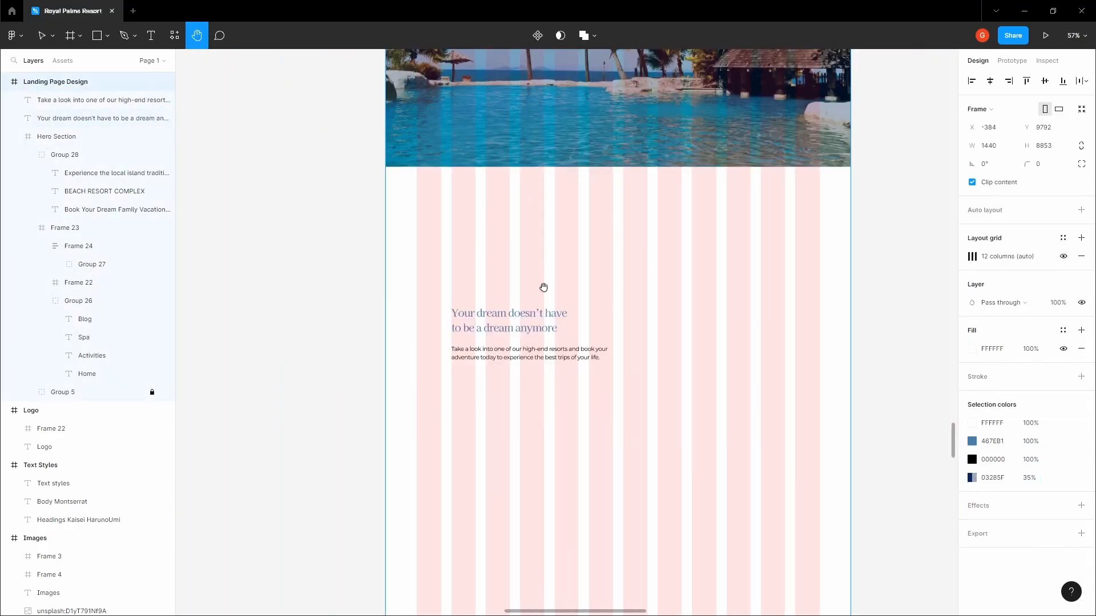
pyautogui.click(279, 245)
pyautogui.press('h')
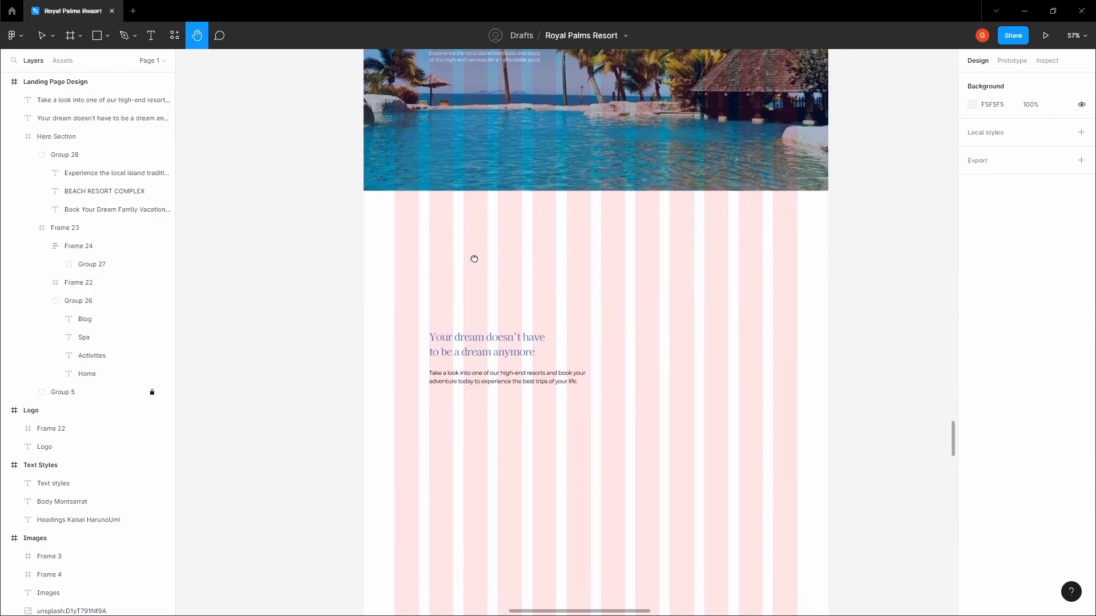
pyautogui.scroll(-3, 477, 261)
pyautogui.scroll(-6, 477, 261)
# Paste copies of the palm and trophy icon frames from Icons beside the paragraph
pyautogui.scroll(4, 482, 323)
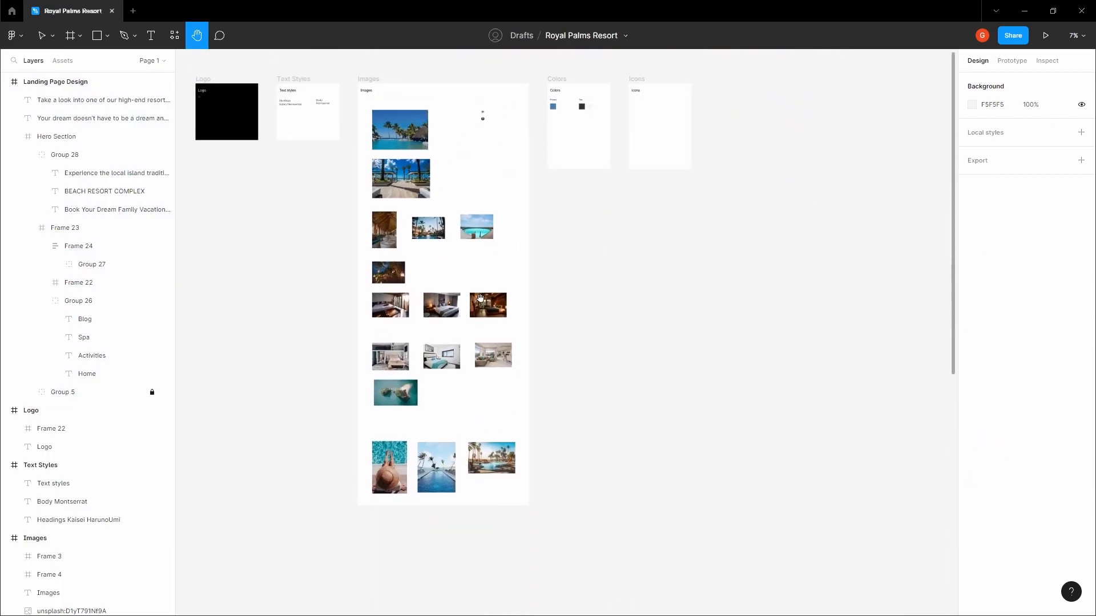
pyautogui.press('v')
pyautogui.moveTo(463, 142); pyautogui.dragTo(520, 76)
pyautogui.scroll(4, 478, 79)
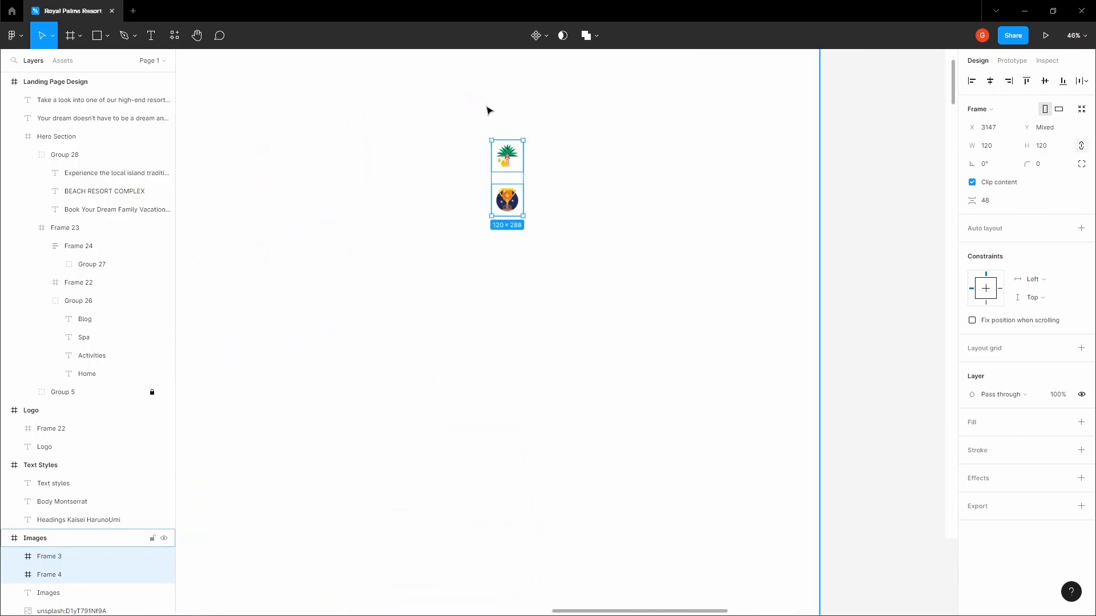
pyautogui.scroll(-8, 494, 257)
pyautogui.click(482, 150)
pyautogui.scroll(5, 468, 144)
pyautogui.scroll(4, 467, 147)
pyautogui.scroll(2, 497, 183)
pyautogui.hotkey('ctrl', 'v')
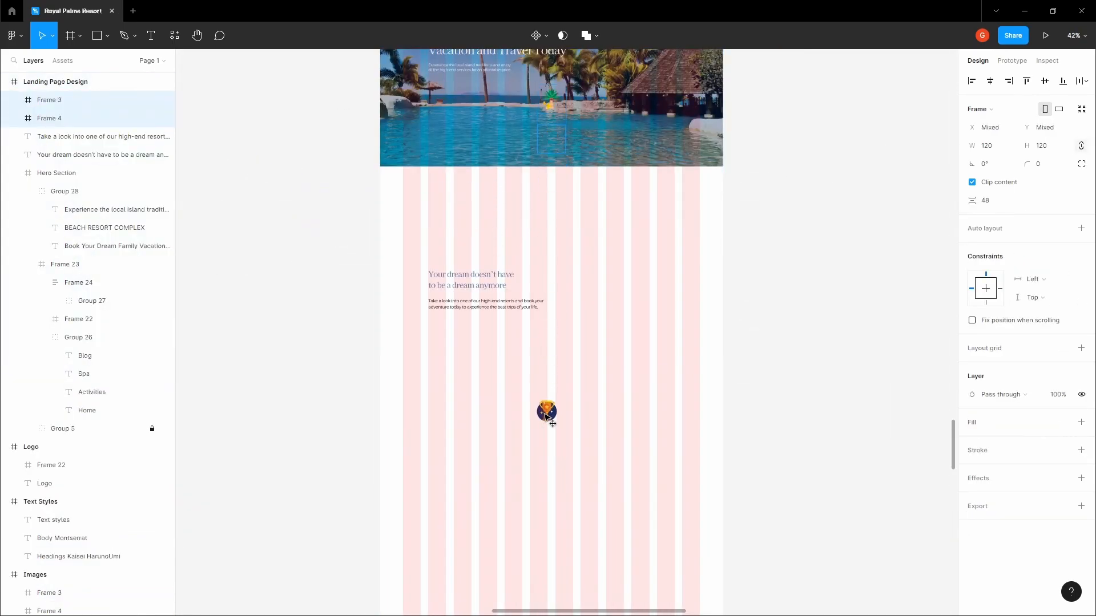
pyautogui.moveTo(562, 142); pyautogui.dragTo(598, 346)
# Move the trophy icon to the right of the palm icon
pyautogui.click(621, 253)
pyautogui.click(588, 302)
pyautogui.scroll(3, 583, 324)
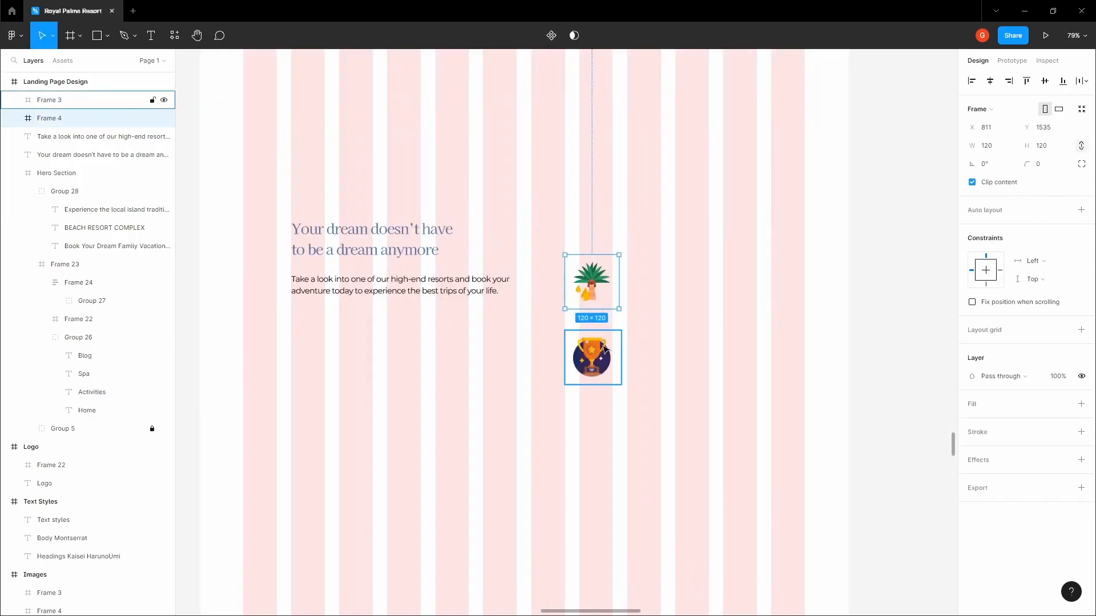
pyautogui.click(596, 345)
pyautogui.moveTo(612, 367); pyautogui.dragTo(649, 364)
pyautogui.click(599, 303)
pyautogui.click(627, 353)
# Resize the trophy frame to 120 × 120
pyautogui.click(1000, 147)
pyautogui.write('120')
pyautogui.press('Tab')
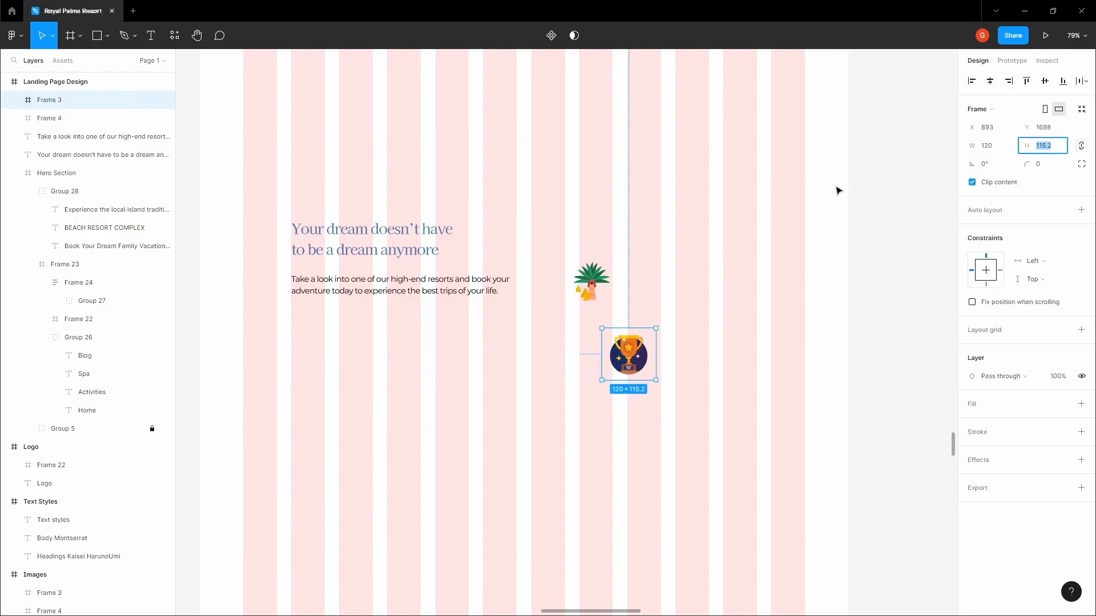
pyautogui.write('120')
pyautogui.press('Return')
pyautogui.click(648, 335)
pyautogui.click(628, 347)
pyautogui.click(598, 289)
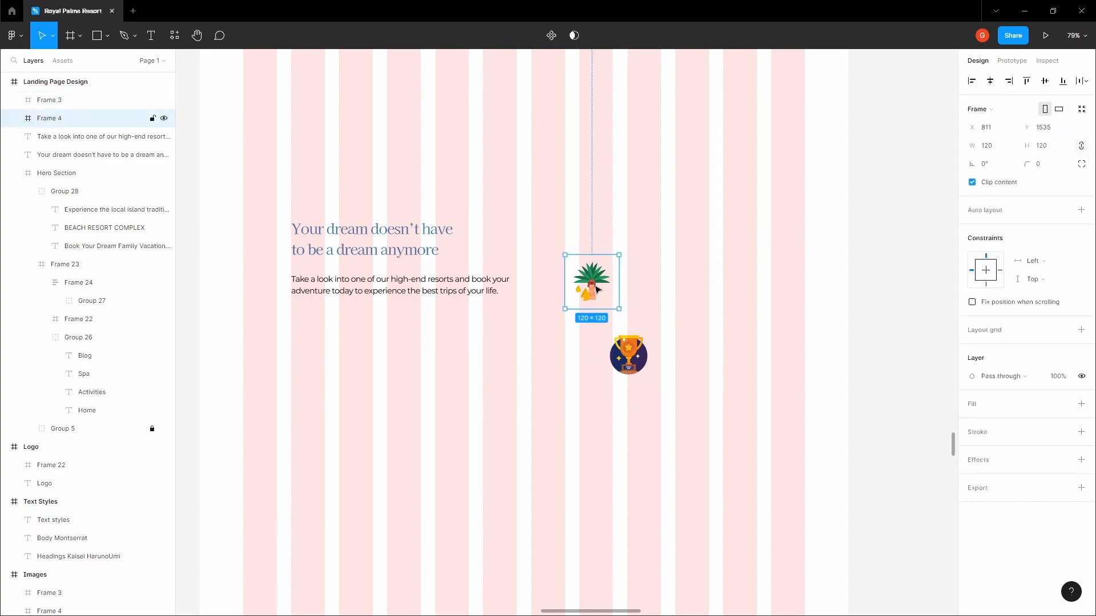
# Duplicate the palm frame and replace the copy's image with the trophy
pyautogui.moveTo(598, 290); pyautogui.dragTo(700, 290)
pyautogui.doubleClick(632, 351)
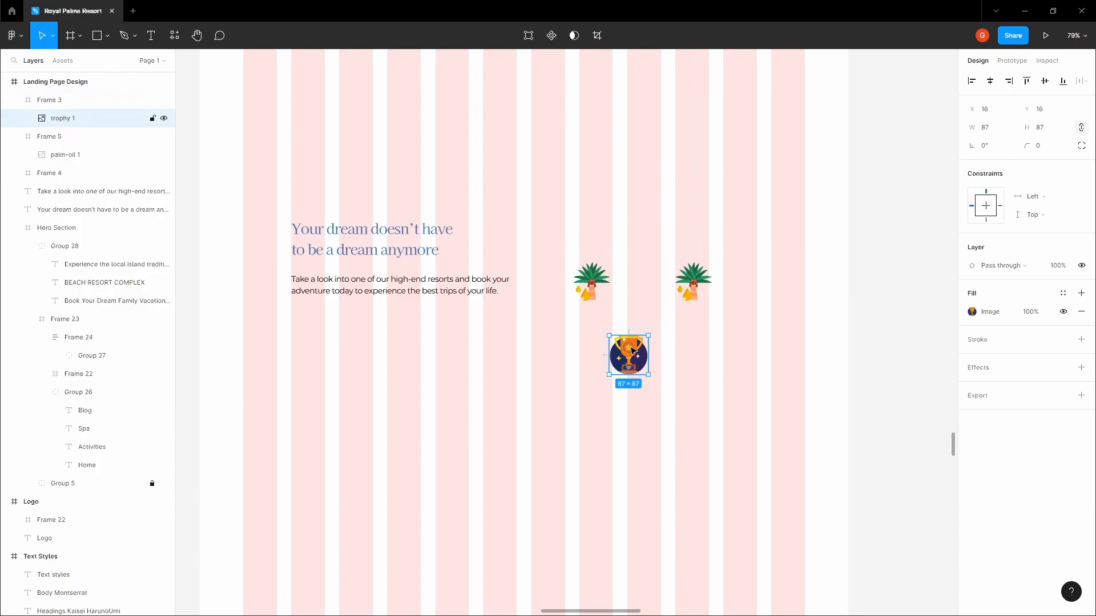
pyautogui.rightClick(630, 351)
pyautogui.doubleClick(693, 282)
pyautogui.rightClick(687, 282)
pyautogui.click(720, 318)
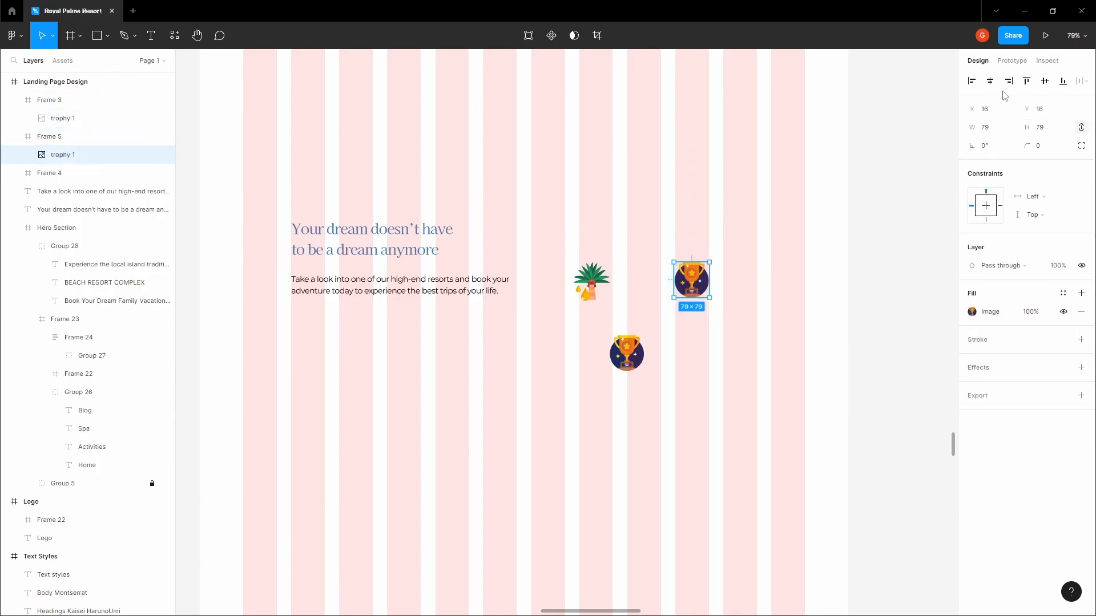
# Delete the old trophy frame and move the palm frame below the paragraph
pyautogui.click(921, 147)
pyautogui.click(708, 274)
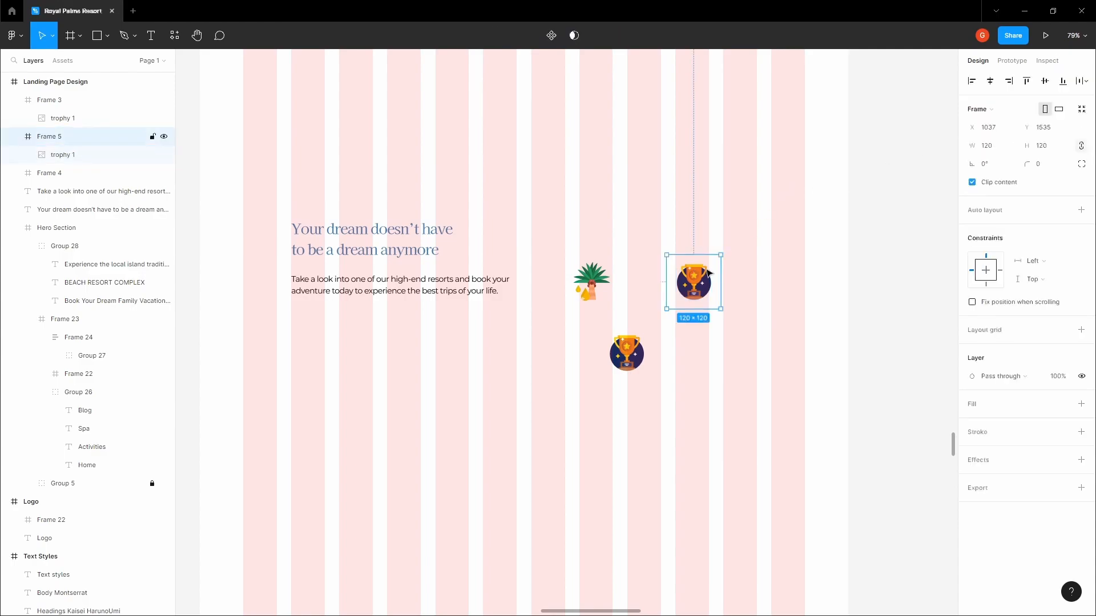
pyautogui.click(627, 355)
pyautogui.press('Delete')
pyautogui.click(593, 300)
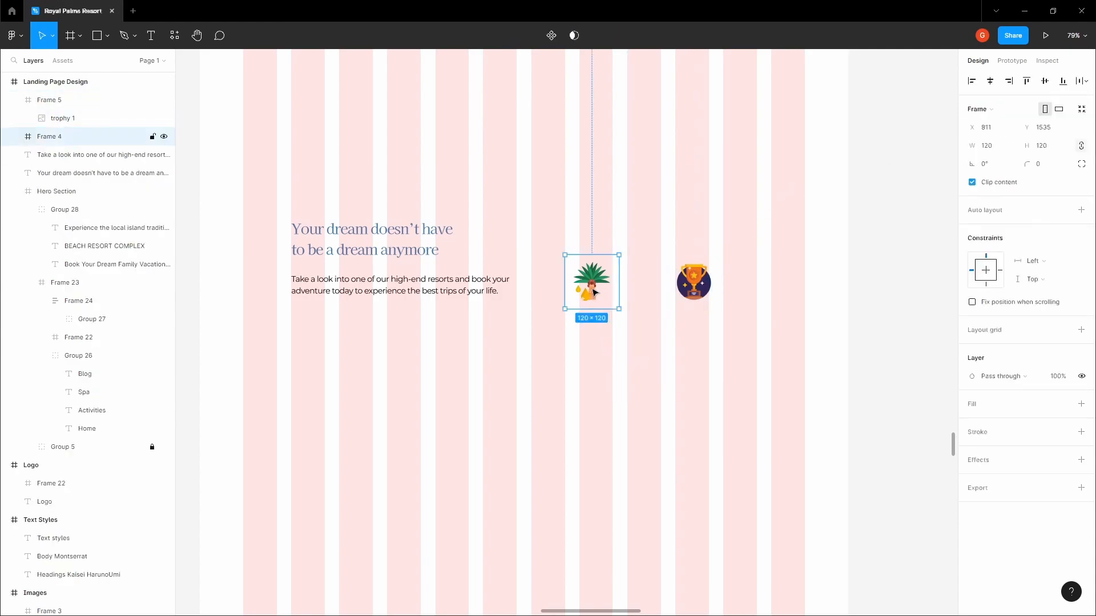
pyautogui.moveTo(600, 288); pyautogui.dragTo(325, 380)
pyautogui.press('space')
pyautogui.moveTo(351, 316); pyautogui.dragTo(365, 287)
# Add the text 'It's always warm' beside the palm icon
pyautogui.scroll(5, 339, 342)
pyautogui.press('t')
pyautogui.click(427, 300)
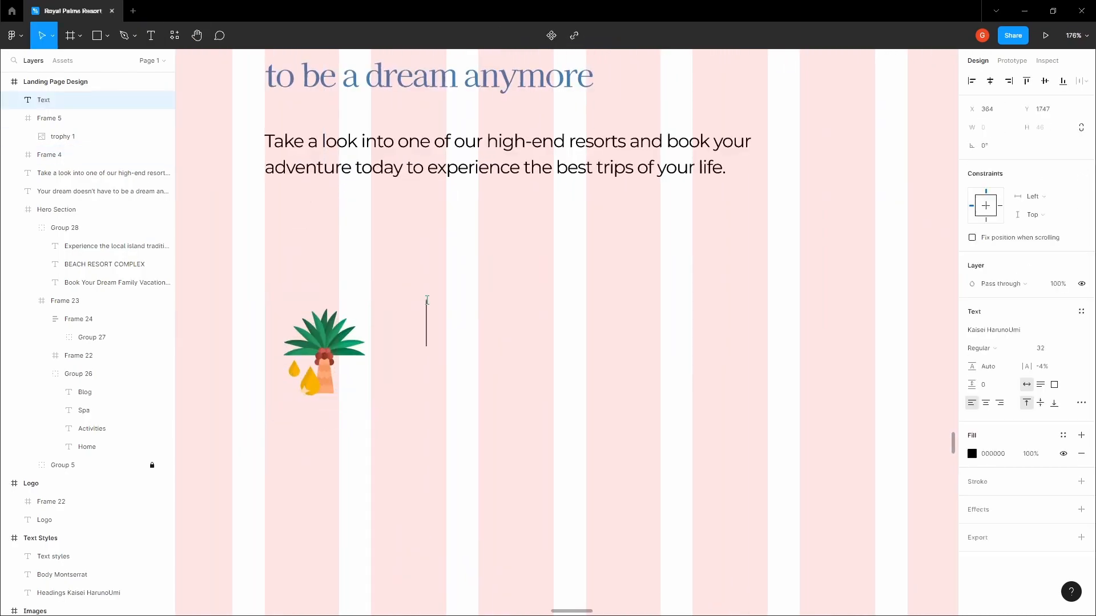
pyautogui.write("It's awl")
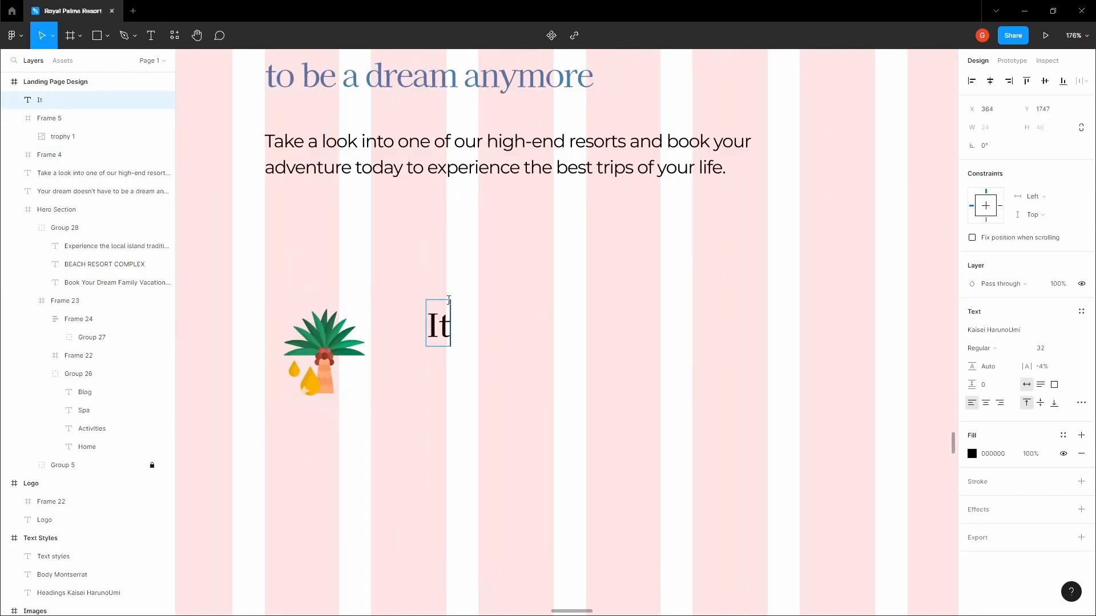
pyautogui.press('BackSpace')
pyautogui.press('BackSpace')
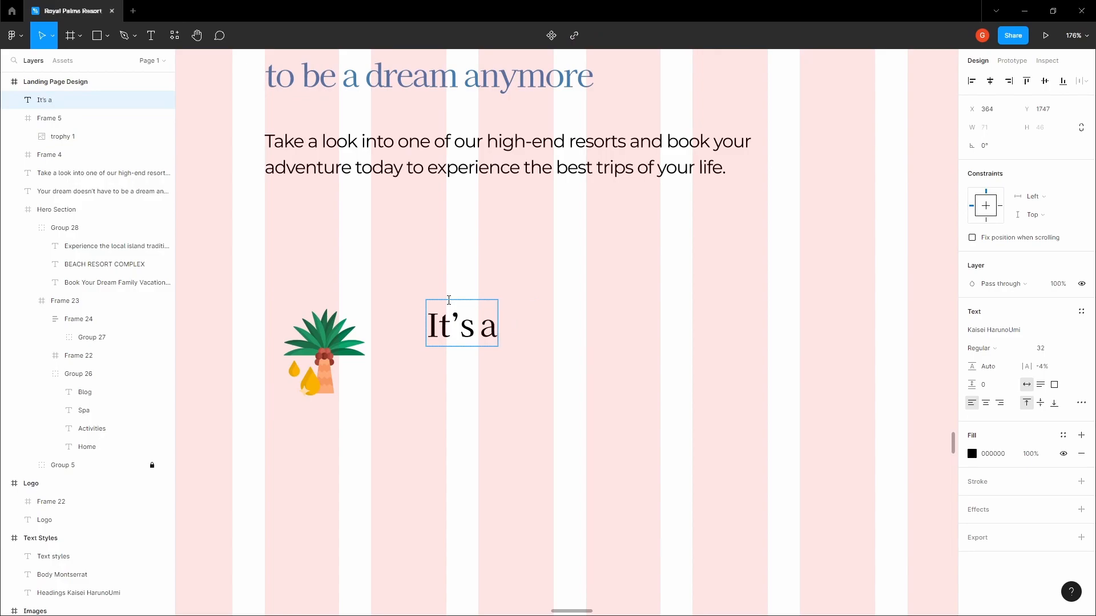
pyautogui.write('lways warm')
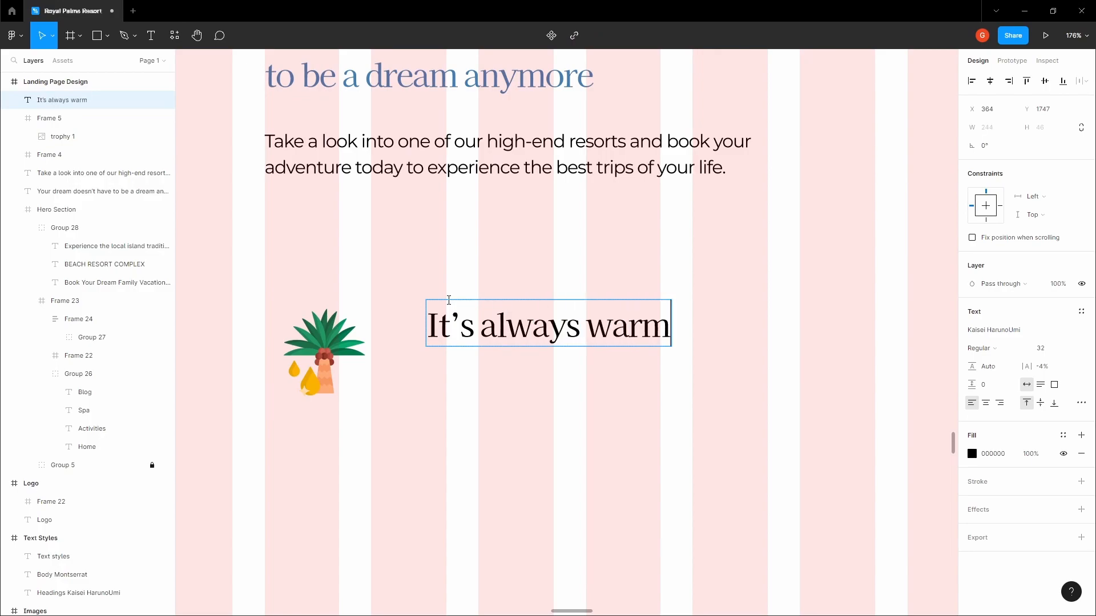
pyautogui.press('Escape')
# Set the label to Montserrat size 20 and place it 16 px right of the palm icon
pyautogui.click(1006, 331)
pyautogui.write('NM')
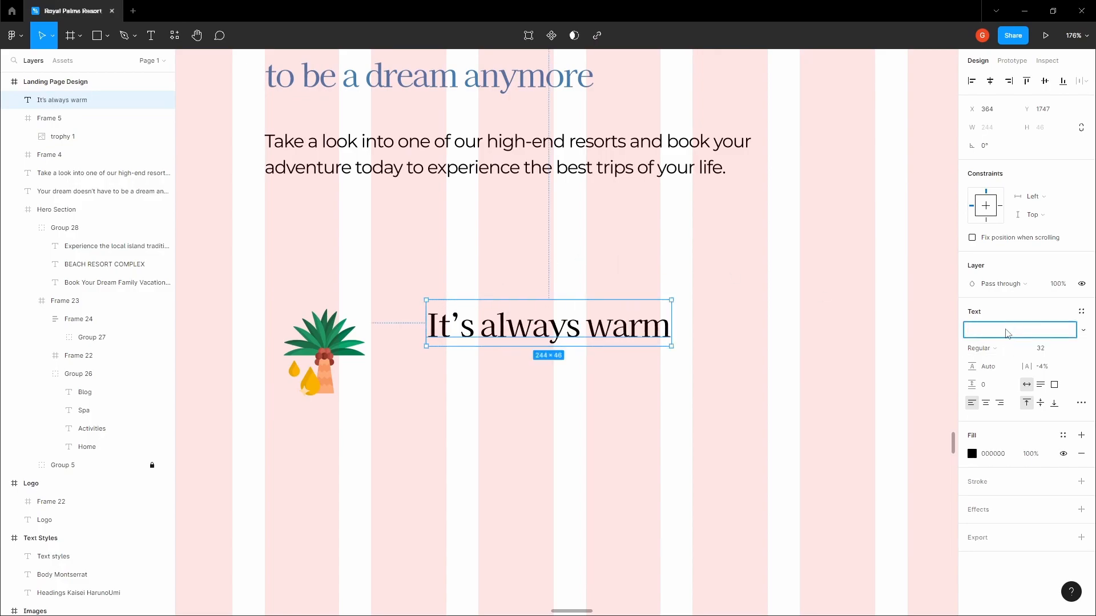
pyautogui.write('ontserrat')
pyautogui.press('Return')
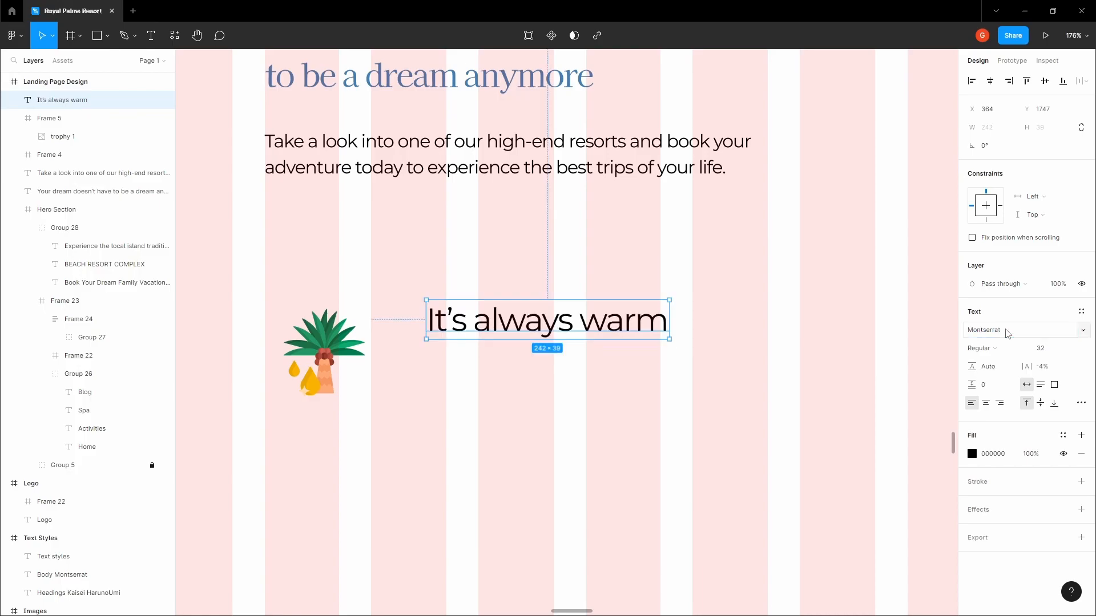
pyautogui.click(1068, 348)
pyautogui.click(1054, 318)
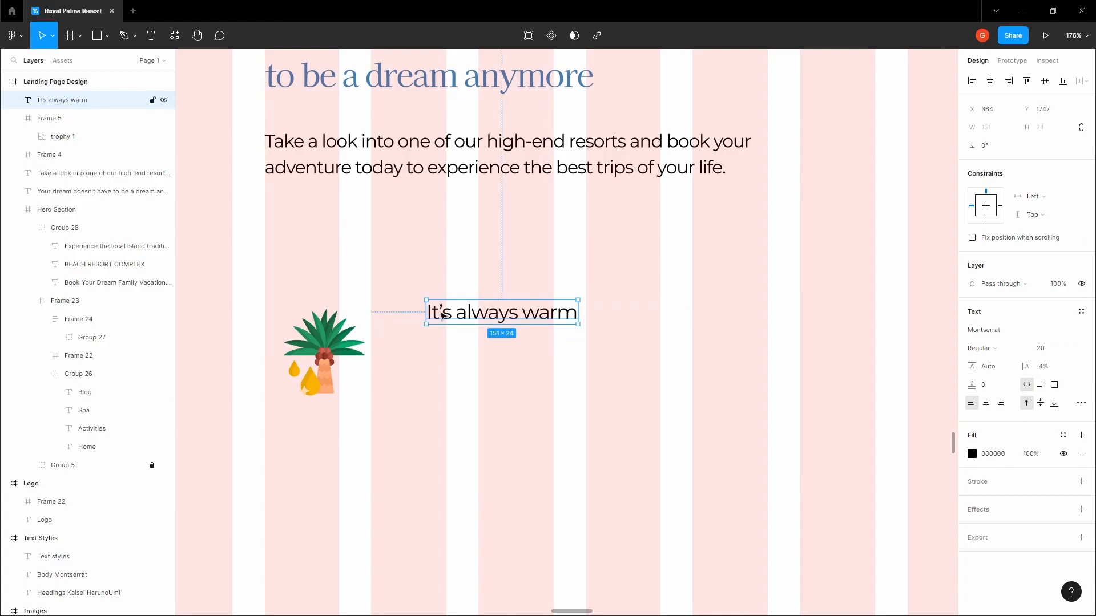
pyautogui.moveTo(465, 315); pyautogui.dragTo(467, 313)
pyautogui.press('alt')
pyautogui.hotkey('alt', 'shift', 'Left')
pyautogui.hotkey('alt', 'shift', 'Left')
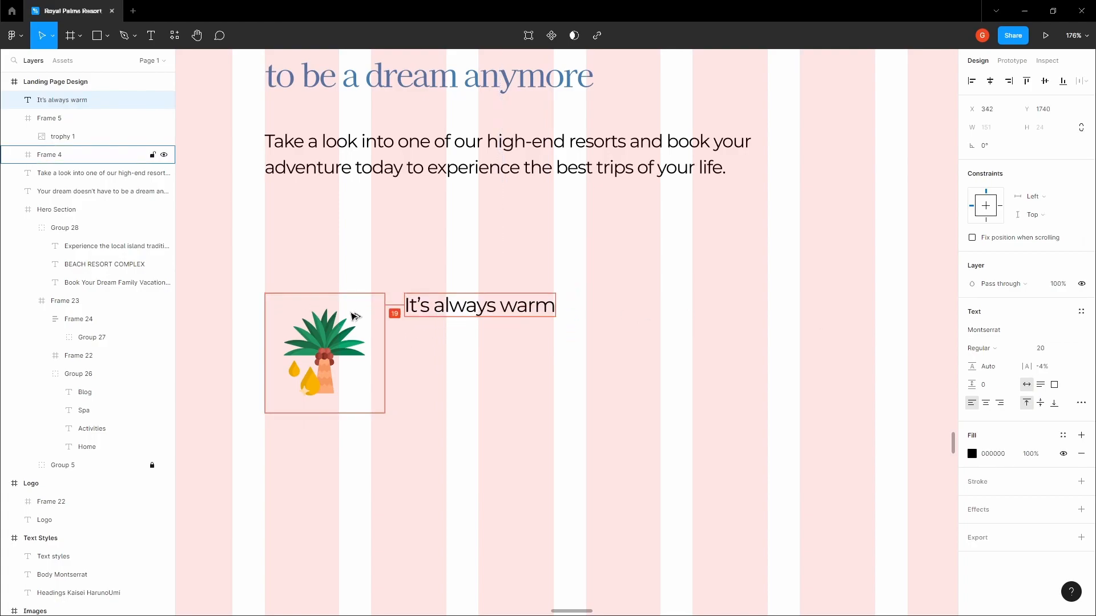
pyautogui.hotkey('alt', 'Left')
pyautogui.hotkey('alt', 'Left')
pyautogui.hotkey('alt', 'Left')
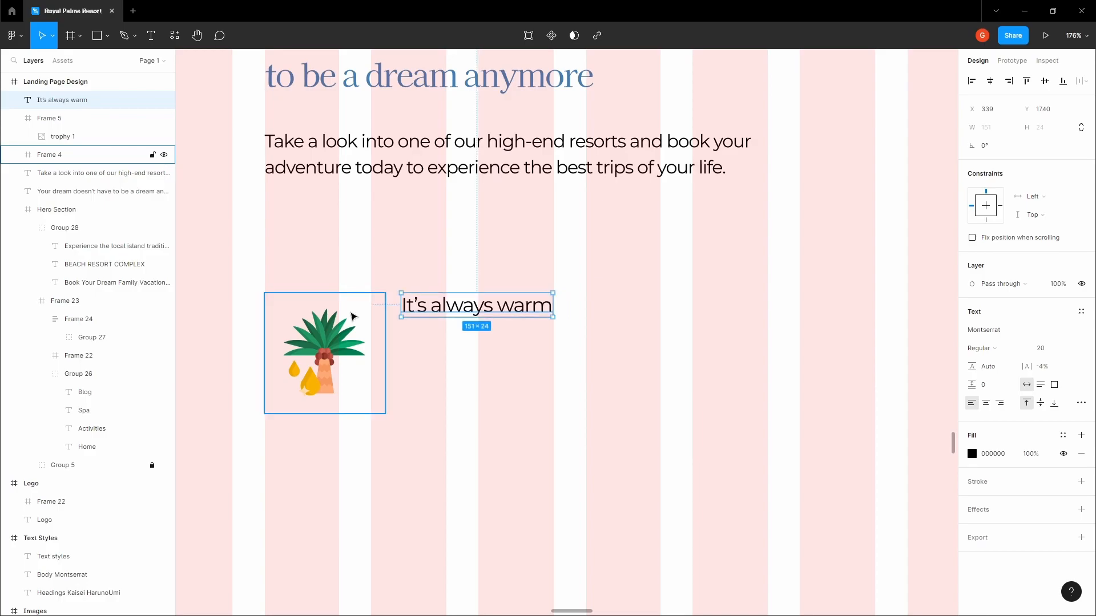
# Duplicate the 'It's always warm' heading below and make the original Medium weight
pyautogui.moveTo(477, 308); pyautogui.dragTo(477, 357)
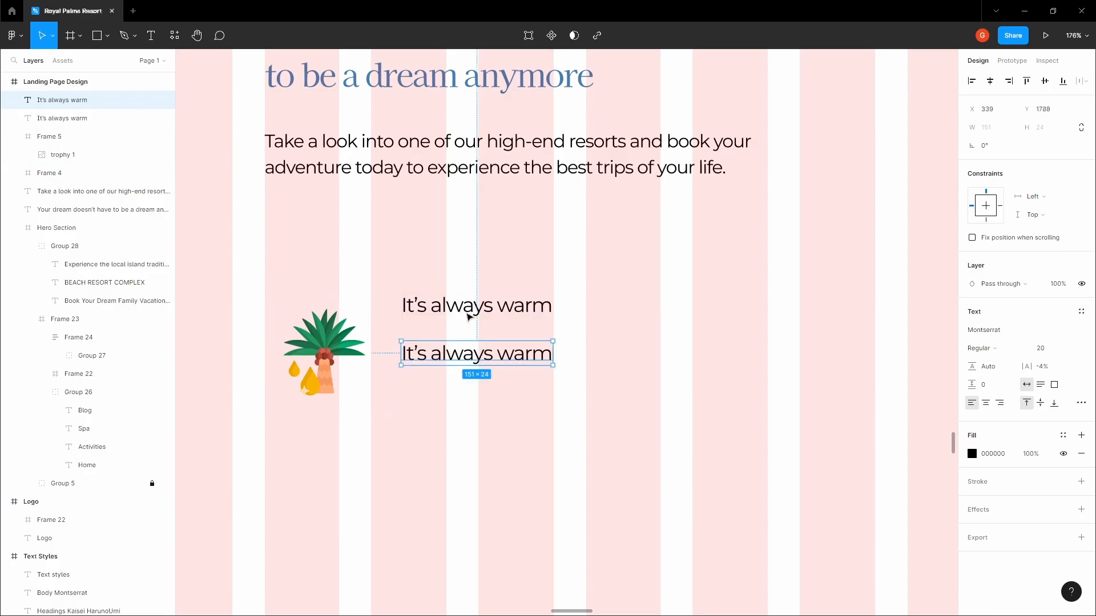
pyautogui.click(471, 307)
pyautogui.click(1005, 350)
pyautogui.click(993, 361)
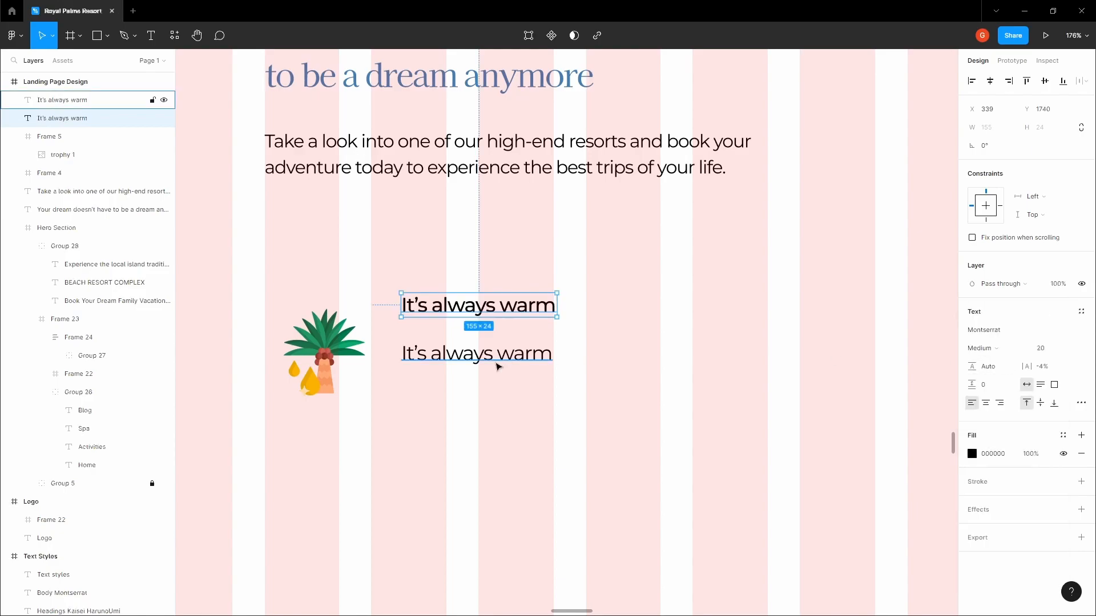
# Turn the copy into a size-16, three-line paragraph about year-round warm weather and swimsuits
pyautogui.click(496, 362)
pyautogui.doubleClick(496, 364)
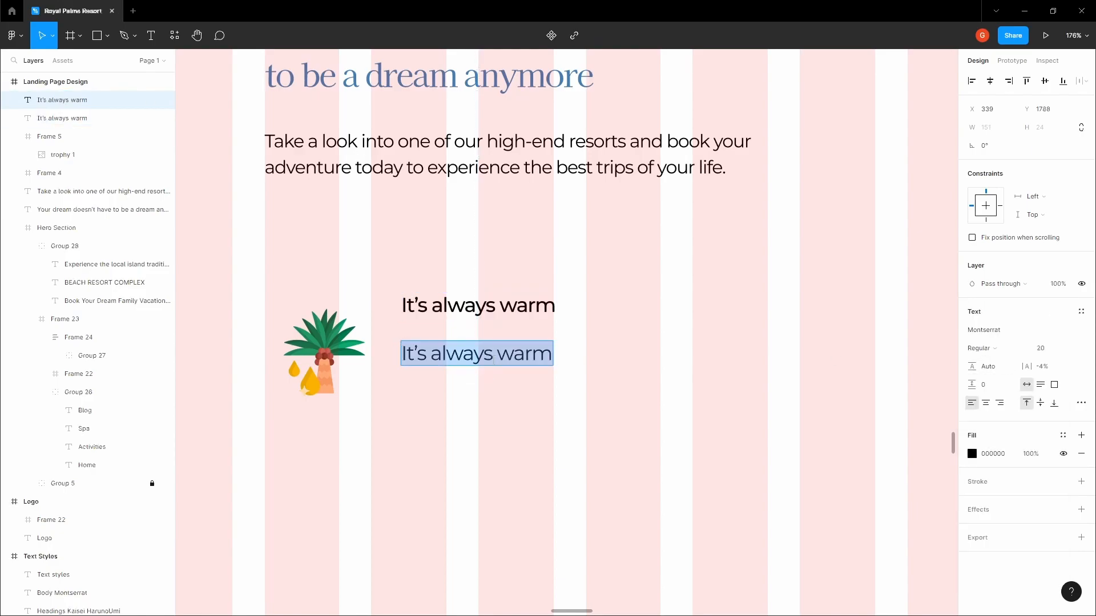
pyautogui.write('We always have w')
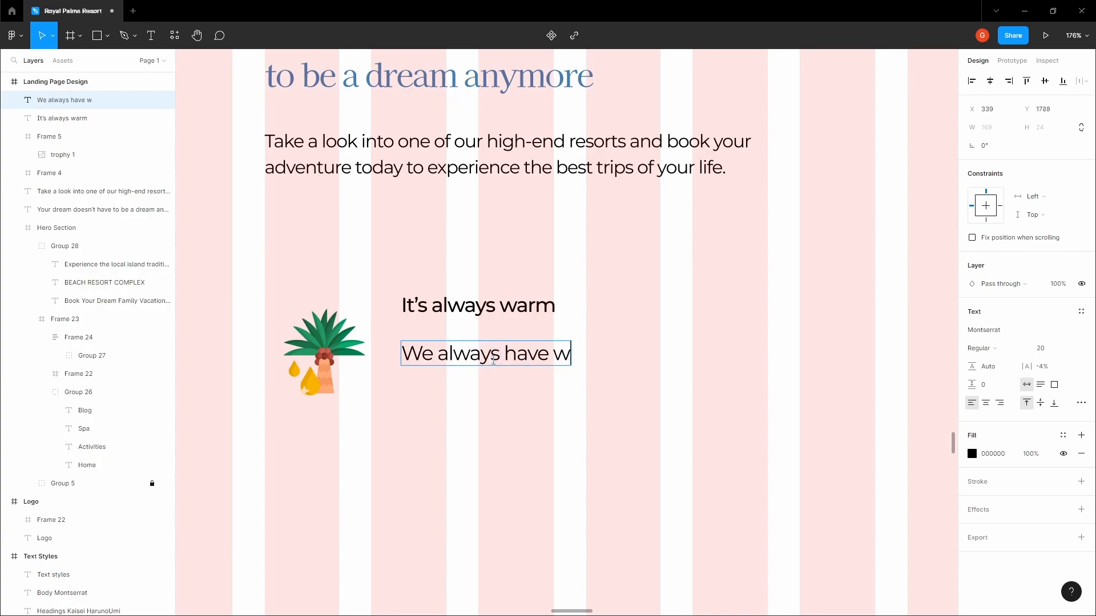
pyautogui.write('arm weather throughout')
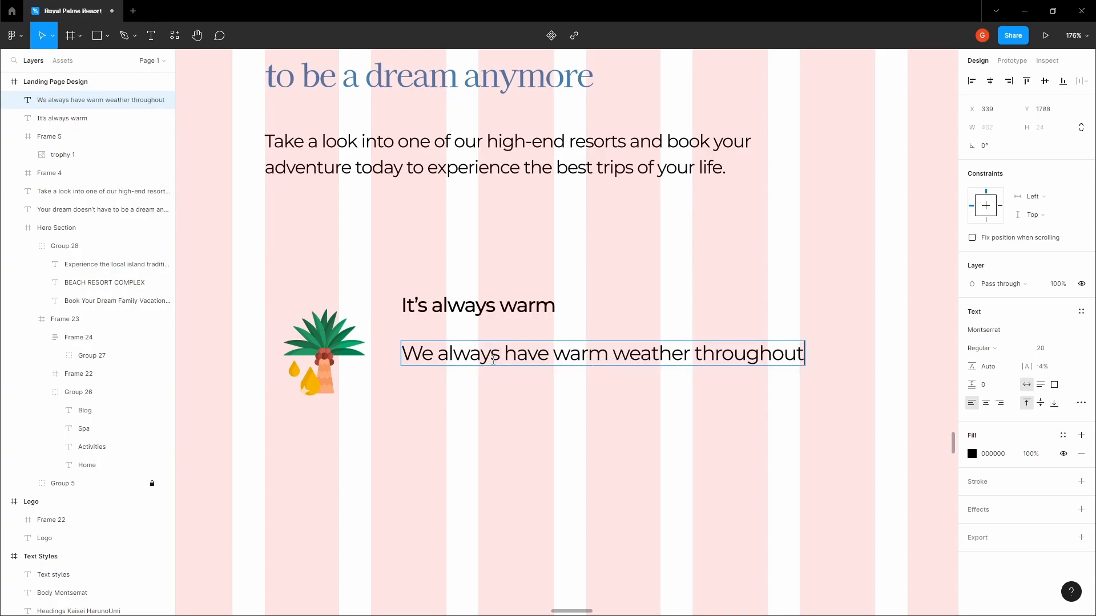
pyautogui.press('Return')
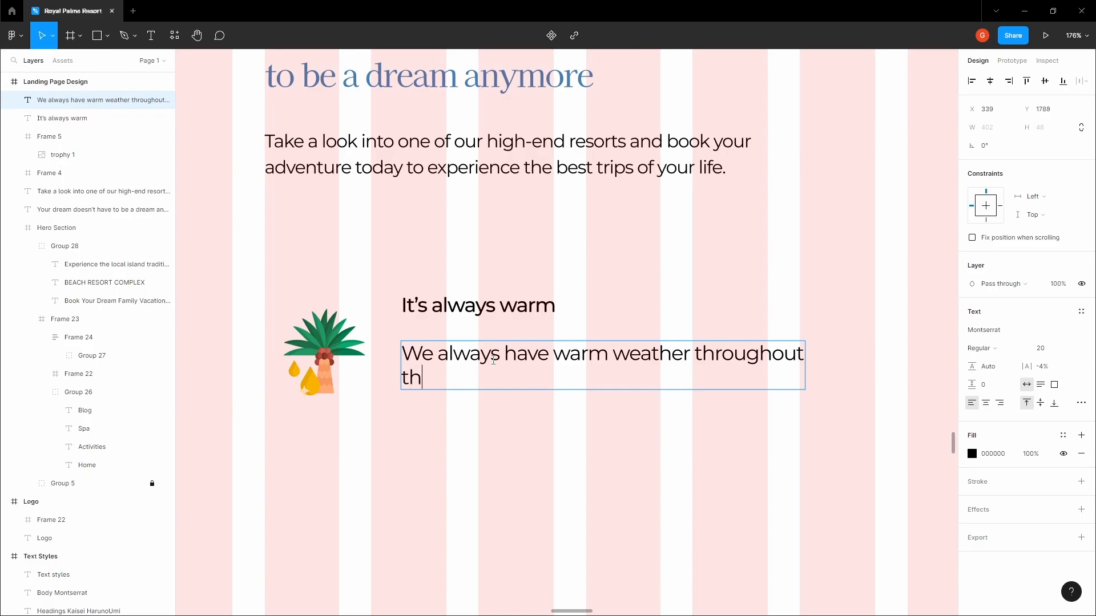
pyautogui.write('the entire year, so you b')
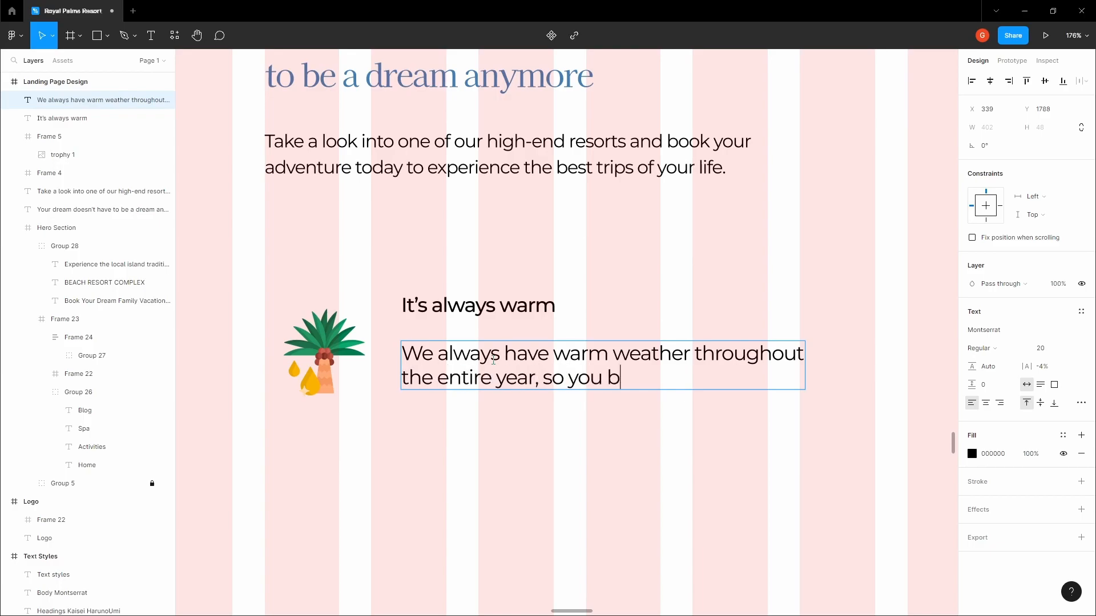
pyautogui.write('etter get your swimsuits')
pyautogui.press('Return')
pyautogui.write('ready to cool off in the tropic climate.')
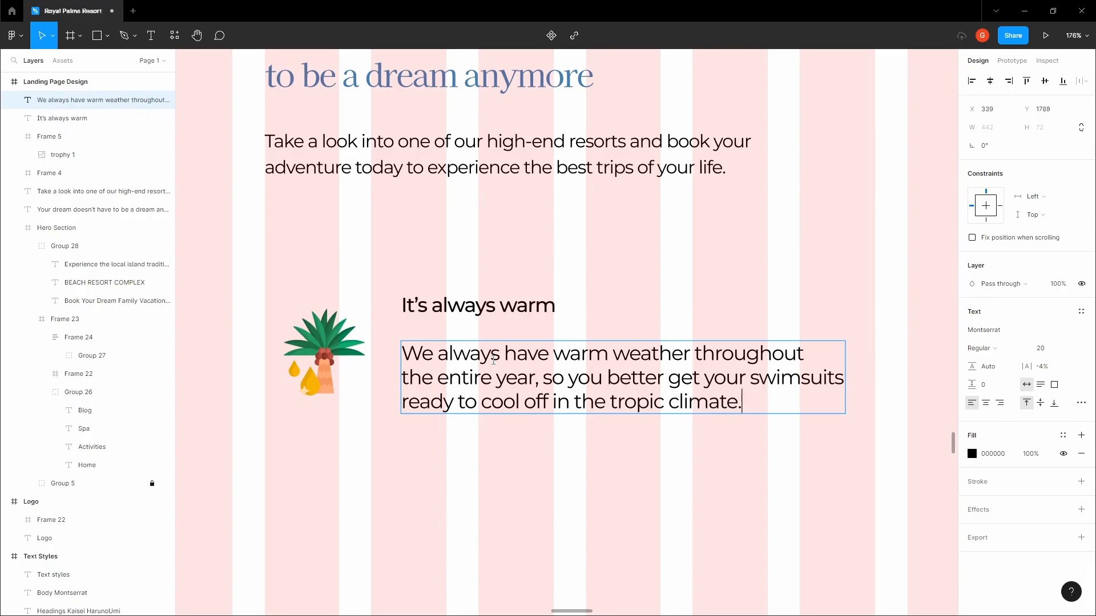
pyautogui.press('Escape')
pyautogui.click(1070, 350)
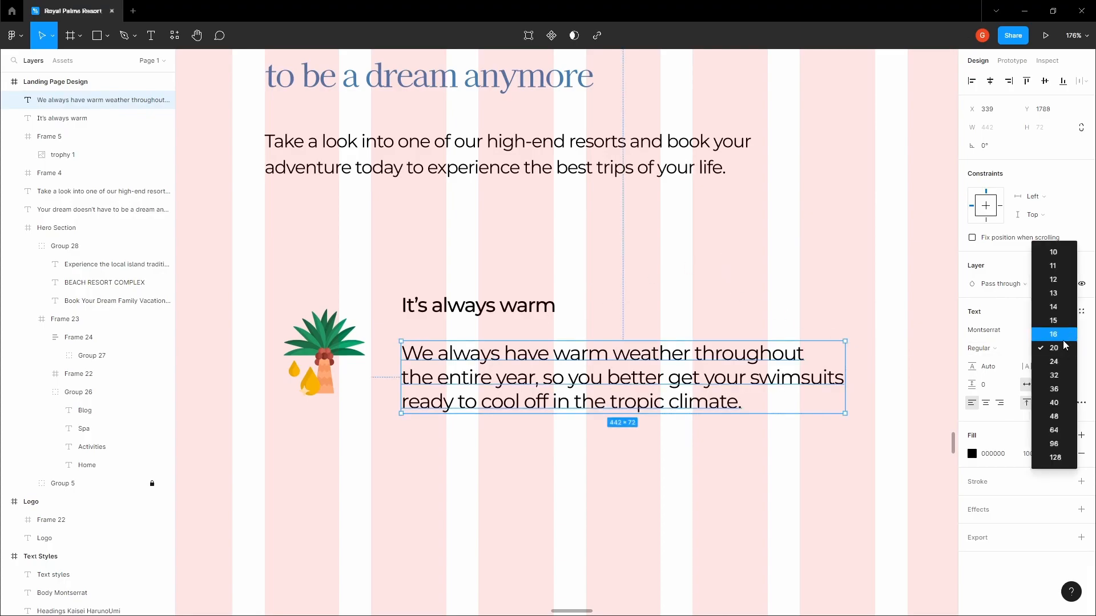
pyautogui.click(1052, 323)
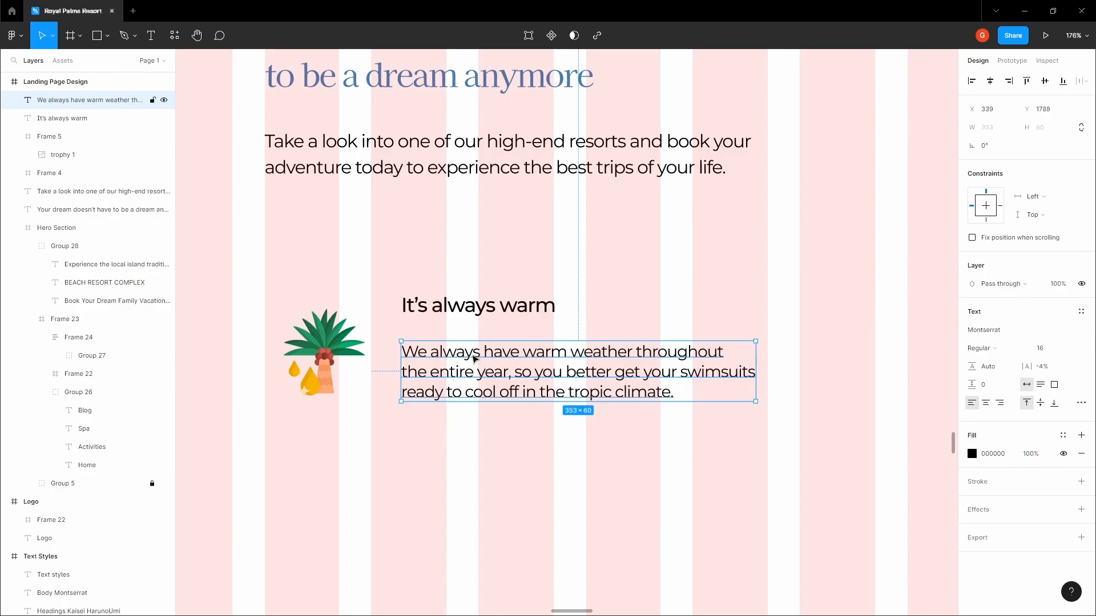
pyautogui.press('Up')
pyautogui.press('Up')
pyautogui.press('Up')
pyautogui.press('Up')
pyautogui.press('Up')
pyautogui.press('Up')
pyautogui.press('Up')
pyautogui.press('Up')
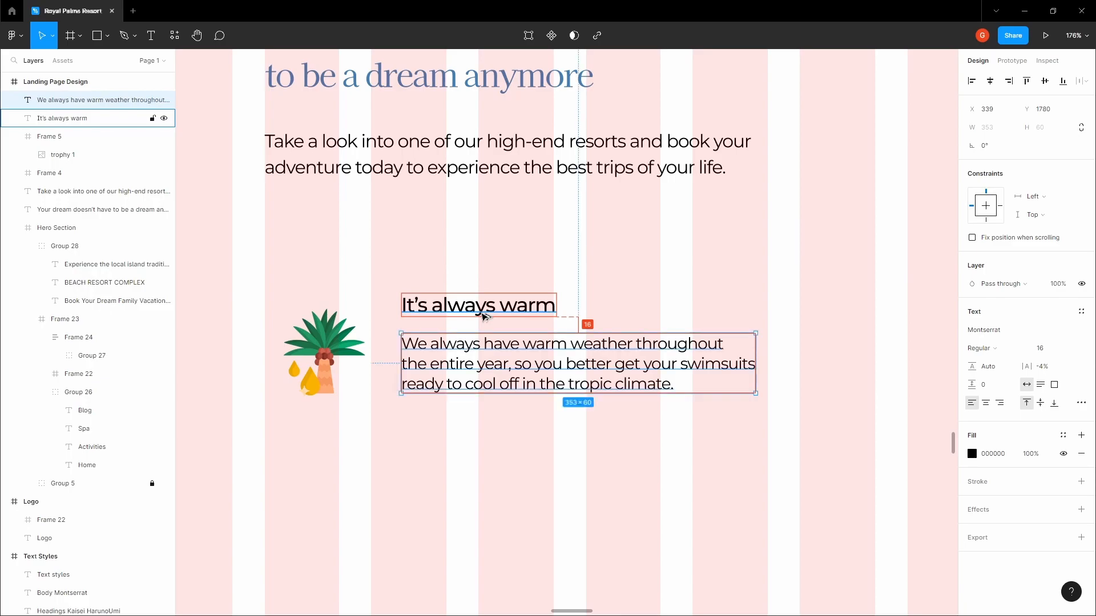
pyautogui.press('h')
pyautogui.moveTo(482, 282); pyautogui.dragTo(450, 345)
pyautogui.scroll(-10, 452, 349)
pyautogui.moveTo(505, 267); pyautogui.dragTo(500, 387)
pyautogui.scroll(-1, 500, 388)
pyautogui.moveTo(545, 157); pyautogui.dragTo(509, 406)
pyautogui.scroll(-2, 510, 410)
pyautogui.moveTo(545, 211); pyautogui.dragTo(475, 448)
pyautogui.scroll(8, 531, 220)
pyautogui.press('v')
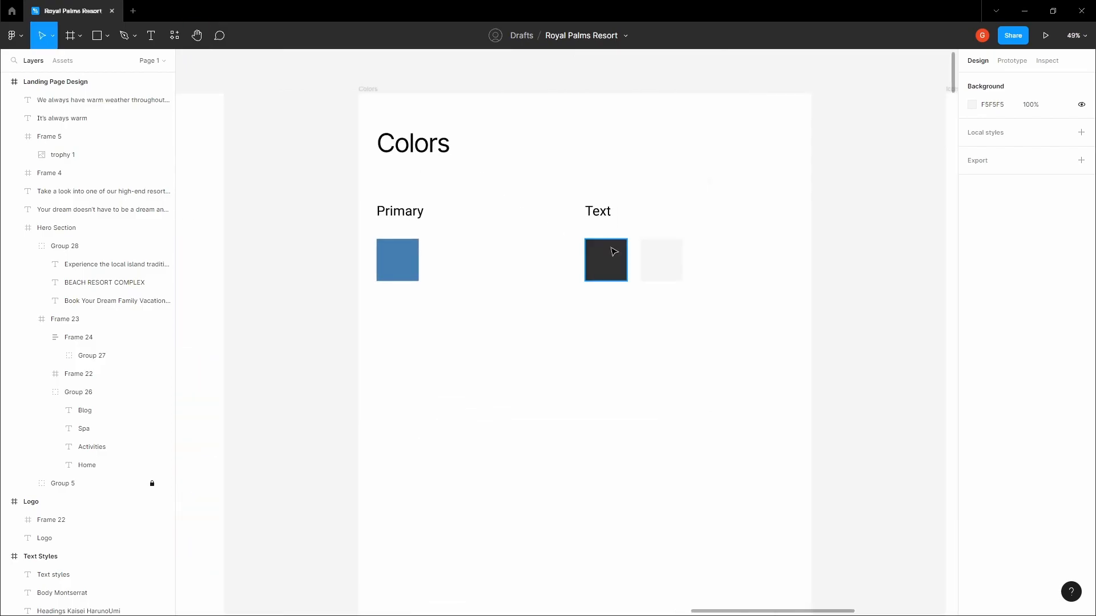
pyautogui.click(614, 252)
pyautogui.click(995, 330)
pyautogui.click(605, 385)
pyautogui.scroll(-5, 593, 387)
pyautogui.press('space')
pyautogui.moveTo(544, 497); pyautogui.dragTo(603, 199)
pyautogui.scroll(-3, 553, 507)
pyautogui.scroll(-5, 601, 227)
pyautogui.scroll(10, 704, 416)
pyautogui.click(513, 388)
pyautogui.scroll(5, 514, 388)
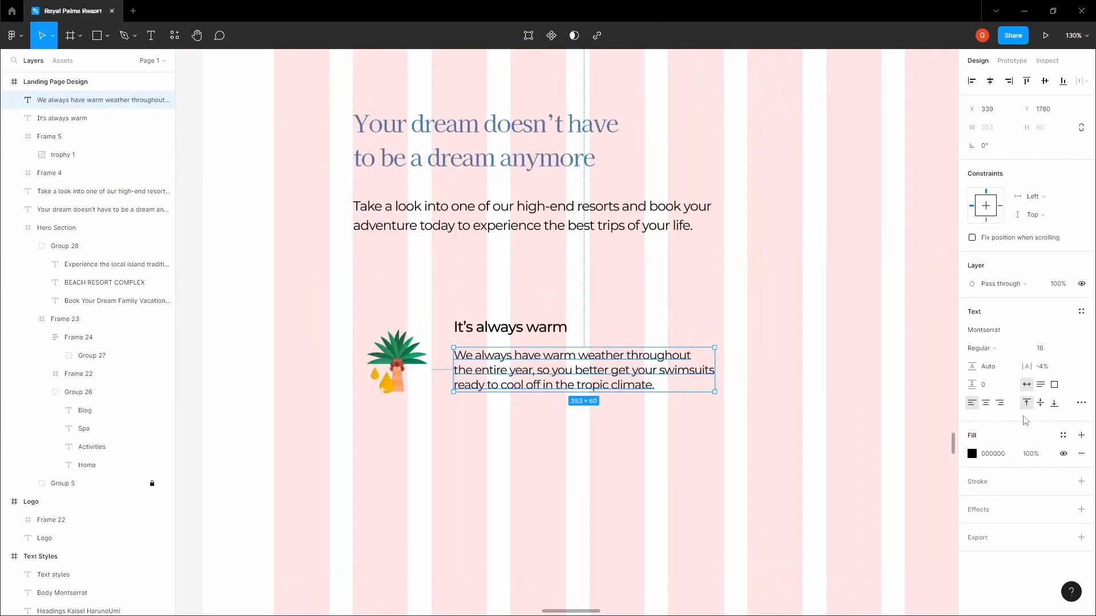
pyautogui.click(663, 288)
pyautogui.scroll(-1, 662, 288)
pyautogui.hscroll(1, 663, 289)
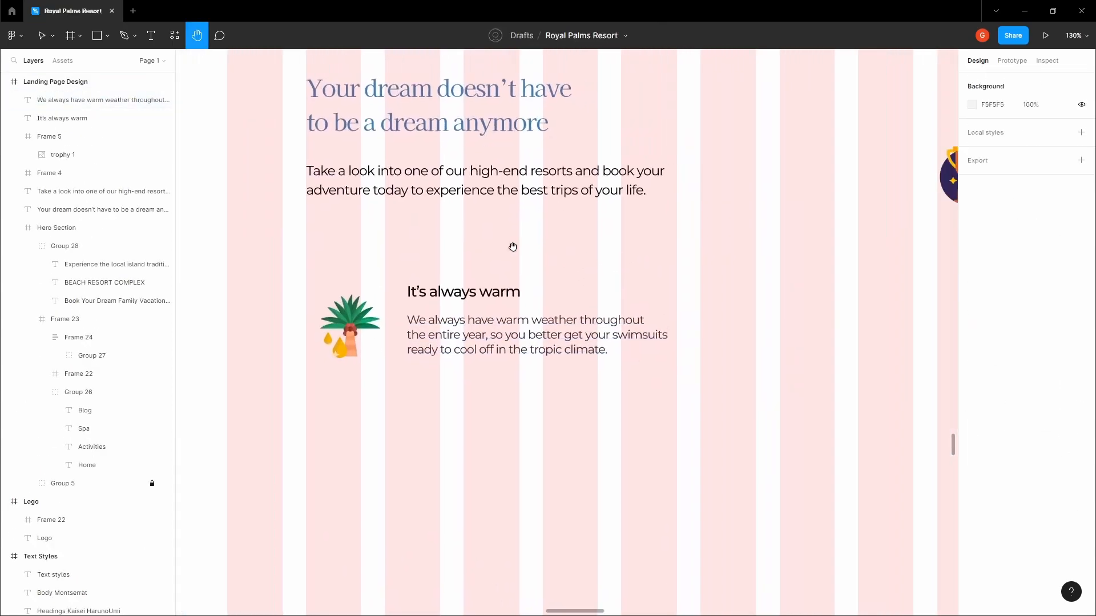
pyautogui.click(433, 293)
# Group the heading and paragraph, then group them with the palm icon
pyautogui.keyDown('shift'); pyautogui.click(432, 313); pyautogui.keyUp('shift')
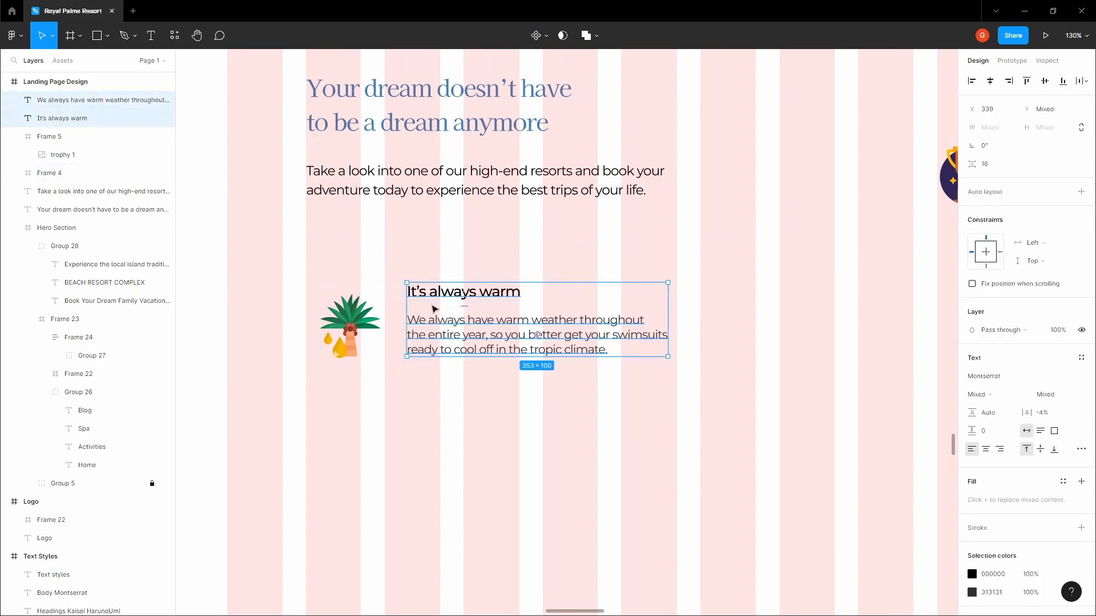
pyautogui.hotkey('ctrl', 'g')
pyautogui.keyDown('shift'); pyautogui.click(371, 315); pyautogui.keyUp('shift')
pyautogui.hotkey('ctrl', 'g')
pyautogui.click(412, 249)
# Duplicate the palm feature group below the original
pyautogui.press('space')
pyautogui.moveTo(420, 234); pyautogui.dragTo(489, 152)
pyautogui.scroll(-3, 490, 153)
pyautogui.click(449, 206)
pyautogui.moveTo(449, 206); pyautogui.dragTo(448, 321)
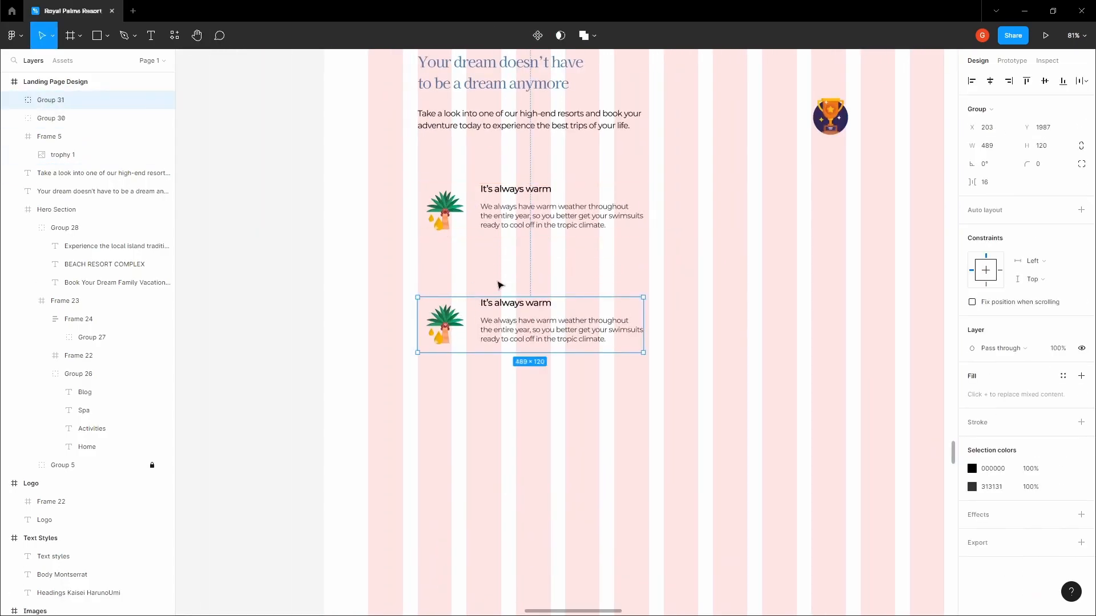
pyautogui.click(502, 279)
# Swap the copy's palm icon for the trophy and move it up to 32 px below
pyautogui.rightClick(853, 123)
pyautogui.press('Escape')
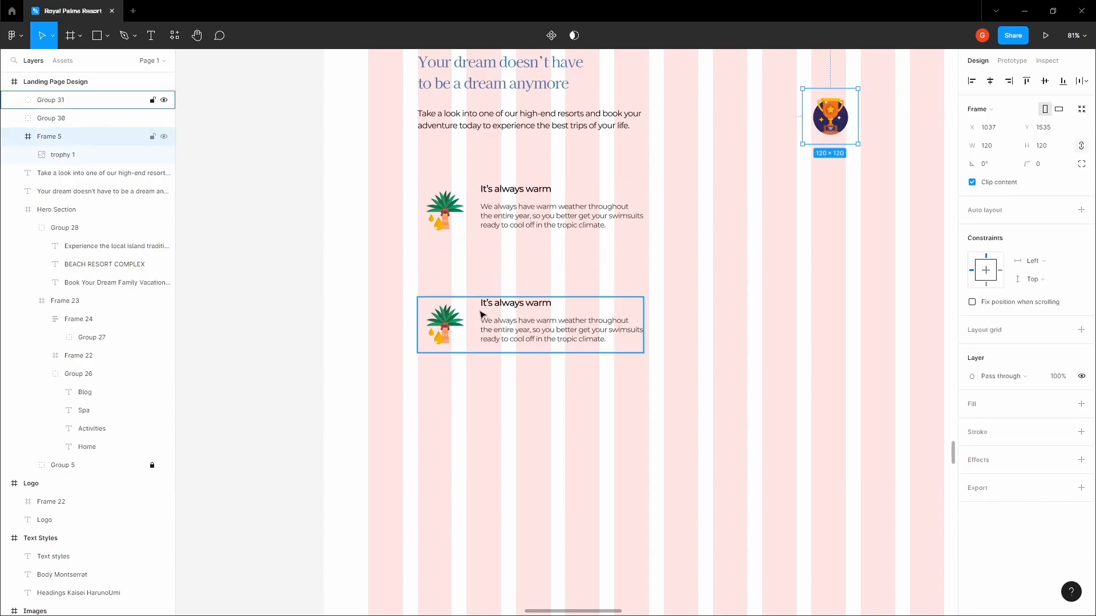
pyautogui.doubleClick(446, 329)
pyautogui.rightClick(449, 322)
pyautogui.click(489, 289)
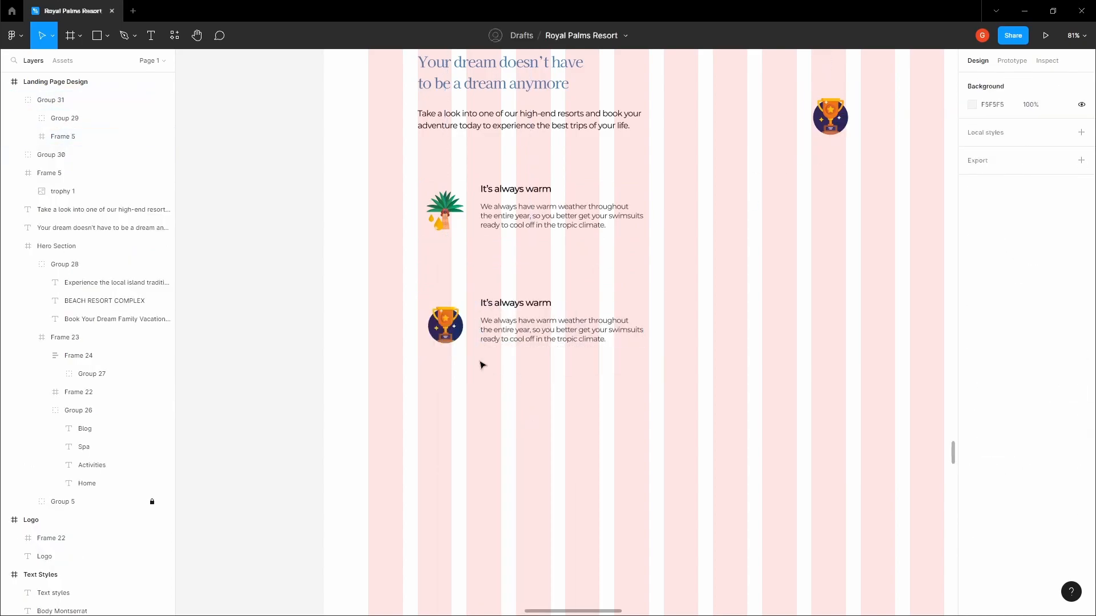
pyautogui.click(448, 318)
pyautogui.hotkey('shift', 'Up')
pyautogui.hotkey('shift', 'Up')
pyautogui.hotkey('shift', 'Up')
pyautogui.hotkey('shift', 'Up')
pyautogui.hotkey('shift', 'Up')
pyautogui.hotkey('shift', 'Up')
pyautogui.hotkey('shift', 'Up')
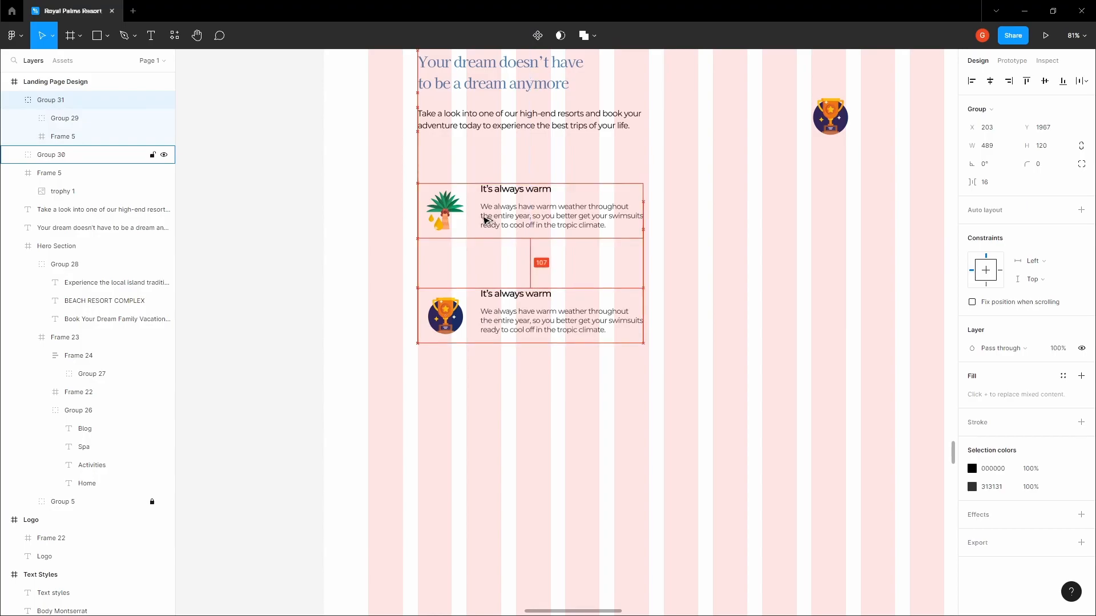
pyautogui.hotkey('shift', 'Up')
pyautogui.hotkey('shift', 'Up')
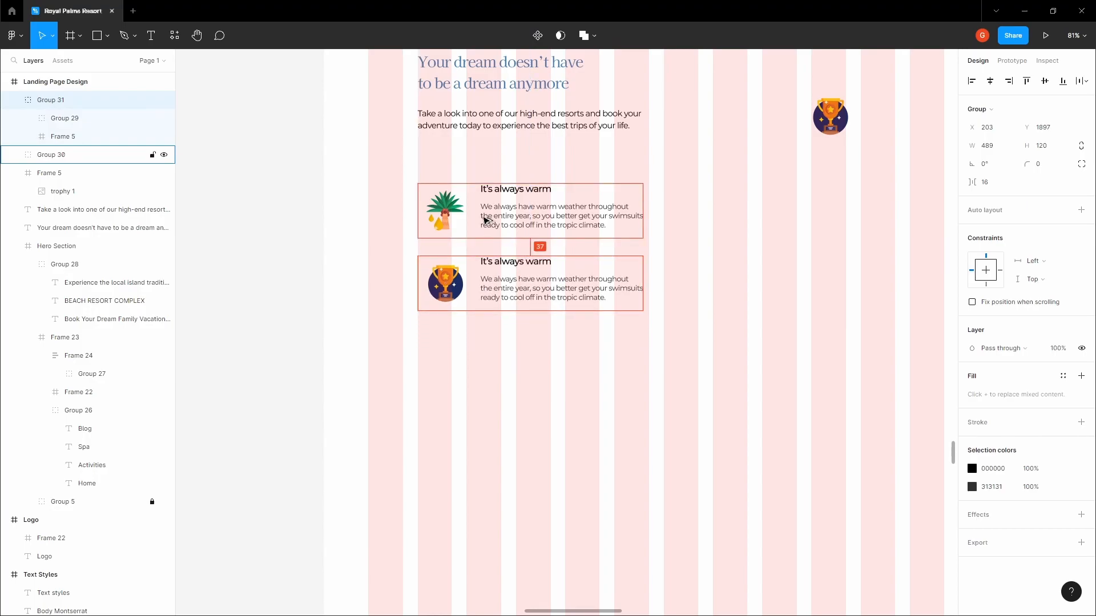
pyautogui.press('Up')
pyautogui.press('Up')
pyautogui.press('Up')
pyautogui.press('Up')
pyautogui.press('Up')
pyautogui.click(342, 259)
pyautogui.moveTo(350, 251); pyautogui.dragTo(355, 287)
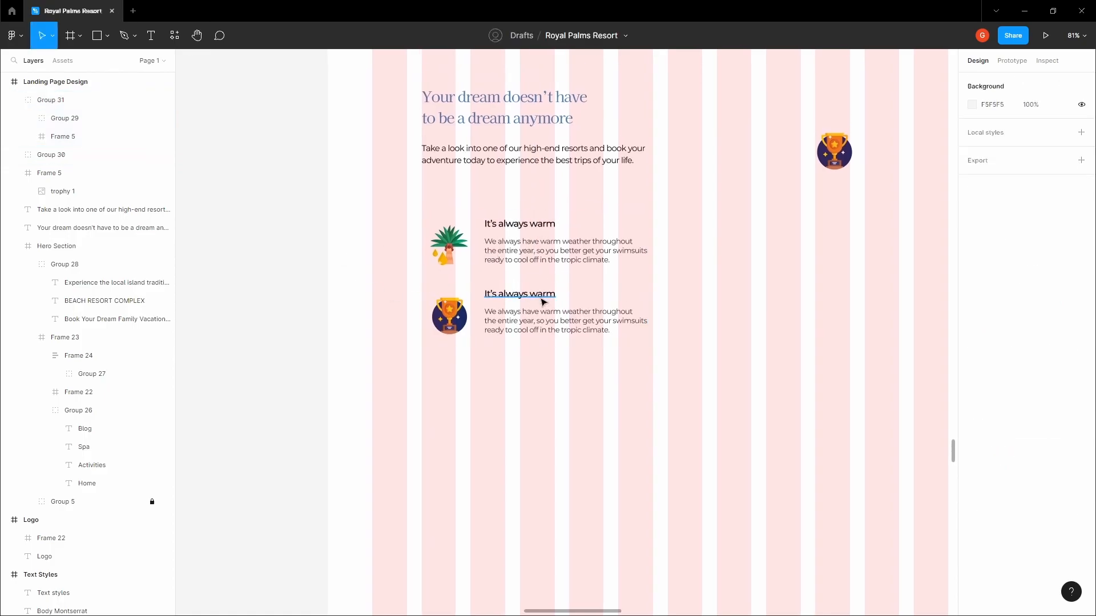
# Retitle the trophy feature heading 'Best Tropic Destination 2014/2015'
pyautogui.doubleClick(544, 301)
pyautogui.scroll(5, 542, 298)
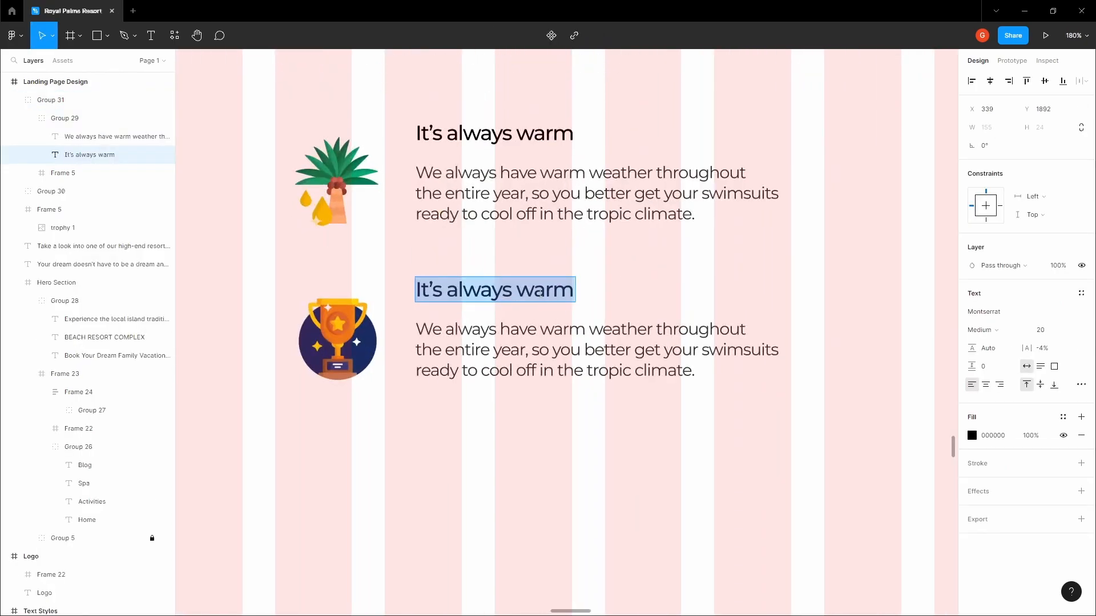
pyautogui.write('Best Tropic D')
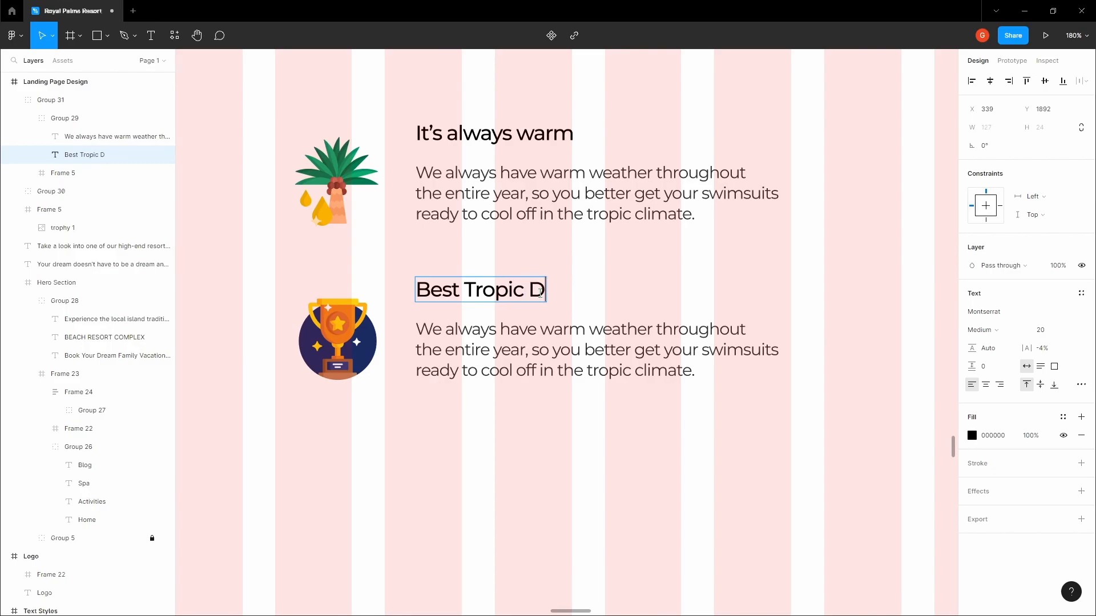
pyautogui.write('estination 2014/2015')
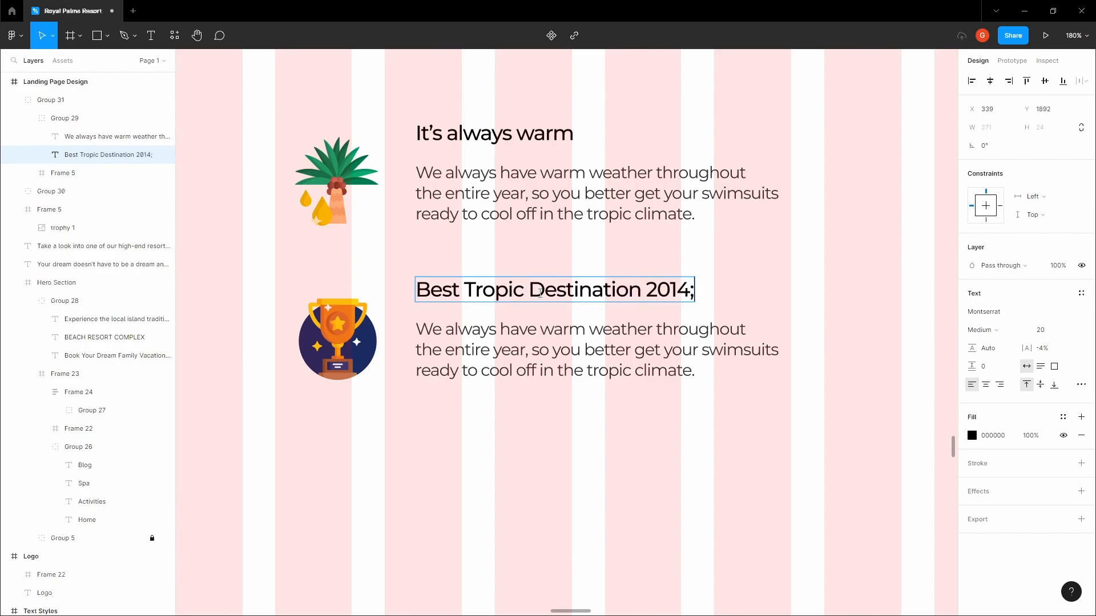
# Replace the paragraph below with text about being awarded best tropical destination in 2014 and 2015
pyautogui.click(675, 343)
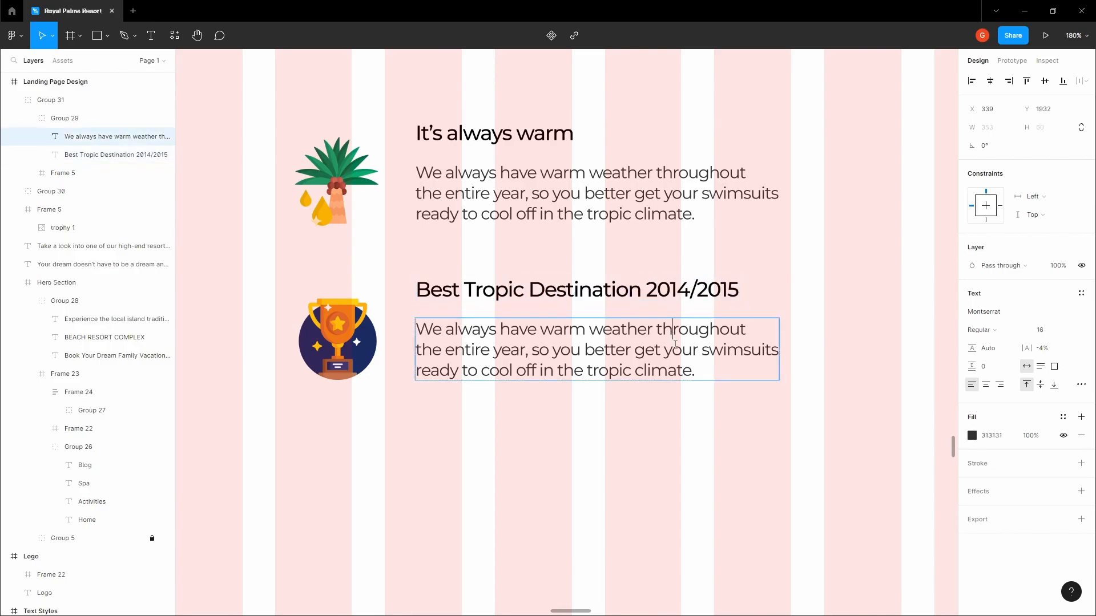
pyautogui.doubleClick(693, 372)
pyautogui.moveTo(692, 372); pyautogui.dragTo(394, 327)
pyautogui.write('We ar')
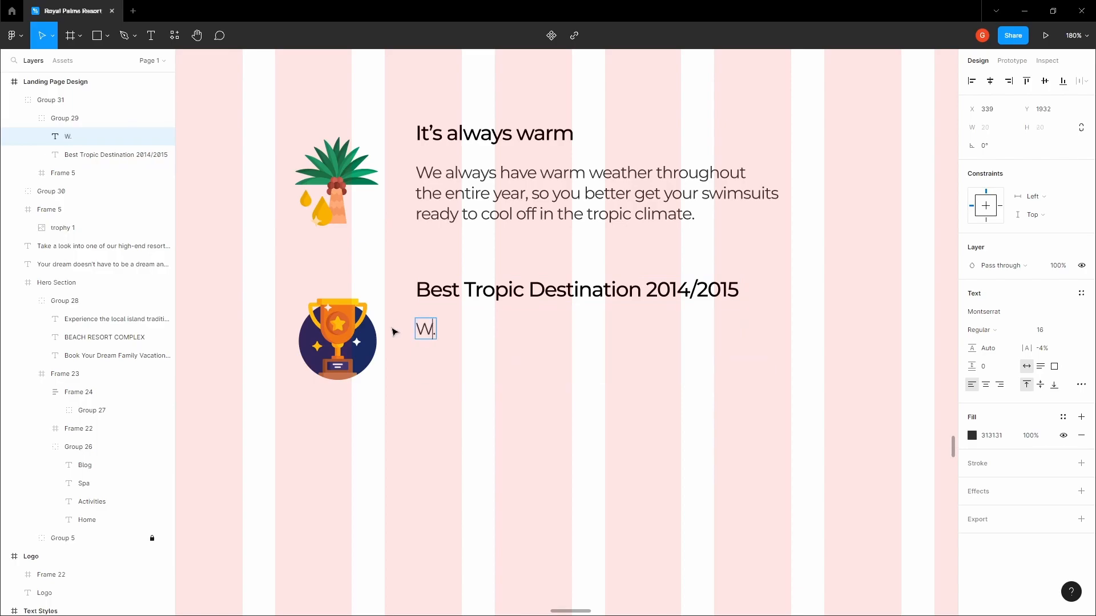
pyautogui.write('e honored to be ')
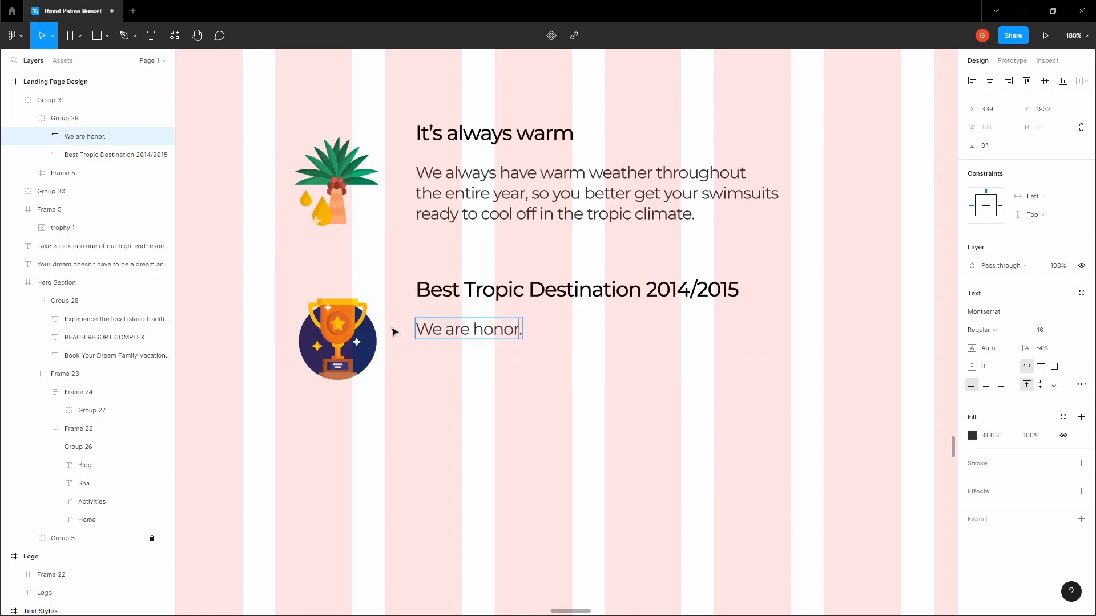
pyautogui.write('awarde')
pyautogui.press('BackSpace')
pyautogui.press('BackSpace')
pyautogui.press('BackSpace')
pyautogui.write('tas the b')
pyautogui.press('BackSpace')
pyautogui.press('BackSpace')
pyautogui.press('BackSpace')
pyautogui.press('BackSpace')
pyautogui.press('BackSpace')
pyautogui.press('BackSpace')
pyautogui.write('as the best')
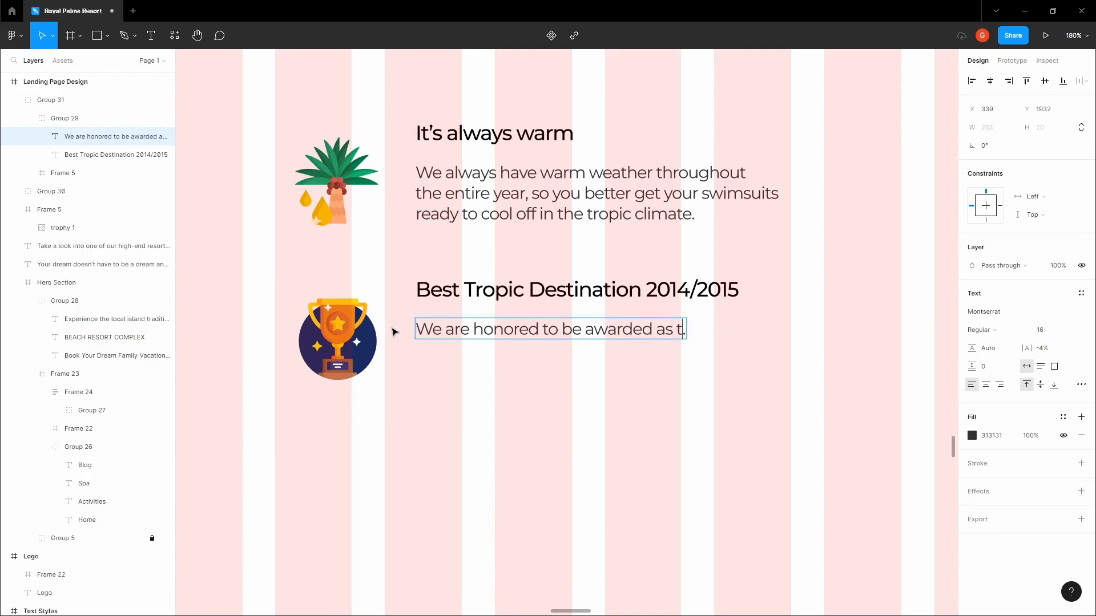
pyautogui.press('Return')
pyautogui.write('tropical destination choice for travelling')
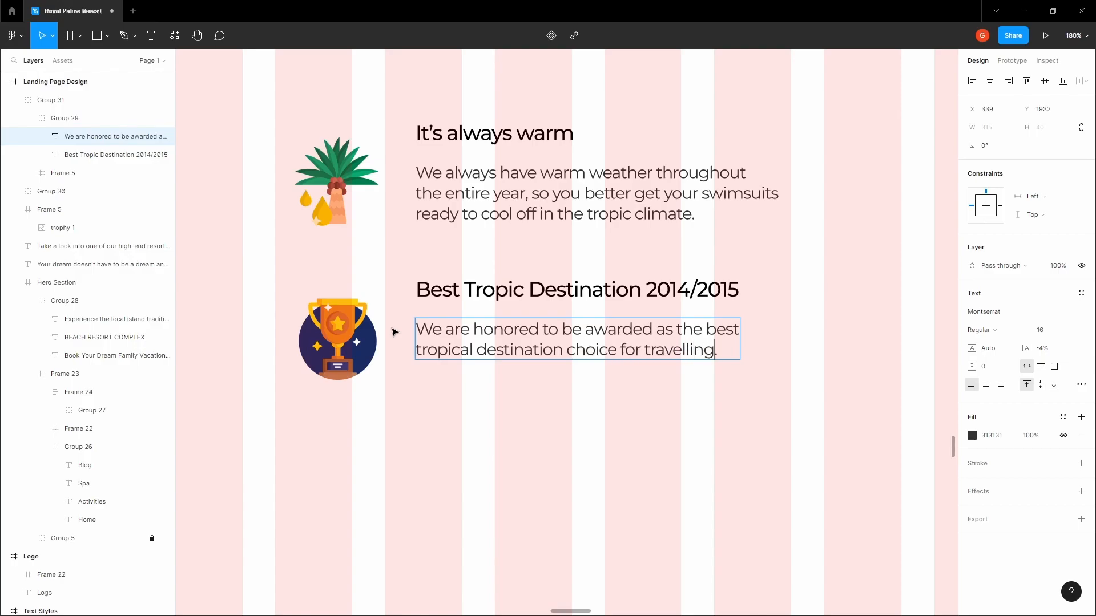
pyautogui.press('Return')
pyautogui.write('in both 2014')
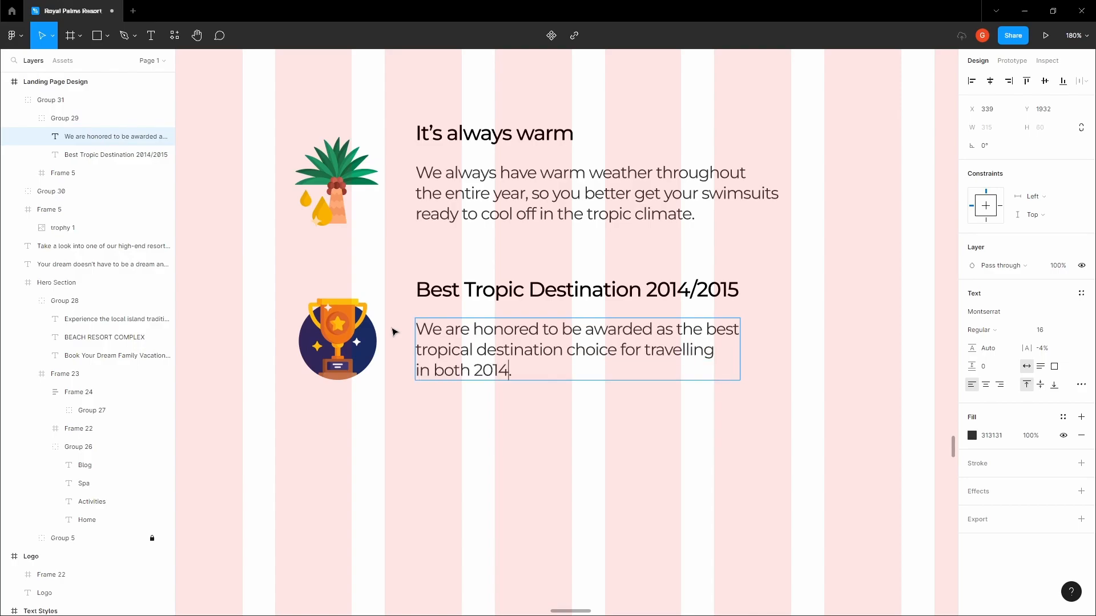
pyautogui.write(' and 2015 s')
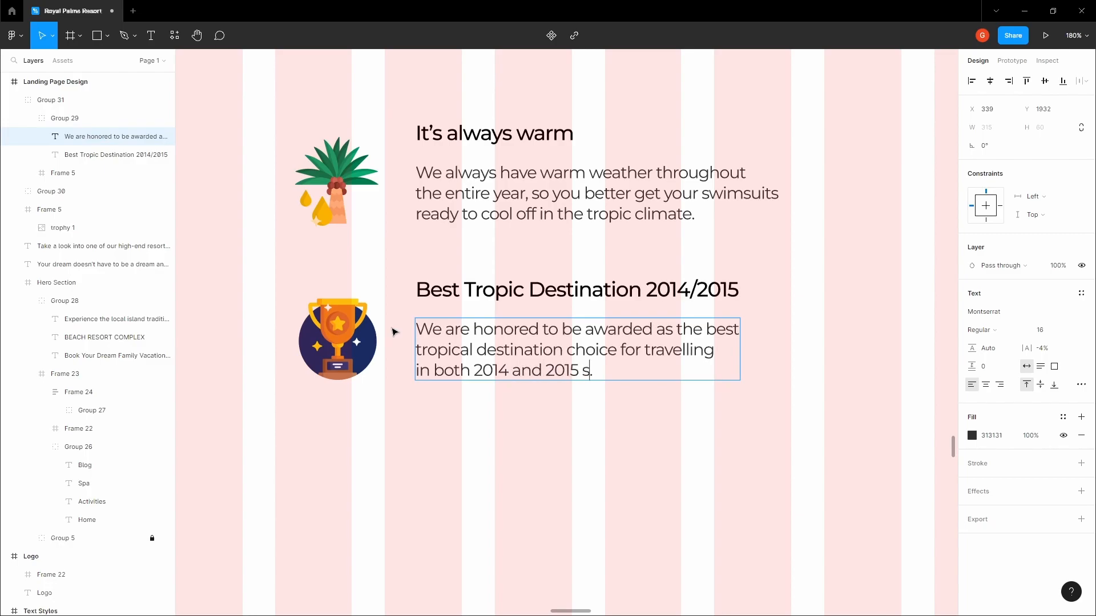
# Group the two feature items and nudge the group to sit 40 px below the intro paragraph
pyautogui.click(437, 430)
pyautogui.scroll(-5, 440, 426)
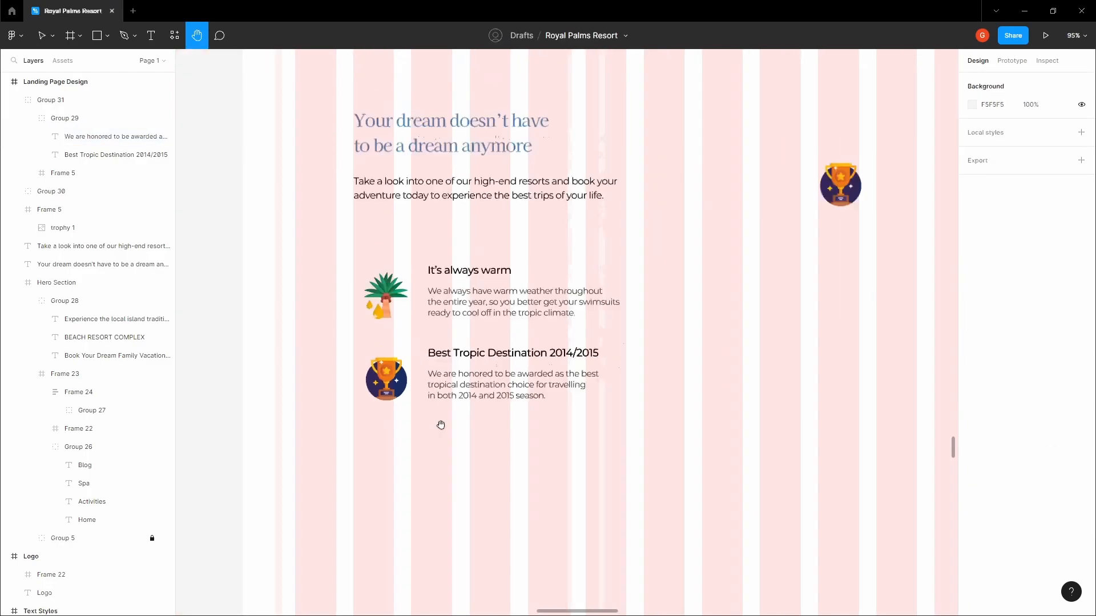
pyautogui.click(478, 395)
pyautogui.keyDown('shift'); pyautogui.click(463, 315); pyautogui.keyUp('shift')
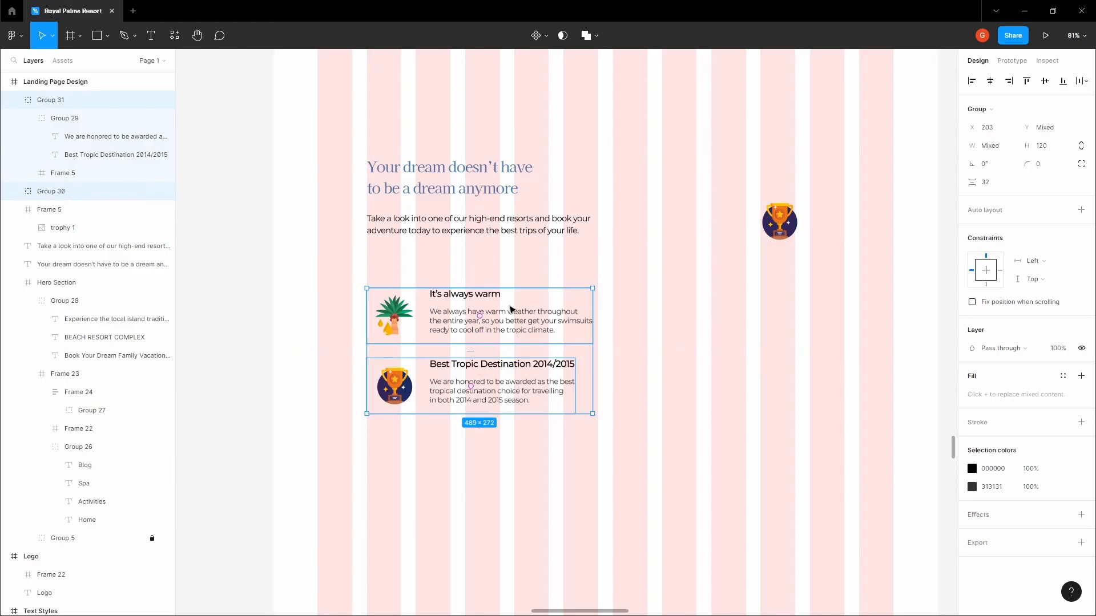
pyautogui.hotkey('ctrl', 'g')
pyautogui.hotkey('shift', 'Up')
pyautogui.hotkey('shift', 'Up')
pyautogui.hotkey('shift', 'Up')
pyautogui.hotkey('shift', 'Up')
pyautogui.hotkey('shift', 'Up')
pyautogui.hotkey('shift', 'Up')
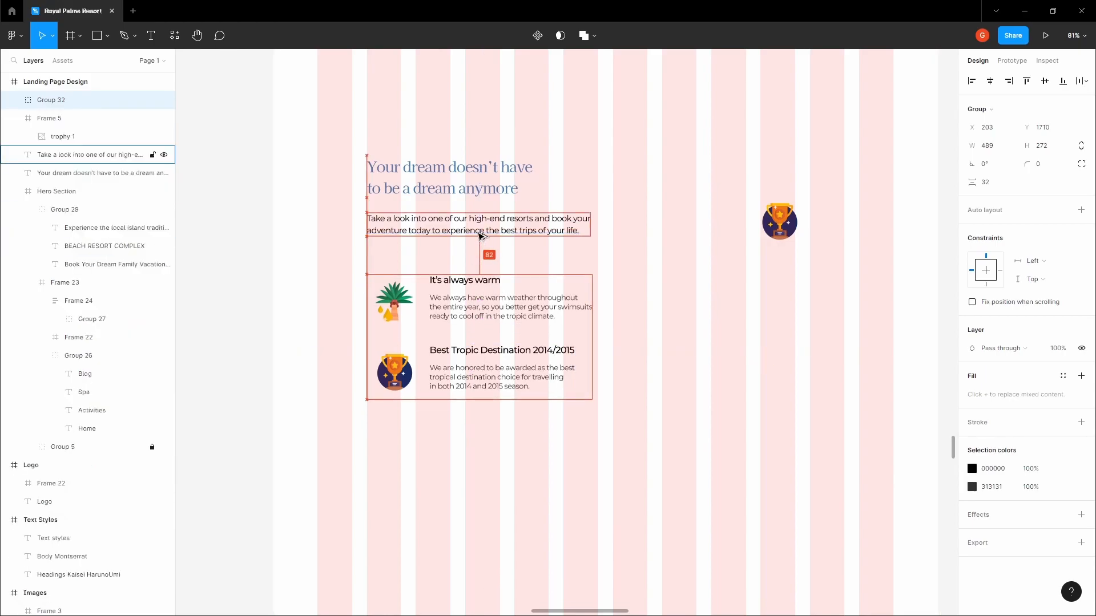
pyautogui.hotkey('shift', 'Up')
pyautogui.hotkey('shift', 'Up')
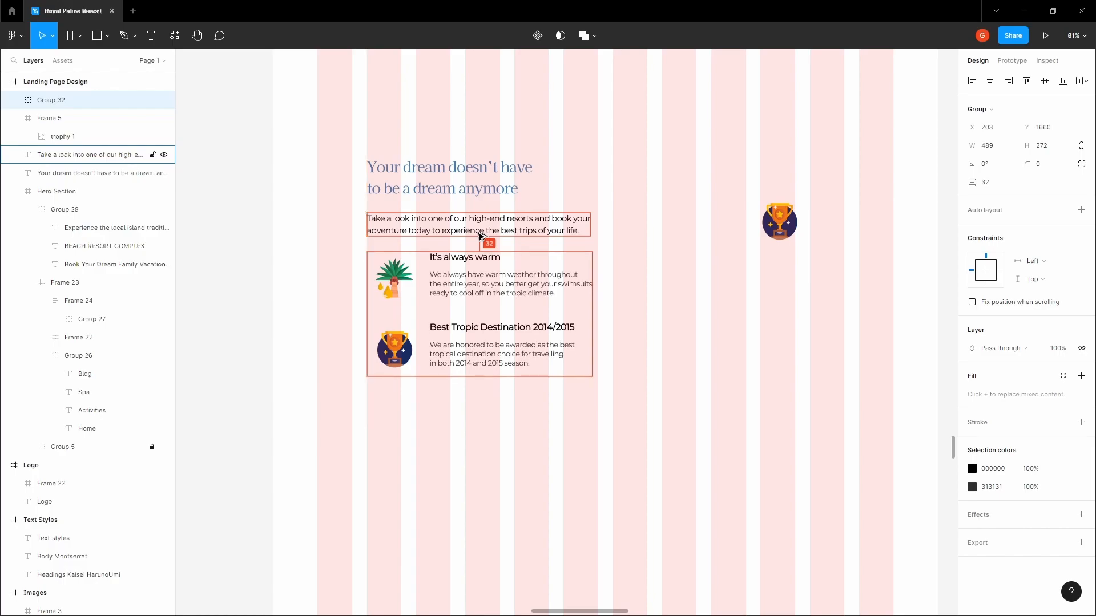
pyautogui.press('Down')
pyautogui.press('Down')
pyautogui.press('Down')
pyautogui.press('Down')
pyautogui.press('Down')
pyautogui.press('Down')
pyautogui.press('Down')
pyautogui.press('Down')
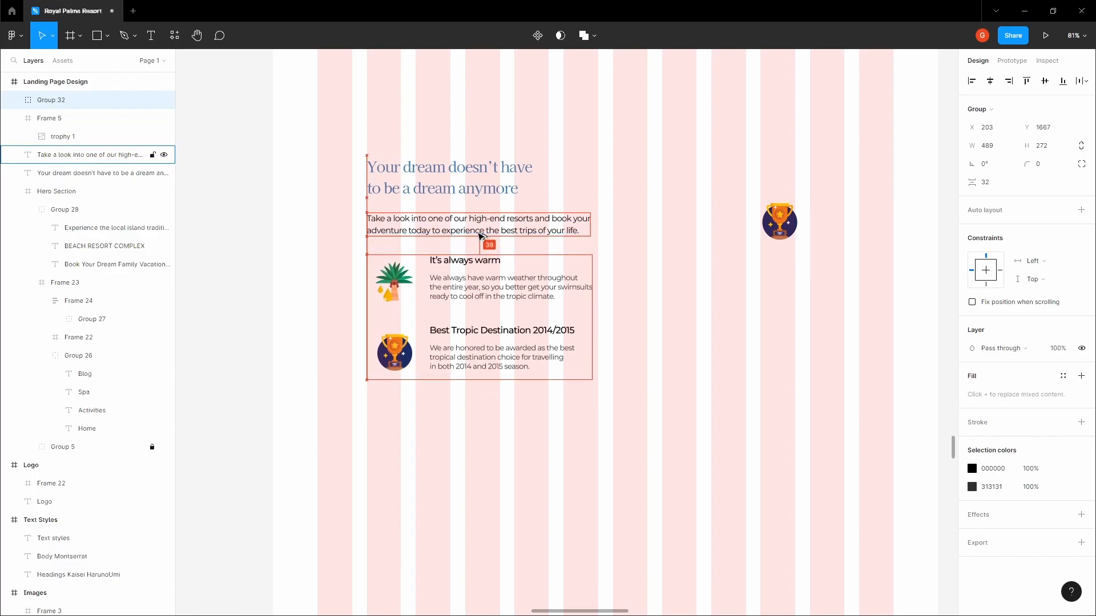
pyautogui.click(626, 225)
pyautogui.moveTo(626, 225); pyautogui.dragTo(623, 247)
pyautogui.click(482, 284)
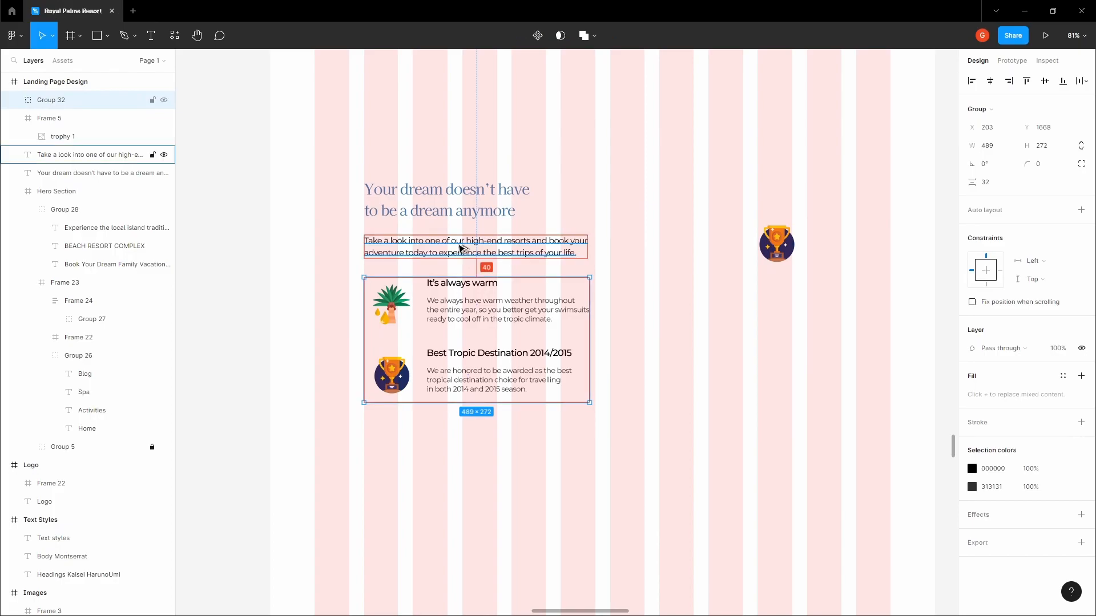
pyautogui.click(460, 247)
# Inspect the intro and warm-weather paragraphs, including the paragraph's fill colour
pyautogui.click(398, 232)
pyautogui.keyDown('ctrl'); pyautogui.click(399, 232); pyautogui.keyUp('ctrl')
pyautogui.keyDown('ctrl'); pyautogui.click(485, 313); pyautogui.keyUp('ctrl')
pyautogui.click(989, 439)
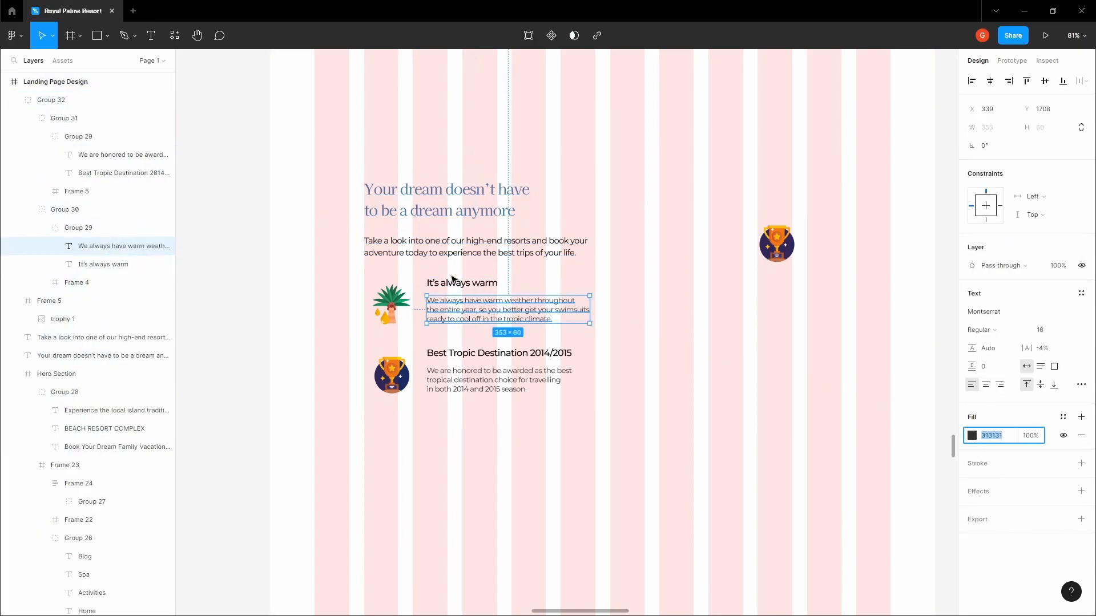
pyautogui.click(461, 254)
pyautogui.click(722, 342)
pyautogui.scroll(1, 612, 306)
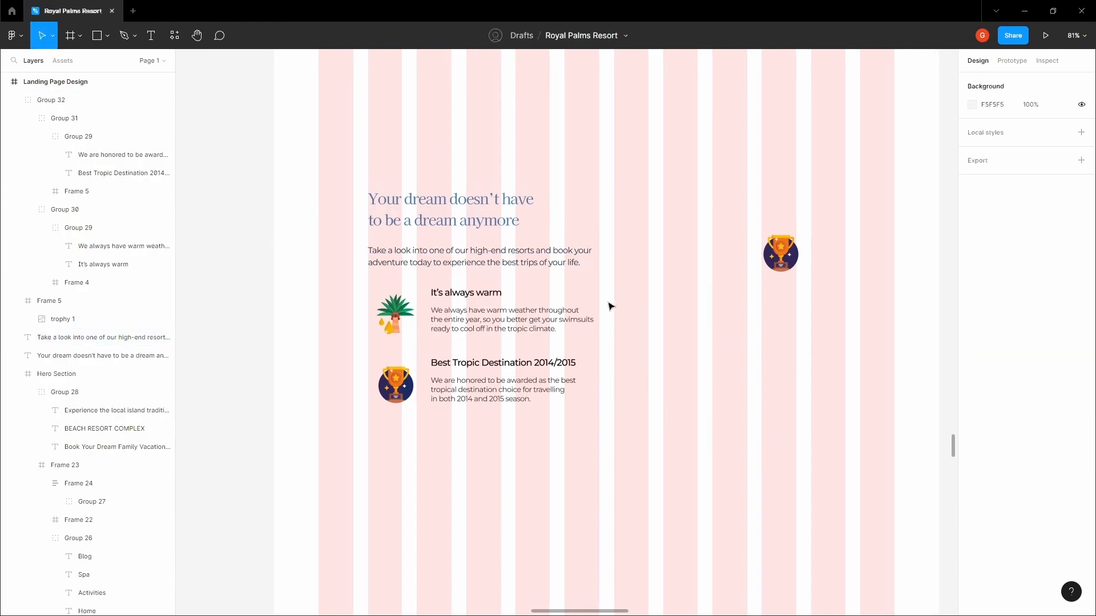
# Hide the layout grids and delete the stray trophy icon on the right
pyautogui.hotkey('ctrl', 'shift', '4')
pyautogui.click(781, 253)
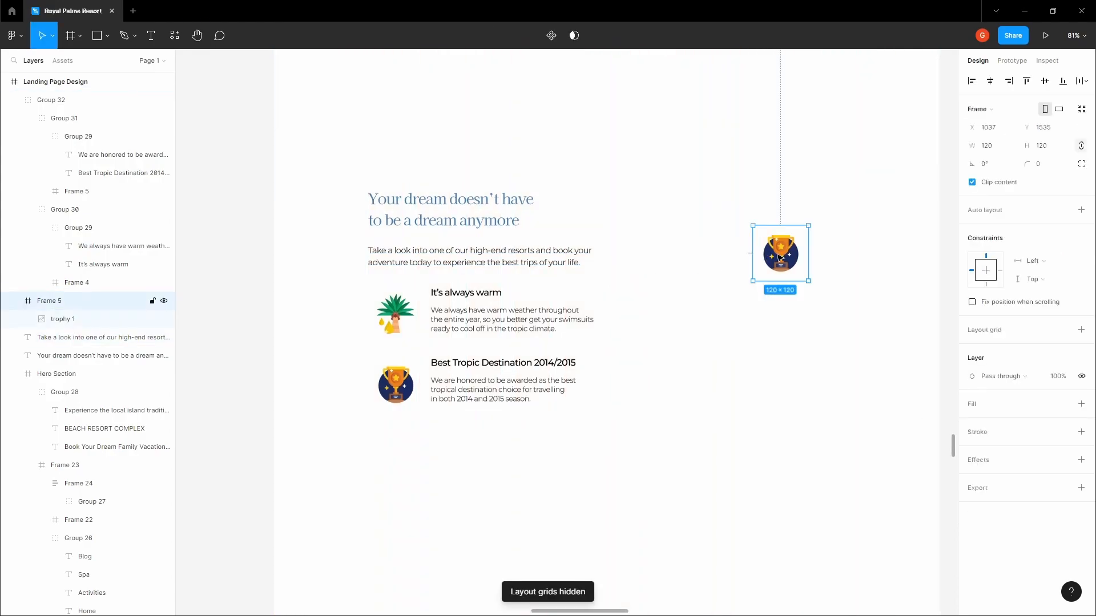
pyautogui.press('Delete')
# Group the headline, intro paragraph and features into one text block, then restore the grids
pyautogui.moveTo(365, 460); pyautogui.dragTo(592, 156)
pyautogui.hotkey('ctrl', 'g')
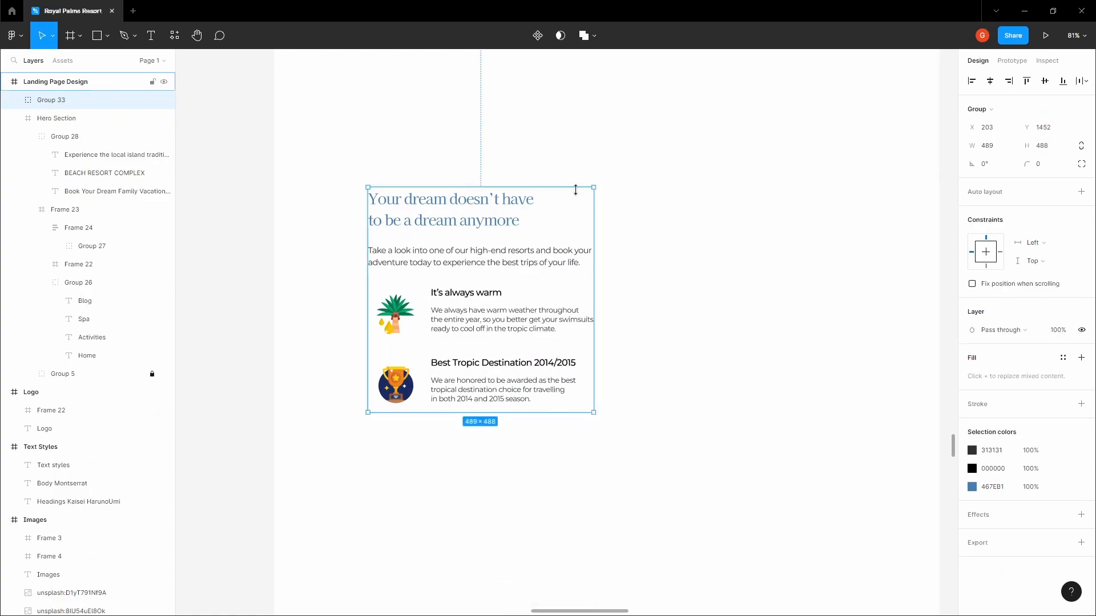
pyautogui.hotkey('ctrl', 'shift', '4')
pyautogui.click(604, 165)
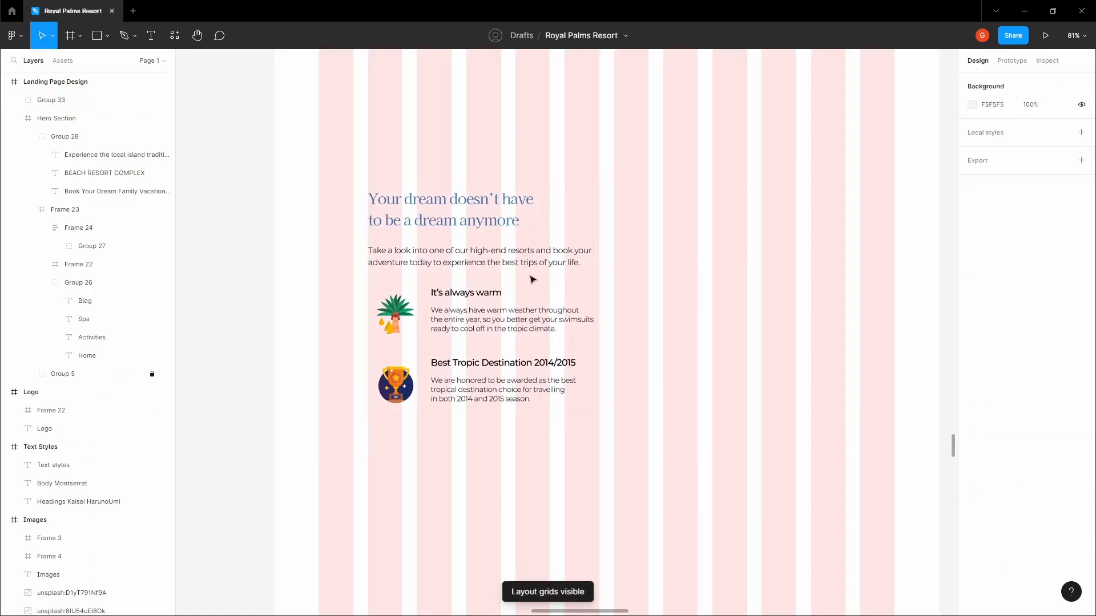
pyautogui.click(567, 311)
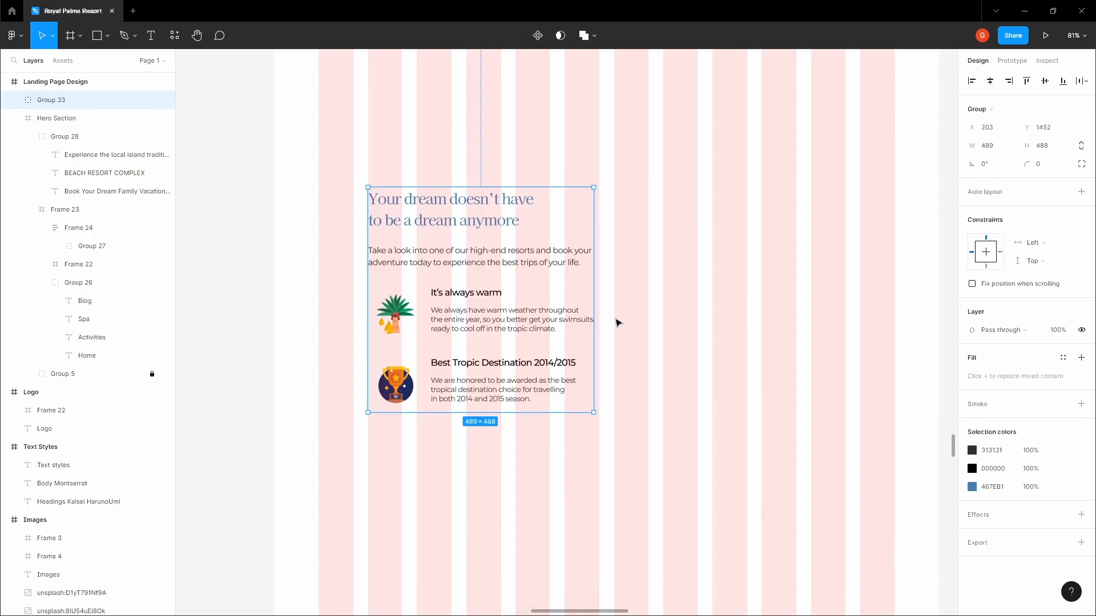
pyautogui.click(618, 323)
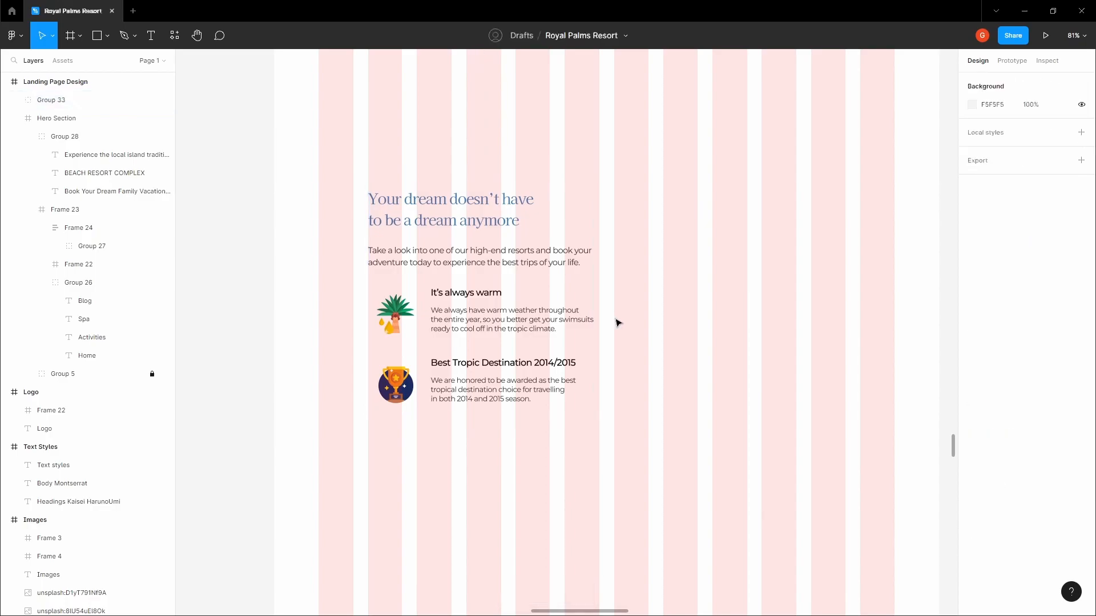
# Draw a frame right of the text block and size it to 608×327
pyautogui.press('f')
pyautogui.moveTo(613, 318); pyautogui.dragTo(895, 187)
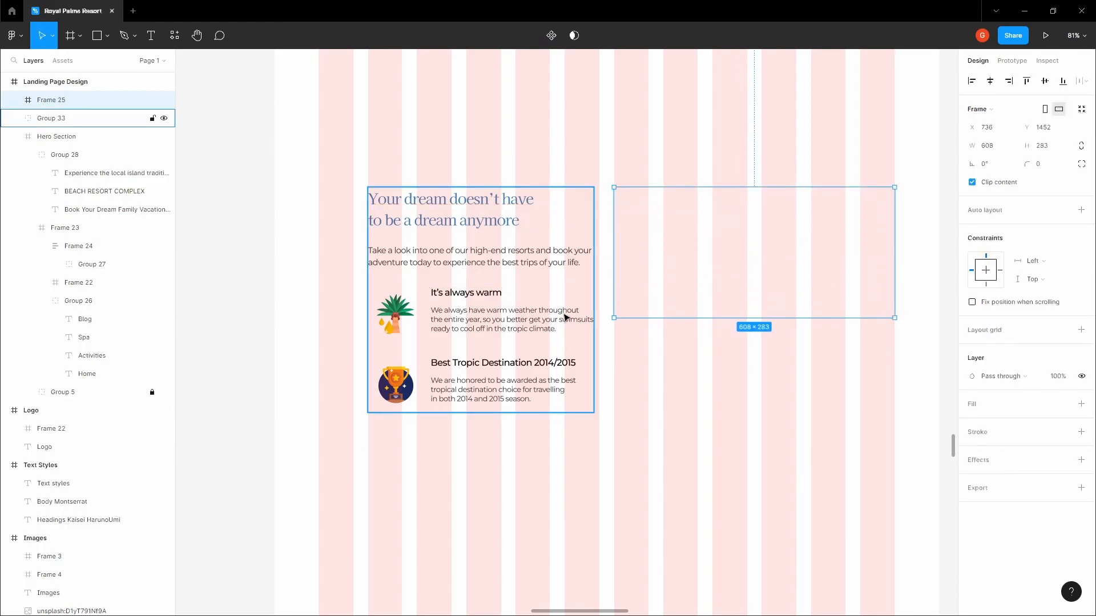
pyautogui.moveTo(648, 318); pyautogui.dragTo(664, 336)
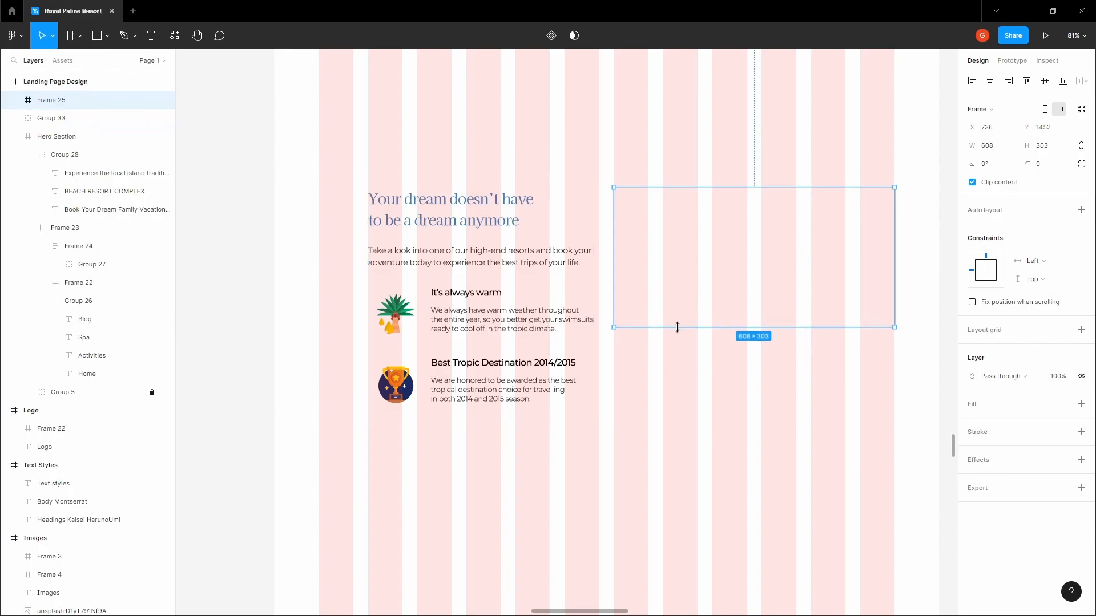
pyautogui.moveTo(665, 333); pyautogui.dragTo(672, 338)
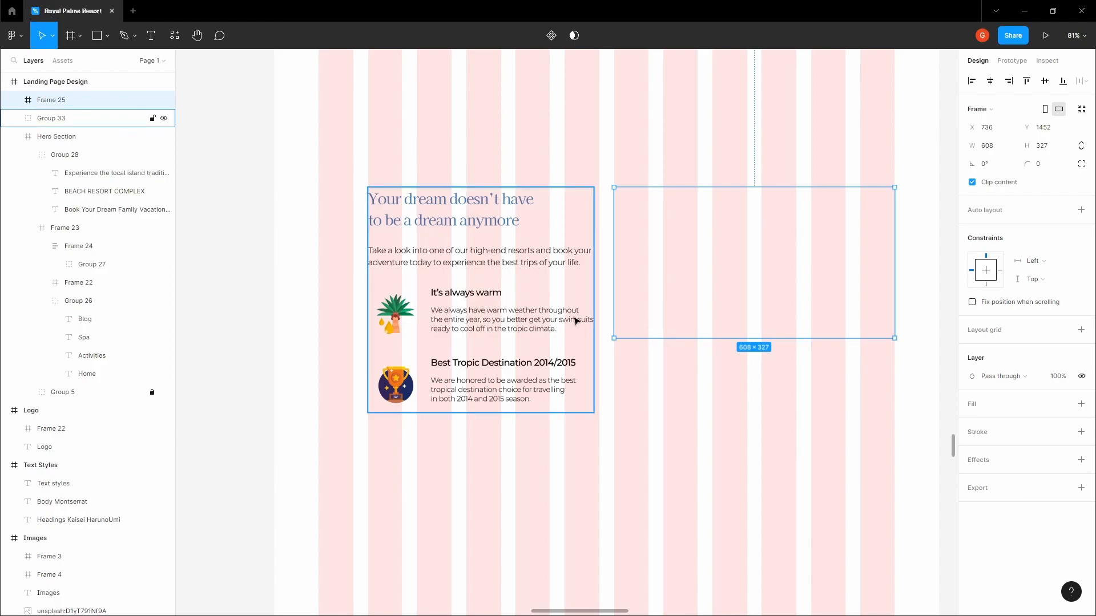
# Give the new frame a red F53E3E fill
pyautogui.click(1082, 404)
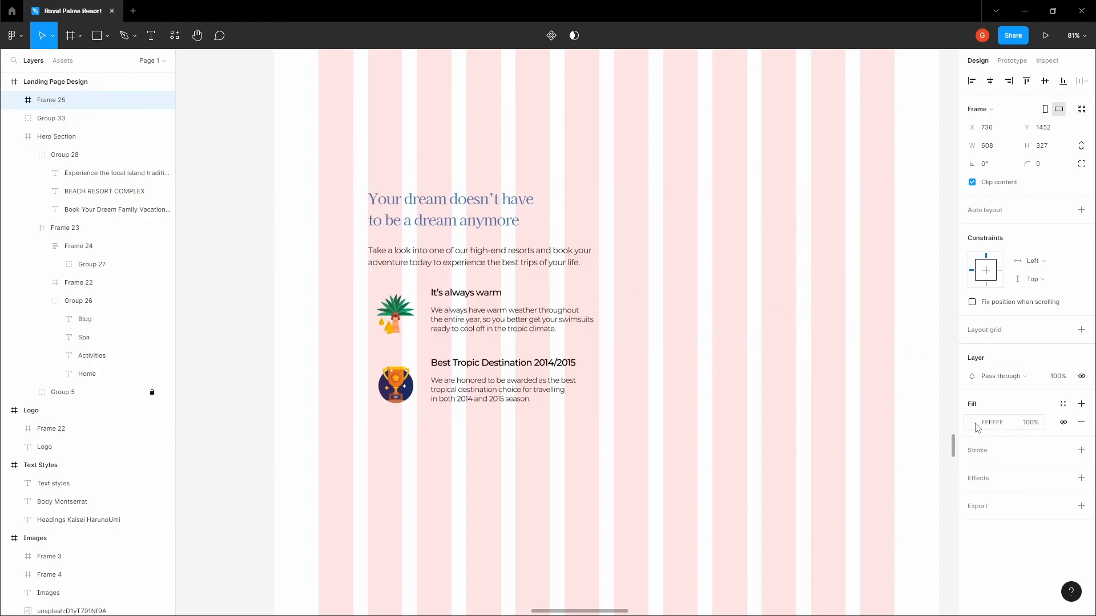
pyautogui.click(973, 422)
pyautogui.click(923, 335)
pyautogui.click(785, 365)
pyautogui.click(731, 297)
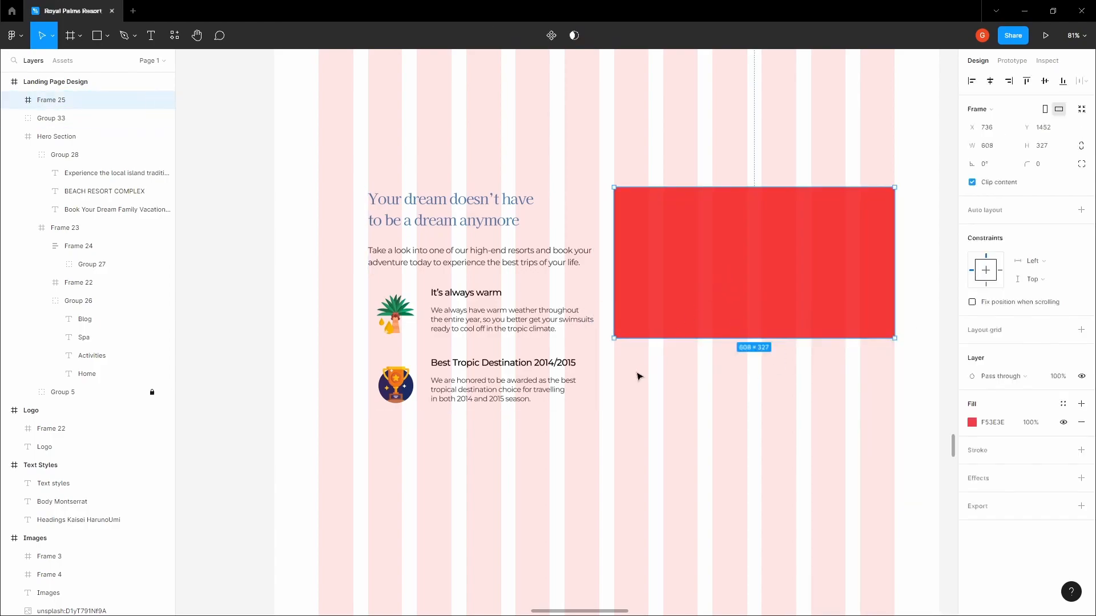
pyautogui.click(619, 360)
pyautogui.click(623, 334)
pyautogui.click(566, 365)
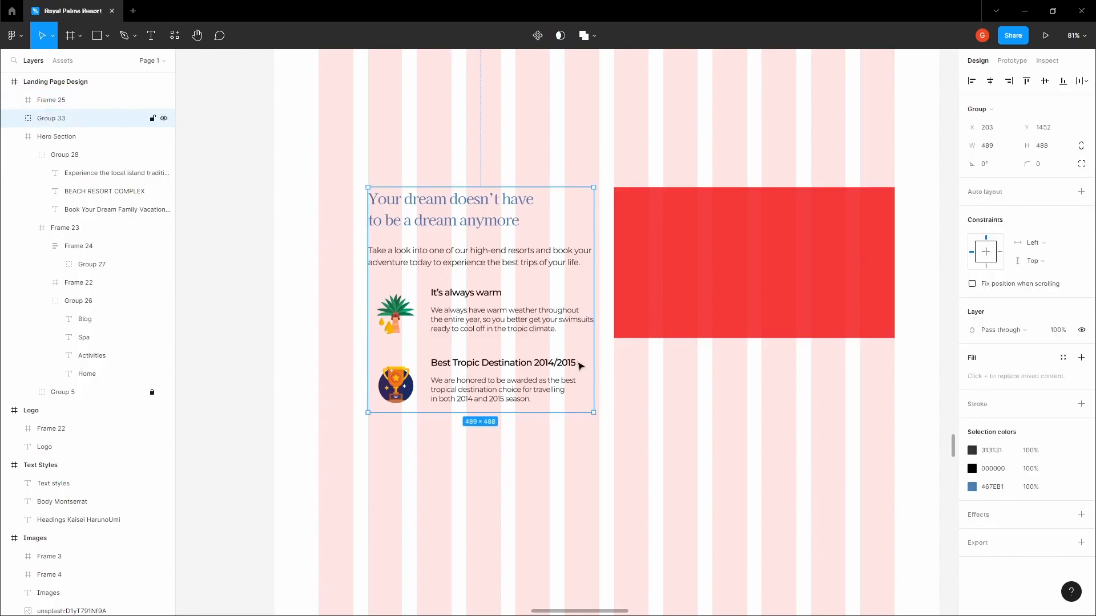
pyautogui.click(588, 350)
pyautogui.click(554, 358)
pyautogui.scroll(5, 620, 356)
# Draw a small frame beneath the red placeholder and adjust its height
pyautogui.press('f')
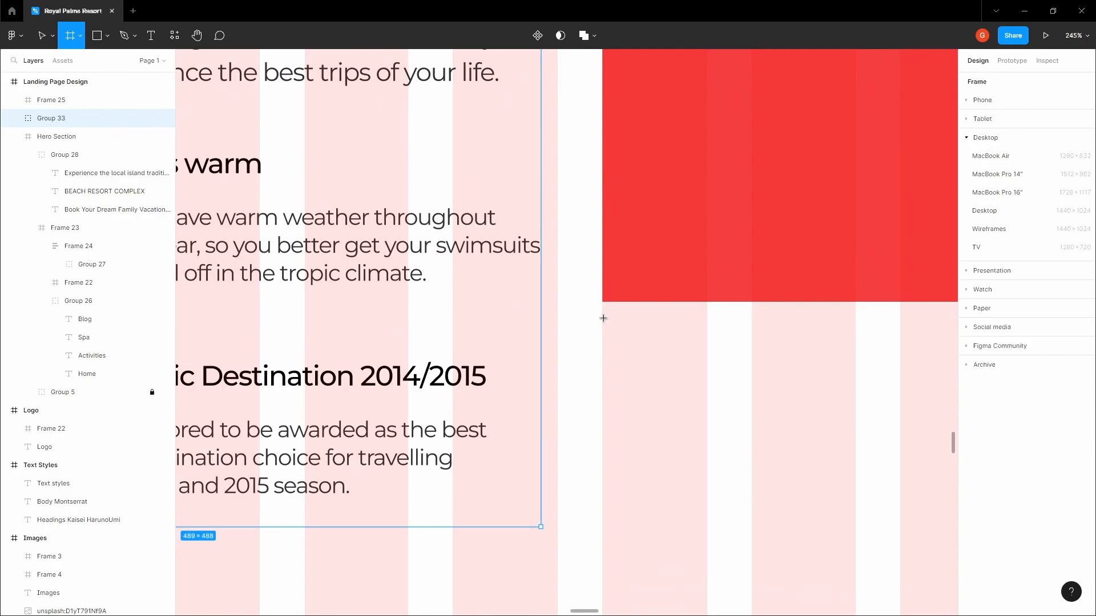
pyautogui.moveTo(602, 318)
pyautogui.mouseDown()
pyautogui.moveTo(717, 504)
pyautogui.moveTo(751, 536)
pyautogui.moveTo(758, 500)
pyautogui.mouseUp()
pyautogui.moveTo(645, 500); pyautogui.dragTo(648, 531)
pyautogui.scroll(-5, 646, 528)
pyautogui.press('alt')
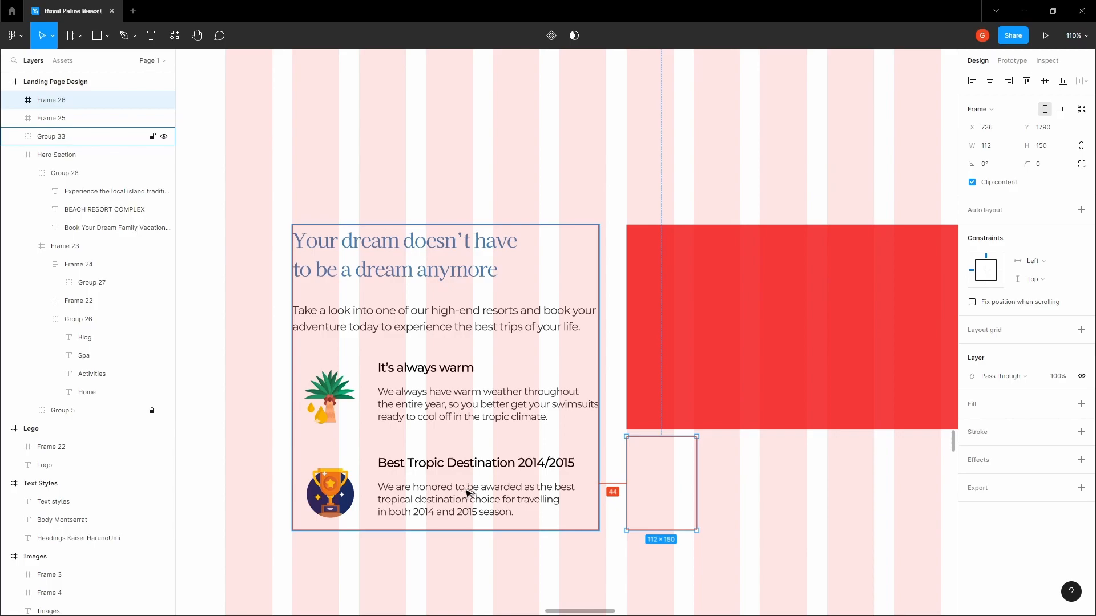
pyautogui.scroll(9, 656, 443)
pyautogui.moveTo(654, 421); pyautogui.dragTo(656, 434)
pyautogui.scroll(4, 675, 437)
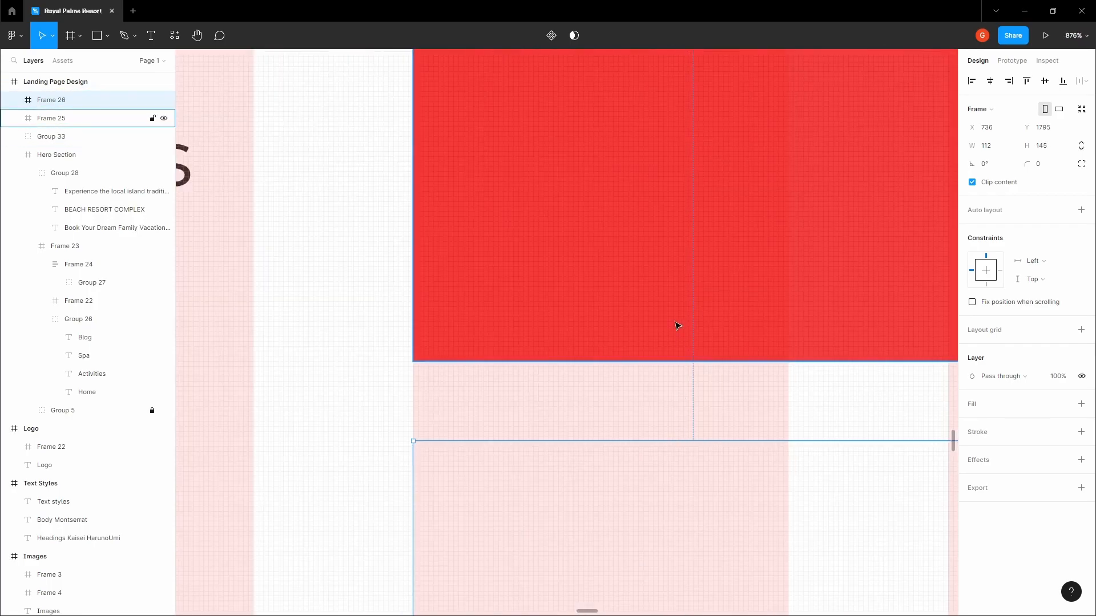
pyautogui.scroll(-10, 675, 325)
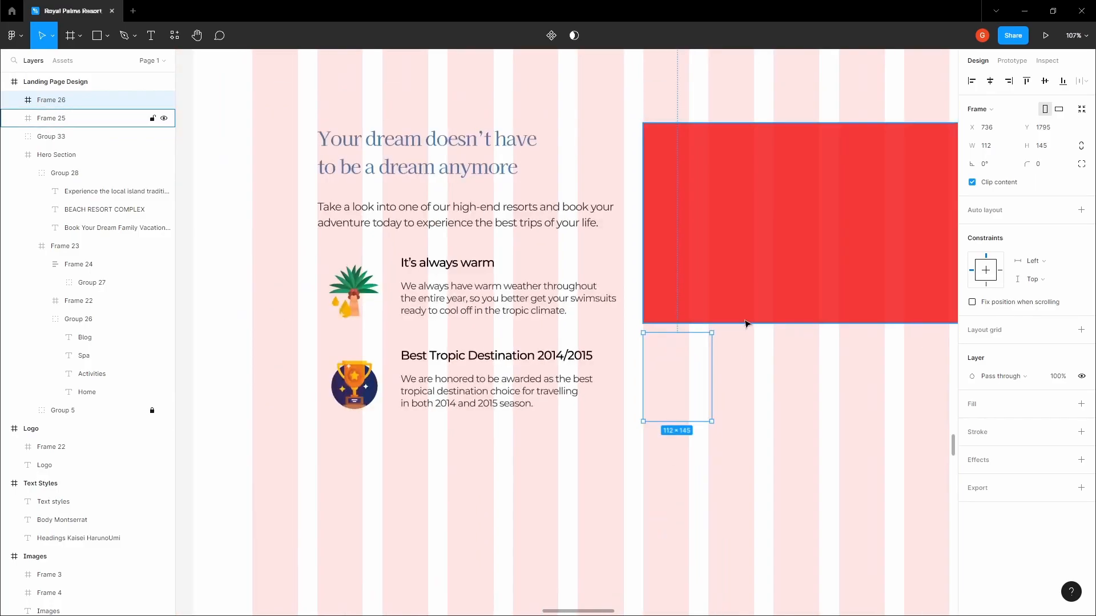
pyautogui.press('space')
pyautogui.moveTo(755, 355); pyautogui.dragTo(526, 335)
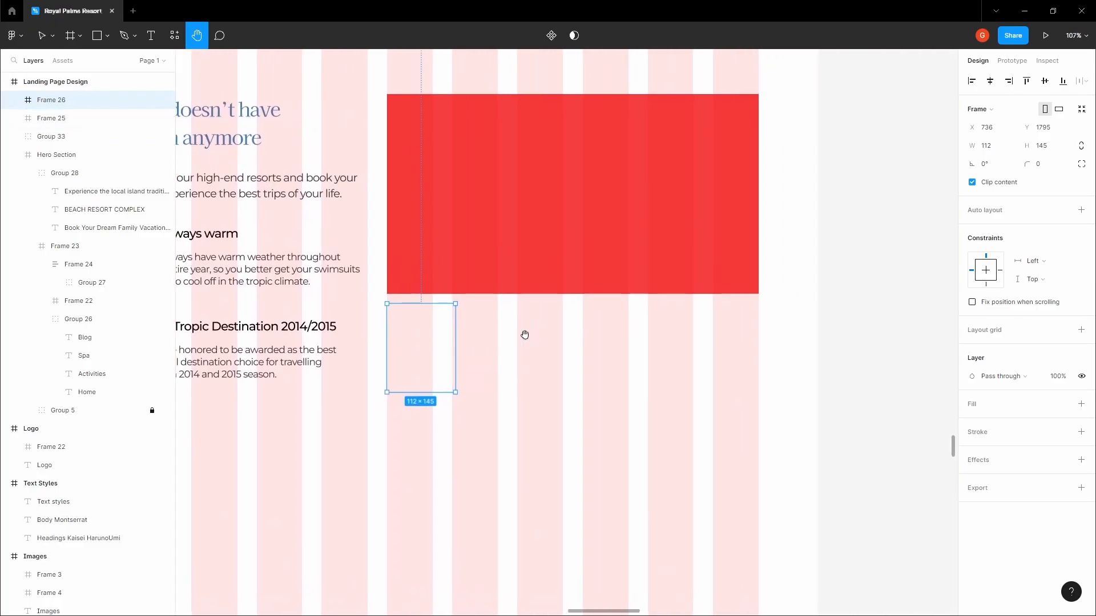
# Set the frame's width to 608/4, then reduce it to 136
pyautogui.moveTo(456, 342); pyautogui.dragTo(758, 341)
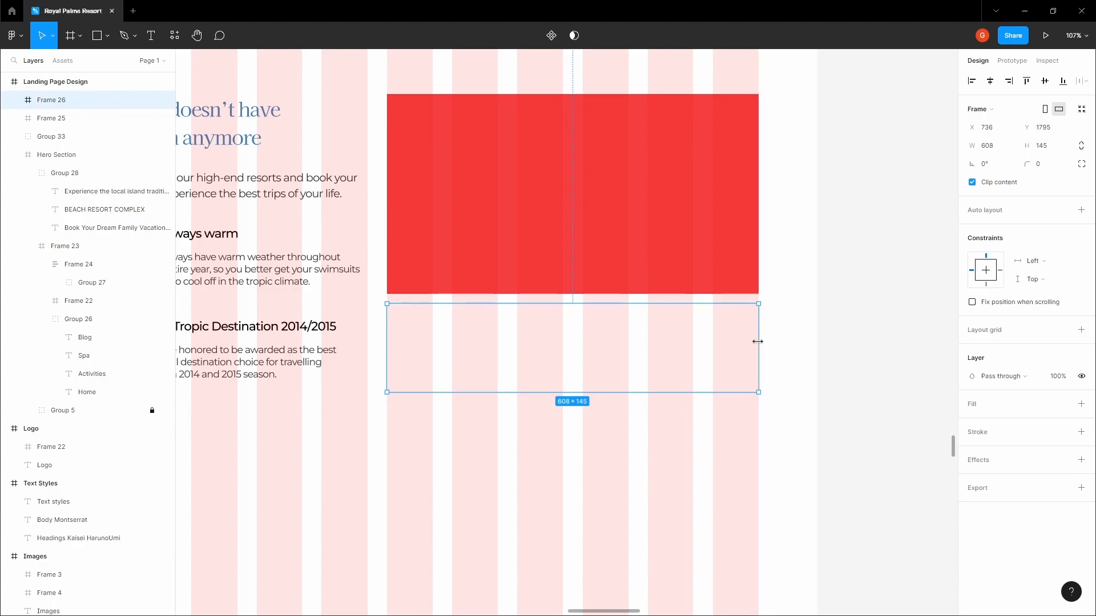
pyautogui.click(1000, 148)
pyautogui.write('/4')
pyautogui.press('Return')
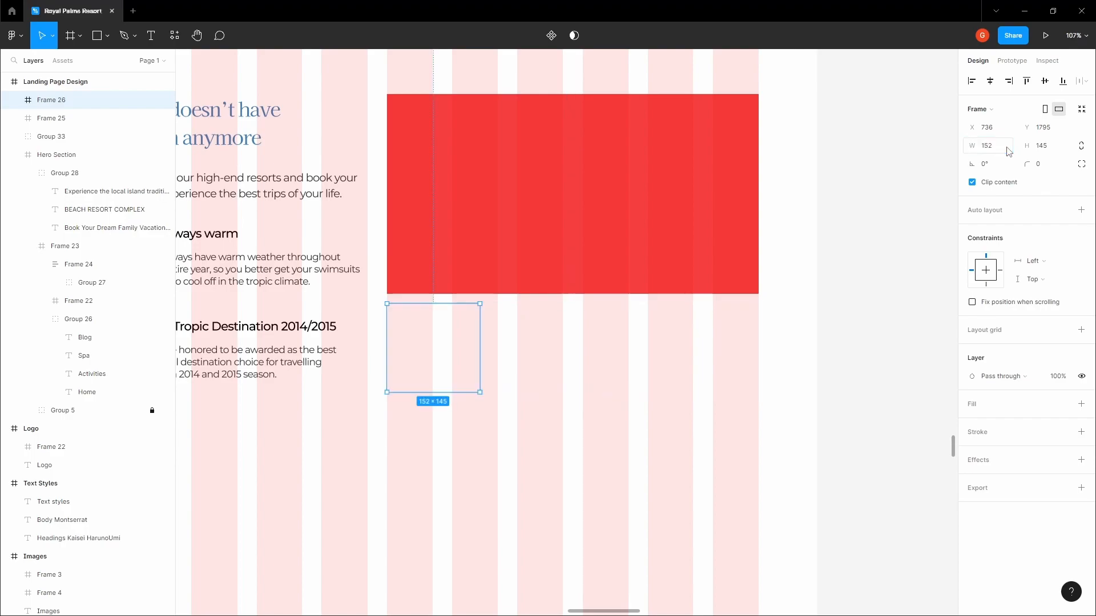
pyautogui.click(1006, 149)
pyautogui.press('Return')
# Duplicate the frame into a row of four and distribute them evenly horizontally
pyautogui.keyDown('alt'); pyautogui.moveTo(463, 344); pyautogui.dragTo(538, 338); pyautogui.keyUp('alt')
pyautogui.keyDown('alt'); pyautogui.moveTo(536, 338); pyautogui.dragTo(624, 335); pyautogui.keyUp('alt')
pyautogui.click(455, 338)
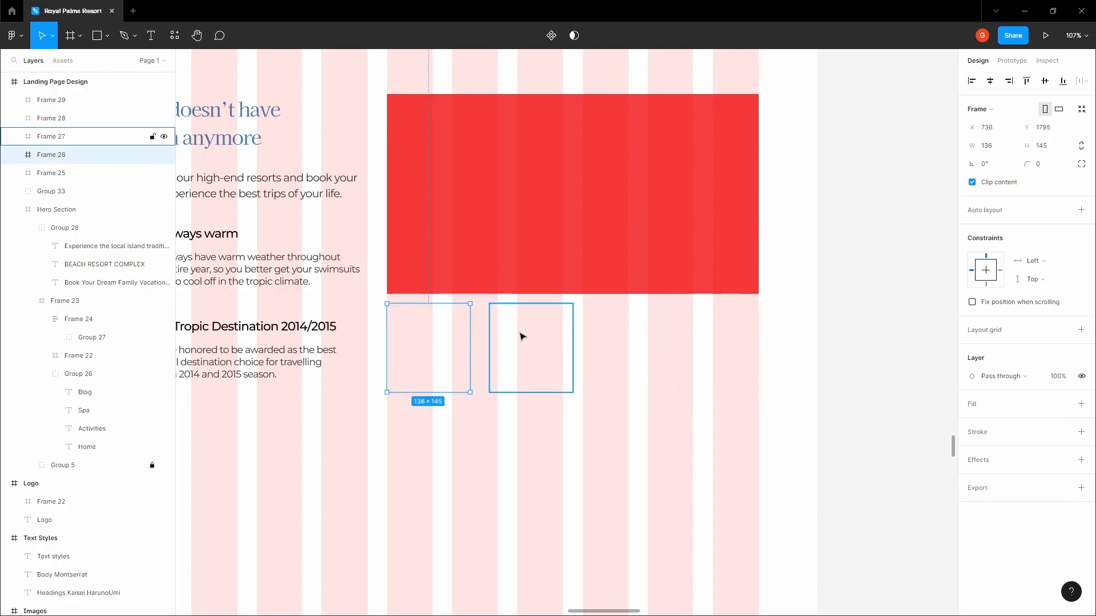
pyautogui.keyDown('shift'); pyautogui.click(525, 335); pyautogui.keyUp('shift')
pyautogui.keyDown('shift'); pyautogui.click(622, 341); pyautogui.keyUp('shift')
pyautogui.keyDown('shift'); pyautogui.click(722, 344); pyautogui.keyUp('shift')
pyautogui.click(1083, 81)
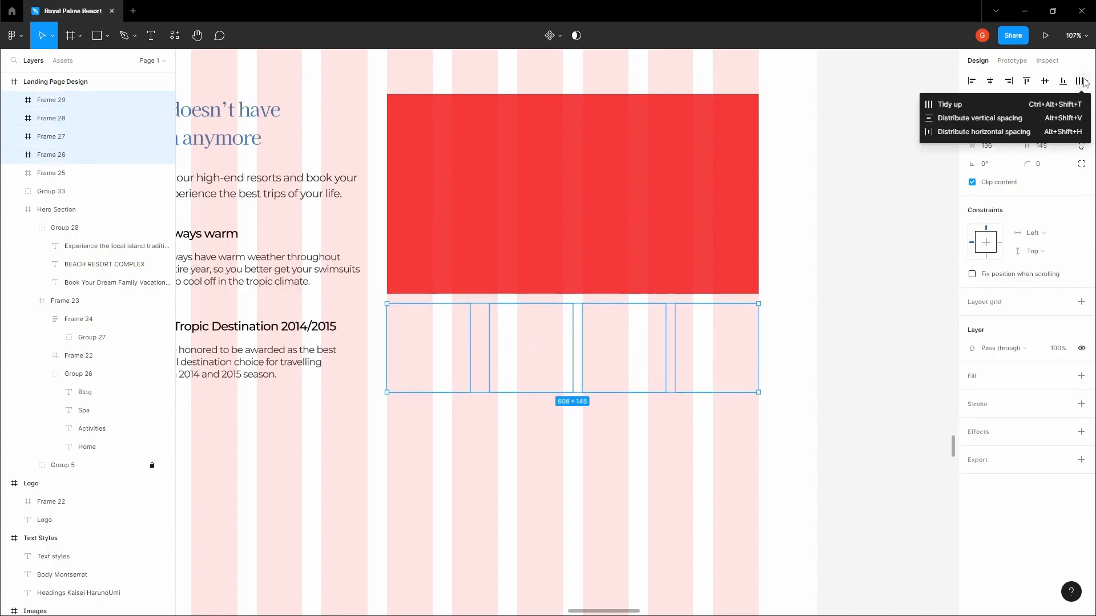
pyautogui.click(1012, 132)
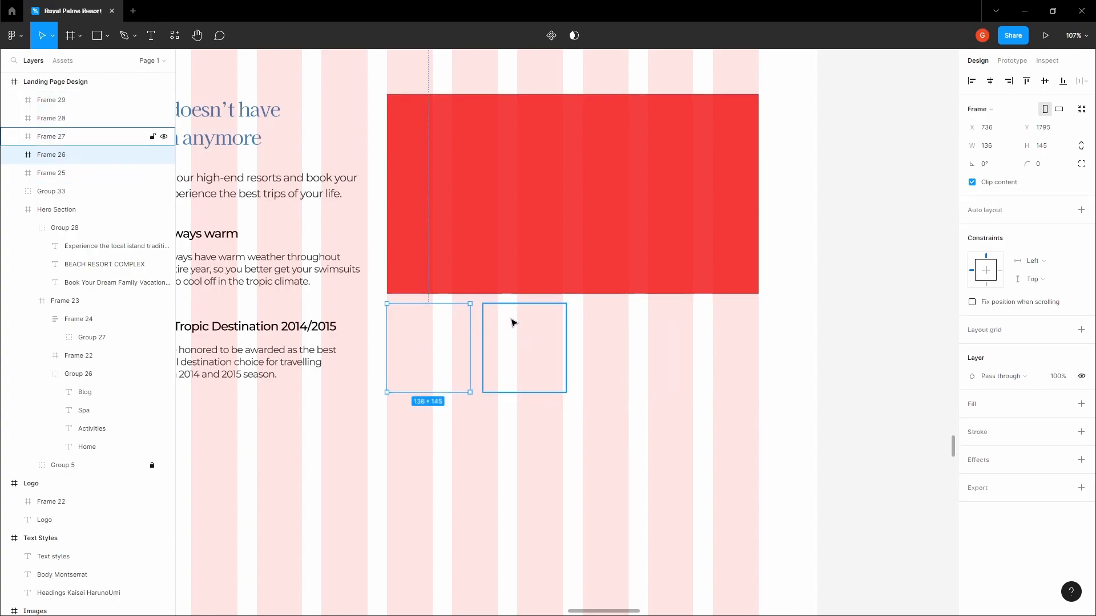
# Set the four frames' width to 137 and re-apply even horizontal spacing
pyautogui.click(1005, 148)
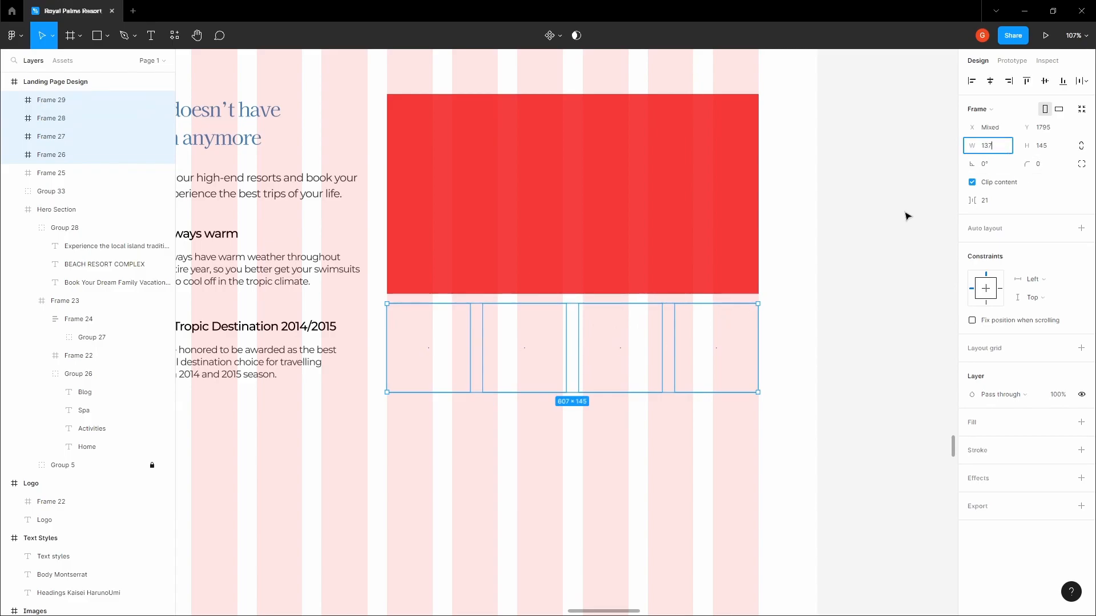
pyautogui.press('Return')
pyautogui.click(779, 300)
pyautogui.click(743, 315)
pyautogui.scroll(5, 744, 314)
pyautogui.scroll(-5, 754, 314)
pyautogui.keyDown('shift'); pyautogui.click(621, 343); pyautogui.keyUp('shift')
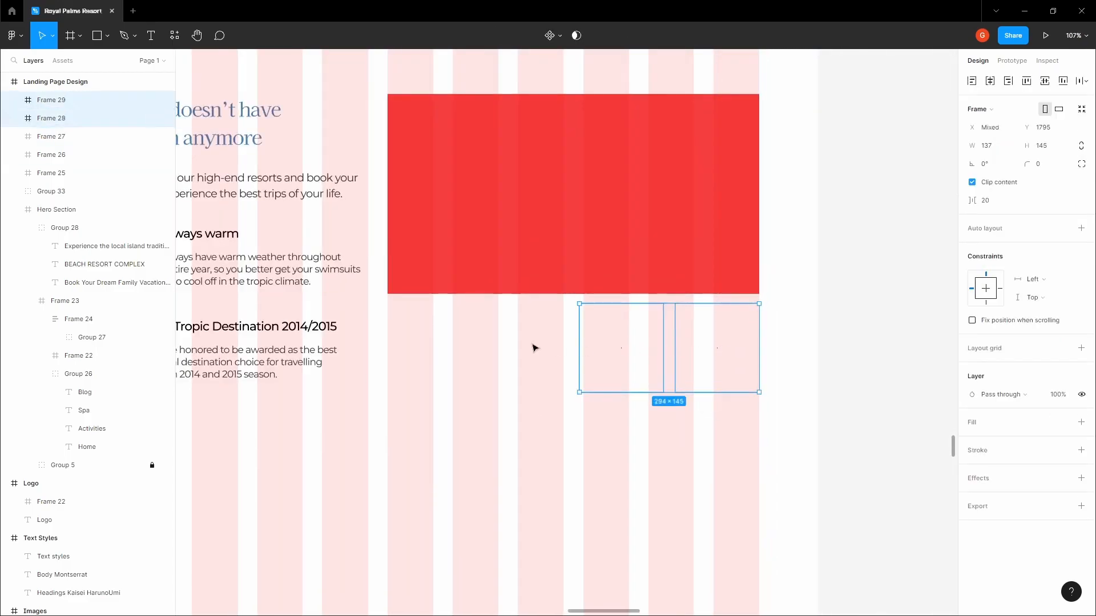
pyautogui.keyDown('shift'); pyautogui.click(554, 349); pyautogui.keyUp('shift')
pyautogui.keyDown('shift'); pyautogui.click(434, 348); pyautogui.keyUp('shift')
pyautogui.click(1086, 81)
pyautogui.click(1017, 134)
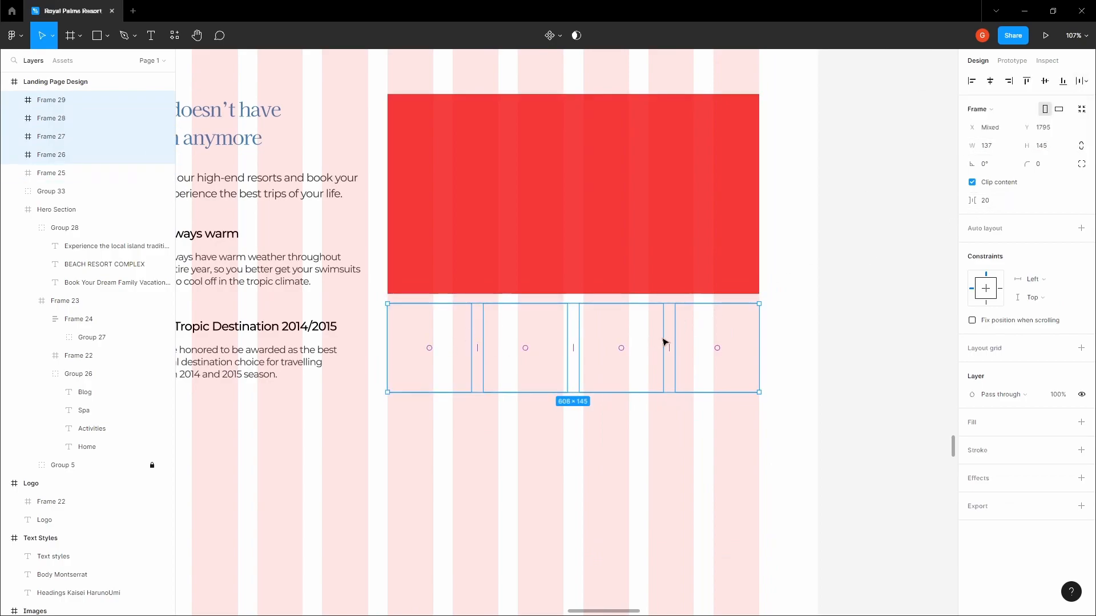
# Check the gap below the placeholder and set all four thumbnails to width 139
pyautogui.press('alt')
pyautogui.click(469, 332)
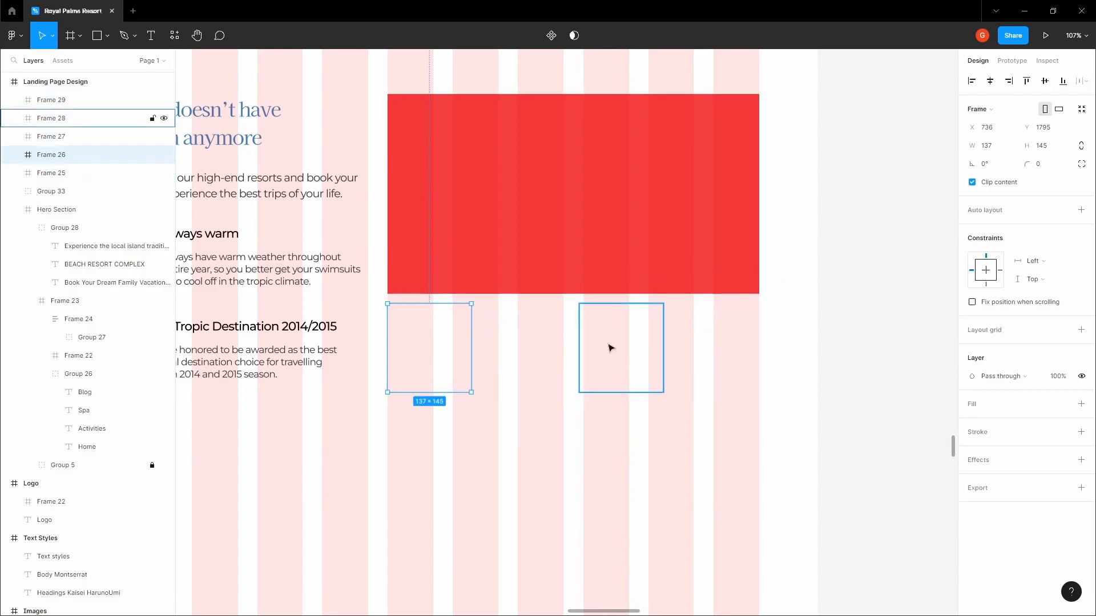
pyautogui.keyDown('shift'); pyautogui.click(531, 348); pyautogui.keyUp('shift')
pyautogui.keyDown('shift'); pyautogui.click(608, 341); pyautogui.keyUp('shift')
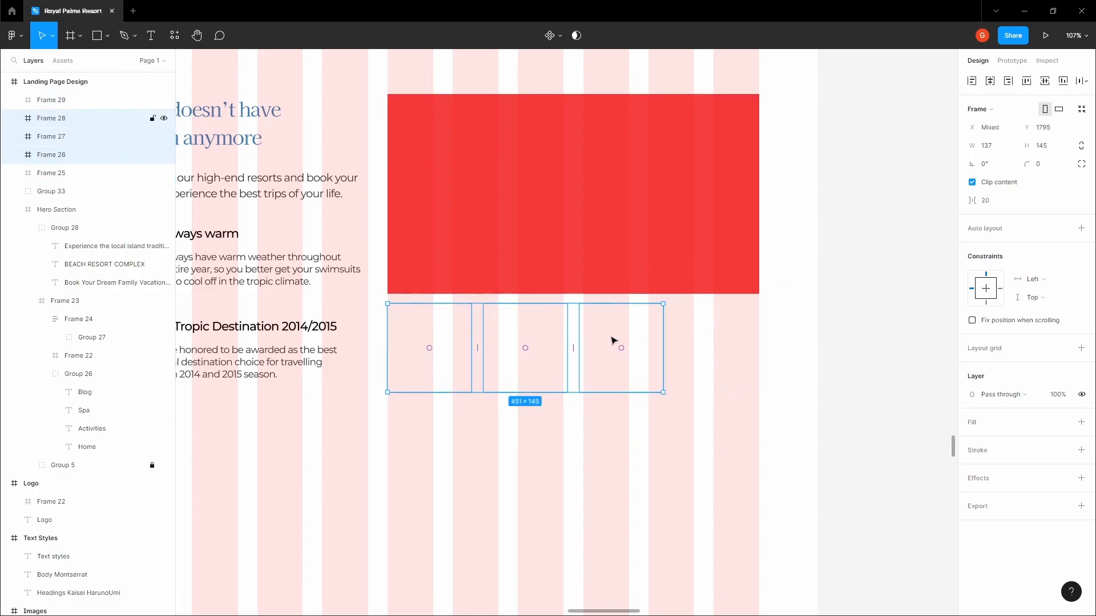
pyautogui.keyDown('shift'); pyautogui.click(717, 345); pyautogui.keyUp('shift')
pyautogui.click(1007, 147)
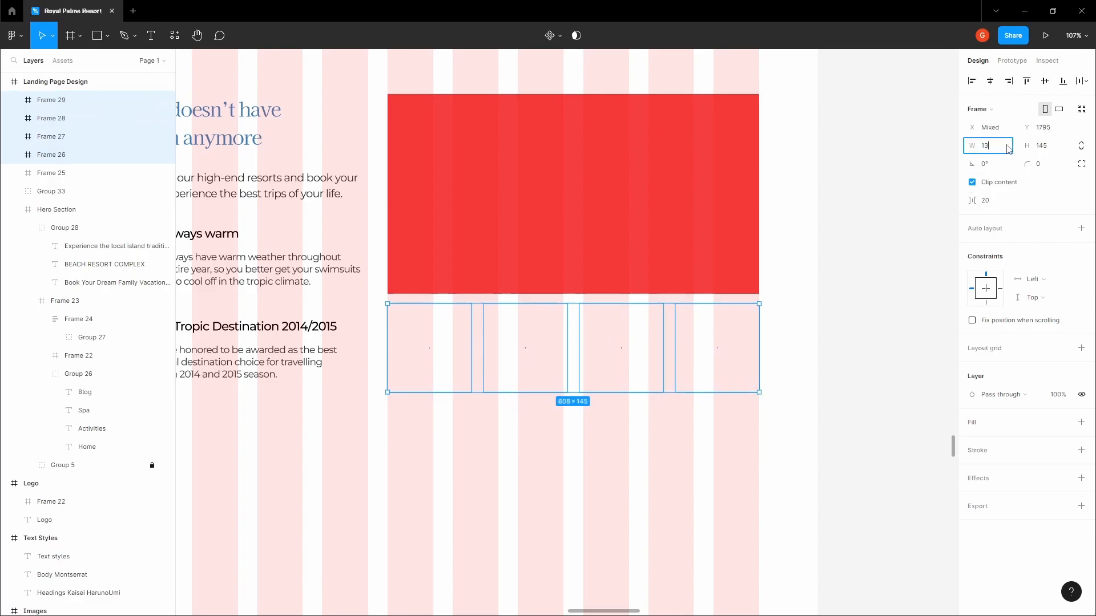
pyautogui.write('139')
pyautogui.click(722, 340)
# Space the four 139-wide thumbnails evenly across the placeholder's width
pyautogui.scroll(5, 722, 340)
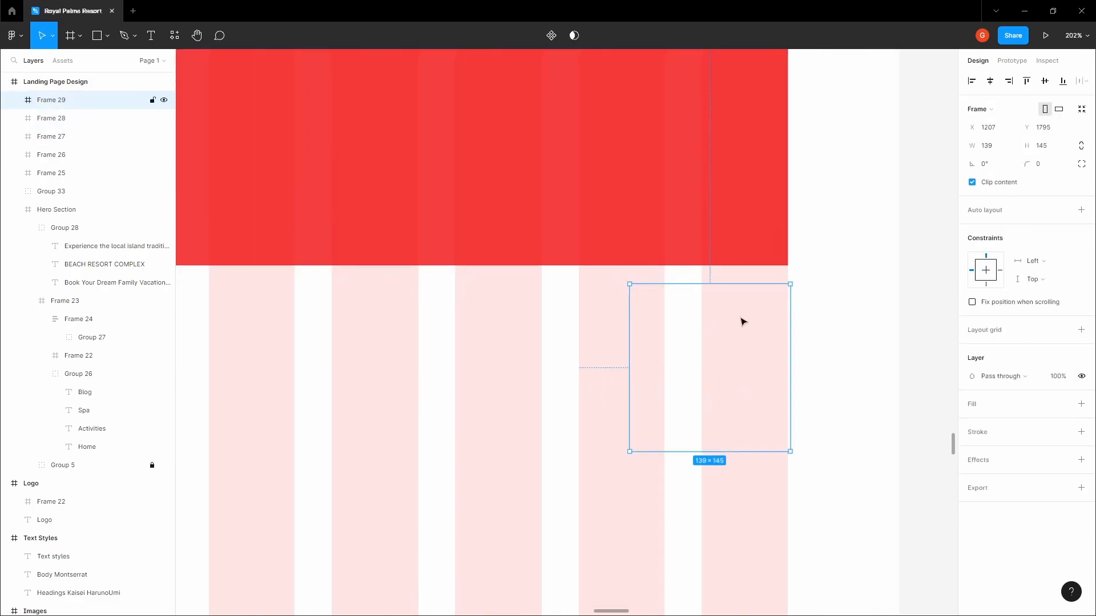
pyautogui.scroll(-6, 733, 324)
pyautogui.click(447, 340)
pyautogui.keyDown('shift'); pyautogui.click(537, 342); pyautogui.keyUp('shift')
pyautogui.keyDown('shift'); pyautogui.click(619, 340); pyautogui.keyUp('shift')
pyautogui.keyDown('shift'); pyautogui.click(698, 342); pyautogui.keyUp('shift')
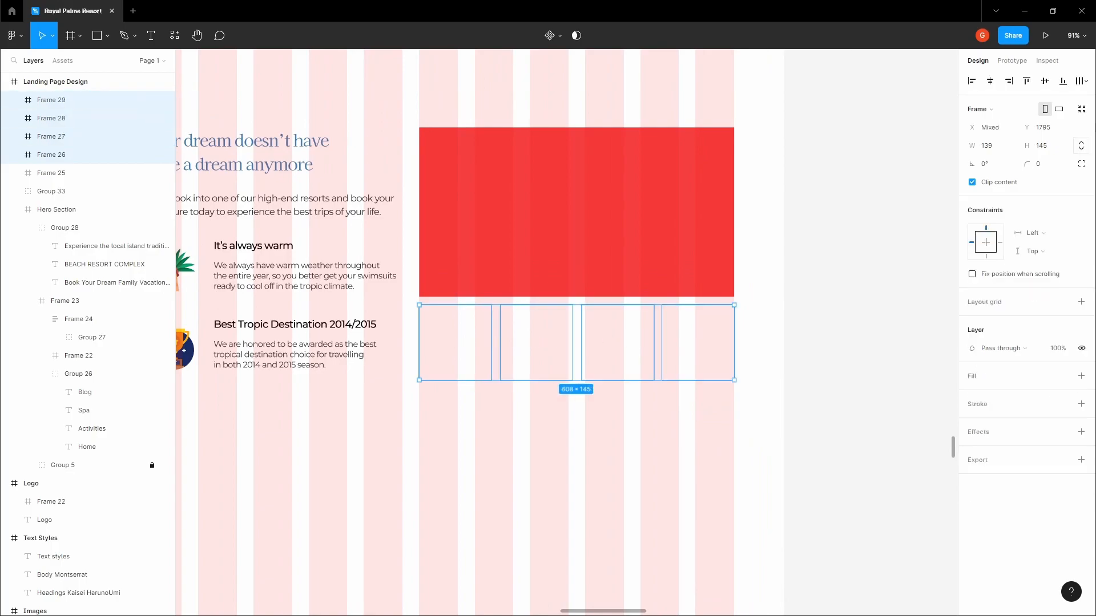
pyautogui.click(1082, 81)
pyautogui.click(1021, 136)
pyautogui.scroll(5, 723, 324)
pyautogui.scroll(-5, 723, 325)
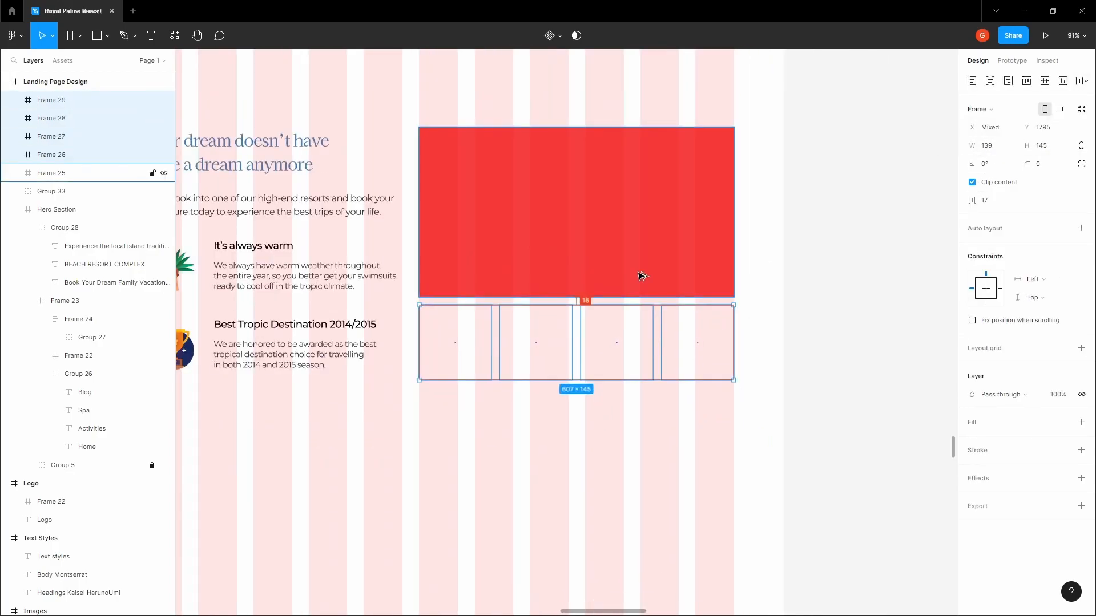
pyautogui.click(487, 334)
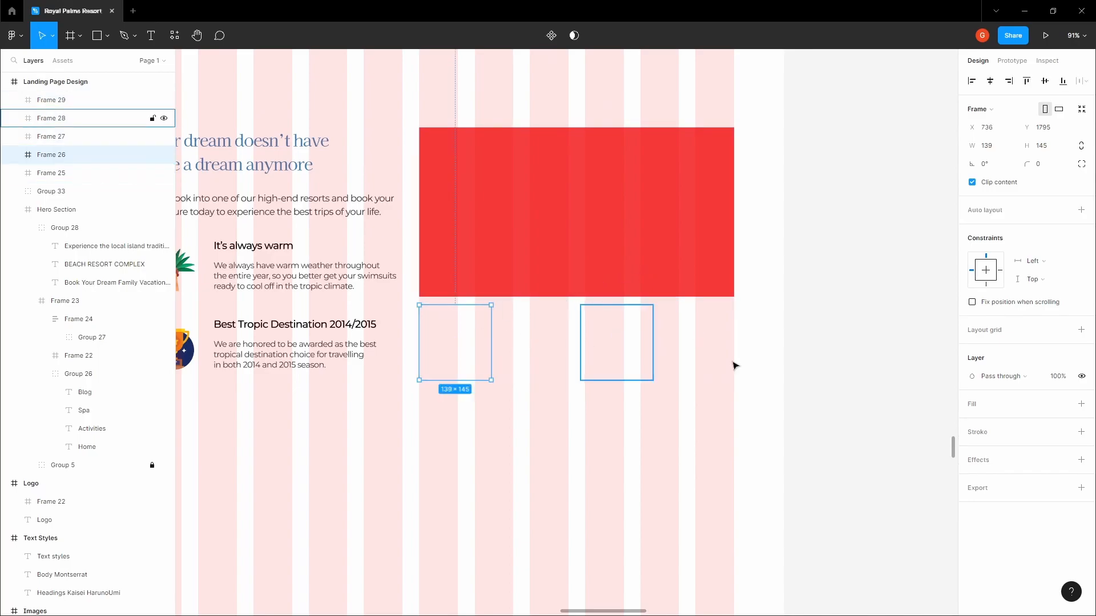
# Select a resort photo in the Images frame and copy it
pyautogui.click(752, 350)
pyautogui.press('space')
pyautogui.moveTo(592, 269); pyautogui.dragTo(602, 363)
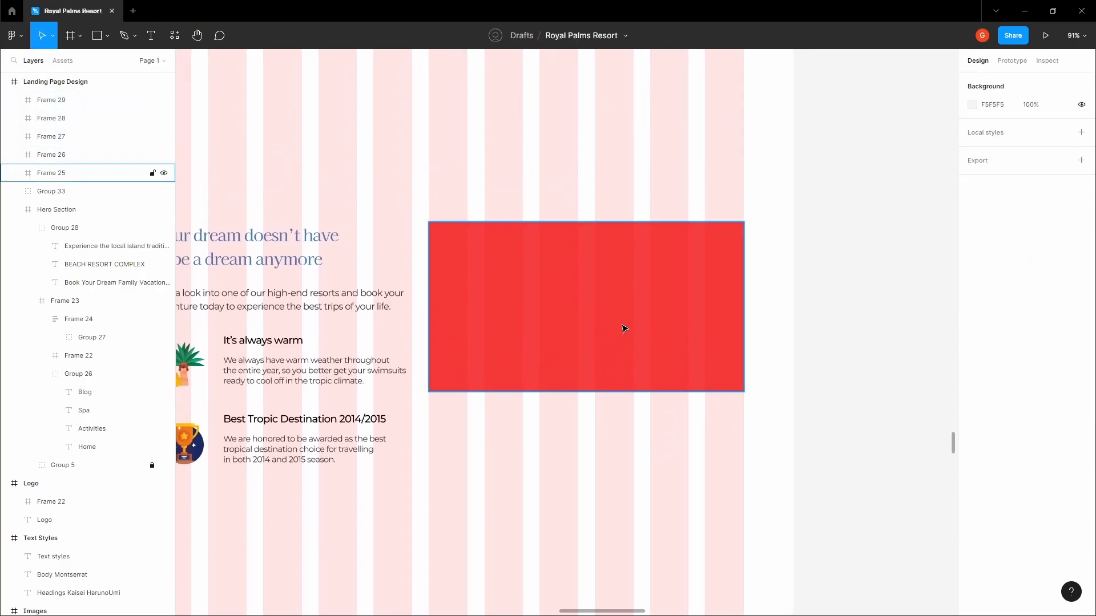
pyautogui.press('space')
pyautogui.moveTo(607, 190); pyautogui.dragTo(607, 293)
pyautogui.scroll(-5, 607, 296)
pyautogui.scroll(-3, 621, 239)
pyautogui.moveTo(634, 100); pyautogui.dragTo(557, 445)
pyautogui.scroll(-1, 585, 307)
pyautogui.moveTo(520, 53); pyautogui.dragTo(591, 509)
pyautogui.click(556, 240)
pyautogui.click(436, 316)
pyautogui.press('space')
# Paste the resort photo into the landing page and shrink it near the section
pyautogui.moveTo(435, 320); pyautogui.dragTo(452, 63)
pyautogui.moveTo(608, 377); pyautogui.dragTo(594, 186)
pyautogui.moveTo(596, 411); pyautogui.dragTo(616, 213)
pyautogui.click(621, 383)
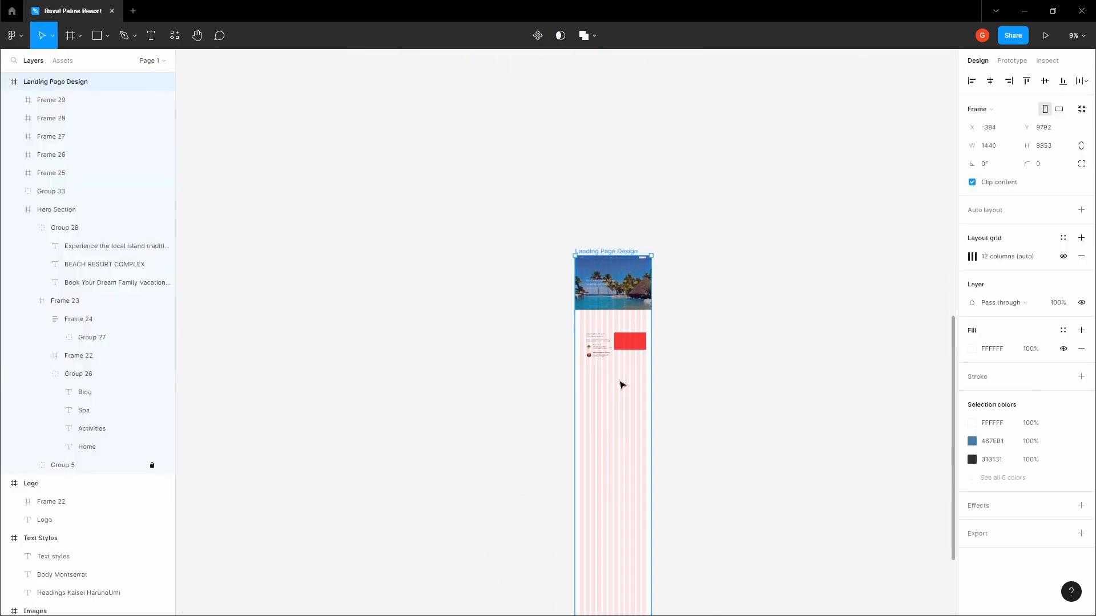
pyautogui.scroll(5, 621, 384)
pyautogui.hotkey('ctrl', 'v')
pyautogui.moveTo(622, 384); pyautogui.dragTo(606, 400)
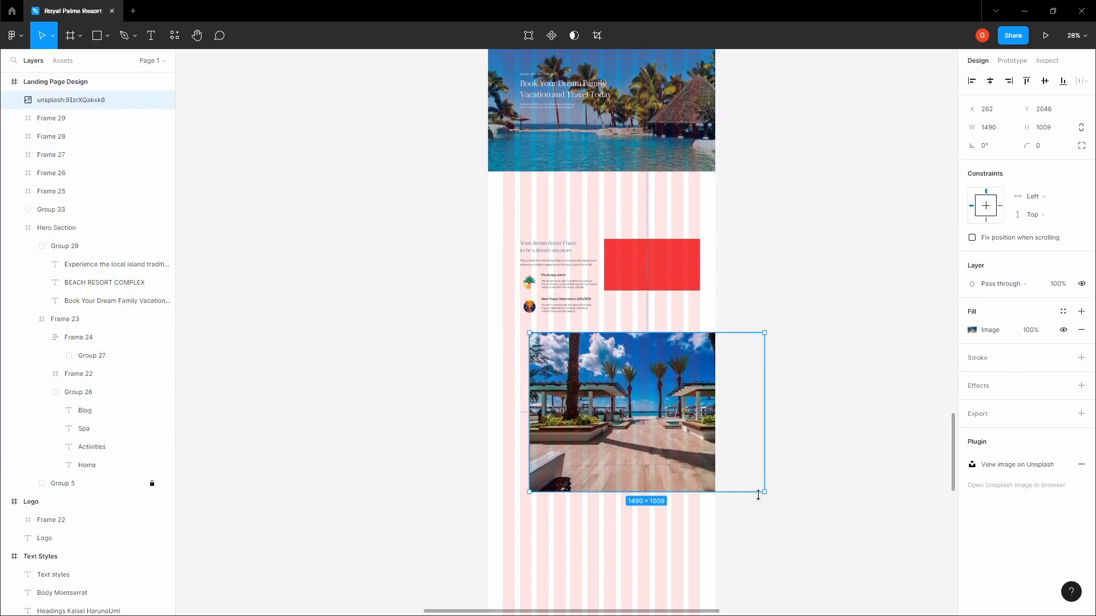
pyautogui.moveTo(765, 492); pyautogui.dragTo(587, 278)
pyautogui.press('Escape')
pyautogui.press('space')
# Remove the red fill from the placeholder frame, Frame 25
pyautogui.scroll(4, 587, 279)
pyautogui.scroll(1, 587, 279)
pyautogui.click(569, 272)
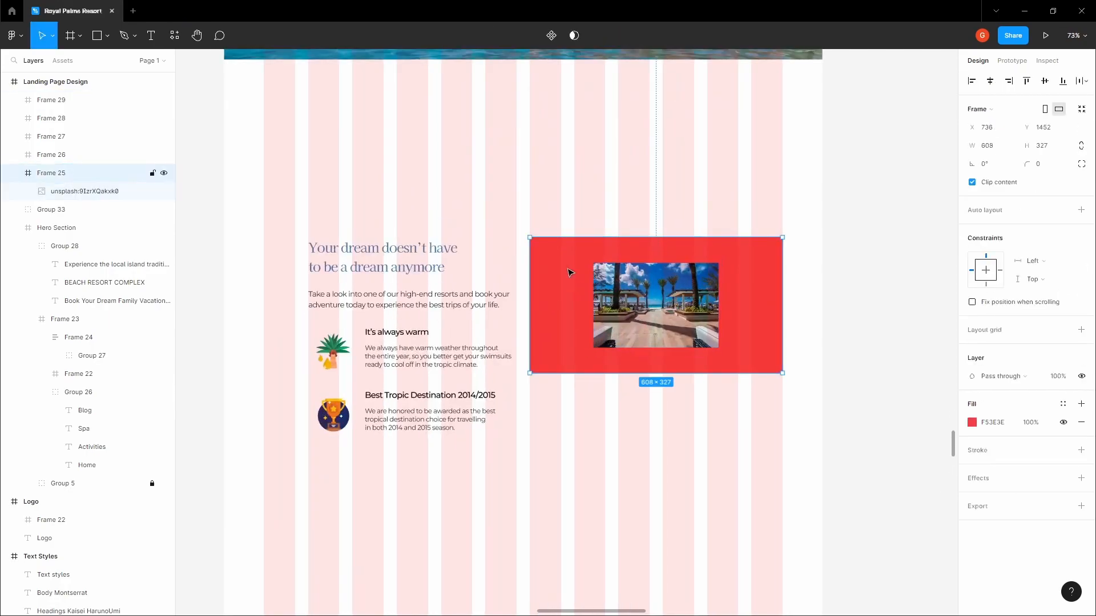
pyautogui.click(1083, 423)
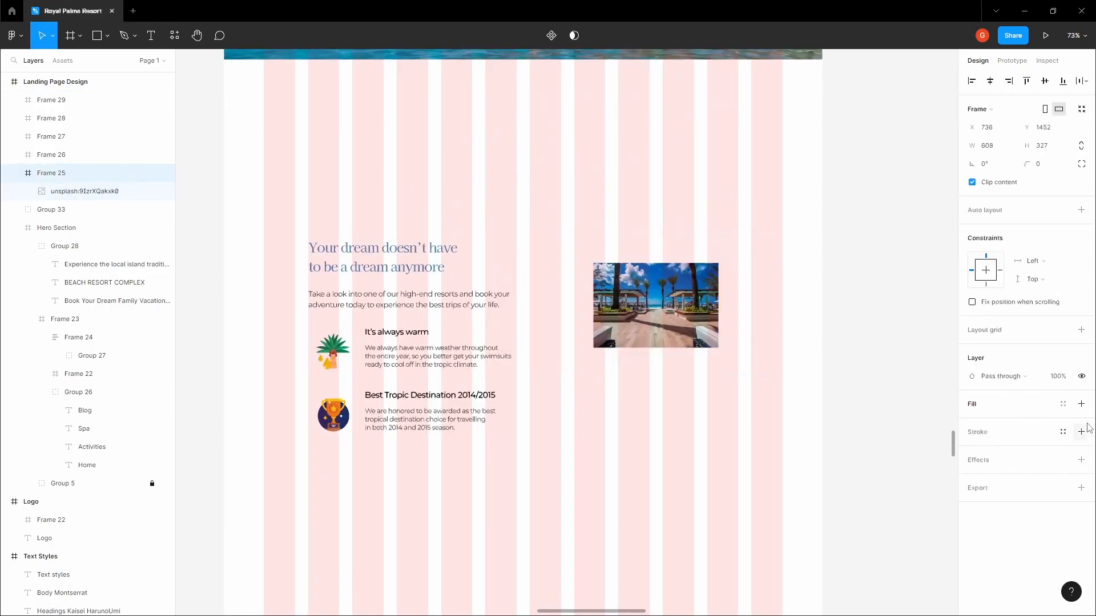
# Center the photo in the frame and stretch it to the frame's height and nearly full width
pyautogui.click(657, 313)
pyautogui.click(990, 81)
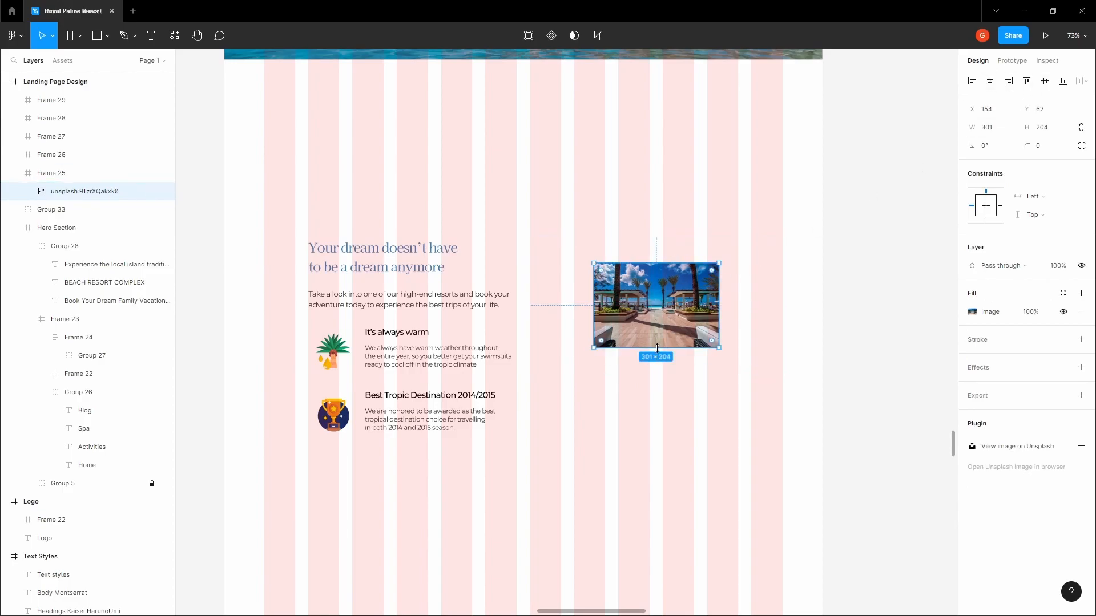
pyautogui.moveTo(658, 347); pyautogui.dragTo(658, 374)
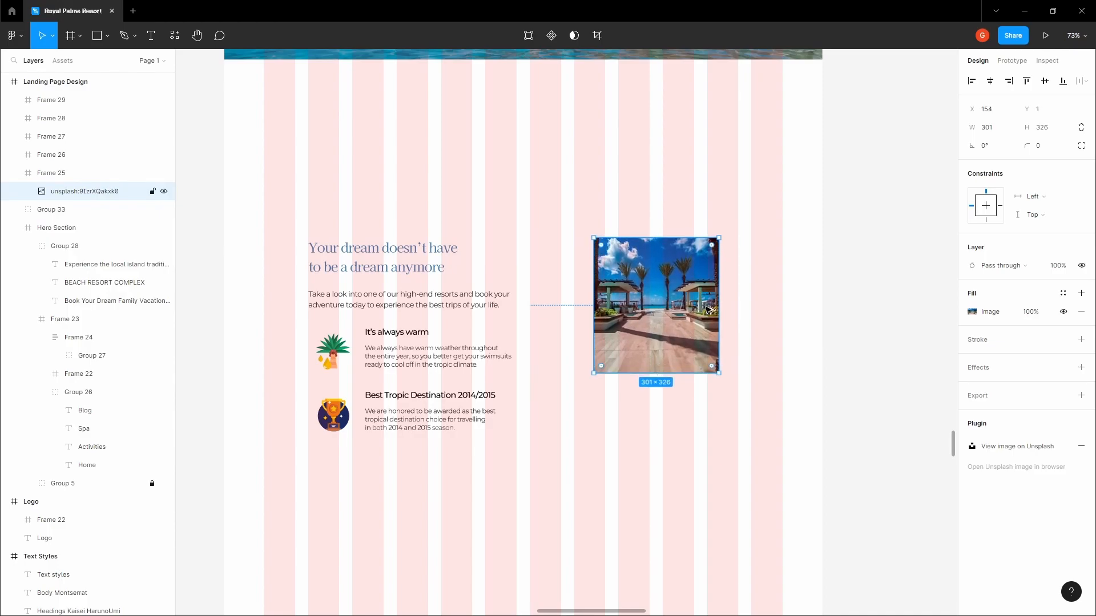
pyautogui.moveTo(720, 294); pyautogui.dragTo(782, 296)
# Extend the photo's left edge so it fills the frame at 608×326
pyautogui.click(588, 337)
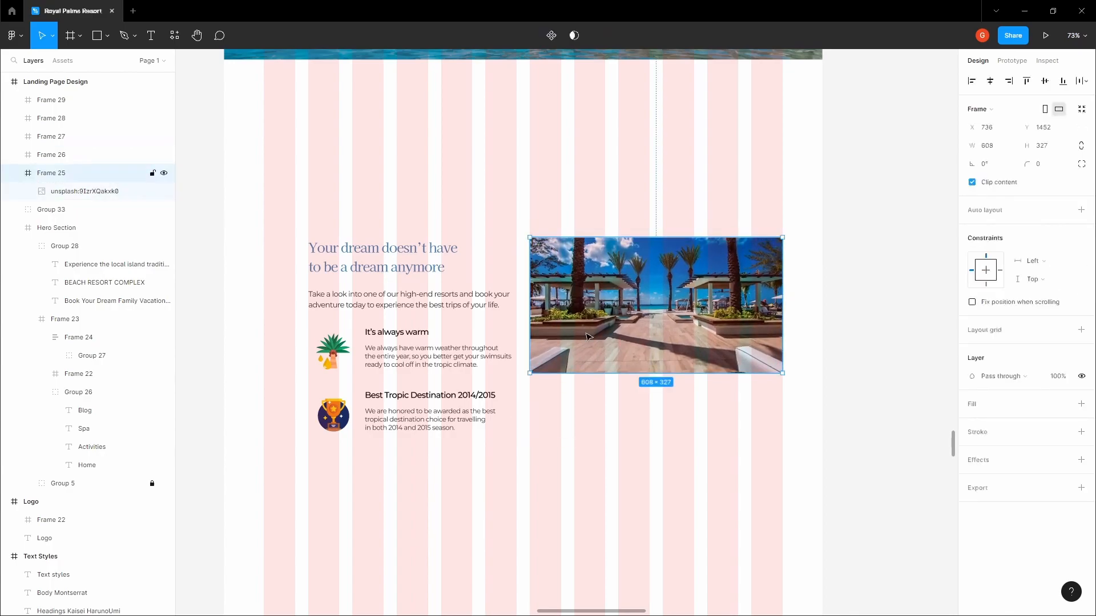
pyautogui.scroll(8, 532, 302)
pyautogui.doubleClick(541, 296)
pyautogui.scroll(5, 521, 291)
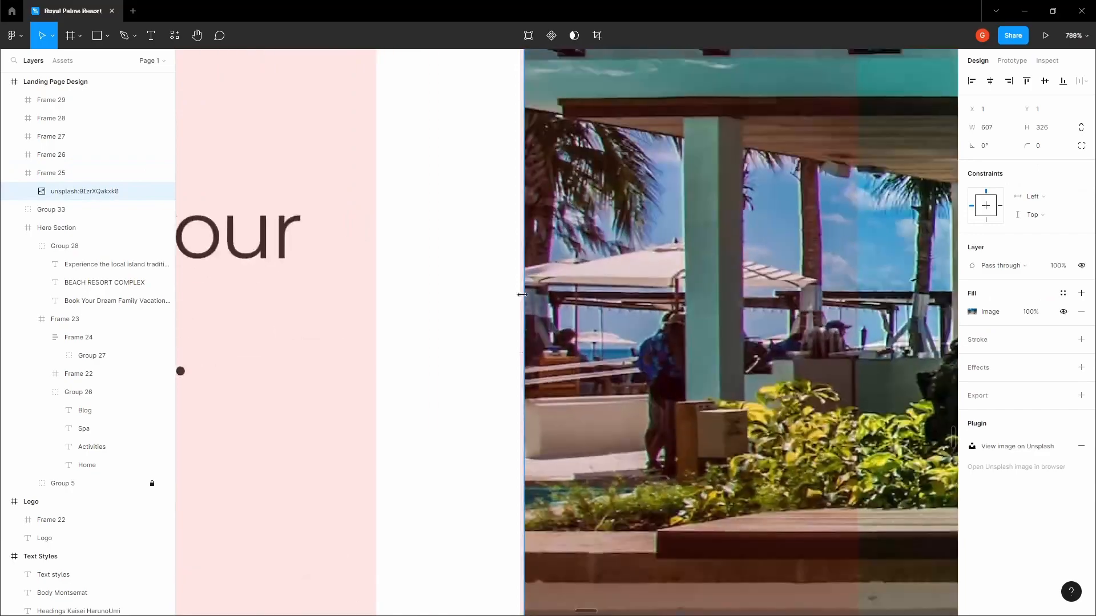
pyautogui.moveTo(523, 295); pyautogui.dragTo(519, 295)
pyautogui.scroll(-10, 523, 296)
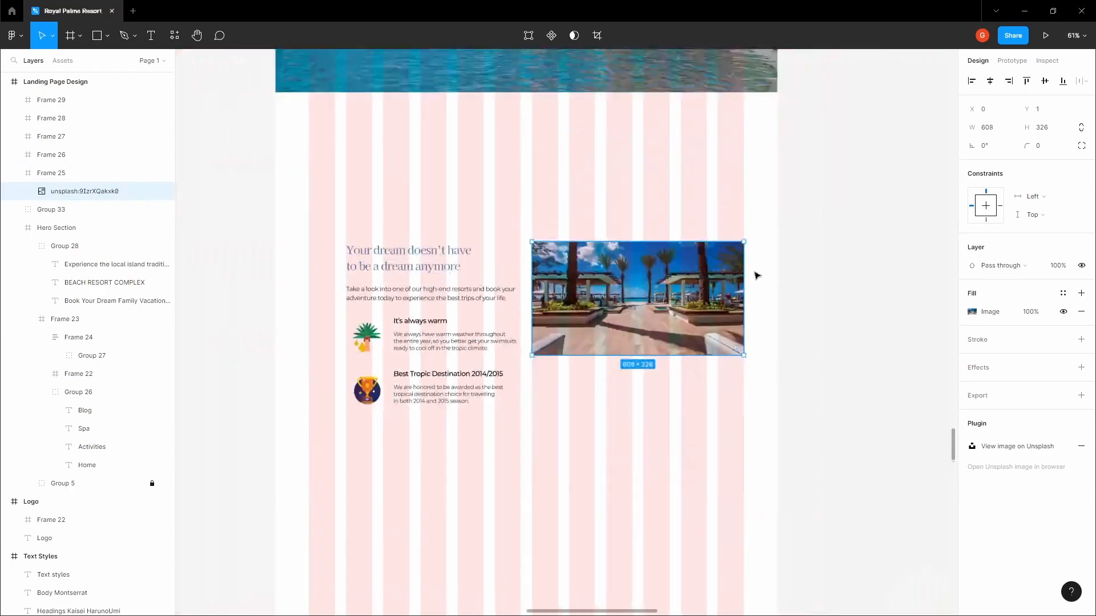
pyautogui.scroll(7, 753, 274)
pyautogui.scroll(3, 726, 230)
pyautogui.scroll(-8, 726, 228)
pyautogui.scroll(10, 605, 485)
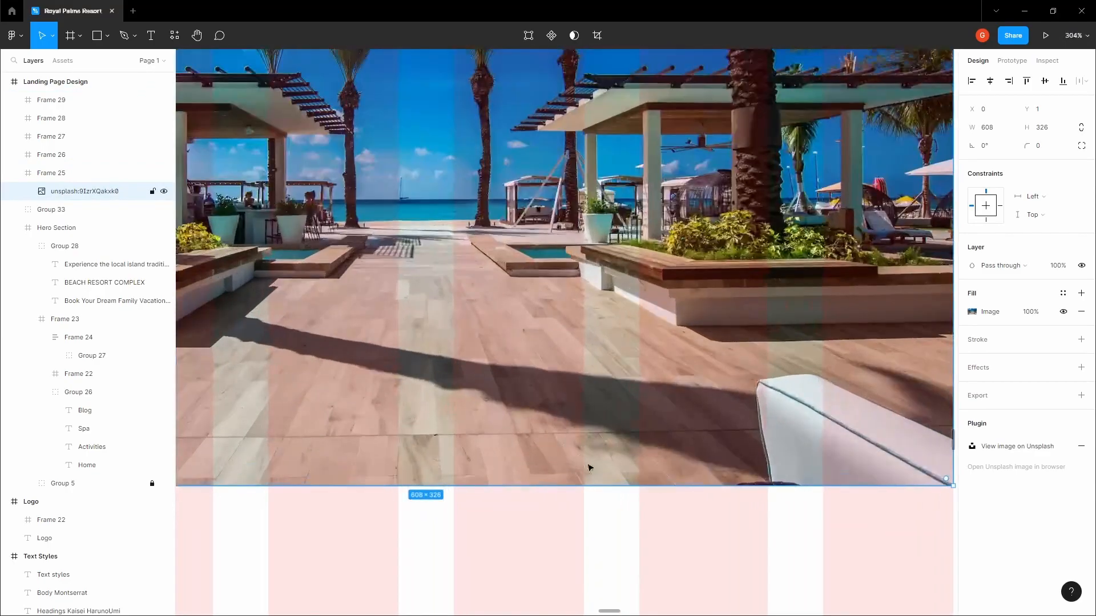
pyautogui.scroll(-10, 605, 486)
pyautogui.click(754, 443)
pyautogui.scroll(-1, 503, 394)
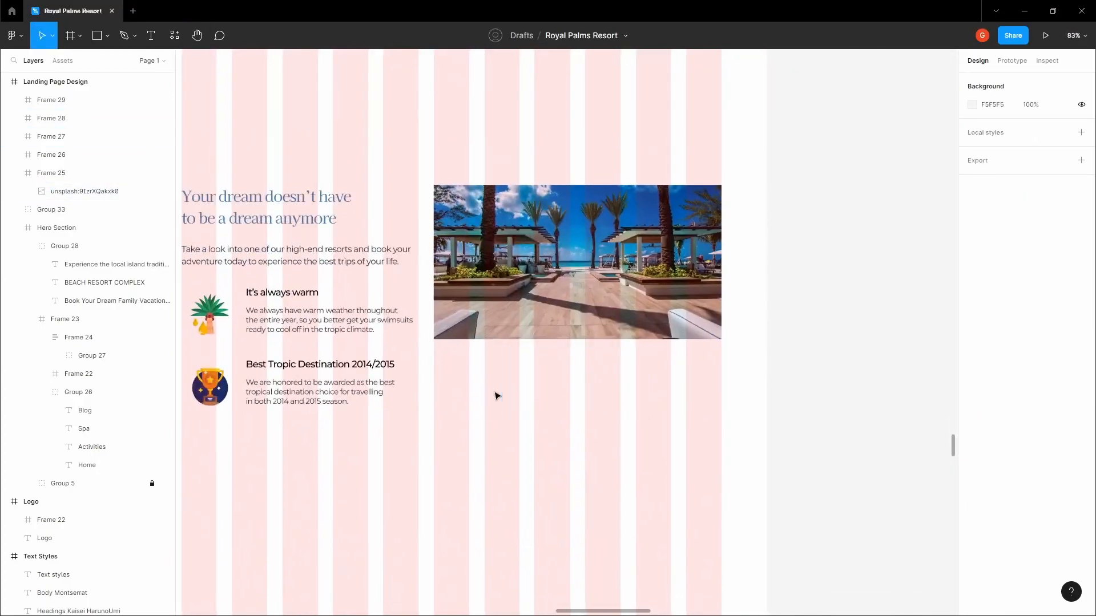
pyautogui.click(496, 394)
# Select the four resort photos on the Images board and copy them
pyautogui.keyDown('shift'); pyautogui.click(547, 383); pyautogui.keyUp('shift')
pyautogui.keyDown('shift'); pyautogui.click(616, 383); pyautogui.keyUp('shift')
pyautogui.keyDown('shift'); pyautogui.click(686, 379); pyautogui.keyUp('shift')
pyautogui.click(819, 357)
pyautogui.scroll(-5, 820, 356)
pyautogui.moveTo(822, 321); pyautogui.dragTo(753, 375)
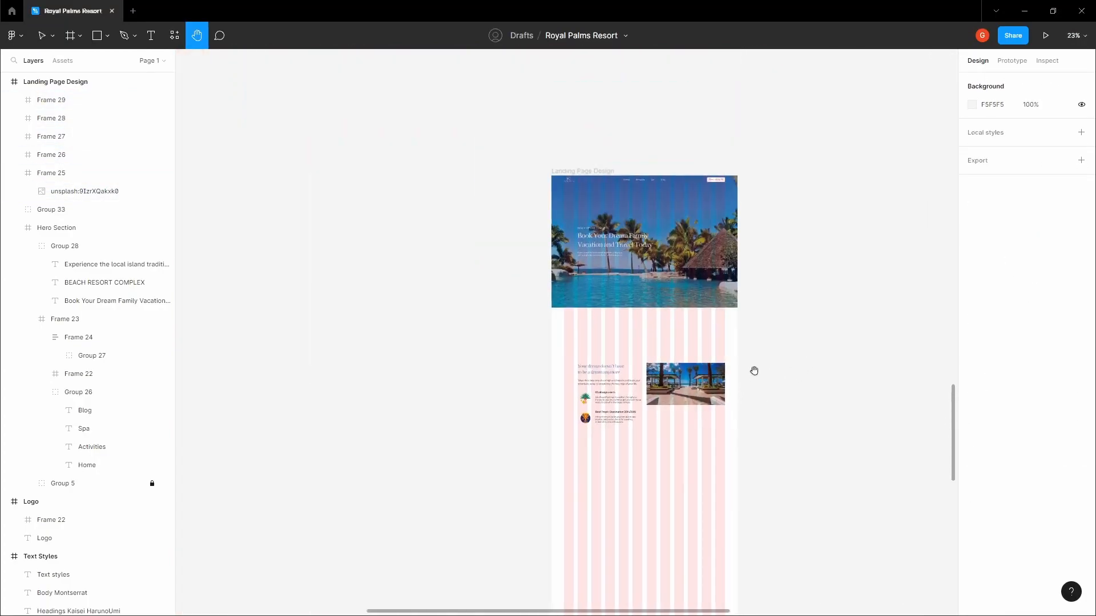
pyautogui.scroll(-3, 755, 372)
pyautogui.moveTo(782, 238); pyautogui.dragTo(621, 468)
pyautogui.scroll(-2, 622, 469)
pyautogui.moveTo(605, 223); pyautogui.dragTo(567, 459)
pyautogui.scroll(3, 492, 302)
pyautogui.moveTo(492, 285); pyautogui.dragTo(458, 382)
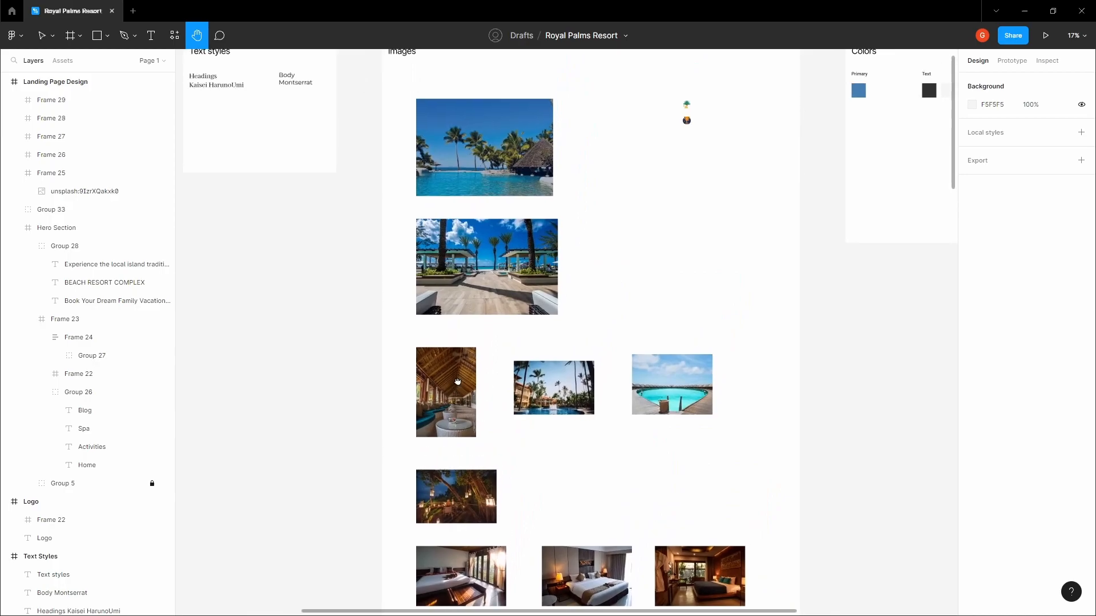
pyautogui.scroll(-2, 455, 391)
pyautogui.press('v')
pyautogui.moveTo(713, 403); pyautogui.dragTo(485, 268)
pyautogui.hotkey('ctrl', 'c')
# Paste the four photos as loose images beside the landing page
pyautogui.press('h')
pyautogui.scroll(-4, 394, 343)
pyautogui.moveTo(456, 514); pyautogui.dragTo(533, 118)
pyautogui.press('v')
pyautogui.click(547, 288)
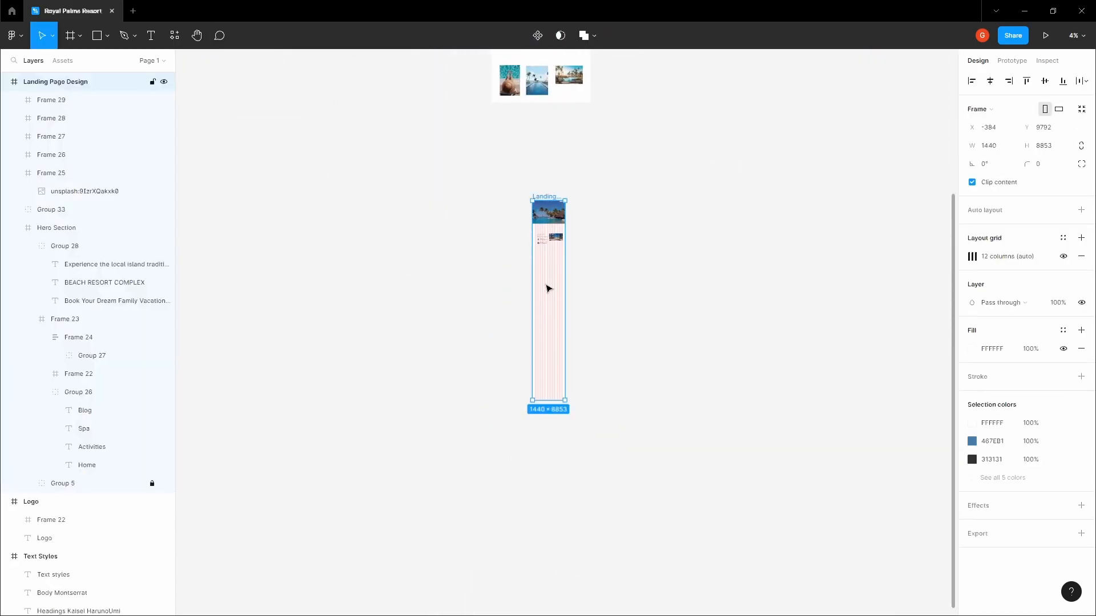
pyautogui.hotkey('ctrl', 'v')
pyautogui.scroll(1, 552, 278)
pyautogui.scroll(5, 549, 277)
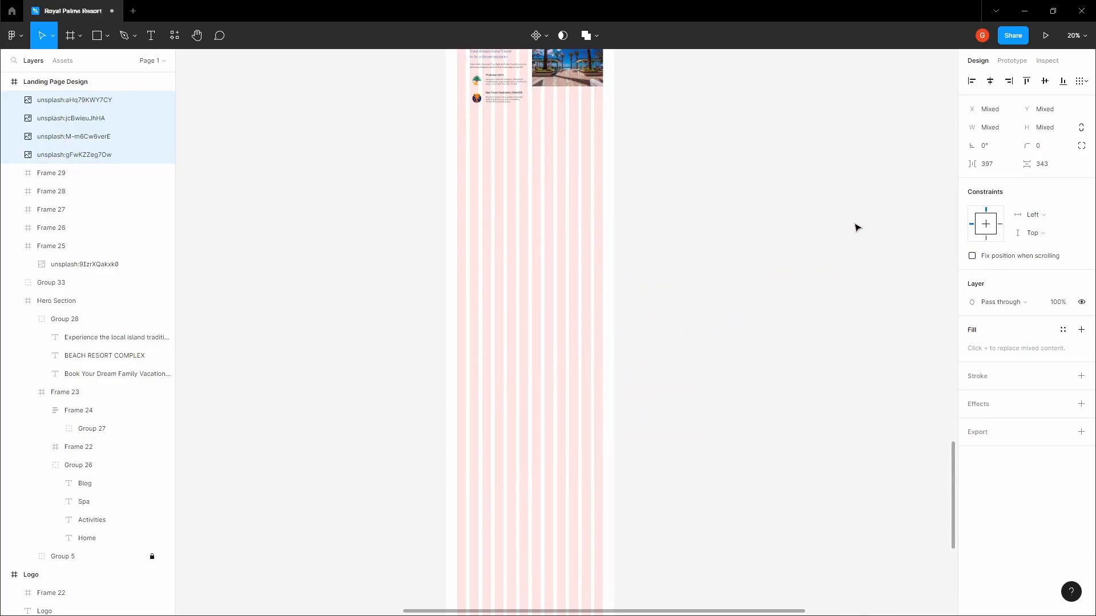
pyautogui.moveTo(593, 275); pyautogui.dragTo(640, 304)
pyautogui.press('Delete')
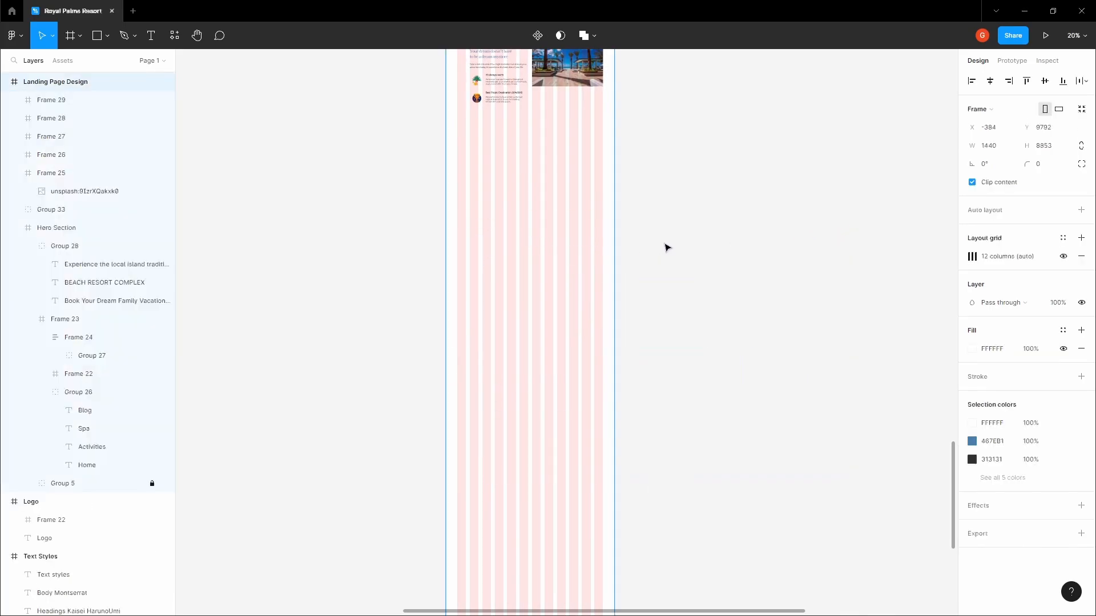
pyautogui.press('h')
pyautogui.moveTo(652, 246); pyautogui.dragTo(498, 369)
pyautogui.scroll(-3, 499, 369)
pyautogui.moveTo(557, 318); pyautogui.dragTo(513, 318)
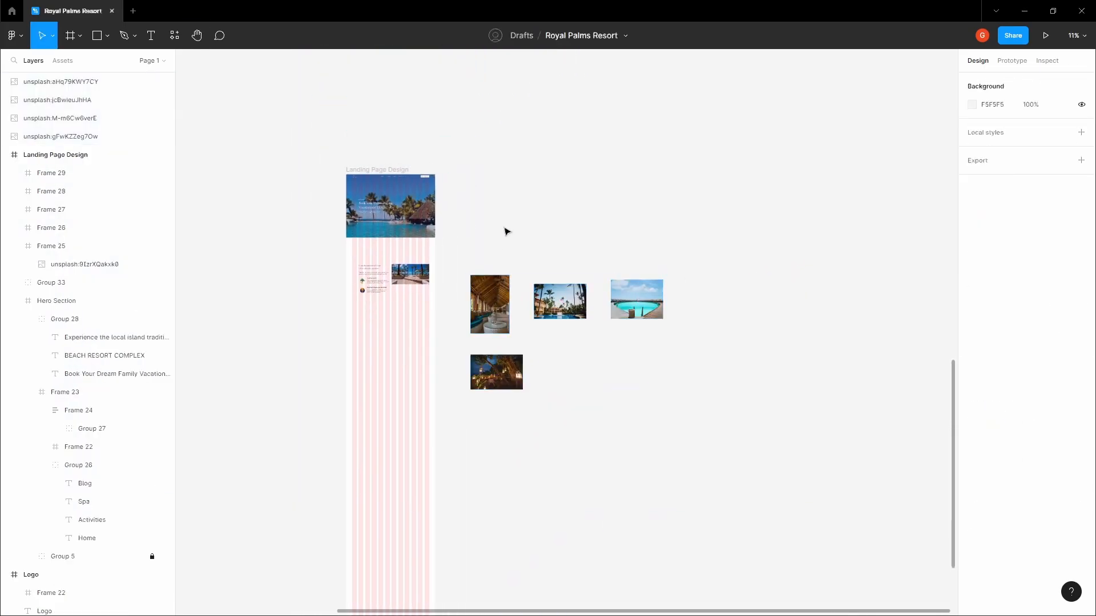
pyautogui.scroll(5, 506, 233)
# Shrink the wooden interior photo to 116×174 and copy it
pyautogui.click(661, 310)
pyautogui.click(594, 317)
pyautogui.click(645, 314)
pyautogui.moveTo(689, 375); pyautogui.dragTo(627, 284)
pyautogui.click(622, 239)
pyautogui.click(624, 280)
pyautogui.hotkey('ctrl', 'c')
# Paste the interior photo into the first thumbnail frame and stretch it to fill
pyautogui.click(591, 255)
pyautogui.moveTo(560, 244); pyautogui.dragTo(608, 251)
pyautogui.scroll(5, 519, 303)
pyautogui.click(520, 304)
pyautogui.hotkey('ctrl', 'v')
pyautogui.scroll(5, 524, 312)
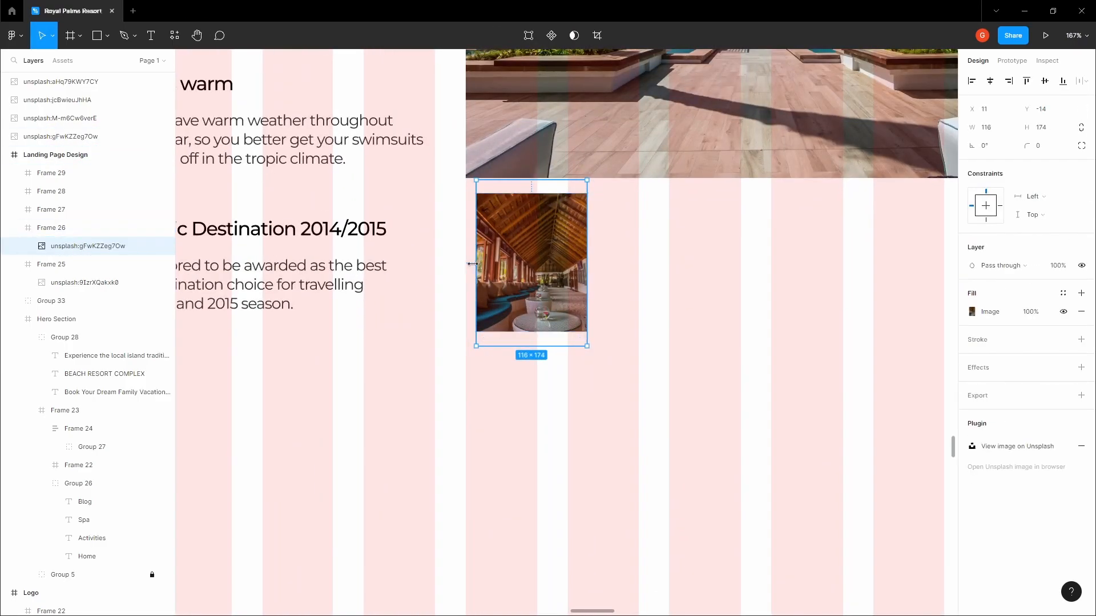
pyautogui.moveTo(473, 264); pyautogui.dragTo(467, 263)
pyautogui.click(569, 382)
pyautogui.click(559, 286)
pyautogui.click(706, 375)
pyautogui.doubleClick(576, 286)
pyautogui.scroll(10, 597, 245)
pyautogui.moveTo(595, 245); pyautogui.dragTo(607, 244)
pyautogui.scroll(-10, 594, 359)
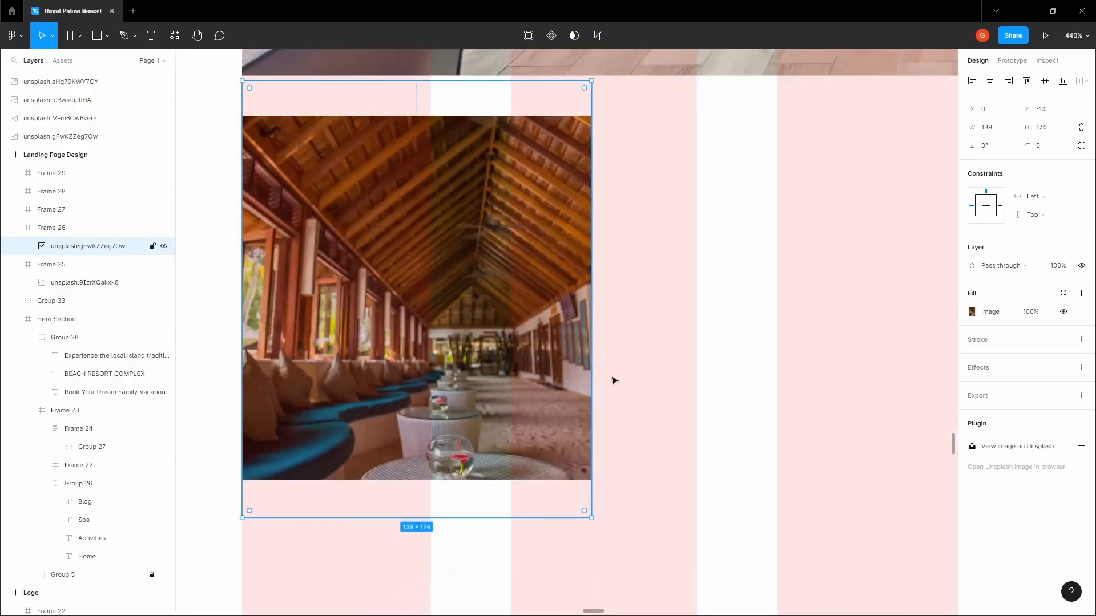
pyautogui.press('Escape')
pyautogui.scroll(-6, 559, 320)
pyautogui.scroll(-5, 560, 319)
pyautogui.click(771, 313)
# Shrink the palm-tree pool photo to 177×118 and copy it
pyautogui.moveTo(837, 293); pyautogui.dragTo(457, 288)
pyautogui.click(494, 272)
pyautogui.scroll(-4, 622, 324)
pyautogui.click(709, 339)
pyautogui.moveTo(709, 339); pyautogui.dragTo(595, 349)
pyautogui.scroll(2, 665, 370)
pyautogui.moveTo(651, 378); pyautogui.dragTo(512, 291)
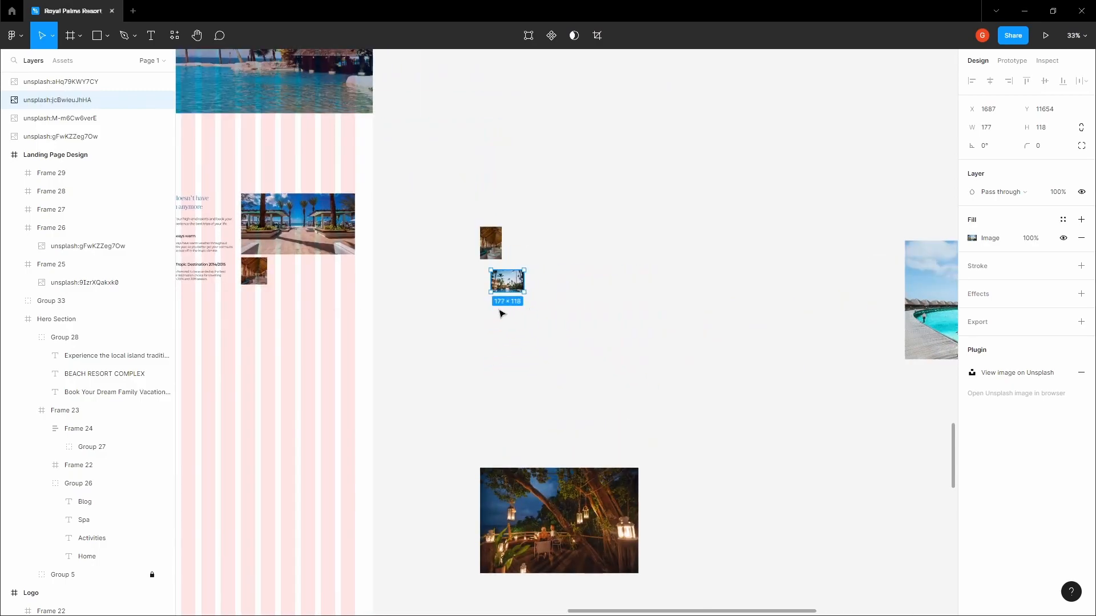
pyautogui.hotkey('ctrl', 'c')
# Paste the pool photo into the second thumbnail frame, stretching it to the top edge
pyautogui.click(457, 303)
pyautogui.moveTo(217, 245); pyautogui.dragTo(465, 290)
pyautogui.scroll(5, 465, 290)
pyautogui.click(623, 351)
pyautogui.hotkey('ctrl', 'v')
pyautogui.scroll(6, 628, 357)
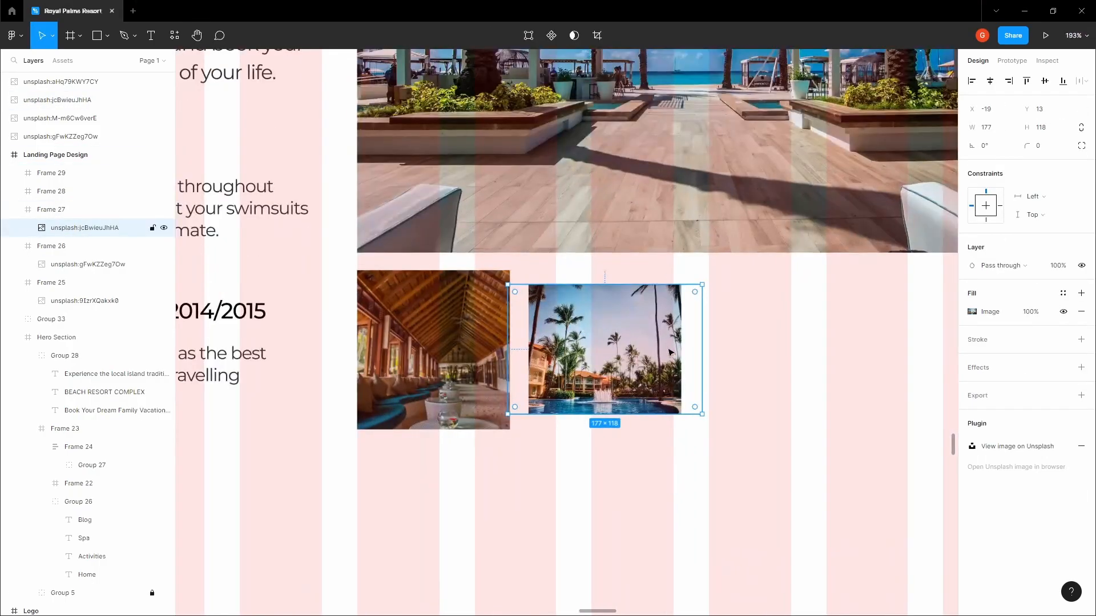
pyautogui.moveTo(606, 284); pyautogui.dragTo(613, 272)
pyautogui.scroll(-6, 597, 426)
pyautogui.click(656, 443)
# Move the night lantern photo up and shrink the overwater villas photo to thumbnail size
pyautogui.moveTo(807, 406); pyautogui.dragTo(377, 235)
pyautogui.scroll(-5, 660, 383)
pyautogui.scroll(-4, 563, 237)
pyautogui.moveTo(663, 388); pyautogui.dragTo(555, 300)
pyautogui.moveTo(570, 350); pyautogui.dragTo(557, 309)
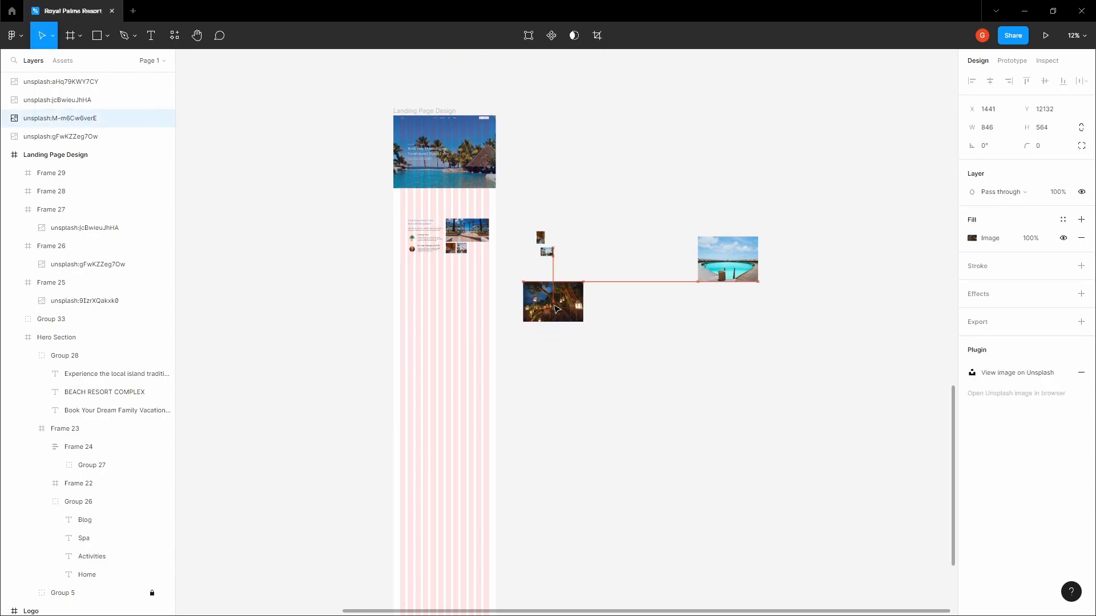
pyautogui.click(738, 264)
pyautogui.scroll(4, 738, 265)
pyautogui.moveTo(761, 378); pyautogui.dragTo(636, 284)
pyautogui.hotkey('ctrl', 'z')
pyautogui.click(744, 411)
pyautogui.click(755, 367)
pyautogui.moveTo(761, 378); pyautogui.dragTo(647, 291)
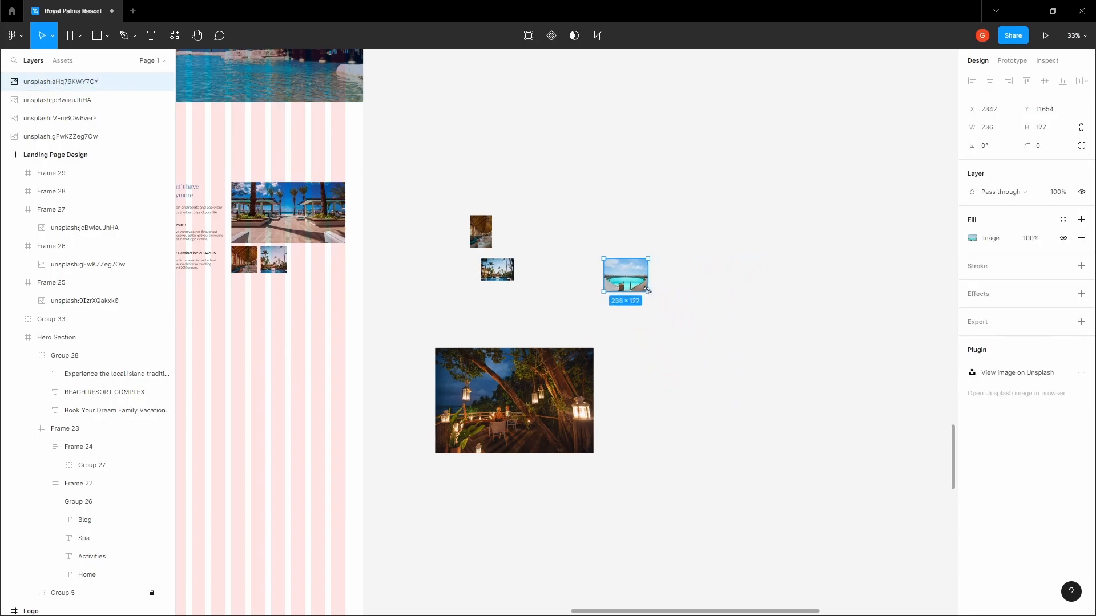
pyautogui.click(660, 289)
pyautogui.click(619, 266)
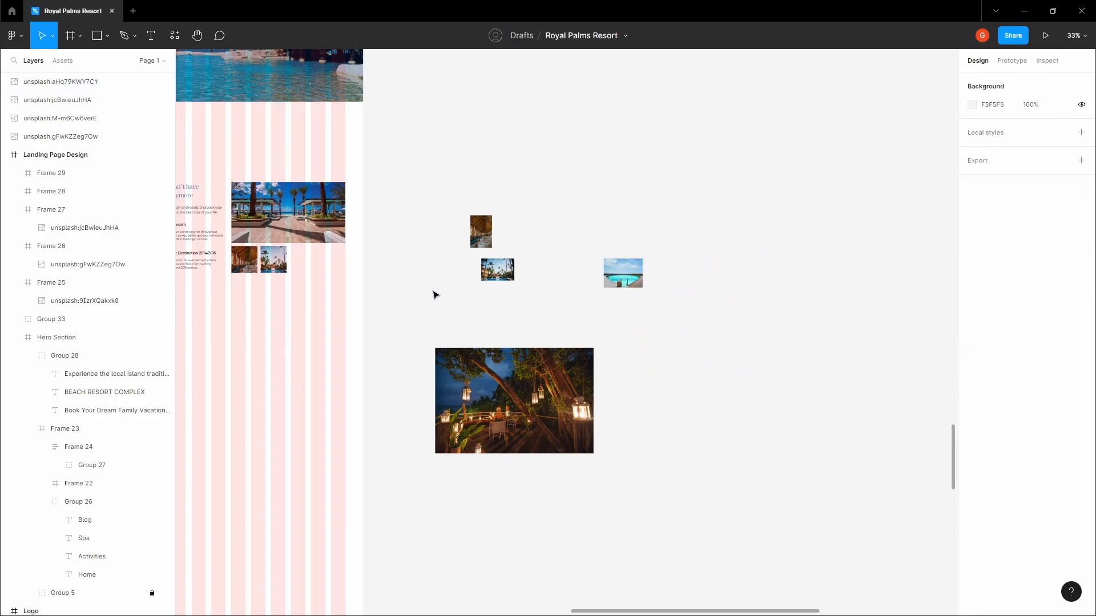
pyautogui.click(436, 293)
# Paste the overwater photo into the third thumbnail frame, sized to 203×152
pyautogui.moveTo(311, 257); pyautogui.dragTo(633, 300)
pyautogui.scroll(4, 635, 306)
pyautogui.click(637, 310)
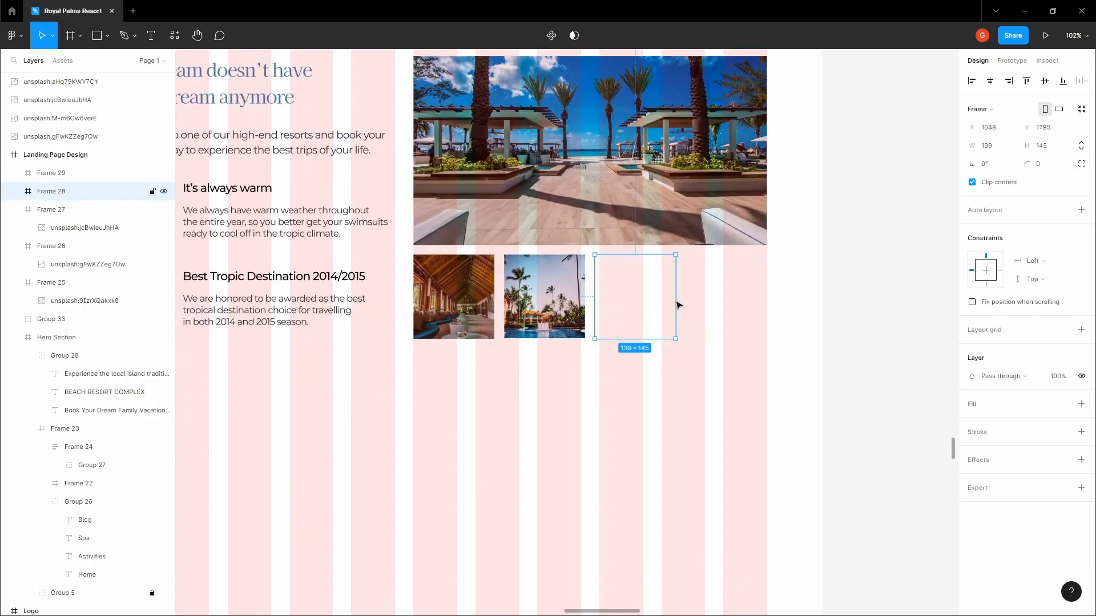
pyautogui.scroll(5, 665, 305)
pyautogui.hotkey('ctrl', 'v')
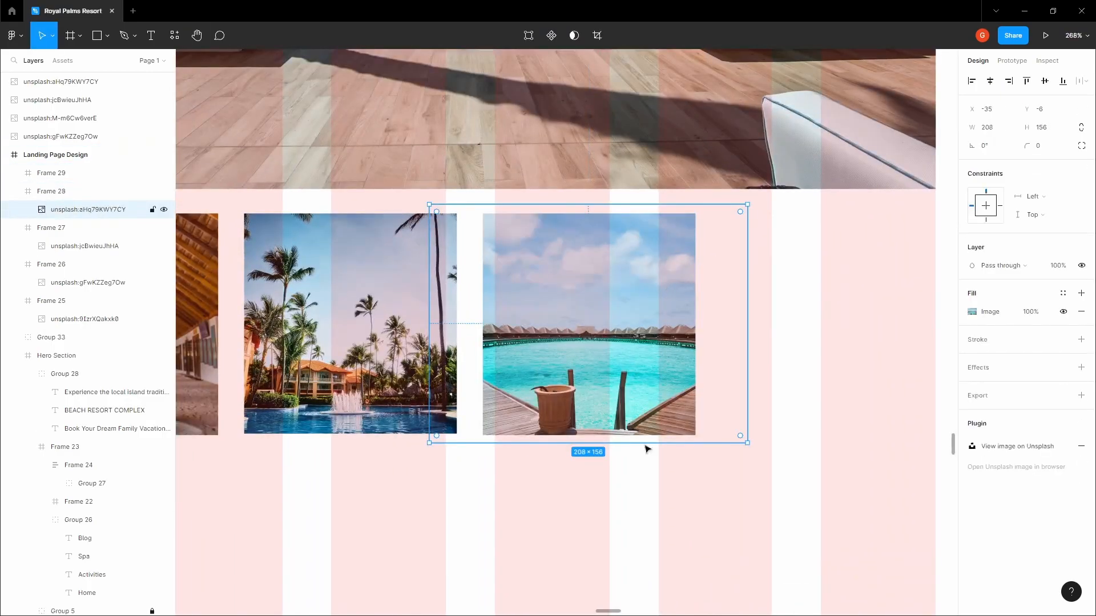
pyautogui.moveTo(747, 443); pyautogui.dragTo(740, 435)
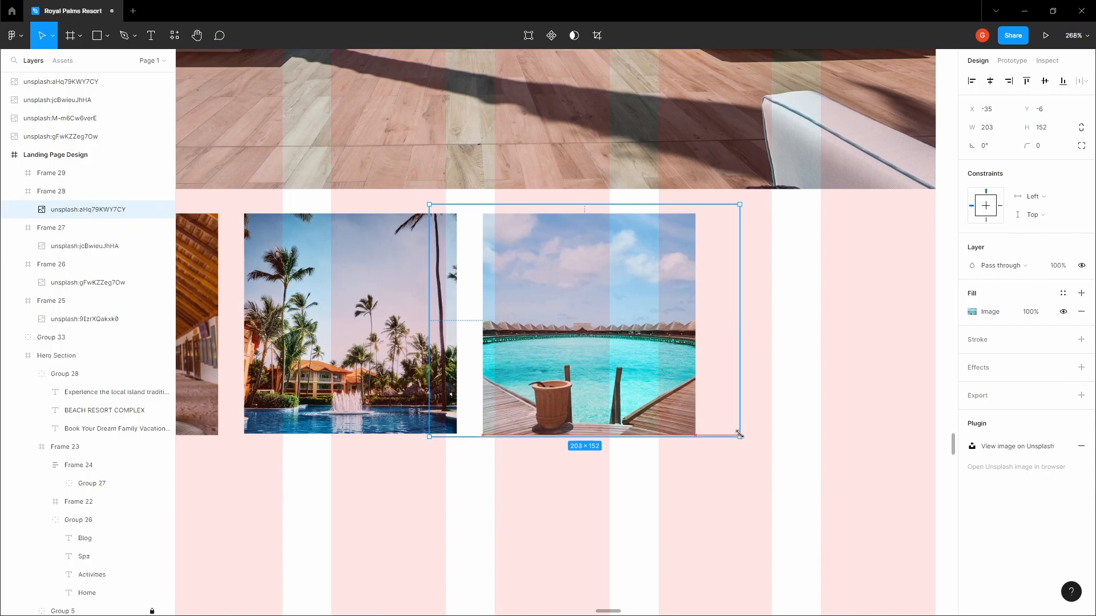
pyautogui.click(677, 467)
pyautogui.moveTo(678, 467); pyautogui.dragTo(639, 402)
pyautogui.scroll(-5, 608, 368)
pyautogui.click(568, 322)
pyautogui.click(502, 320)
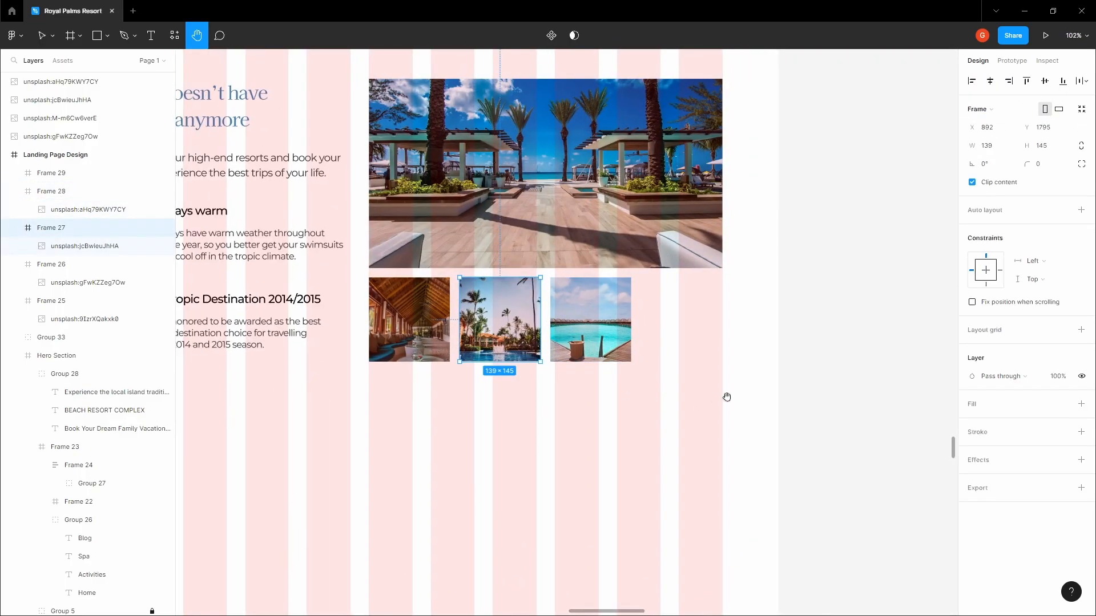
pyautogui.press('Tab')
pyautogui.click(819, 380)
# Shrink the night lantern photo and copy it
pyautogui.moveTo(798, 371); pyautogui.dragTo(464, 227)
pyautogui.scroll(-4, 702, 330)
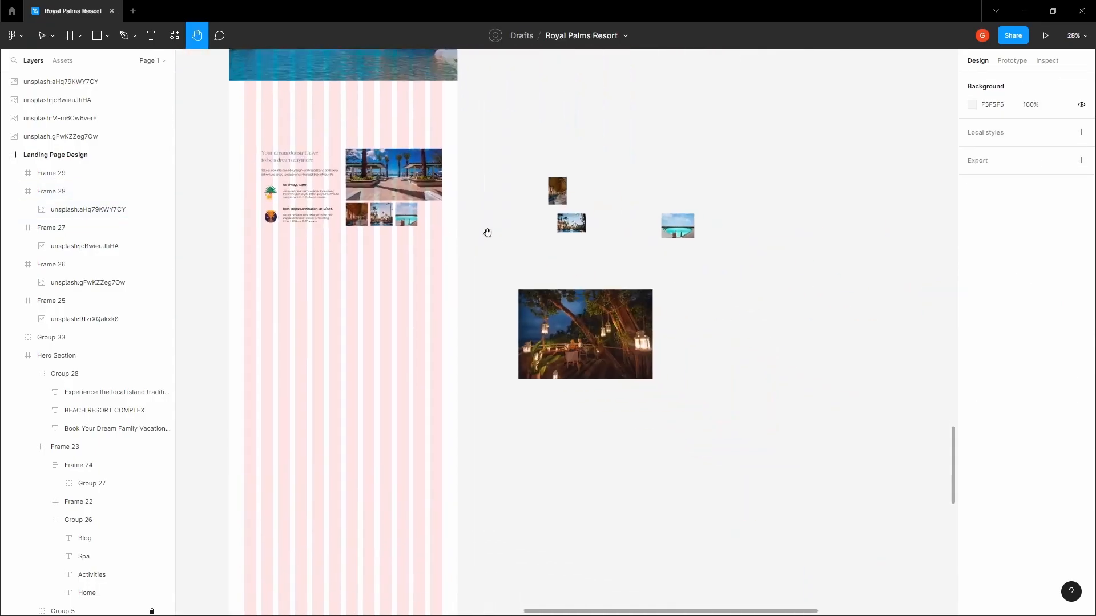
pyautogui.click(596, 311)
pyautogui.scroll(3, 595, 311)
pyautogui.moveTo(745, 487); pyautogui.dragTo(480, 310)
pyautogui.rightClick(440, 280)
pyautogui.click(476, 295)
# Paste the lantern photo into the fourth thumbnail frame and hide the layout grid
pyautogui.click(391, 181)
pyautogui.moveTo(390, 181); pyautogui.dragTo(793, 396)
pyautogui.scroll(3, 607, 286)
pyautogui.click(527, 263)
pyautogui.hotkey('ctrl', 'v')
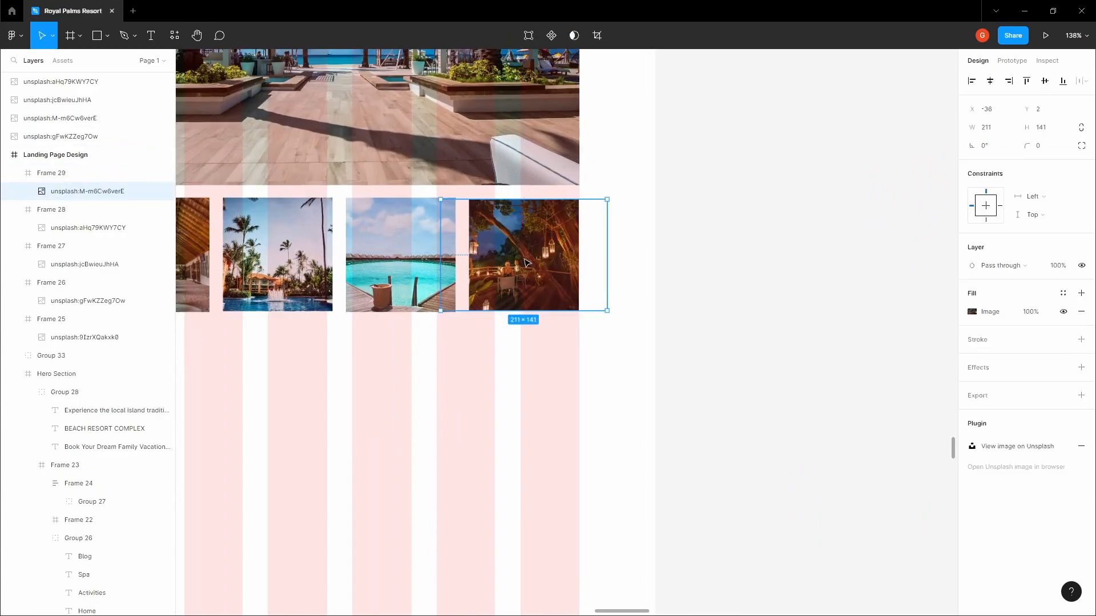
pyautogui.click(778, 330)
pyautogui.scroll(-5, 778, 329)
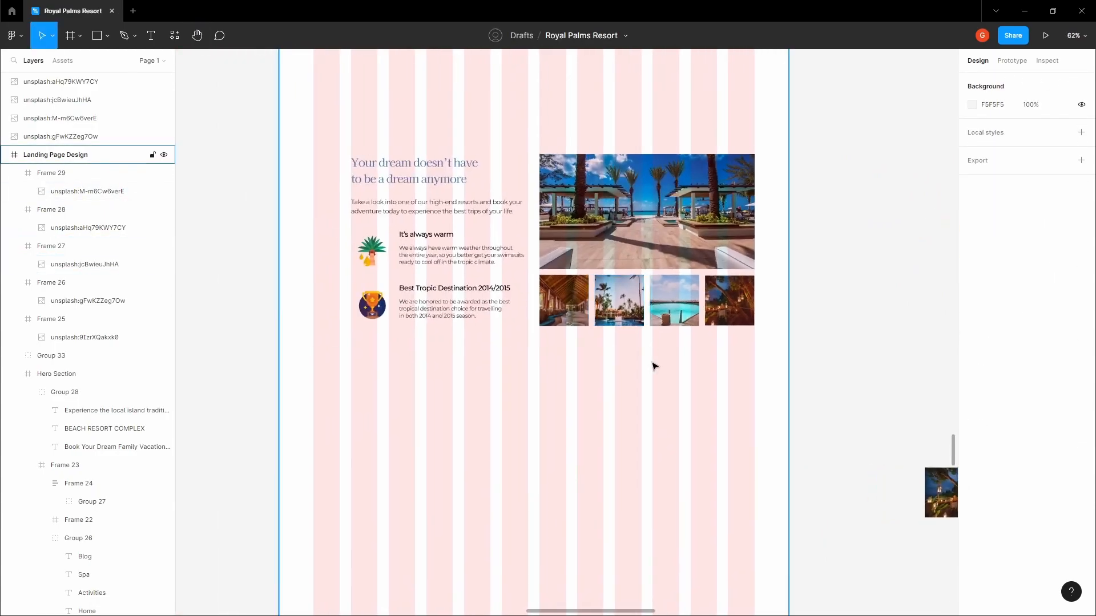
pyautogui.hotkey('ctrl', 'shift', '4')
# Create an empty Kaisei HarunoUmi 32 text layer in the space below the thumbnail row
pyautogui.moveTo(592, 378); pyautogui.dragTo(577, 343)
pyautogui.doubleClick(457, 147)
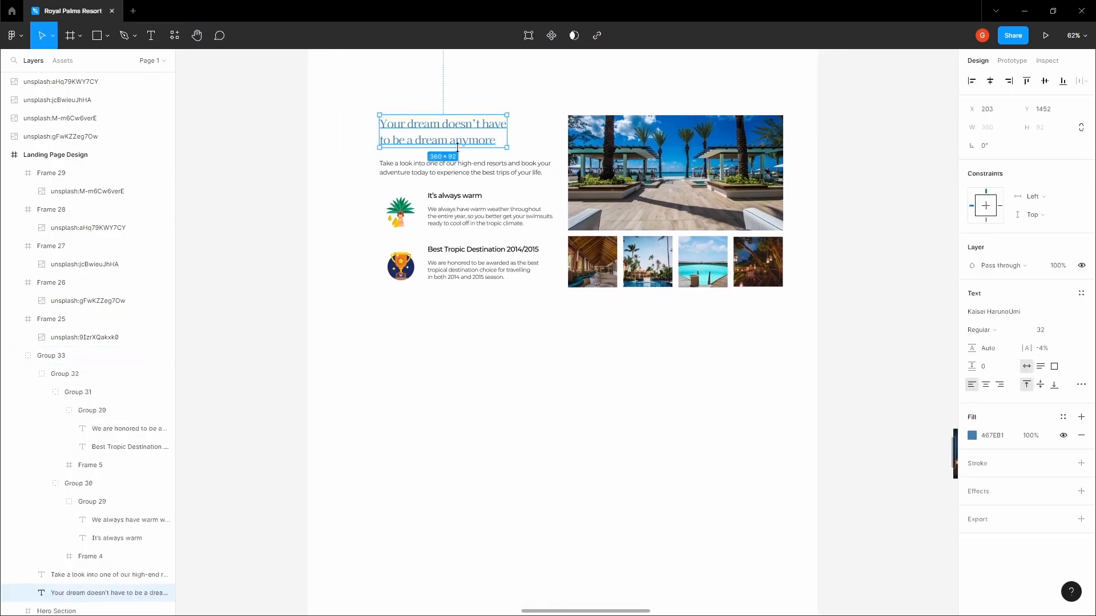
pyautogui.click(690, 339)
pyautogui.click(649, 278)
pyautogui.click(632, 337)
pyautogui.moveTo(615, 365); pyautogui.dragTo(626, 267)
pyautogui.press('t')
pyautogui.click(552, 333)
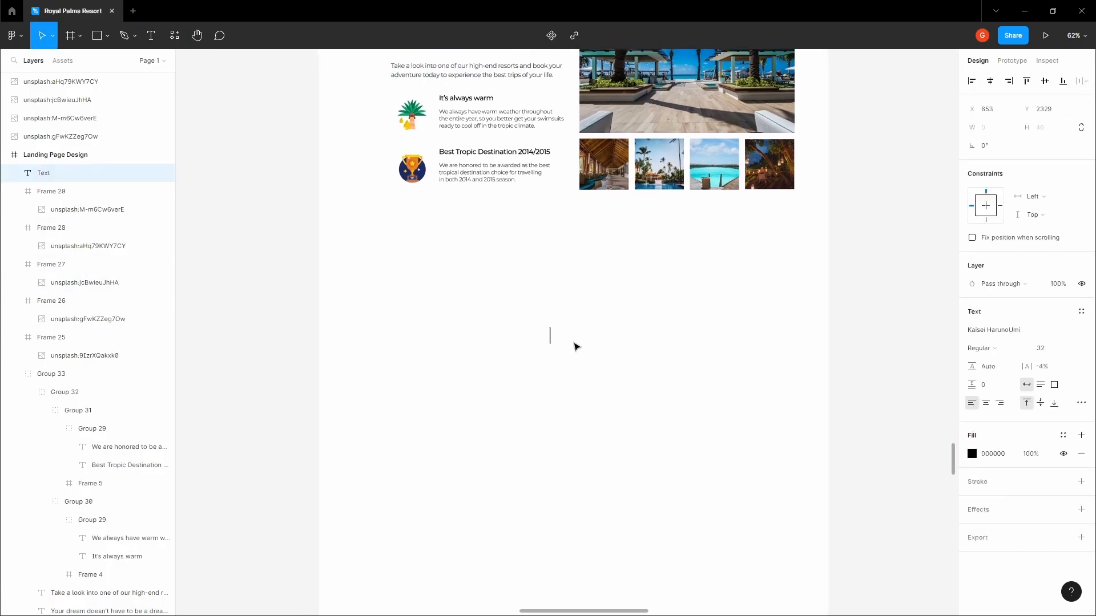
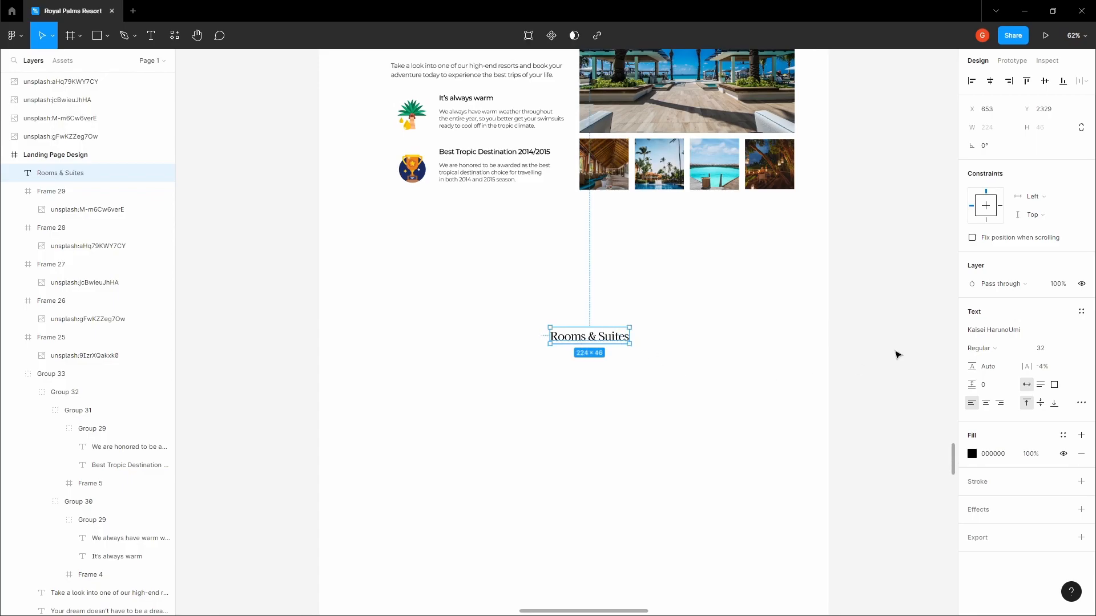
# Copy the blue fill hex from the intro's 'Your dream doesn't have' heading
pyautogui.click(680, 351)
pyautogui.moveTo(631, 344); pyautogui.dragTo(641, 306)
pyautogui.click(613, 299)
pyautogui.scroll(4, 605, 294)
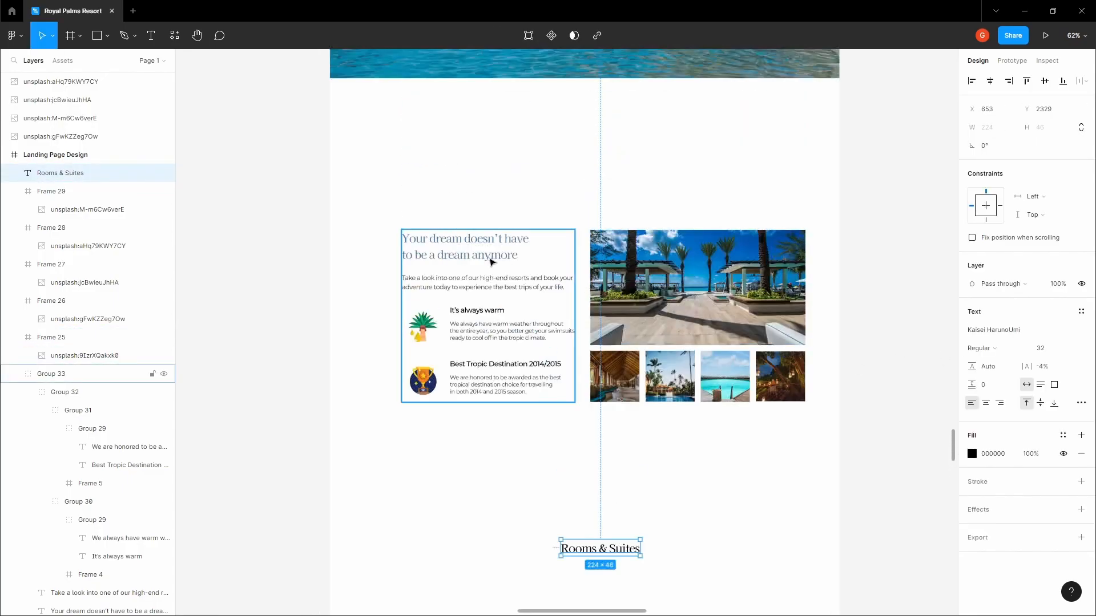
pyautogui.keyDown('ctrl'); pyautogui.click(490, 262); pyautogui.keyUp('ctrl')
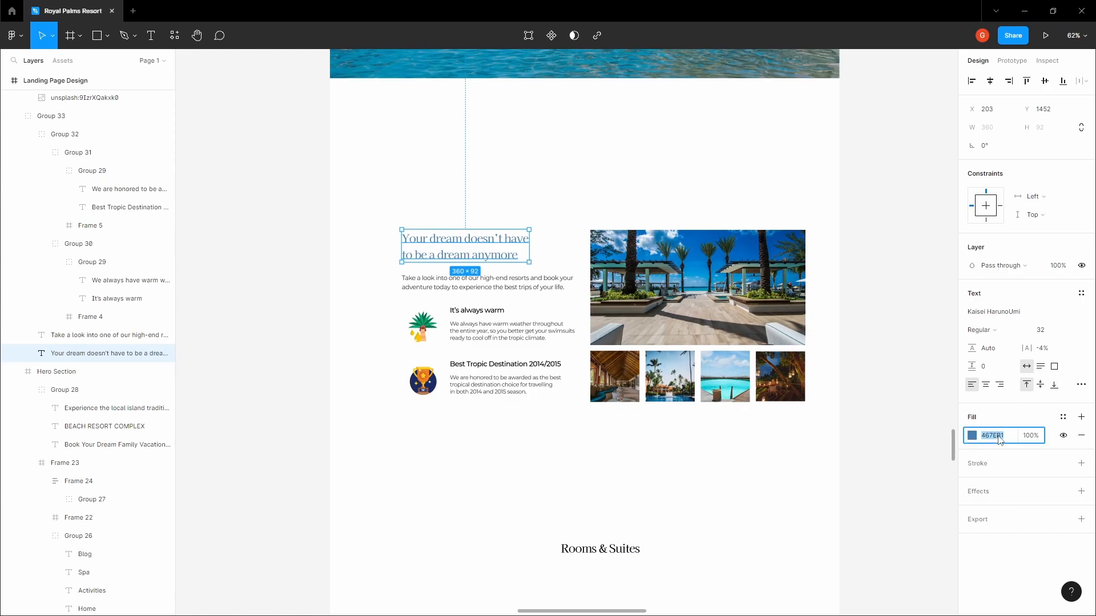
pyautogui.click(876, 453)
pyautogui.press('space')
pyautogui.moveTo(713, 473); pyautogui.dragTo(688, 260)
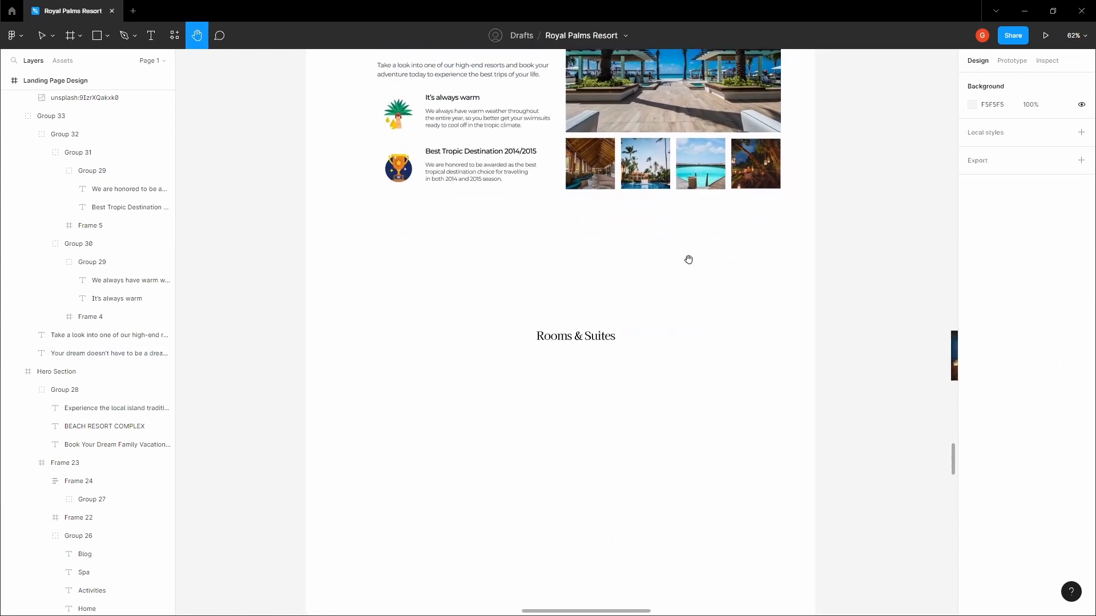
# Fill the Rooms & Suites heading with blue 467EB1 and centre it horizontally on the page
pyautogui.click(610, 339)
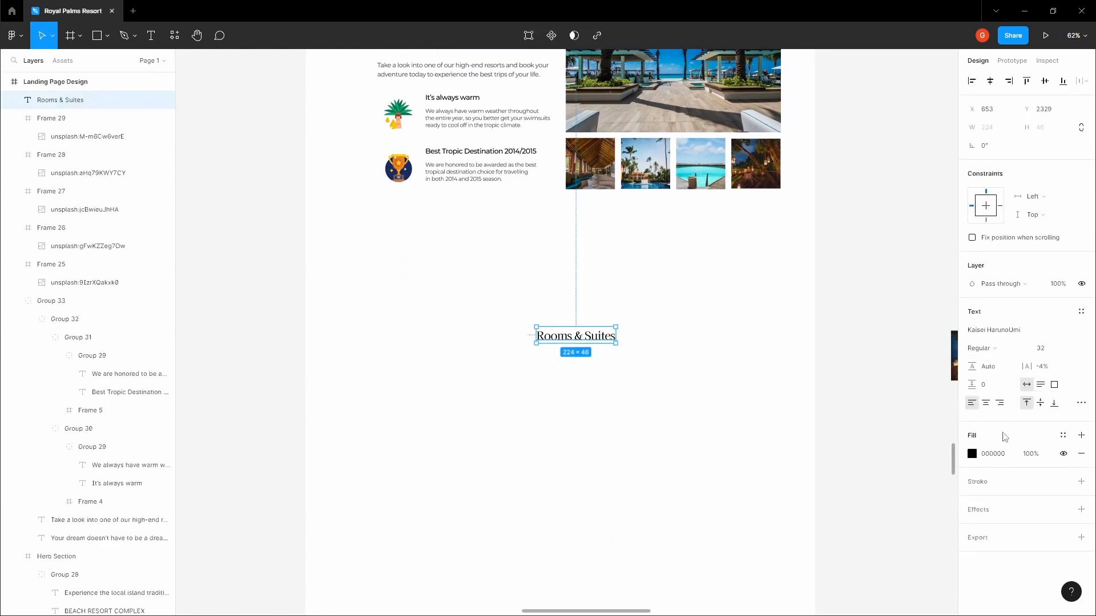
pyautogui.hotkey('ctrl', 'v')
pyautogui.hotkey('ctrl', 'z')
pyautogui.click(992, 453)
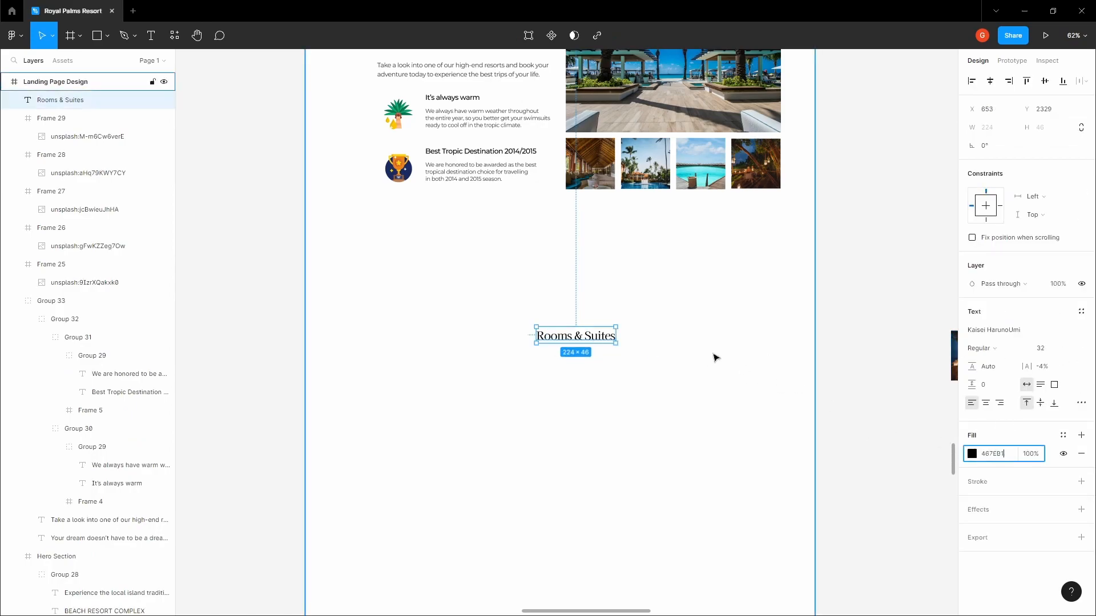
pyautogui.hotkey('ctrl', 'v')
pyautogui.click(712, 357)
pyautogui.press('space')
pyautogui.moveTo(618, 350); pyautogui.dragTo(614, 314)
pyautogui.click(588, 304)
pyautogui.click(990, 82)
# Group the pool image frames, then group all the intro section content together
pyautogui.click(692, 233)
pyautogui.press('space')
pyautogui.moveTo(691, 234); pyautogui.dragTo(690, 375)
pyautogui.scroll(-2, 582, 282)
pyautogui.moveTo(555, 312); pyautogui.dragTo(735, 252)
pyautogui.click(51, 265)
pyautogui.hotkey('ctrl', 'g')
pyautogui.click(580, 181)
pyautogui.moveTo(455, 210); pyautogui.dragTo(679, 361)
pyautogui.hotkey('ctrl', 'g')
pyautogui.click(543, 179)
# Show layout grids and nudge the intro group up to Y 1264, just beneath the hero
pyautogui.hotkey('ctrl', 'shift', '4')
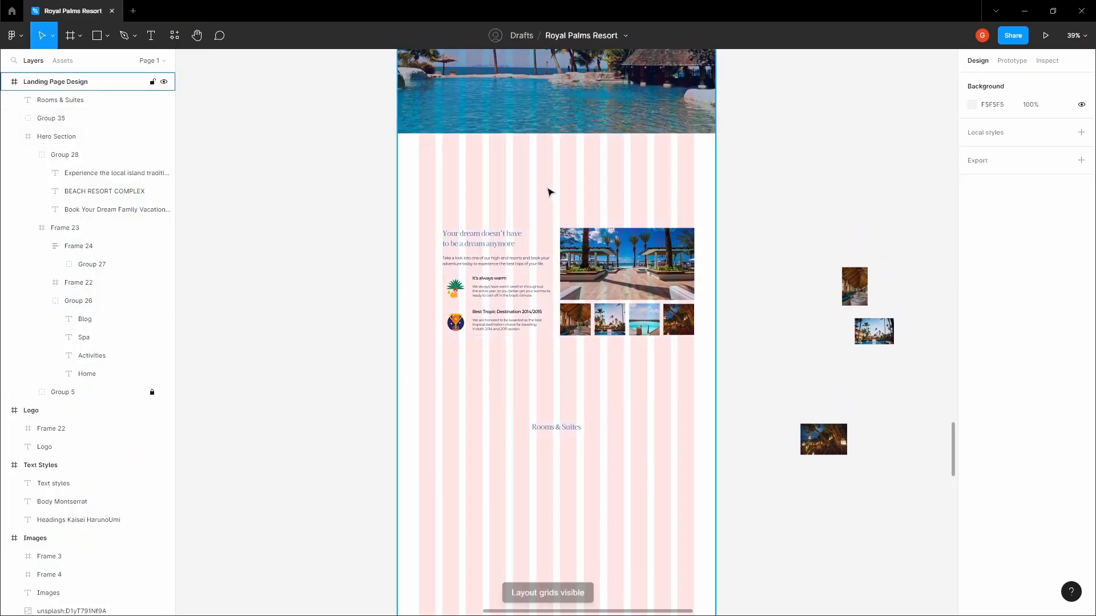
pyautogui.click(501, 248)
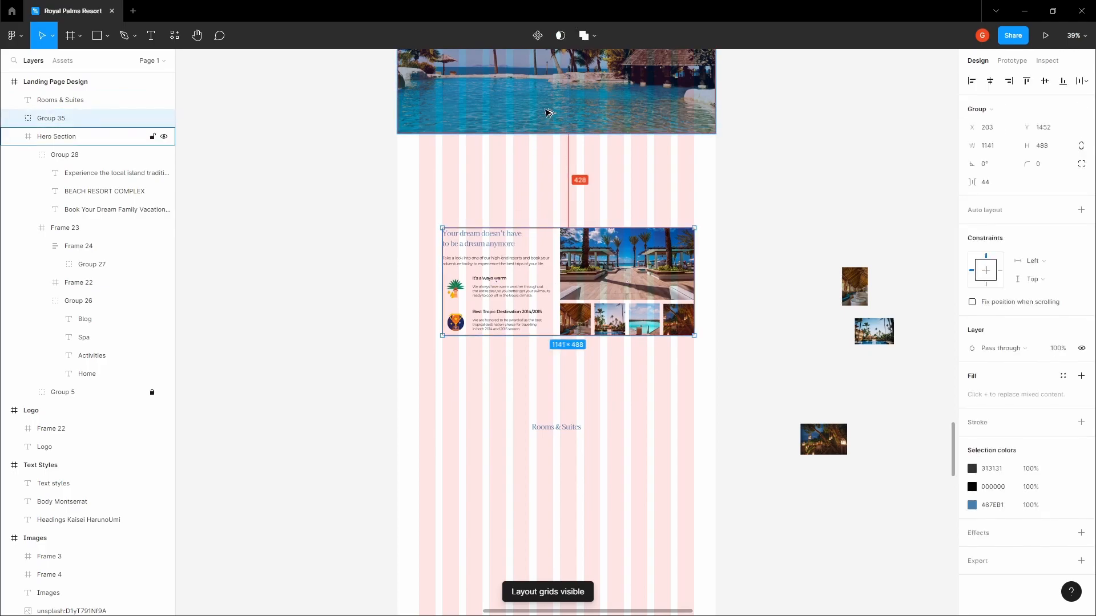
pyautogui.hotkey('shift', 'Up')
pyautogui.hotkey('shift', 'Up')
pyautogui.hotkey('shift', 'Up')
pyautogui.hotkey('shift', 'Up')
pyautogui.hotkey('shift', 'Up')
pyautogui.hotkey('shift', 'Up')
pyautogui.hotkey('shift', 'Up')
pyautogui.hotkey('shift', 'Up')
pyautogui.hotkey('shift', 'Up')
pyautogui.hotkey('shift', 'Up')
pyautogui.hotkey('shift', 'Up')
pyautogui.hotkey('shift', 'Up')
pyautogui.hotkey('shift', 'Up')
pyautogui.hotkey('shift', 'Up')
pyautogui.hotkey('shift', 'Up')
pyautogui.hotkey('shift', 'Up')
pyautogui.hotkey('shift', 'Up')
pyautogui.hotkey('shift', 'Up')
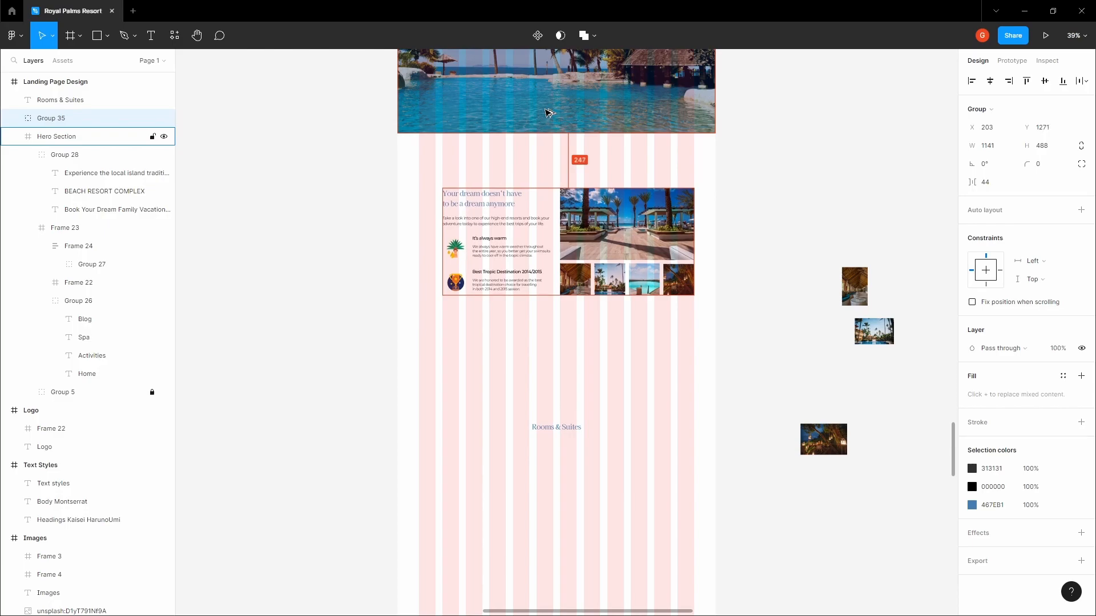
pyautogui.press('Up')
pyautogui.press('Up')
pyautogui.press('Up')
pyautogui.press('Up')
pyautogui.press('Up')
pyautogui.press('Up')
pyautogui.press('Up')
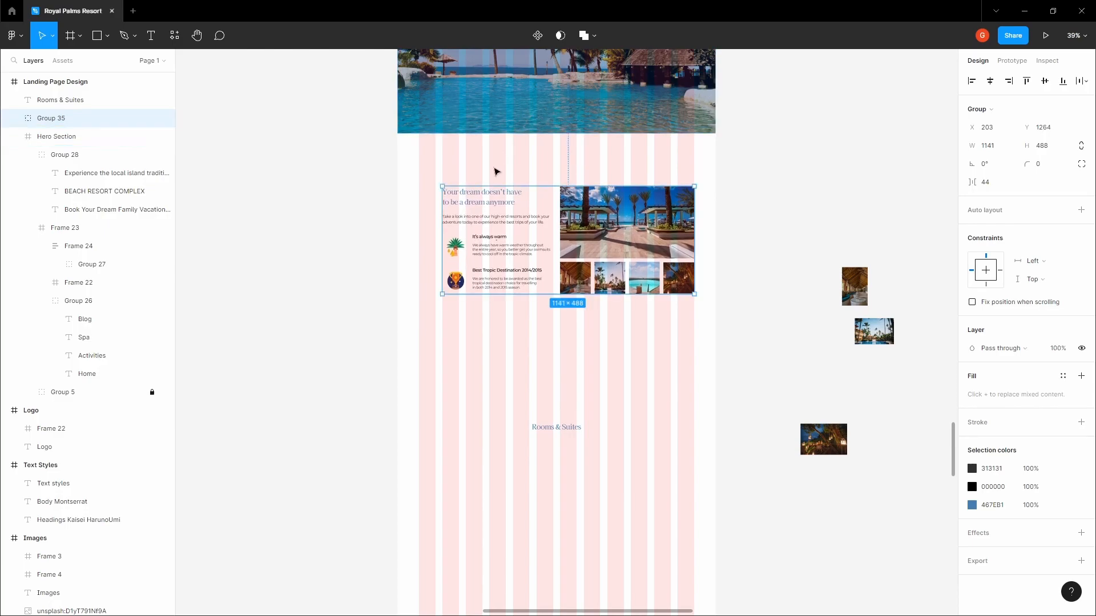
# Drag the Rooms & Suites heading higher up the page and centre-align its text
pyautogui.press('h')
pyautogui.moveTo(492, 168); pyautogui.dragTo(487, 215)
pyautogui.scroll(-2, 487, 215)
pyautogui.moveTo(508, 330); pyautogui.dragTo(522, 250)
pyautogui.scroll(1, 521, 249)
pyautogui.scroll(3, 522, 249)
pyautogui.press('v')
pyautogui.click(601, 402)
pyautogui.moveTo(582, 394); pyautogui.dragTo(609, 318)
pyautogui.click(987, 403)
pyautogui.click(659, 372)
pyautogui.press('space')
pyautogui.click(597, 277)
# Add the text 'Book your stay according to your budget and taste.' below the heading
pyautogui.click(610, 328)
pyautogui.press('space')
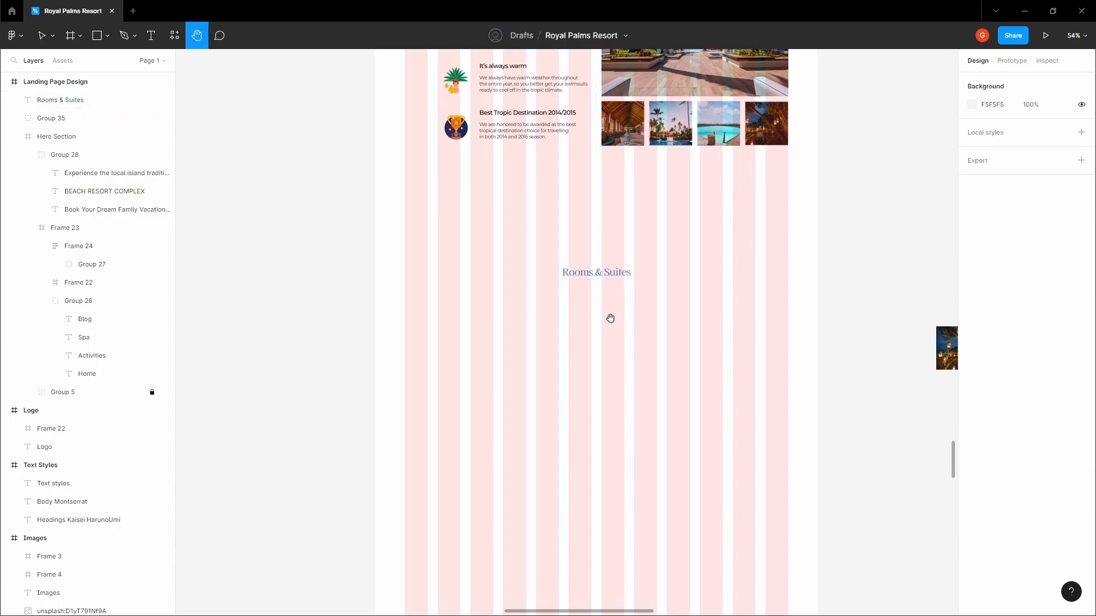
pyautogui.scroll(5, 608, 319)
pyautogui.press('t')
pyautogui.click(549, 284)
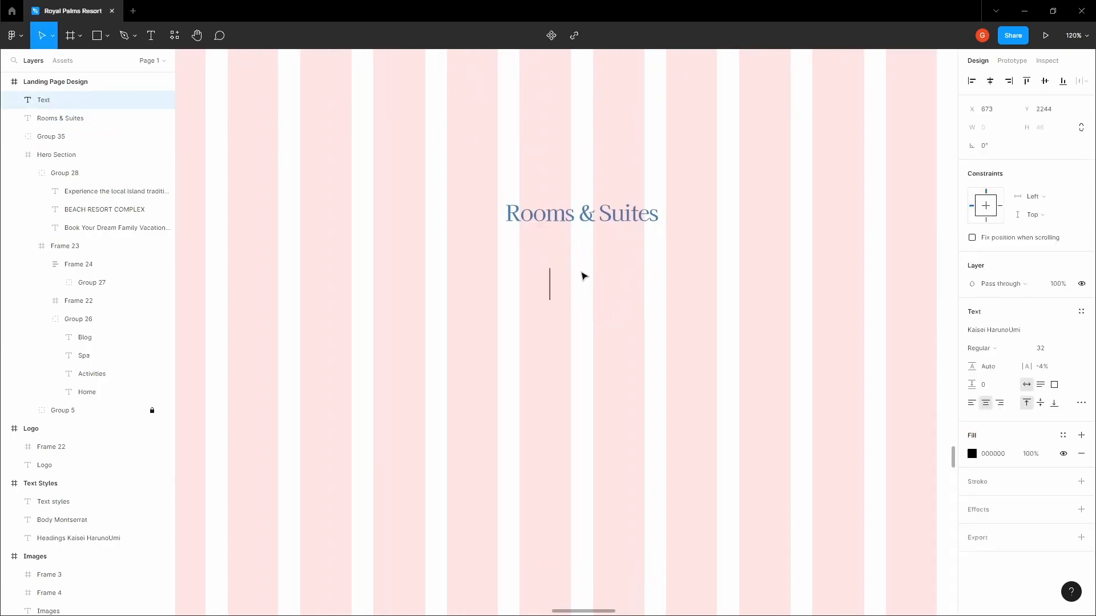
pyautogui.write('Book your stay acc')
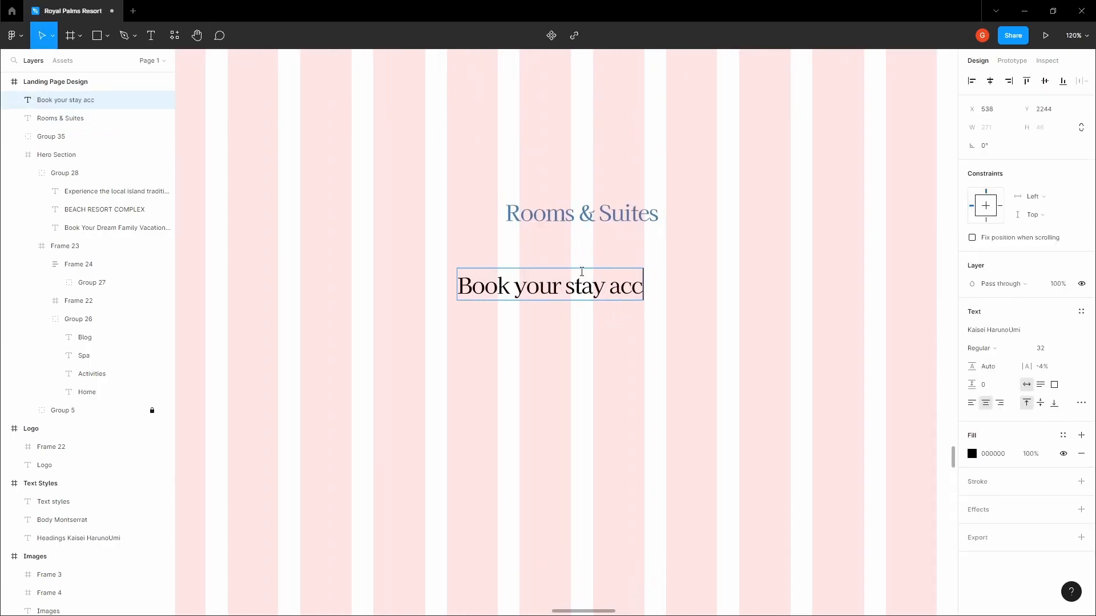
pyautogui.write('ording to your bu')
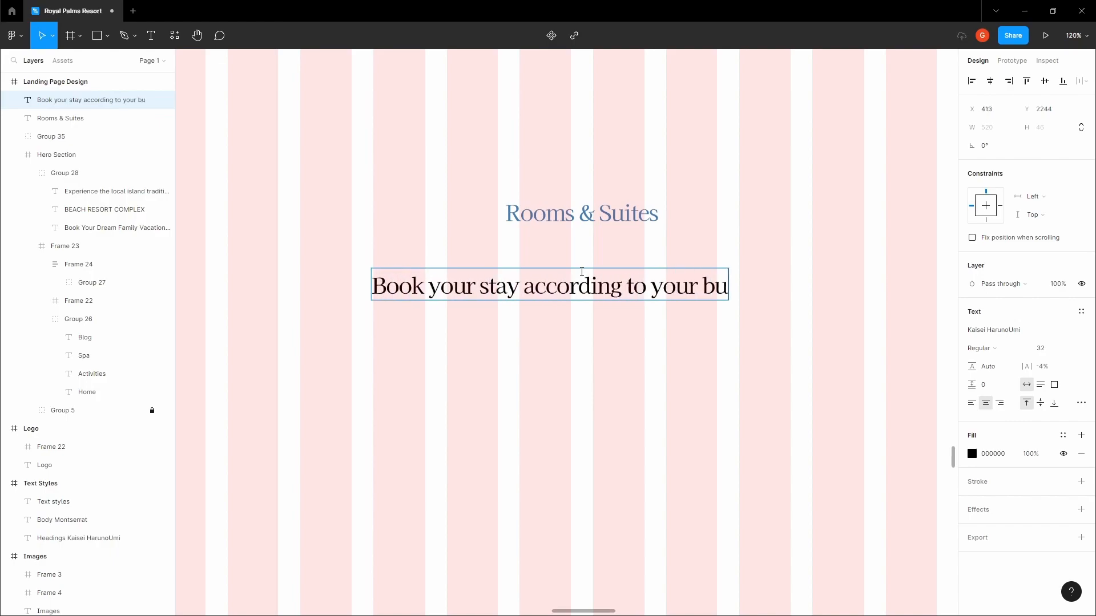
pyautogui.write('dget and taste.')
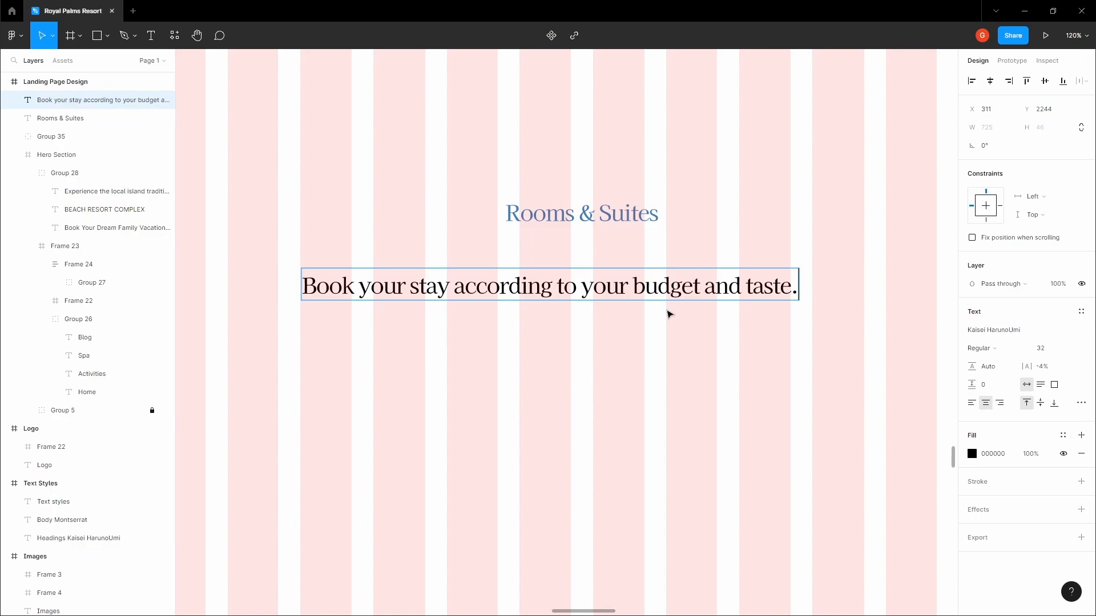
# Set the subtitle to Montserrat at size 16
pyautogui.click(1070, 349)
pyautogui.click(1069, 349)
pyautogui.click(1070, 349)
pyautogui.click(1060, 310)
pyautogui.click(988, 333)
pyautogui.write('Montserrat')
pyautogui.press('Return')
# Centre the subtitle horizontally on the page
pyautogui.click(673, 251)
pyautogui.click(619, 276)
pyautogui.click(991, 82)
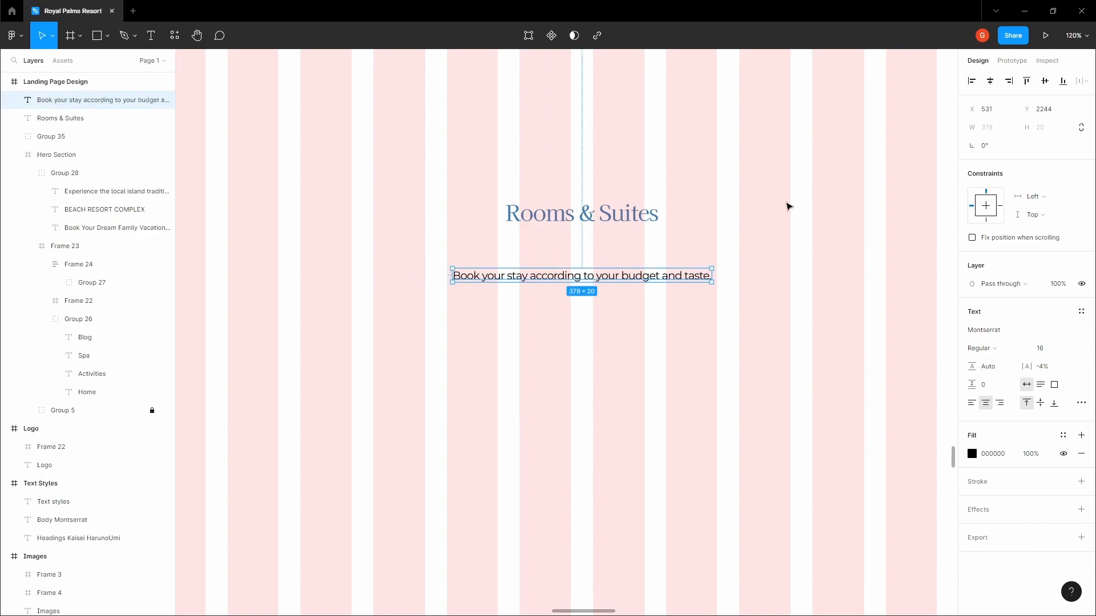
pyautogui.click(776, 213)
pyautogui.scroll(-5, 774, 213)
pyautogui.press('space')
pyautogui.moveTo(748, 218); pyautogui.dragTo(623, 297)
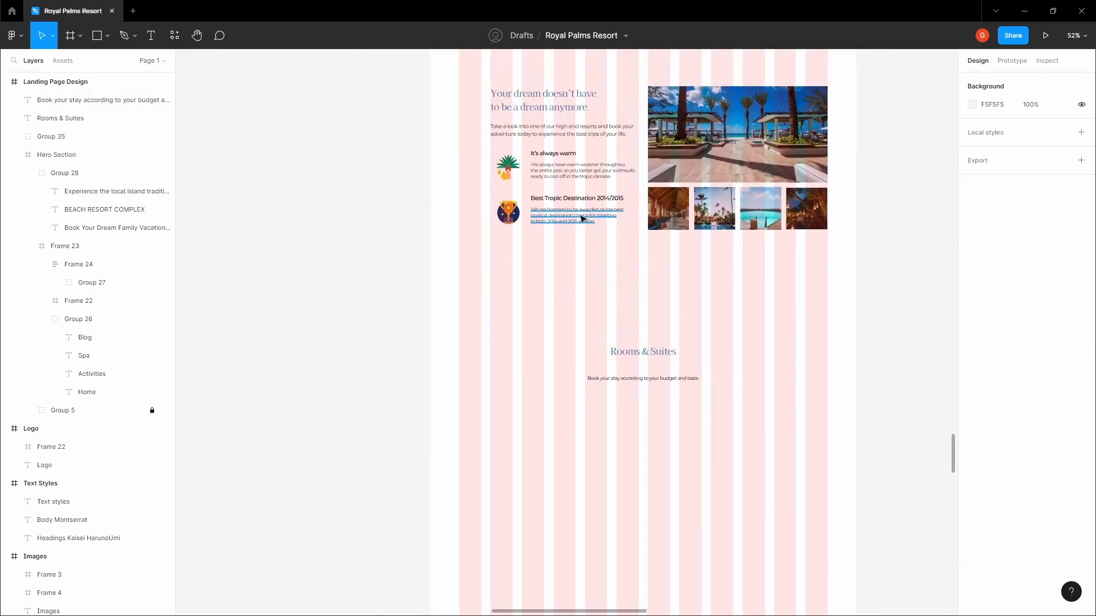
# Give the Book your stay subtitle a dark grey 313131 fill
pyautogui.keyDown('ctrl'); pyautogui.click(572, 214); pyautogui.keyUp('ctrl')
pyautogui.scroll(5, 570, 212)
pyautogui.click(767, 381)
pyautogui.press('space')
pyautogui.moveTo(766, 380); pyautogui.dragTo(657, 82)
pyautogui.click(641, 357)
pyautogui.press('Return')
pyautogui.click(1007, 81)
pyautogui.hotkey('ctrl', 'z')
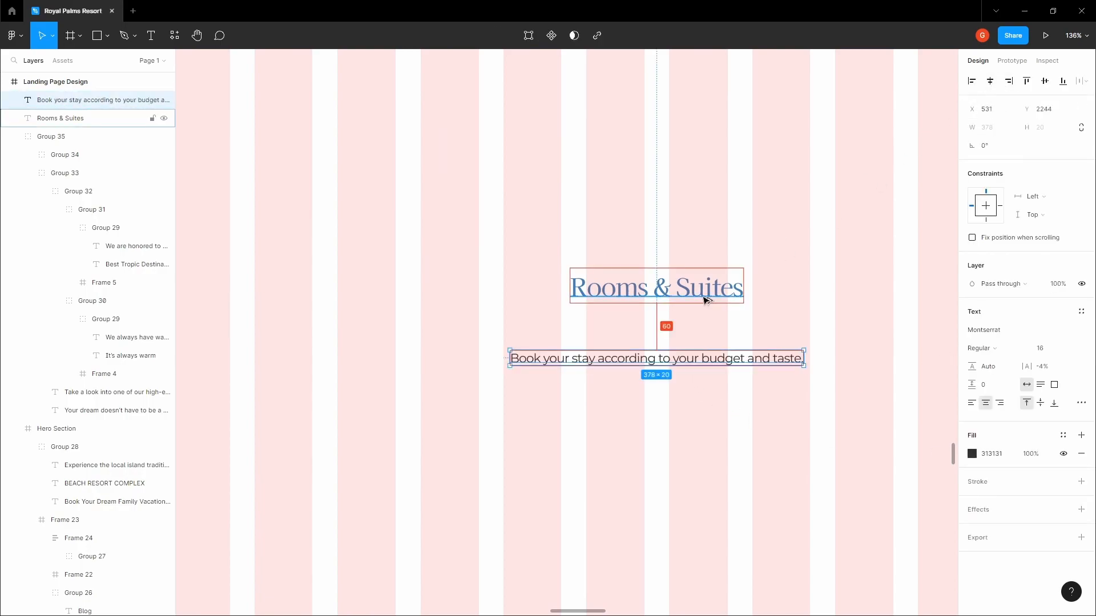
# Nudge the subtitle up so it sits closer beneath the Rooms & Suites heading
pyautogui.hotkey('shift', 'Up')
pyautogui.hotkey('shift', 'Up')
pyautogui.hotkey('shift', 'Up')
pyautogui.press('Up')
pyautogui.press('Up')
pyautogui.press('Up')
pyautogui.press('Up')
pyautogui.press('Up')
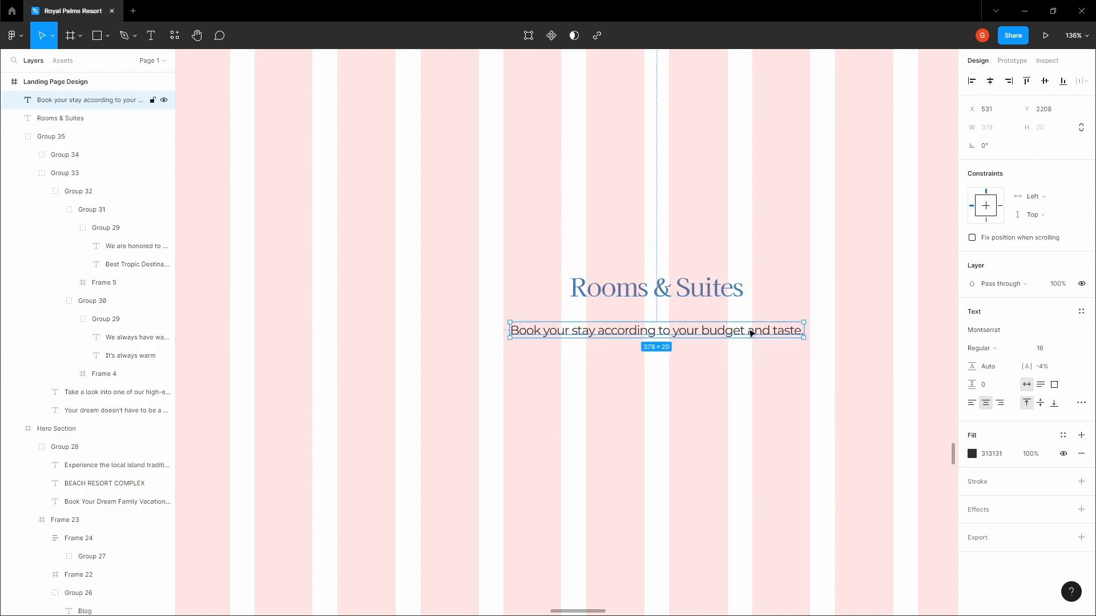
pyautogui.click(790, 308)
pyautogui.moveTo(790, 307); pyautogui.dragTo(658, 289)
pyautogui.scroll(-2, 659, 290)
# Group the Rooms & Suites heading and its subtitle together
pyautogui.click(594, 308)
pyautogui.keyDown('shift'); pyautogui.click(594, 279); pyautogui.keyUp('shift')
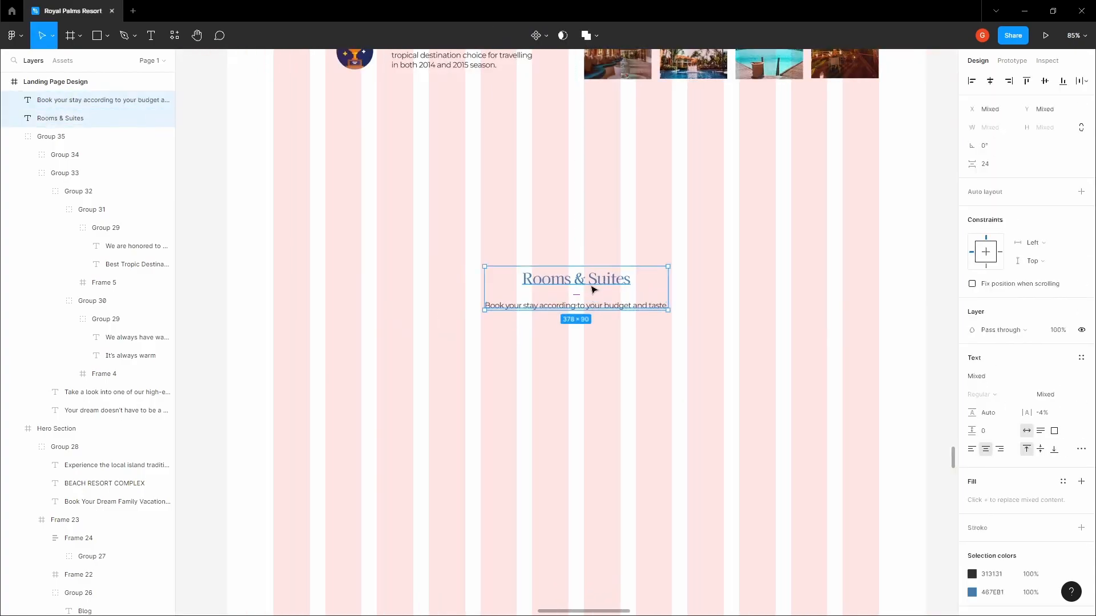
pyautogui.hotkey('ctrl', 'g')
pyautogui.click(694, 271)
pyautogui.click(646, 281)
# Move the heading group until its gap to the intro section measures about 240 px
pyautogui.press('alt')
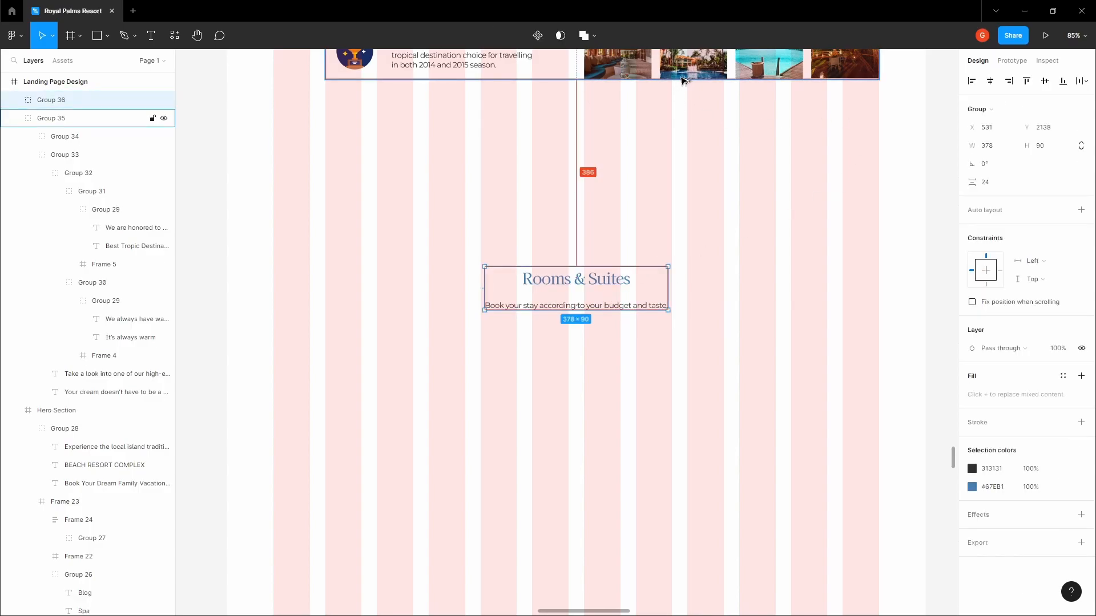
pyautogui.hotkey('shift', 'Up')
pyautogui.hotkey('shift', 'Up')
pyautogui.hotkey('shift', 'Up')
pyautogui.hotkey('shift', 'Up')
pyautogui.hotkey('shift', 'Up')
pyautogui.hotkey('shift', 'Up')
pyautogui.hotkey('shift', 'Up')
pyautogui.hotkey('shift', 'Up')
pyautogui.hotkey('shift', 'Up')
pyautogui.hotkey('shift', 'Up')
pyautogui.hotkey('shift', 'Up')
pyautogui.hotkey('shift', 'Up')
pyautogui.hotkey('shift', 'Up')
pyautogui.hotkey('shift', 'Up')
pyautogui.press('Up')
pyautogui.press('Up')
pyautogui.press('Up')
pyautogui.press('Up')
pyautogui.press('Up')
pyautogui.press('Up')
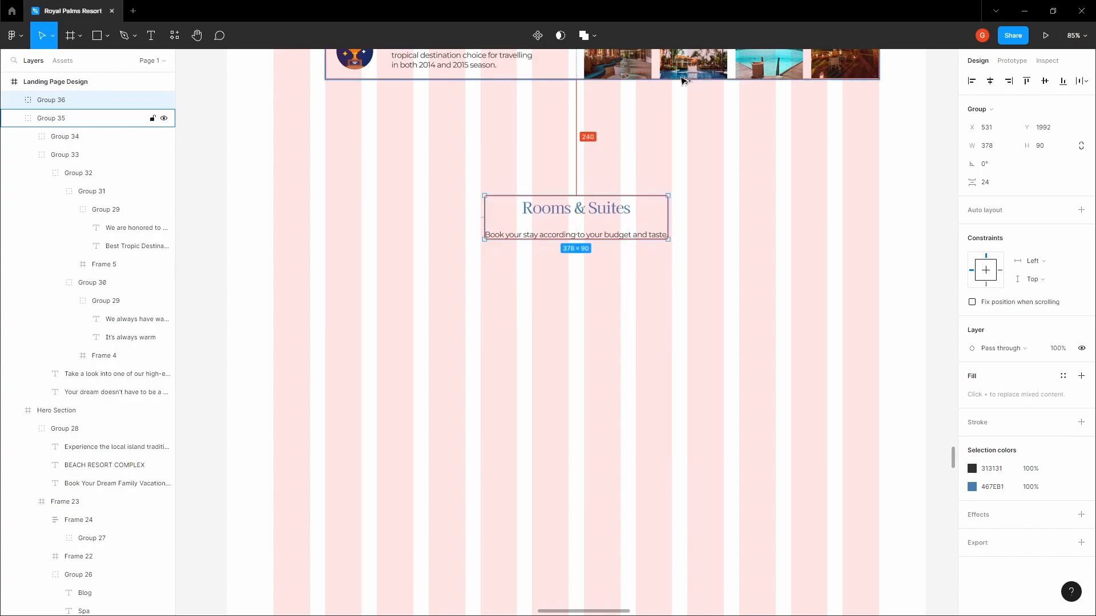
pyautogui.hotkey('shift', 'Down')
pyautogui.hotkey('shift', 'Down')
pyautogui.hotkey('shift', 'Down')
pyautogui.hotkey('shift', 'Up')
pyautogui.hotkey('shift', 'Up')
pyautogui.hotkey('shift', 'Up')
pyautogui.hotkey('shift', 'Down')
pyautogui.hotkey('shift', 'Down')
pyautogui.hotkey('shift', 'Down')
pyautogui.hotkey('shift', 'Up')
pyautogui.hotkey('shift', 'Up')
pyautogui.hotkey('shift', 'Up')
pyautogui.hotkey('shift', 'Down')
pyautogui.hotkey('shift', 'Down')
pyautogui.hotkey('shift', 'Down')
pyautogui.hotkey('shift', 'Up')
pyautogui.hotkey('shift', 'Up')
pyautogui.hotkey('shift', 'Up')
pyautogui.hotkey('shift', 'Down')
pyautogui.hotkey('shift', 'Down')
pyautogui.hotkey('shift', 'Down')
pyautogui.hotkey('shift', 'Down')
pyautogui.hotkey('shift', 'Up')
pyautogui.hotkey('shift', 'Up')
pyautogui.hotkey('shift', 'Up')
pyautogui.hotkey('shift', 'Up')
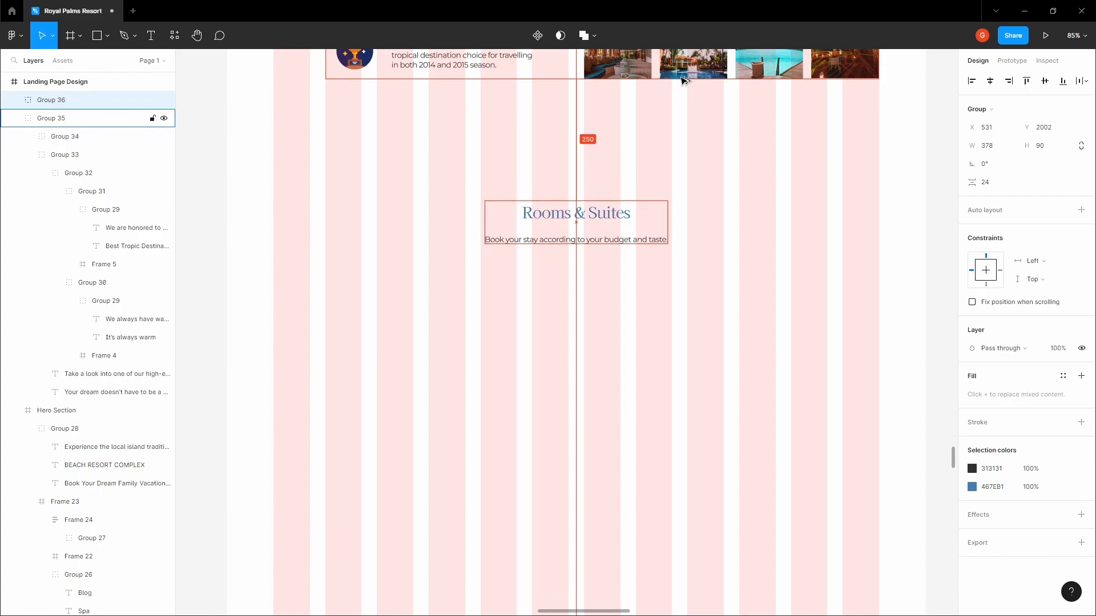
pyautogui.click(687, 105)
pyautogui.moveTo(668, 113); pyautogui.dragTo(669, 109)
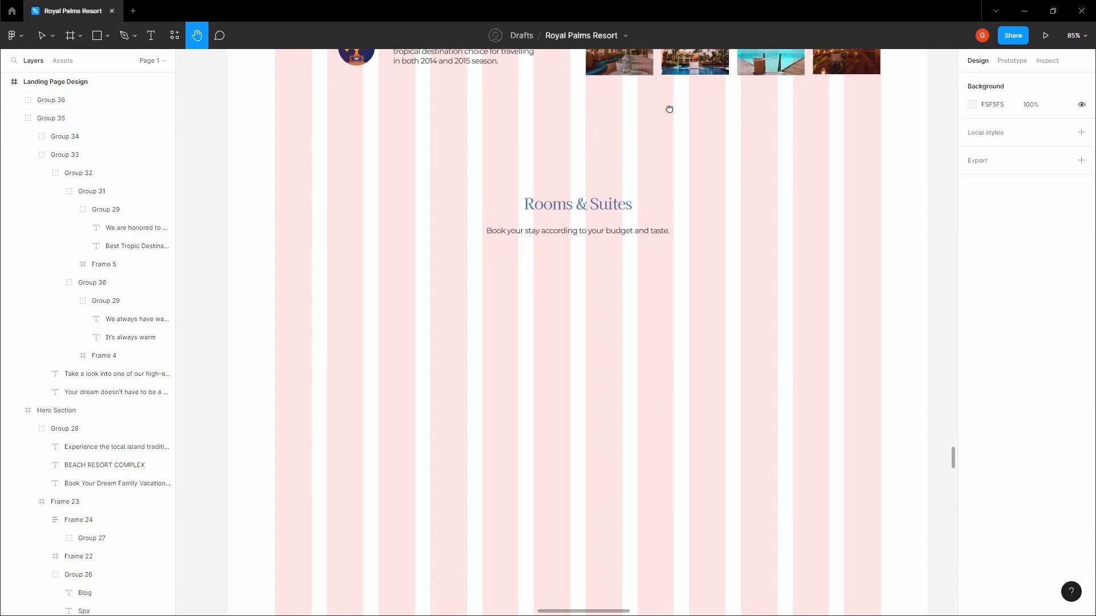
# Draw a square frame below the Rooms & Suites heading group
pyautogui.scroll(-2, 665, 113)
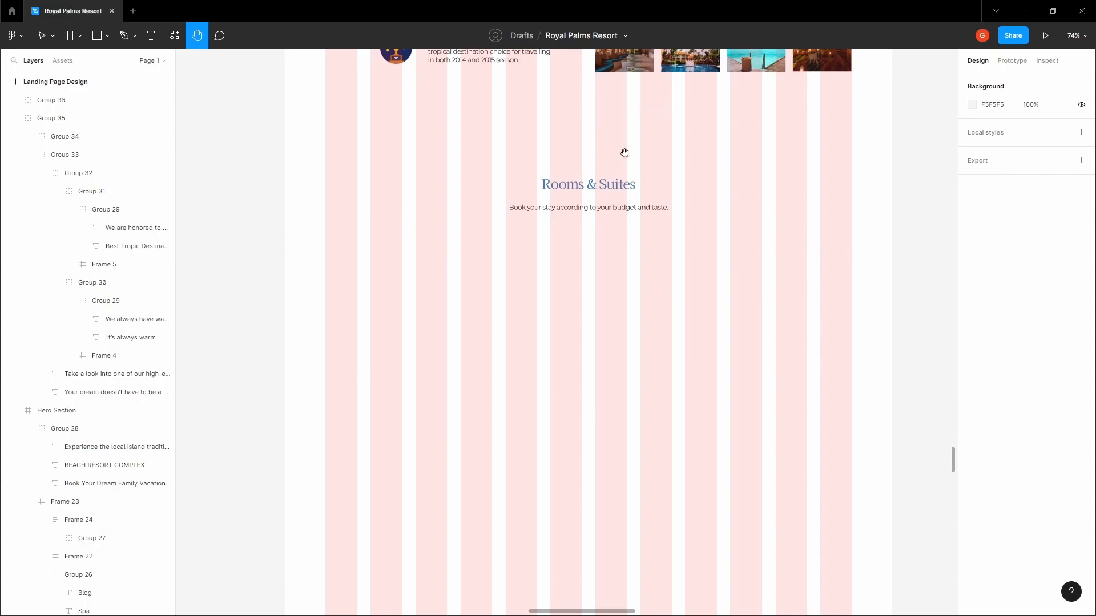
pyautogui.moveTo(636, 134); pyautogui.dragTo(668, 111)
pyautogui.moveTo(566, 230); pyautogui.dragTo(538, 203)
pyautogui.press('f')
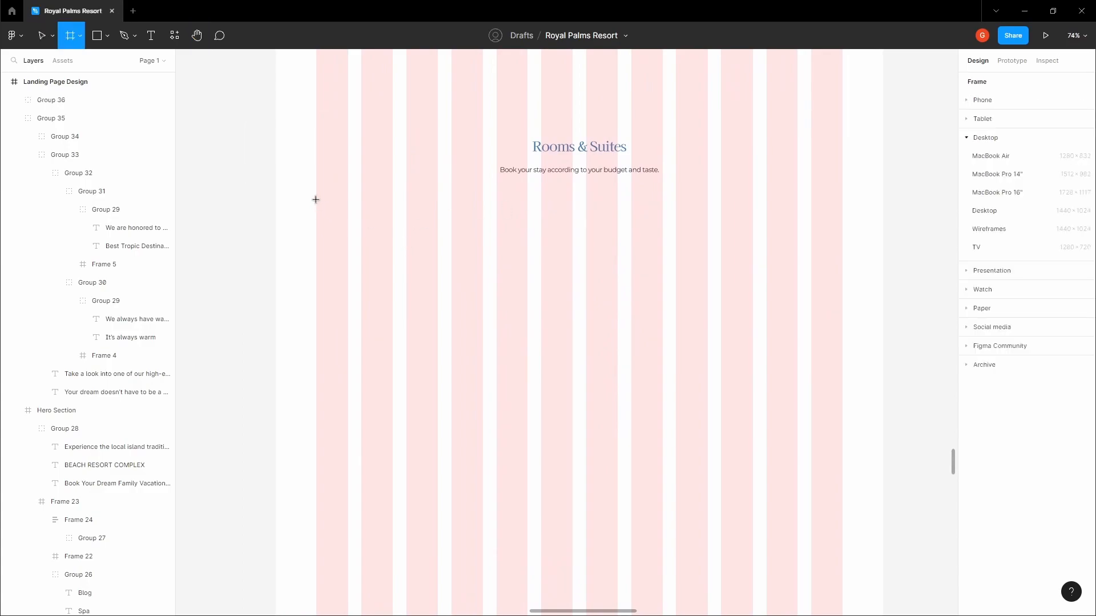
pyautogui.moveTo(316, 199); pyautogui.dragTo(483, 354)
# Duplicate the frame twice to the right, then delete both copies, keeping the 395×395 original
pyautogui.moveTo(423, 279); pyautogui.dragTo(598, 279)
pyautogui.moveTo(598, 280); pyautogui.dragTo(744, 282)
pyautogui.scroll(5, 690, 215)
pyautogui.scroll(-5, 689, 216)
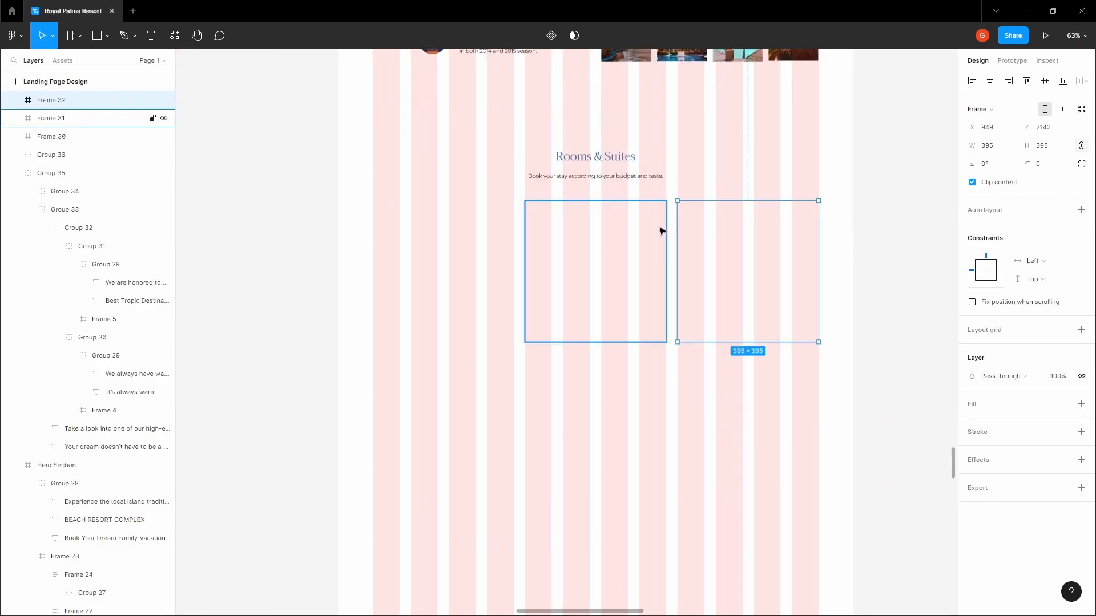
pyautogui.press('Delete')
pyautogui.click(614, 237)
pyautogui.press('Delete')
pyautogui.click(481, 257)
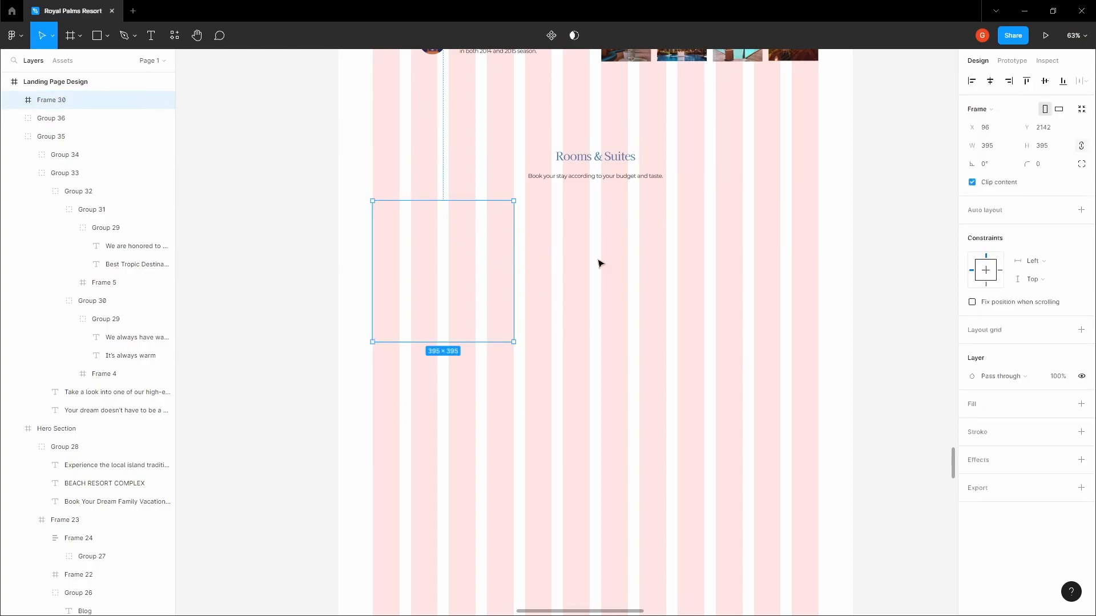
# Delete the four loose photos lying beside the page
pyautogui.scroll(-10, 605, 259)
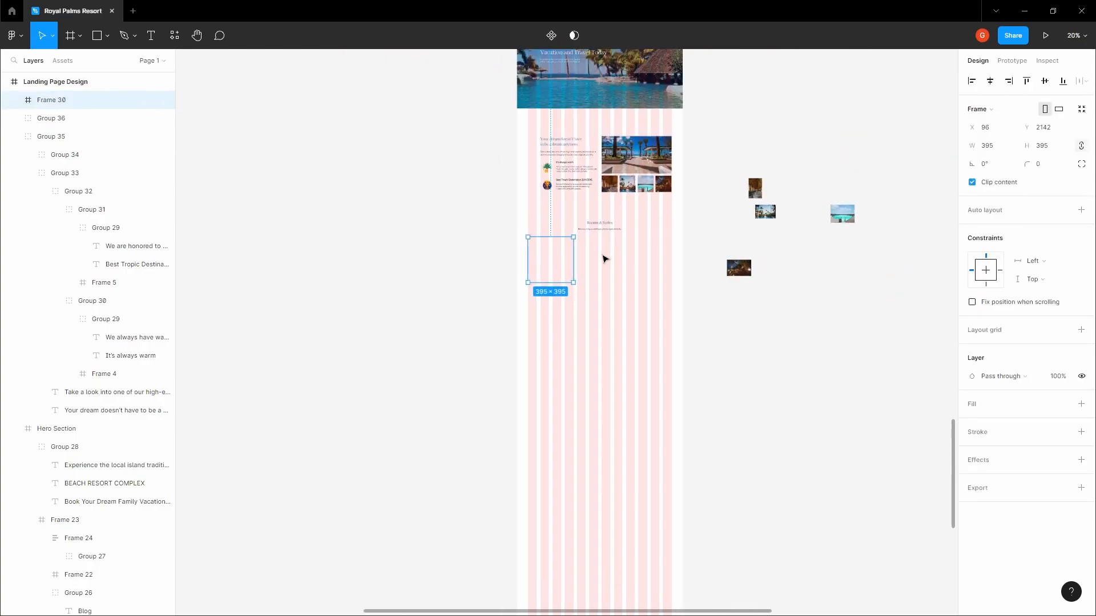
pyautogui.click(725, 183)
pyautogui.moveTo(672, 372); pyautogui.dragTo(811, 289)
pyautogui.press('Delete')
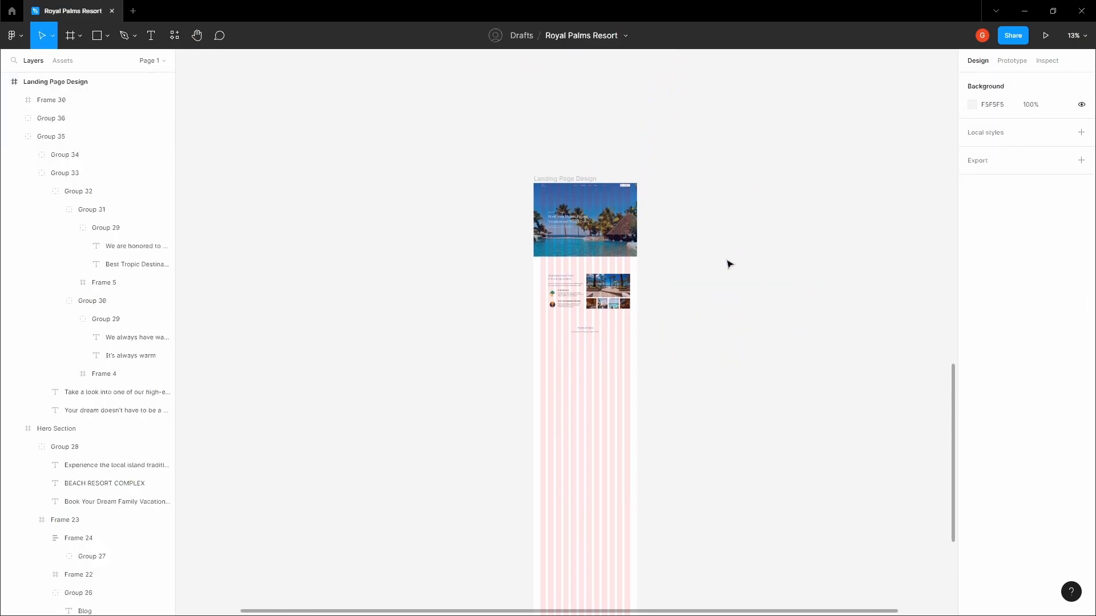
# Look over the bedroom photo collection further down the canvas
pyautogui.moveTo(688, 221); pyautogui.dragTo(644, 495)
pyautogui.scroll(-5, 609, 342)
pyautogui.moveTo(588, 255); pyautogui.dragTo(595, 389)
pyautogui.scroll(5, 564, 238)
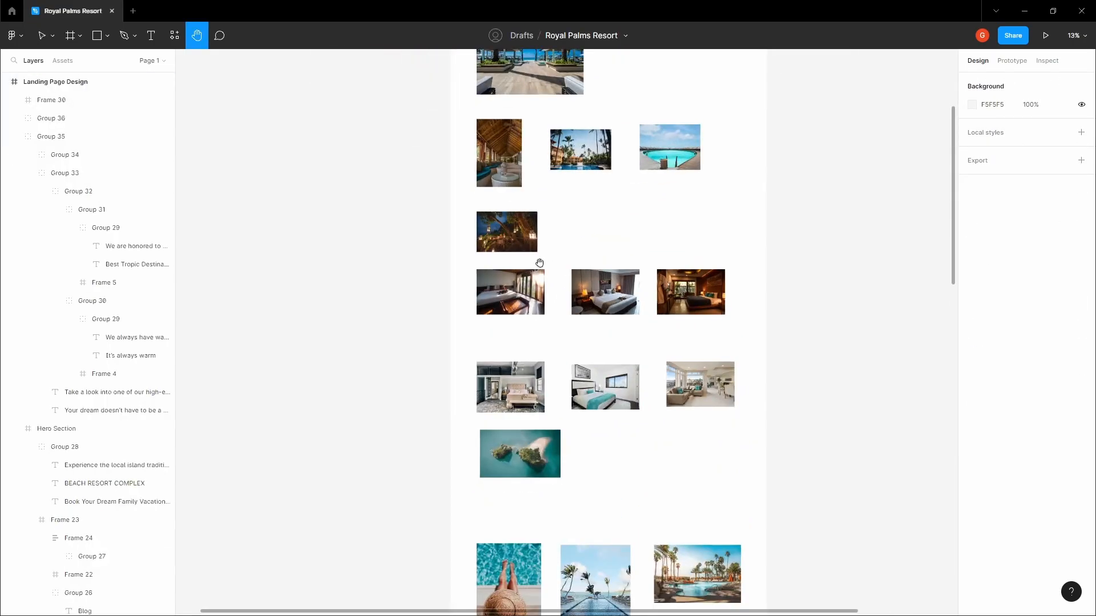
pyautogui.scroll(3, 538, 266)
pyautogui.press('v')
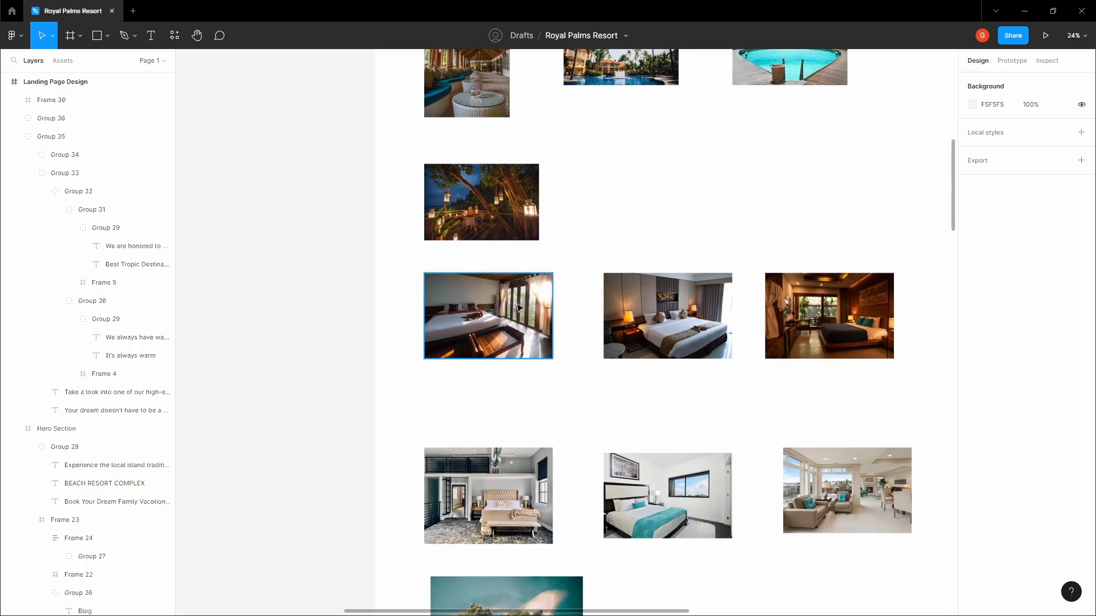
pyautogui.scroll(-5, 518, 309)
pyautogui.scroll(3, 450, 297)
pyautogui.moveTo(441, 290); pyautogui.dragTo(751, 431)
pyautogui.click(785, 408)
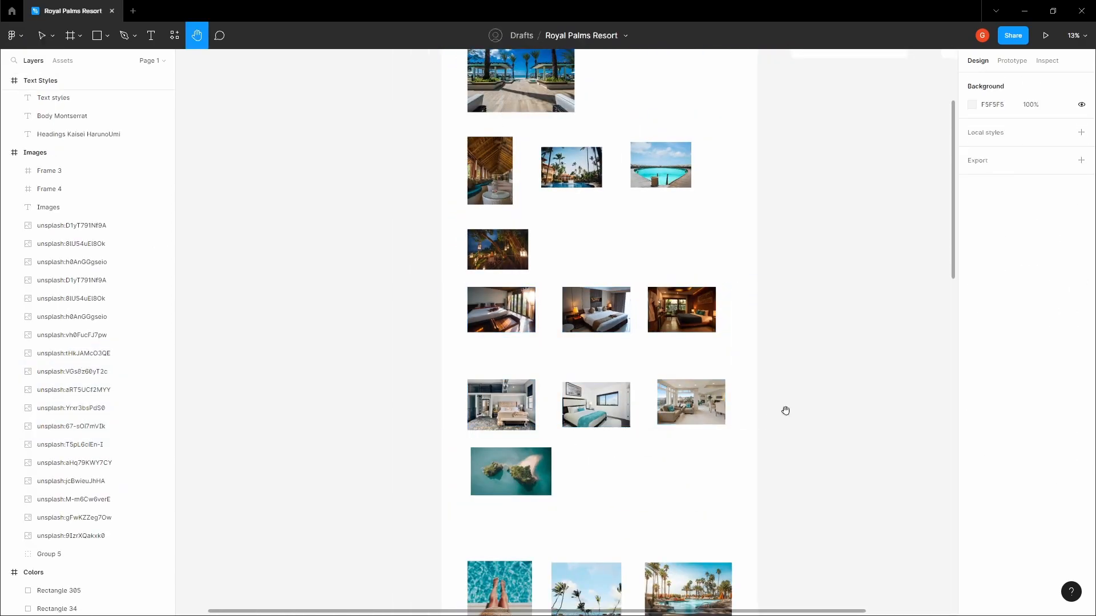
pyautogui.moveTo(786, 411); pyautogui.dragTo(673, 284)
pyautogui.scroll(-3, 674, 283)
pyautogui.moveTo(706, 531); pyautogui.dragTo(625, 275)
pyautogui.scroll(3, 575, 304)
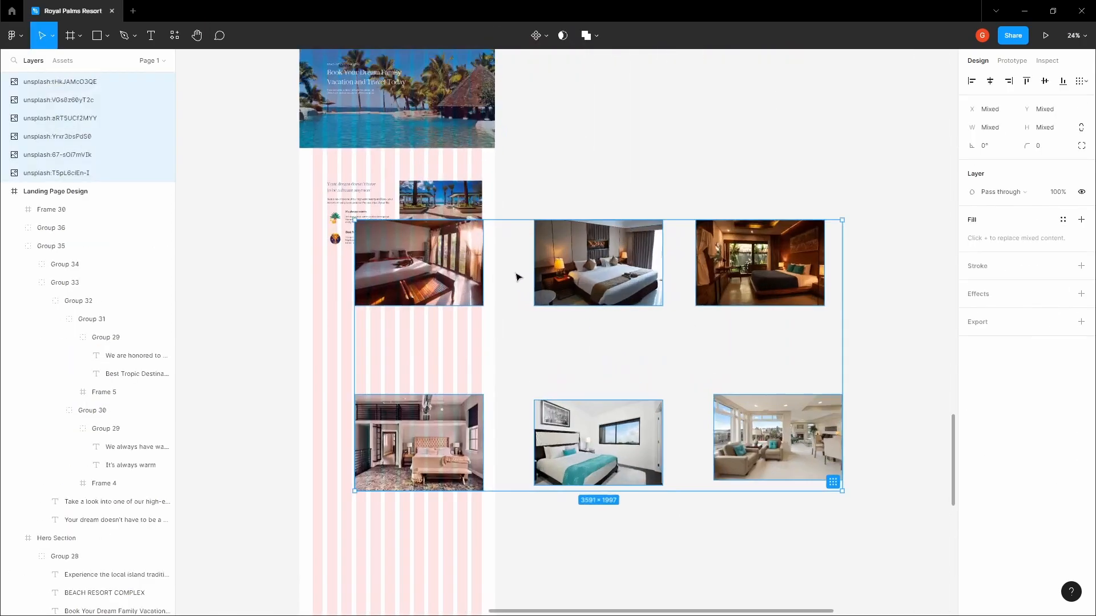
# Shrink the first bedroom photo to 324×216
pyautogui.click(577, 285)
pyautogui.moveTo(654, 342); pyautogui.dragTo(590, 308)
pyautogui.click(590, 316)
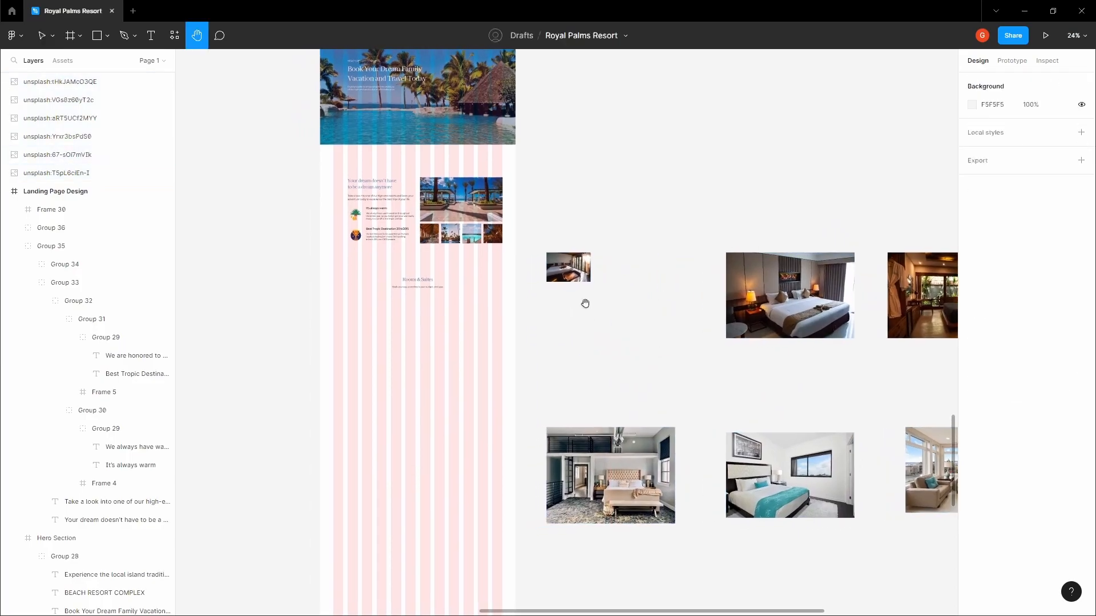
pyautogui.press('c')
pyautogui.click(569, 262)
pyautogui.press('Escape')
pyautogui.press('Escape')
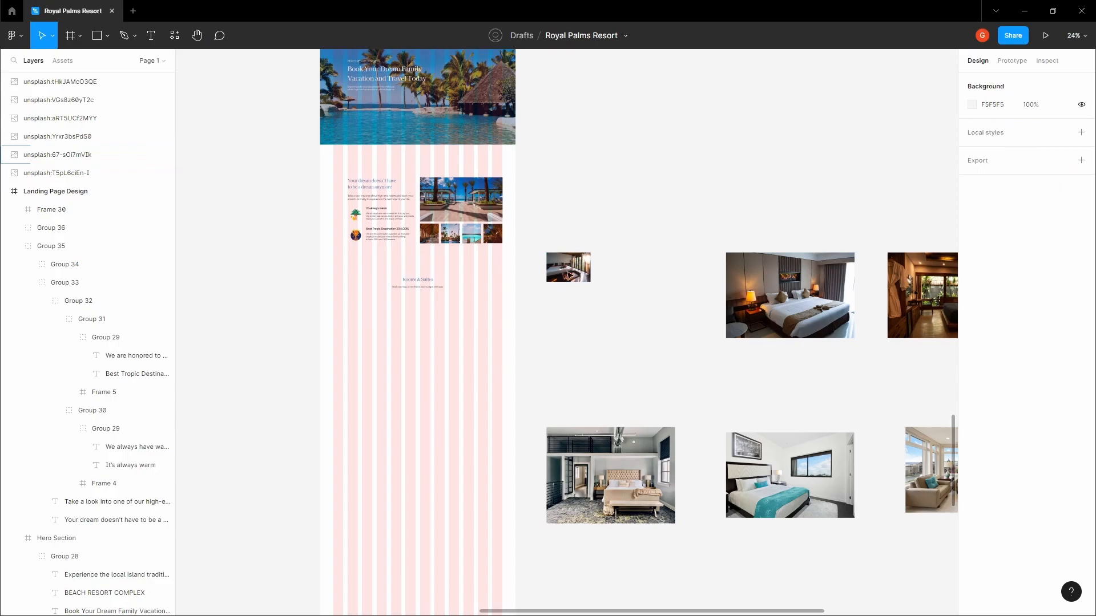
# Paste the bedroom photo into empty Frame 30 and stretch it to cover the 395×395 frame
pyautogui.press('h')
pyautogui.moveTo(545, 315); pyautogui.dragTo(710, 282)
pyautogui.scroll(2, 530, 269)
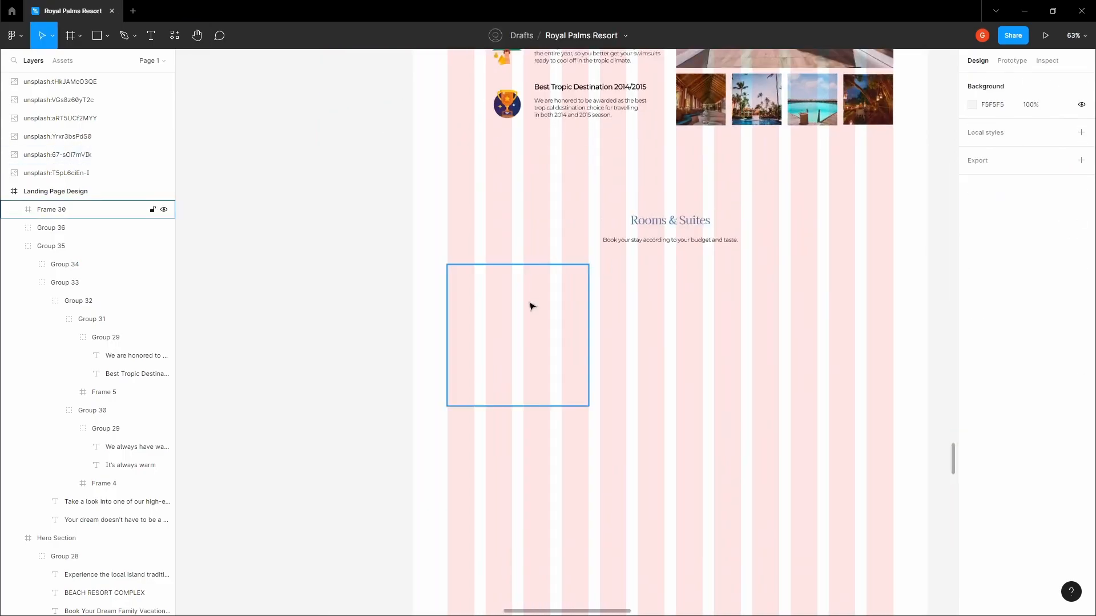
pyautogui.click(531, 307)
pyautogui.hotkey('ctrl', 'v')
pyautogui.scroll(1, 532, 309)
pyautogui.press('alt')
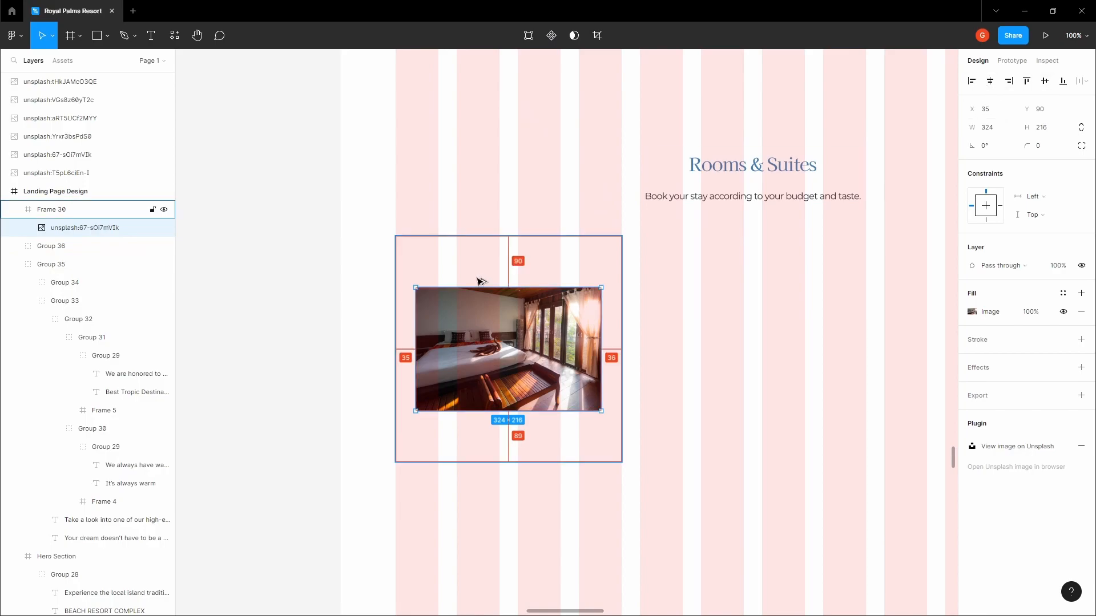
pyautogui.moveTo(519, 287); pyautogui.dragTo(525, 237)
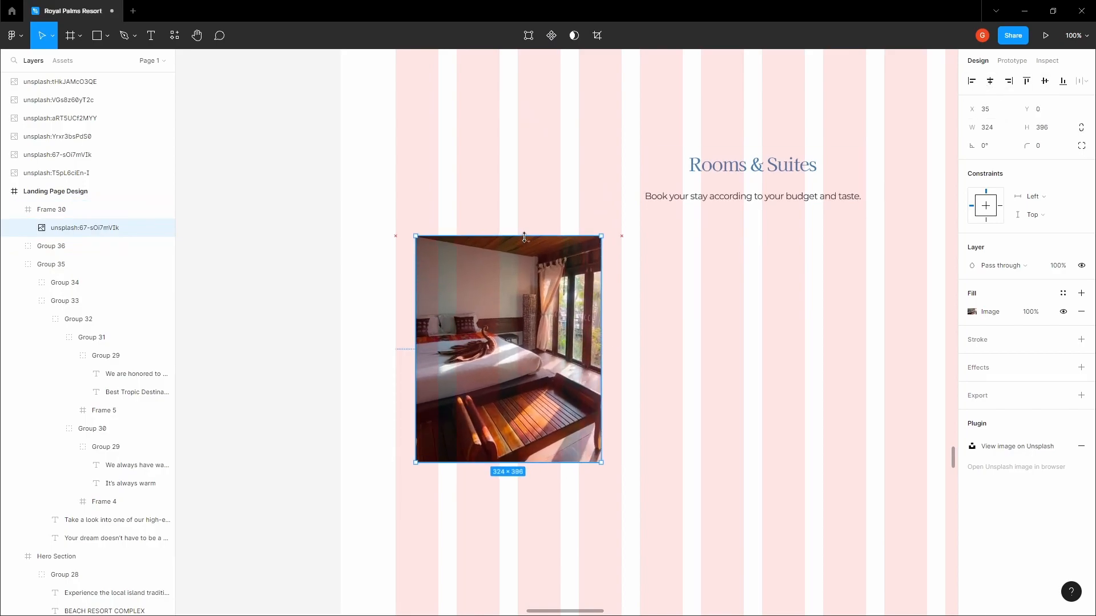
pyautogui.moveTo(601, 310); pyautogui.dragTo(624, 311)
# Check the filled Frame 30 by reselecting it and panning around it
pyautogui.click(325, 275)
pyautogui.press('space')
pyautogui.moveTo(344, 271)
pyautogui.mouseDown()
pyautogui.moveTo(310, 247)
pyautogui.moveTo(321, 267)
pyautogui.moveTo(340, 253)
pyautogui.mouseUp()
pyautogui.click(420, 291)
pyautogui.click(322, 274)
pyautogui.press('space')
pyautogui.click(441, 295)
pyautogui.click(321, 272)
pyautogui.press('space')
pyautogui.click(468, 297)
pyautogui.keyDown('ctrl'); pyautogui.scroll(5, 431, 328); pyautogui.keyUp('ctrl')
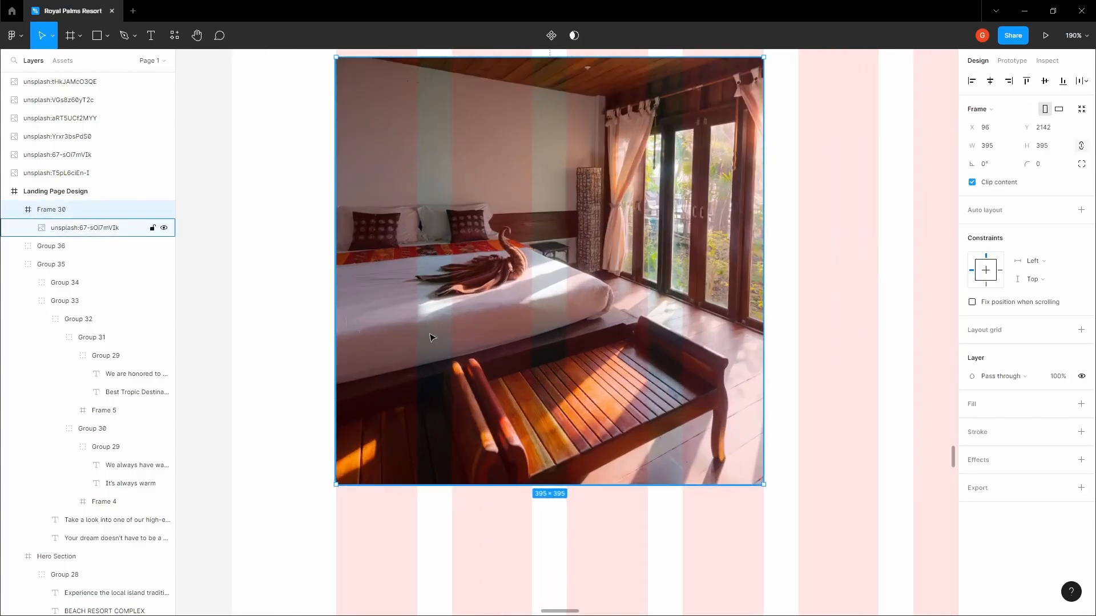
# Add a 'Single Bed Room' caption on the photo and position it at X 24, Y 331
pyautogui.keyDown('ctrl'); pyautogui.scroll(2, 385, 399); pyautogui.keyUp('ctrl')
pyautogui.press('t')
pyautogui.click(387, 397)
pyautogui.write('Apartment')
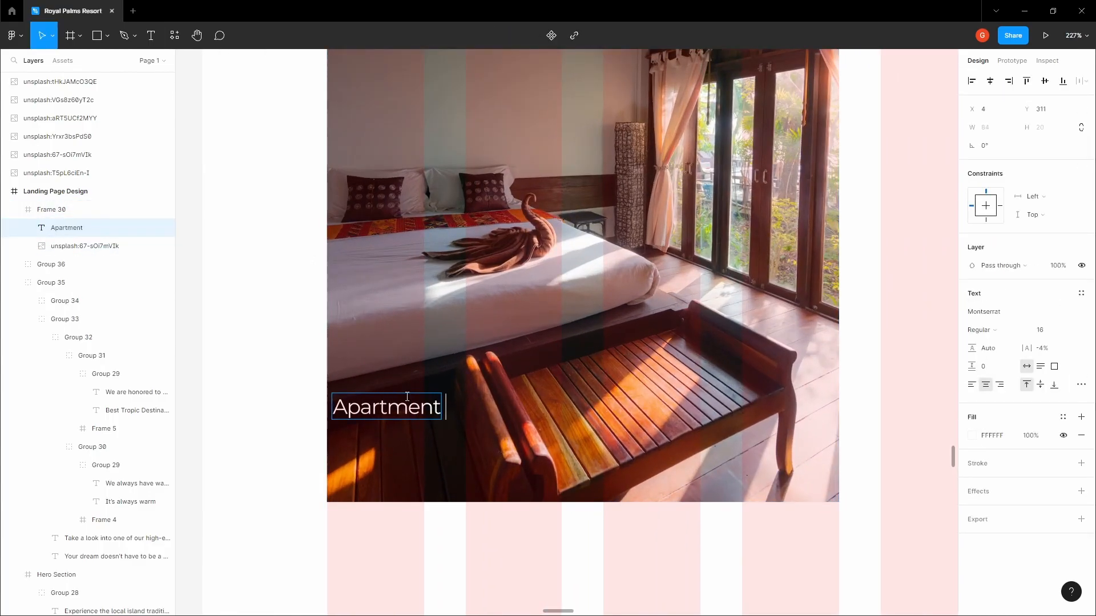
pyautogui.write(' Suite')
pyautogui.hotkey('ctrl', 'a')
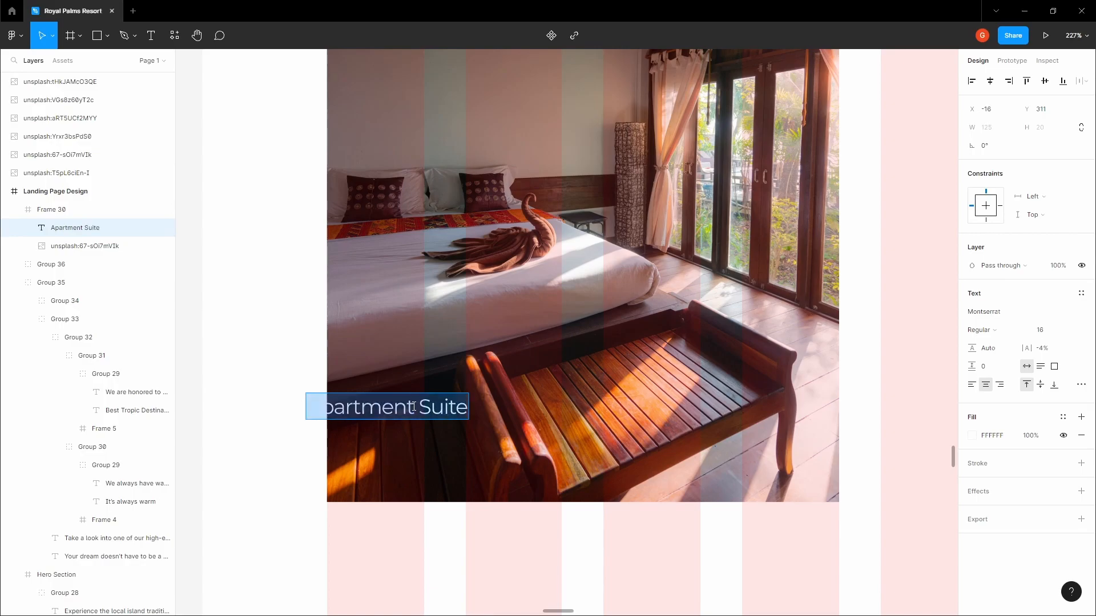
pyautogui.write('Sing')
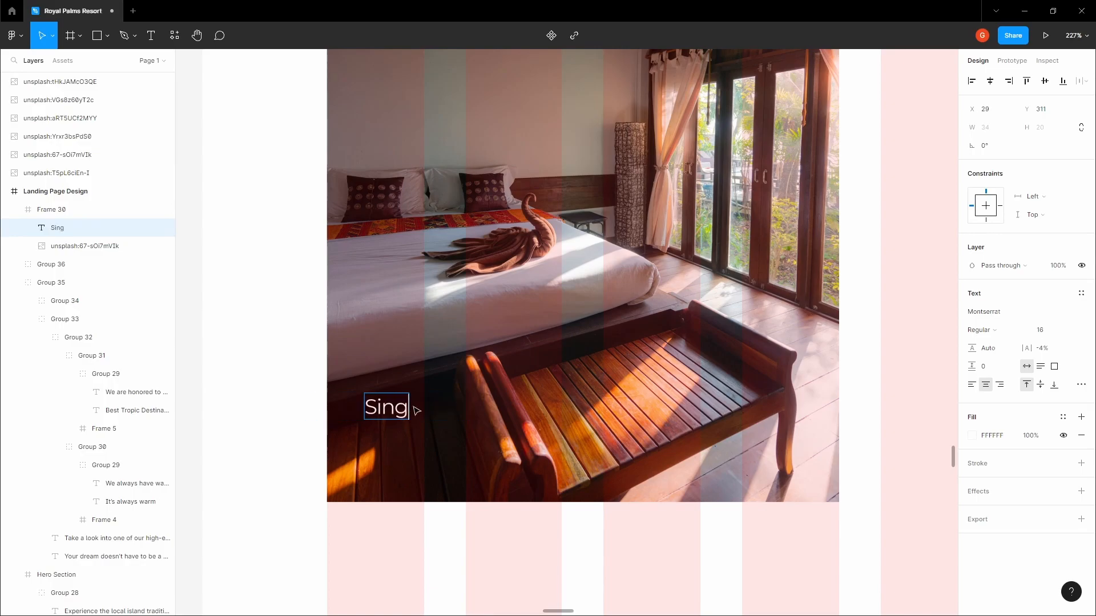
pyautogui.write('le Bed Room')
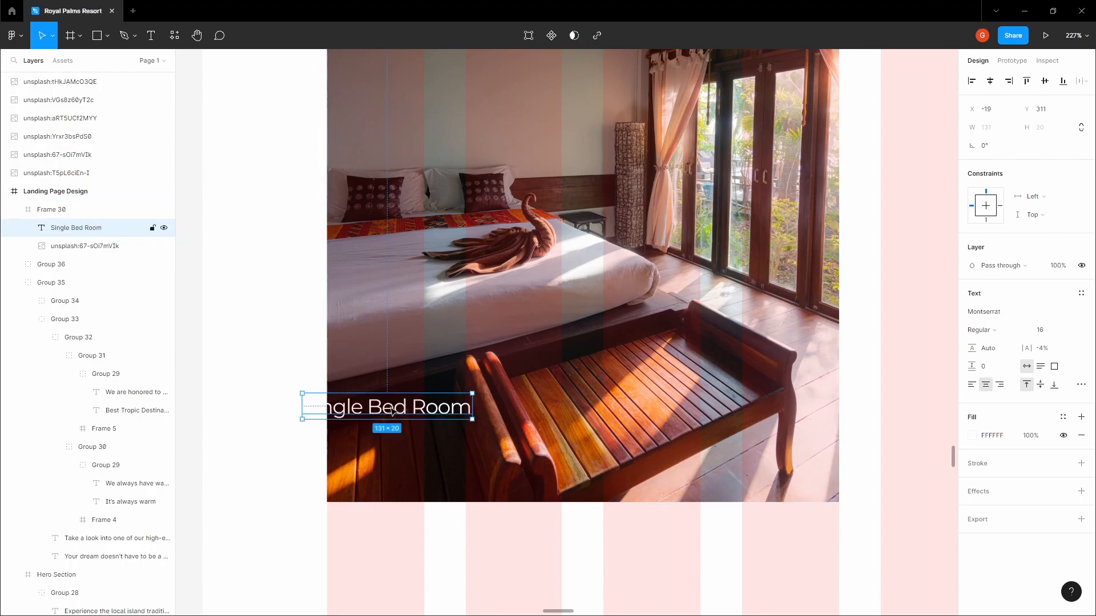
pyautogui.moveTo(391, 409); pyautogui.dragTo(433, 414)
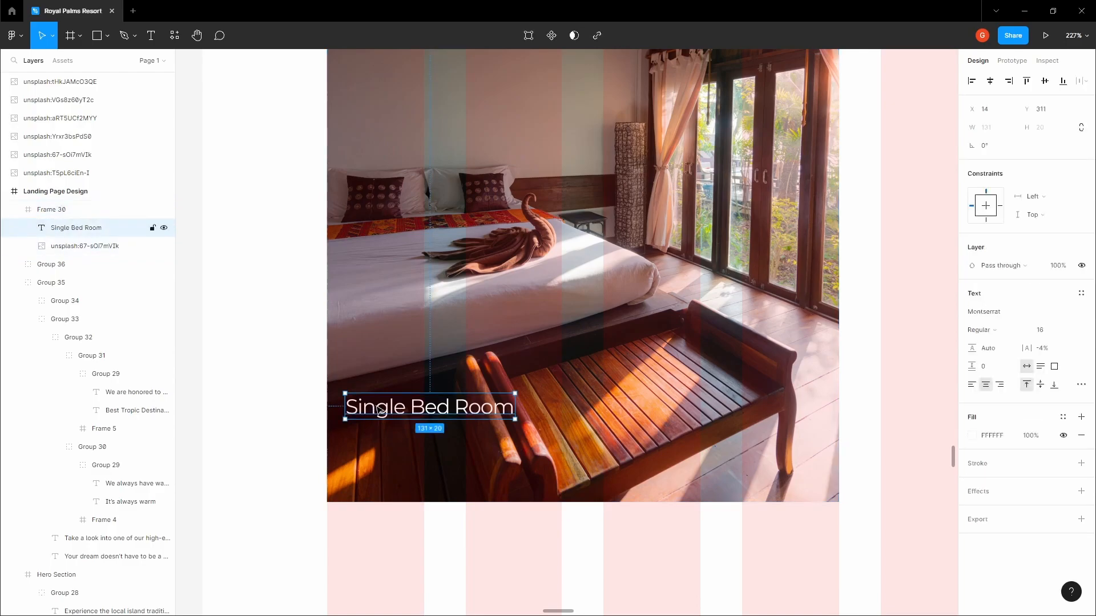
pyautogui.moveTo(381, 410); pyautogui.dragTo(395, 411)
pyautogui.press('Left')
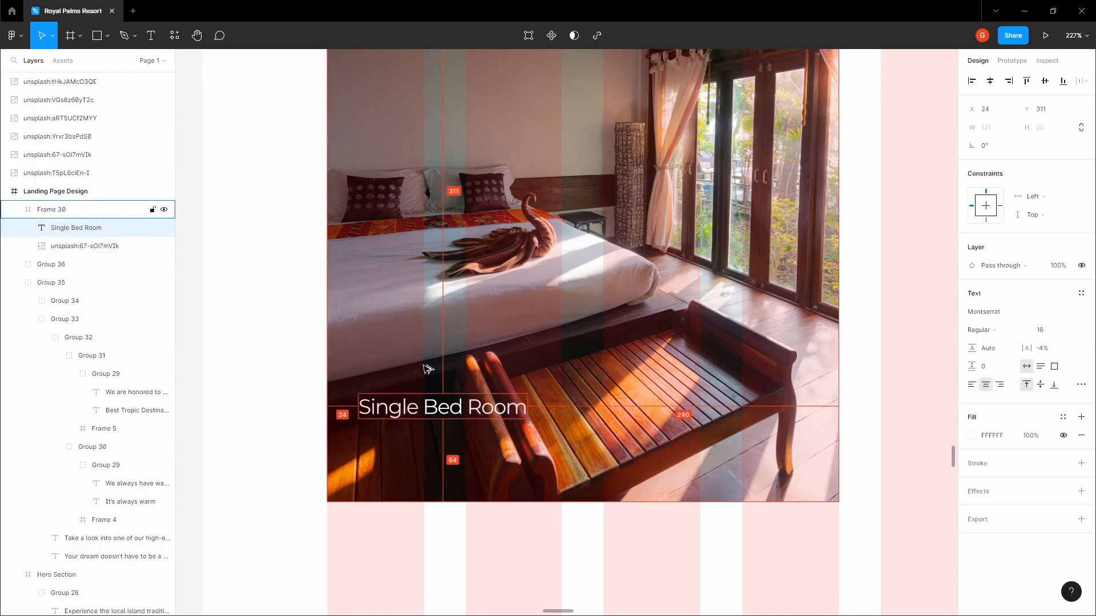
pyautogui.hotkey('shift', 'Down')
pyautogui.hotkey('shift', 'Down')
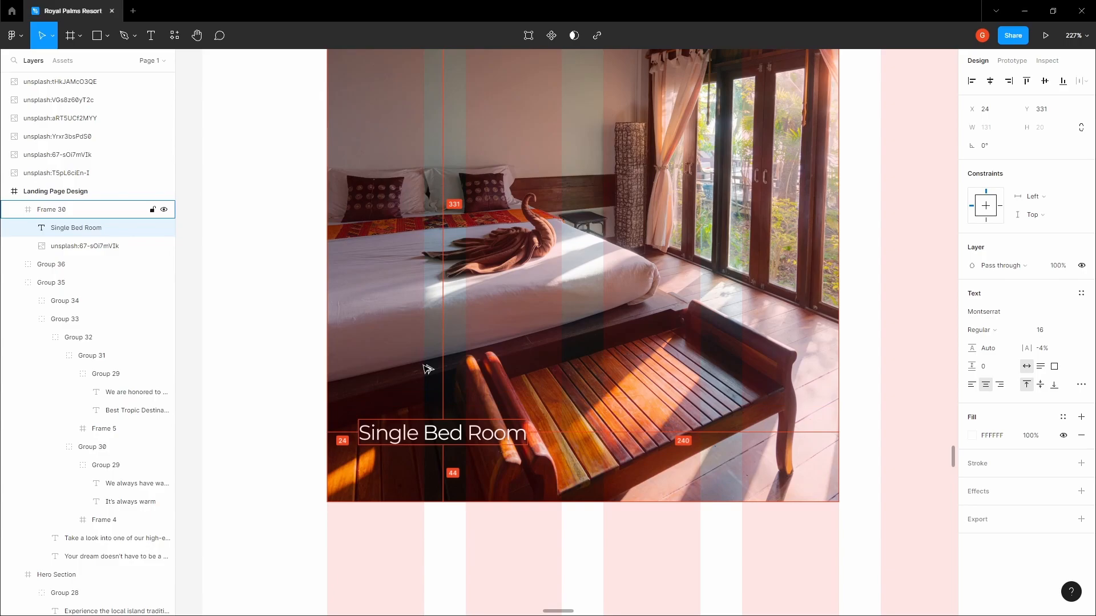
# Duplicate the caption below itself at size 14 and retype it as '$240/night'
pyautogui.moveTo(421, 435); pyautogui.dragTo(418, 476)
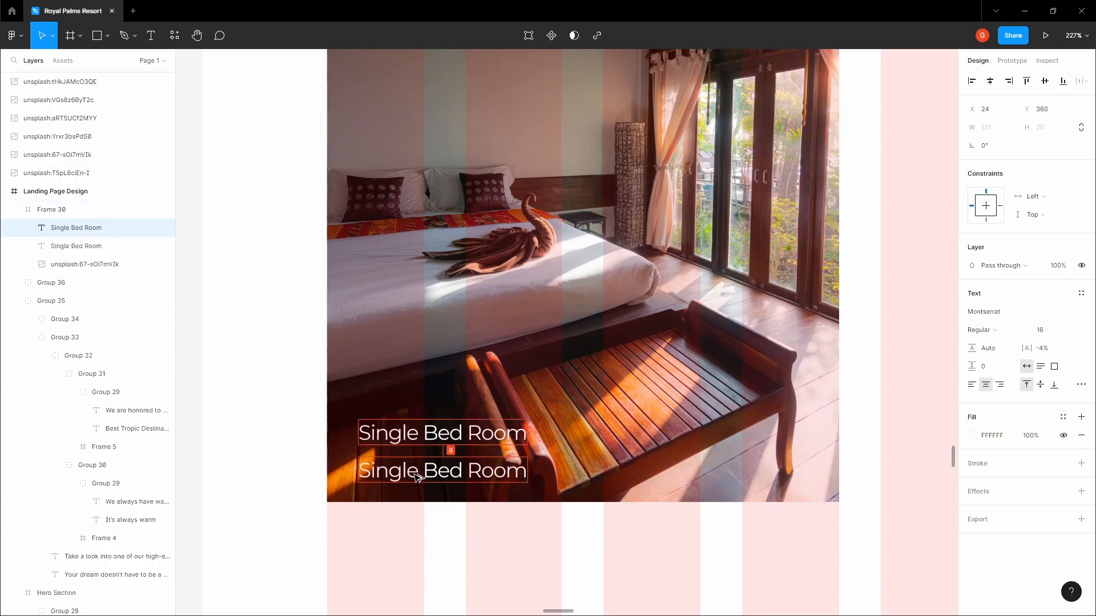
pyautogui.write('14')
pyautogui.press('Return')
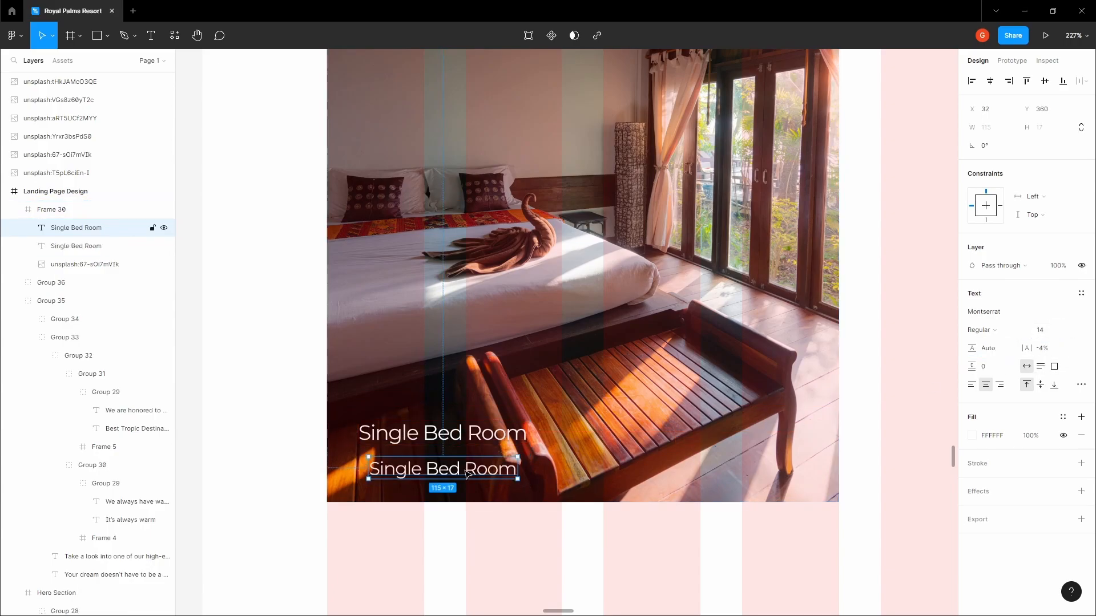
pyautogui.doubleClick(467, 469)
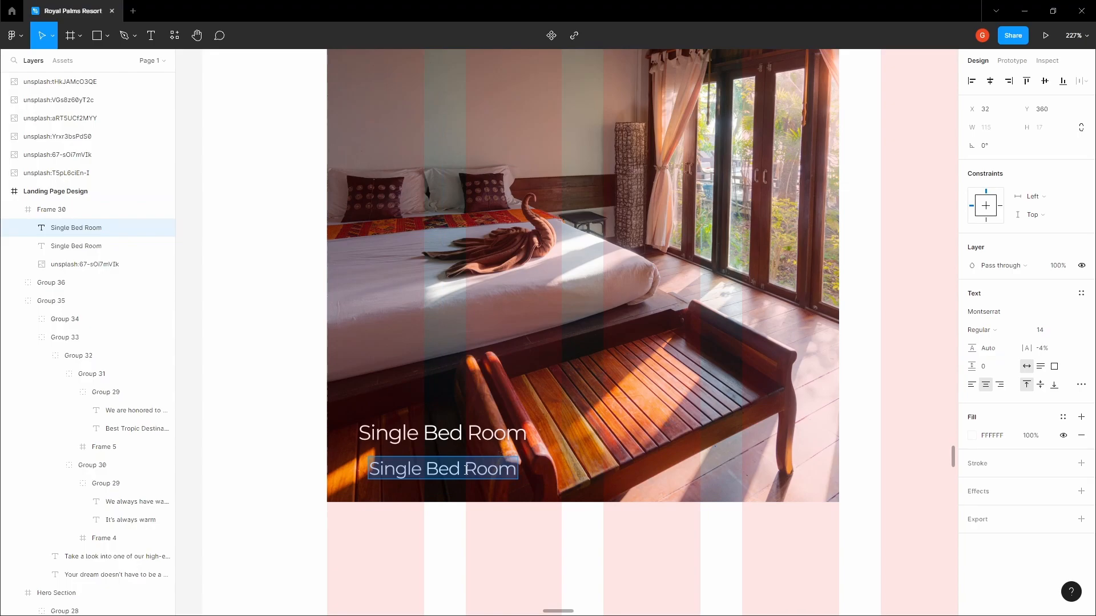
pyautogui.write('$240/night')
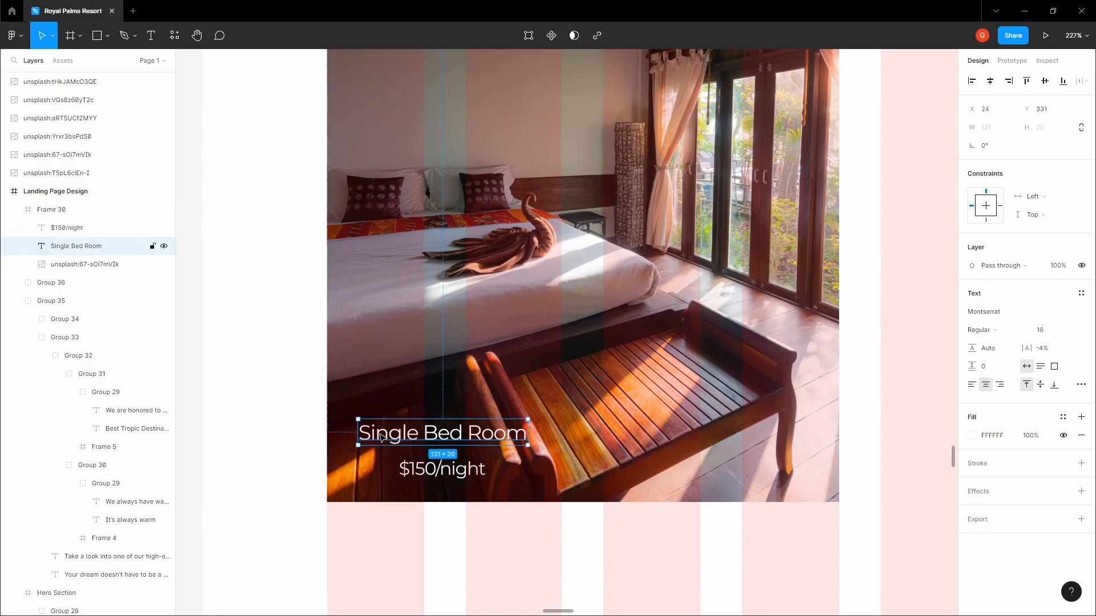
# Left-align both caption texts and line the price up under the room name
pyautogui.keyDown('shift'); pyautogui.click(114, 246); pyautogui.keyUp('shift')
pyautogui.click(973, 432)
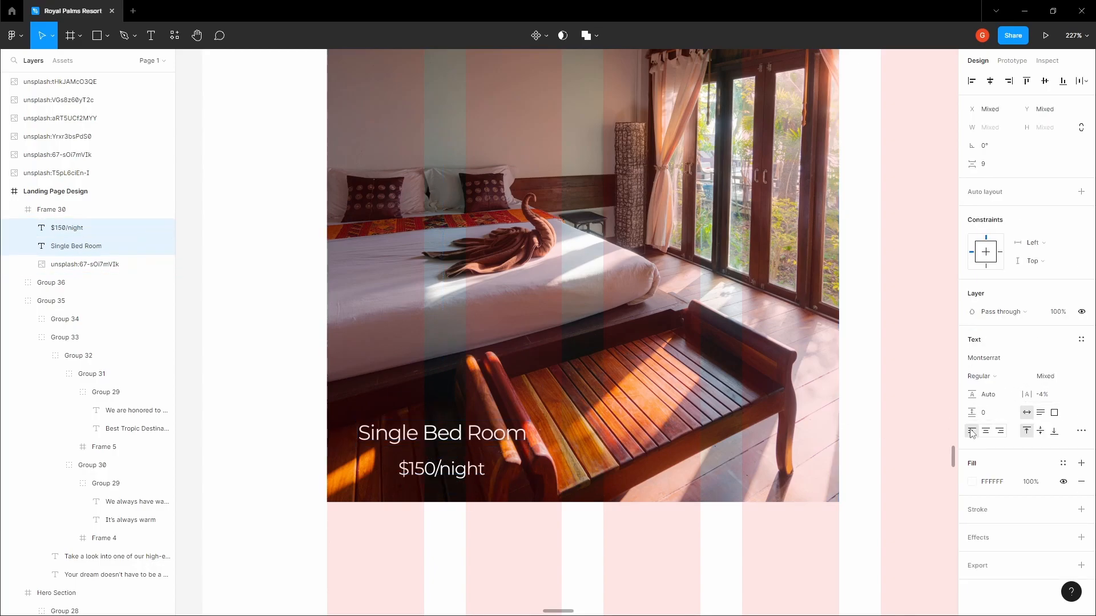
pyautogui.click(425, 464)
pyautogui.scroll(4, 388, 469)
pyautogui.moveTo(434, 466); pyautogui.dragTo(327, 468)
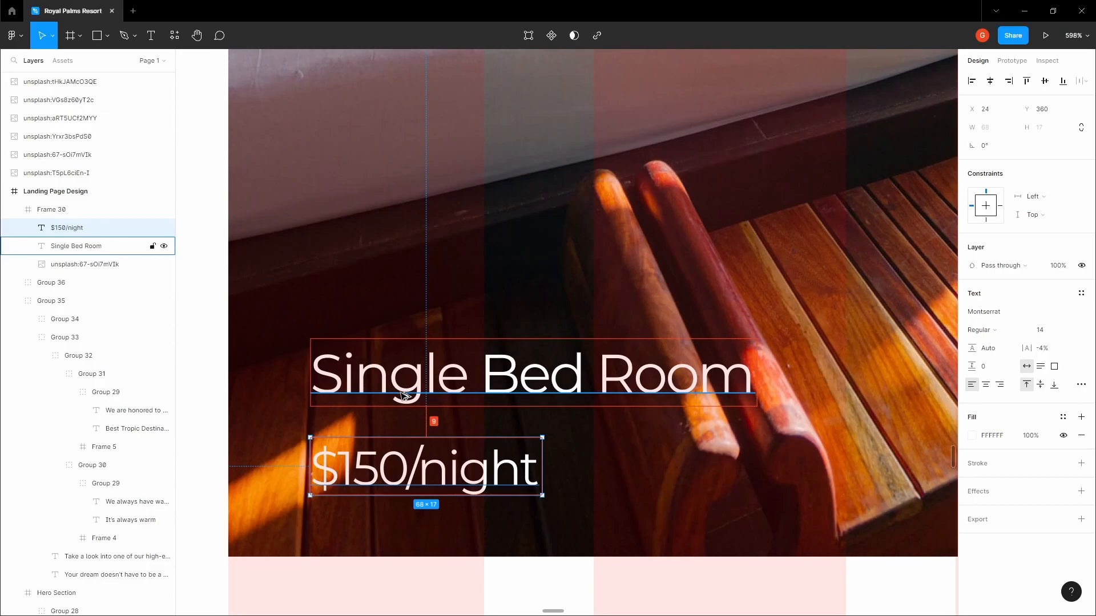
pyautogui.press('Up')
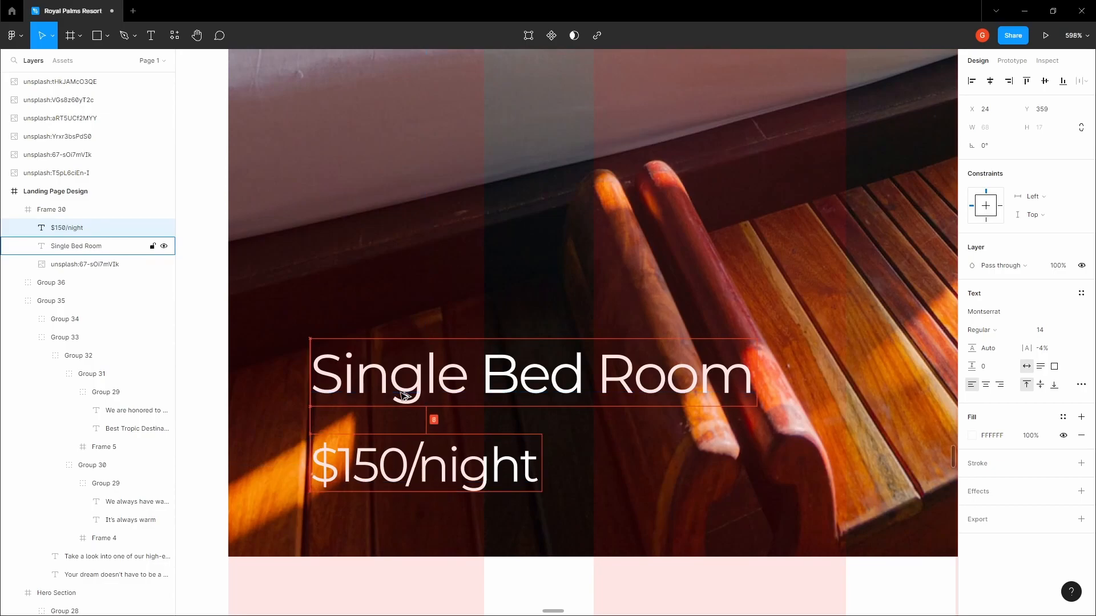
pyautogui.scroll(-5, 408, 395)
pyautogui.click(269, 367)
pyautogui.scroll(-3, 267, 379)
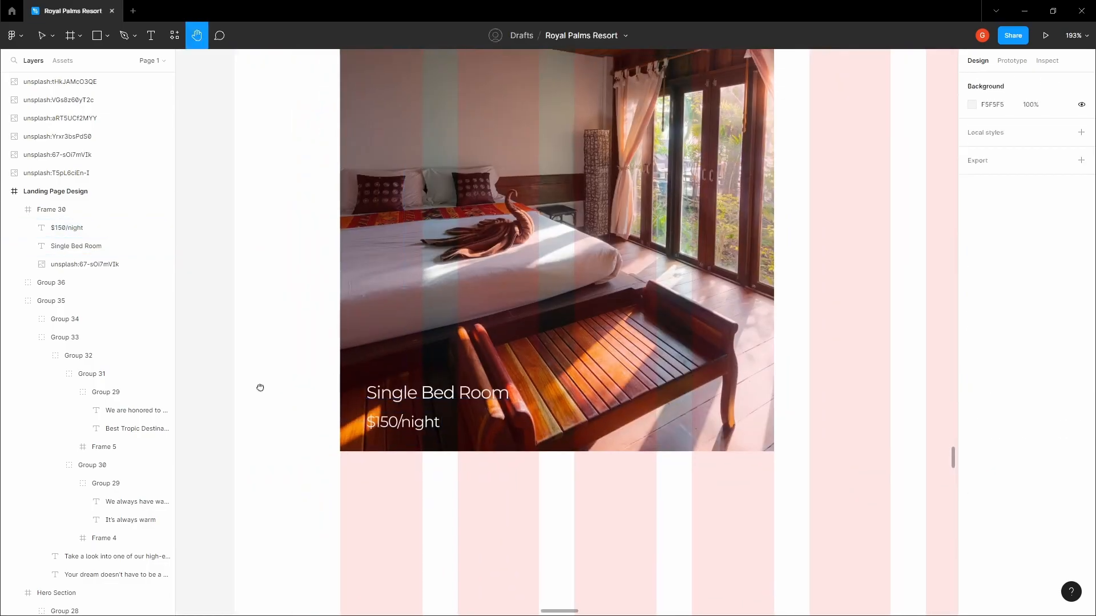
# Set the room name to font size 14 and the price to 12, nudging the price closer
pyautogui.doubleClick(342, 410)
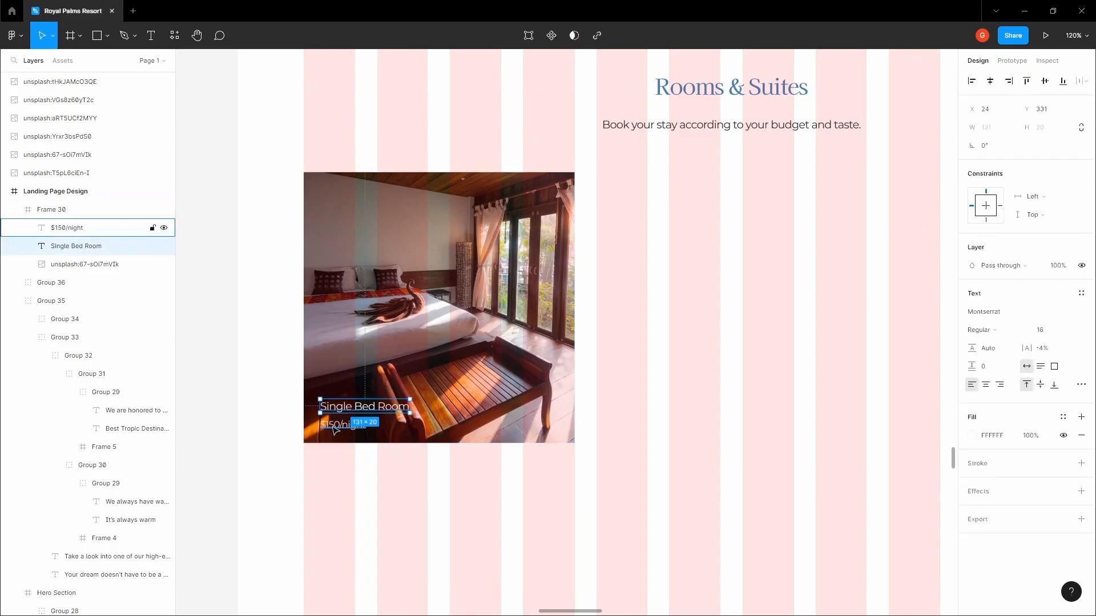
pyautogui.scroll(4, 332, 411)
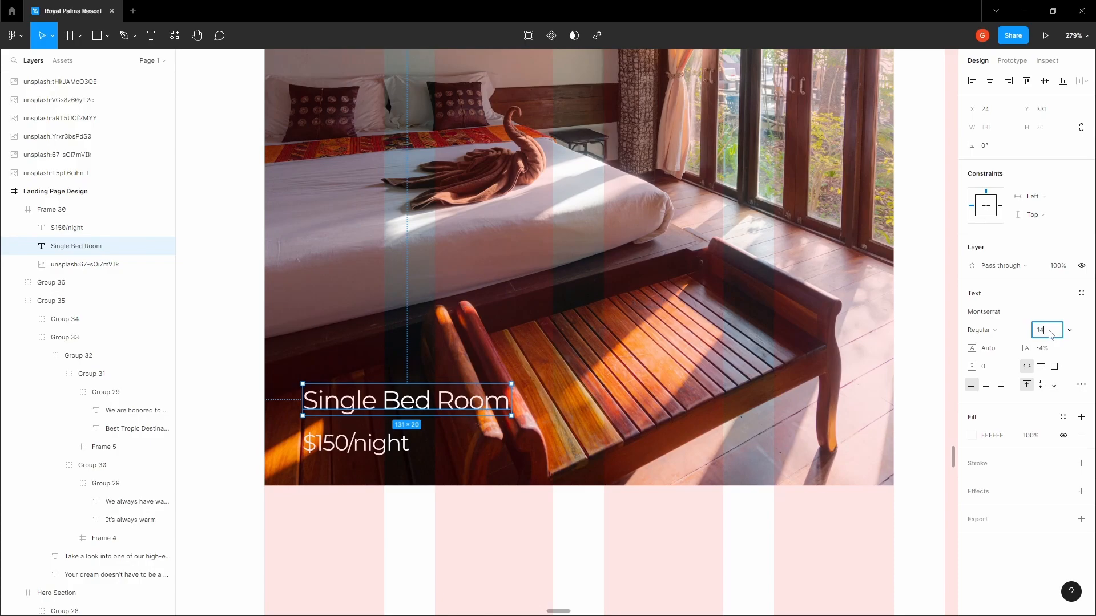
pyautogui.click(1050, 334)
pyautogui.write('14')
pyautogui.press('Return')
pyautogui.click(377, 445)
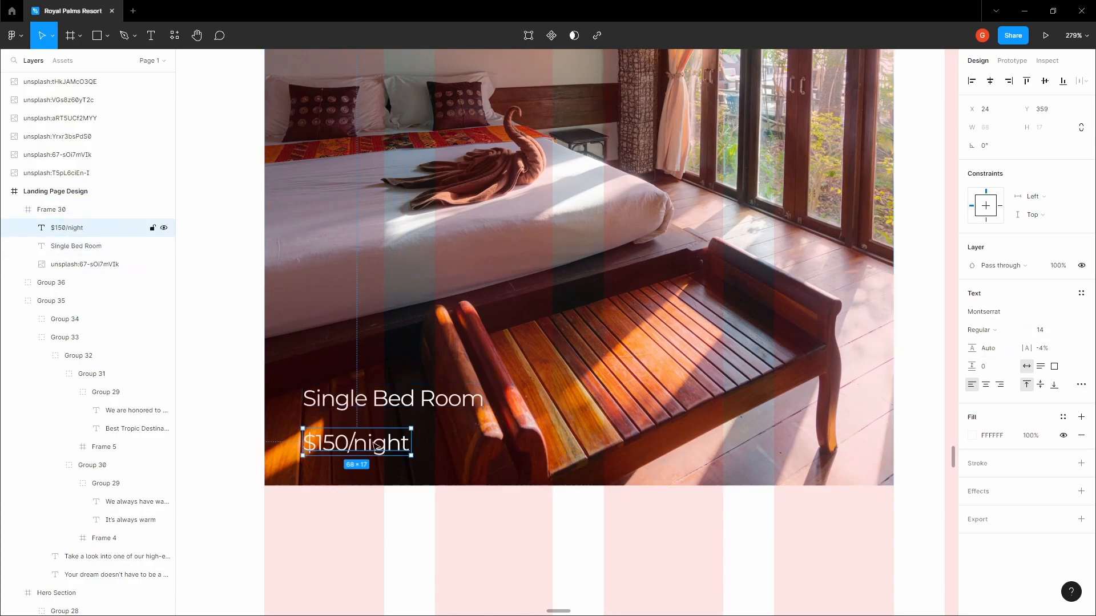
pyautogui.click(1055, 337)
pyautogui.write('12')
pyautogui.press('Return')
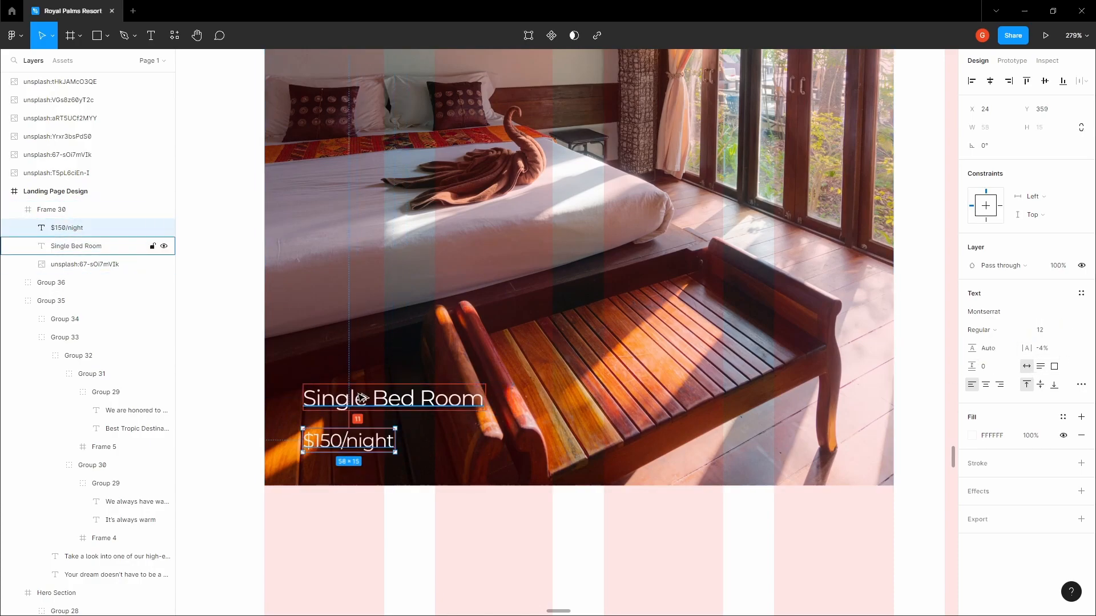
pyautogui.press('Up')
pyautogui.press('Up')
pyautogui.press('Up')
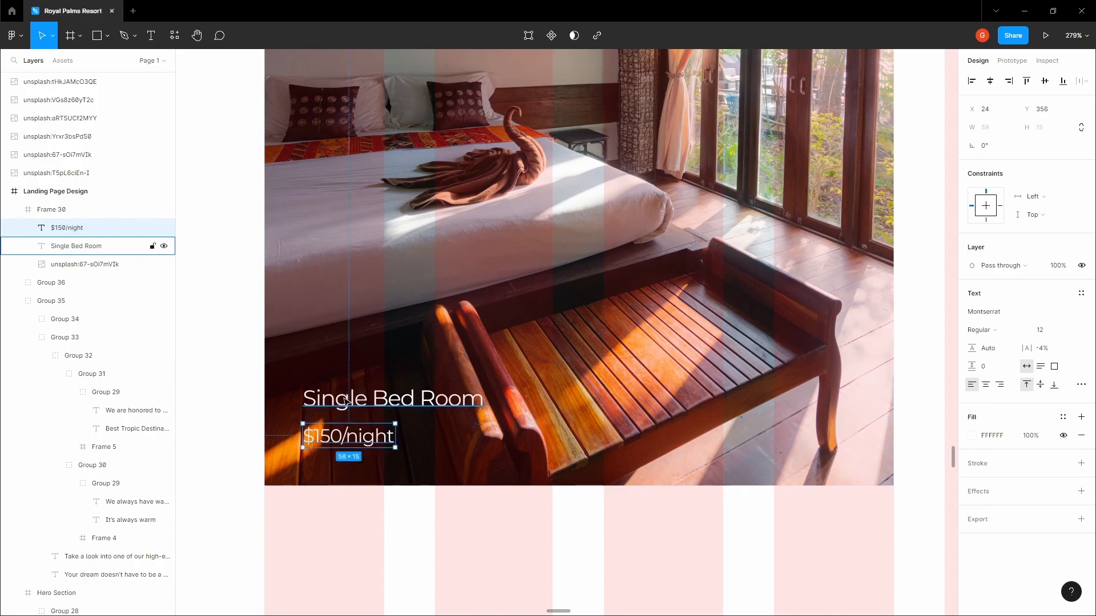
# Group the room name and price text together
pyautogui.keyDown('shift'); pyautogui.click(360, 398); pyautogui.keyUp('shift')
pyautogui.hotkey('ctrl', 'g')
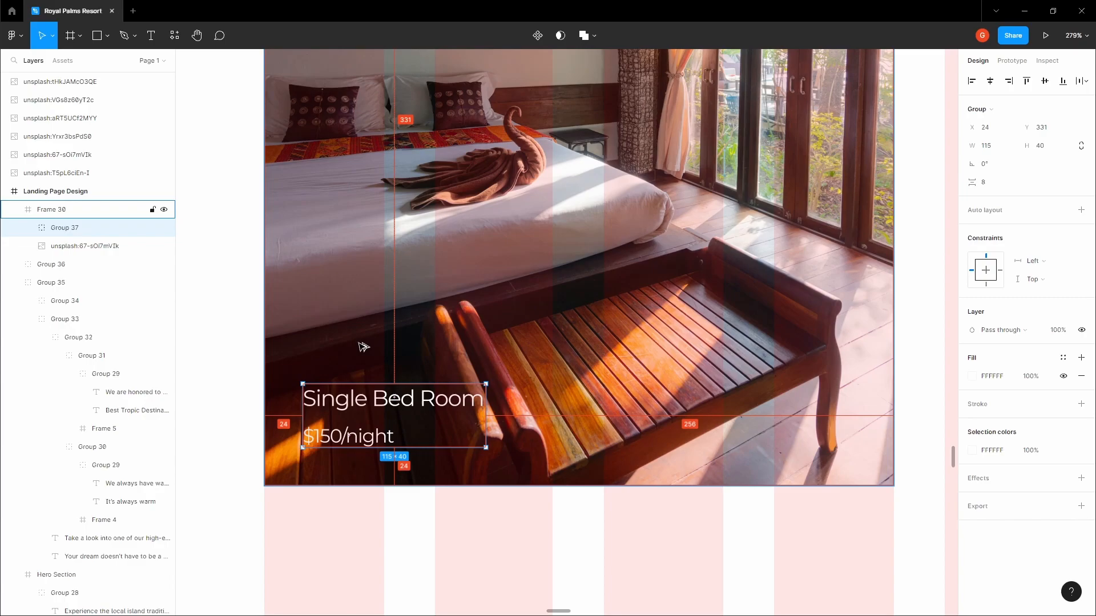
pyautogui.click(232, 346)
pyautogui.moveTo(230, 346); pyautogui.dragTo(202, 334)
# Select and copy the arrow-right icon inside the Book vacay button
pyautogui.click(517, 349)
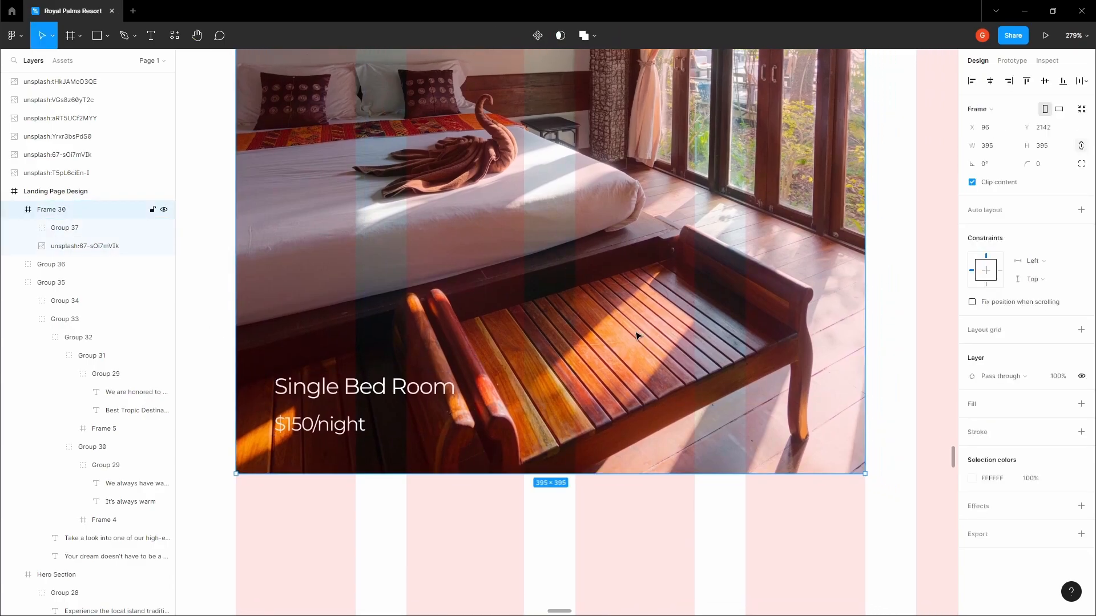
pyautogui.press('space')
pyautogui.scroll(-5, 637, 333)
pyautogui.scroll(-2, 600, 347)
pyautogui.moveTo(638, 333); pyautogui.dragTo(564, 361)
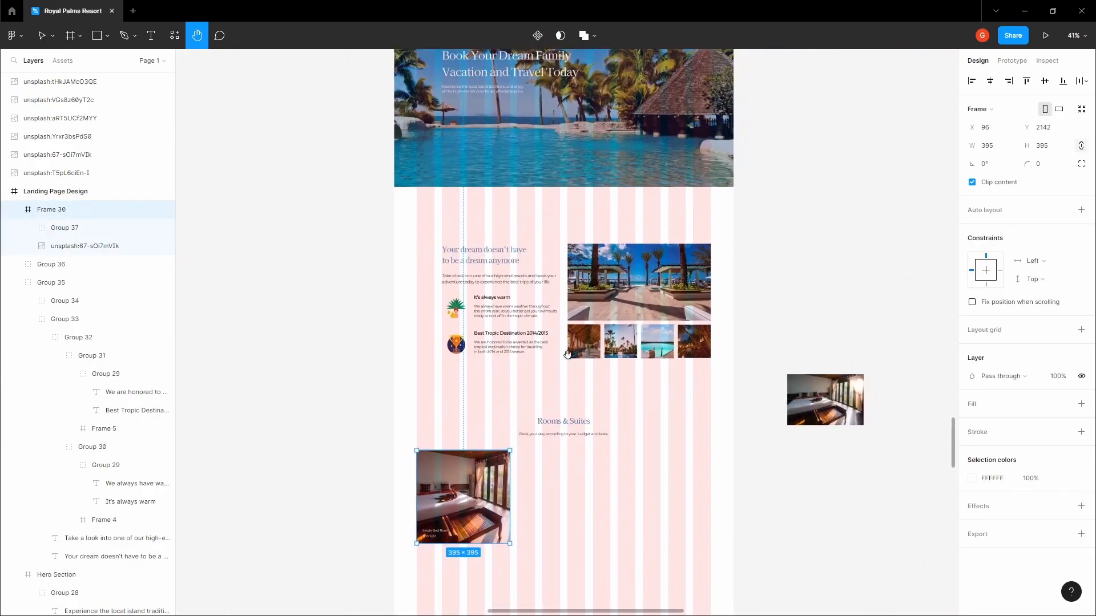
pyautogui.scroll(3, 563, 361)
pyautogui.scroll(10, 592, 406)
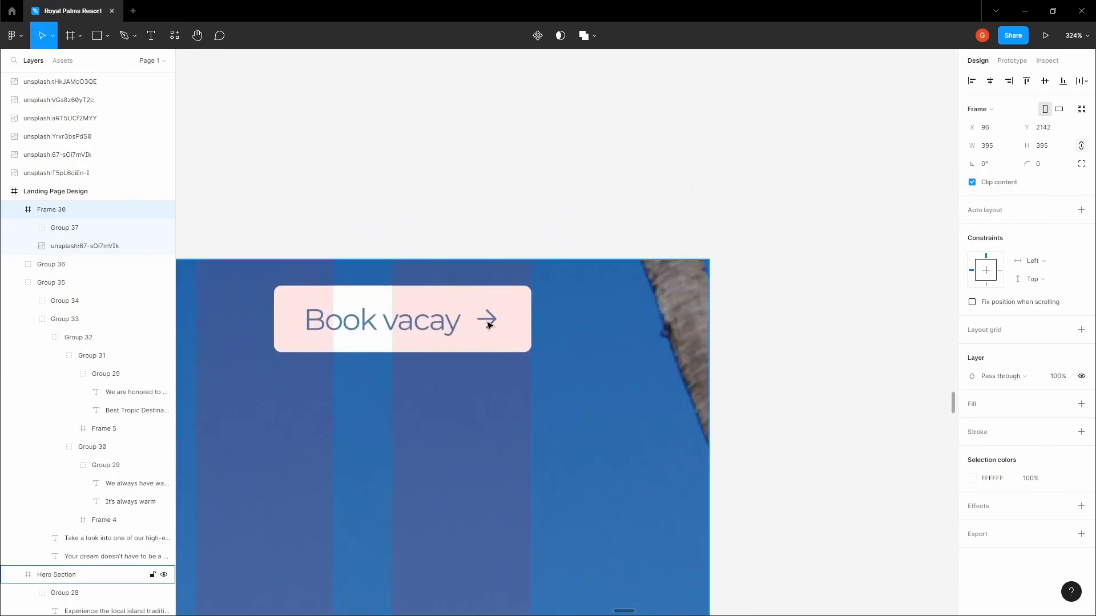
pyautogui.click(492, 325)
pyautogui.doubleClick(489, 325)
pyautogui.doubleClick(486, 325)
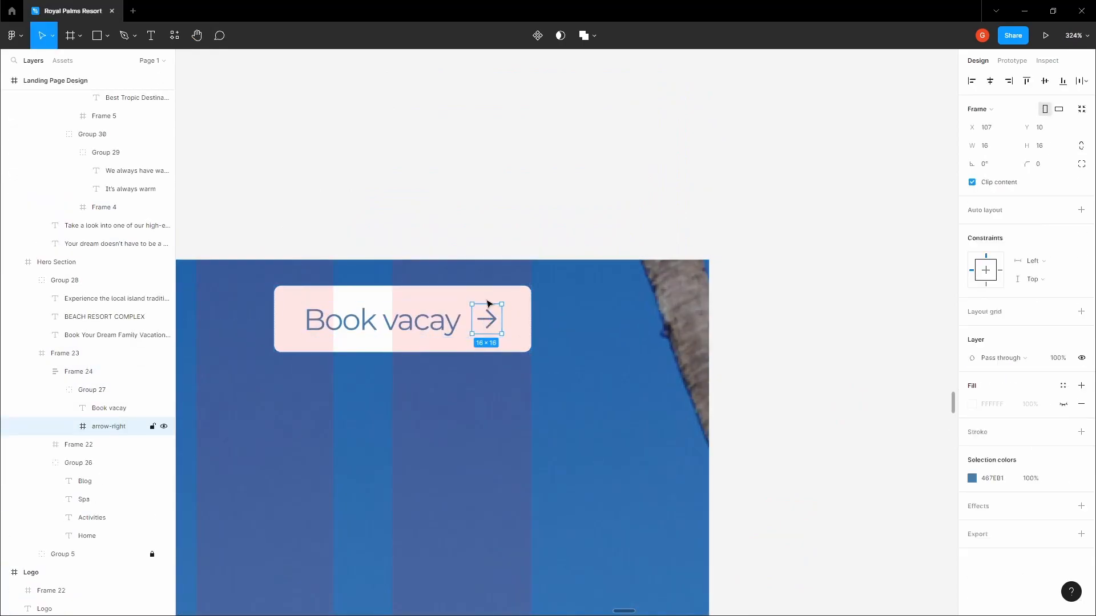
pyautogui.click(472, 245)
pyautogui.press('space')
# Paste the arrow into the bedroom card's lower right and make its fill white FFFFFF
pyautogui.scroll(-10, 479, 313)
pyautogui.moveTo(480, 313); pyautogui.dragTo(571, 188)
pyautogui.moveTo(504, 379); pyautogui.dragTo(537, 320)
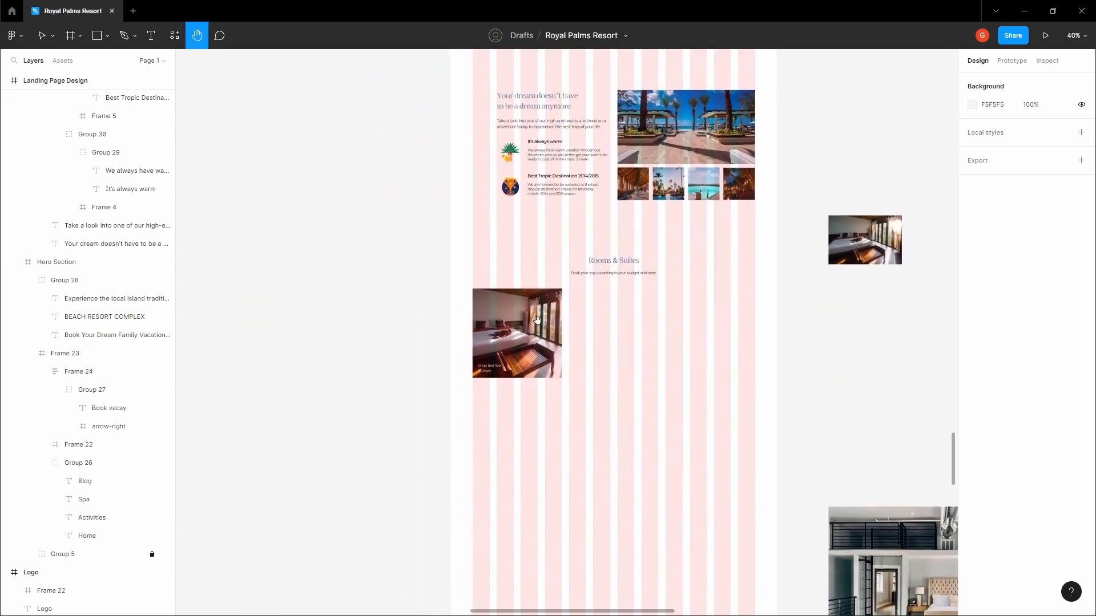
pyautogui.click(531, 338)
pyautogui.scroll(5, 531, 341)
pyautogui.hotkey('ctrl', 'v')
pyautogui.moveTo(437, 213); pyautogui.dragTo(556, 411)
pyautogui.scroll(5, 515, 403)
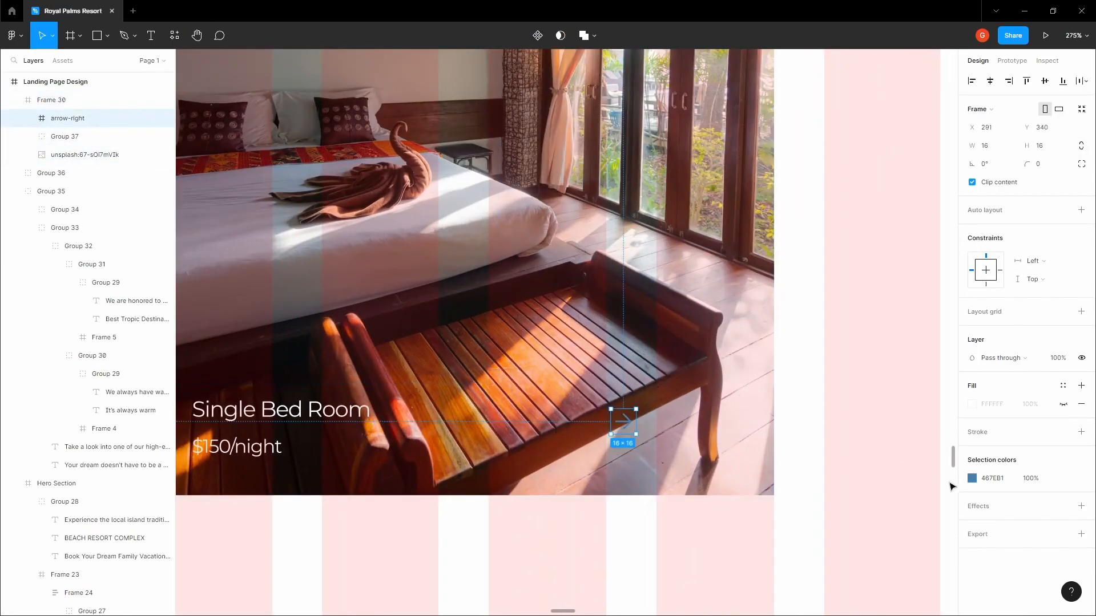
pyautogui.click(972, 478)
pyautogui.moveTo(917, 436); pyautogui.dragTo(808, 322)
pyautogui.moveTo(623, 422); pyautogui.dragTo(653, 435)
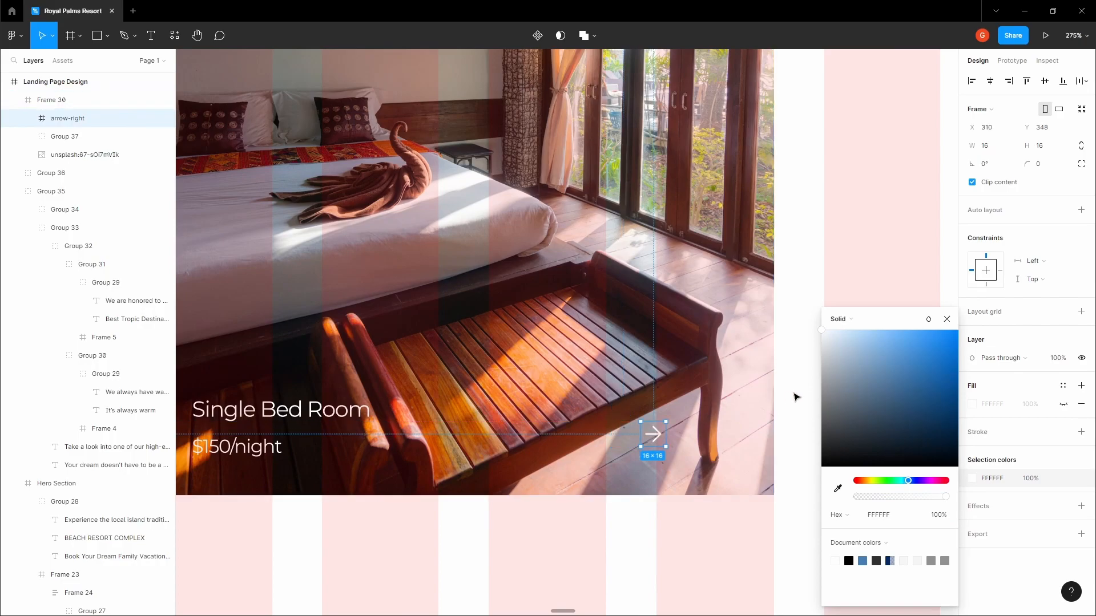
pyautogui.click(794, 397)
# Add a size-14 'More details' text just left of the arrow
pyautogui.click(653, 434)
pyautogui.click(588, 433)
pyautogui.scroll(5, 590, 433)
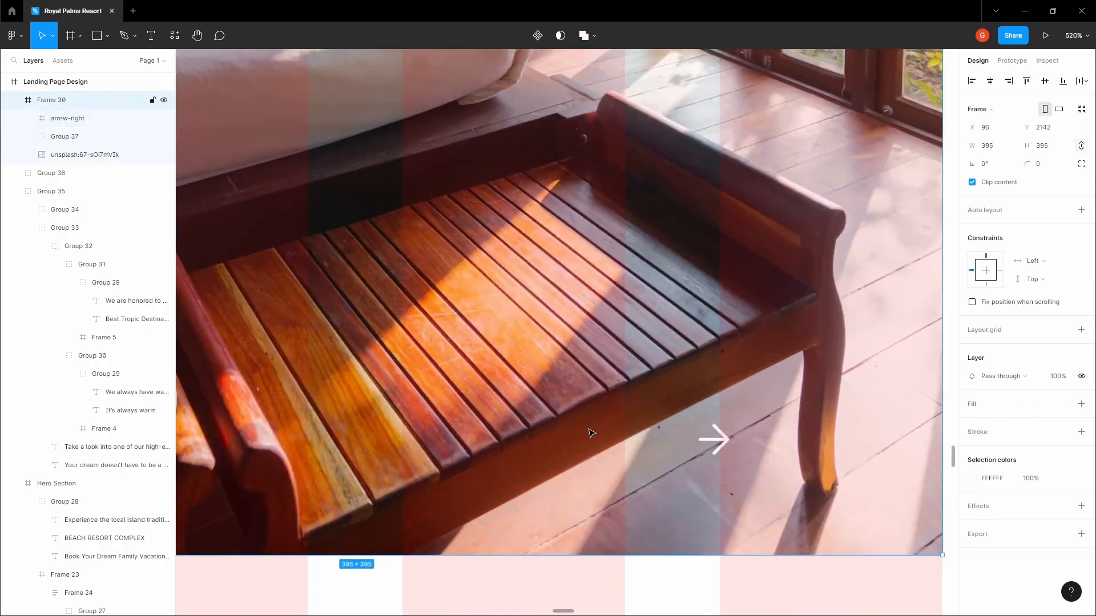
pyautogui.press('t')
pyautogui.click(594, 428)
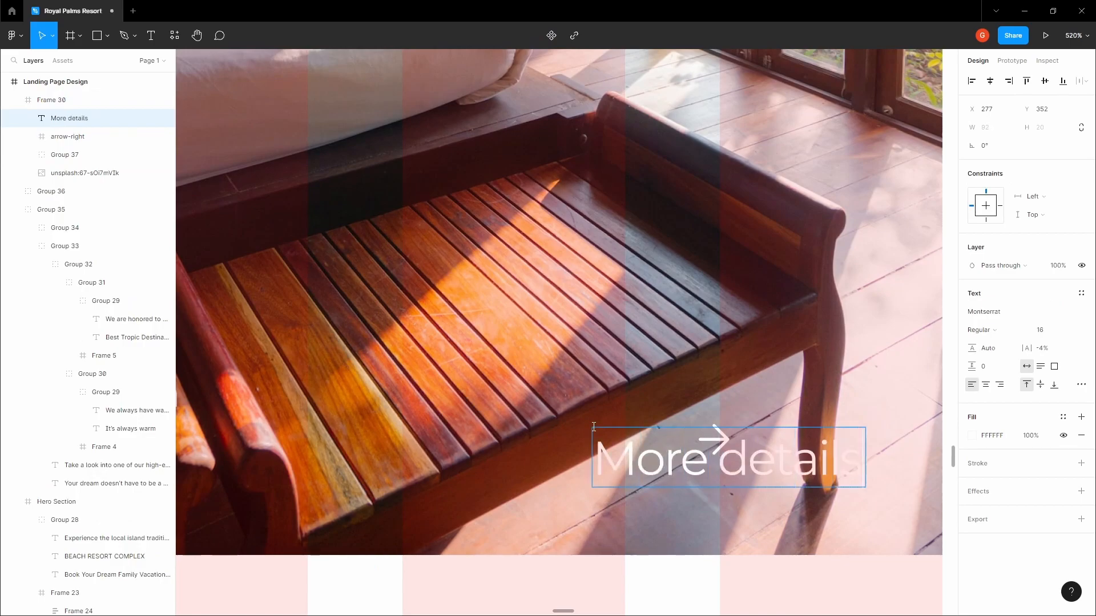
pyautogui.moveTo(665, 460); pyautogui.dragTo(452, 424)
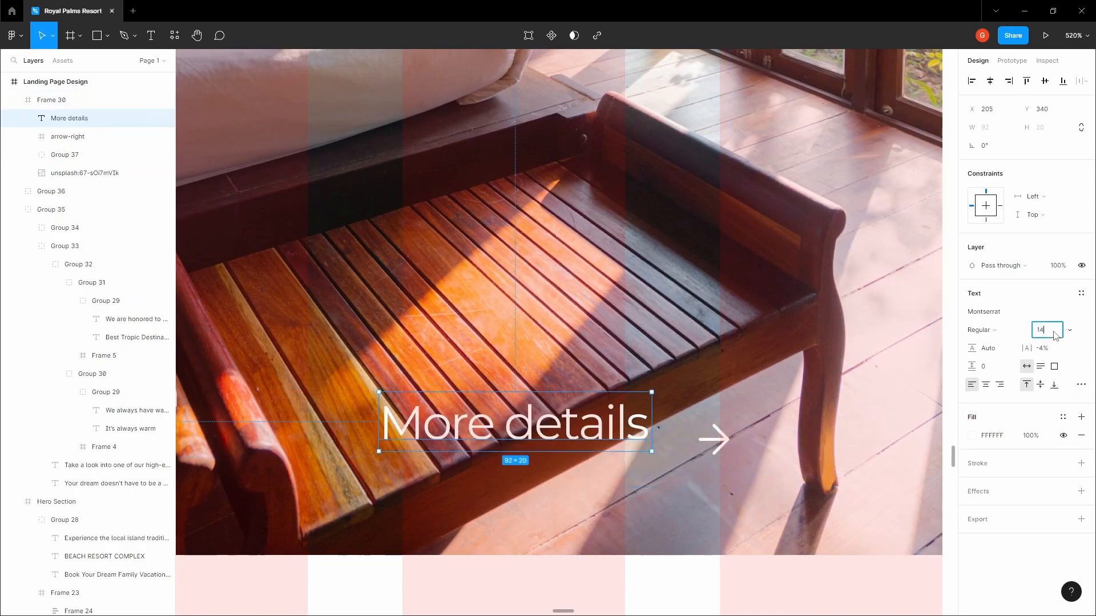
pyautogui.press('Return')
pyautogui.moveTo(581, 417); pyautogui.dragTo(617, 438)
# Group the 'More details' text and arrow with a 4 px gap
pyautogui.keyDown('shift'); pyautogui.click(713, 440); pyautogui.keyUp('shift')
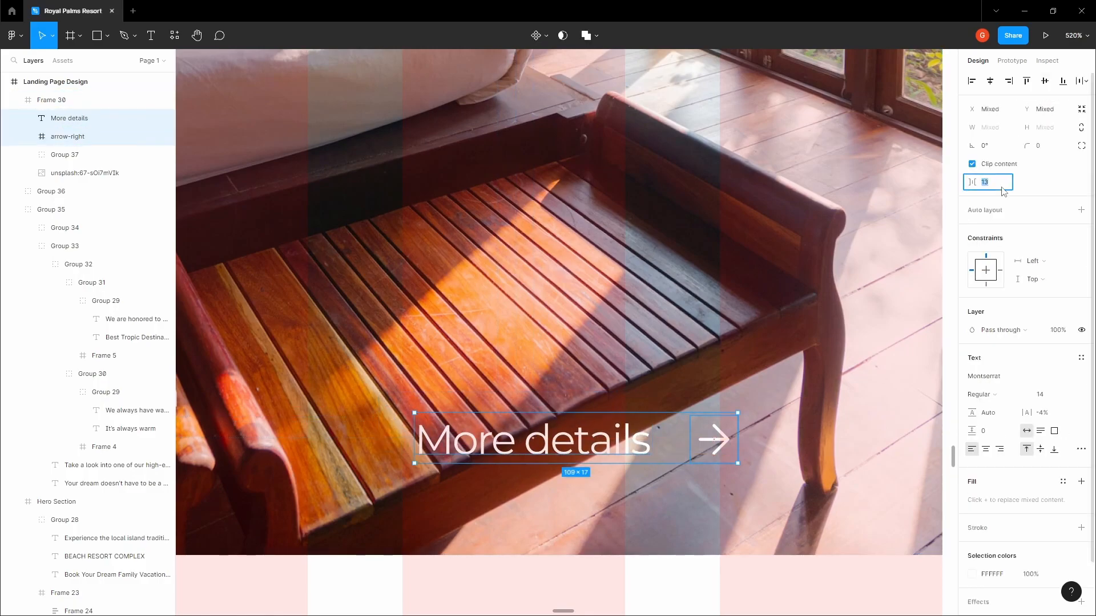
pyautogui.press('Tab')
pyautogui.click(691, 429)
pyautogui.keyDown('shift'); pyautogui.click(616, 429); pyautogui.keyUp('shift')
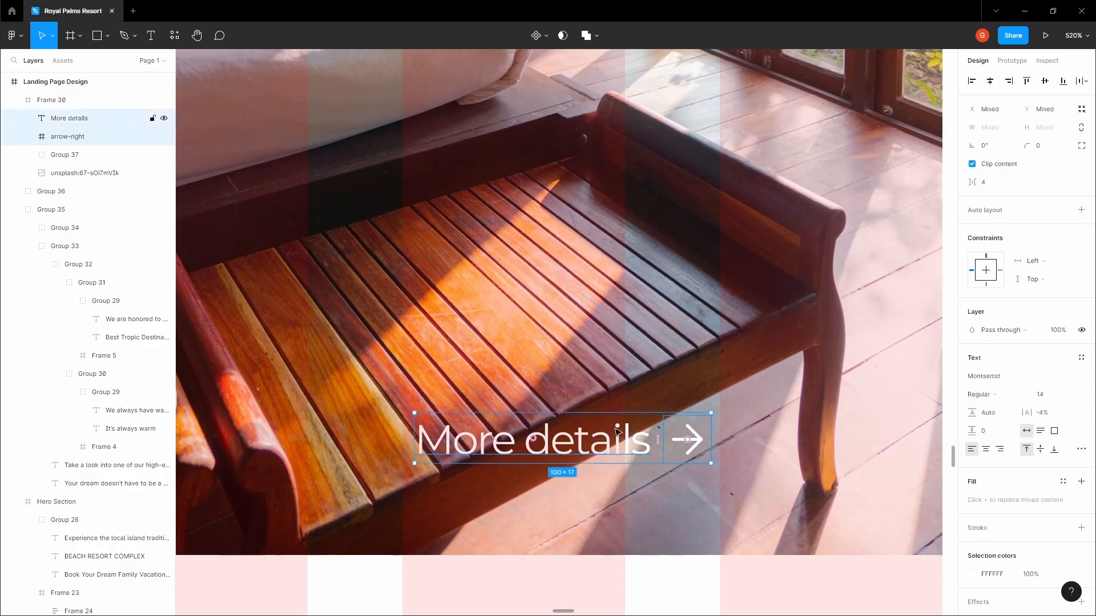
pyautogui.hotkey('ctrl', 'g')
# Nudge the More details group into the card's bottom-right corner and hide layout grids
pyautogui.scroll(-3, 628, 411)
pyautogui.hscroll(3, 628, 411)
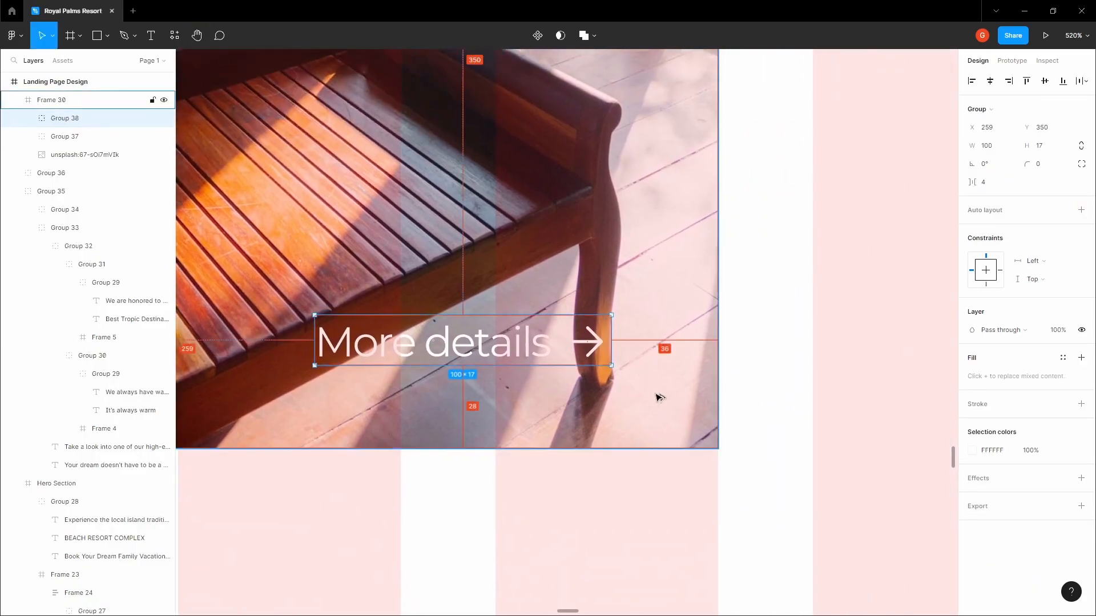
pyautogui.hotkey('shift', 'Right')
pyautogui.press('Right')
pyautogui.press('Right')
pyautogui.press('Right')
pyautogui.hotkey('shift', 'Down')
pyautogui.press('Up')
pyautogui.press('Up')
pyautogui.press('Up')
pyautogui.press('Up')
pyautogui.press('Up')
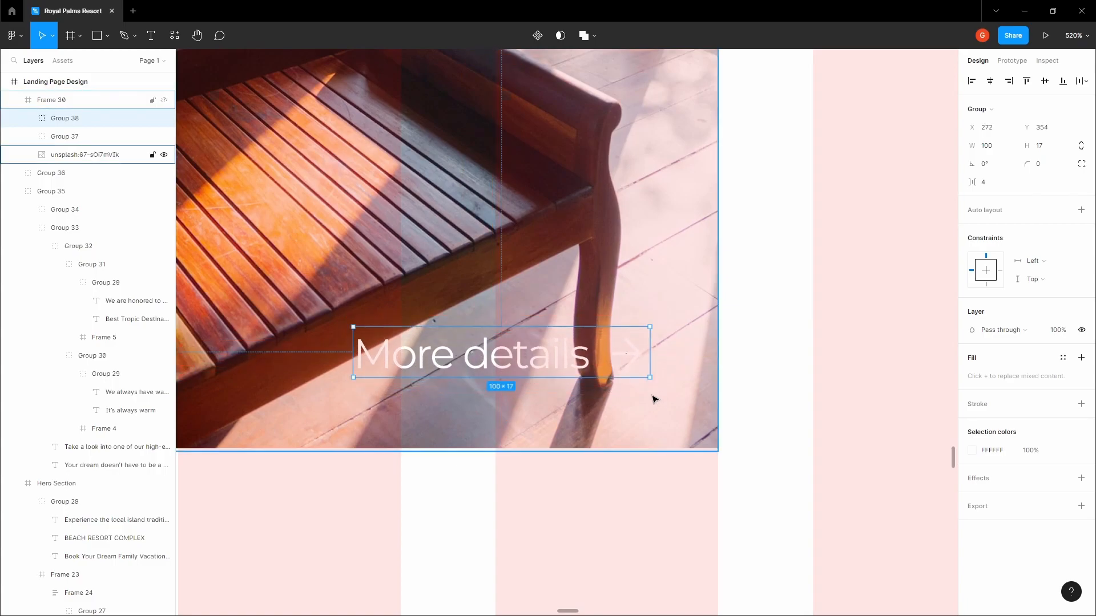
pyautogui.scroll(-5, 657, 396)
pyautogui.press('Escape')
pyautogui.hotkey('ctrl', 'shift', '4')
pyautogui.press('h')
pyautogui.moveTo(722, 389); pyautogui.dragTo(737, 417)
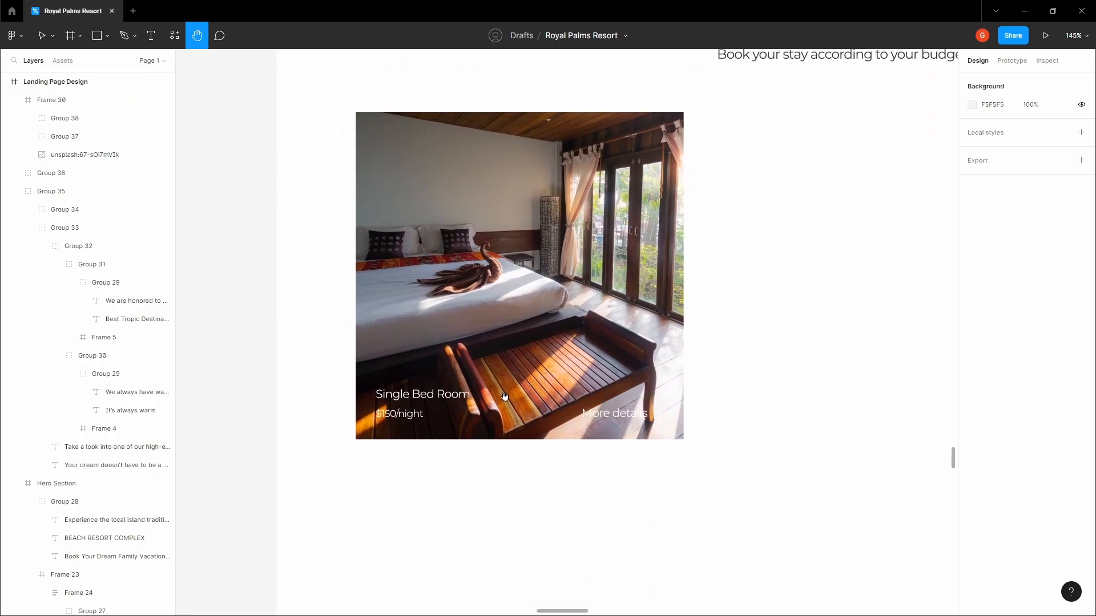
# Move the Single Bed Room and More details text groups out below the bedroom photo
pyautogui.press('v')
pyautogui.click(444, 404)
pyautogui.keyDown('shift'); pyautogui.click(602, 418); pyautogui.keyUp('shift')
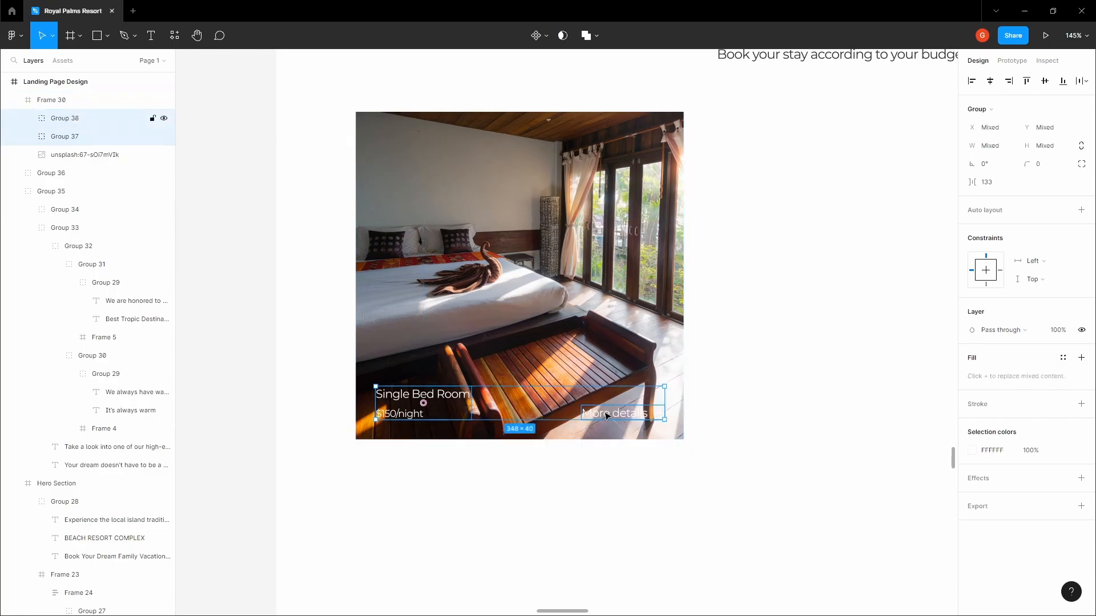
pyautogui.moveTo(608, 434); pyautogui.dragTo(600, 521)
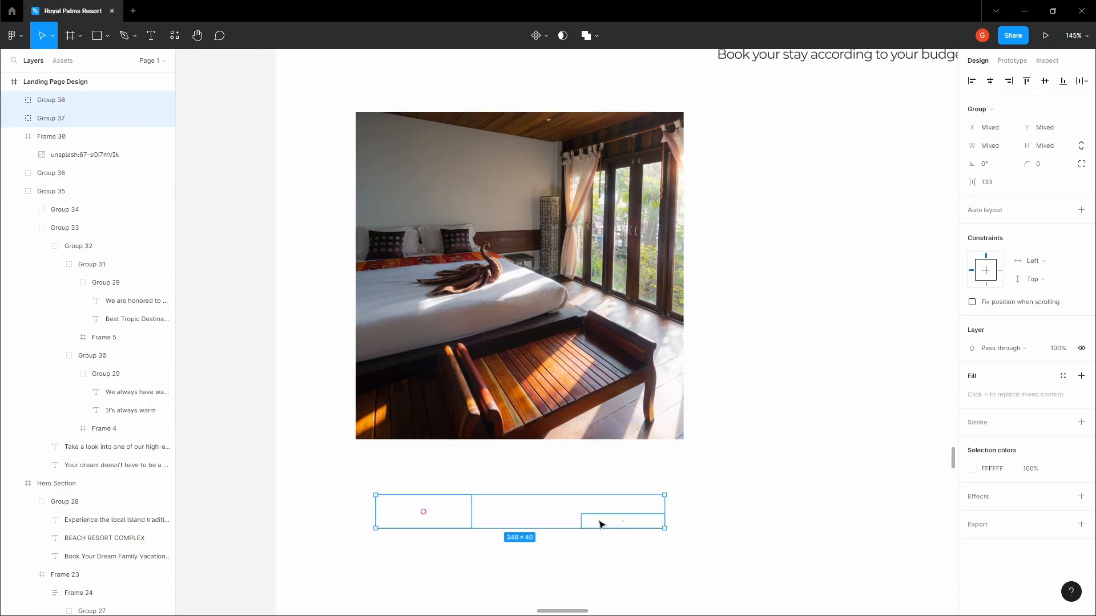
# Draw a rectangle covering the whole bedroom photo in the card frame
pyautogui.click(366, 141)
pyautogui.press('r')
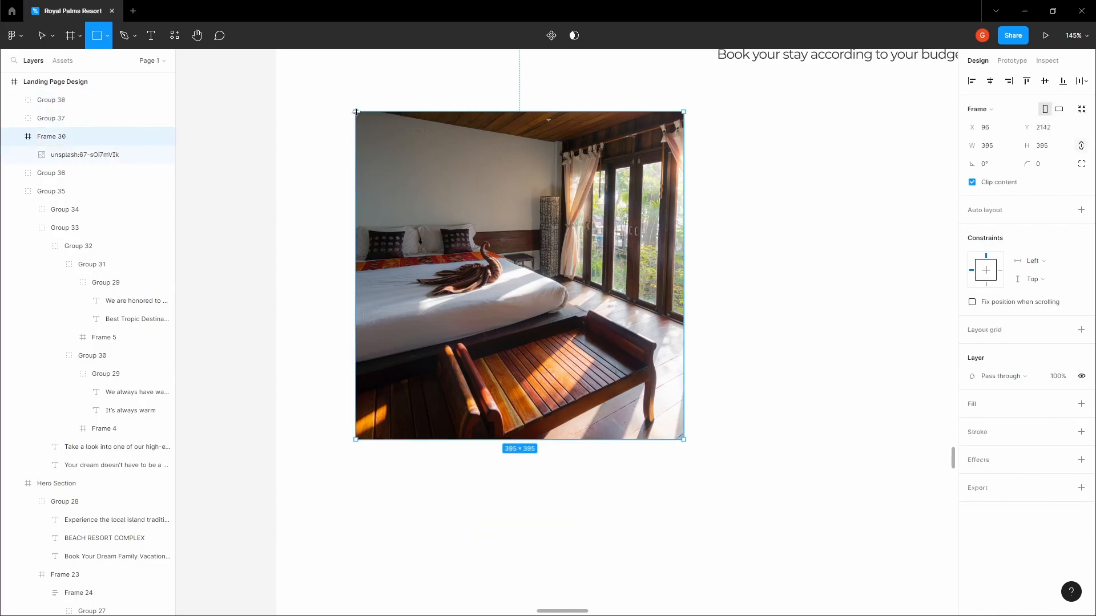
pyautogui.moveTo(355, 112)
pyautogui.mouseDown()
pyautogui.moveTo(470, 191)
pyautogui.moveTo(683, 258)
pyautogui.mouseUp()
pyautogui.moveTo(545, 258); pyautogui.dragTo(554, 439)
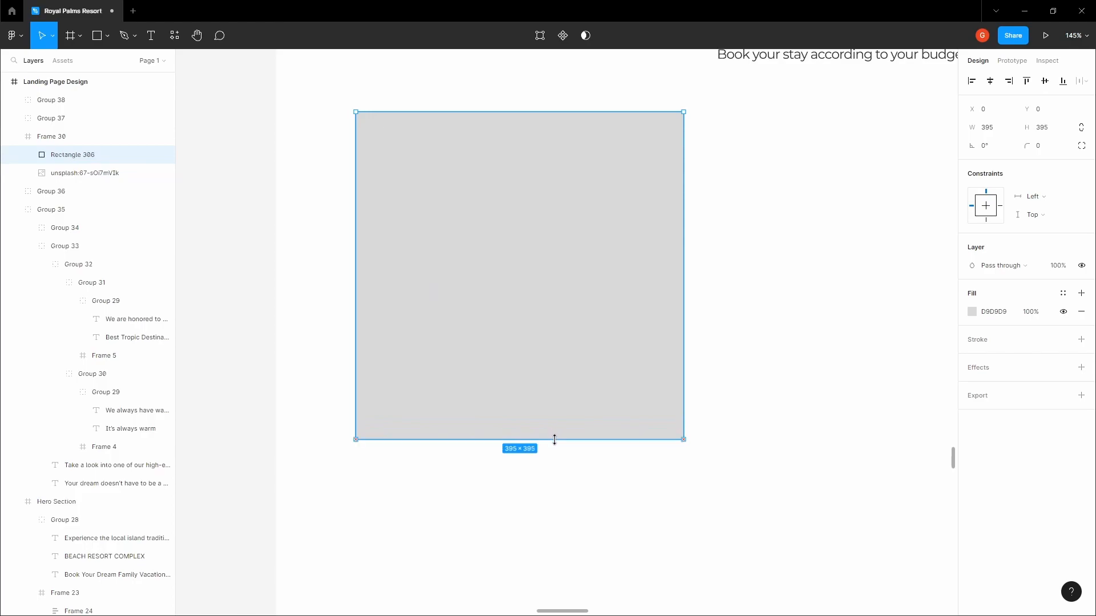
# Give the rectangle a black 000000 fill and lower its opacity
pyautogui.click(972, 312)
pyautogui.moveTo(881, 386); pyautogui.dragTo(814, 477)
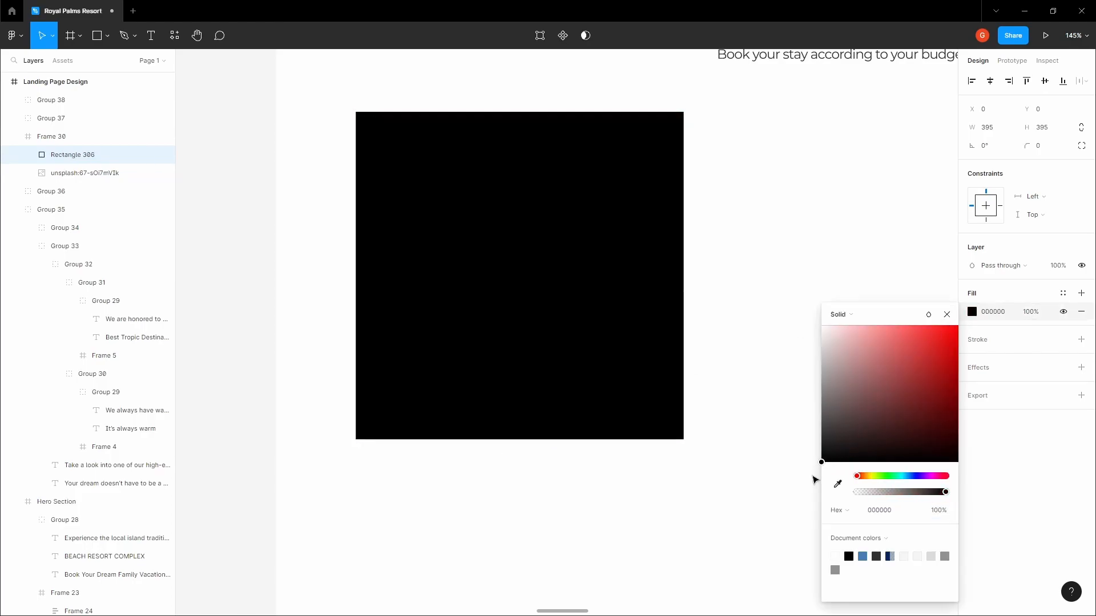
pyautogui.click(1032, 312)
pyautogui.write('0')
pyautogui.click(845, 317)
# Move both text groups back onto the photo and nudge them into position
pyautogui.moveTo(363, 596); pyautogui.dragTo(714, 473)
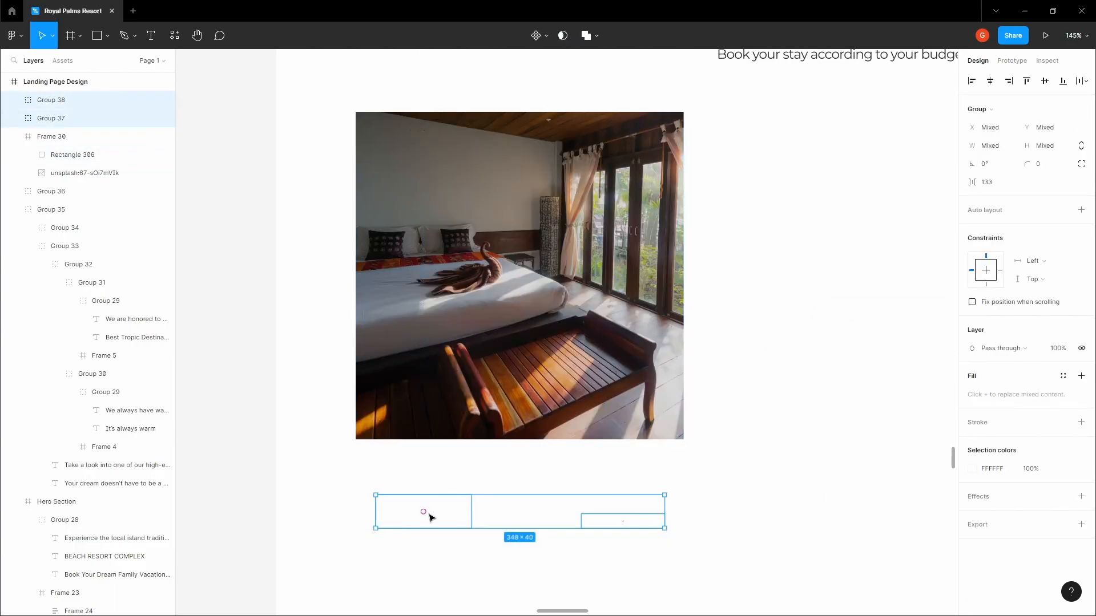
pyautogui.moveTo(429, 517); pyautogui.dragTo(429, 405)
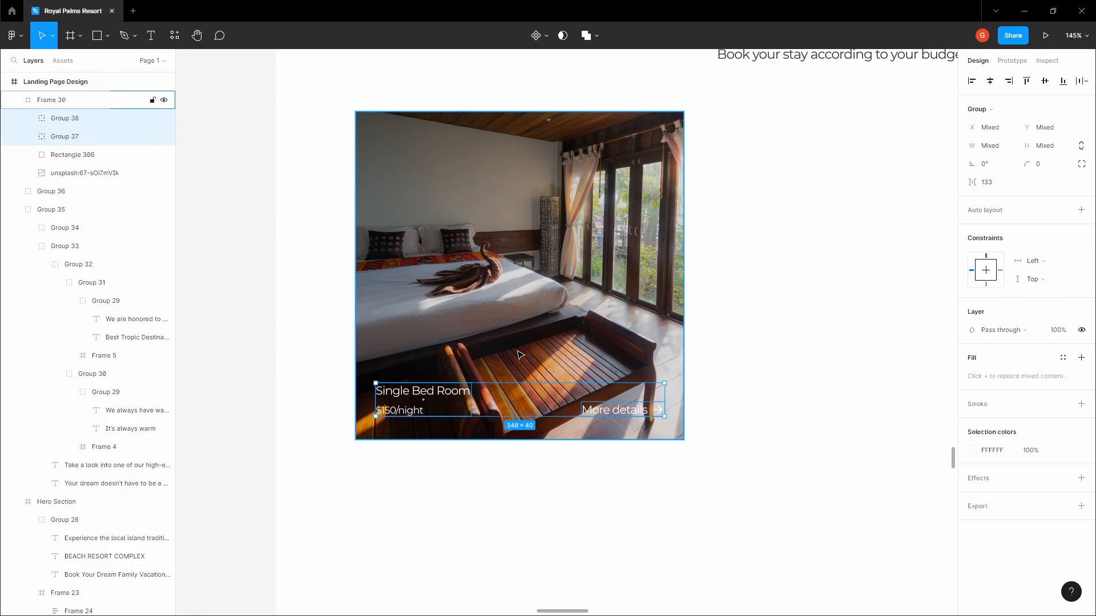
pyautogui.press('alt')
pyautogui.press('Down')
pyautogui.press('Down')
pyautogui.press('Down')
pyautogui.press('Down')
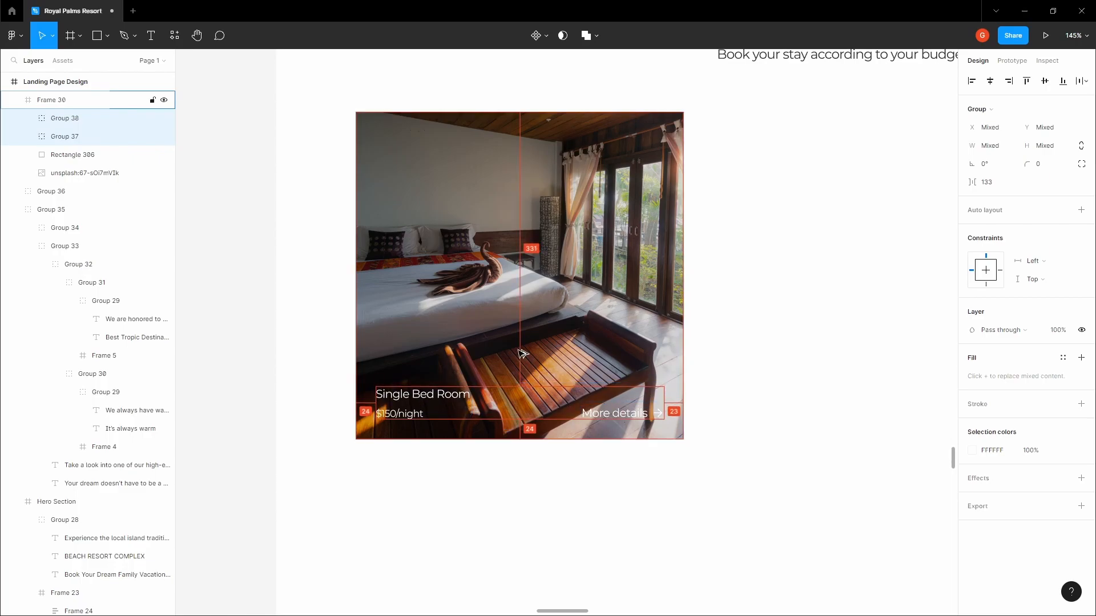
pyautogui.click(658, 412)
pyautogui.press('Left')
pyautogui.click(765, 384)
pyautogui.moveTo(769, 382); pyautogui.dragTo(746, 399)
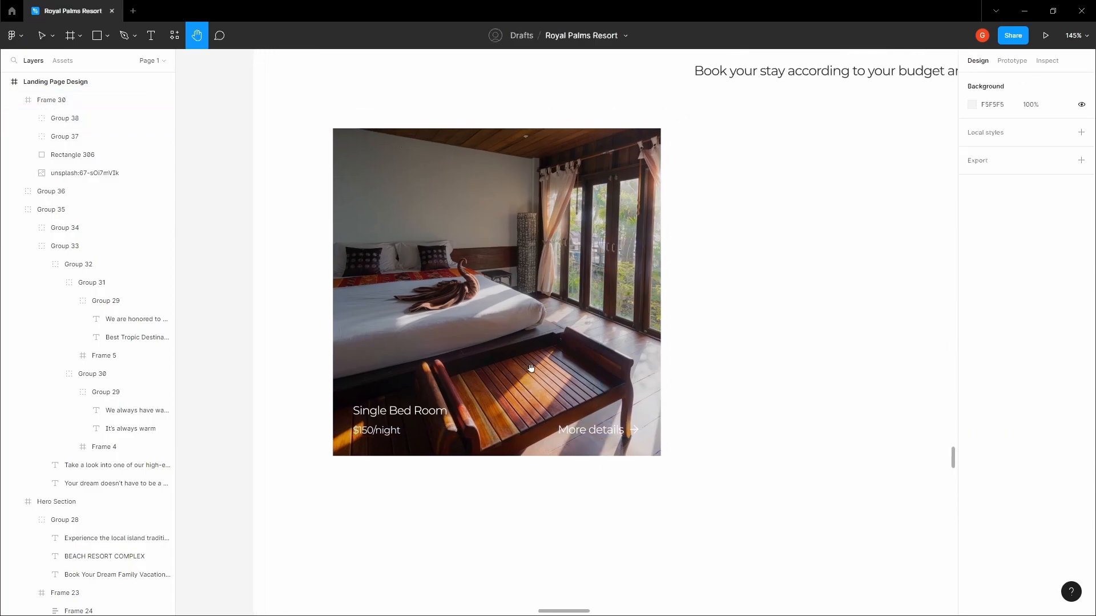
# Show layout grids and duplicate the bedroom card twice into a row of three
pyautogui.scroll(-6, 528, 370)
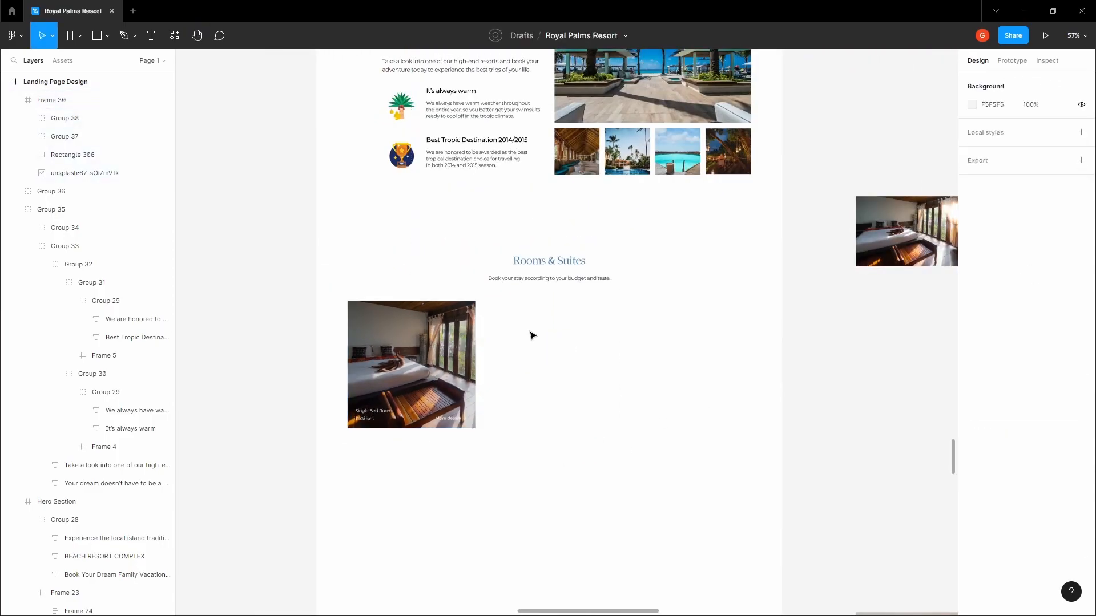
pyautogui.hotkey('ctrl', 'shift', '4')
pyautogui.click(451, 331)
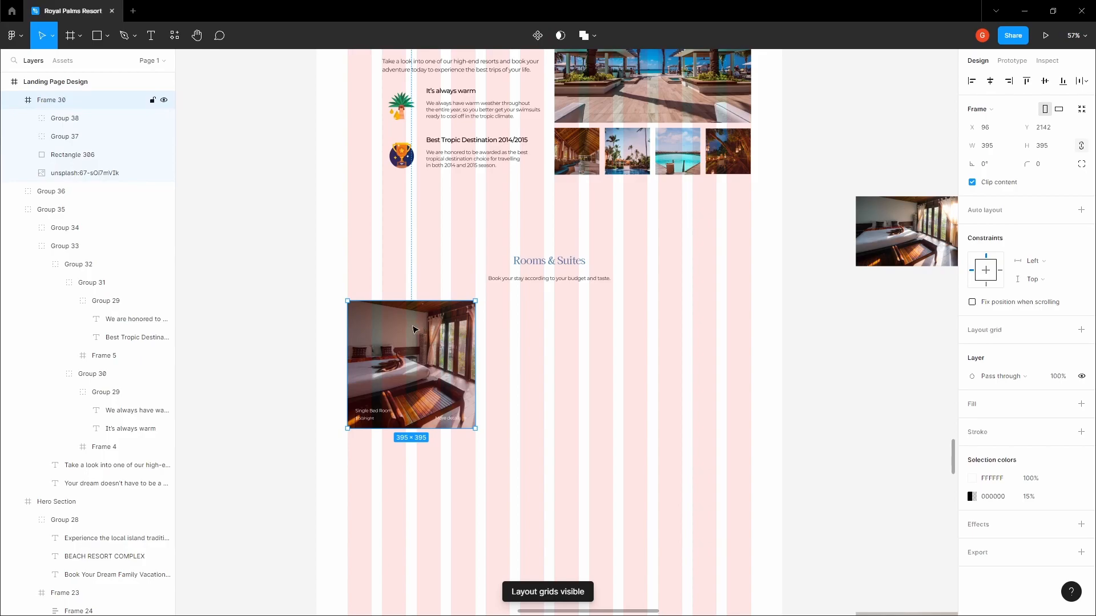
pyautogui.moveTo(415, 332); pyautogui.dragTo(666, 339)
pyautogui.click(570, 448)
pyautogui.press('space')
pyautogui.moveTo(567, 441); pyautogui.dragTo(619, 339)
# Duplicate the three cards into a second row below with a 24 px gap
pyautogui.moveTo(428, 396); pyautogui.dragTo(765, 283)
pyautogui.hotkey('ctrl', 'd')
pyautogui.moveTo(733, 233); pyautogui.dragTo(730, 379)
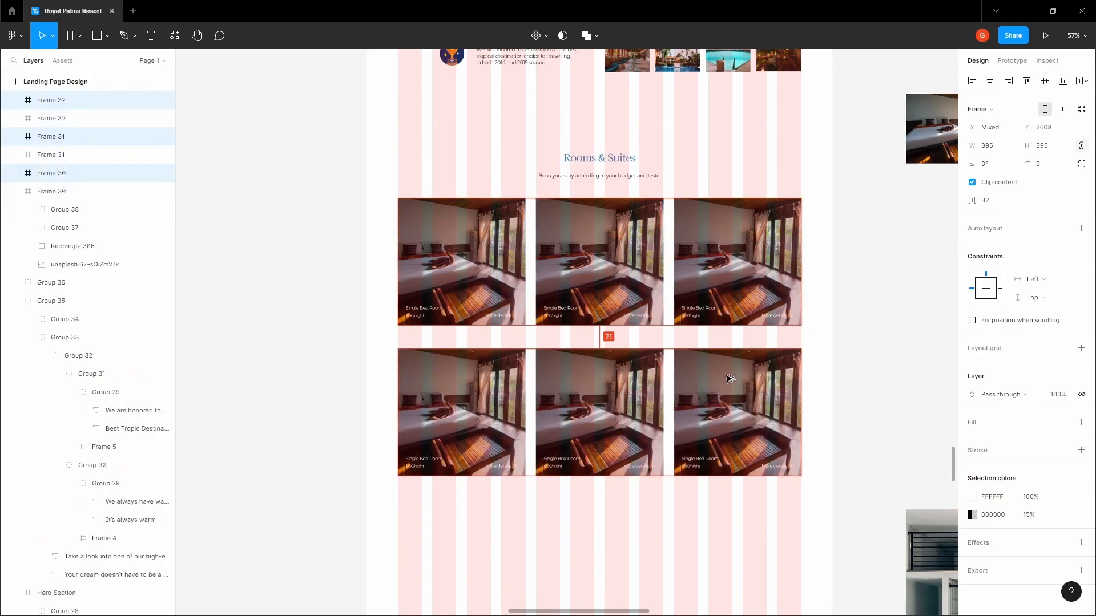
pyautogui.press('Up')
pyautogui.press('Up')
pyautogui.press('Up')
pyautogui.press('Up')
pyautogui.press('Up')
pyautogui.press('Up')
pyautogui.press('Up')
pyautogui.press('Up')
pyautogui.press('Up')
pyautogui.press('Up')
pyautogui.press('Up')
pyautogui.press('Up')
pyautogui.press('Up')
pyautogui.press('Up')
pyautogui.press('Up')
pyautogui.press('Up')
pyautogui.press('Up')
pyautogui.press('Up')
pyautogui.press('Up')
pyautogui.press('Up')
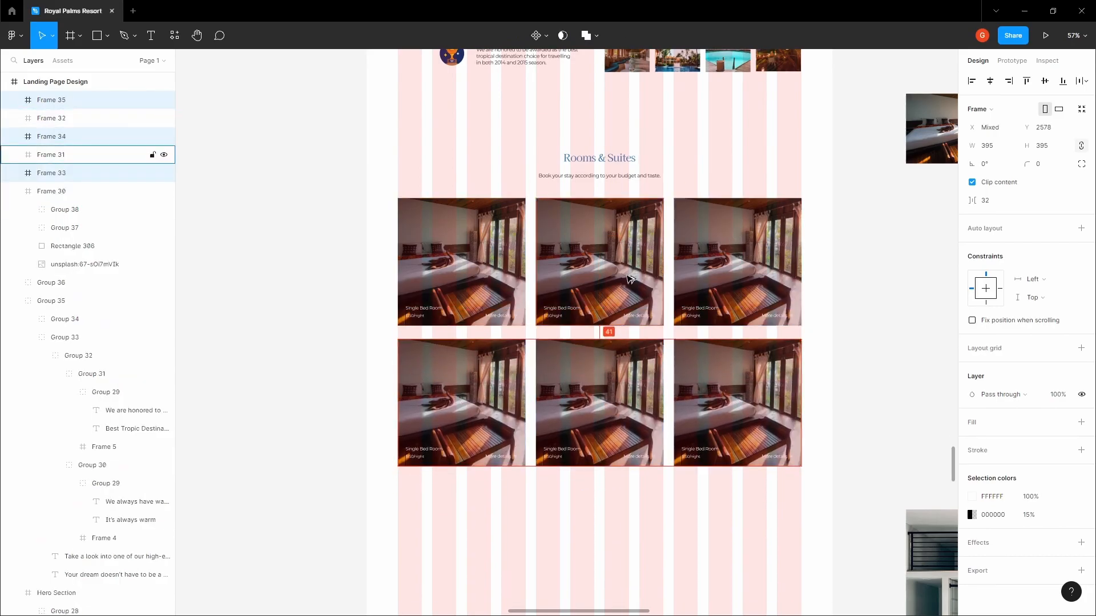
pyautogui.click(843, 284)
pyautogui.press('h')
pyautogui.moveTo(844, 284); pyautogui.dragTo(611, 318)
pyautogui.scroll(-3, 612, 321)
pyautogui.moveTo(629, 379); pyautogui.dragTo(495, 318)
pyautogui.moveTo(695, 251); pyautogui.dragTo(638, 273)
# Resize the large bedroom photo and copy it
pyautogui.press('v')
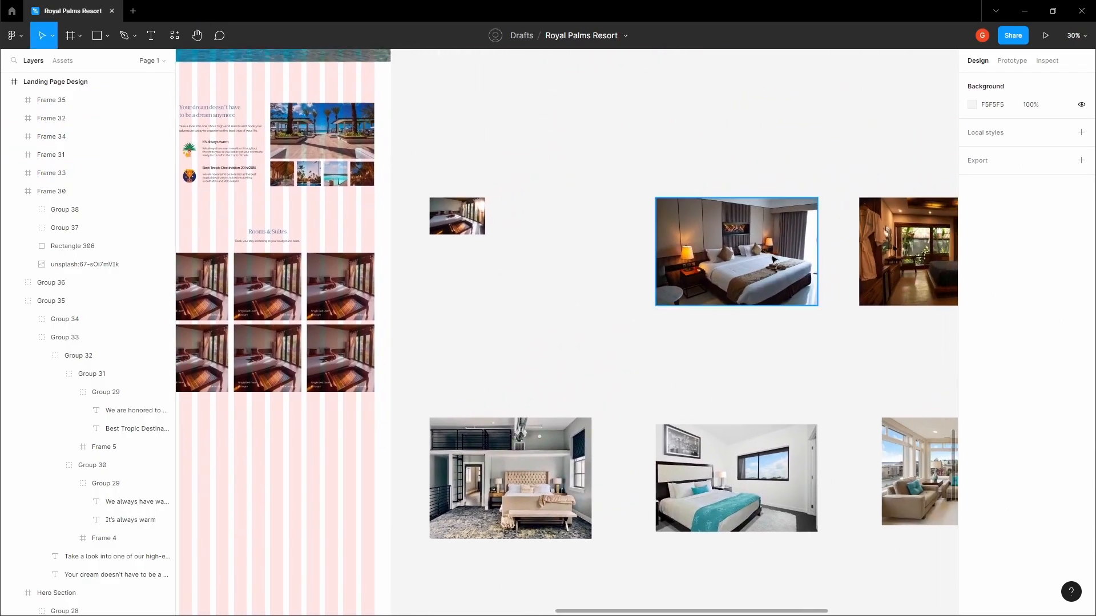
pyautogui.click(811, 296)
pyautogui.moveTo(818, 306); pyautogui.dragTo(723, 243)
pyautogui.rightClick(701, 224)
pyautogui.press('Escape')
pyautogui.rightClick(713, 232)
pyautogui.click(728, 245)
# Replace the second card's photo with the copied bedroom image
pyautogui.click(548, 290)
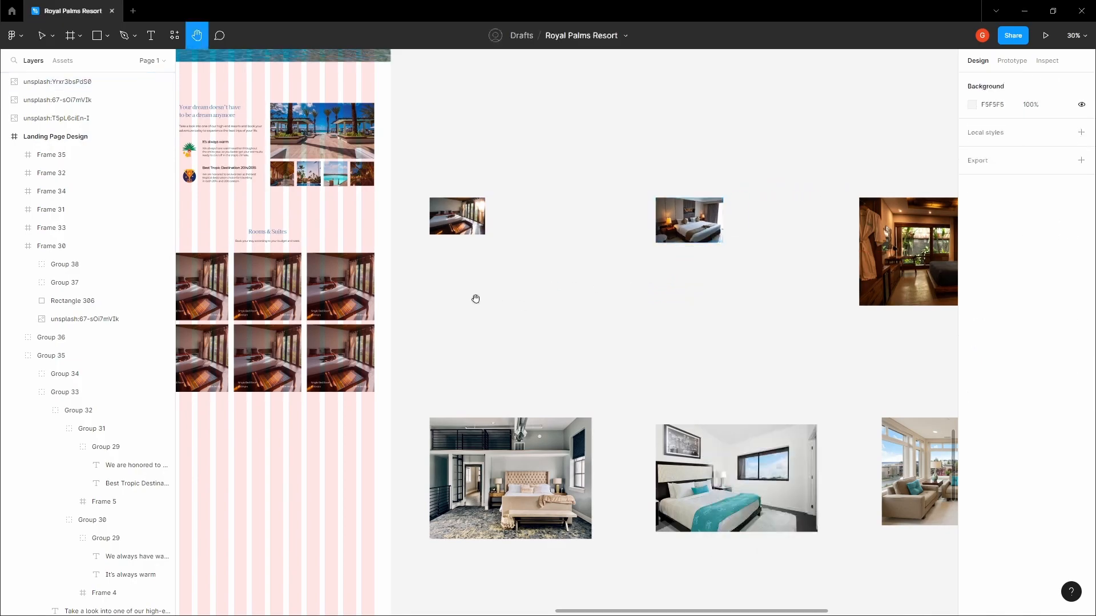
pyautogui.moveTo(270, 284); pyautogui.dragTo(590, 283)
pyautogui.scroll(3, 589, 283)
pyautogui.doubleClick(591, 283)
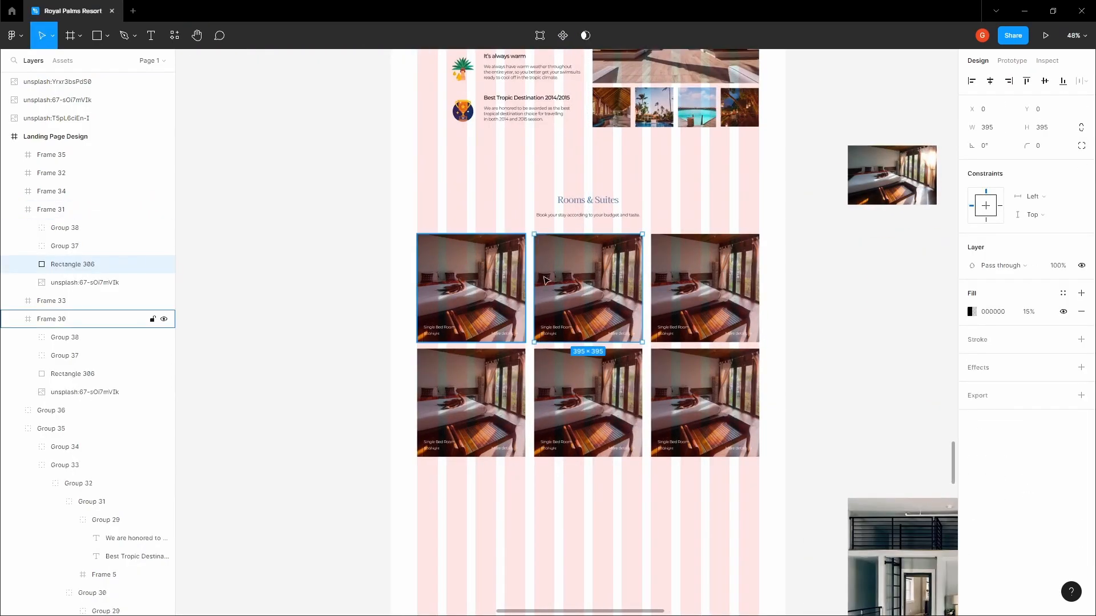
pyautogui.click(85, 283)
pyautogui.rightClick(568, 277)
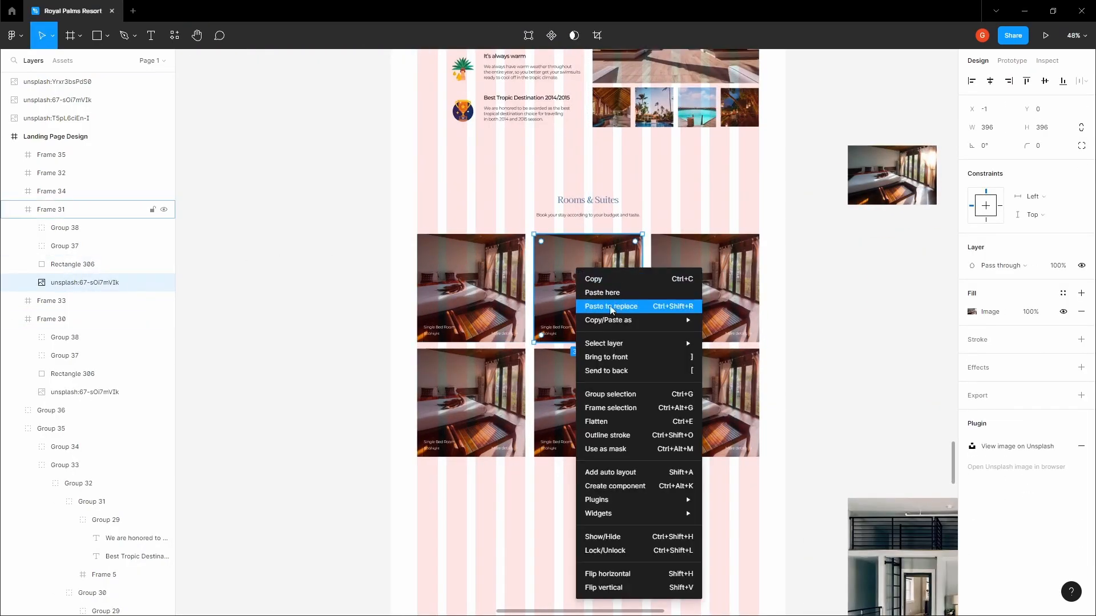
pyautogui.click(615, 309)
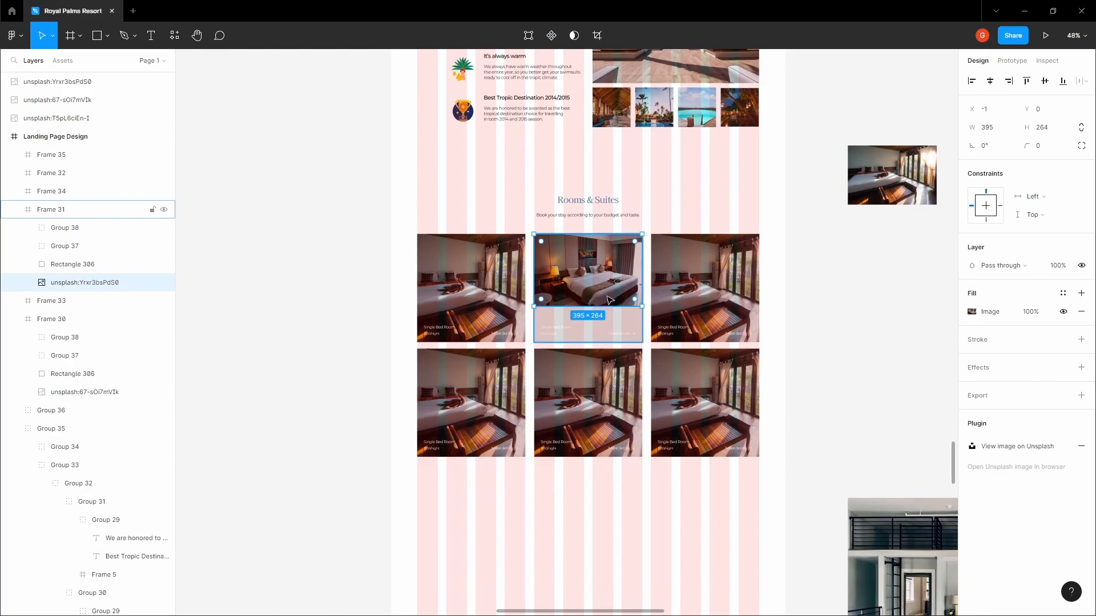
# Center the new photo in the second card and stretch it to fill the card
pyautogui.click(990, 81)
pyautogui.click(1045, 81)
pyautogui.scroll(5, 588, 236)
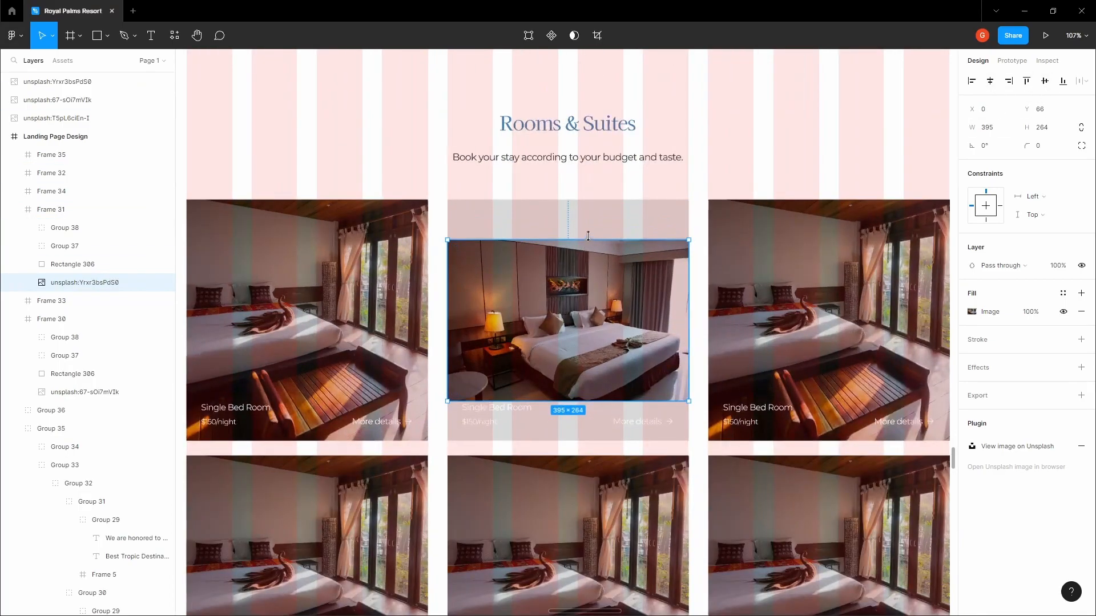
pyautogui.press('alt')
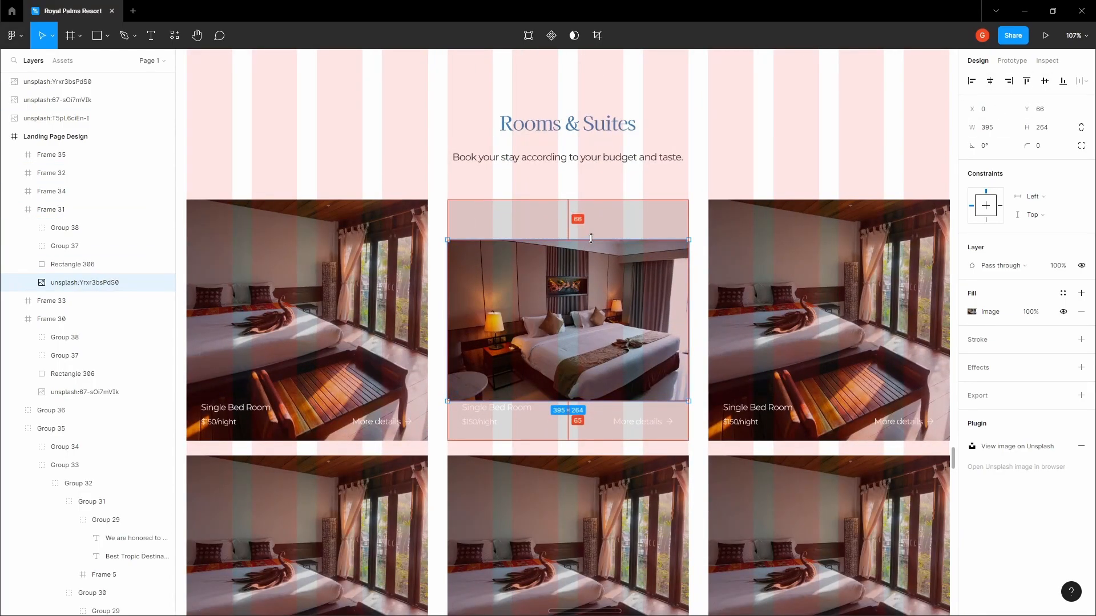
pyautogui.moveTo(590, 239); pyautogui.dragTo(592, 200)
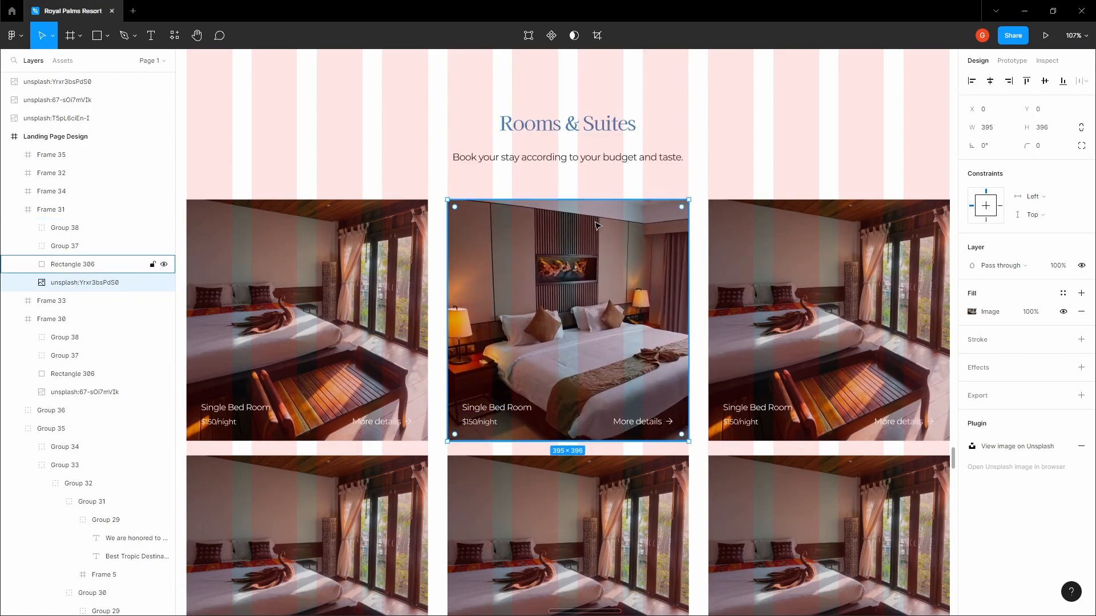
pyautogui.scroll(-10, 597, 226)
# Resize the spare wood-panelled bedroom photo and copy it
pyautogui.click(779, 255)
pyautogui.press('space')
pyautogui.moveTo(780, 255); pyautogui.dragTo(642, 305)
pyautogui.scroll(3, 642, 305)
pyautogui.moveTo(679, 339); pyautogui.dragTo(546, 252)
pyautogui.rightClick(517, 234)
pyautogui.click(390, 240)
# Replace the third card's photo with the copied wood-panelled bedroom image
pyautogui.press('space')
pyautogui.moveTo(373, 237); pyautogui.dragTo(742, 252)
pyautogui.scroll(3, 594, 249)
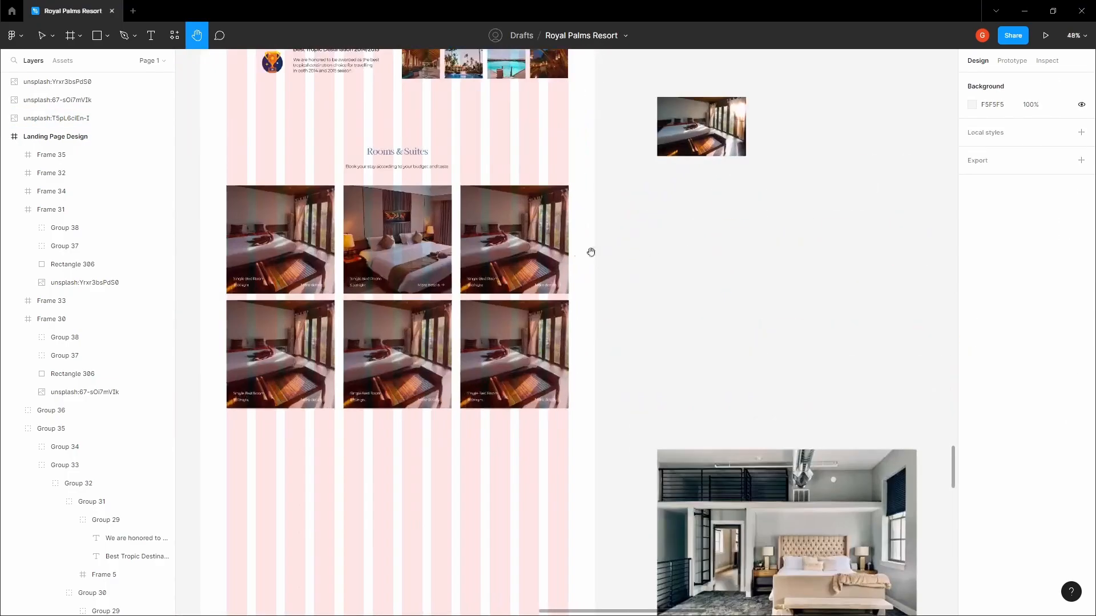
pyautogui.doubleClick(519, 246)
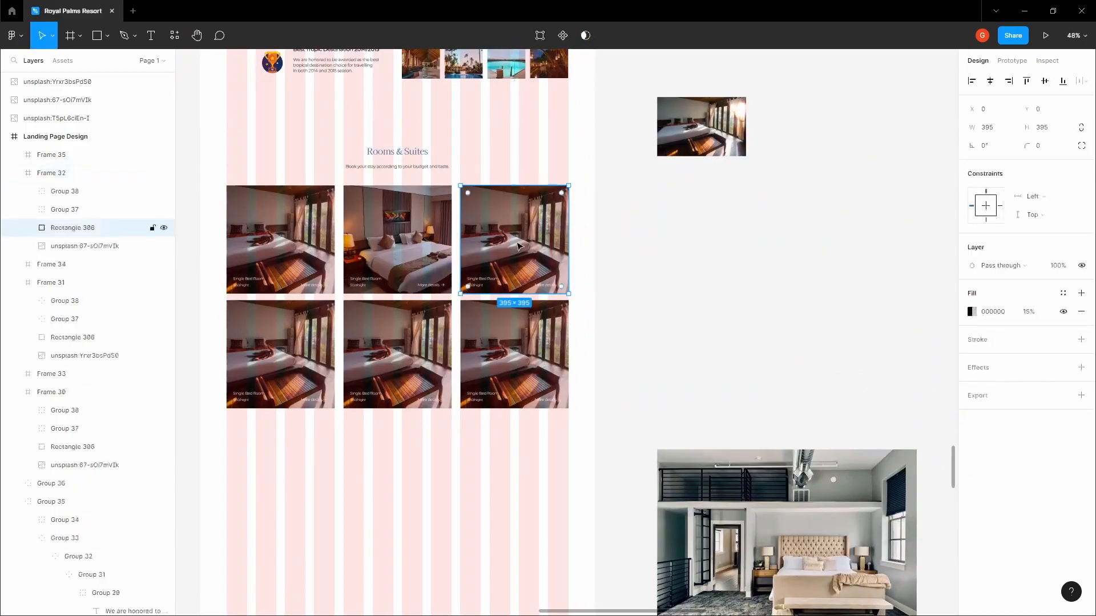
pyautogui.click(100, 246)
pyautogui.rightClick(502, 206)
pyautogui.click(535, 243)
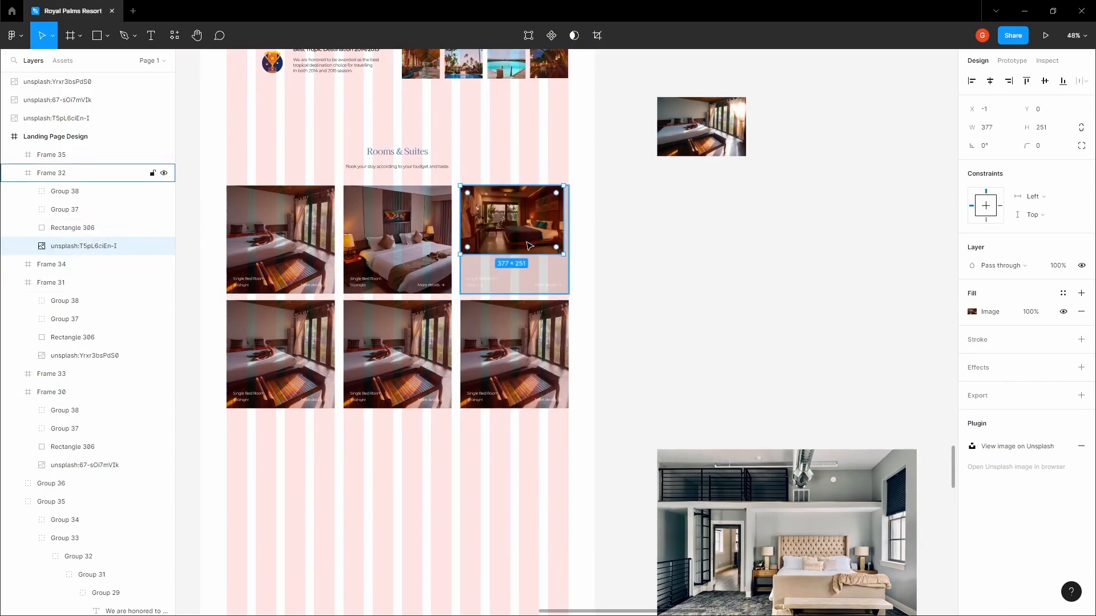
# Center the third card's new photo and stretch it to the card's full height and width
pyautogui.scroll(3, 524, 240)
pyautogui.click(990, 81)
pyautogui.click(1042, 80)
pyautogui.scroll(5, 502, 194)
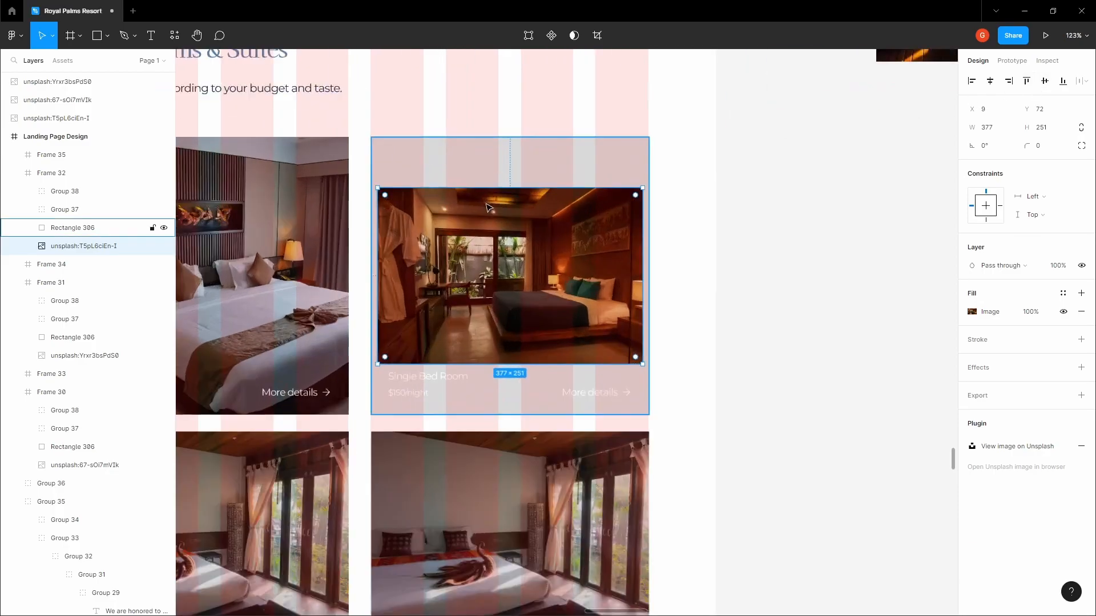
pyautogui.moveTo(502, 189); pyautogui.dragTo(503, 138)
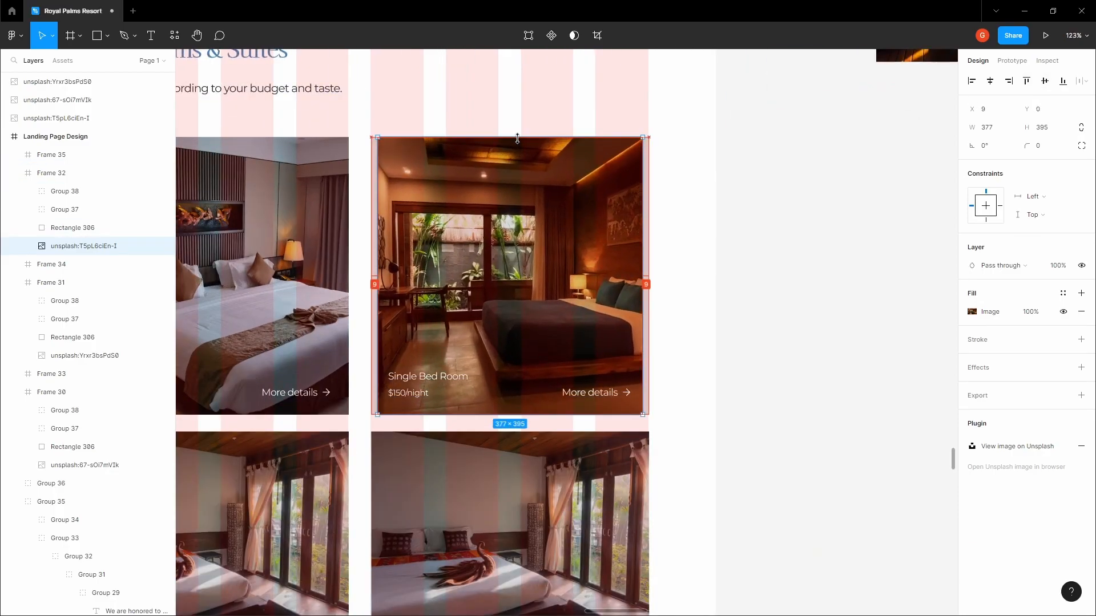
pyautogui.moveTo(641, 225); pyautogui.dragTo(647, 225)
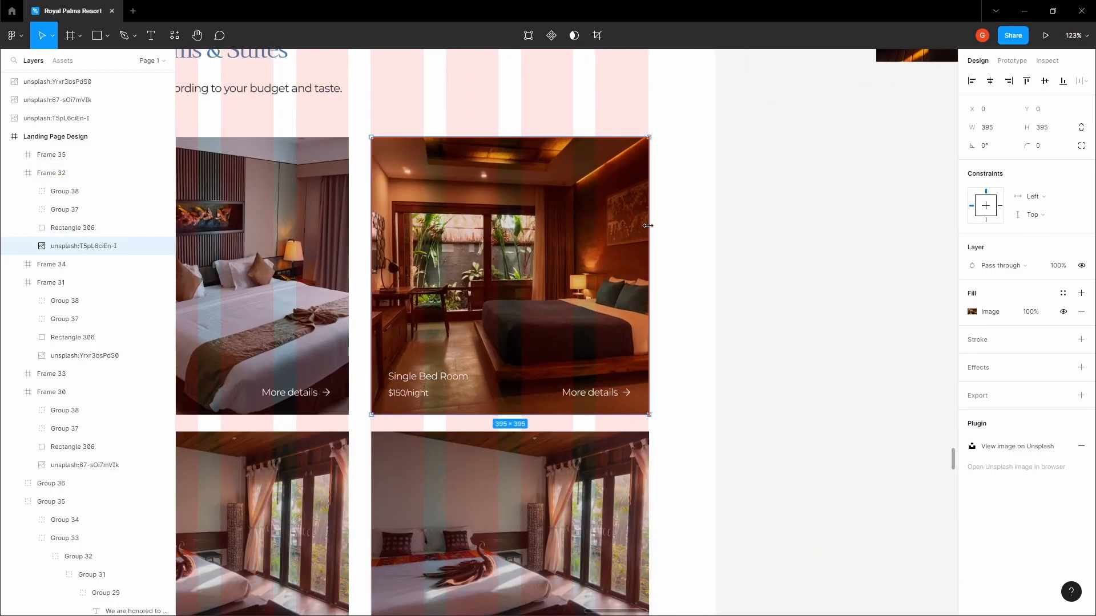
pyautogui.click(856, 239)
pyautogui.scroll(-9, 799, 240)
pyautogui.moveTo(857, 239); pyautogui.dragTo(555, 147)
pyautogui.scroll(-3, 708, 224)
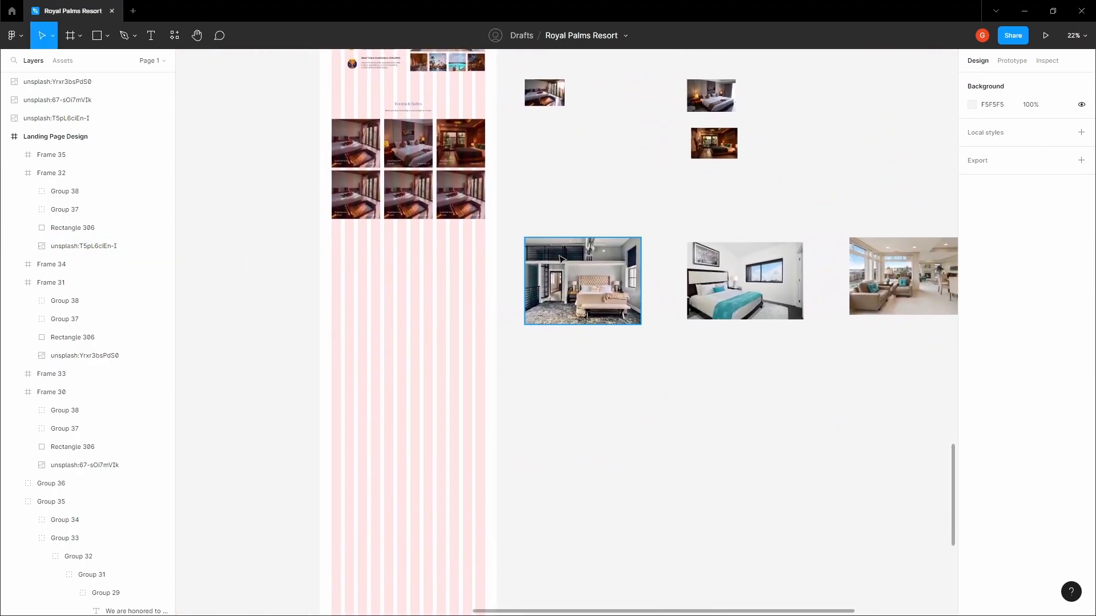
# Shrink the loft bedroom photo and copy it
pyautogui.click(541, 255)
pyautogui.scroll(4, 542, 255)
pyautogui.moveTo(705, 370); pyautogui.dragTo(597, 290)
pyautogui.rightClick(556, 265)
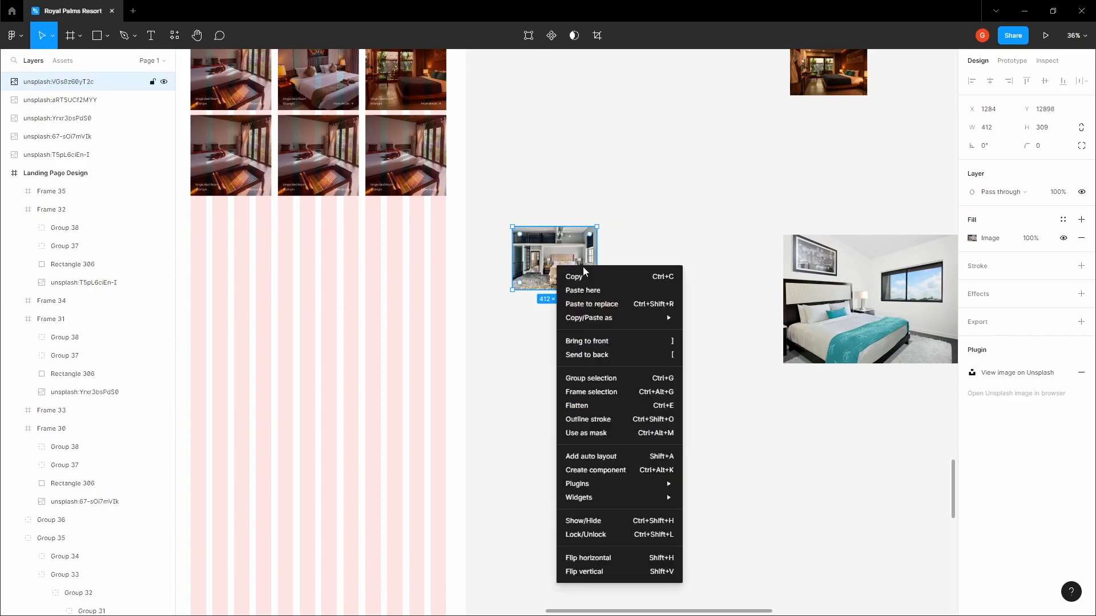
pyautogui.click(583, 273)
pyautogui.click(547, 165)
pyautogui.moveTo(547, 165); pyautogui.dragTo(821, 257)
# Paste the loft photo into the bottom-left card, then undo the mistaken replacement
pyautogui.click(519, 249)
pyautogui.doubleClick(519, 250)
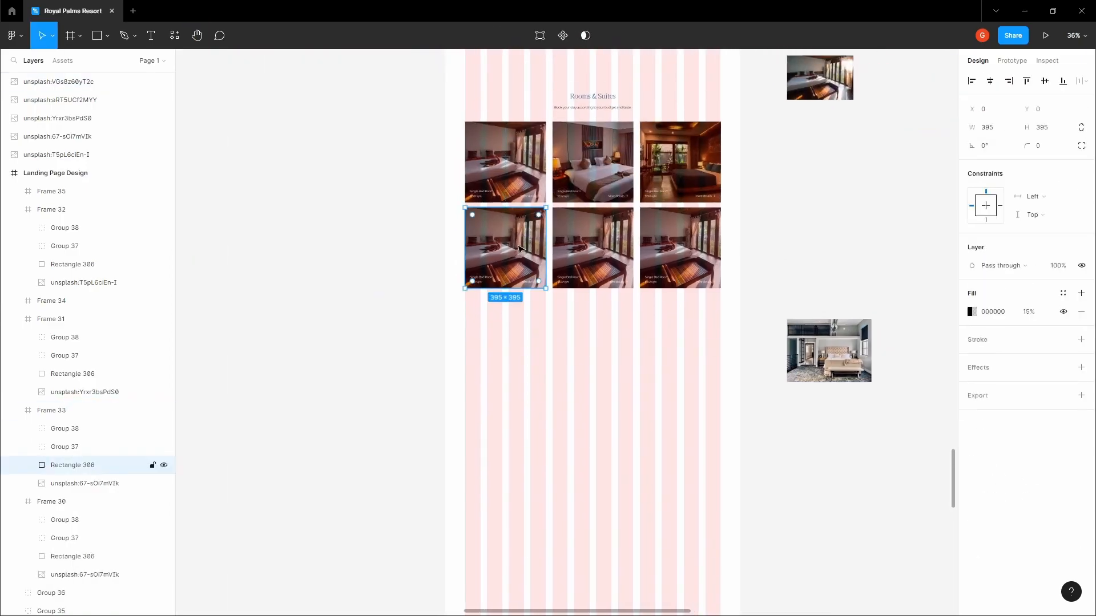
pyautogui.scroll(5, 520, 249)
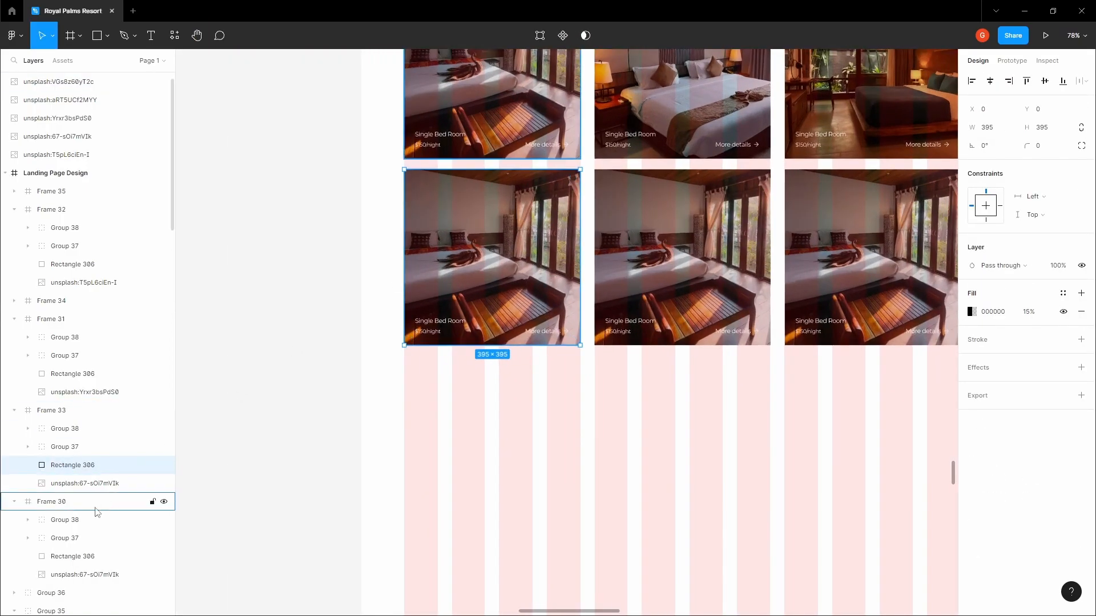
pyautogui.click(89, 483)
pyautogui.rightClick(477, 216)
pyautogui.click(502, 255)
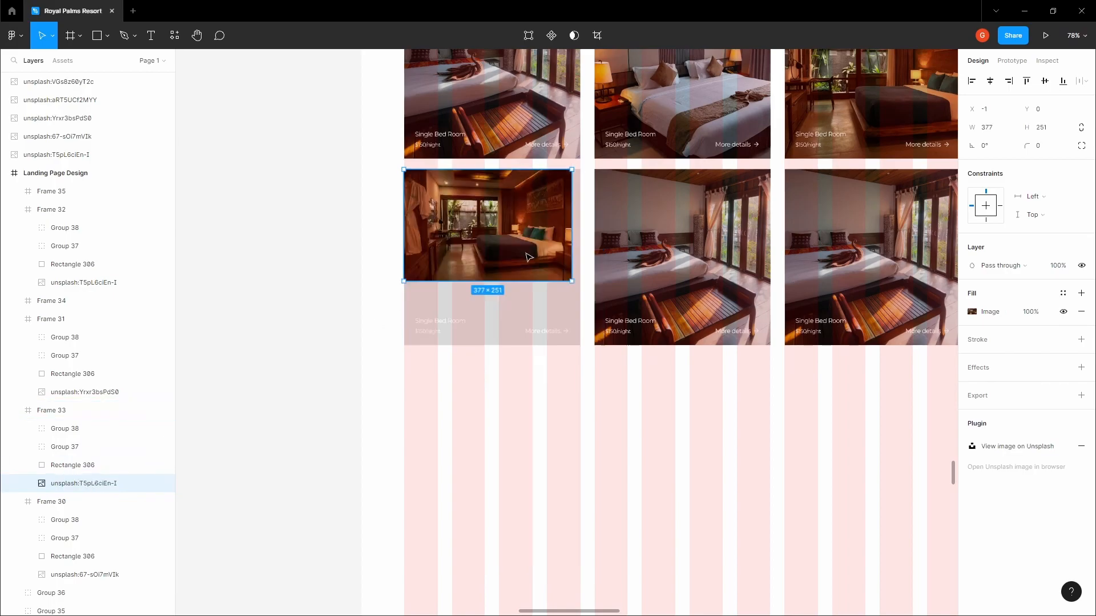
pyautogui.click(496, 264)
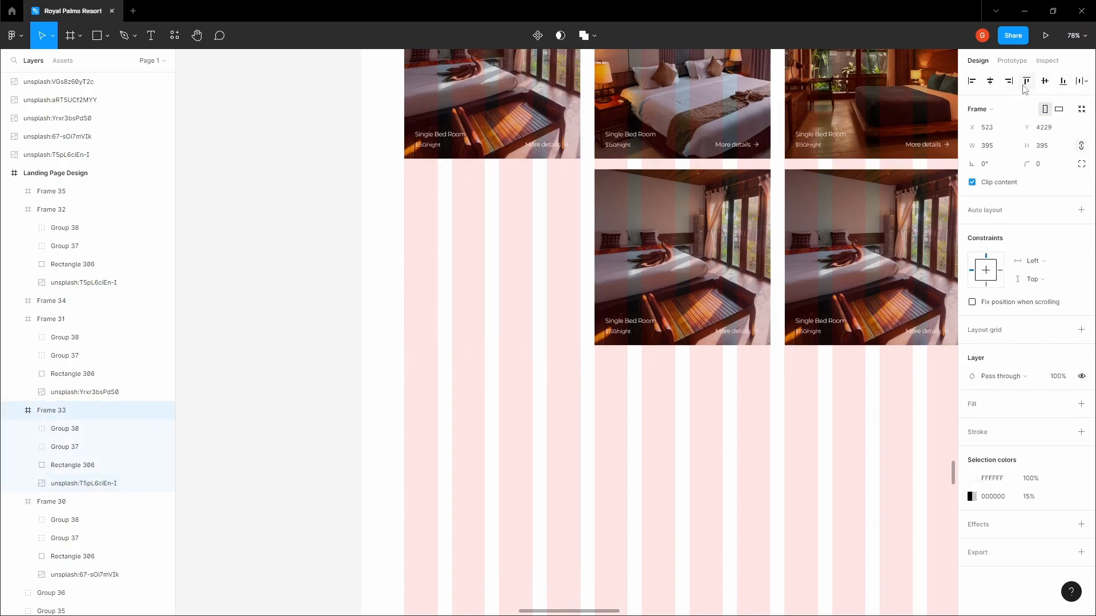
pyautogui.doubleClick(517, 222)
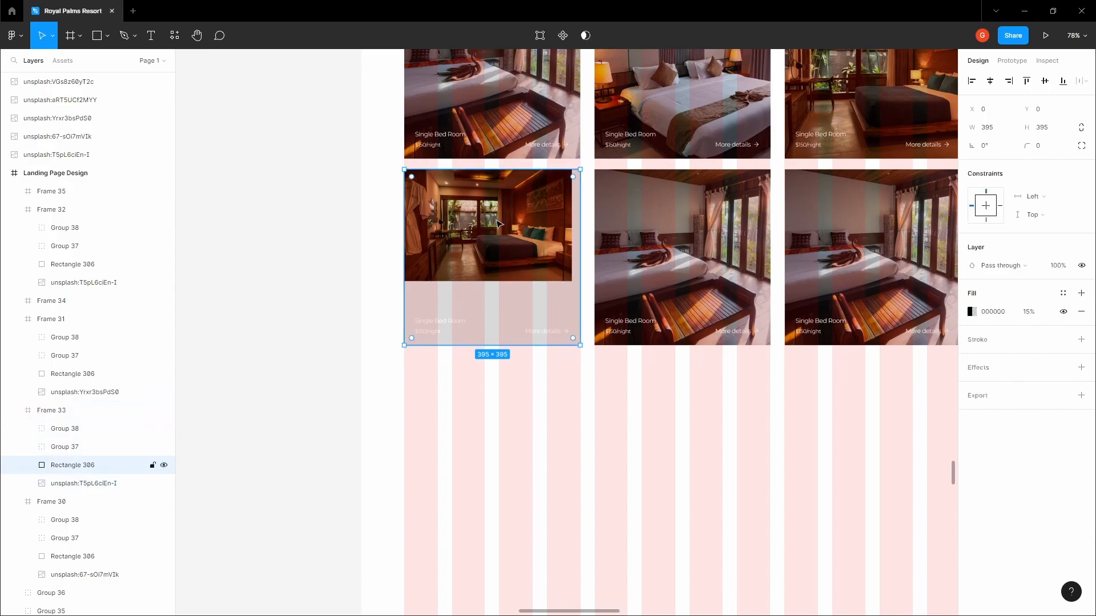
pyautogui.doubleClick(496, 221)
pyautogui.press('Escape')
pyautogui.hotkey('ctrl', 'z')
pyautogui.hotkey('ctrl', 'z')
pyautogui.hotkey('ctrl', 'z')
pyautogui.hotkey('ctrl', 'z')
pyautogui.hotkey('ctrl', 'z')
# Replace the bottom-left card's photo with the copied loft image
pyautogui.click(319, 346)
pyautogui.press('space')
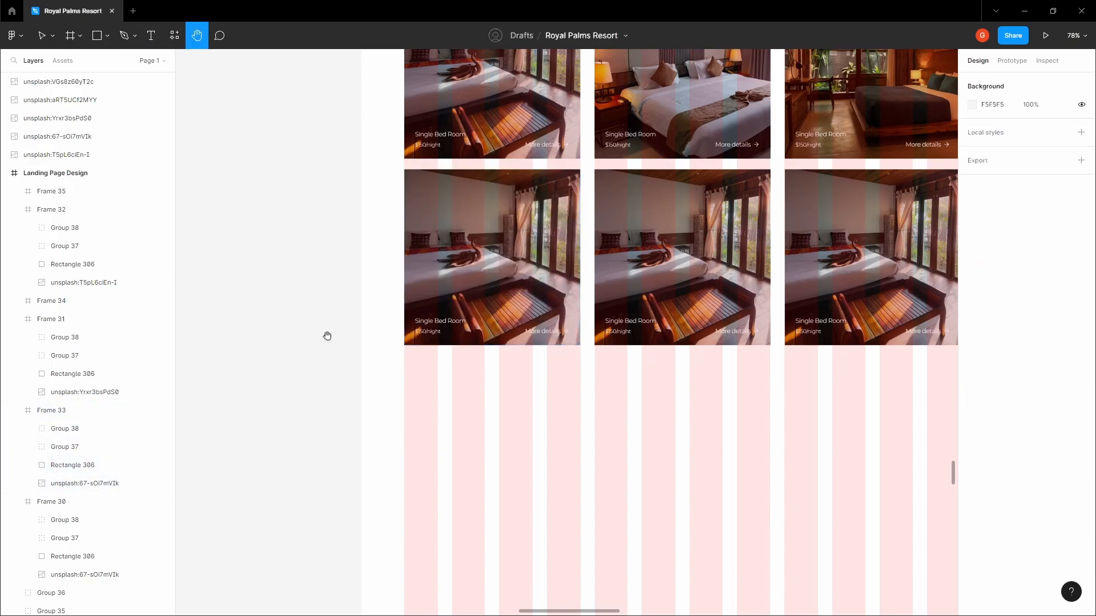
pyautogui.moveTo(329, 337); pyautogui.dragTo(324, 336)
pyautogui.doubleClick(495, 258)
pyautogui.doubleClick(494, 259)
pyautogui.press('Escape')
pyautogui.click(111, 412)
pyautogui.click(115, 485)
pyautogui.rightClick(115, 485)
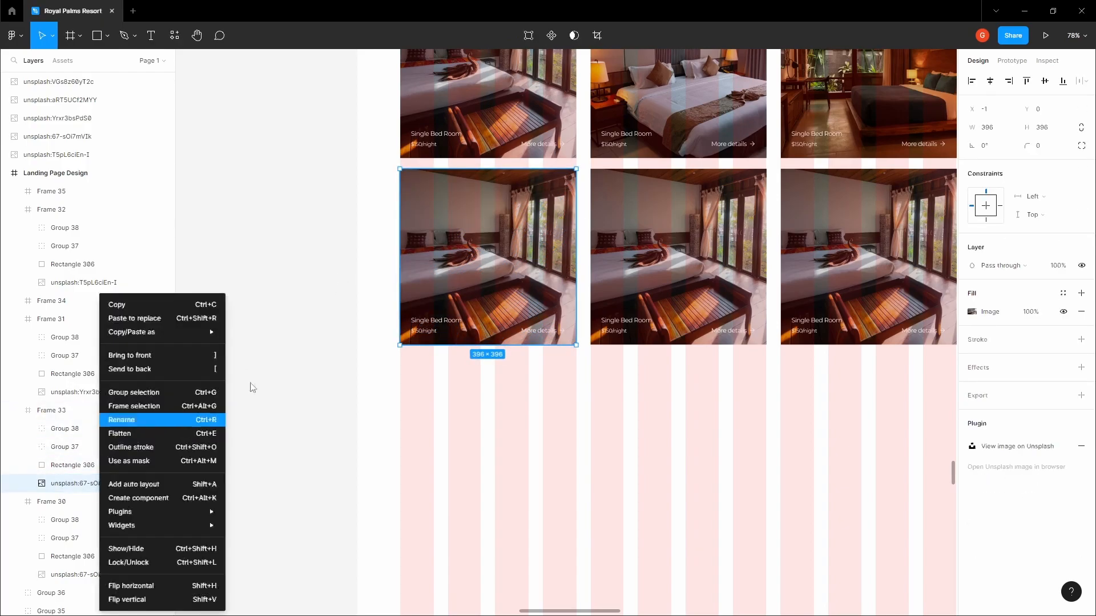
pyautogui.click(171, 316)
# Centre the loft photo horizontally and vertically and stretch it to fill the card
pyautogui.click(991, 81)
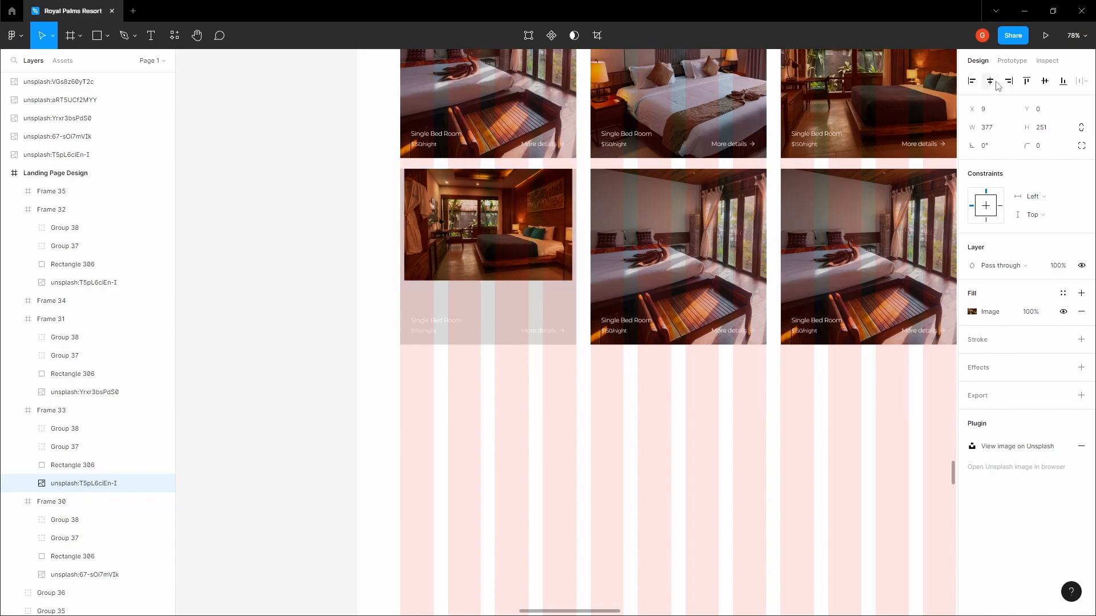
pyautogui.click(1045, 83)
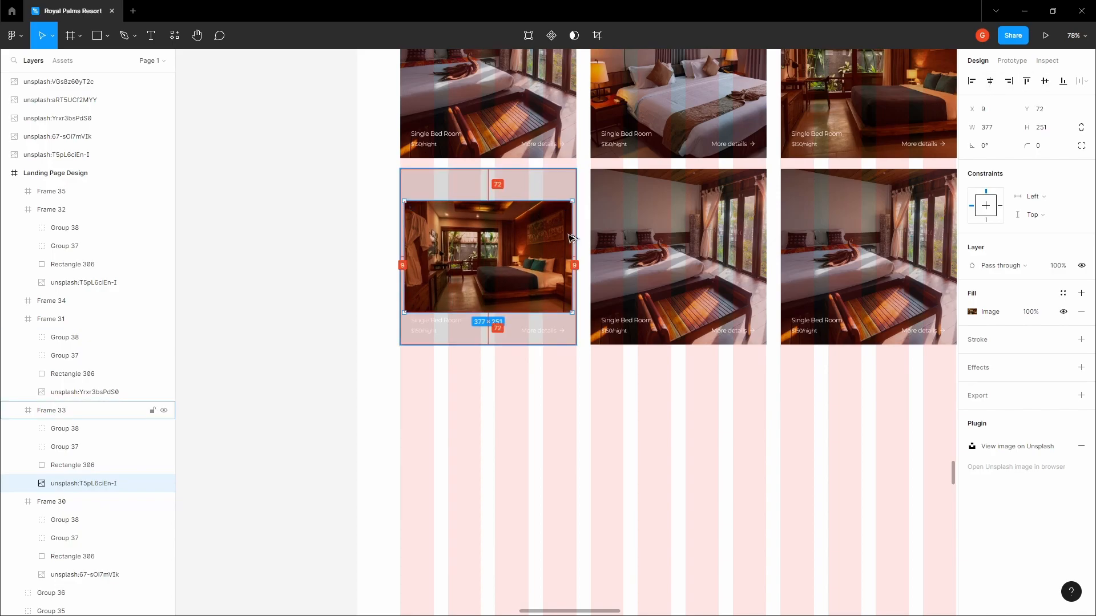
pyautogui.scroll(5, 572, 238)
pyautogui.moveTo(578, 243); pyautogui.dragTo(594, 242)
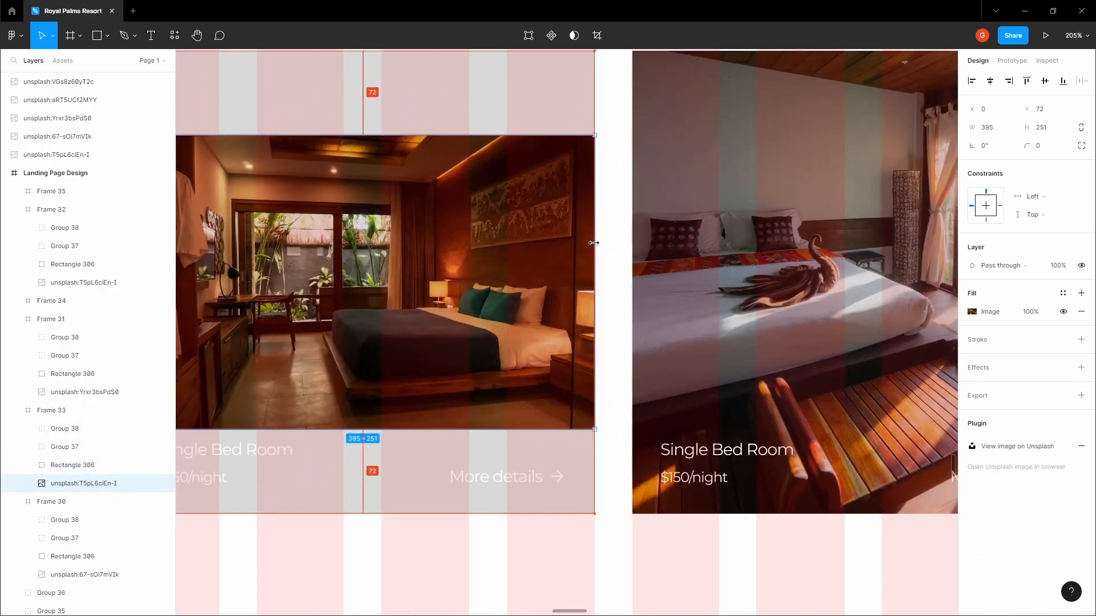
pyautogui.scroll(-5, 534, 225)
pyautogui.moveTo(487, 196); pyautogui.dragTo(485, 171)
pyautogui.click(321, 177)
pyautogui.scroll(-8, 519, 181)
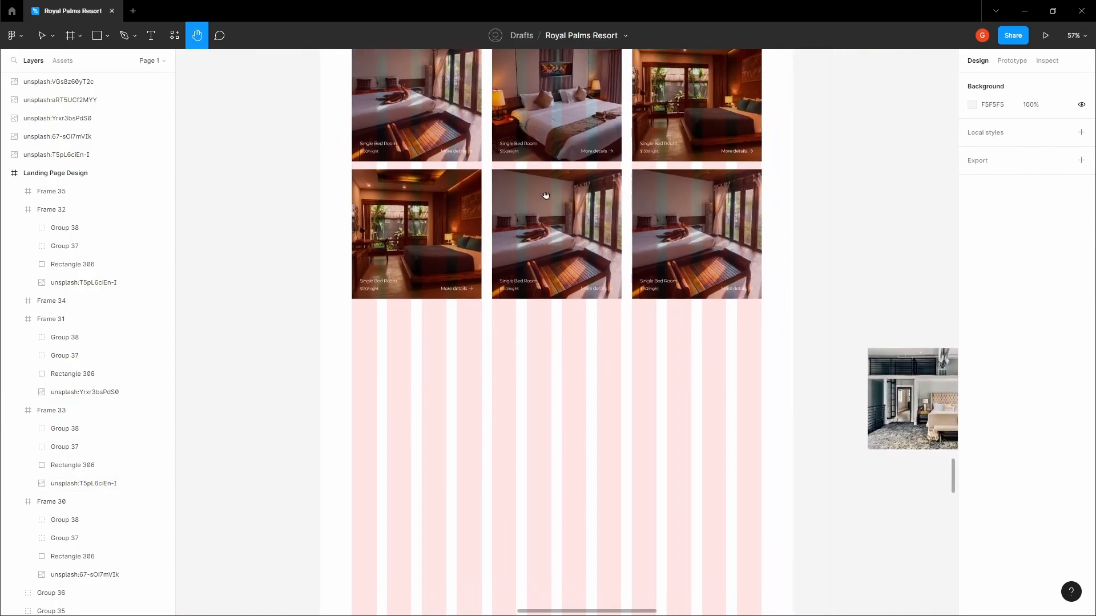
# Copy the small loft bedroom photo again
pyautogui.press('h')
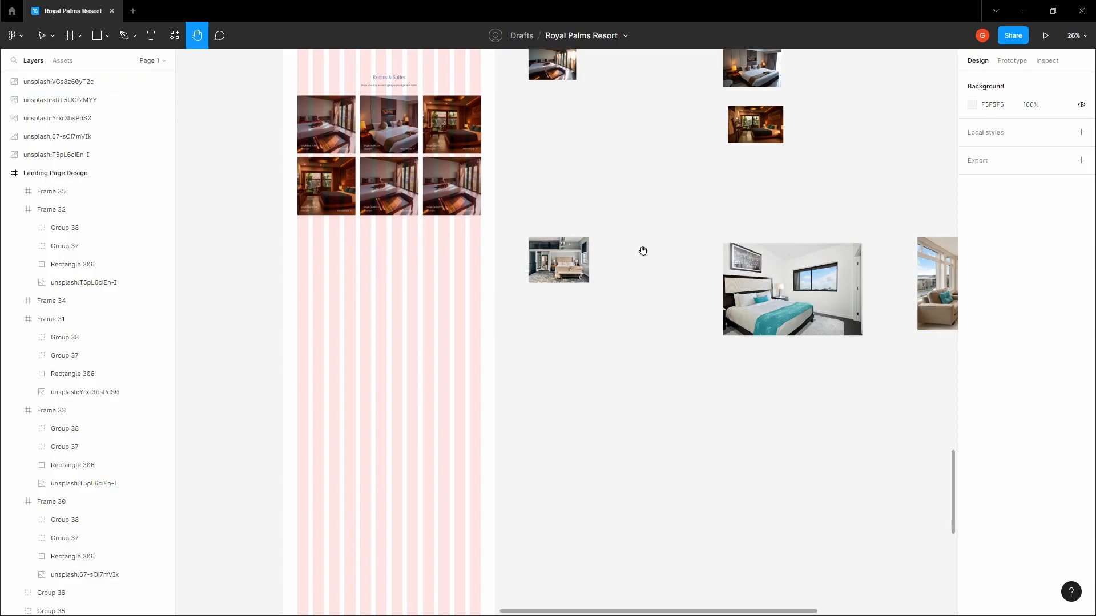
pyautogui.keyDown('ctrl'); pyautogui.click(543, 249); pyautogui.keyUp('ctrl')
pyautogui.scroll(5, 533, 203)
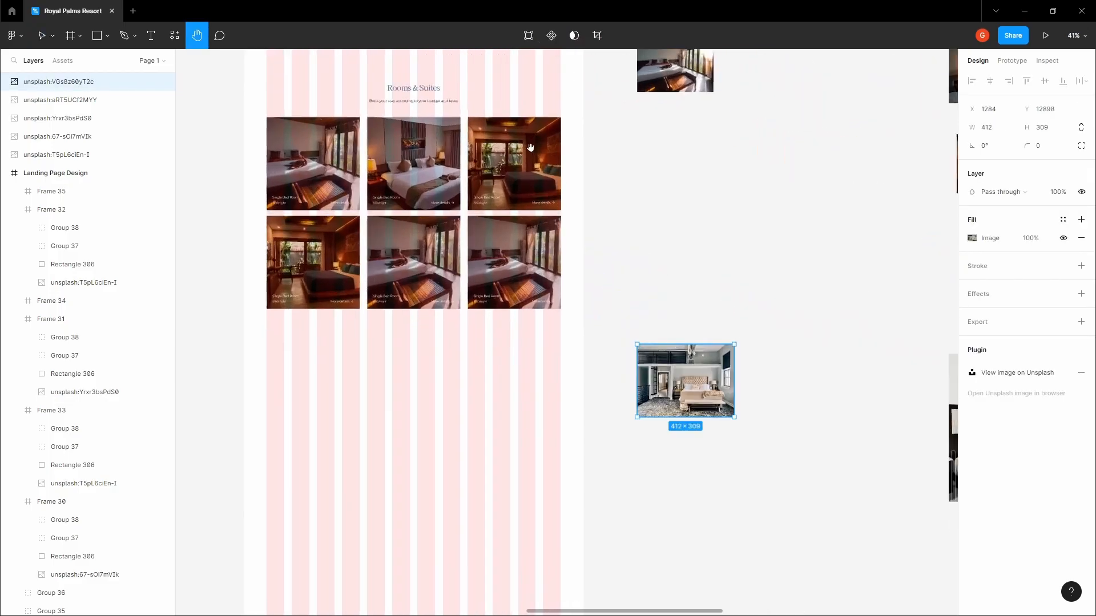
pyautogui.rightClick(671, 354)
pyautogui.click(706, 305)
pyautogui.click(685, 286)
# Paste the loft photo over the bottom-left card's image once more
pyautogui.moveTo(321, 258); pyautogui.dragTo(464, 277)
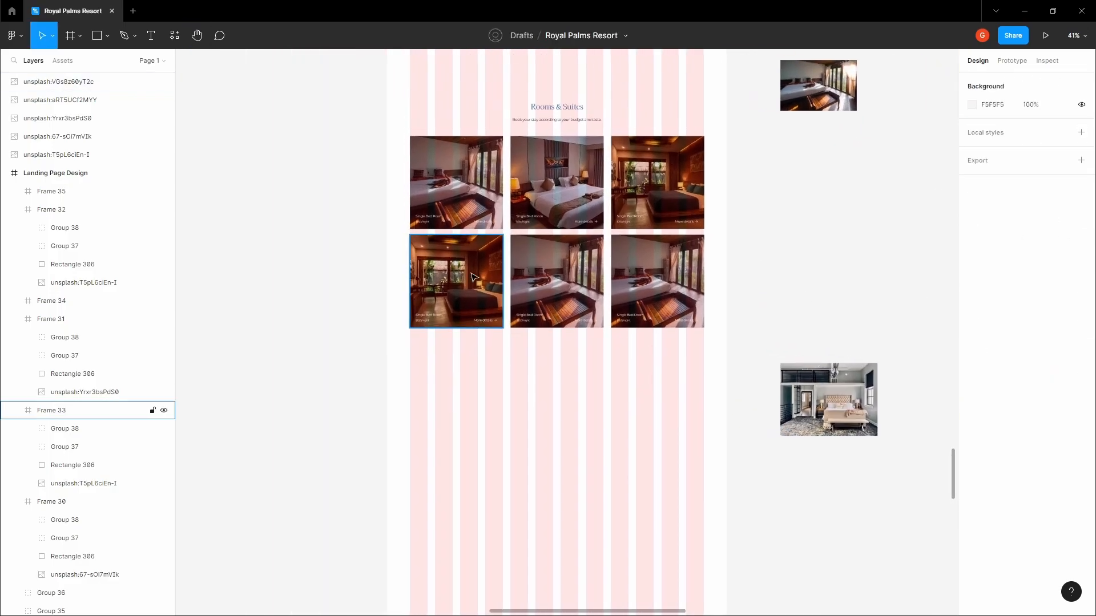
pyautogui.doubleClick(466, 277)
pyautogui.click(101, 482)
pyautogui.rightClick(463, 267)
pyautogui.click(497, 305)
# Centre the loft photo in the card and stretch its top and bottom edges to fill it
pyautogui.scroll(5, 464, 268)
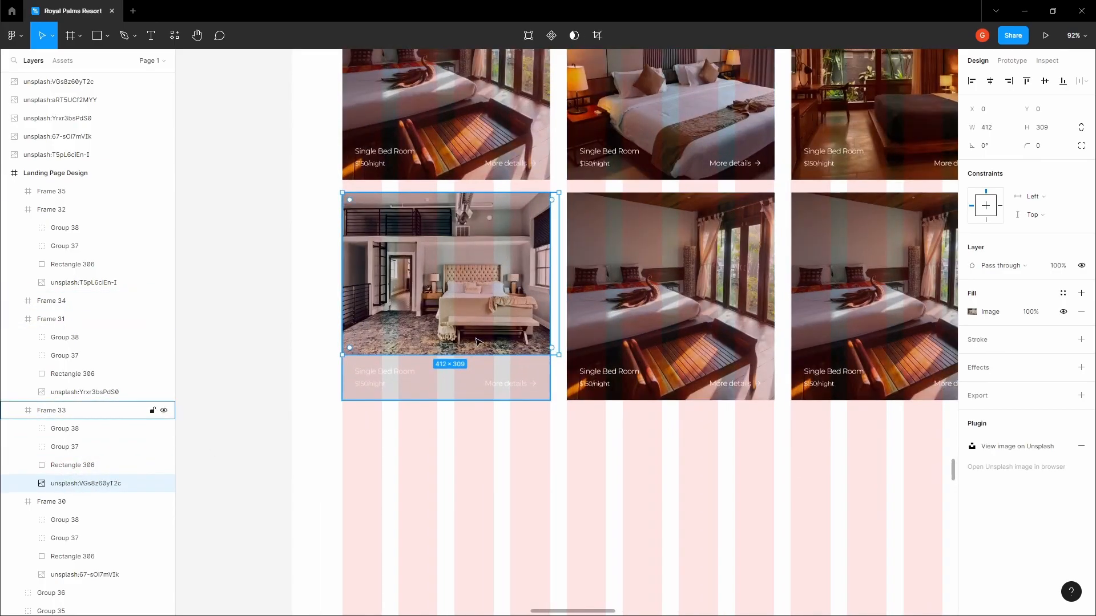
pyautogui.moveTo(482, 337); pyautogui.dragTo(482, 353)
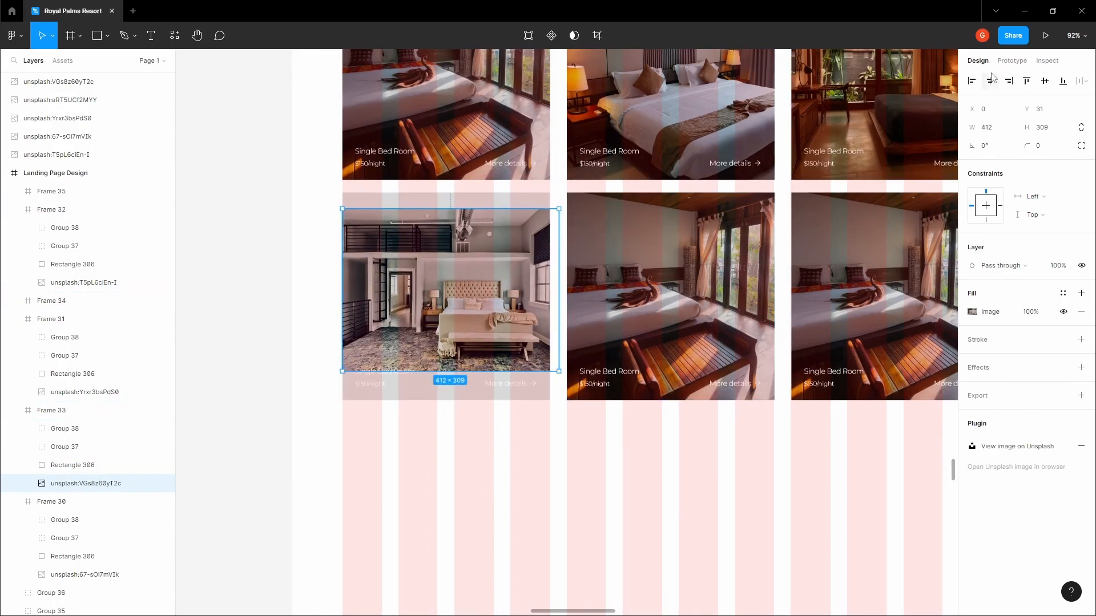
pyautogui.click(990, 78)
pyautogui.click(1046, 81)
pyautogui.moveTo(478, 216); pyautogui.dragTo(478, 191)
pyautogui.scroll(-2, 481, 201)
pyautogui.click(325, 211)
pyautogui.scroll(-1, 327, 210)
# Move, shrink and copy the white bedroom photo from the spare images
pyautogui.press('space')
pyautogui.moveTo(653, 231); pyautogui.dragTo(398, 199)
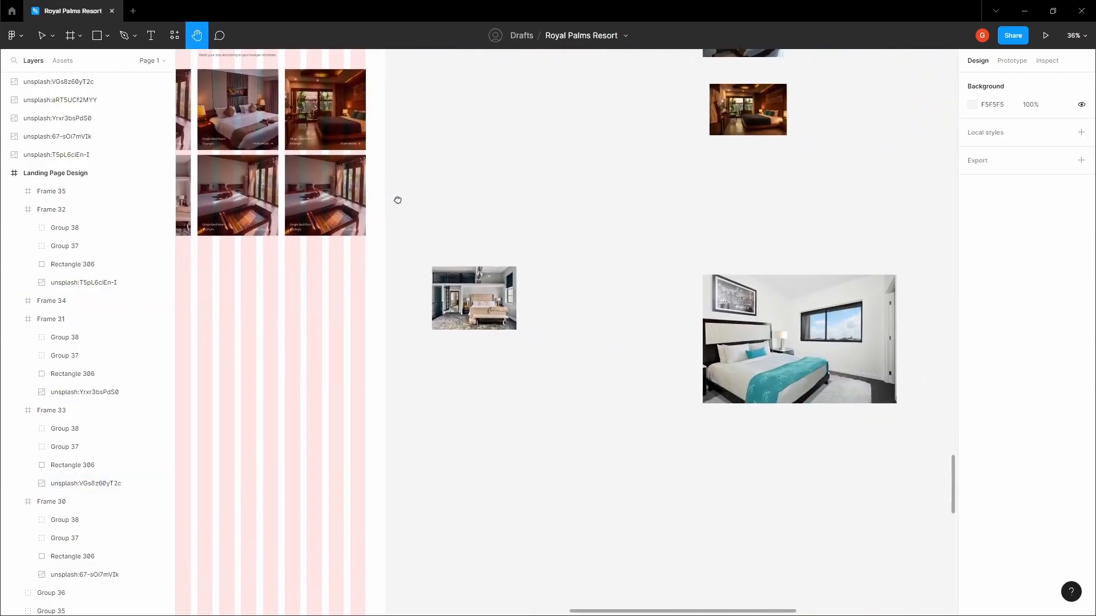
pyautogui.moveTo(487, 224); pyautogui.dragTo(377, 214)
pyautogui.moveTo(716, 311); pyautogui.dragTo(582, 326)
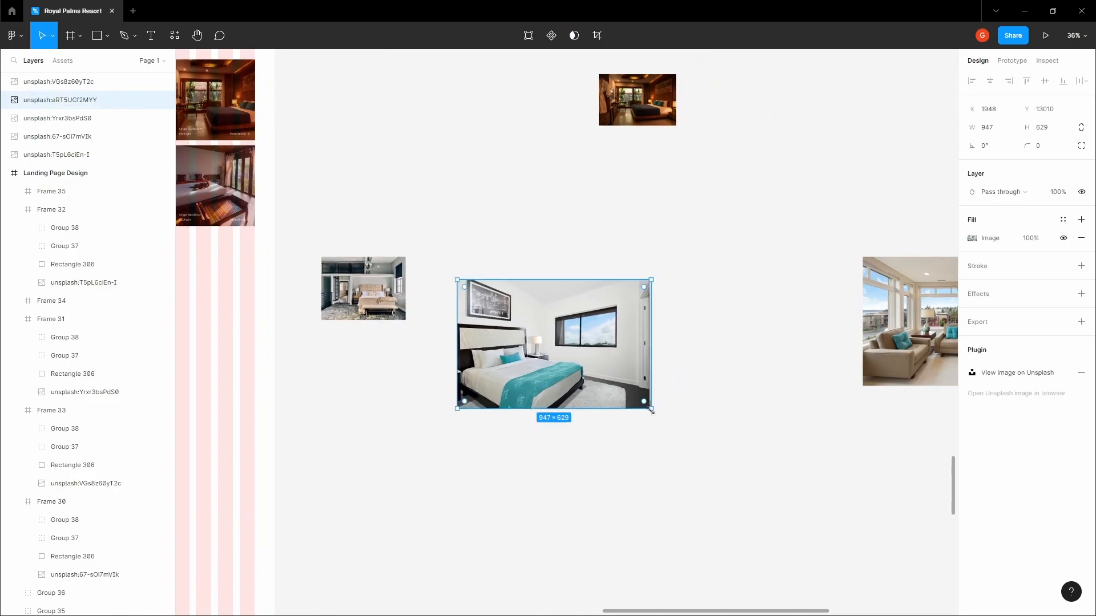
pyautogui.moveTo(652, 410); pyautogui.dragTo(561, 350)
pyautogui.rightClick(510, 320)
pyautogui.click(520, 306)
pyautogui.click(451, 210)
pyautogui.press('space')
# Select the photo inside the bottom-middle room card
pyautogui.moveTo(293, 163); pyautogui.dragTo(632, 255)
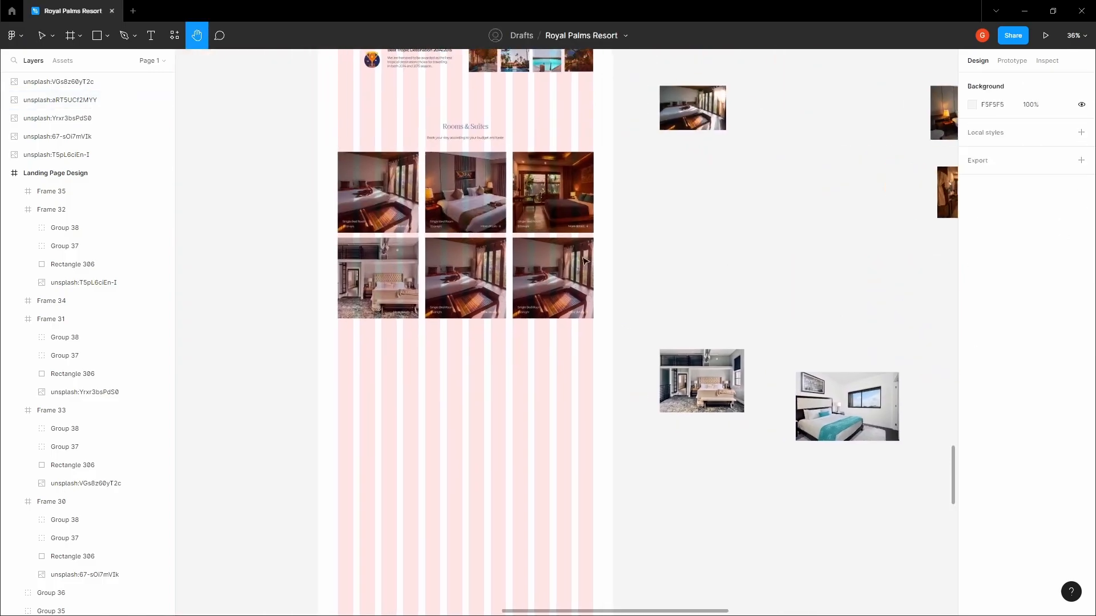
pyautogui.click(467, 265)
pyautogui.click(150, 374)
pyautogui.scroll(4, 453, 256)
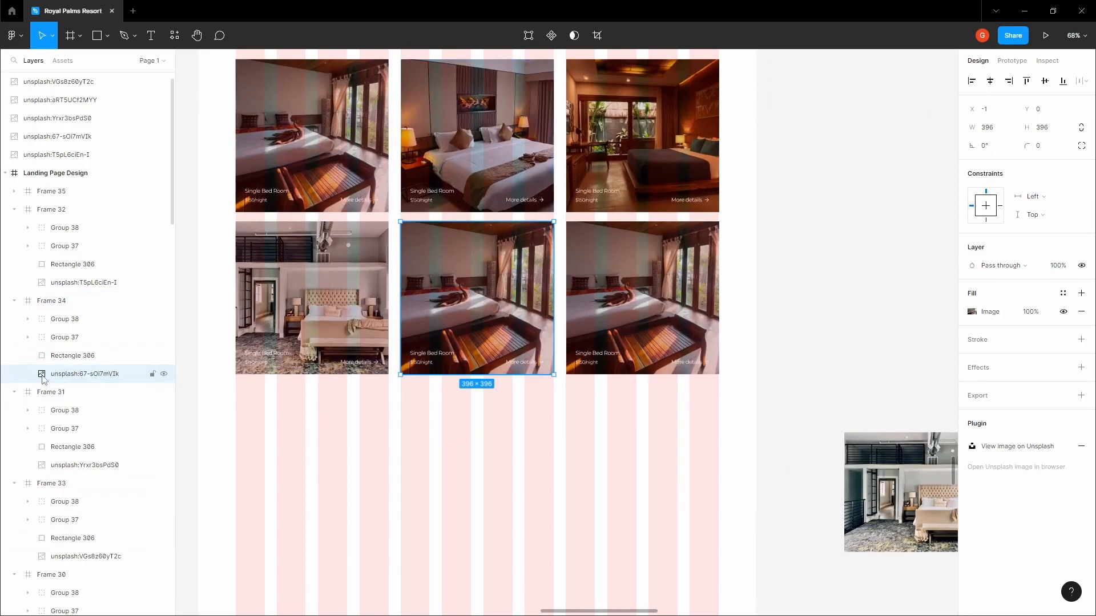
# Replace the middle card's photo with the teal-bed image, then undo it
pyautogui.rightClick(410, 275)
pyautogui.click(451, 311)
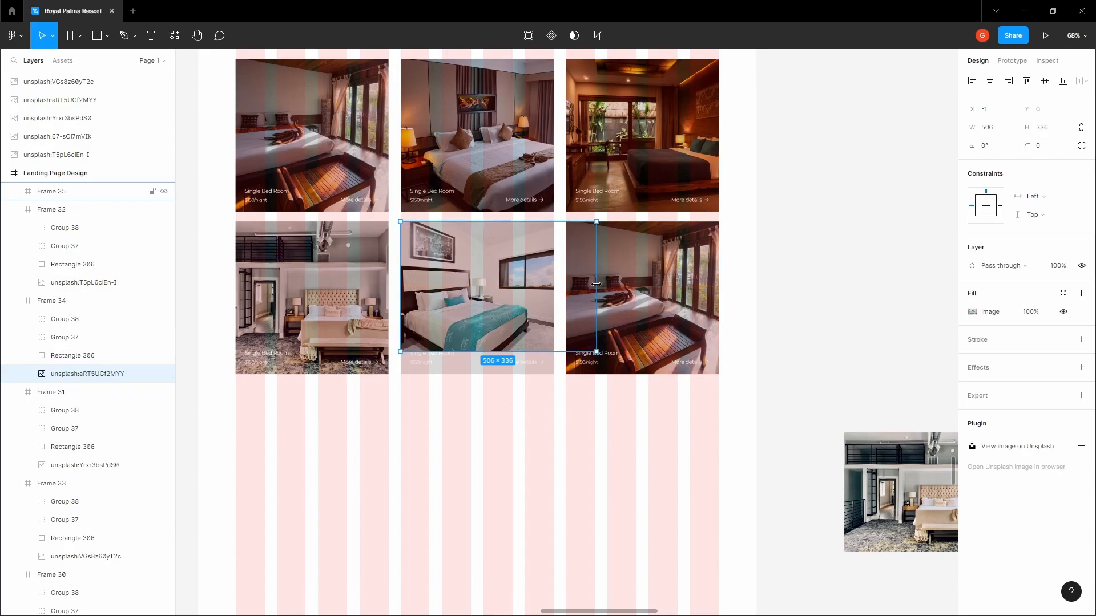
pyautogui.click(593, 393)
pyautogui.click(537, 342)
pyautogui.press('Escape')
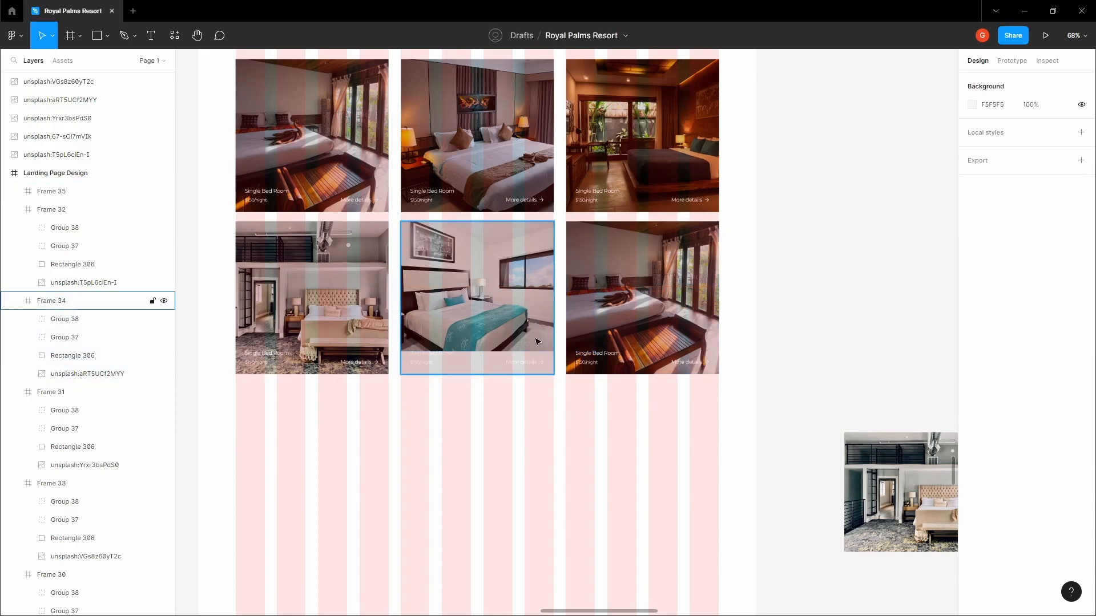
pyautogui.hotkey('ctrl', 'z')
# Paste the teal-bed photo into the middle card again, narrowing and shifting it to fit
pyautogui.rightClick(483, 293)
pyautogui.press('Escape')
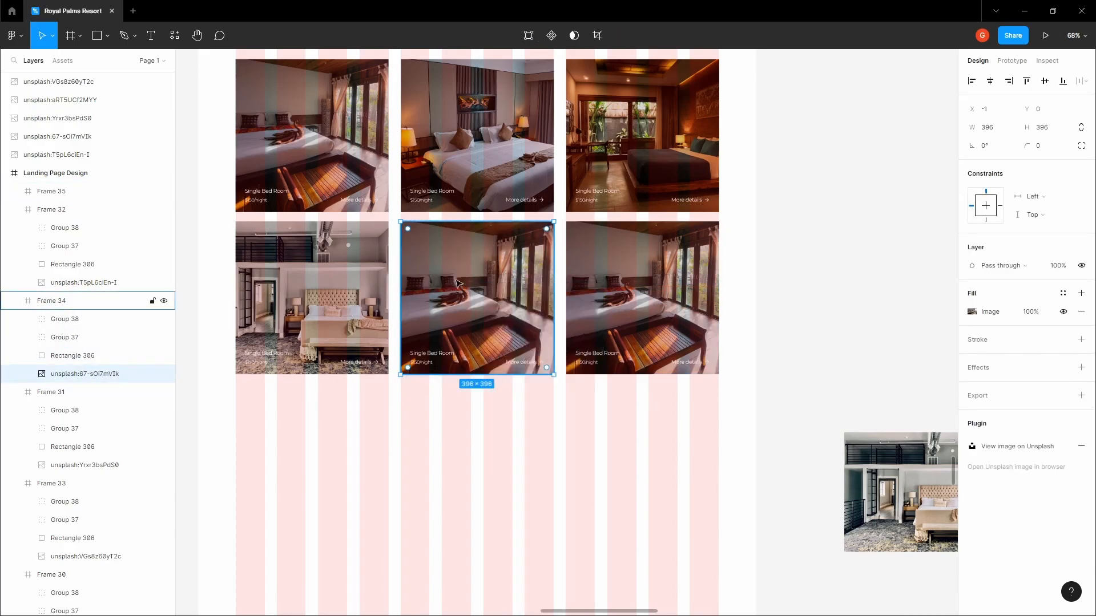
pyautogui.rightClick(483, 293)
pyautogui.click(509, 313)
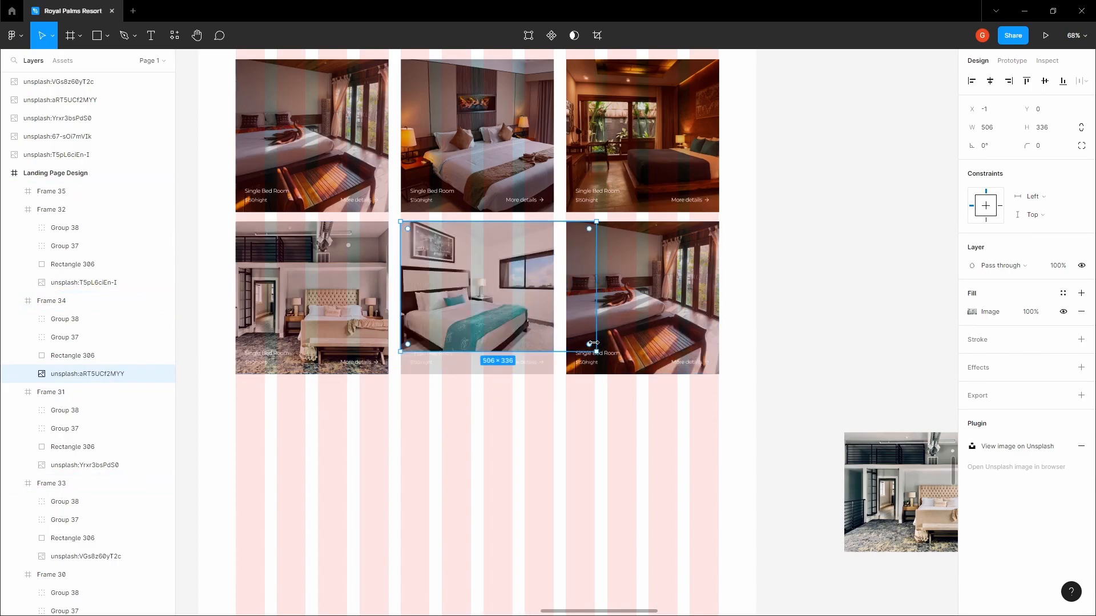
pyautogui.moveTo(588, 337); pyautogui.dragTo(556, 329)
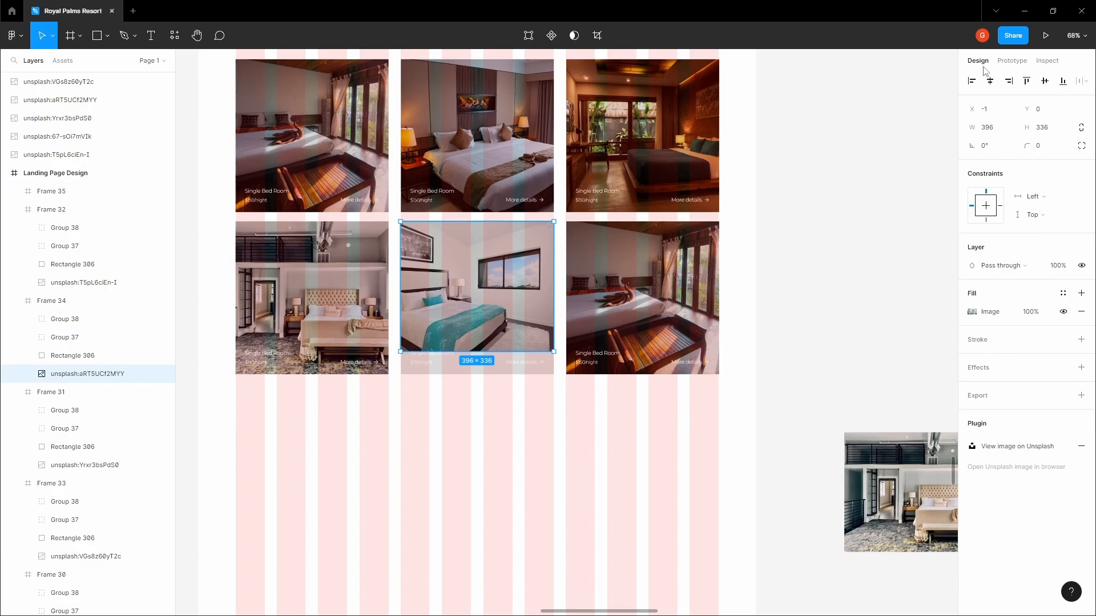
pyautogui.moveTo(496, 223)
pyautogui.mouseDown()
pyautogui.moveTo(495, 232)
pyautogui.moveTo(498, 223)
pyautogui.mouseUp()
# Try stretching the teal-bed photo's bottom edge, then revert the height change
pyautogui.scroll(15, 437, 370)
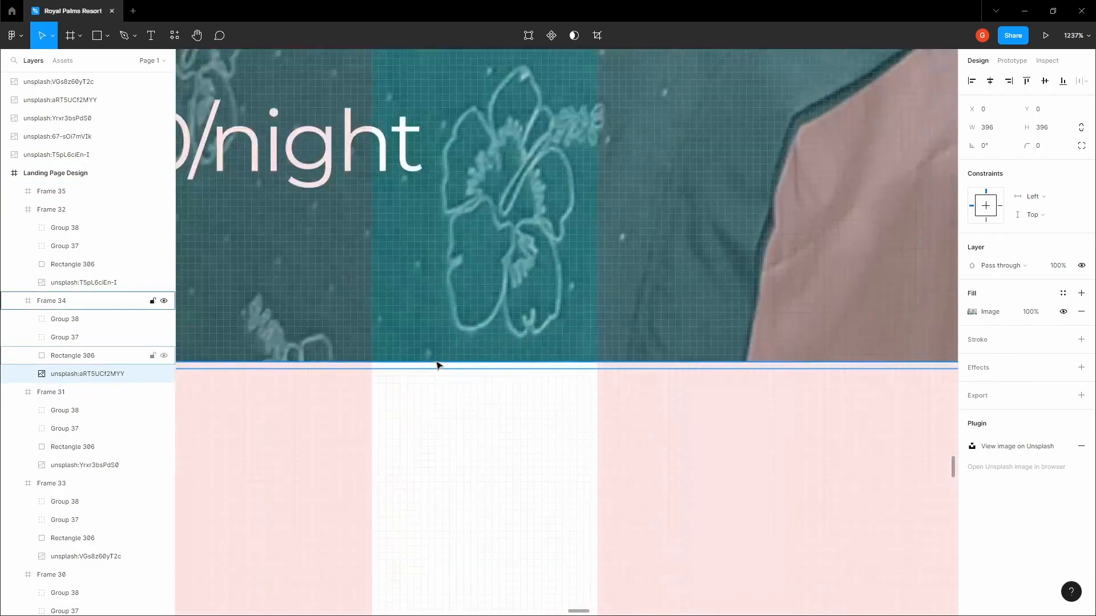
pyautogui.click(444, 363)
pyautogui.click(114, 374)
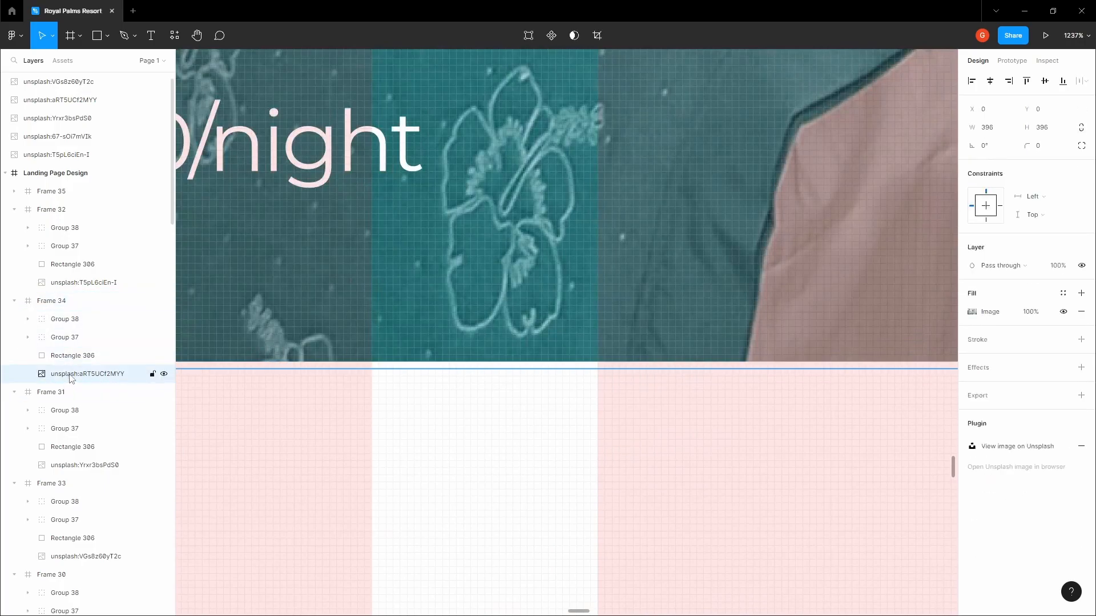
pyautogui.moveTo(398, 366); pyautogui.dragTo(405, 363)
pyautogui.hotkey('ctrl', 'z')
pyautogui.scroll(-10, 413, 360)
# Shrink the spare living-room photo to 457×305 and copy it
pyautogui.click(666, 338)
pyautogui.press('space')
pyautogui.moveTo(659, 329); pyautogui.dragTo(456, 225)
pyautogui.moveTo(607, 276); pyautogui.dragTo(382, 241)
pyautogui.scroll(-3, 383, 241)
pyautogui.moveTo(742, 293); pyautogui.dragTo(586, 253)
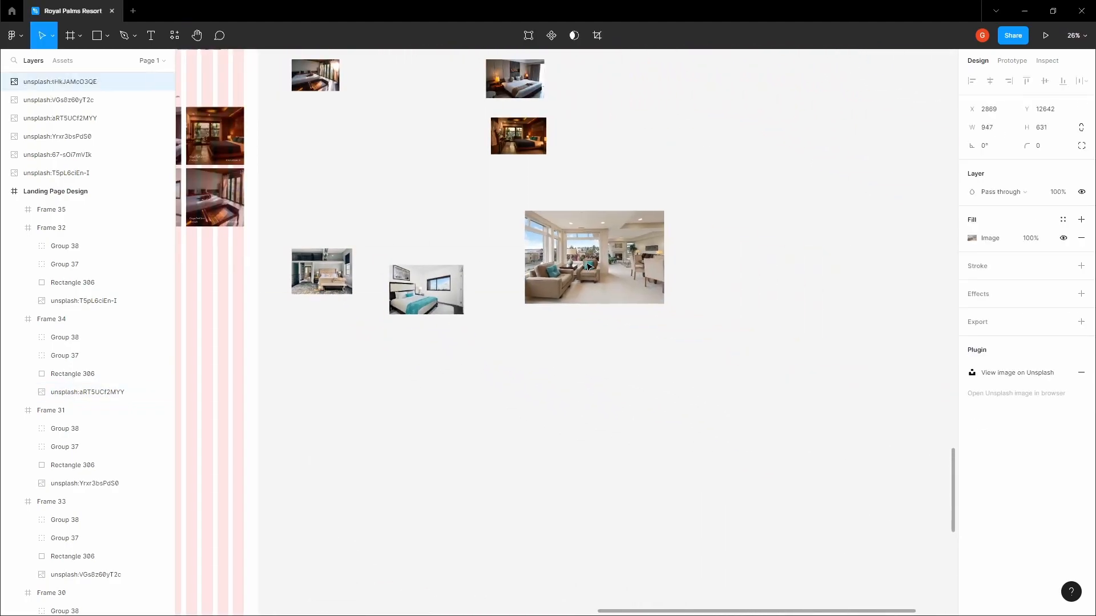
pyautogui.moveTo(666, 307); pyautogui.dragTo(592, 255)
pyautogui.rightClick(571, 235)
pyautogui.click(581, 243)
pyautogui.click(390, 125)
# Replace the last room card's photo with the copied living-room image
pyautogui.press('space')
pyautogui.moveTo(383, 131); pyautogui.dragTo(742, 240)
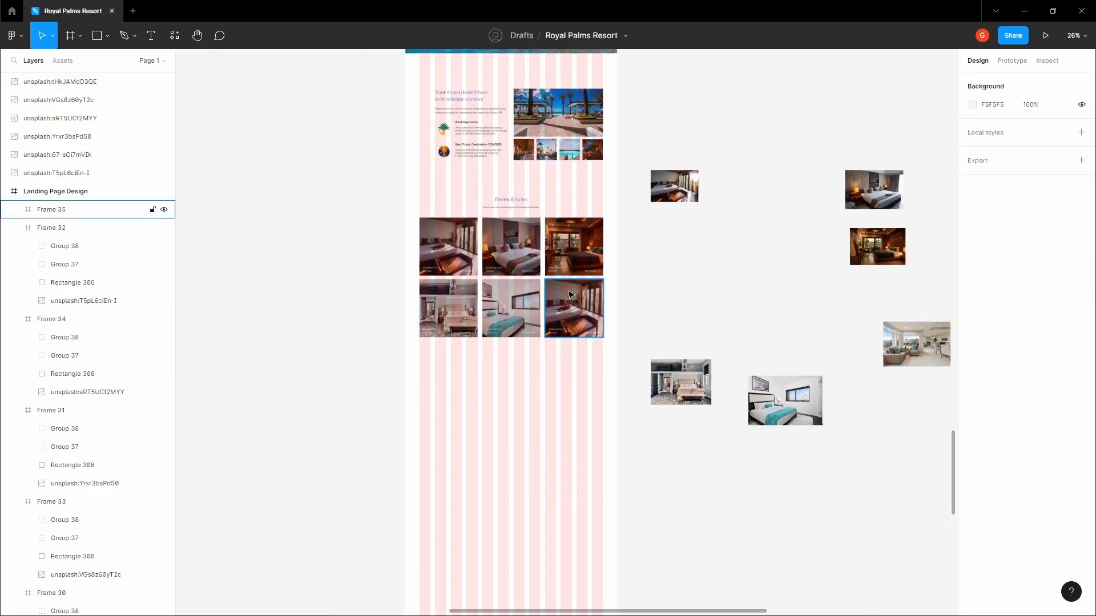
pyautogui.doubleClick(571, 294)
pyautogui.scroll(3, 572, 294)
pyautogui.click(87, 290)
pyautogui.scroll(5, 568, 286)
pyautogui.rightClick(568, 284)
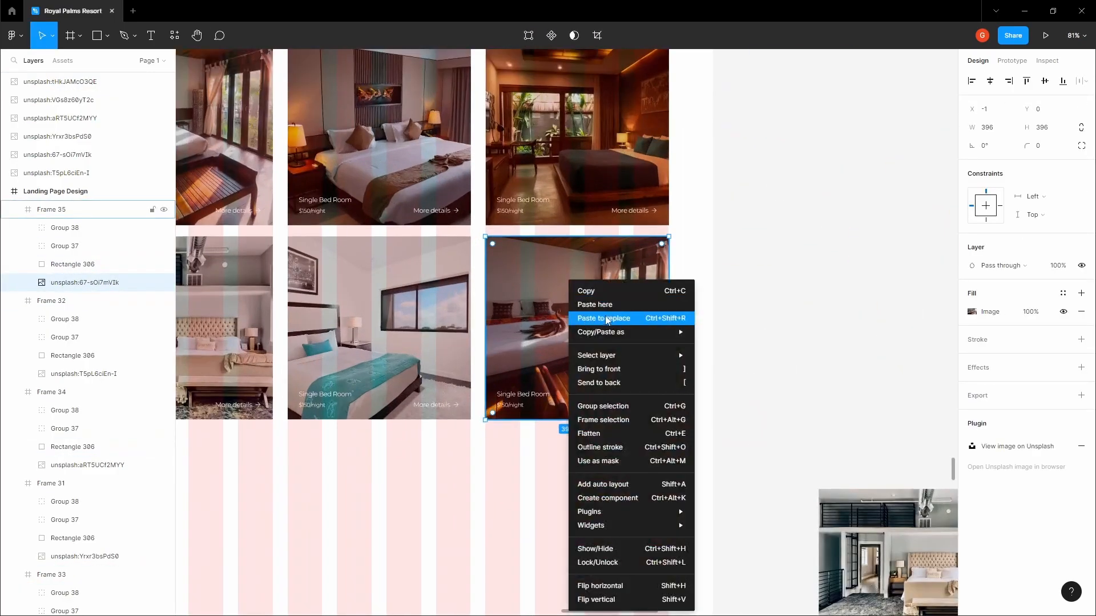
pyautogui.click(597, 313)
# Narrow the living-room photo to 396 wide, centre it, and extend it to fill the card
pyautogui.moveTo(695, 321); pyautogui.dragTo(669, 321)
pyautogui.click(993, 83)
pyautogui.click(1045, 83)
pyautogui.scroll(4, 572, 243)
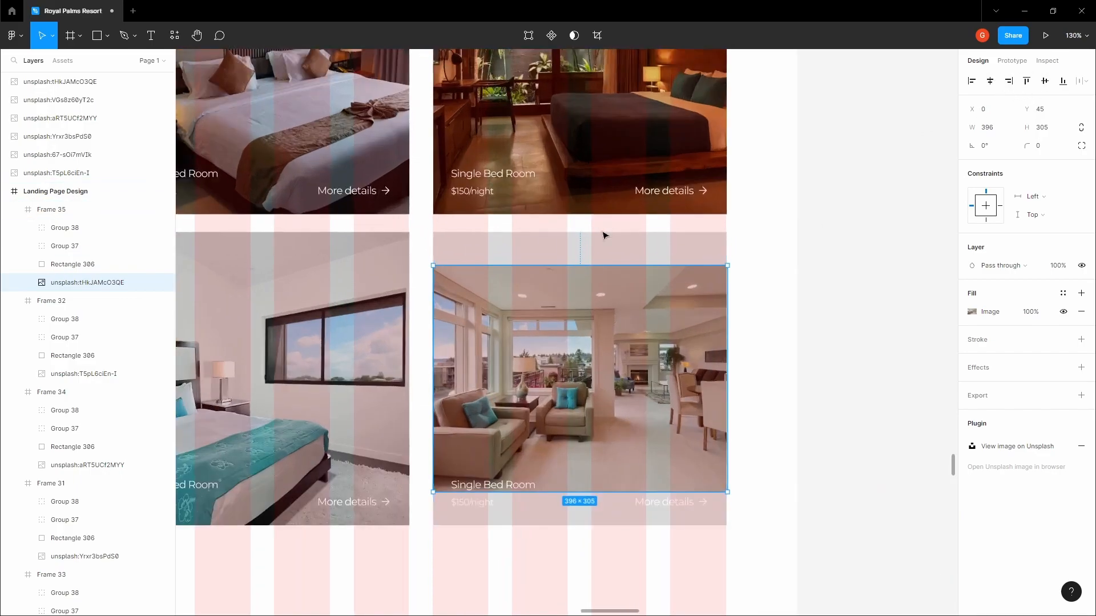
pyautogui.moveTo(596, 265); pyautogui.dragTo(597, 231)
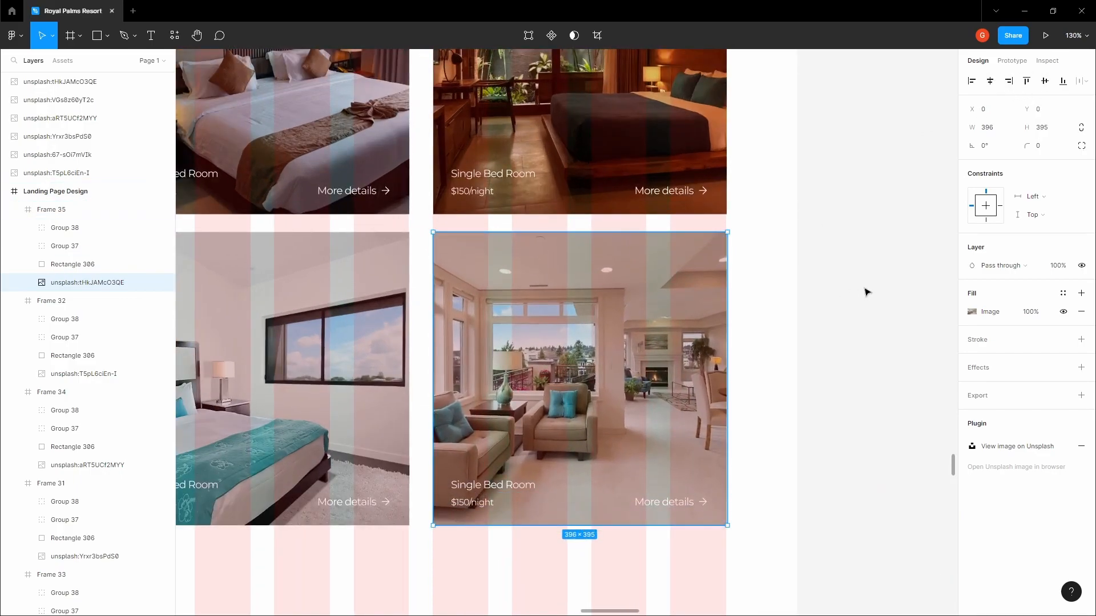
pyautogui.click(865, 291)
pyautogui.moveTo(727, 283); pyautogui.dragTo(817, 298)
pyautogui.scroll(-5, 816, 298)
pyautogui.moveTo(665, 267); pyautogui.dragTo(696, 297)
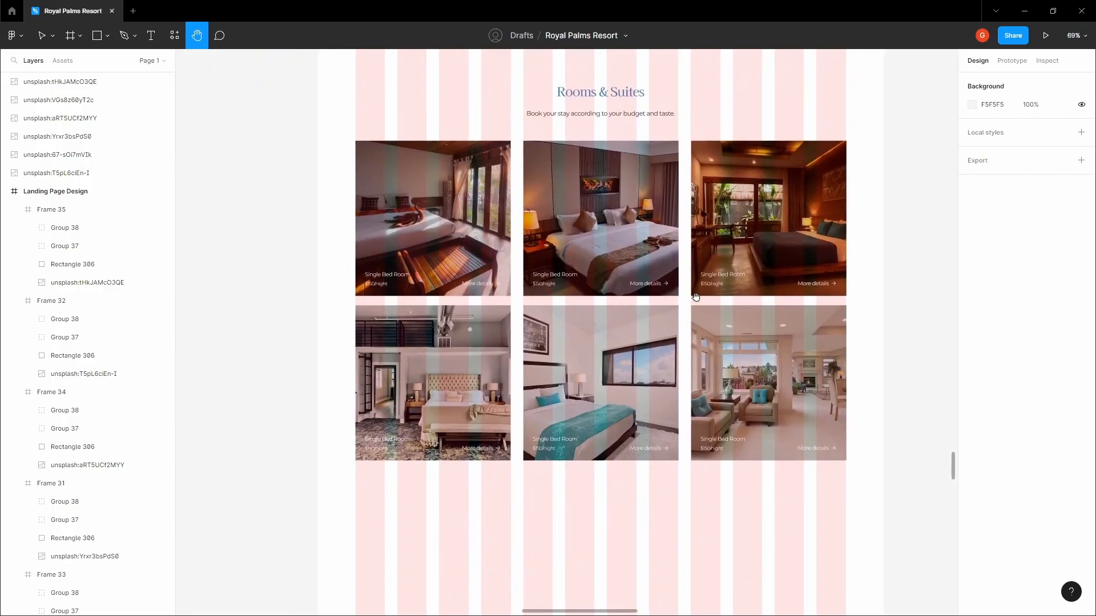
pyautogui.moveTo(695, 297); pyautogui.dragTo(570, 292)
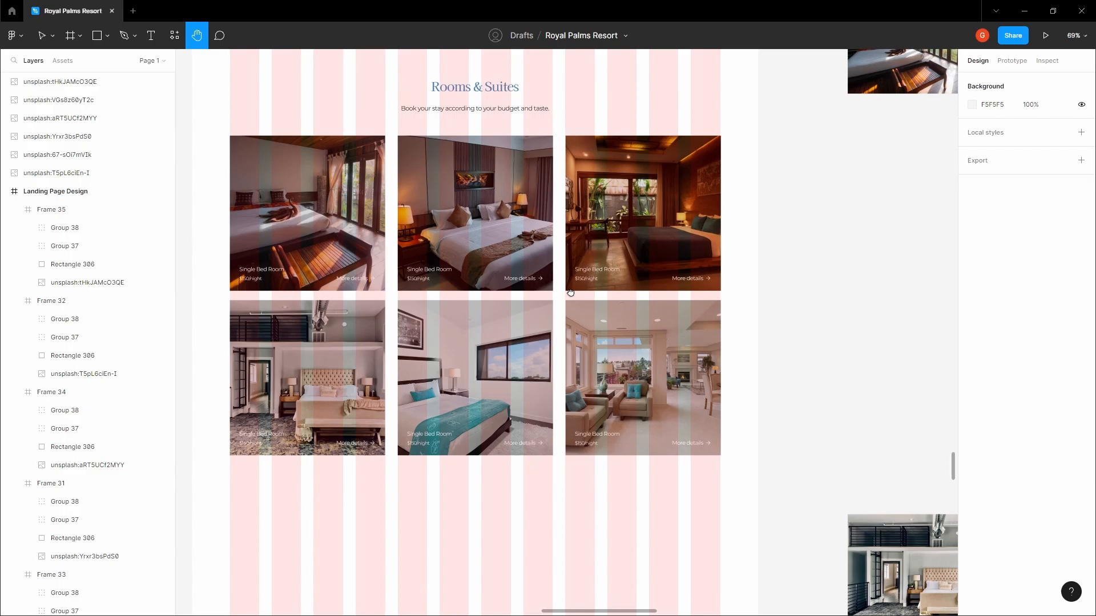
# Rename the top-row Single Bed Room card title to 'Premium Single Bed Room'
pyautogui.scroll(5, 609, 260)
pyautogui.doubleClick(611, 282)
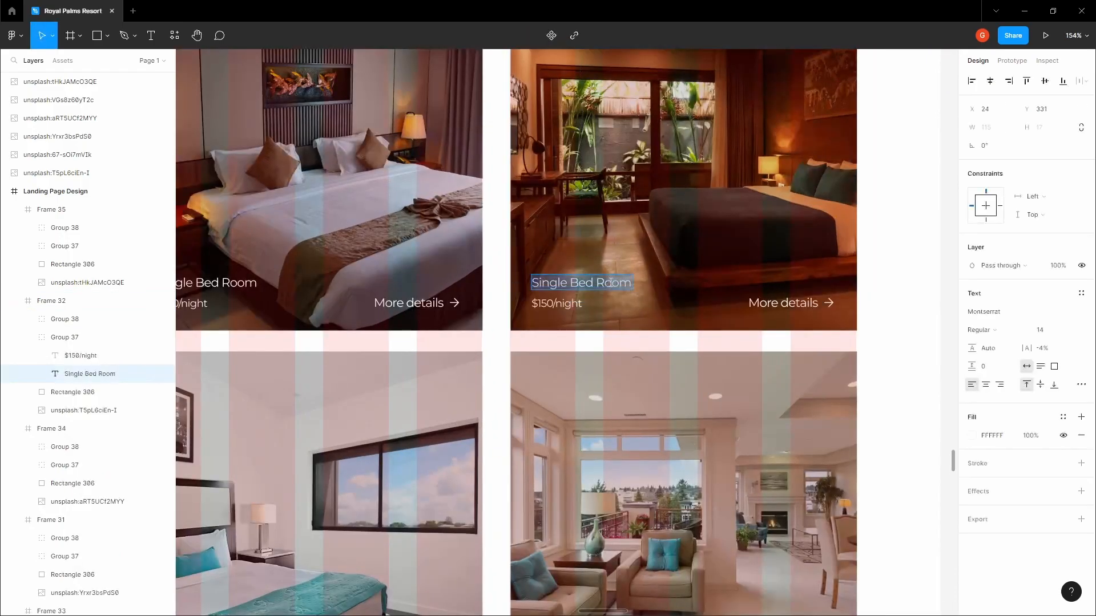
pyautogui.write('Premium')
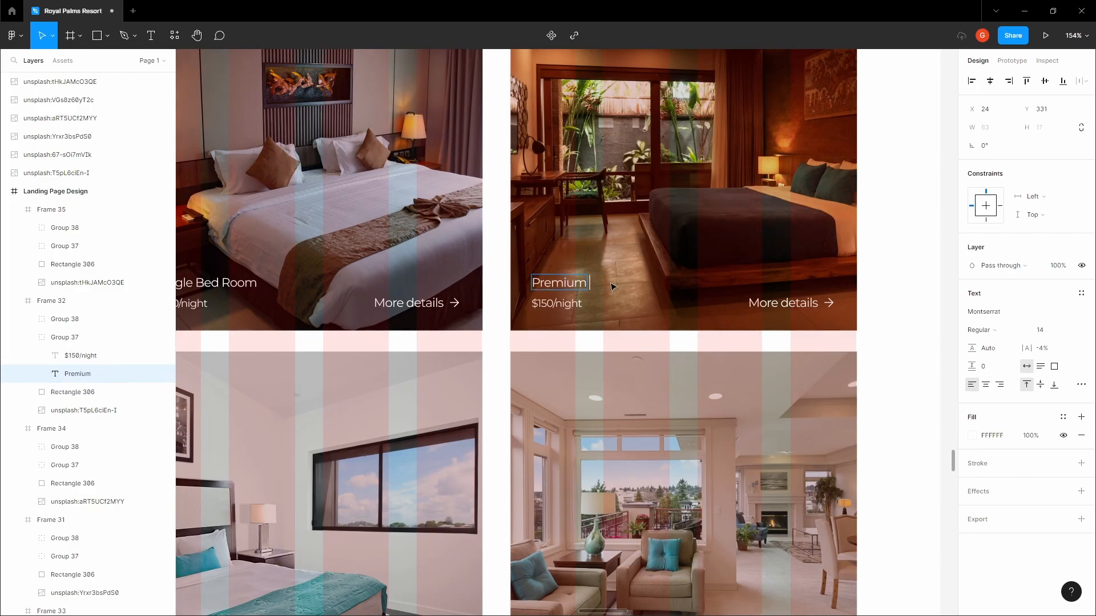
pyautogui.click(539, 305)
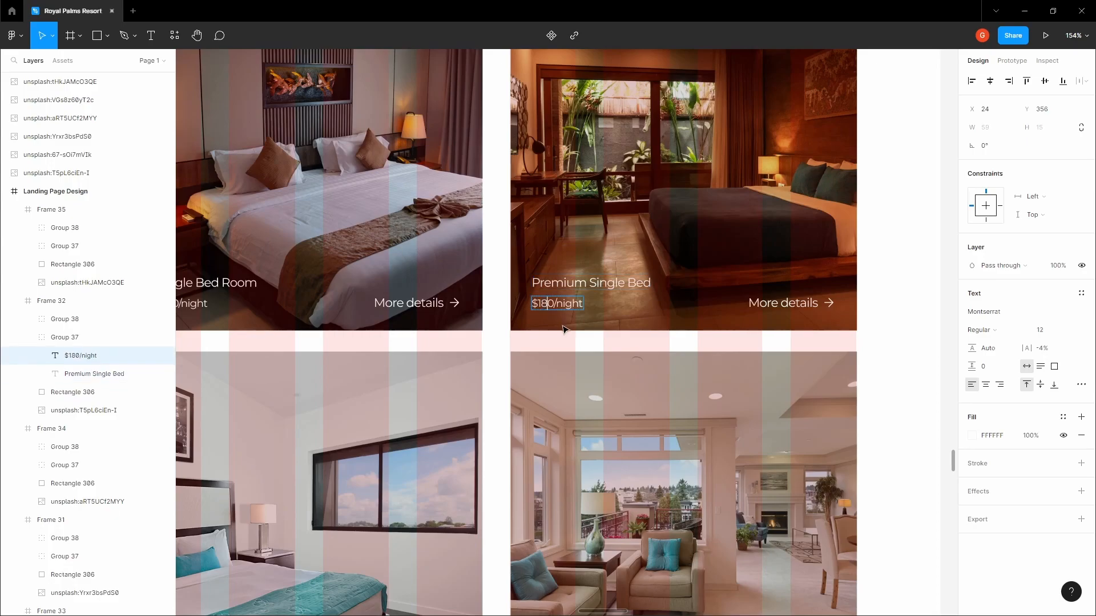
pyautogui.scroll(-5, 563, 330)
pyautogui.scroll(7, 311, 440)
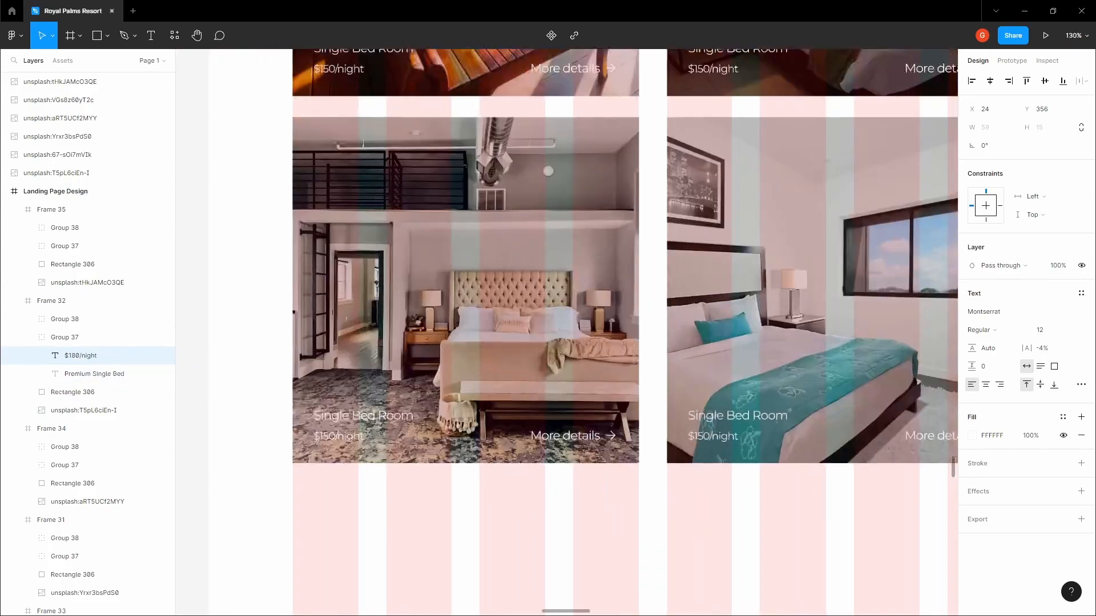
# Retitle the lower-left room card 'Apartment Suite'
pyautogui.click(412, 407)
pyautogui.write('Apartment Suite')
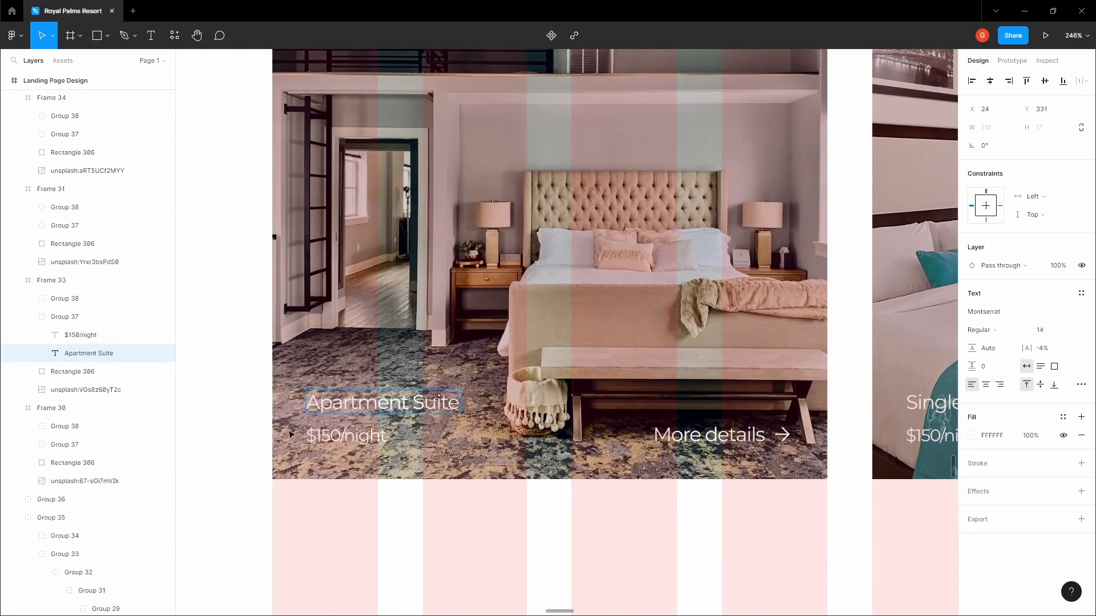
pyautogui.click(332, 437)
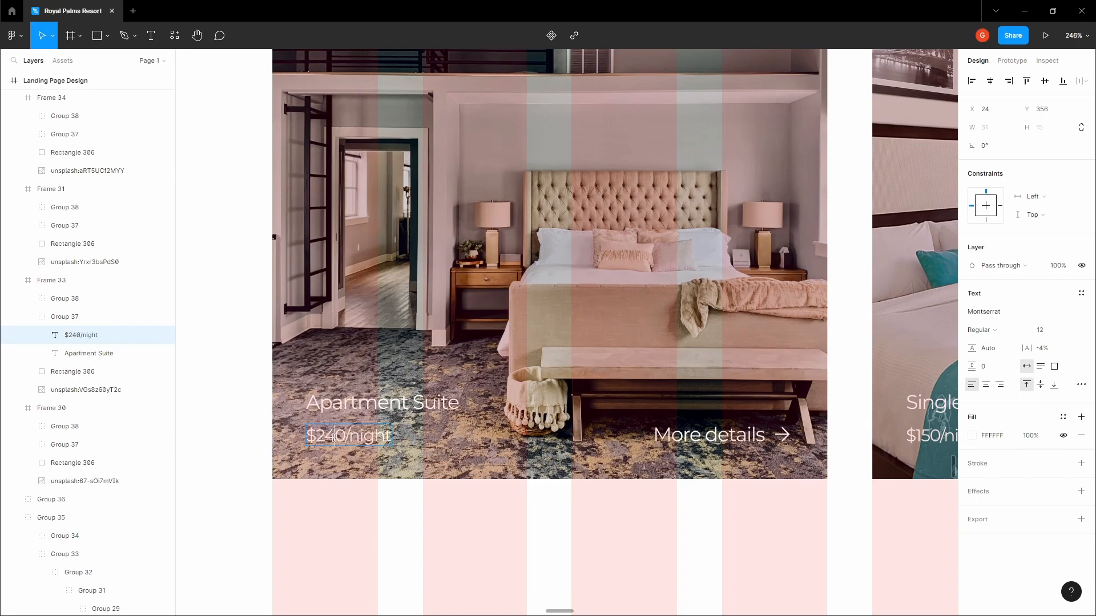
pyautogui.scroll(-7, 334, 436)
pyautogui.scroll(4, 502, 436)
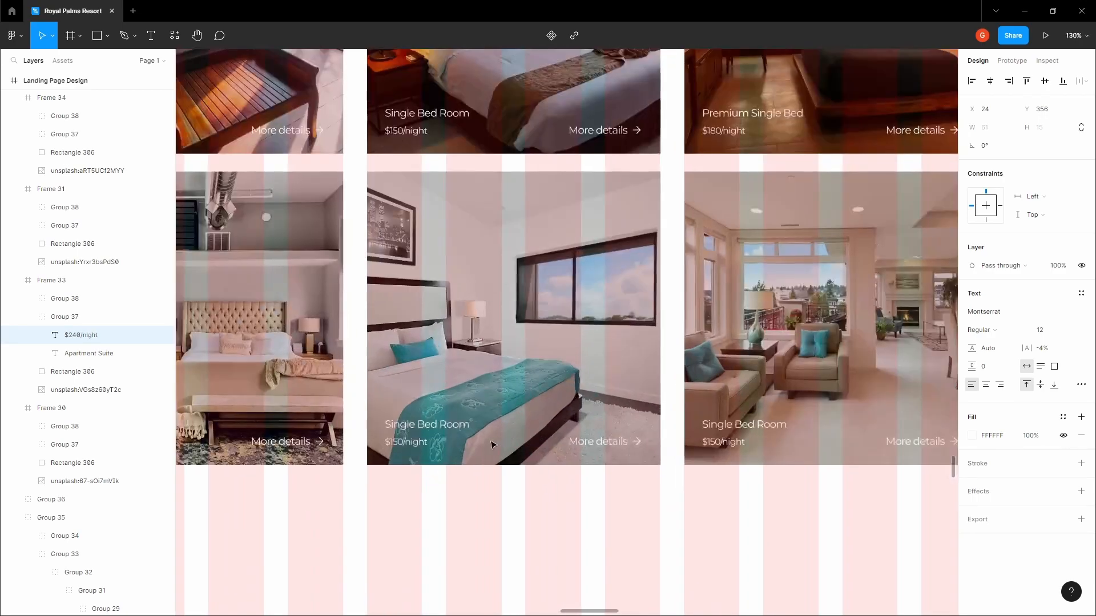
# Retitle the middle bottom-row card 'Small Single Bed Room'
pyautogui.click(420, 423)
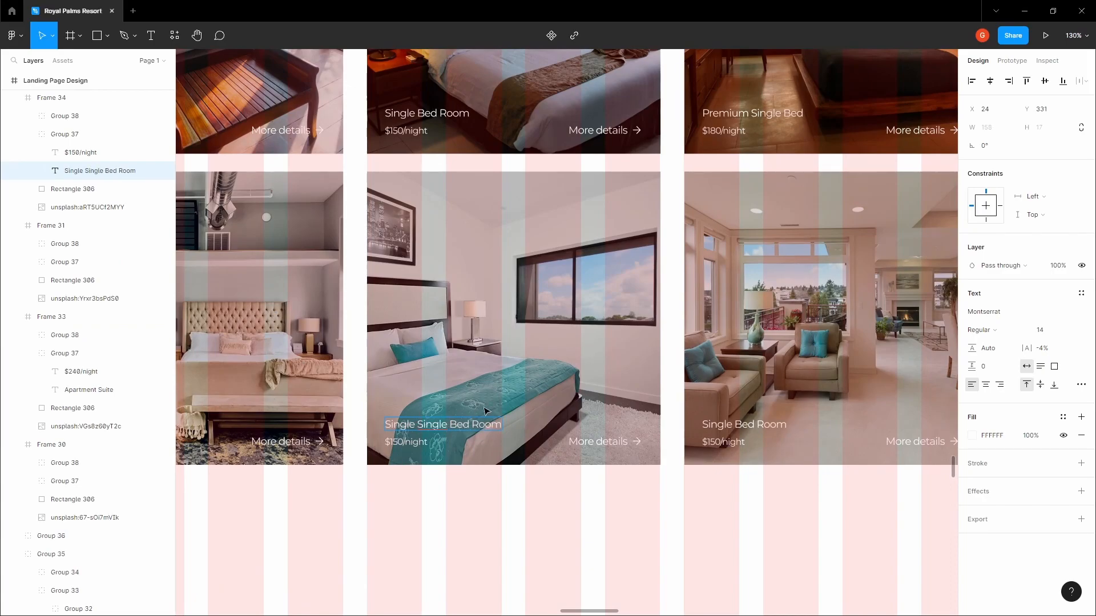
pyautogui.scroll(4, 430, 431)
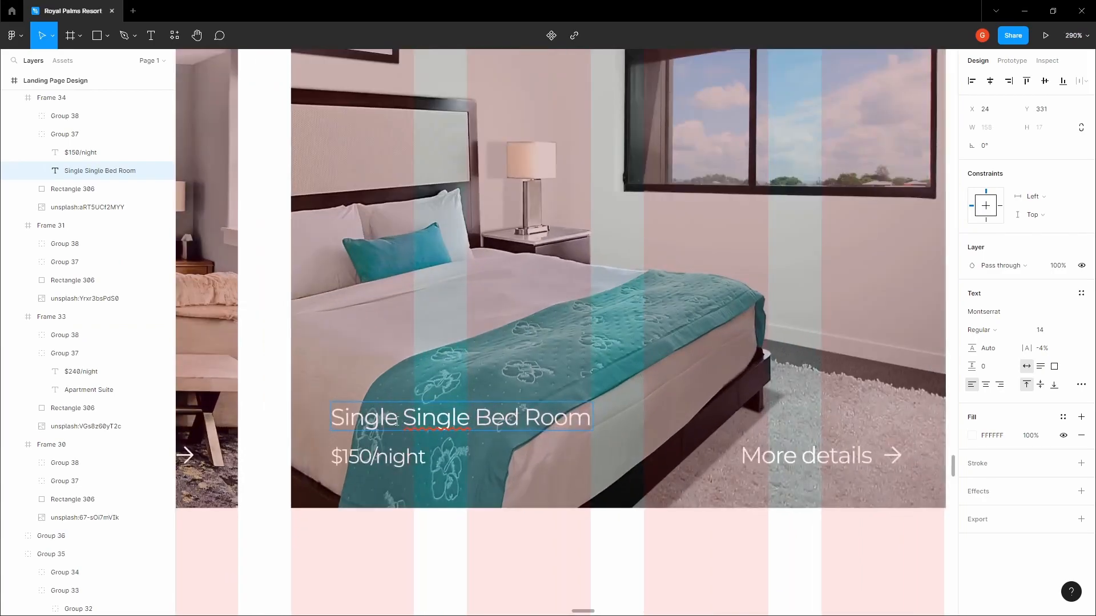
pyautogui.write('Small')
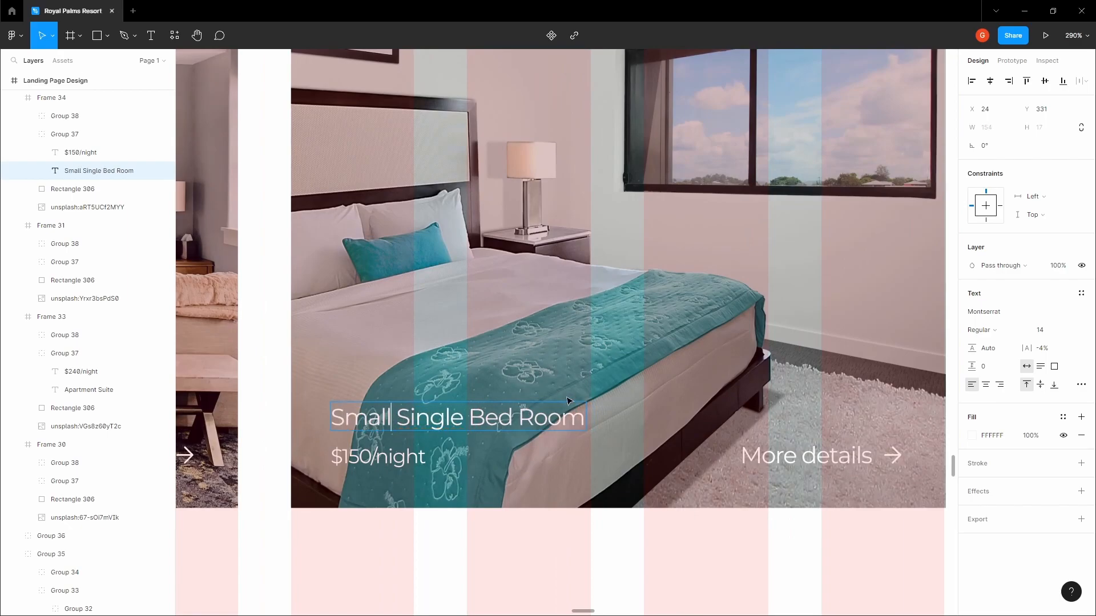
pyautogui.scroll(-5, 791, 341)
pyautogui.scroll(-3, 932, 247)
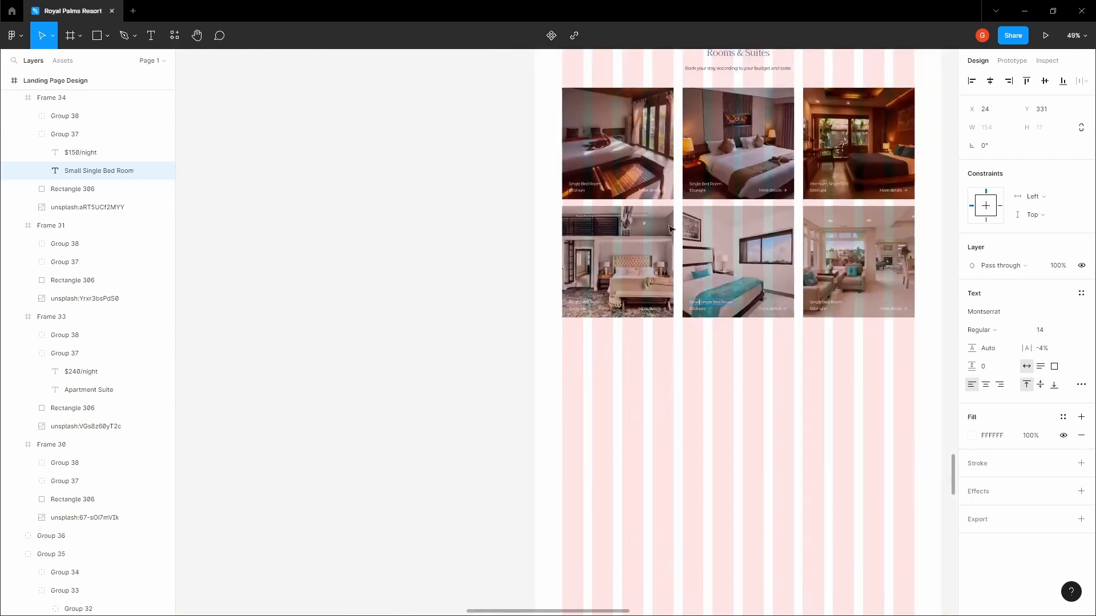
pyautogui.click(419, 235)
pyautogui.scroll(6, 699, 307)
pyautogui.click(700, 307)
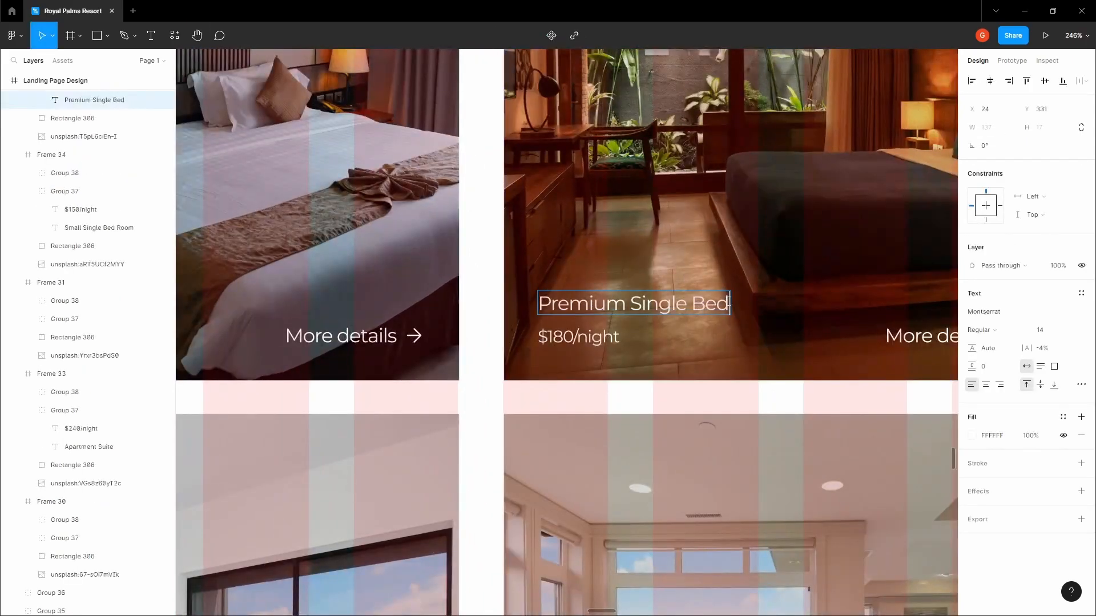
pyautogui.scroll(-6, 735, 297)
pyautogui.click(590, 504)
pyautogui.click(589, 504)
# Change the Small Single Bed Room price from $150/night to $110/night
pyautogui.press('space')
pyautogui.moveTo(589, 504); pyautogui.dragTo(564, 367)
pyautogui.scroll(4, 596, 370)
pyautogui.scroll(5, 460, 382)
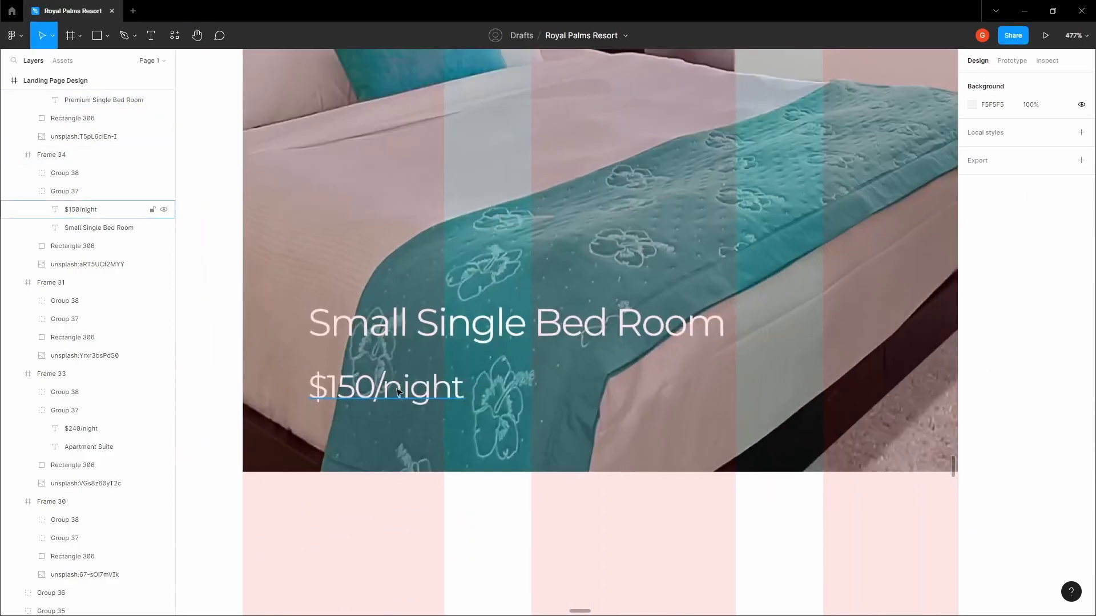
pyautogui.doubleClick(407, 387)
pyautogui.click(355, 388)
pyautogui.press('BackSpace')
pyautogui.write('1')
# Retitle the last bottom-row card 'King-size Suite Apartment' at $350/night
pyautogui.scroll(-4, 421, 465)
pyautogui.hscroll(6, 631, 440)
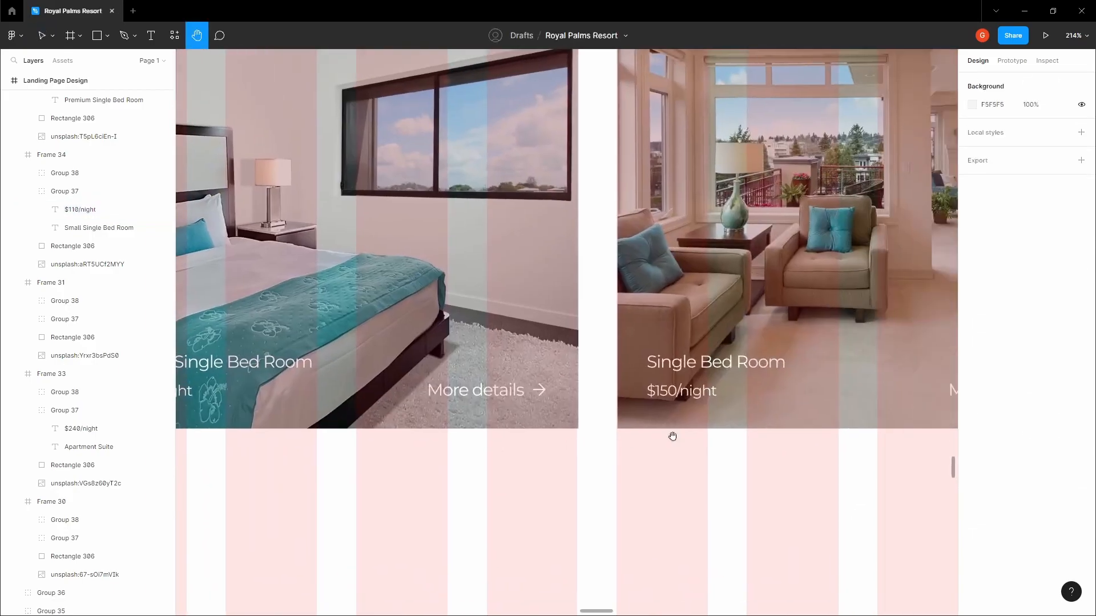
pyautogui.doubleClick(621, 361)
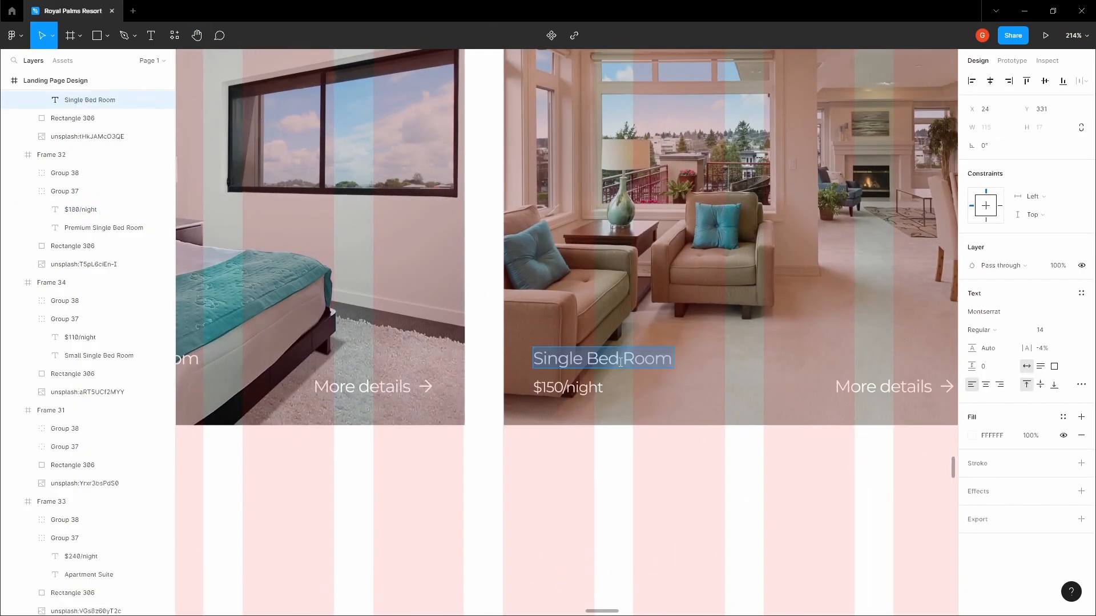
pyautogui.write('K')
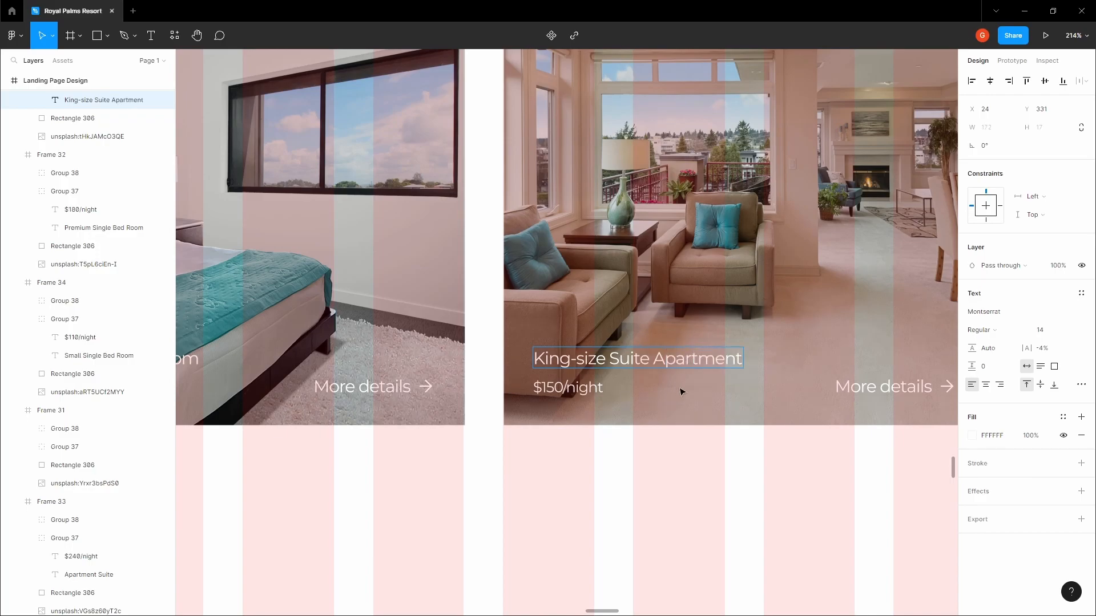
pyautogui.click(542, 390)
pyautogui.click(602, 450)
pyautogui.press('space')
pyautogui.moveTo(603, 447); pyautogui.dragTo(661, 367)
pyautogui.scroll(-5, 631, 435)
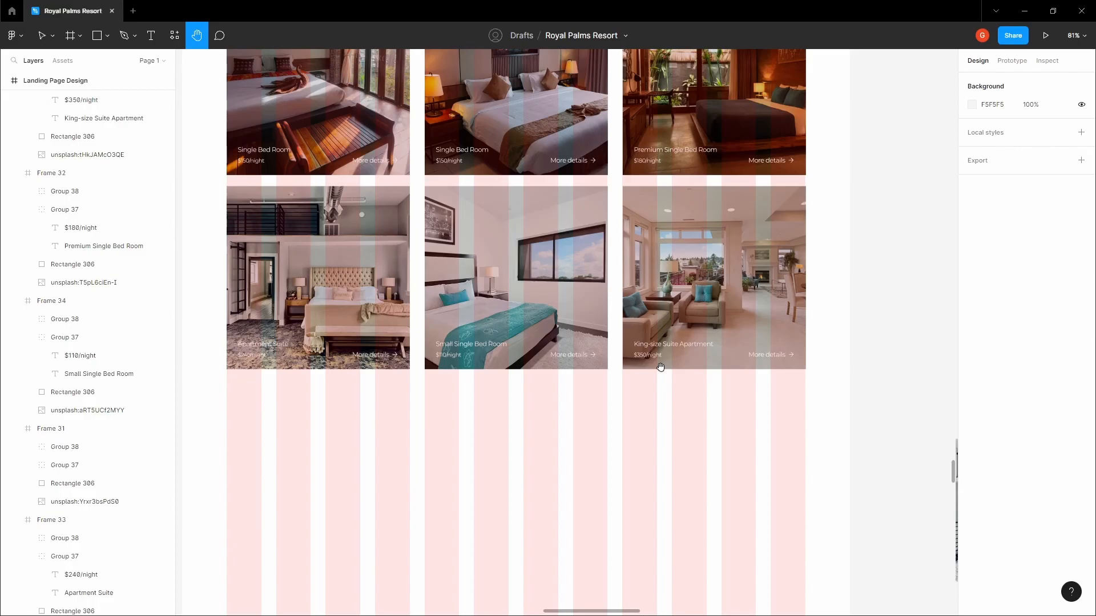
# Delete the stray bedroom photo lying beside the page
pyautogui.scroll(-2, 660, 366)
pyautogui.moveTo(649, 364); pyautogui.dragTo(649, 241)
pyautogui.moveTo(770, 267); pyautogui.dragTo(680, 235)
pyautogui.click(789, 264)
pyautogui.press('Delete')
# Nudge the Rooms & Suites heading group 20 px down toward the cards
pyautogui.press('space')
pyautogui.moveTo(756, 229); pyautogui.dragTo(761, 448)
pyautogui.scroll(-1, 761, 447)
pyautogui.click(564, 214)
pyautogui.moveTo(532, 258)
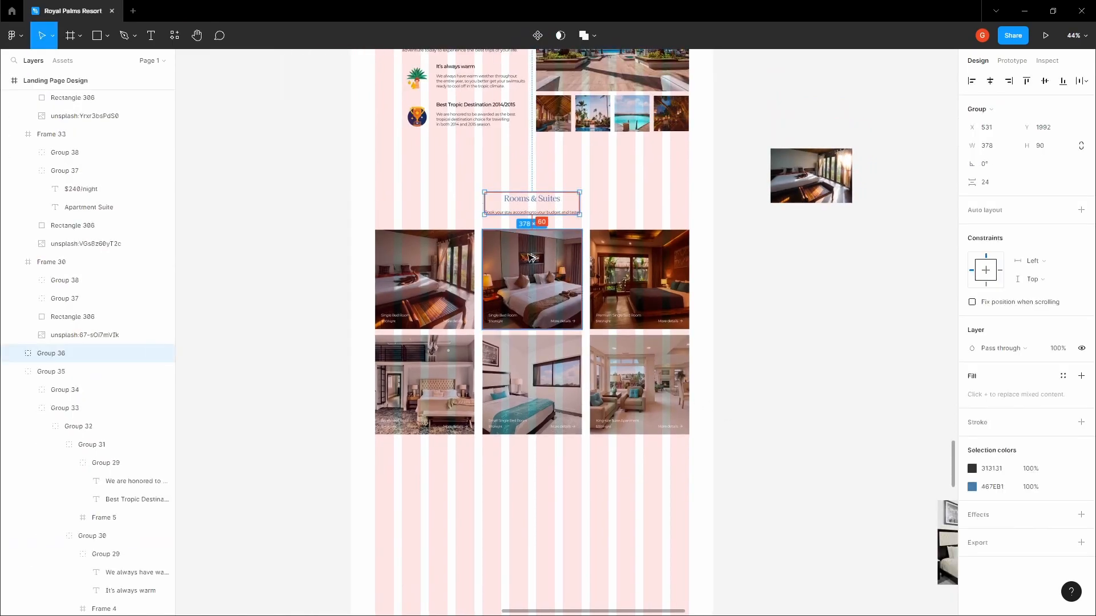
pyautogui.hotkey('shift', 'Down')
pyautogui.hotkey('shift', 'Down')
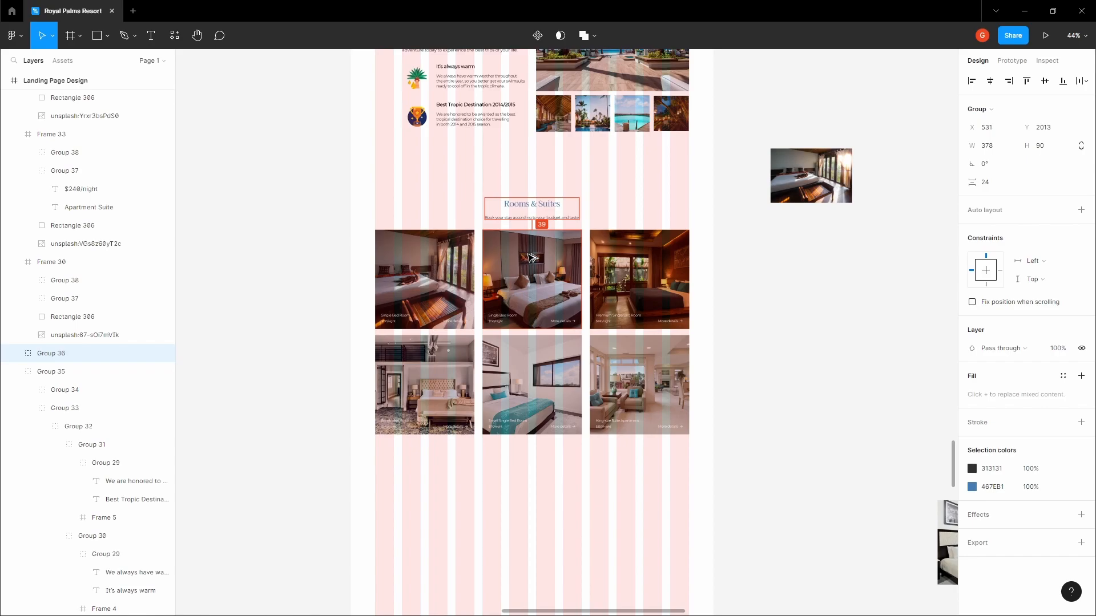
# Group the heading and six room cards, then shift the group up to sit 240 px below the intro
pyautogui.click(460, 186)
pyautogui.press('space')
pyautogui.moveTo(460, 186); pyautogui.dragTo(489, 199)
pyautogui.scroll(2, 473, 200)
pyautogui.moveTo(289, 147); pyautogui.dragTo(796, 549)
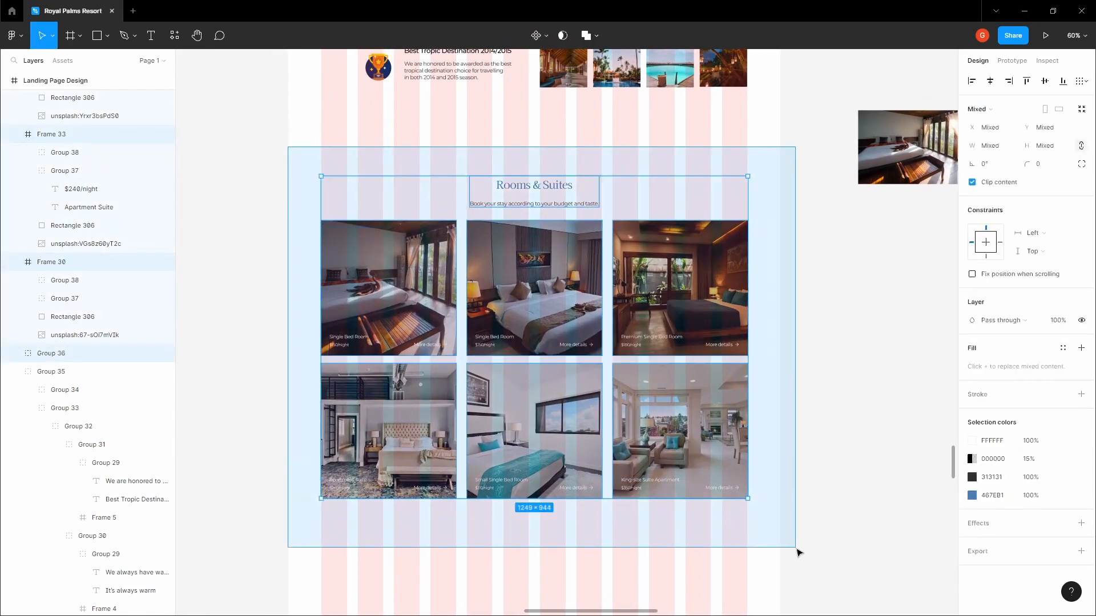
pyautogui.hotkey('ctrl', 'g')
pyautogui.press('alt')
pyautogui.hotkey('shift', 'Up')
pyautogui.hotkey('shift', 'Up')
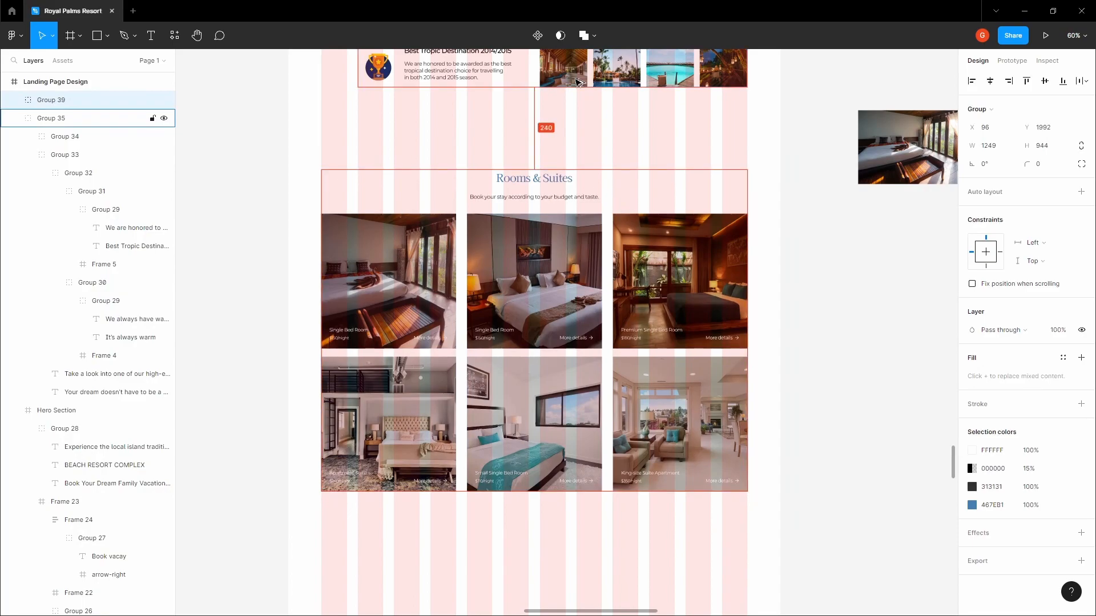
pyautogui.click(552, 114)
# Pan down the page to the empty area below the room cards
pyautogui.scroll(-2, 541, 233)
pyautogui.moveTo(553, 131); pyautogui.dragTo(546, 245)
pyautogui.scroll(-5, 531, 217)
pyautogui.scroll(-5, 522, 321)
pyautogui.scroll(4, 546, 245)
pyautogui.moveTo(543, 160); pyautogui.dragTo(543, 271)
pyautogui.moveTo(531, 354); pyautogui.dragTo(530, 227)
# Draw a 1440×480 frame below the room cards and give it a red fill
pyautogui.scroll(3, 530, 227)
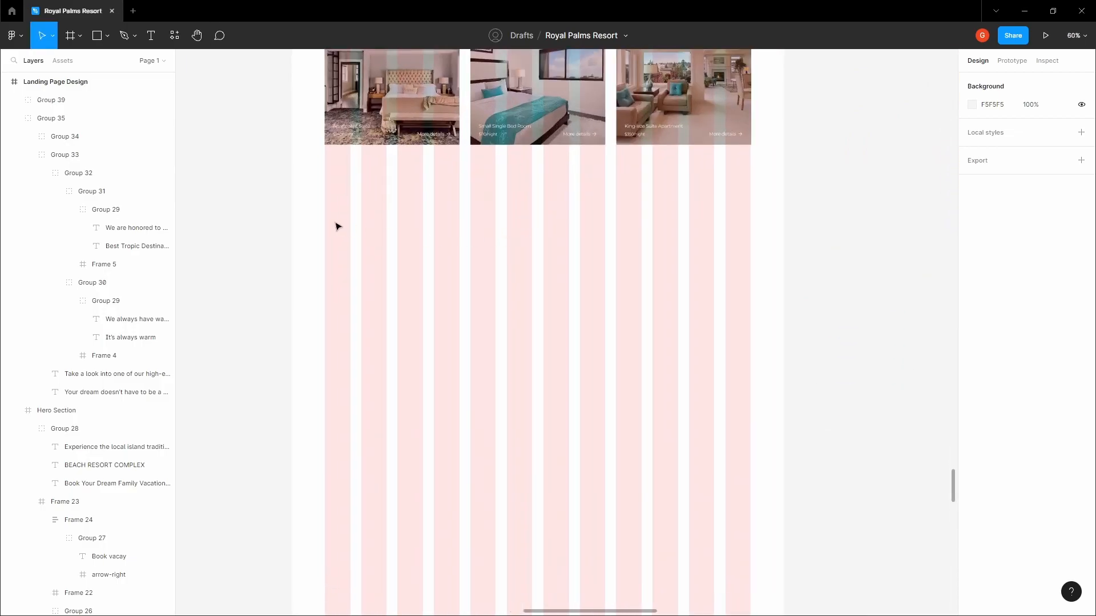
pyautogui.press('f')
pyautogui.moveTo(292, 210)
pyautogui.mouseDown()
pyautogui.moveTo(317, 232)
pyautogui.moveTo(784, 379)
pyautogui.mouseUp()
pyautogui.moveTo(785, 381); pyautogui.dragTo(784, 375)
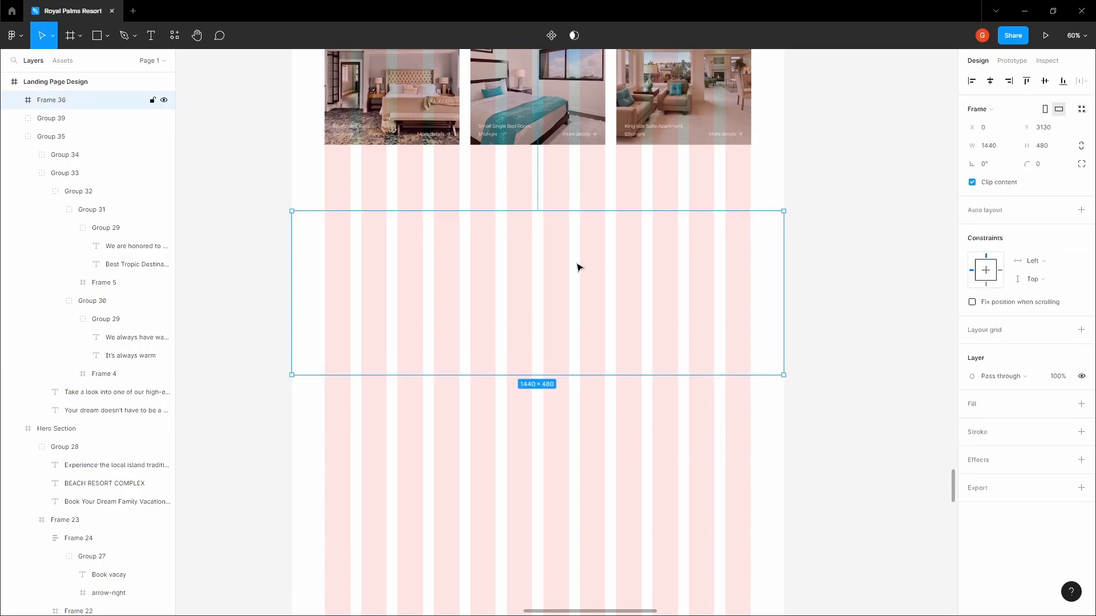
pyautogui.click(1081, 405)
pyautogui.click(973, 423)
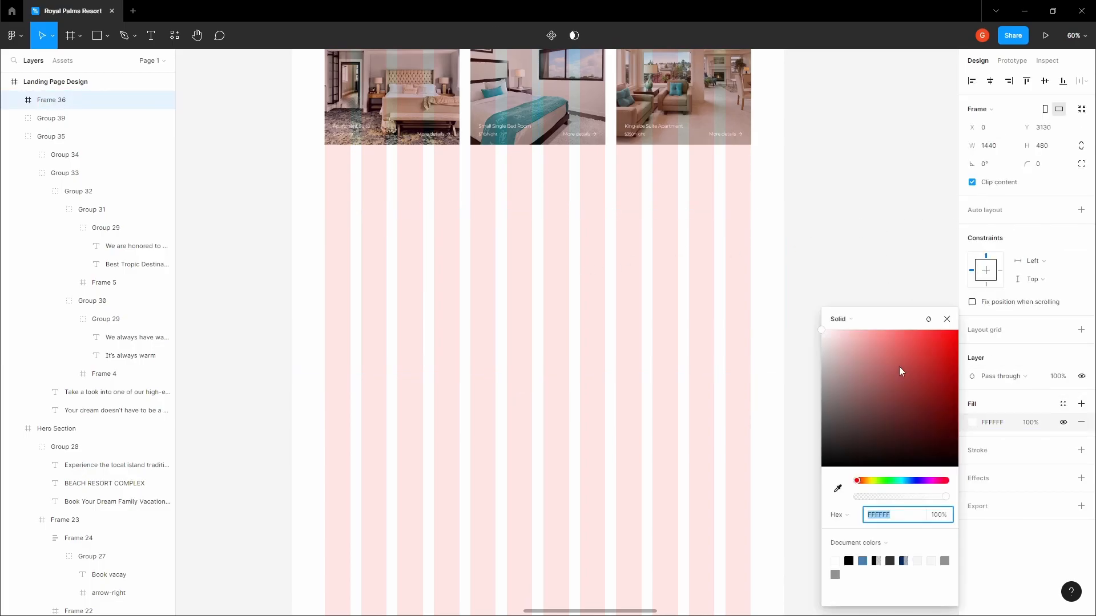
pyautogui.click(905, 365)
pyautogui.click(808, 226)
# Copy the aerial island photo from the stock images beside the page
pyautogui.scroll(-3, 807, 226)
pyautogui.moveTo(807, 226); pyautogui.dragTo(692, 352)
pyautogui.scroll(-3, 690, 320)
pyautogui.moveTo(688, 251); pyautogui.dragTo(613, 439)
pyautogui.scroll(5, 599, 354)
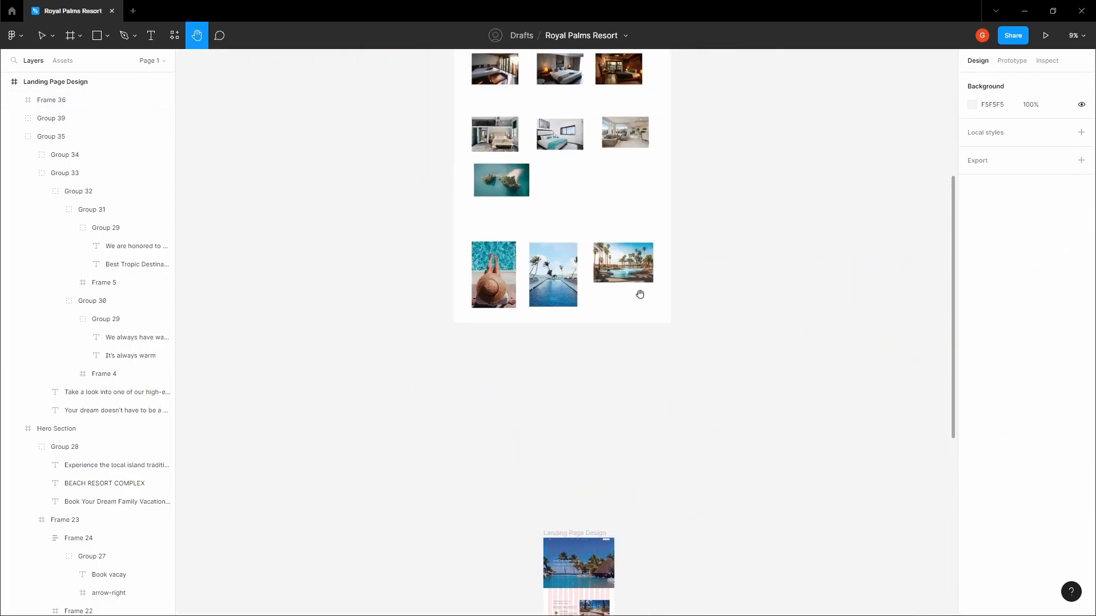
pyautogui.scroll(2, 565, 242)
pyautogui.scroll(3, 560, 249)
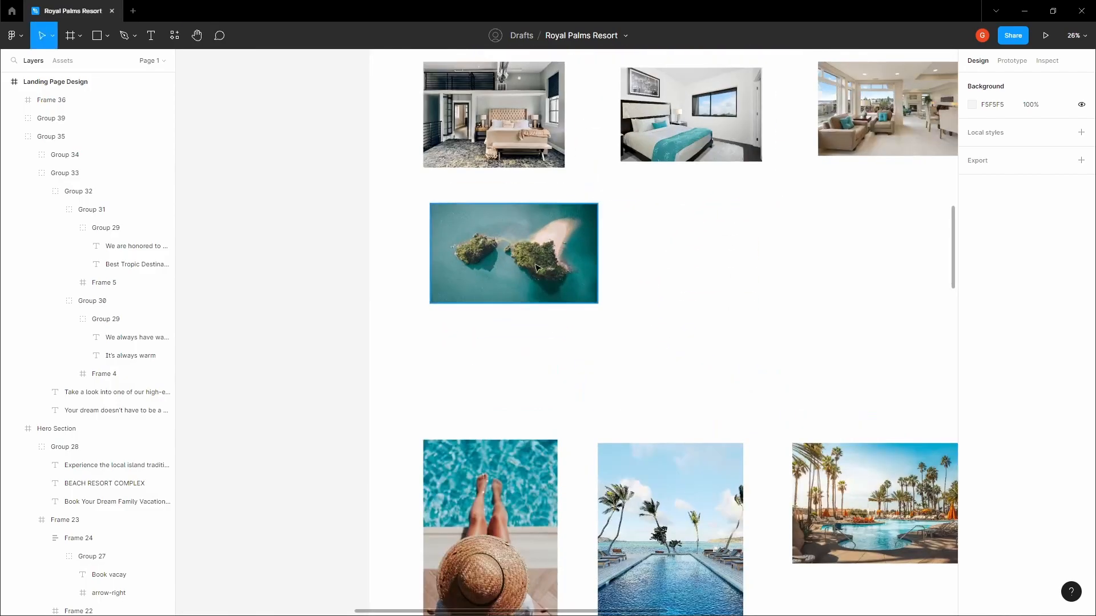
pyautogui.click(533, 260)
pyautogui.rightClick(533, 260)
pyautogui.click(551, 269)
pyautogui.scroll(-5, 554, 269)
pyautogui.scroll(-5, 554, 278)
pyautogui.scroll(-2, 617, 294)
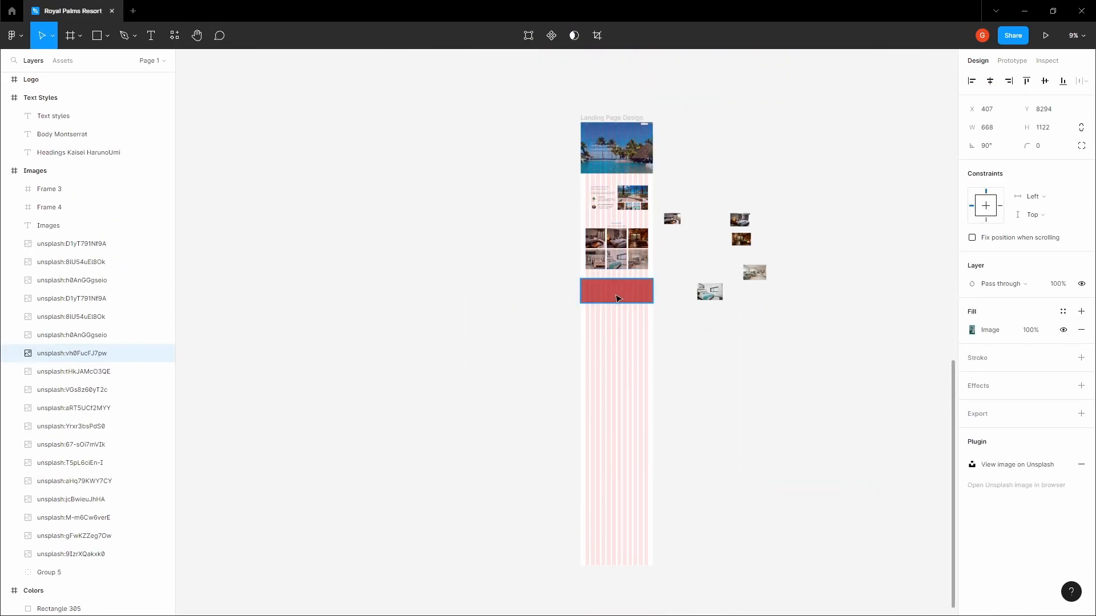
# Paste the island photo into the banner frame, centre it and stretch it to fill
pyautogui.click(624, 296)
pyautogui.scroll(3, 624, 296)
pyautogui.hotkey('ctrl', 'v')
pyautogui.scroll(3, 628, 294)
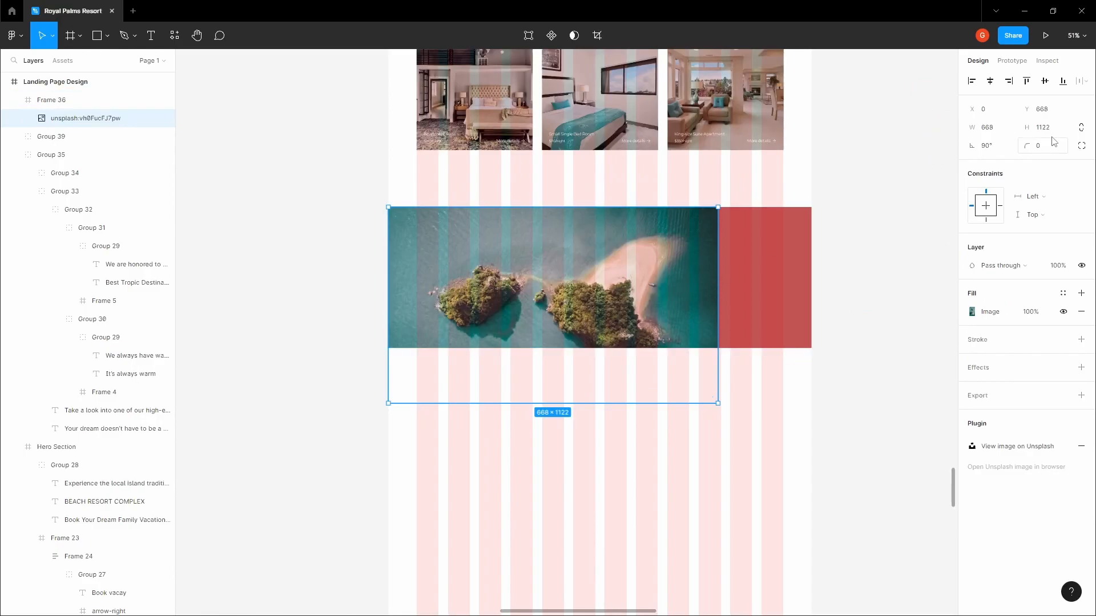
pyautogui.click(990, 81)
pyautogui.click(1045, 81)
pyautogui.moveTo(765, 263); pyautogui.dragTo(814, 268)
# Lock the island photo layer inside the banner frame
pyautogui.click(856, 273)
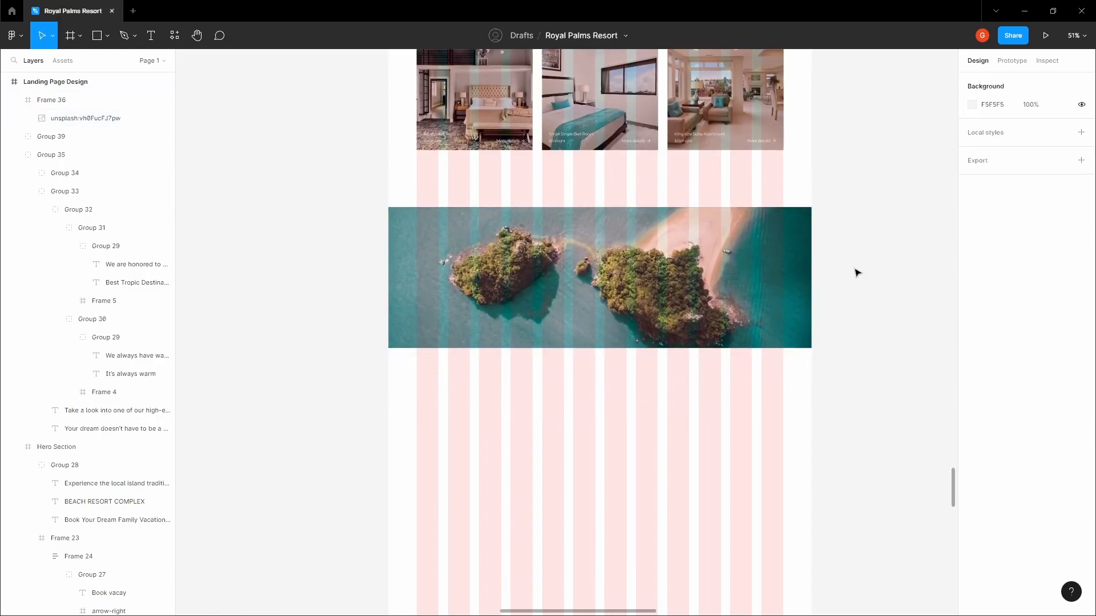
pyautogui.click(145, 100)
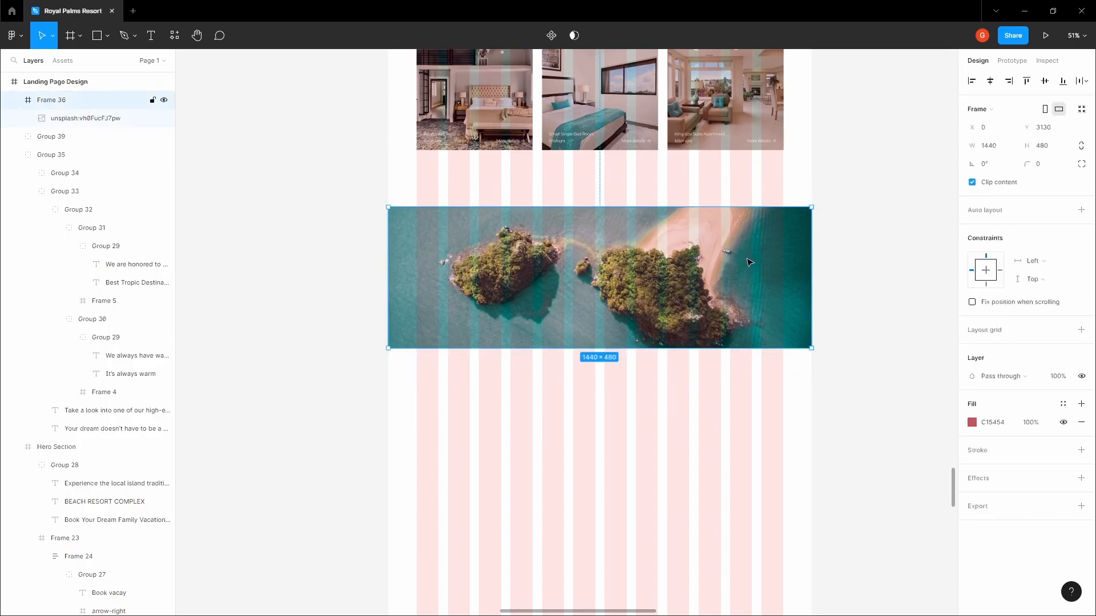
pyautogui.click(156, 121)
pyautogui.click(152, 118)
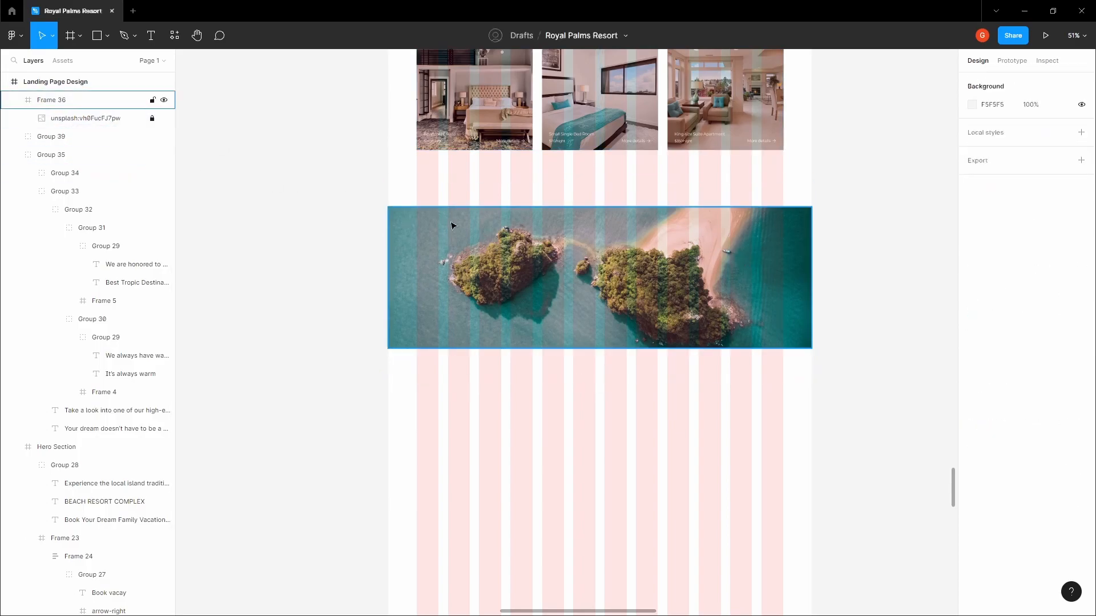
pyautogui.click(415, 209)
# Draw a 1440 × 481 rectangle over the island banner and hide the layout grid
pyautogui.scroll(5, 437, 219)
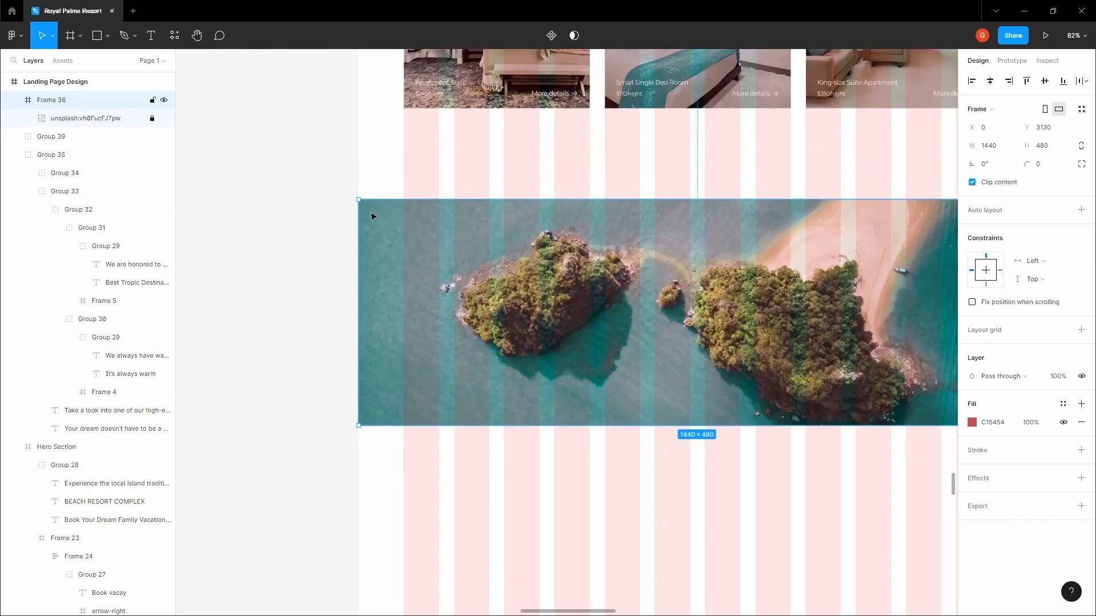
pyautogui.press('r')
pyautogui.moveTo(358, 199)
pyautogui.mouseDown()
pyautogui.moveTo(489, 299)
pyautogui.moveTo(669, 408)
pyautogui.mouseUp()
pyautogui.scroll(-5, 595, 356)
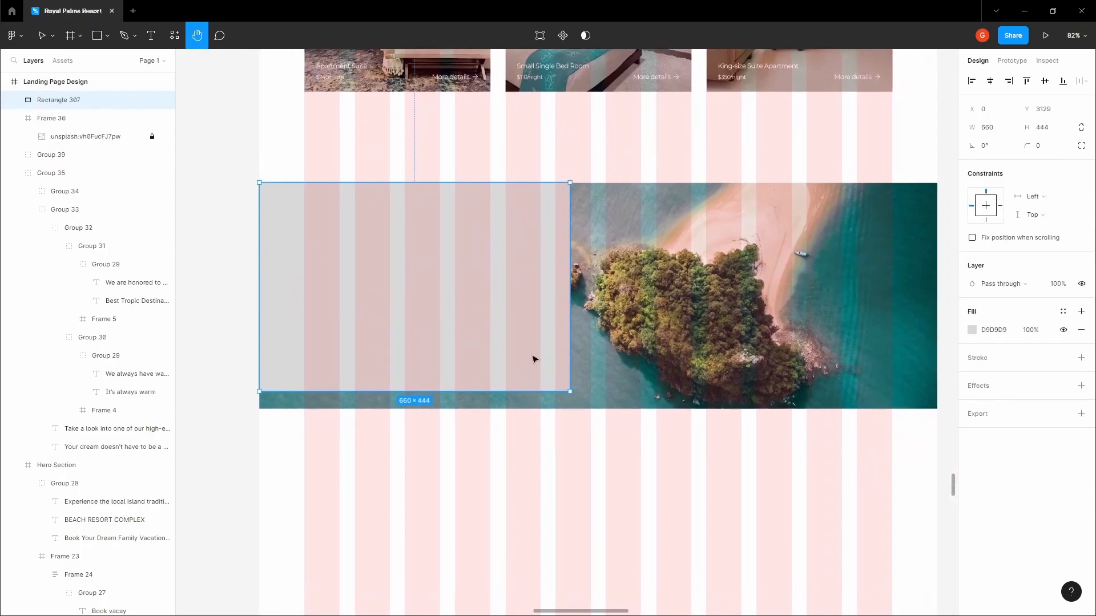
pyautogui.moveTo(516, 385)
pyautogui.mouseDown()
pyautogui.moveTo(513, 409)
pyautogui.moveTo(515, 393)
pyautogui.mouseUp()
pyautogui.moveTo(551, 358); pyautogui.dragTo(745, 356)
pyautogui.scroll(3, 603, 361)
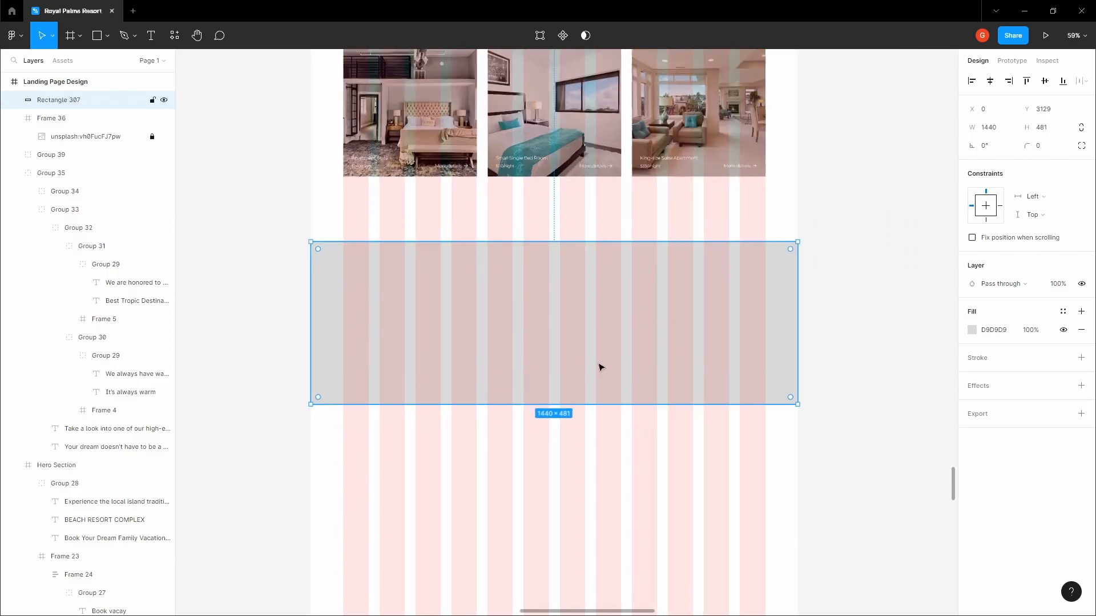
pyautogui.click(850, 350)
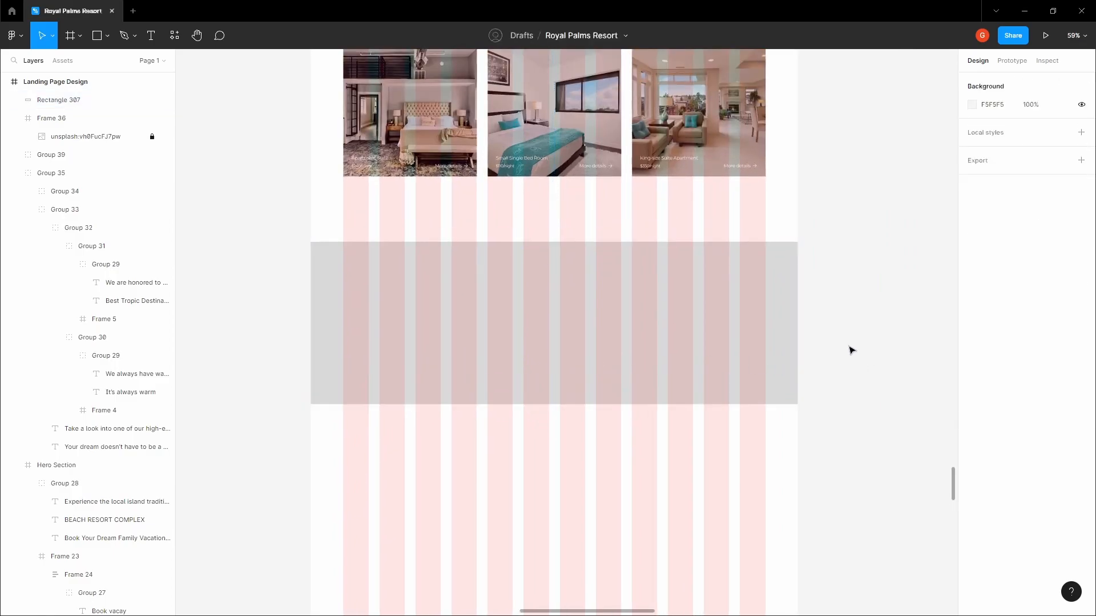
pyautogui.hotkey('ctrl', 'shift', '4')
# Fill the overlay with the blue sampled from the Rooms & Suites title and make it translucent
pyautogui.click(621, 354)
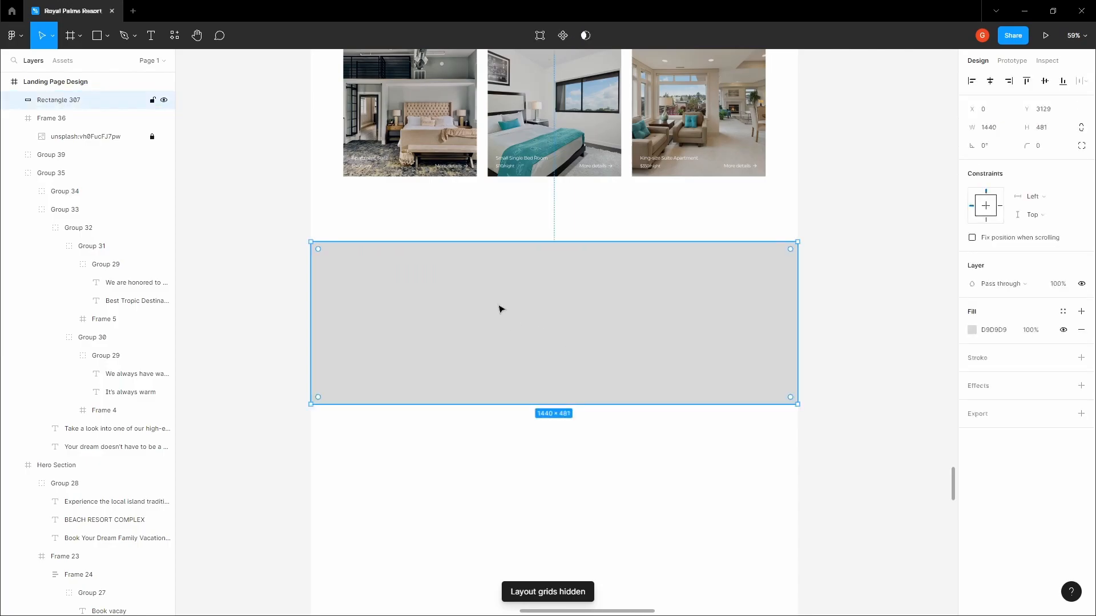
pyautogui.click(972, 330)
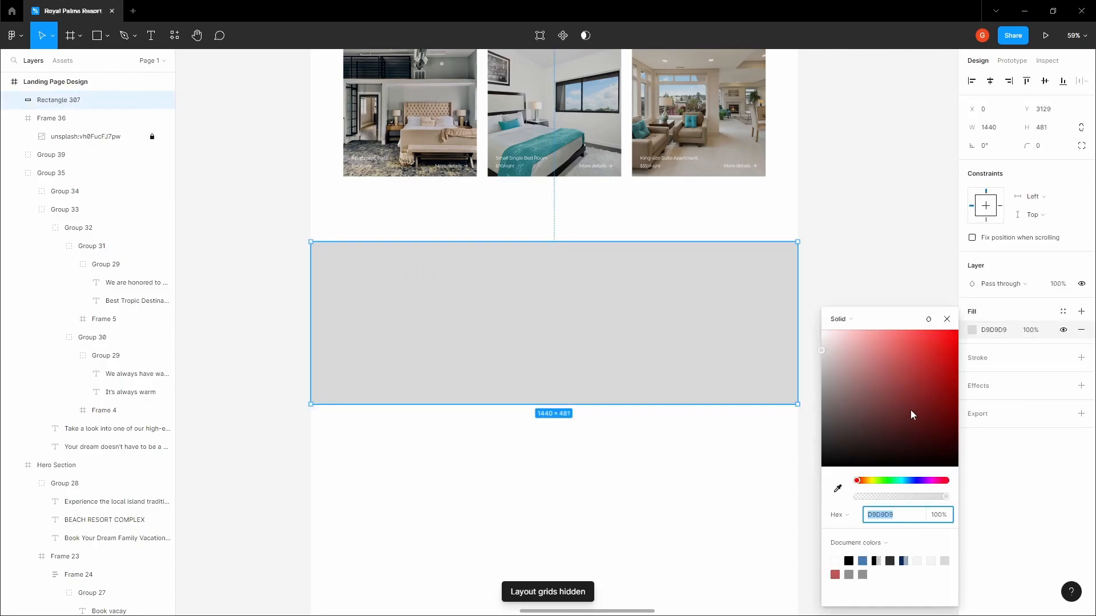
pyautogui.click(838, 489)
pyautogui.scroll(-5, 711, 240)
pyautogui.scroll(15, 651, 146)
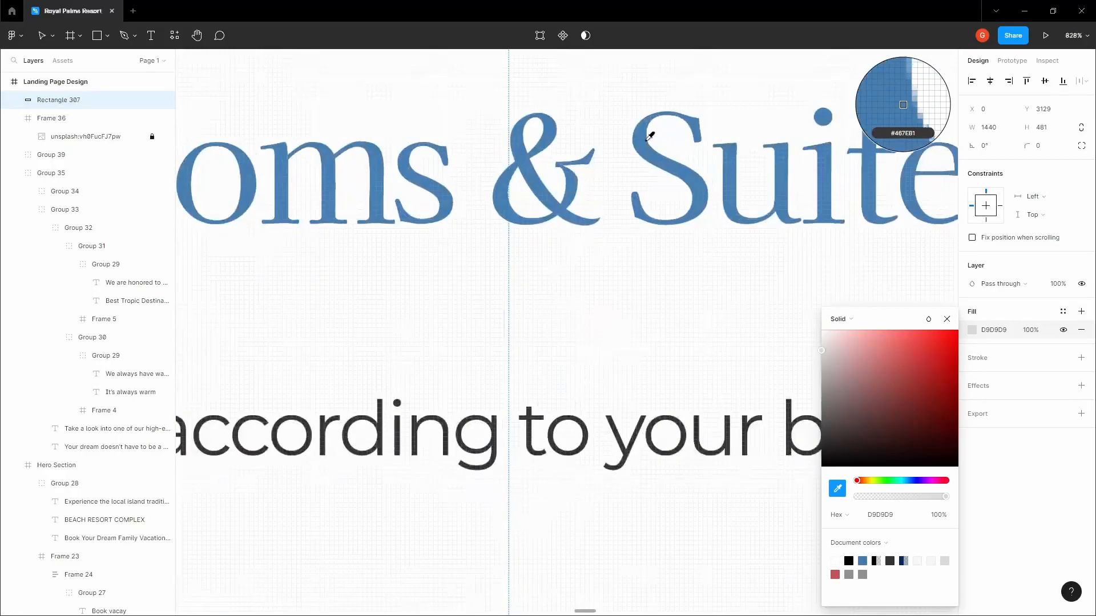
pyautogui.click(643, 146)
pyautogui.scroll(-10, 643, 146)
pyautogui.scroll(-10, 742, 229)
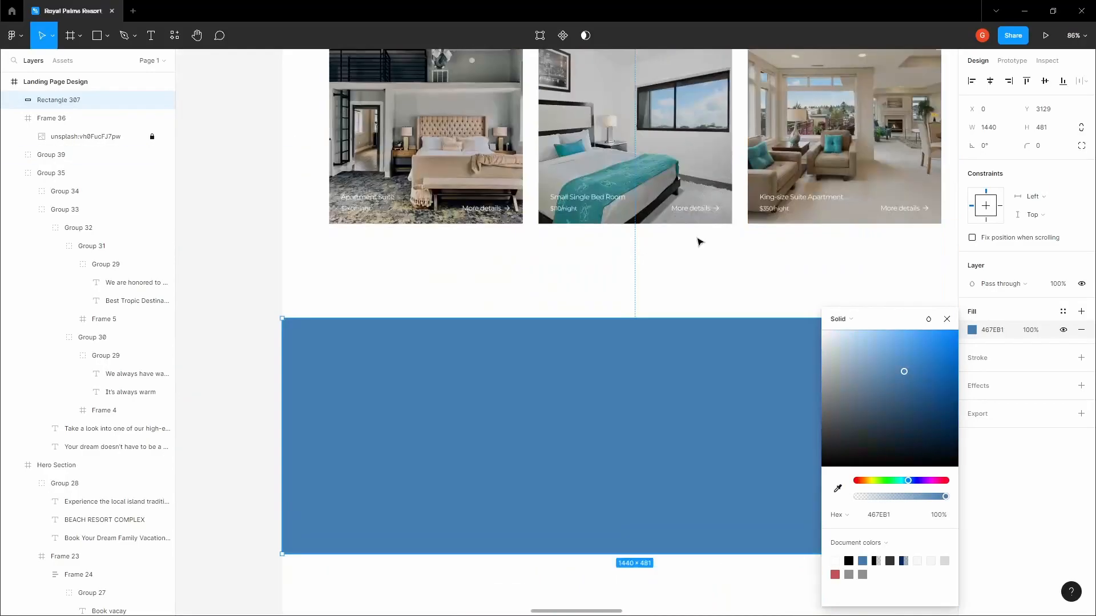
pyautogui.click(692, 106)
pyautogui.hscroll(2, 692, 105)
pyautogui.click(712, 191)
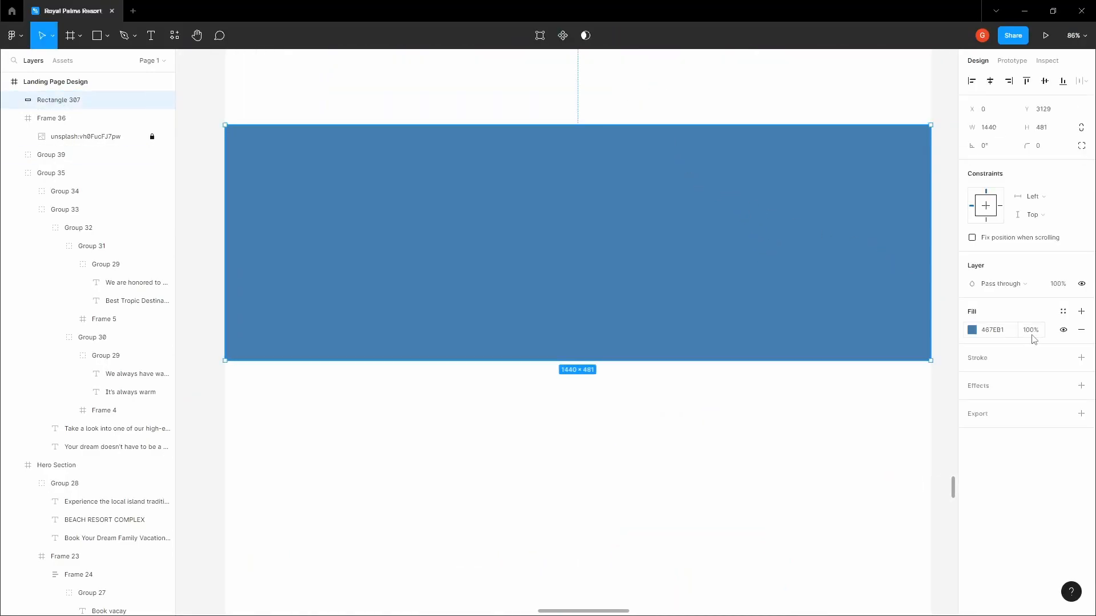
pyautogui.click(758, 384)
pyautogui.click(707, 317)
pyautogui.click(1033, 333)
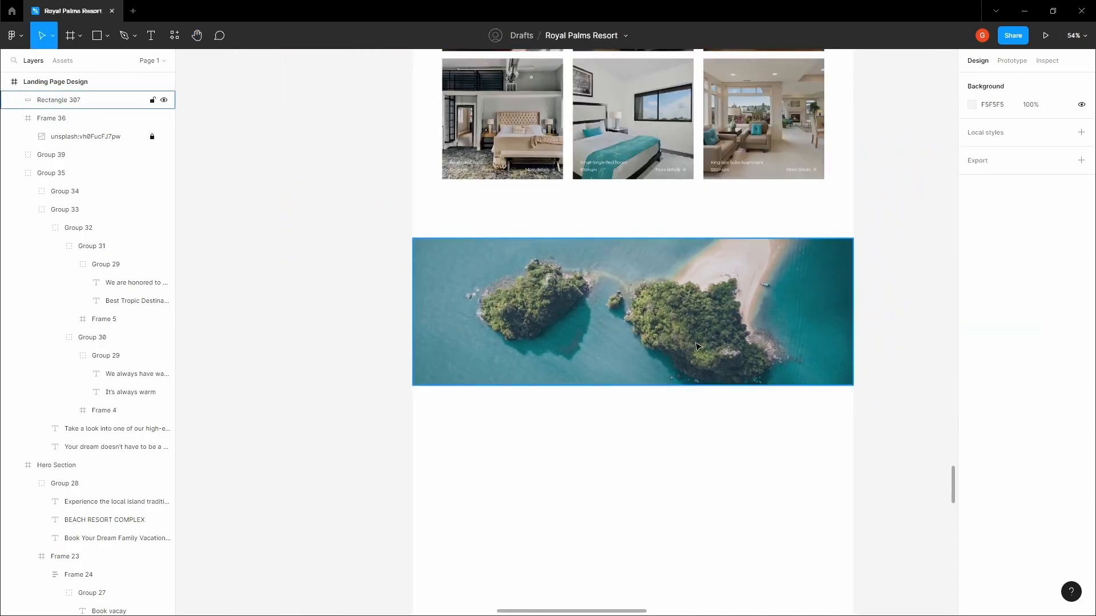
# Adjust the overlay to a vivid blue at 35% opacity
pyautogui.click(698, 347)
pyautogui.scroll(2, 729, 346)
pyautogui.click(972, 330)
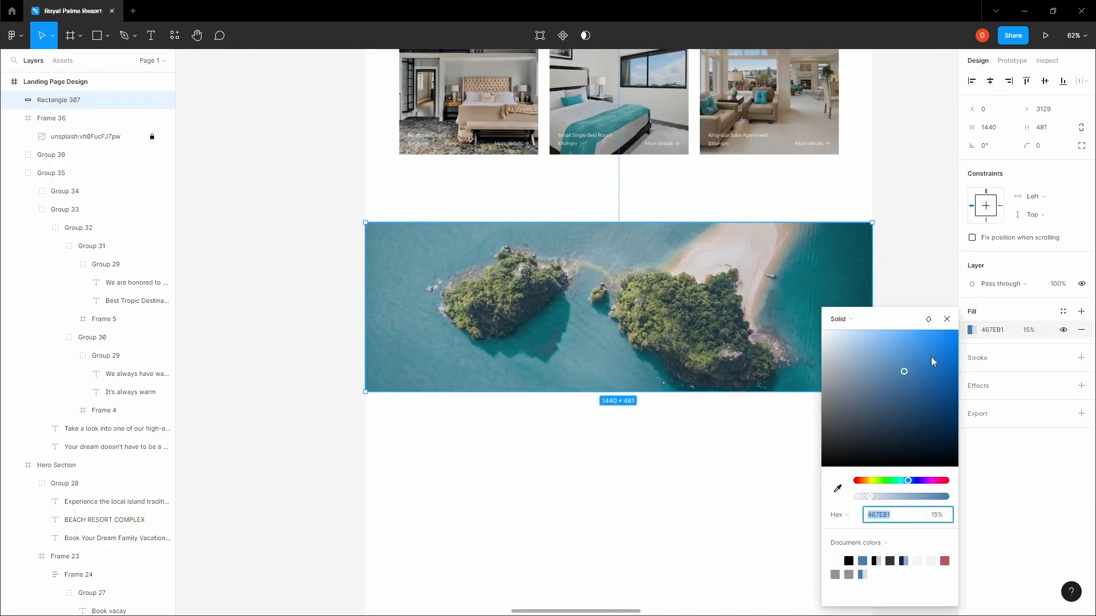
pyautogui.click(921, 369)
pyautogui.moveTo(922, 371); pyautogui.dragTo(945, 402)
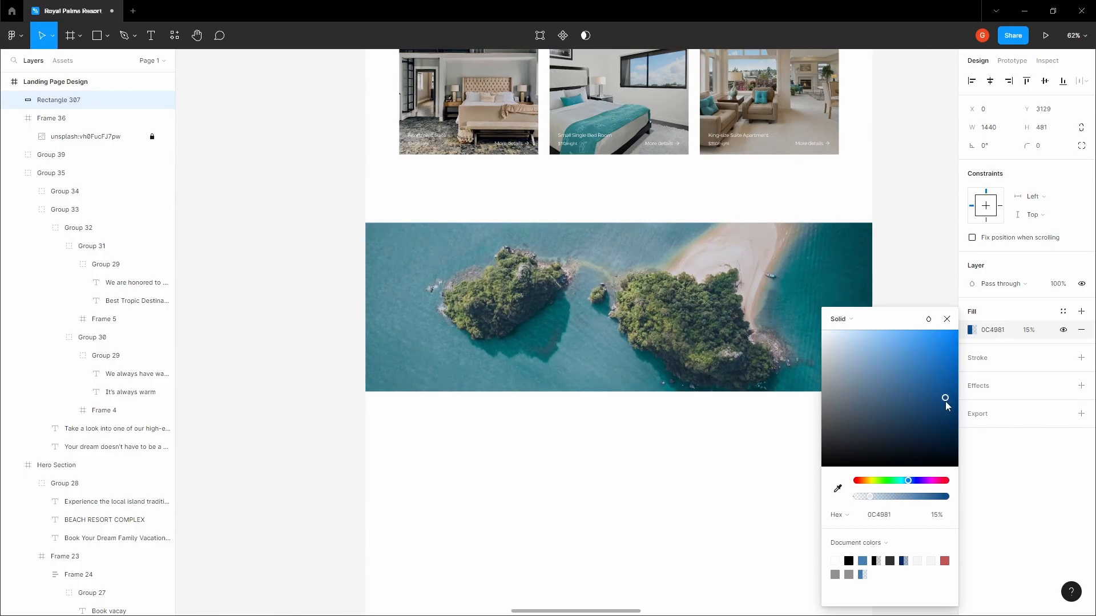
pyautogui.click(1029, 333)
pyautogui.click(909, 325)
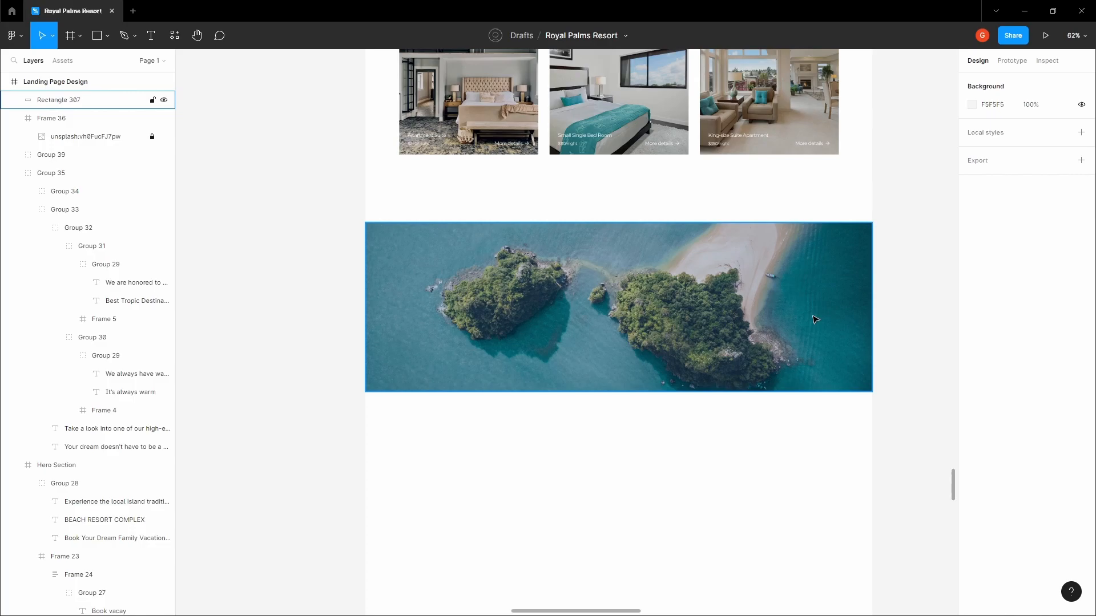
pyautogui.click(815, 320)
pyautogui.click(973, 331)
pyautogui.moveTo(946, 413); pyautogui.dragTo(951, 348)
pyautogui.click(1030, 334)
pyautogui.write('35')
pyautogui.click(931, 296)
# Darken the overlay blue to 03529A and set its opacity to 45%
pyautogui.press('space')
pyautogui.moveTo(915, 292); pyautogui.dragTo(914, 302)
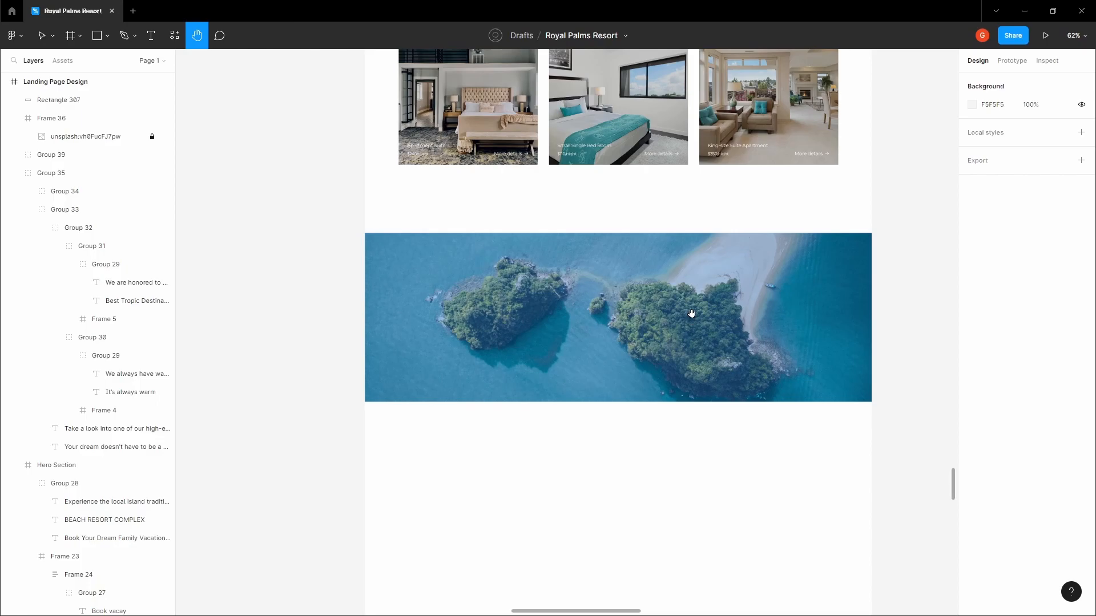
pyautogui.moveTo(691, 313); pyautogui.dragTo(688, 323)
pyautogui.click(687, 321)
pyautogui.scroll(1, 687, 321)
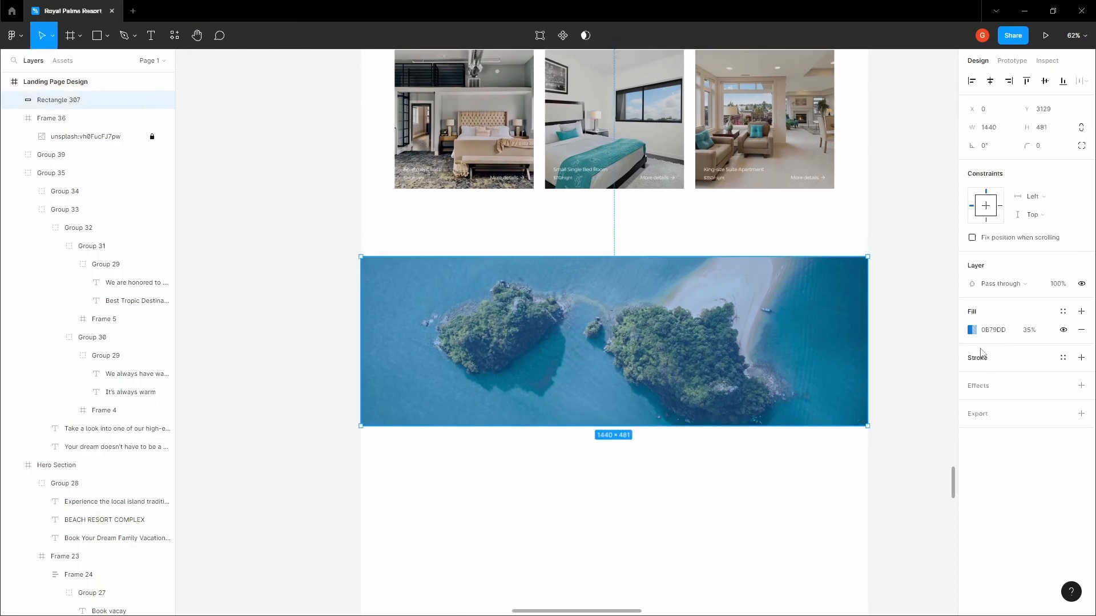
pyautogui.click(972, 330)
pyautogui.moveTo(954, 364)
pyautogui.mouseDown()
pyautogui.moveTo(950, 415)
pyautogui.moveTo(953, 379)
pyautogui.moveTo(959, 388)
pyautogui.moveTo(916, 427)
pyautogui.moveTo(956, 384)
pyautogui.mouseUp()
pyautogui.click(1029, 333)
pyautogui.write('45')
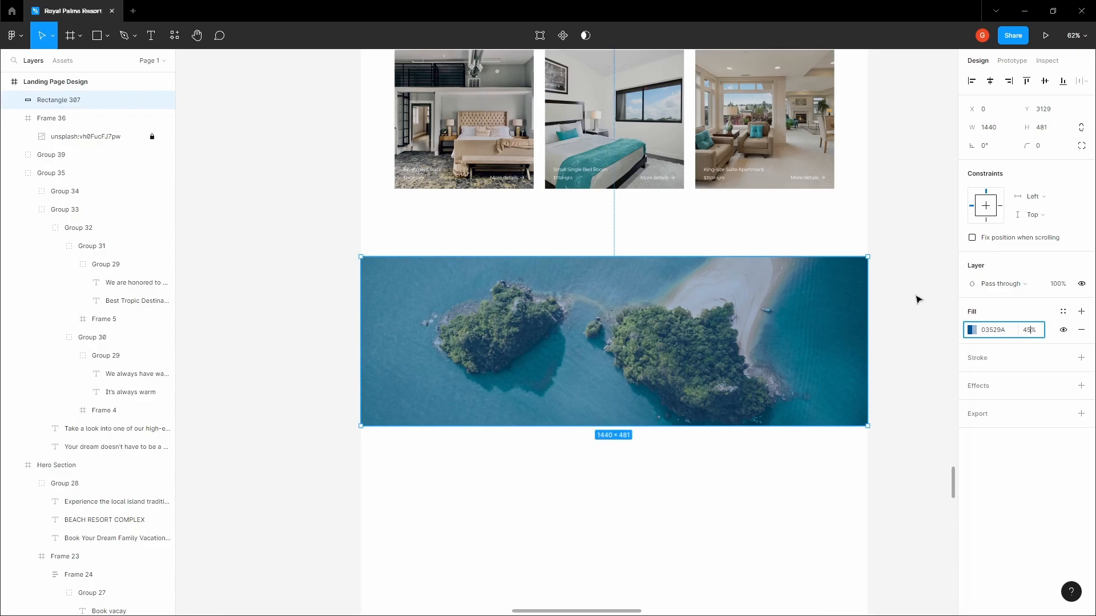
pyautogui.click(898, 289)
# Measure the gap between the overlay and the room cards section
pyautogui.moveTo(895, 287); pyautogui.dragTo(893, 300)
pyautogui.click(713, 291)
pyautogui.press('alt')
pyautogui.click(684, 255)
pyautogui.click(614, 277)
pyautogui.press('alt')
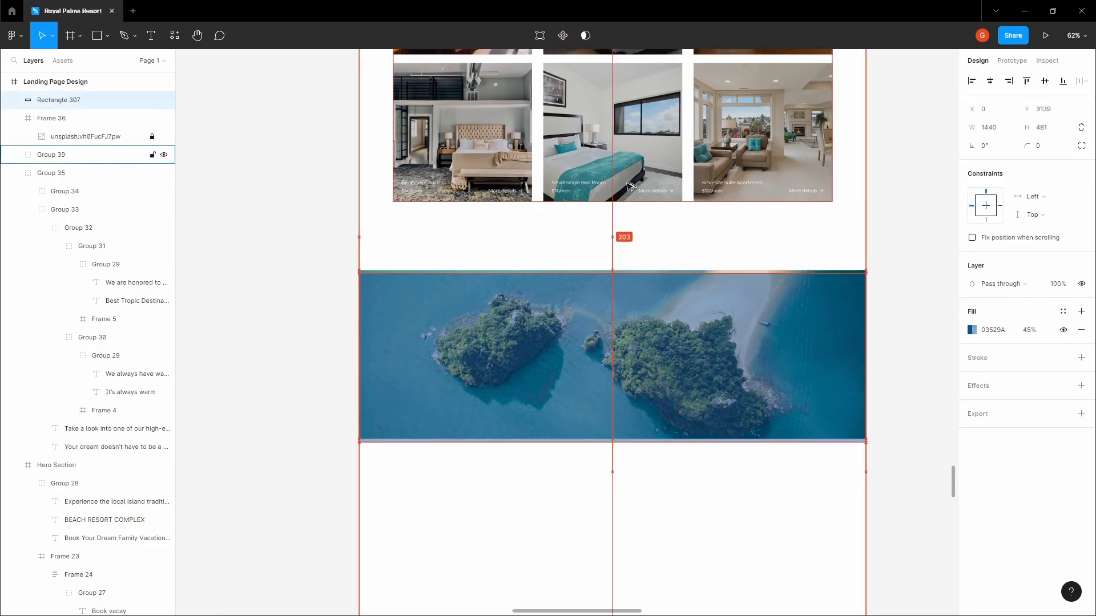
# Move Rectangle 307 inside the island image frame, Frame 36, in the Layers panel
pyautogui.click(484, 269)
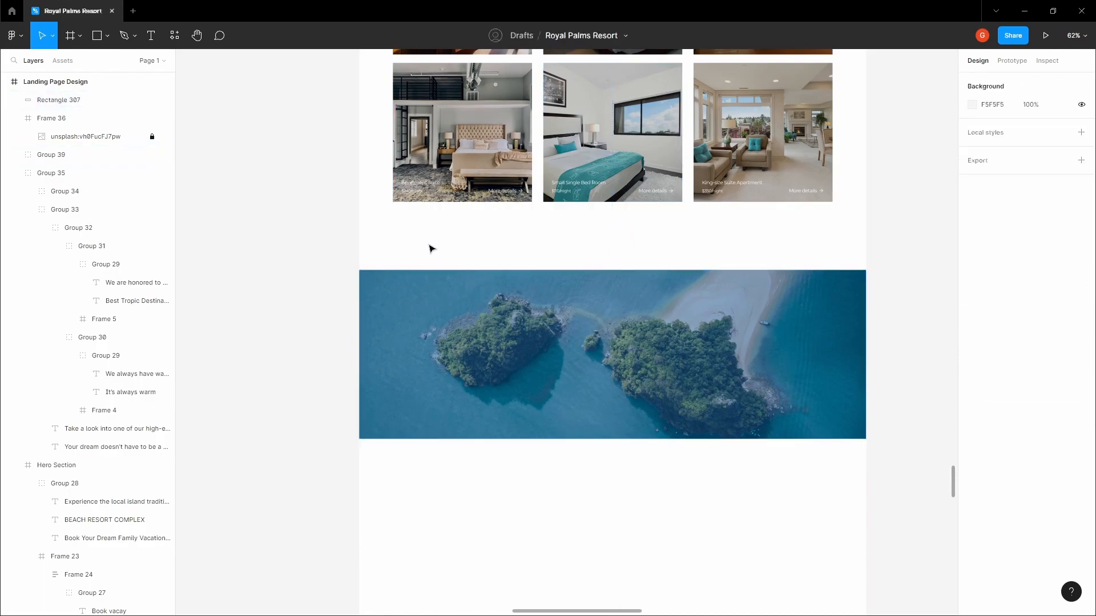
pyautogui.moveTo(431, 247); pyautogui.dragTo(653, 489)
pyautogui.hotkey('ctrl', 'g')
pyautogui.hotkey('ctrl', 'z')
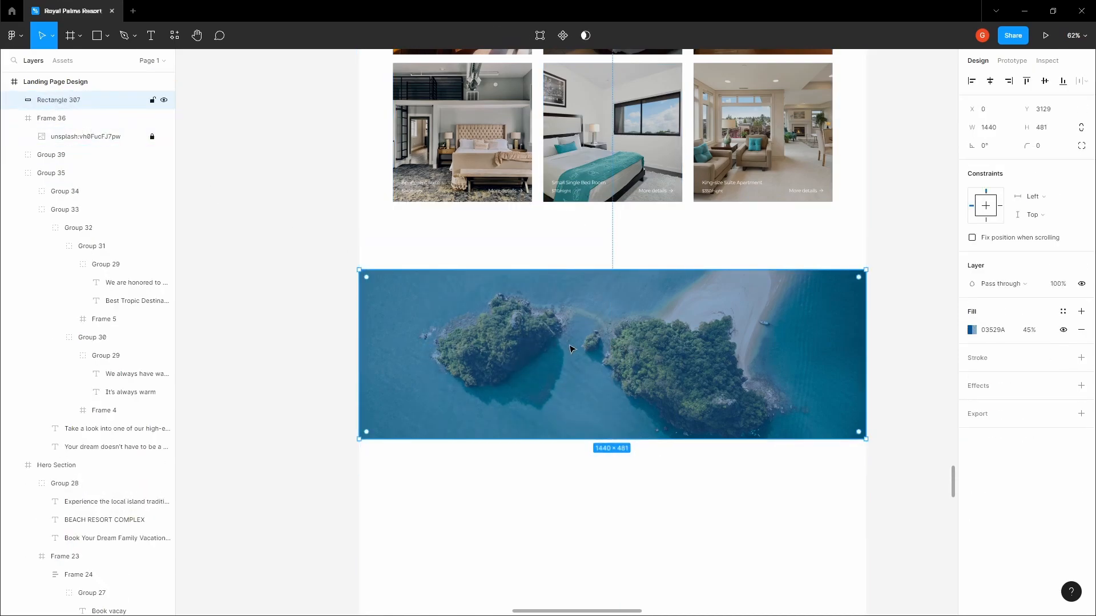
pyautogui.click(69, 118)
pyautogui.click(59, 100)
pyautogui.moveTo(49, 103); pyautogui.dragTo(72, 124)
# Move the island banner down so it sits 240 px below the room cards
pyautogui.click(403, 257)
pyautogui.click(448, 295)
pyautogui.moveTo(448, 296); pyautogui.dragTo(448, 307)
pyautogui.hotkey('alt', 'shift', 'Down')
pyautogui.hotkey('alt', 'Down')
pyautogui.hotkey('alt', 'Down')
pyautogui.hotkey('alt', 'Down')
pyautogui.hotkey('alt', 'Down')
pyautogui.hotkey('alt', 'Down')
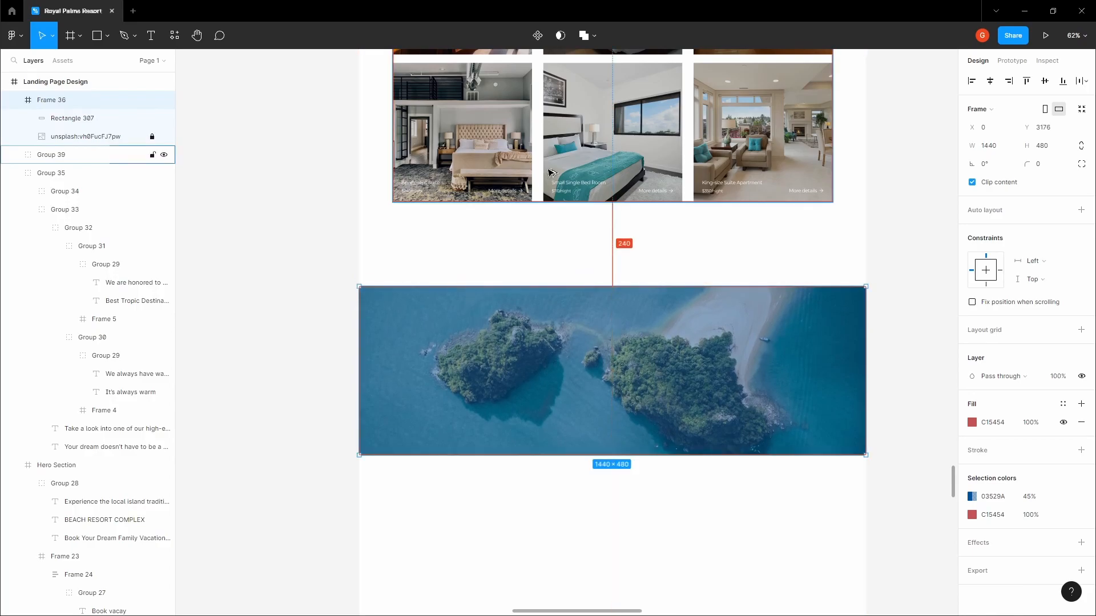
pyautogui.click(636, 240)
pyautogui.press('h')
pyautogui.moveTo(636, 240); pyautogui.dragTo(628, 225)
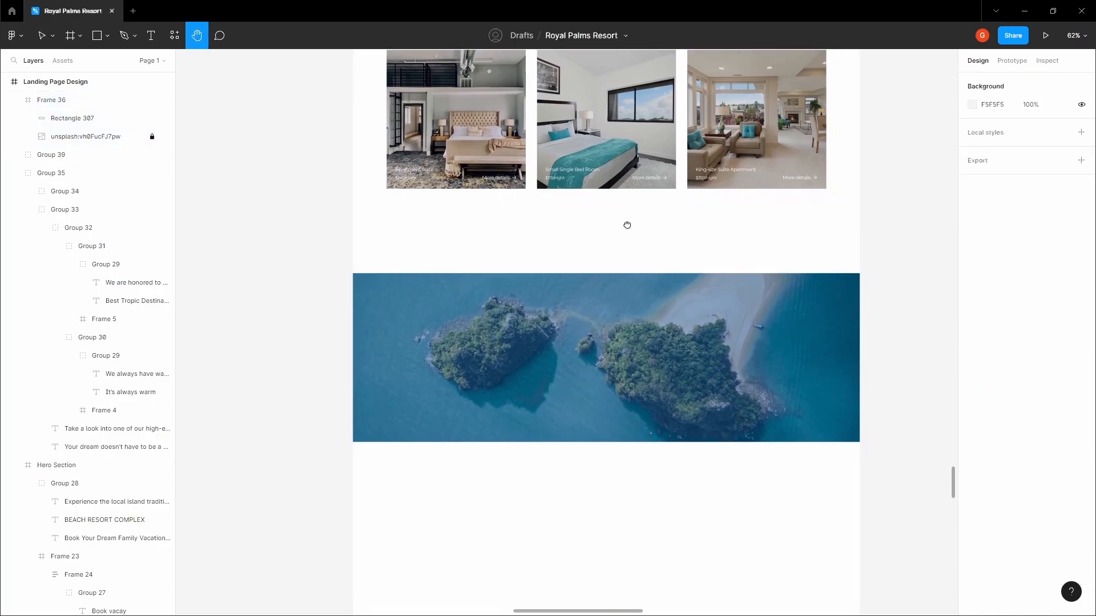
pyautogui.scroll(3, 627, 224)
pyautogui.scroll(-1, 562, 274)
pyautogui.press('v')
pyautogui.click(554, 270)
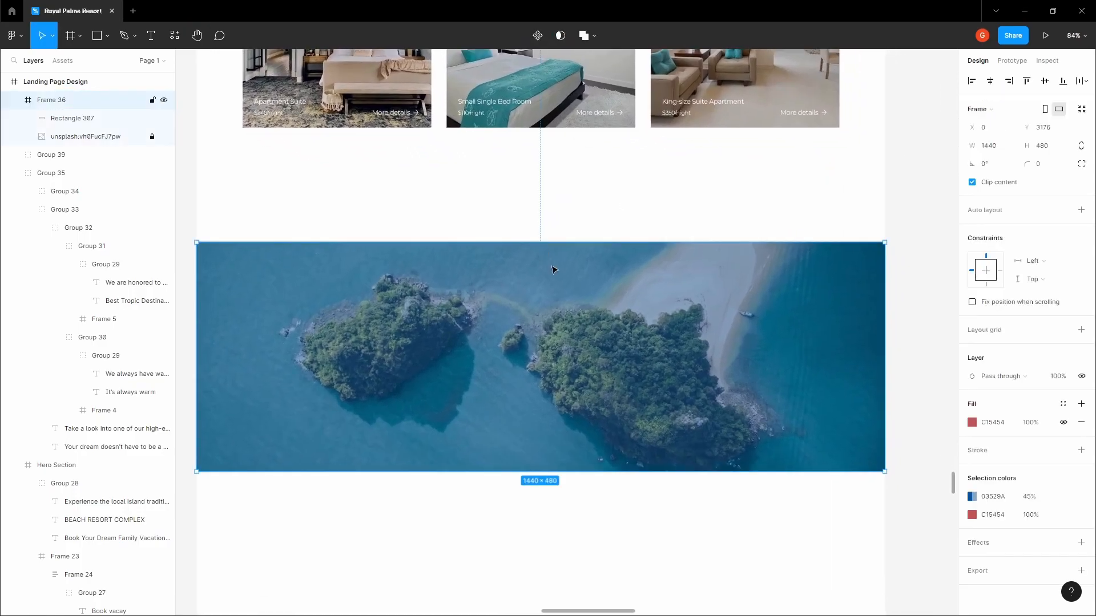
pyautogui.scroll(5, 536, 275)
# Add the text 'Ready to book your vacation' on the island banner
pyautogui.press('t')
pyautogui.click(517, 297)
pyautogui.write('Re')
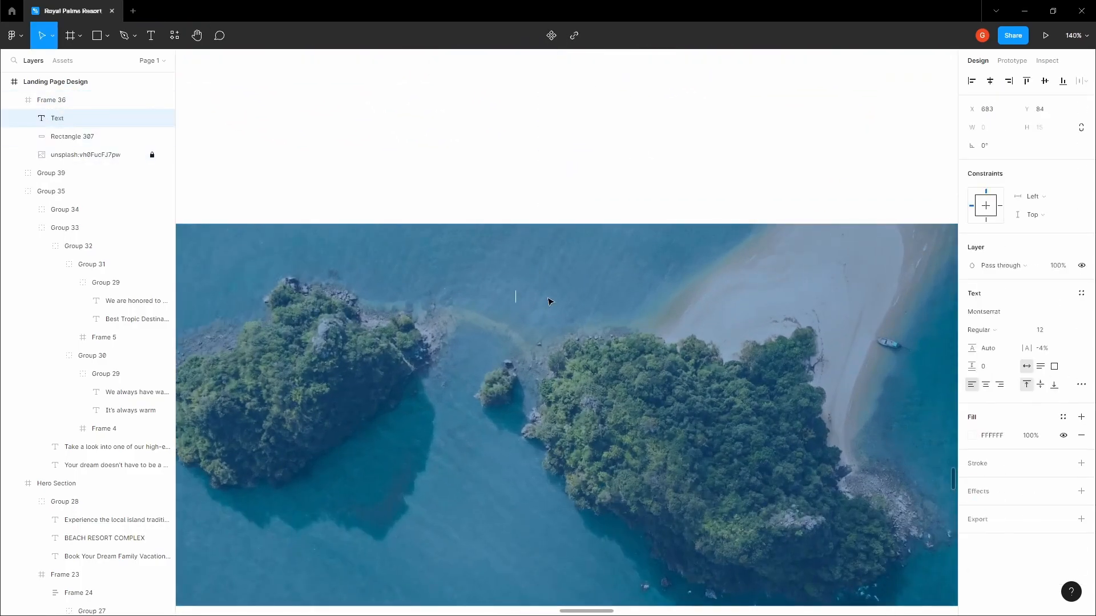
pyautogui.write('ady to book your vacati')
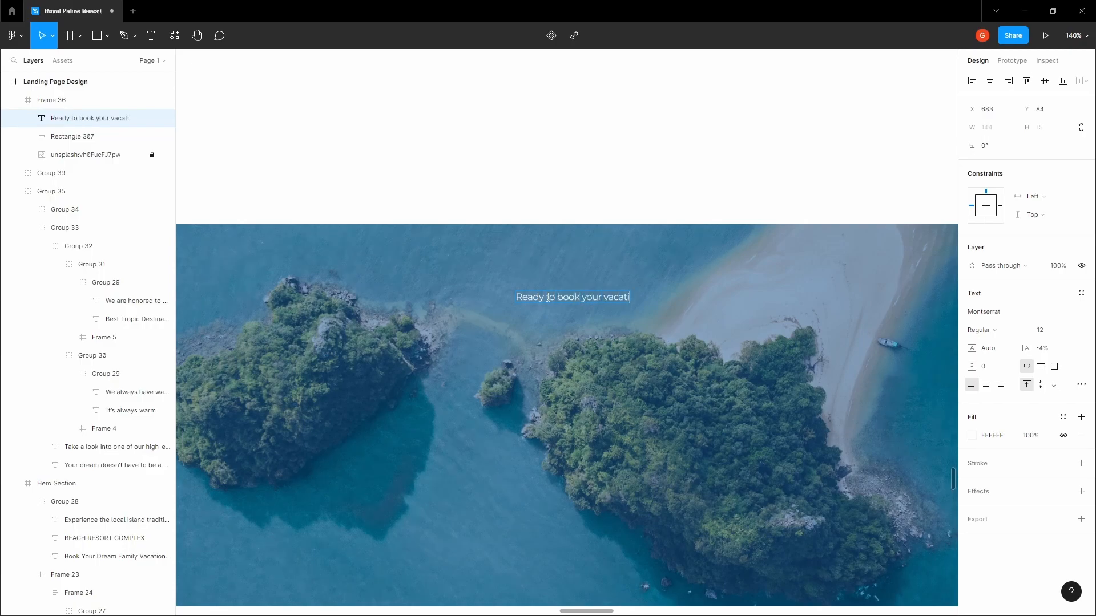
pyautogui.write('on')
pyautogui.scroll(-4, 559, 284)
pyautogui.press('space')
pyautogui.moveTo(579, 208); pyautogui.dragTo(567, 438)
# Copy the Kaisei HarunoUmi font from the Rooms & Suites heading onto the new heading
pyautogui.keyDown('ctrl'); pyautogui.click(555, 137); pyautogui.keyUp('ctrl')
pyautogui.click(1013, 312)
pyautogui.click(837, 265)
pyautogui.press('space')
pyautogui.moveTo(837, 263); pyautogui.dragTo(812, 80)
pyautogui.scroll(4, 545, 339)
pyautogui.keyDown('ctrl'); pyautogui.click(546, 332); pyautogui.keyUp('ctrl')
pyautogui.keyDown('ctrl'); pyautogui.click(546, 323); pyautogui.keyUp('ctrl')
pyautogui.click(1013, 313)
pyautogui.hotkey('ctrl', 'v')
# Set the heading's font size to 32
pyautogui.click(697, 210)
pyautogui.press('space')
pyautogui.moveTo(697, 210); pyautogui.dragTo(729, 192)
pyautogui.keyDown('ctrl'); pyautogui.click(582, 300); pyautogui.keyUp('ctrl')
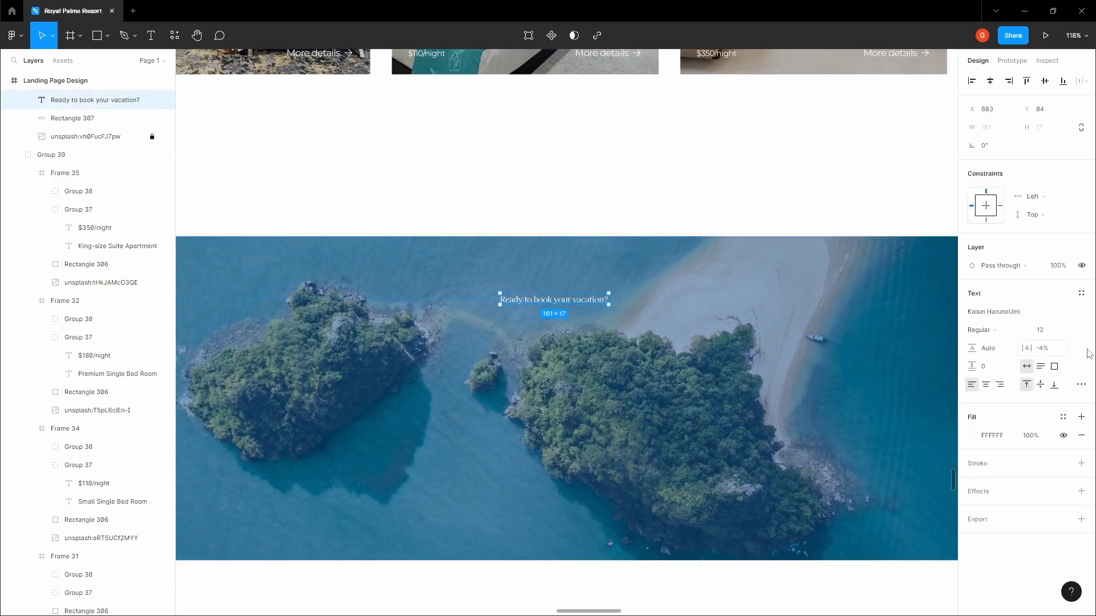
pyautogui.click(1069, 331)
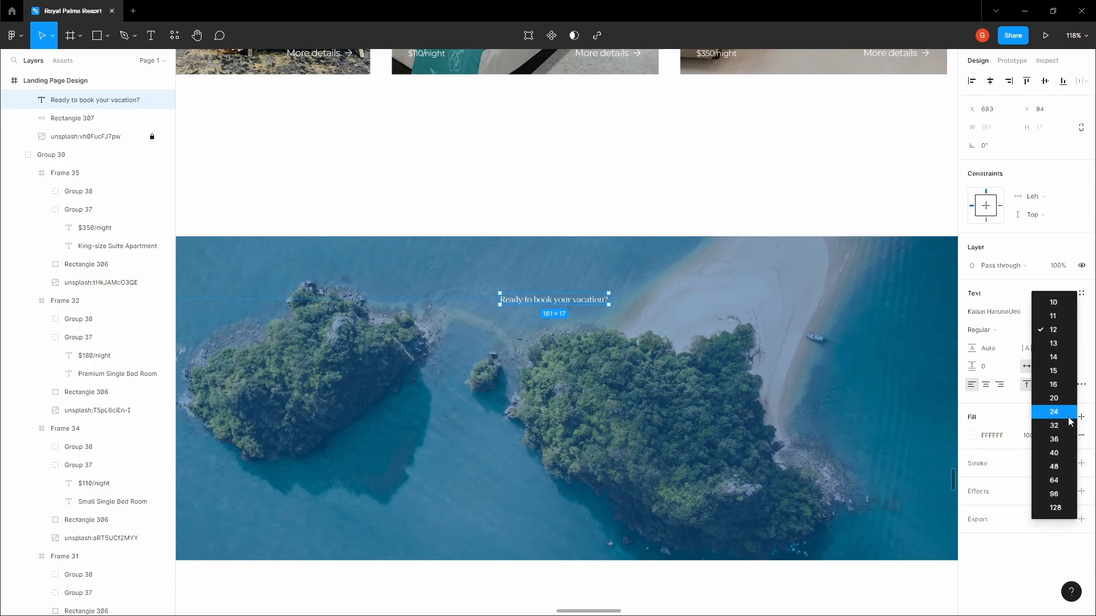
pyautogui.click(1063, 453)
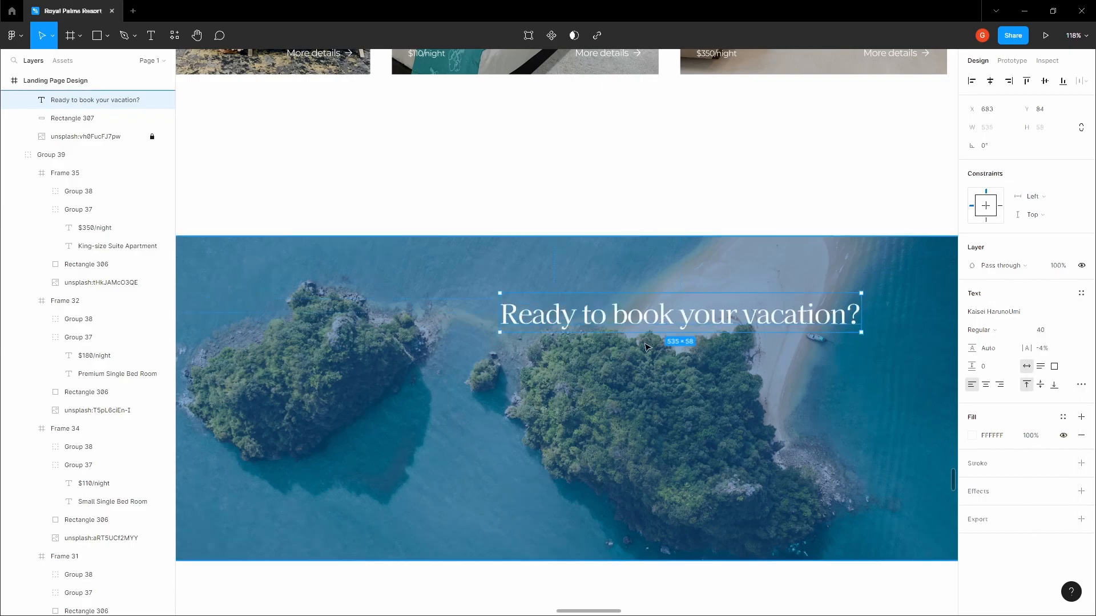
pyautogui.click(1072, 336)
pyautogui.click(1057, 302)
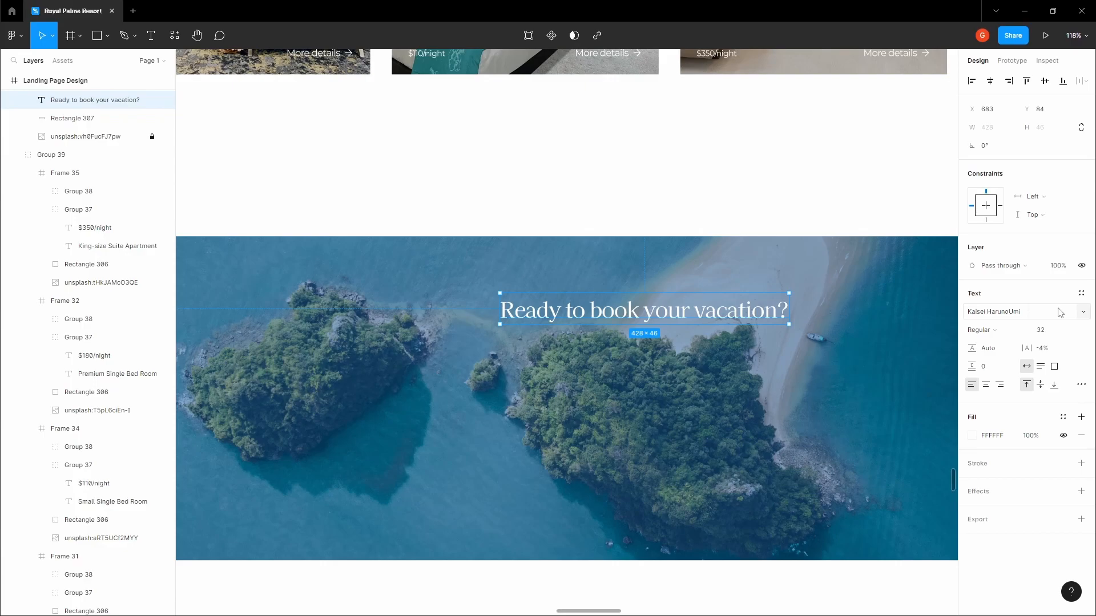
# Centre the heading horizontally and vertically on the banner, then shift it slightly up
pyautogui.press('Escape')
pyautogui.doubleClick(668, 321)
pyautogui.click(991, 82)
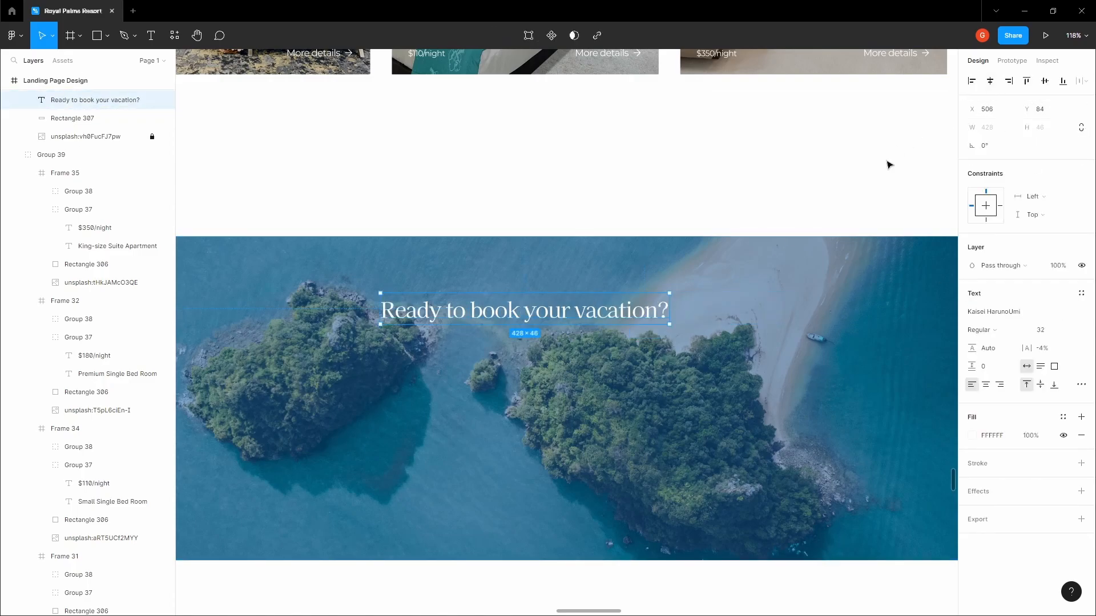
pyautogui.click(762, 86)
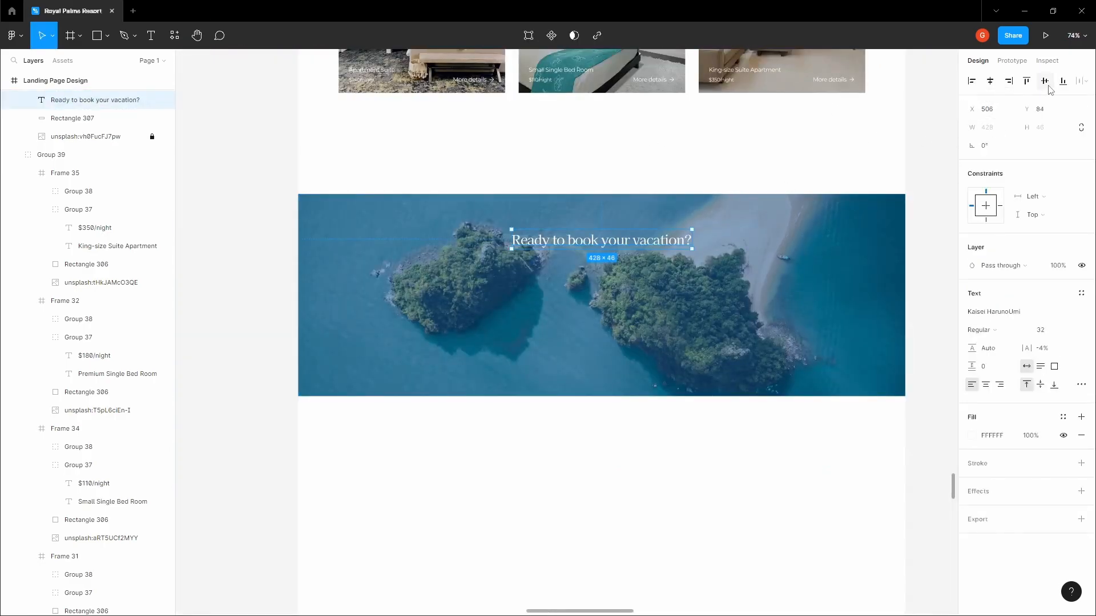
pyautogui.click(1045, 81)
pyautogui.click(707, 166)
pyautogui.click(625, 302)
pyautogui.moveTo(625, 301); pyautogui.dragTo(628, 264)
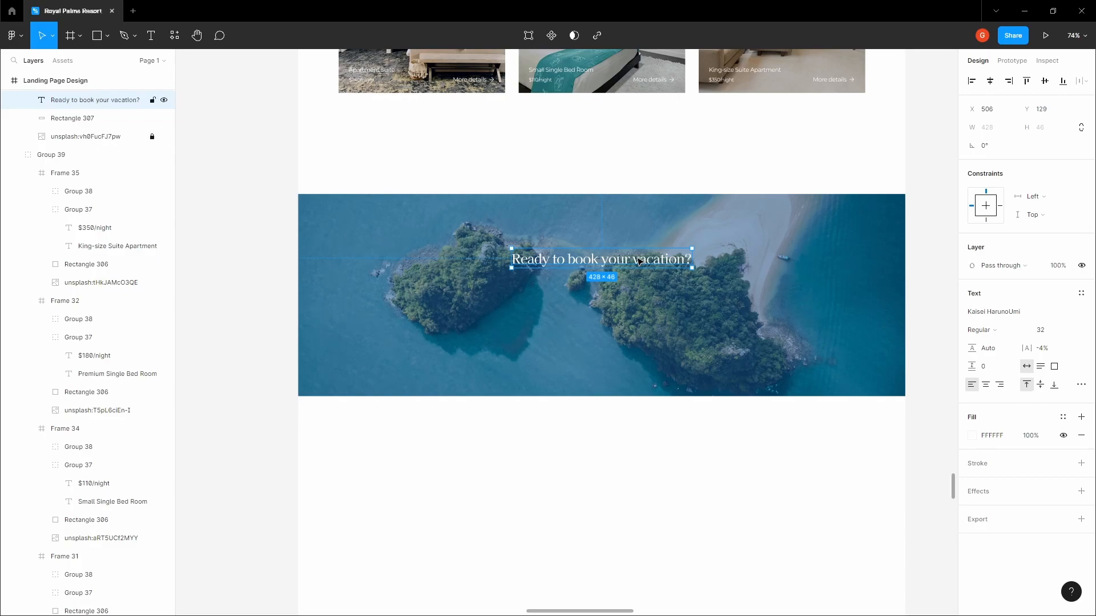
# Add the subtitle text 'Explore all the offers and grab a seat' below the heading
pyautogui.scroll(3, 590, 283)
pyautogui.click(590, 284)
pyautogui.press('t')
pyautogui.click(586, 295)
pyautogui.scroll(1, 597, 284)
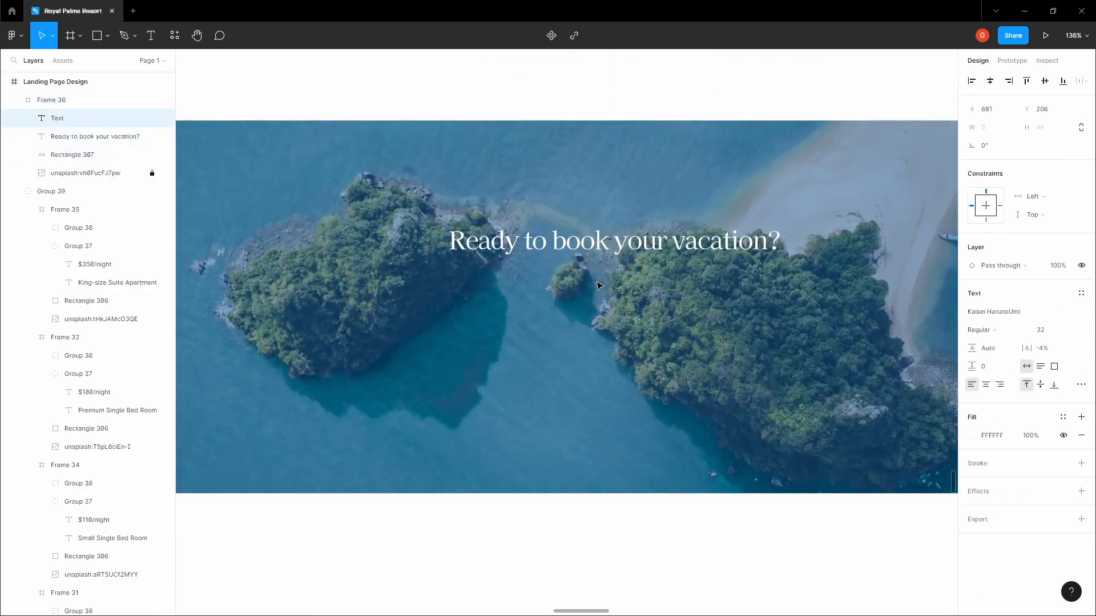
pyautogui.write('Explore al')
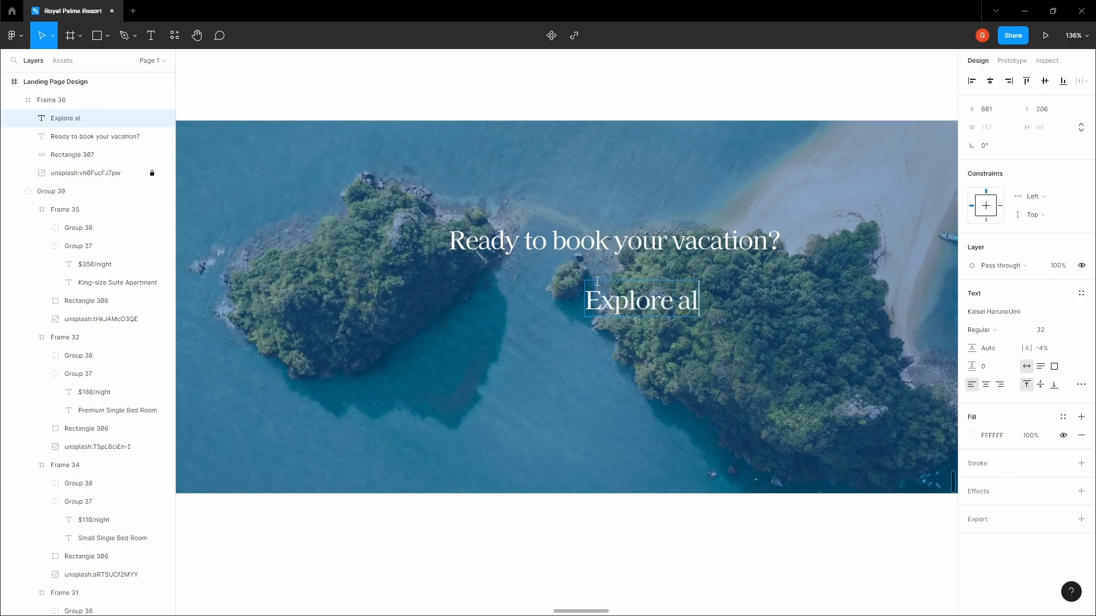
pyautogui.write('l the of')
pyautogui.press('BackSpace')
pyautogui.press('BackSpace')
pyautogui.write('the offers and grab a seat')
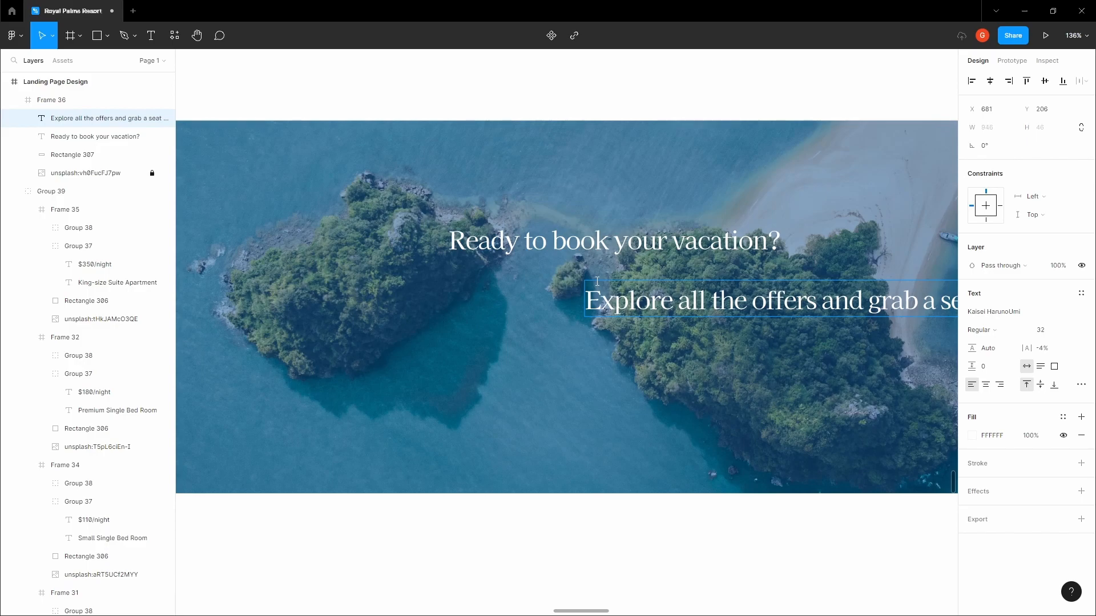
# Set the subtitle to Montserrat size 20 and centre it under the heading
pyautogui.keyDown('ctrl'); pyautogui.scroll(-5, 708, 330); pyautogui.keyUp('ctrl')
pyautogui.press('Escape')
pyautogui.moveTo(792, 320); pyautogui.dragTo(651, 320)
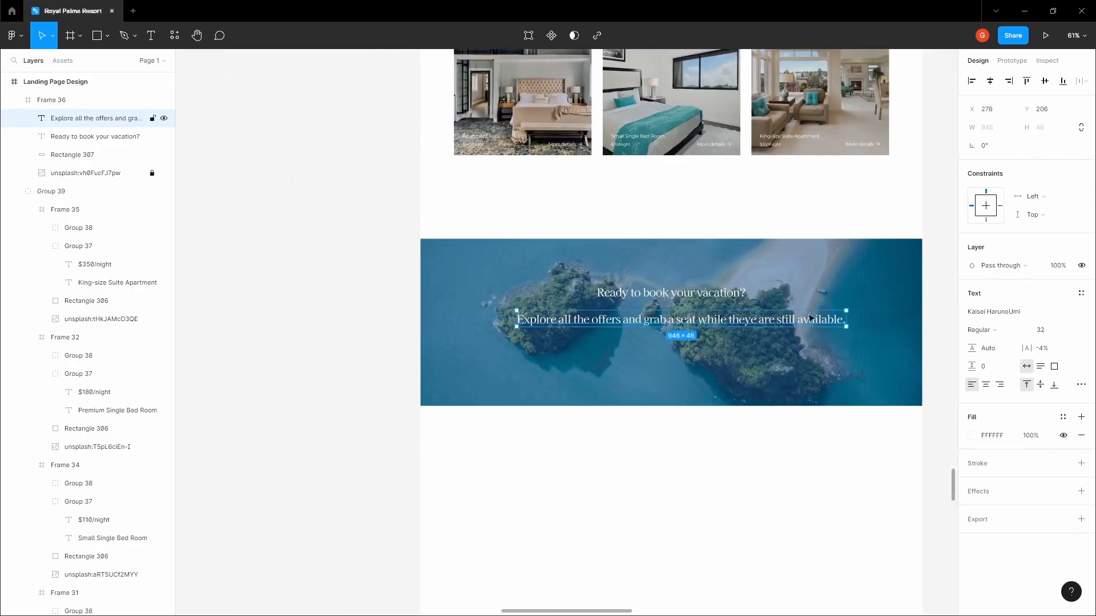
pyautogui.click(1047, 318)
pyautogui.write('Montserrat')
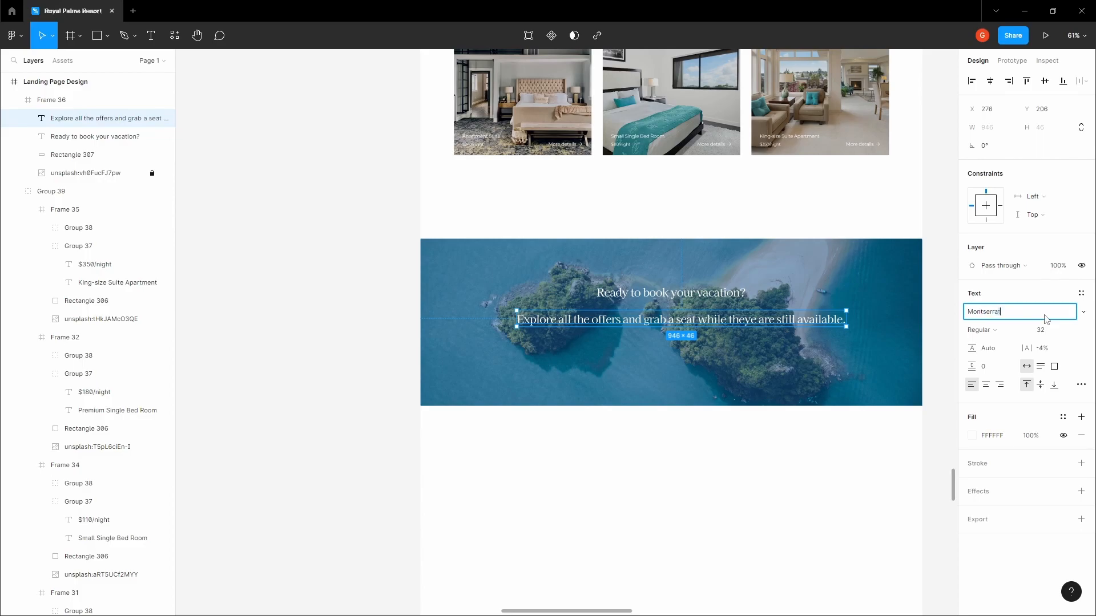
pyautogui.press('Return')
pyautogui.click(1057, 331)
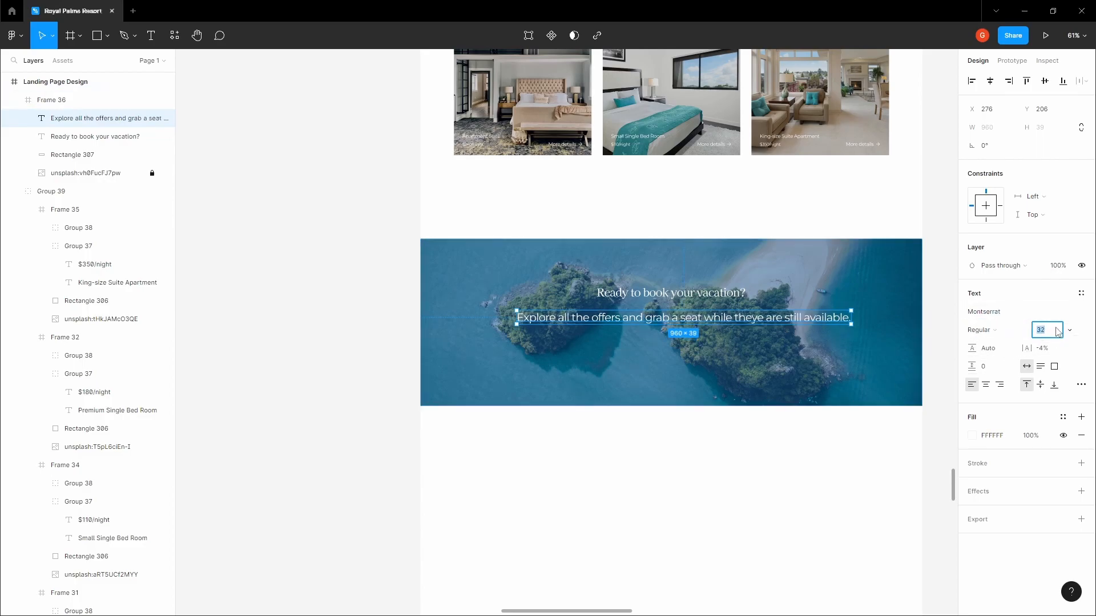
pyautogui.write('20')
pyautogui.press('Return')
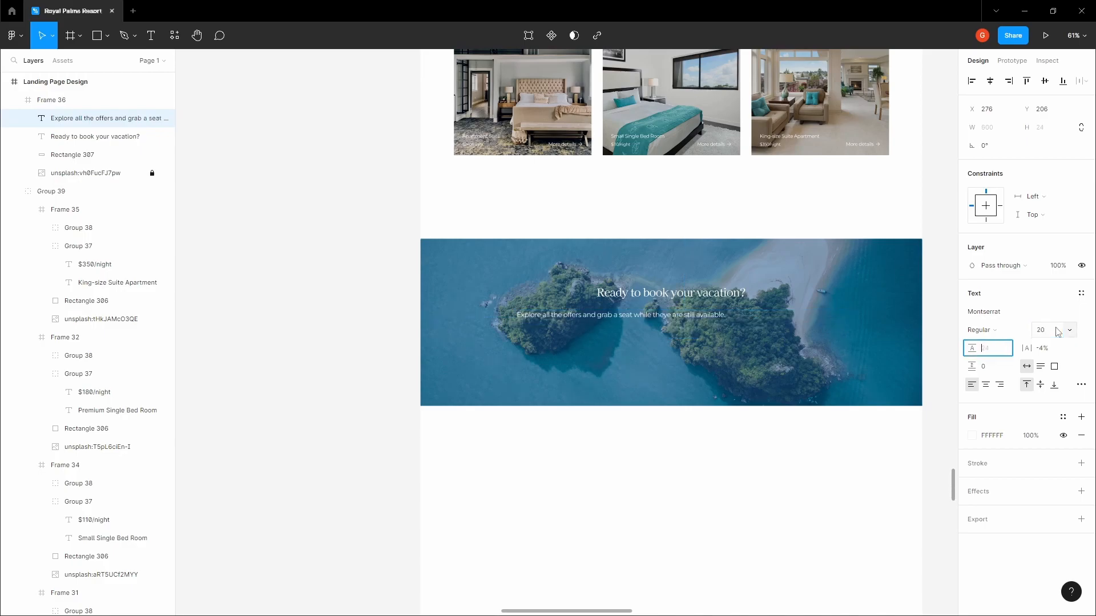
pyautogui.scroll(5, 833, 294)
pyautogui.moveTo(673, 334); pyautogui.dragTo(703, 331)
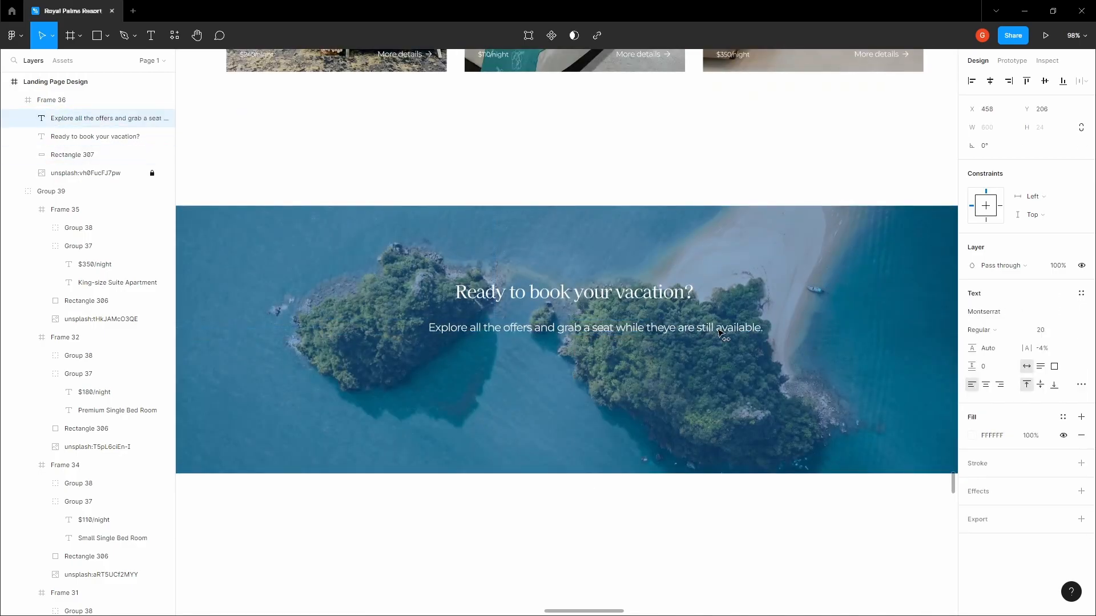
# Add a second subtitle line inviting visitors to contact us and book their trip
pyautogui.doubleClick(741, 328)
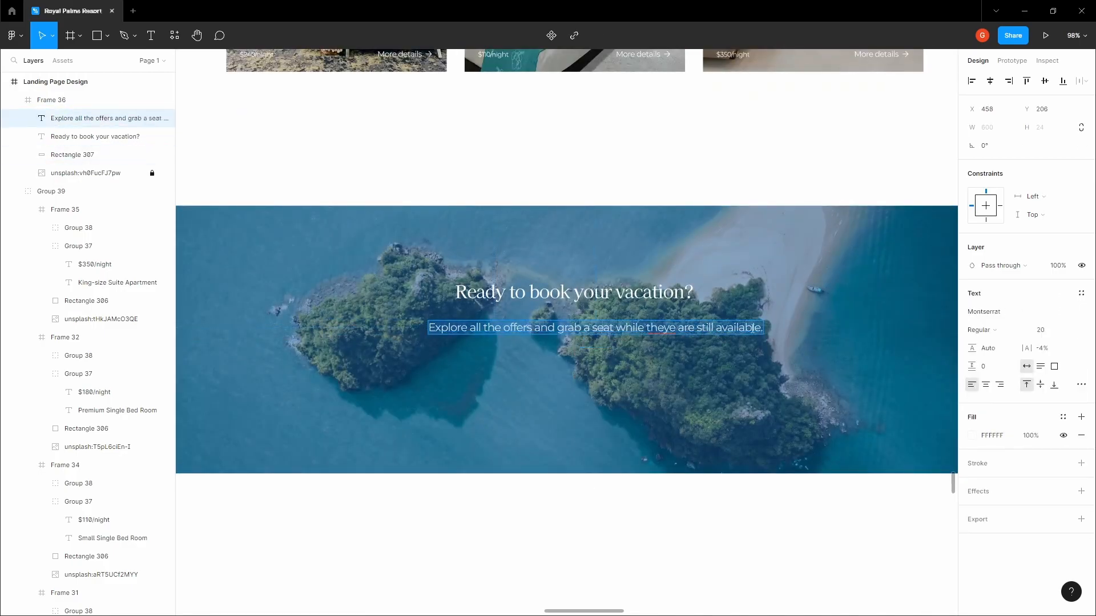
pyautogui.click(762, 328)
pyautogui.press('Return')
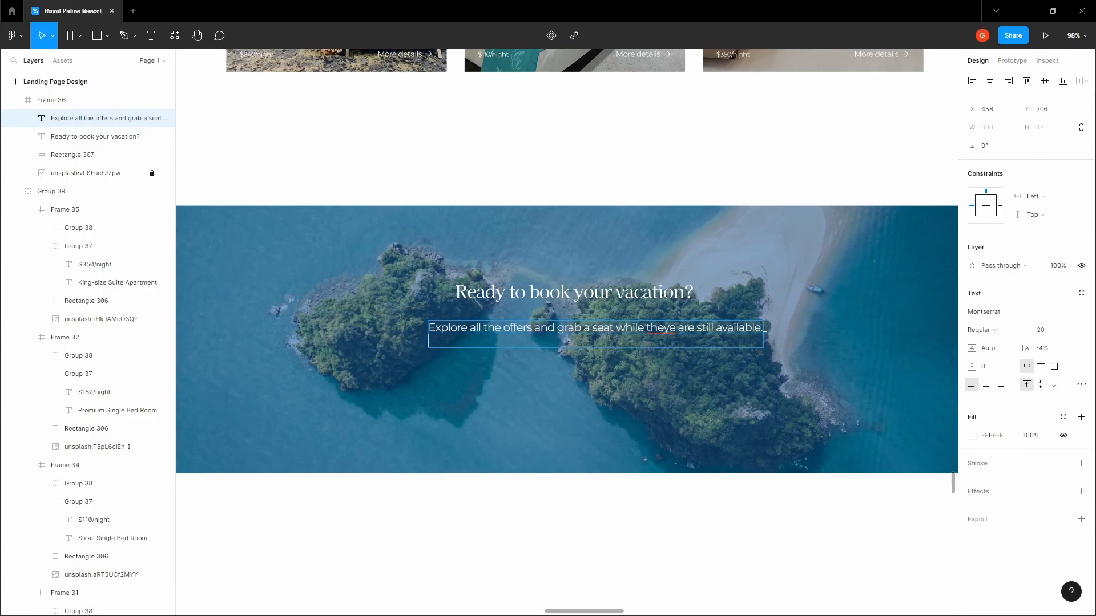
pyautogui.write('Contact us and book your trip totod')
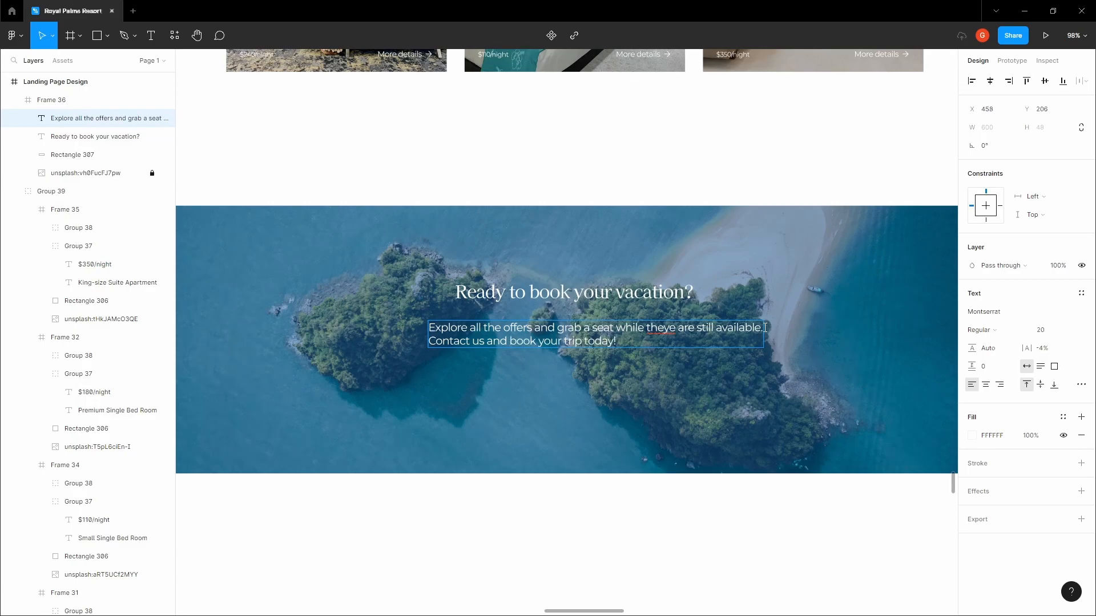
pyautogui.press('Escape')
# Centre-align the subtitle's lines and nudge it closer to the heading
pyautogui.click(985, 385)
pyautogui.click(649, 332)
pyautogui.click(649, 333)
pyautogui.press('Up')
pyautogui.press('Up')
pyautogui.press('Up')
pyautogui.press('Up')
pyautogui.press('Up')
pyautogui.press('Up')
pyautogui.press('Up')
pyautogui.press('Up')
pyautogui.press('Up')
pyautogui.press('Up')
pyautogui.press('Up')
pyautogui.press('Up')
pyautogui.press('Up')
pyautogui.press('Up')
pyautogui.press('Up')
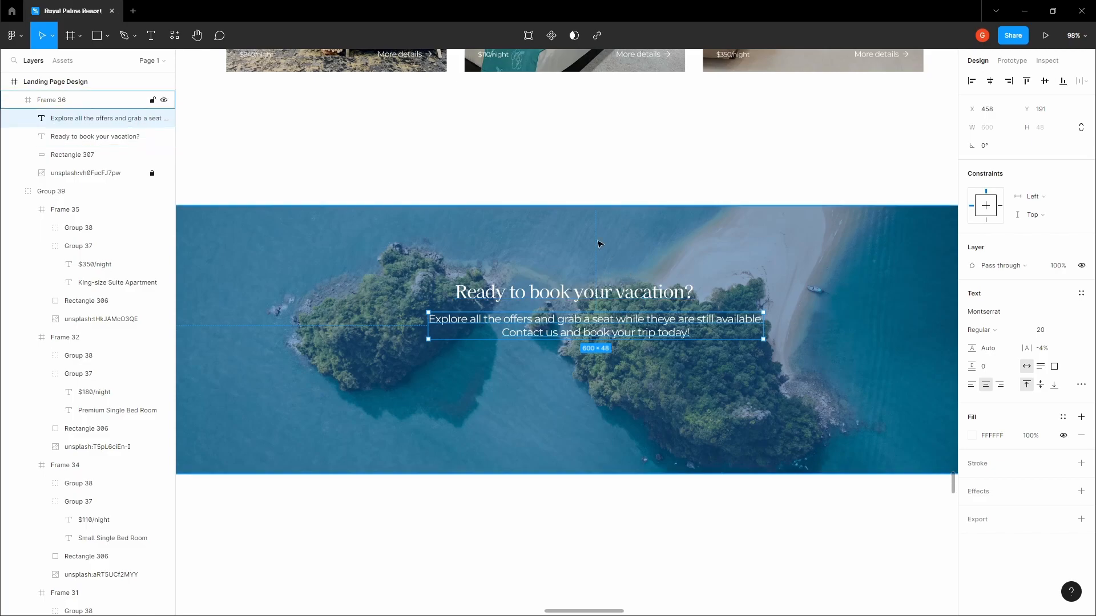
# Add a 'BOOK VACATION TODAY' text label centred below the banner subtitle
pyautogui.click(599, 177)
pyautogui.click(551, 370)
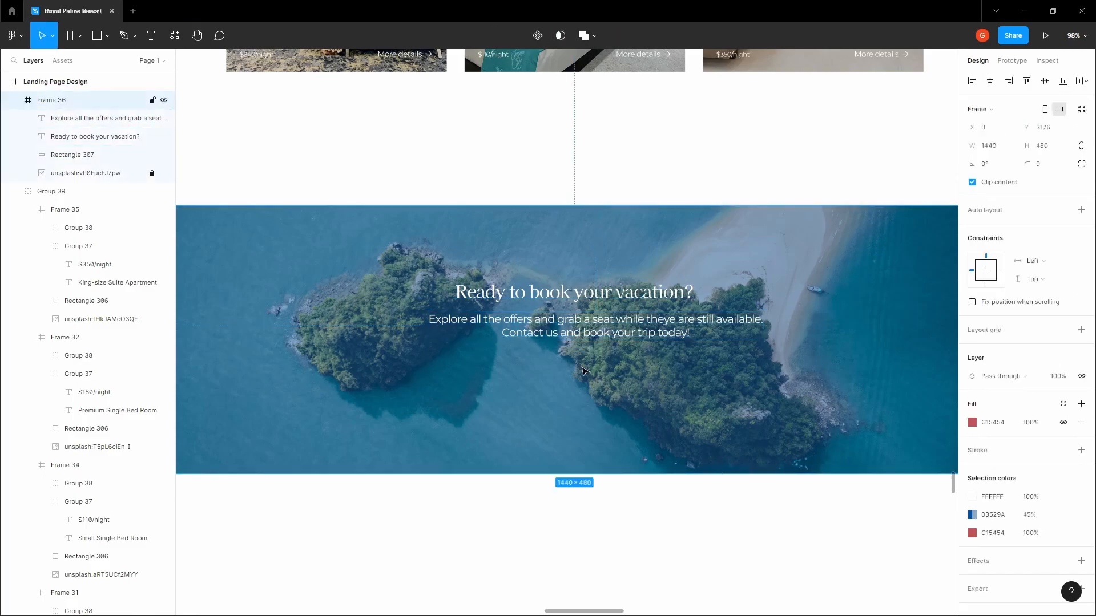
pyautogui.press('t')
pyautogui.click(547, 377)
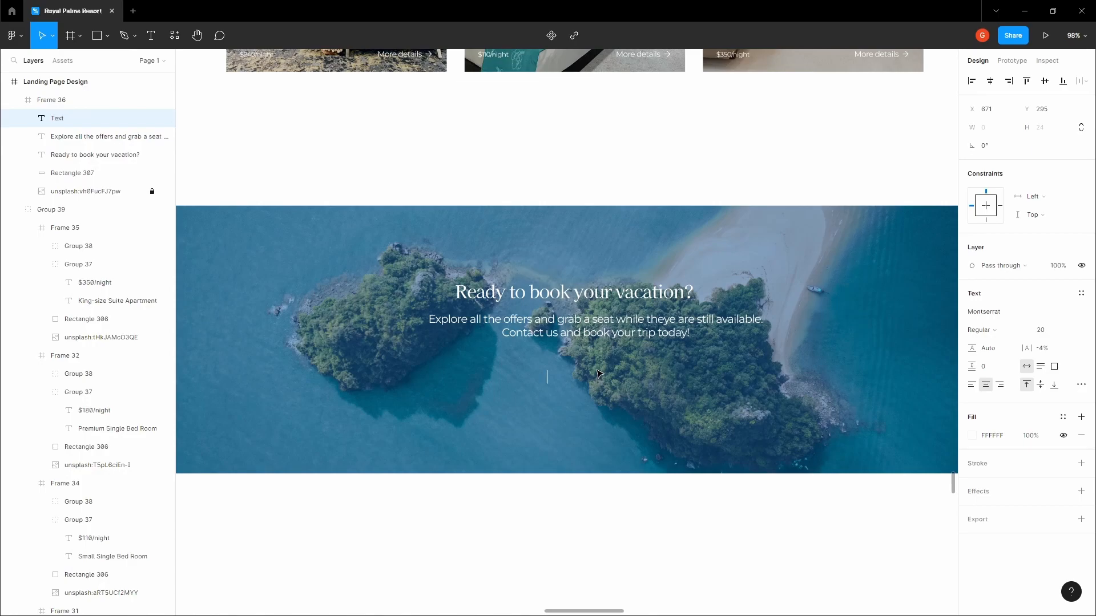
pyautogui.write('BOOK VACATION TODAY')
pyautogui.press('Escape')
pyautogui.moveTo(548, 378); pyautogui.dragTo(597, 397)
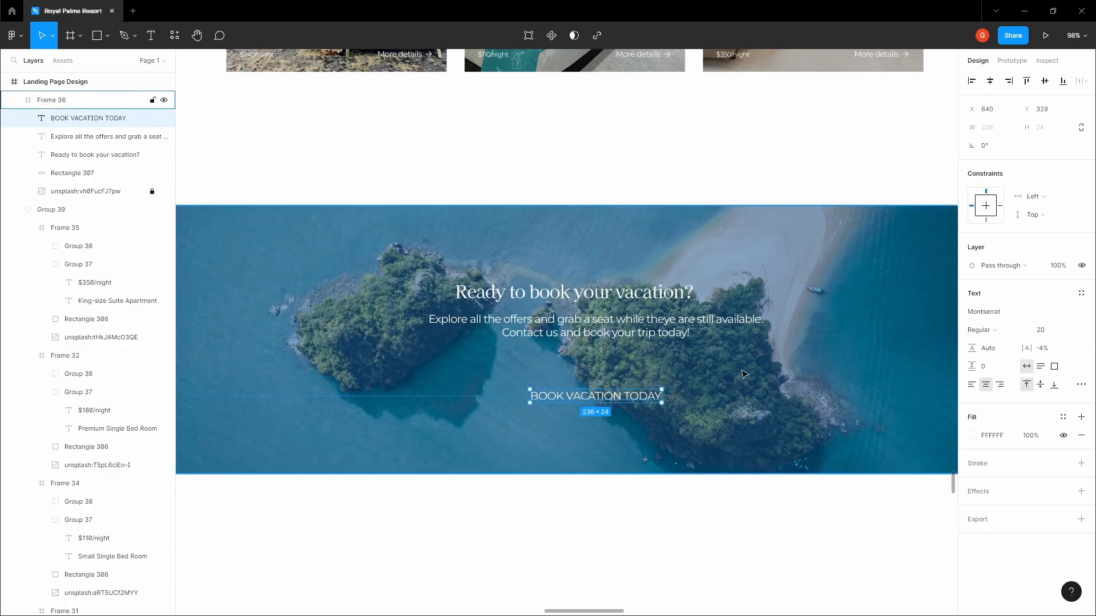
# Wrap the label in an auto-layout button with 20 px vertical padding
pyautogui.hotkey('shift', 'a')
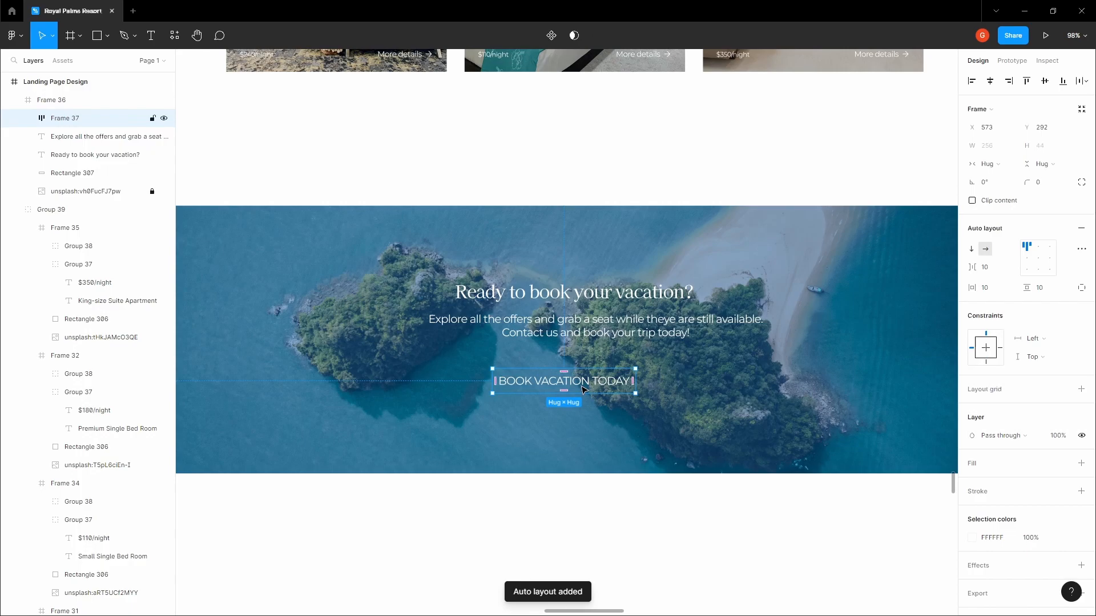
pyautogui.click(1052, 292)
pyautogui.write('16')
pyautogui.press('Tab')
pyautogui.click(1047, 292)
pyautogui.write('20')
pyautogui.press('Return')
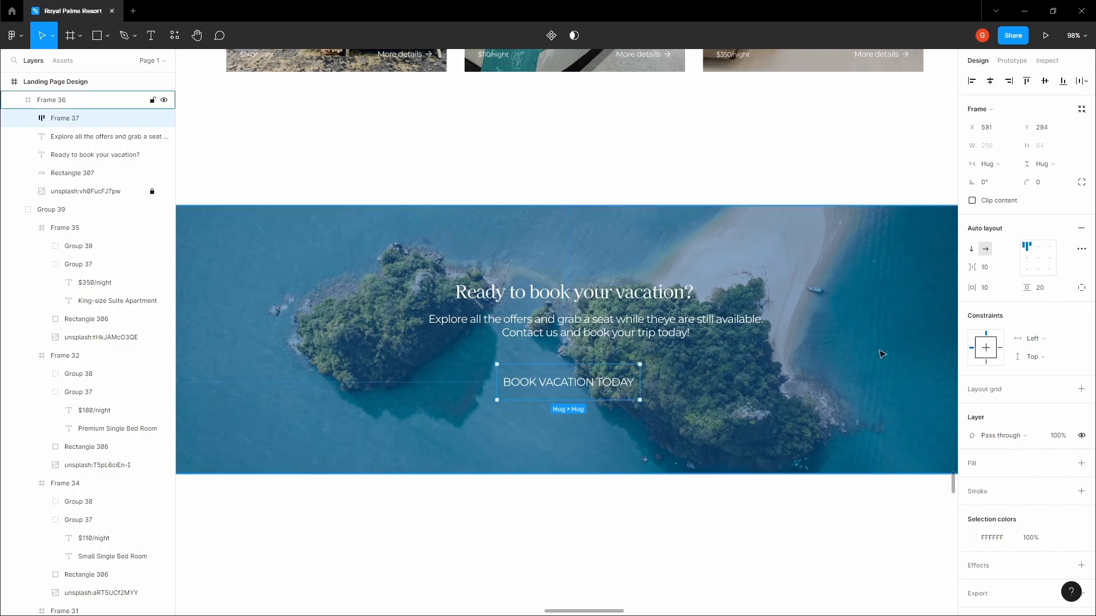
# Set the button's horizontal padding to 40 px and nudge it slightly left and up
pyautogui.click(1005, 292)
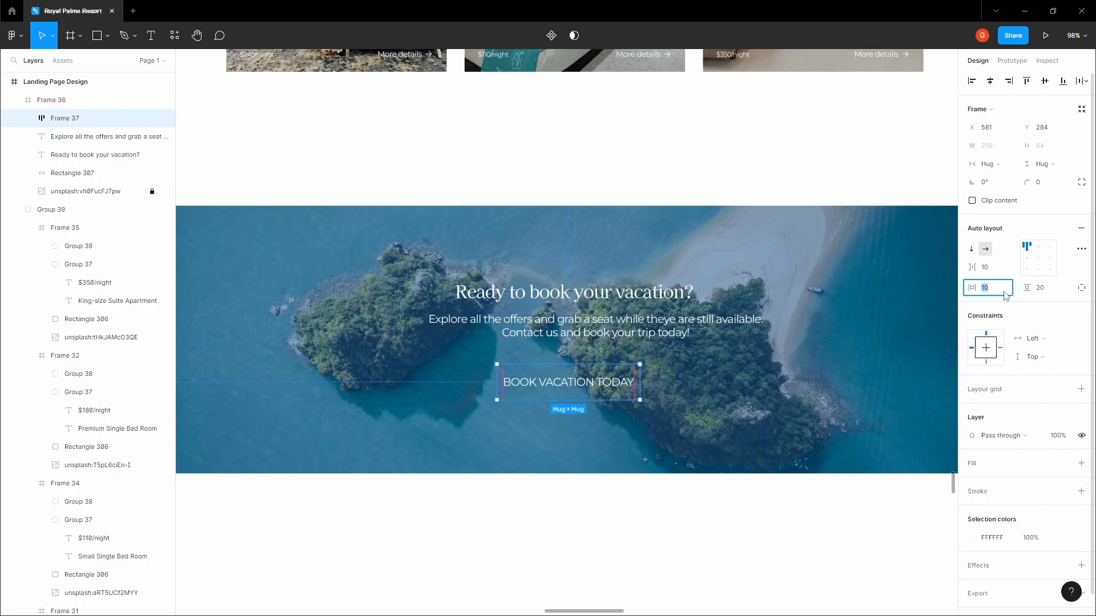
pyautogui.write('32')
pyautogui.press('Tab')
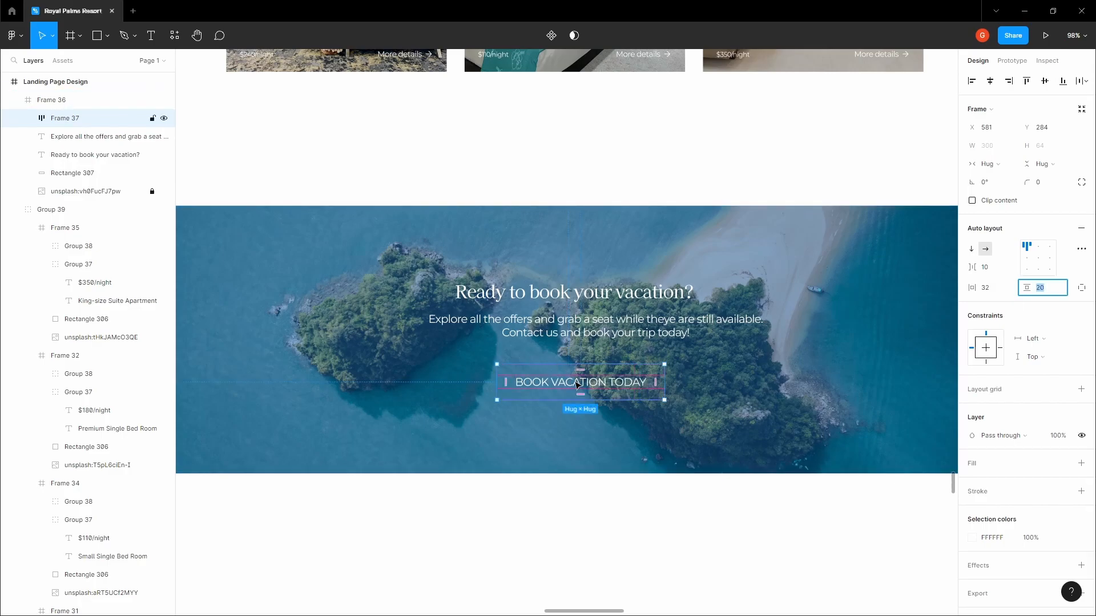
pyautogui.click(1003, 293)
pyautogui.write('40')
pyautogui.press('Return')
pyautogui.moveTo(571, 396); pyautogui.dragTo(551, 393)
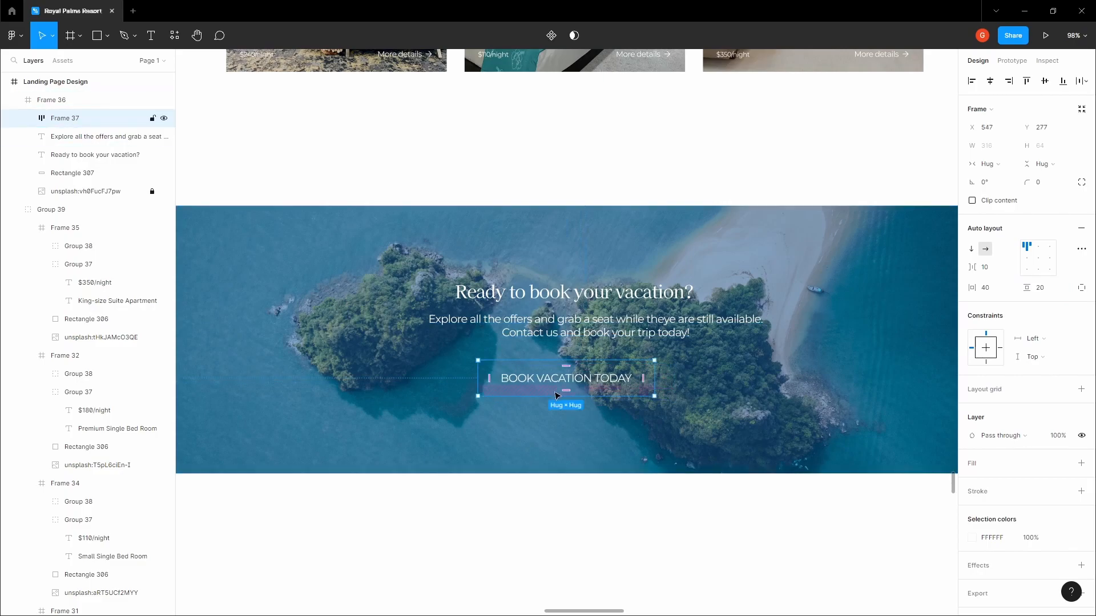
pyautogui.scroll(-4, 589, 383)
# Colour the BOOK VACATION TODAY text blue 467EB1, copied from the Rooms & Suites heading
pyautogui.scroll(8, 587, 384)
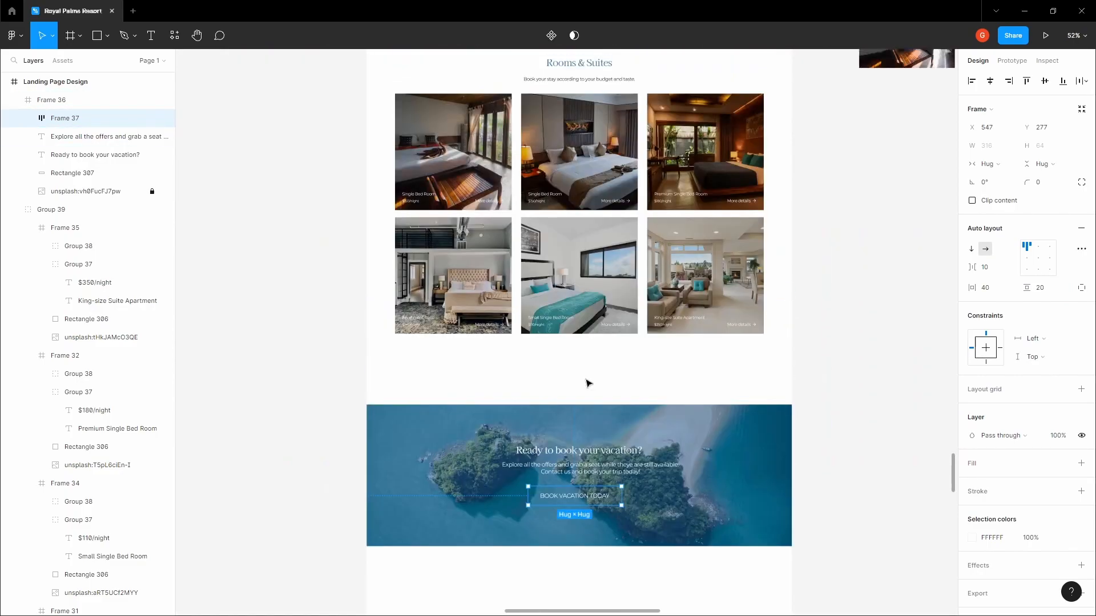
pyautogui.keyDown('ctrl'); pyautogui.click(580, 379); pyautogui.keyUp('ctrl')
pyautogui.scroll(6, 581, 379)
pyautogui.click(992, 436)
pyautogui.hotkey('ctrl', 'c')
pyautogui.scroll(-12, 593, 412)
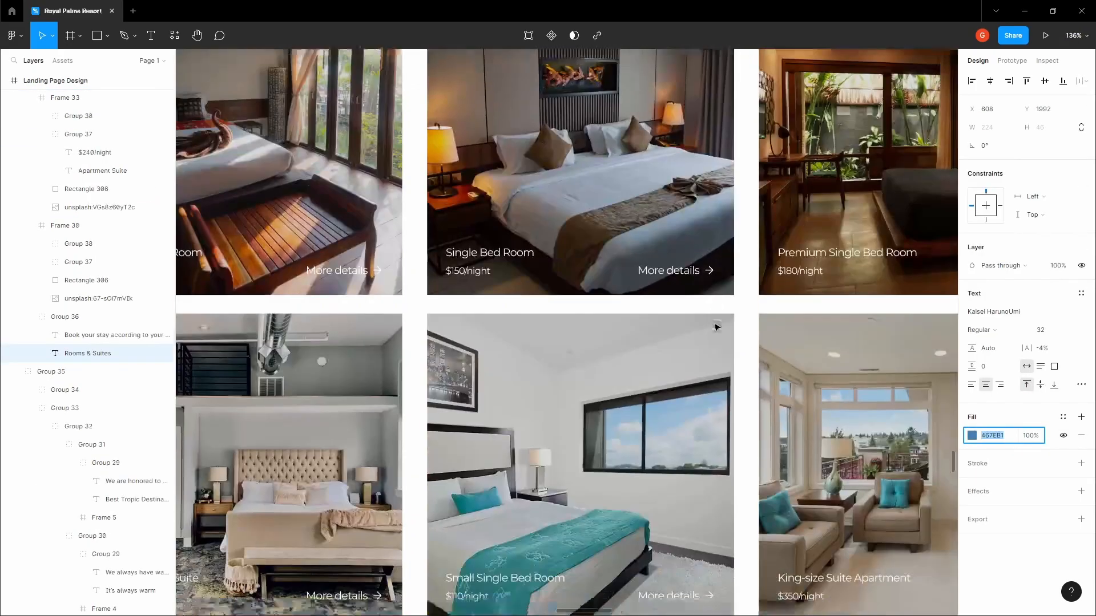
pyautogui.keyDown('ctrl'); pyautogui.click(594, 412); pyautogui.keyUp('ctrl')
pyautogui.click(993, 381)
pyautogui.hotkey('ctrl', 'v')
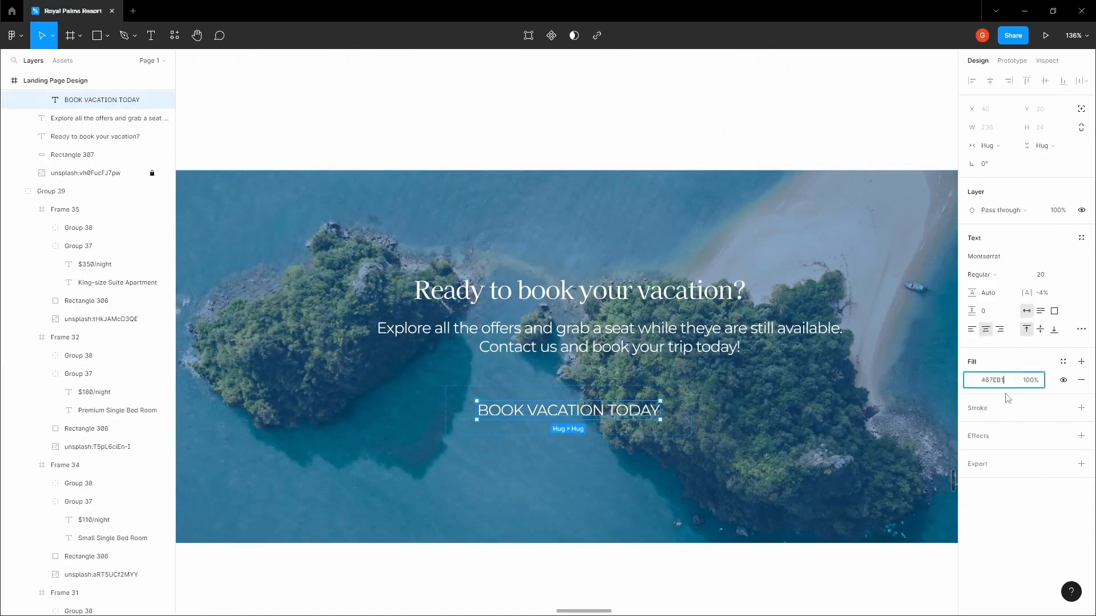
# Give the button frame a white background fill
pyautogui.click(748, 408)
pyautogui.keyDown('ctrl'); pyautogui.click(642, 413); pyautogui.keyUp('ctrl')
pyautogui.click(669, 426)
pyautogui.click(847, 417)
pyautogui.hotkey('ctrl', 'z')
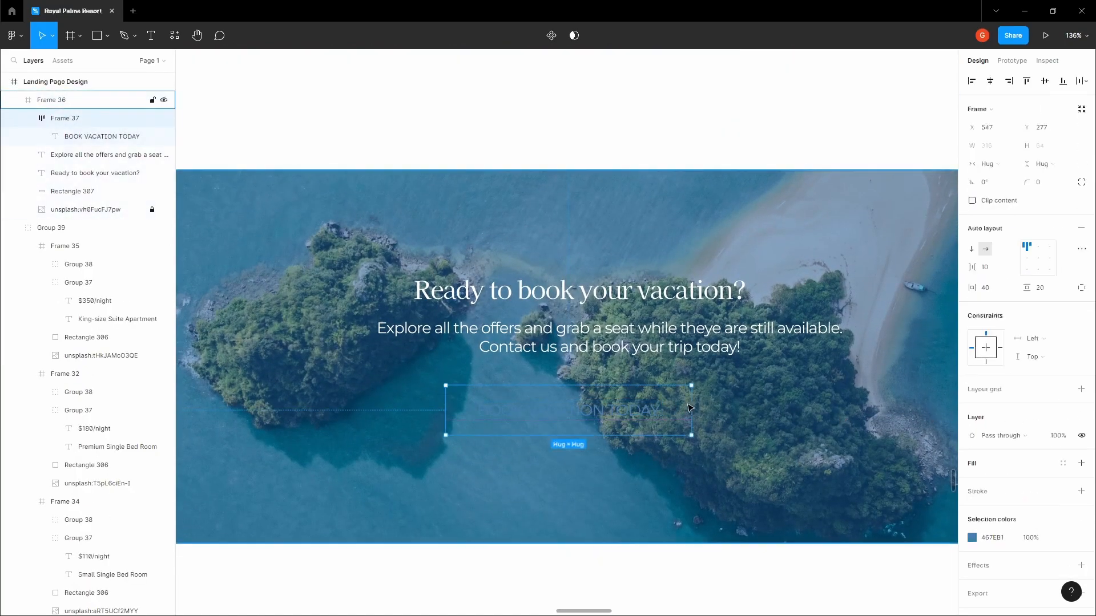
pyautogui.click(1081, 464)
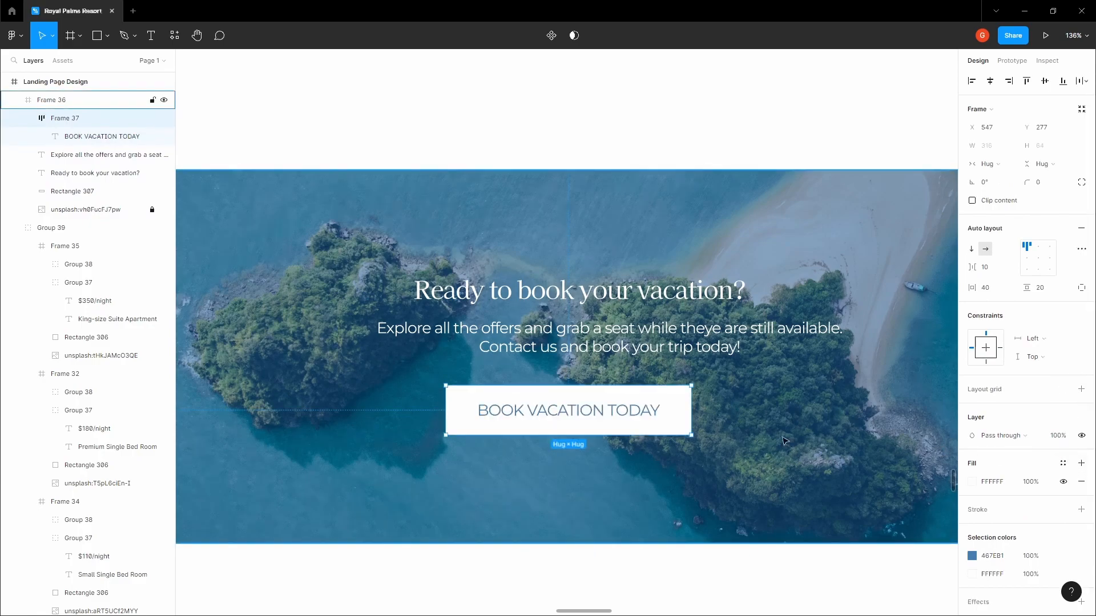
# Set the button's vertical padding to 16 px
pyautogui.click(722, 434)
pyautogui.scroll(-3, 713, 425)
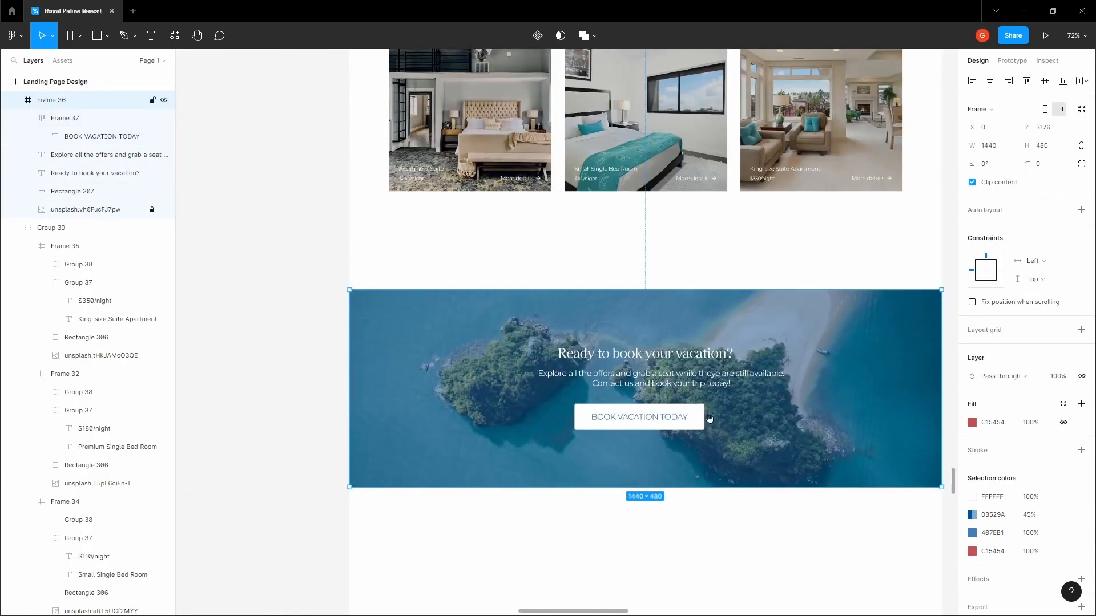
pyautogui.scroll(3, 711, 423)
pyautogui.click(694, 419)
pyautogui.click(1057, 291)
pyautogui.write('2016')
pyautogui.press('Tab')
# Centre the heading, body text and button horizontally in the banner, with centre-aligned heading text
pyautogui.click(780, 423)
pyautogui.doubleClick(676, 416)
pyautogui.keyDown('shift'); pyautogui.click(682, 355); pyautogui.keyUp('shift')
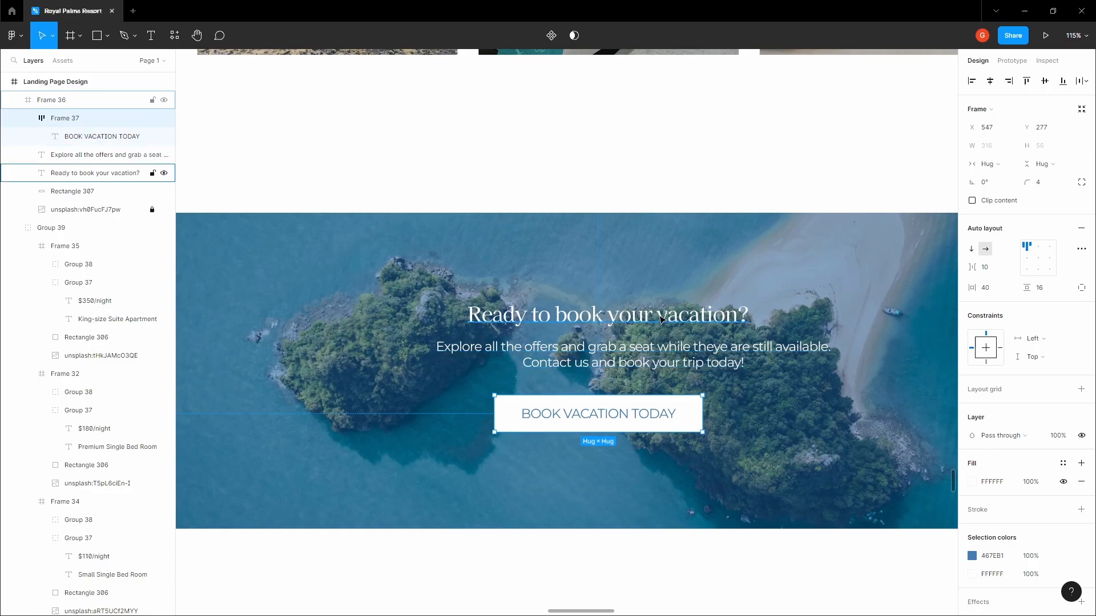
pyautogui.keyDown('shift'); pyautogui.click(661, 318); pyautogui.keyUp('shift')
pyautogui.click(990, 81)
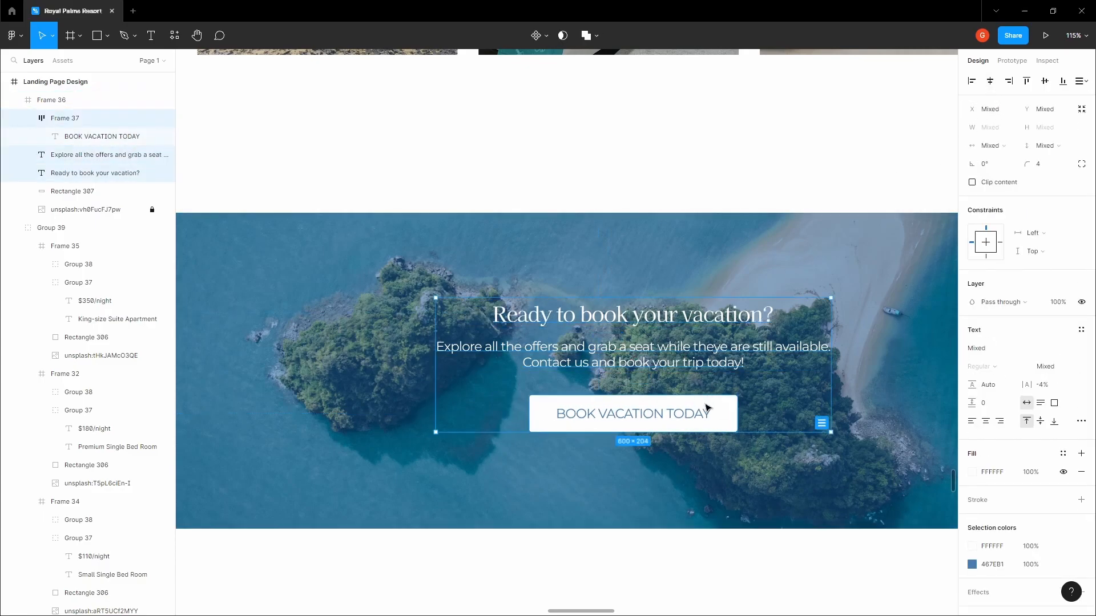
pyautogui.click(707, 406)
pyautogui.click(992, 82)
pyautogui.click(739, 345)
pyautogui.click(990, 81)
pyautogui.click(673, 310)
pyautogui.click(992, 83)
pyautogui.hotkey('ctrl', 'alt', 't')
# Set the body text to 16 px with auto line height
pyautogui.click(672, 347)
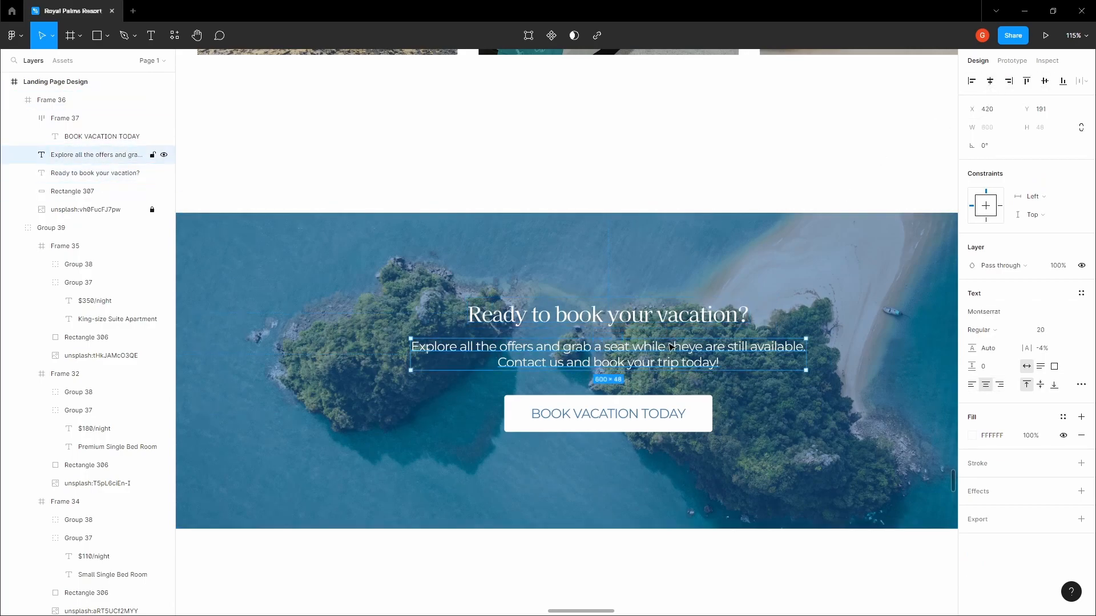
pyautogui.click(640, 412)
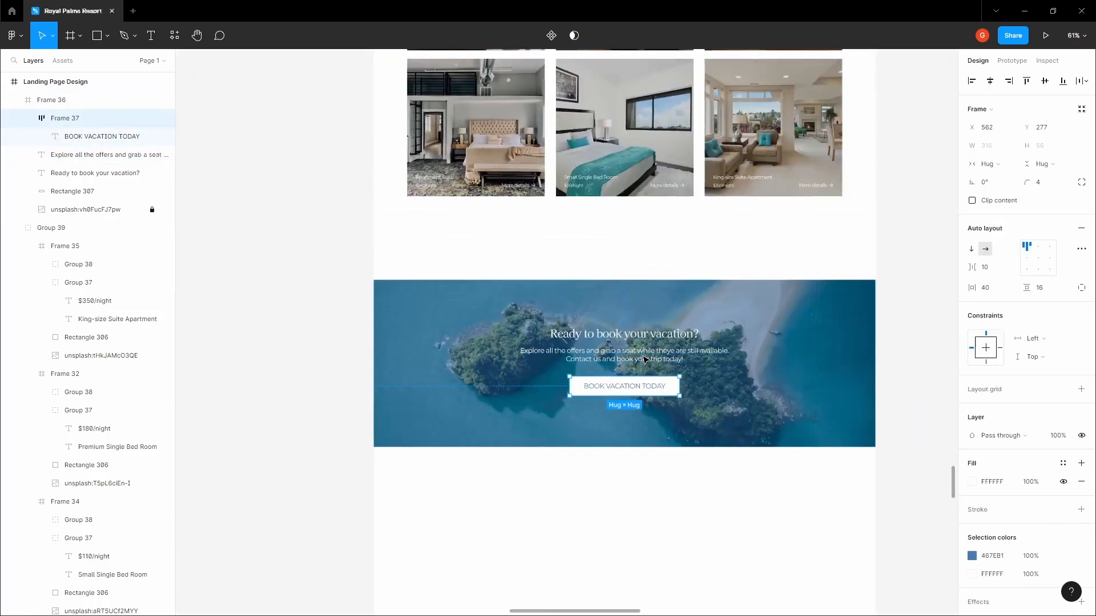
pyautogui.click(767, 368)
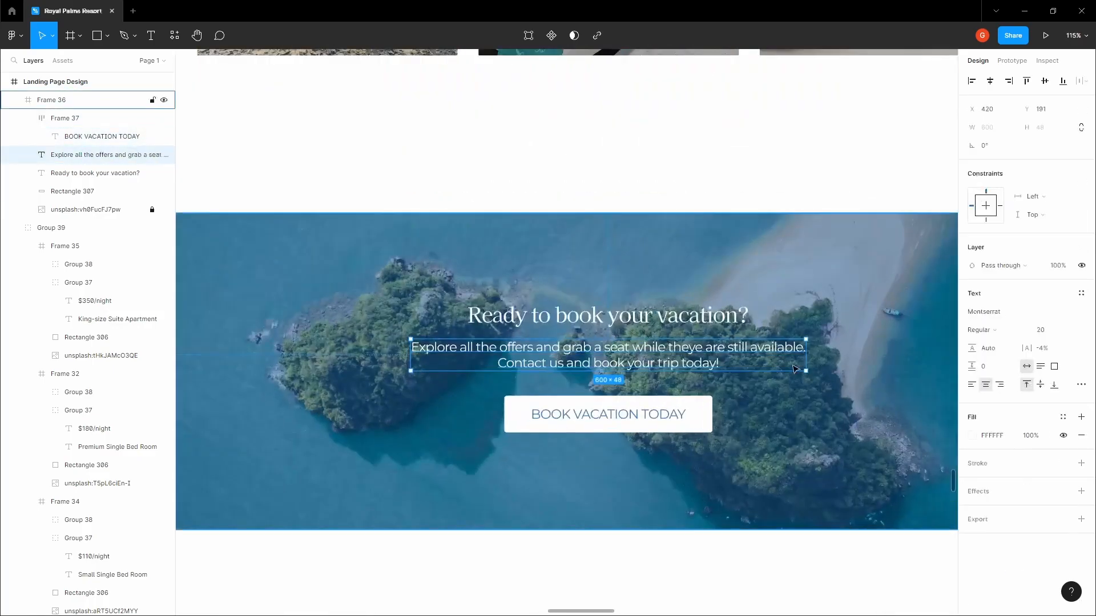
pyautogui.click(1041, 330)
pyautogui.write('16')
pyautogui.press('Tab')
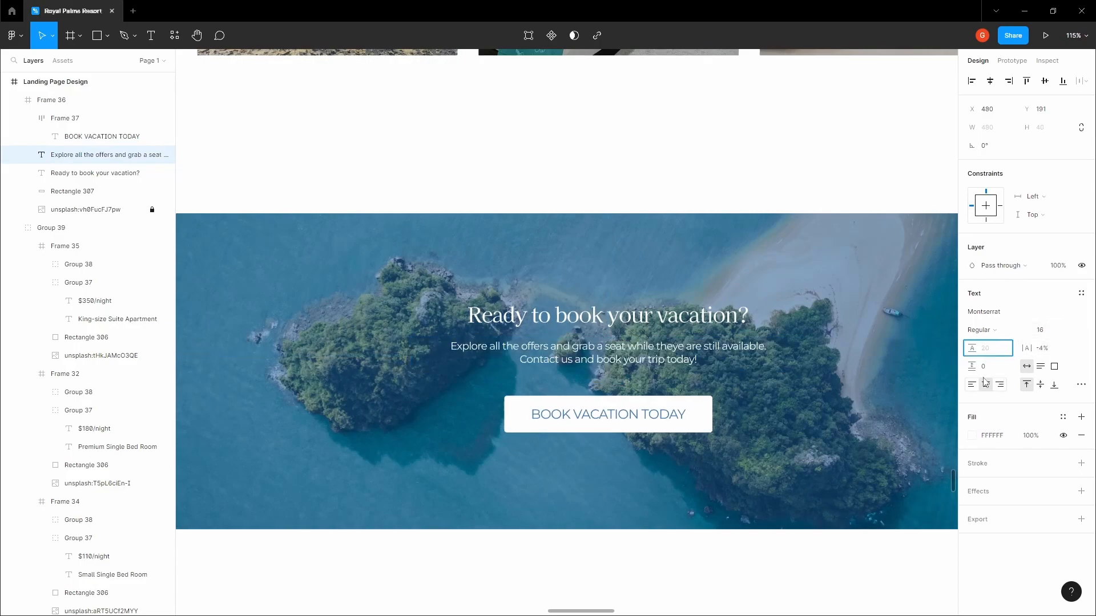
pyautogui.write('Auto')
pyautogui.press('Tab')
# Measure the spacing and nudge the button up closer to the body text
pyautogui.click(828, 286)
pyautogui.doubleClick(711, 354)
pyautogui.press('alt')
pyautogui.click(657, 412)
pyautogui.press('alt')
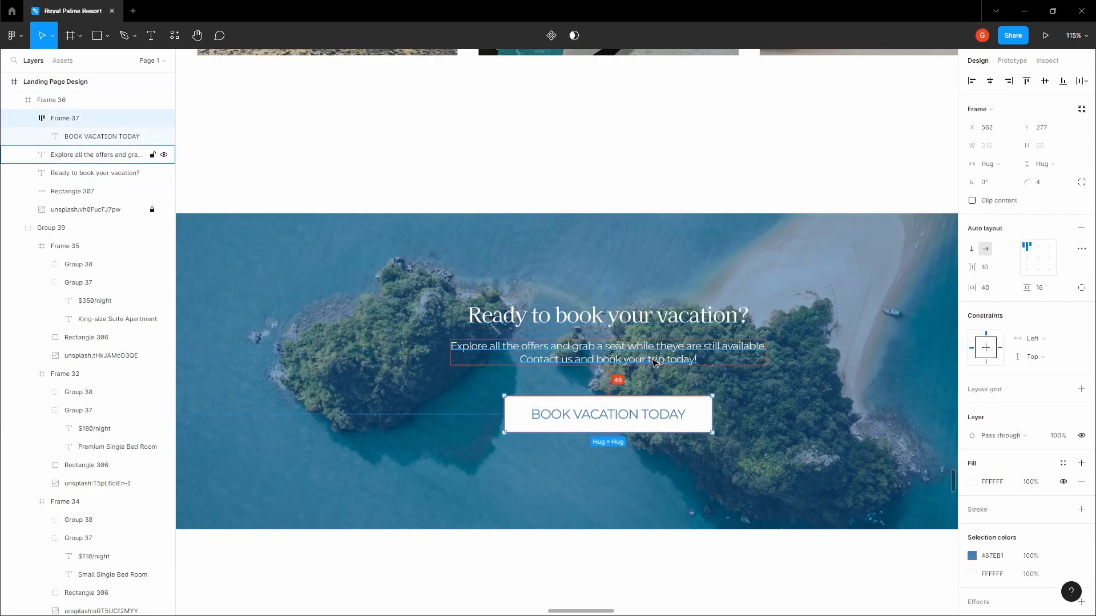
pyautogui.press('Up')
pyautogui.press('Up')
pyautogui.press('Up')
pyautogui.press('Up')
pyautogui.press('Up')
pyautogui.press('Up')
pyautogui.press('Up')
pyautogui.press('Up')
pyautogui.press('Up')
pyautogui.press('Up')
pyautogui.press('Up')
pyautogui.press('Up')
pyautogui.press('Up')
pyautogui.press('Up')
pyautogui.press('Up')
pyautogui.press('Up')
pyautogui.press('Up')
pyautogui.press('Up')
pyautogui.press('Up')
pyautogui.press('Up')
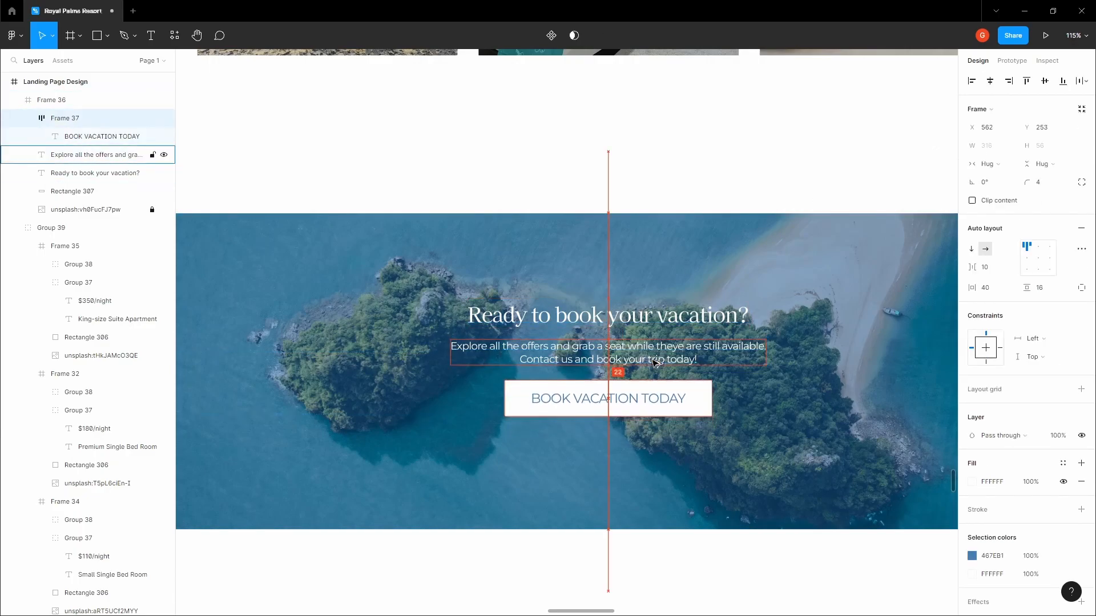
# Group the heading, body text and button together
pyautogui.click(648, 318)
pyautogui.keyDown('shift'); pyautogui.click(646, 354); pyautogui.keyUp('shift')
pyautogui.keyDown('shift'); pyautogui.click(646, 394); pyautogui.keyUp('shift')
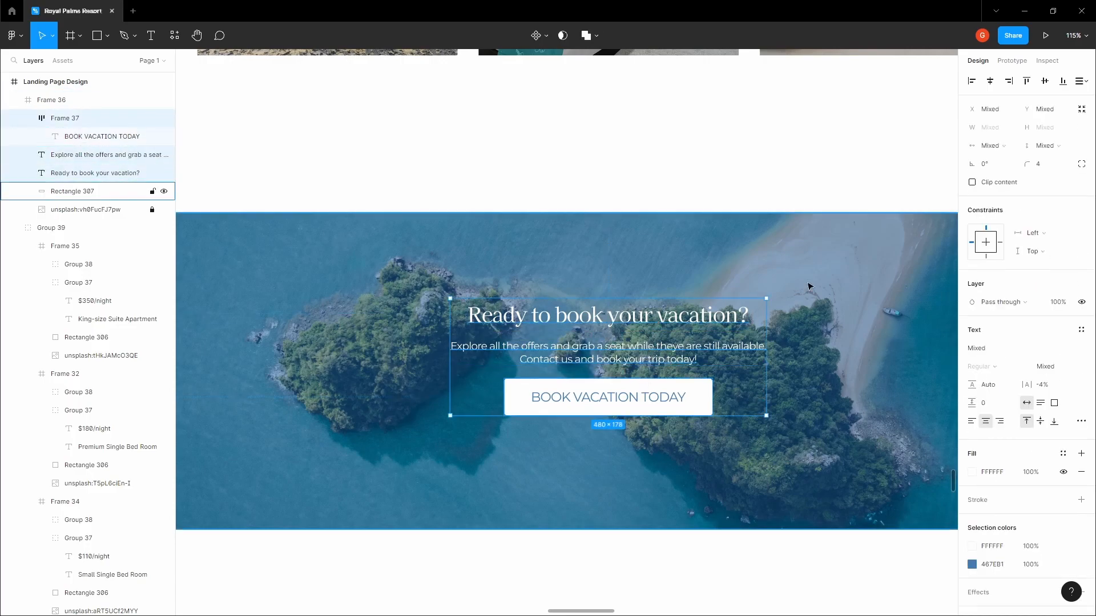
pyautogui.hotkey('ctrl', 'g')
pyautogui.click(751, 145)
# Alt-drag a copy of the Rooms & Suites heading group off to the left of the page
pyautogui.scroll(-5, 636, 144)
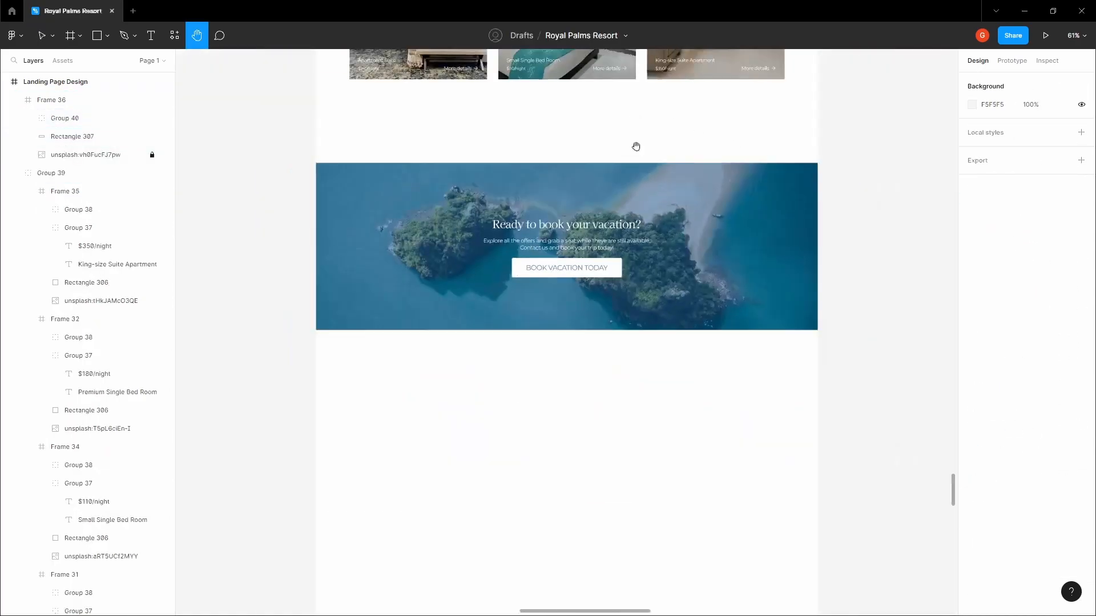
pyautogui.moveTo(618, 229); pyautogui.dragTo(625, 155)
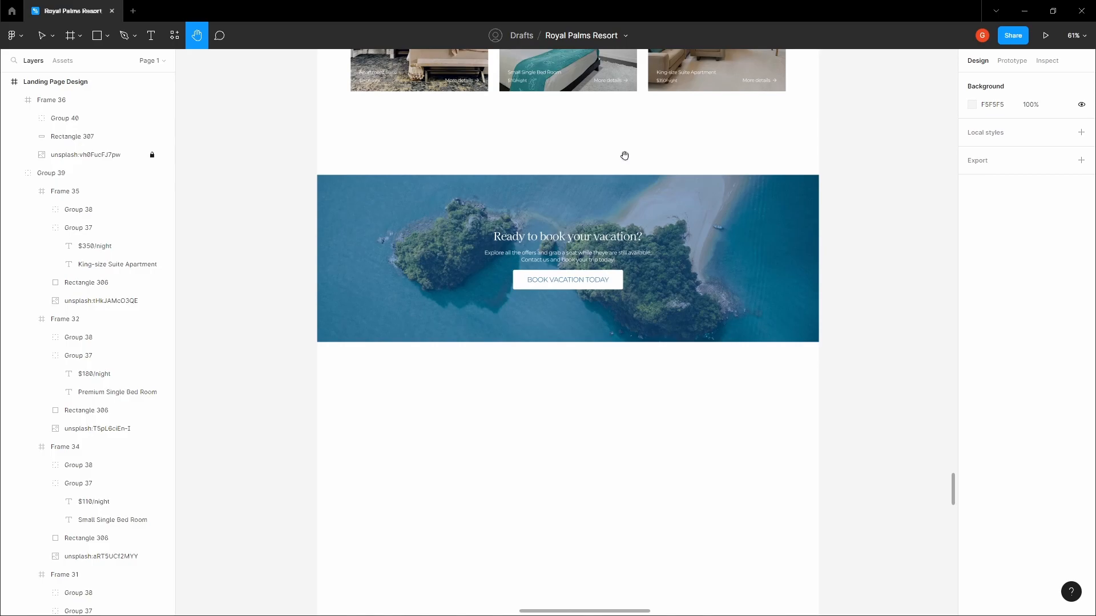
pyautogui.scroll(-3, 625, 156)
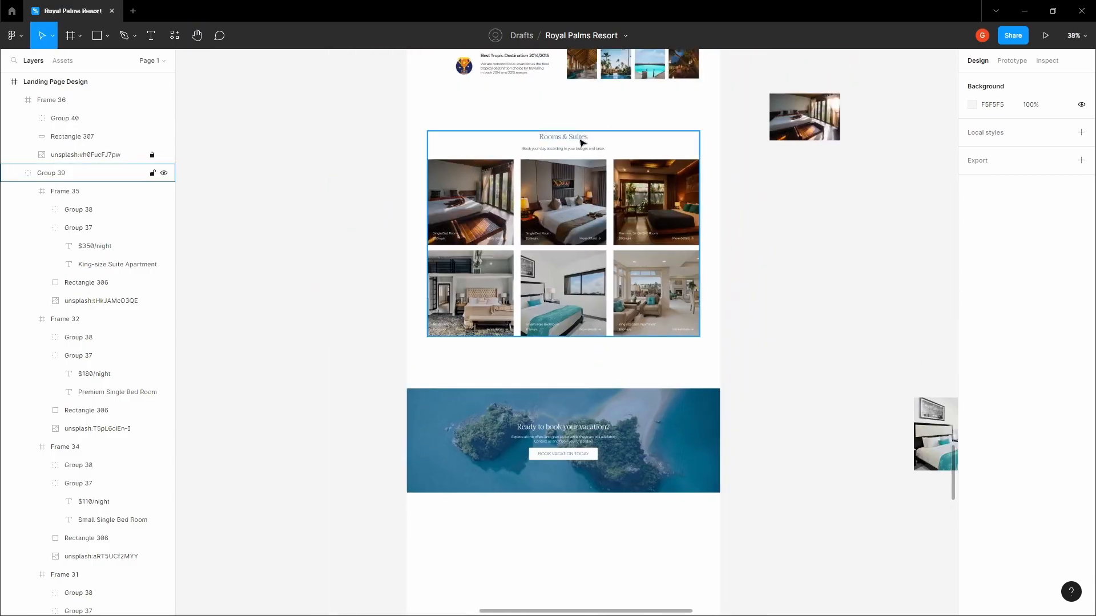
pyautogui.click(581, 143)
pyautogui.moveTo(576, 141); pyautogui.dragTo(318, 140)
pyautogui.click(371, 97)
pyautogui.moveTo(372, 95); pyautogui.dragTo(390, 60)
pyautogui.moveTo(347, 109); pyautogui.dragTo(376, 350)
# Place the heading copy below the booking banner
pyautogui.click(385, 289)
pyautogui.moveTo(384, 289); pyautogui.dragTo(358, 178)
pyautogui.moveTo(337, 233); pyautogui.dragTo(558, 407)
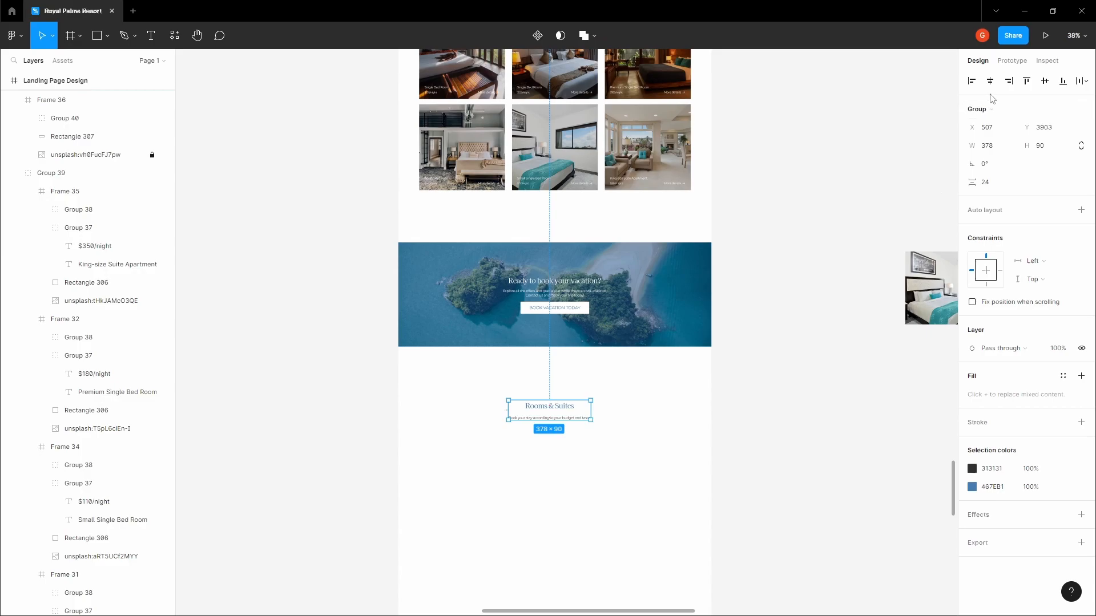
pyautogui.click(788, 166)
# Undo an accidental extra duplicate of the Rooms & Suites heading inside its section
pyautogui.scroll(5, 499, 174)
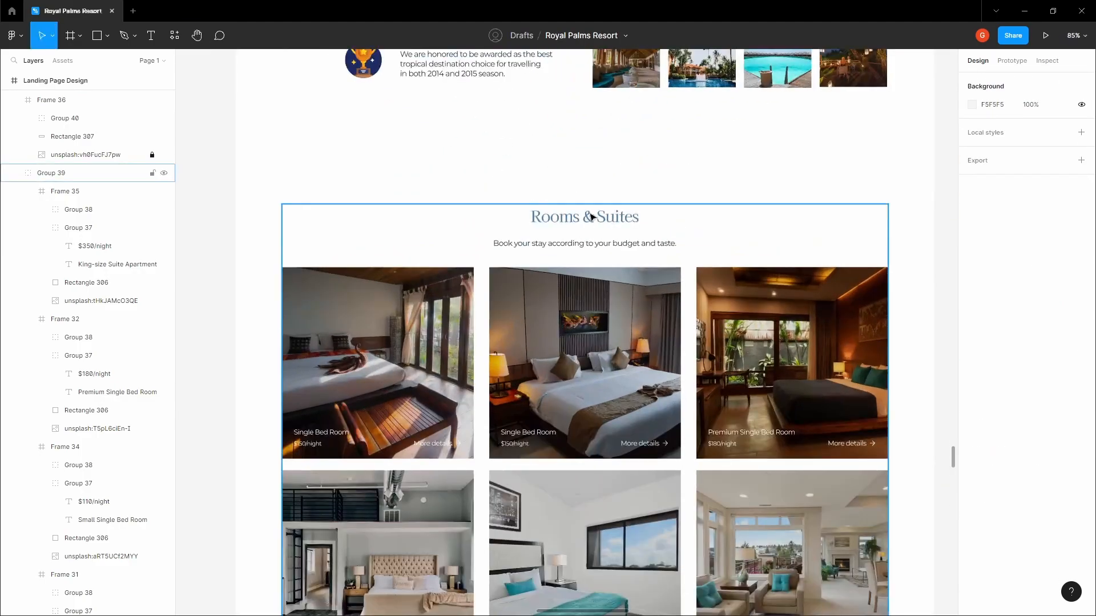
pyautogui.click(591, 219)
pyautogui.scroll(-1, 586, 220)
pyautogui.scroll(-5, 587, 198)
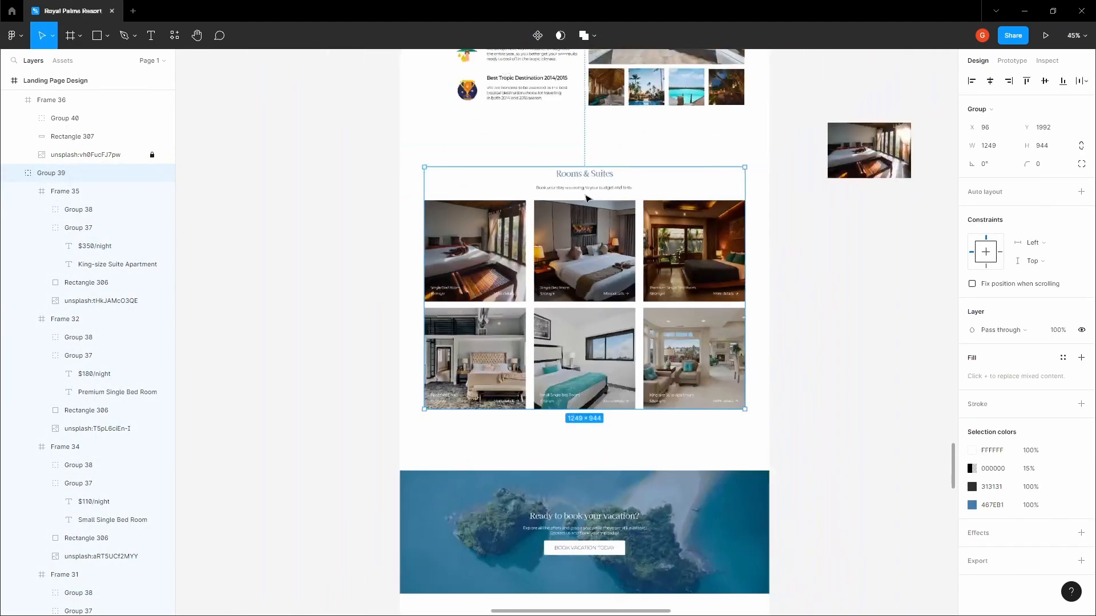
pyautogui.doubleClick(587, 183)
pyautogui.scroll(6, 587, 181)
pyautogui.keyDown('alt'); pyautogui.moveTo(588, 168); pyautogui.dragTo(588, 65); pyautogui.keyUp('alt')
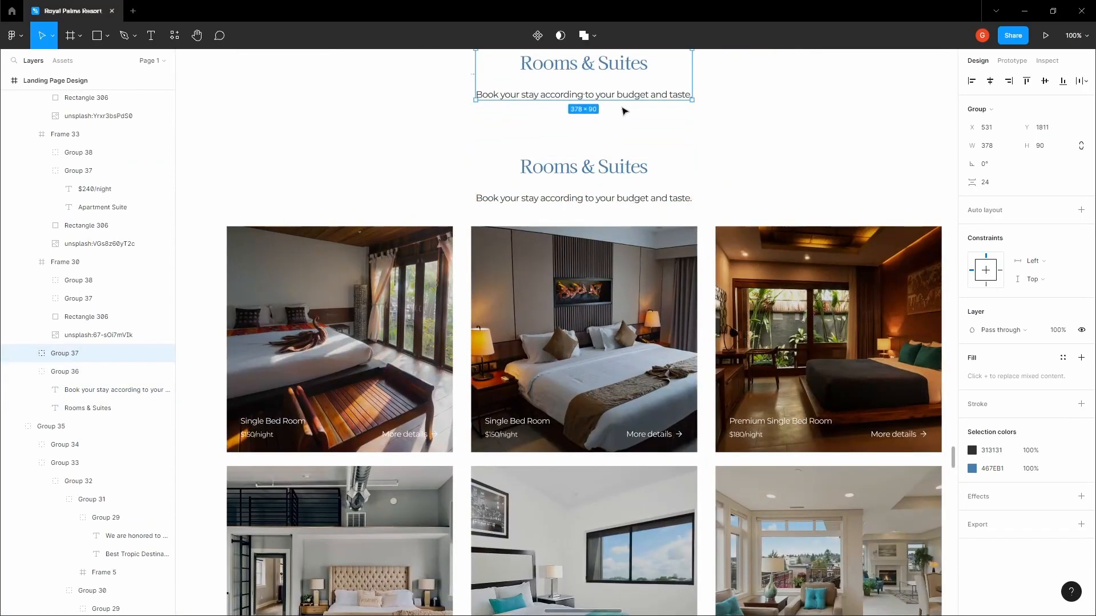
pyautogui.scroll(-5, 623, 106)
pyautogui.click(446, 77)
pyautogui.click(606, 90)
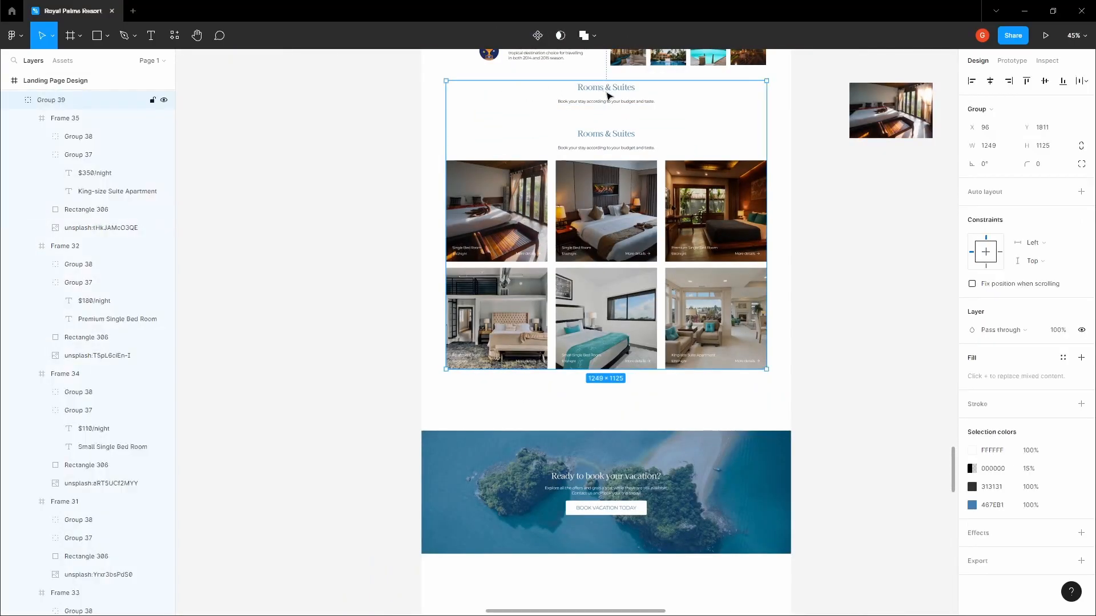
pyautogui.doubleClick(607, 93)
pyautogui.click(529, 96)
pyautogui.hotkey('ctrl', 'z')
pyautogui.hotkey('ctrl', 'z')
pyautogui.hotkey('ctrl', 'z')
pyautogui.hotkey('ctrl', 'z')
pyautogui.hotkey('ctrl', 'z')
pyautogui.hotkey('ctrl', 'z')
pyautogui.press('space')
# Pan across the page to check the heading copy's position below the banner
pyautogui.moveTo(404, 163); pyautogui.dragTo(380, 40)
pyautogui.moveTo(559, 470); pyautogui.dragTo(516, 272)
pyautogui.scroll(1, 526, 310)
pyautogui.click(535, 310)
pyautogui.scroll(-3, 530, 268)
pyautogui.scroll(2, 415, 101)
pyautogui.scroll(2, 414, 100)
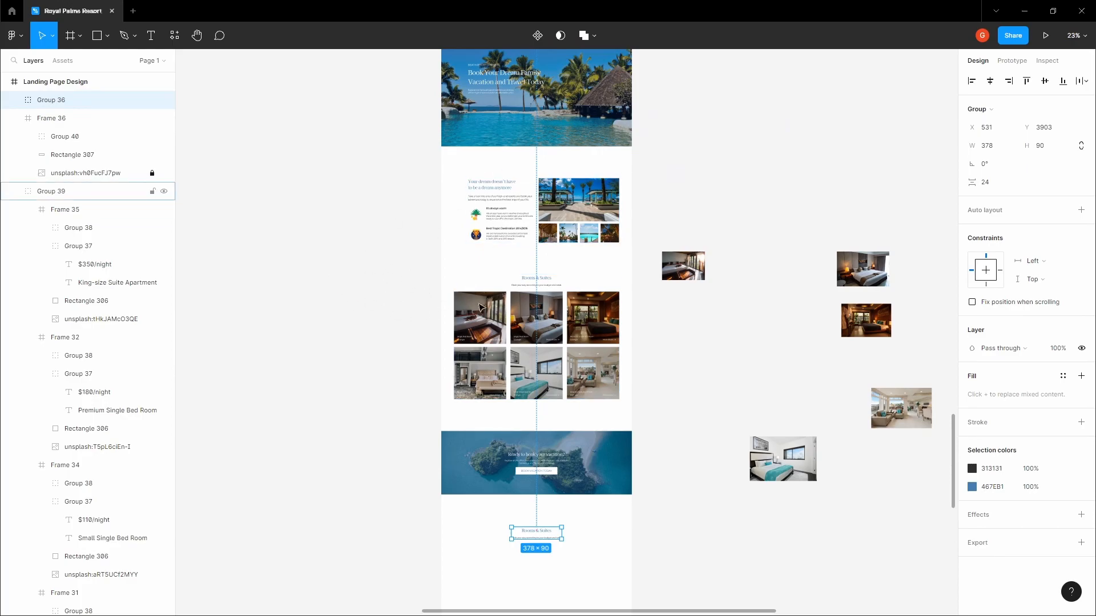
pyautogui.scroll(-4, 516, 303)
pyautogui.click(436, 250)
pyautogui.press('space')
pyautogui.moveTo(533, 271); pyautogui.dragTo(479, 259)
pyautogui.scroll(3, 480, 259)
# Retype the heading text below the banner as 'News & Articles'
pyautogui.click(492, 282)
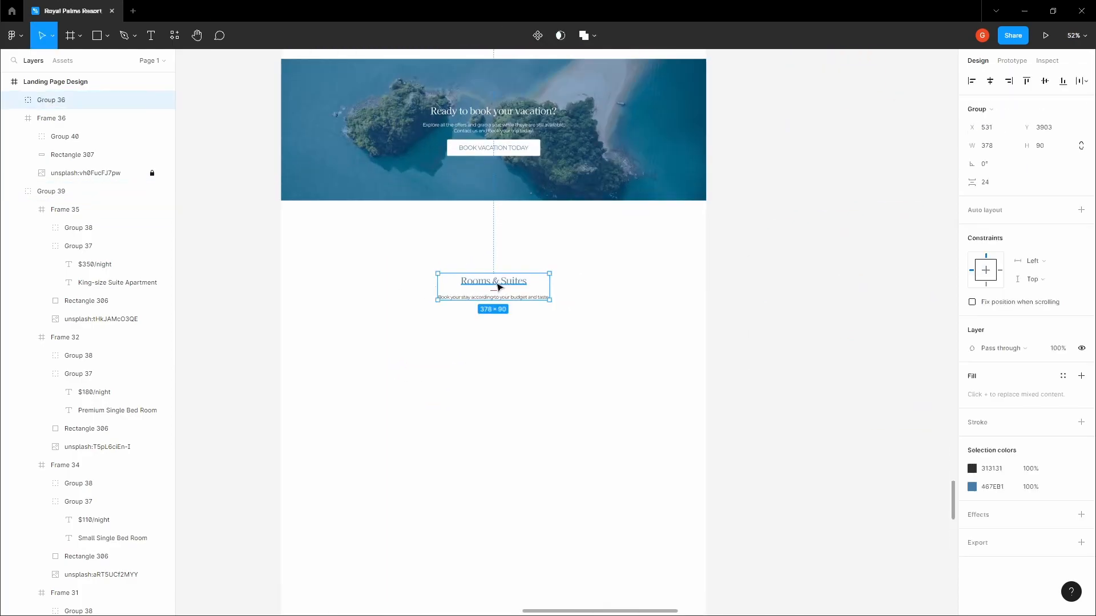
pyautogui.scroll(4, 492, 283)
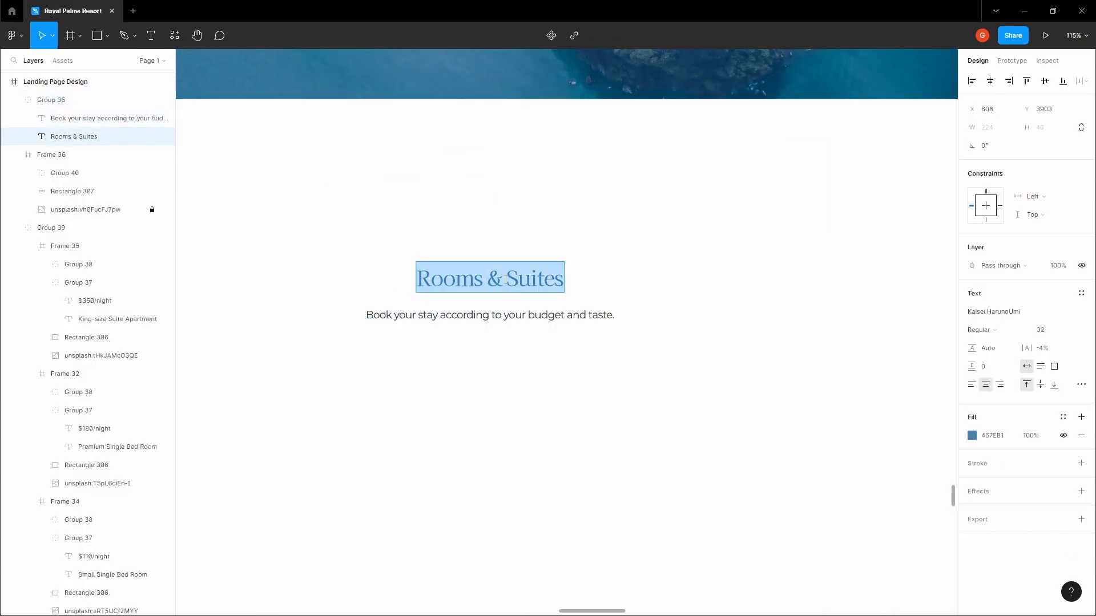
pyautogui.write('News')
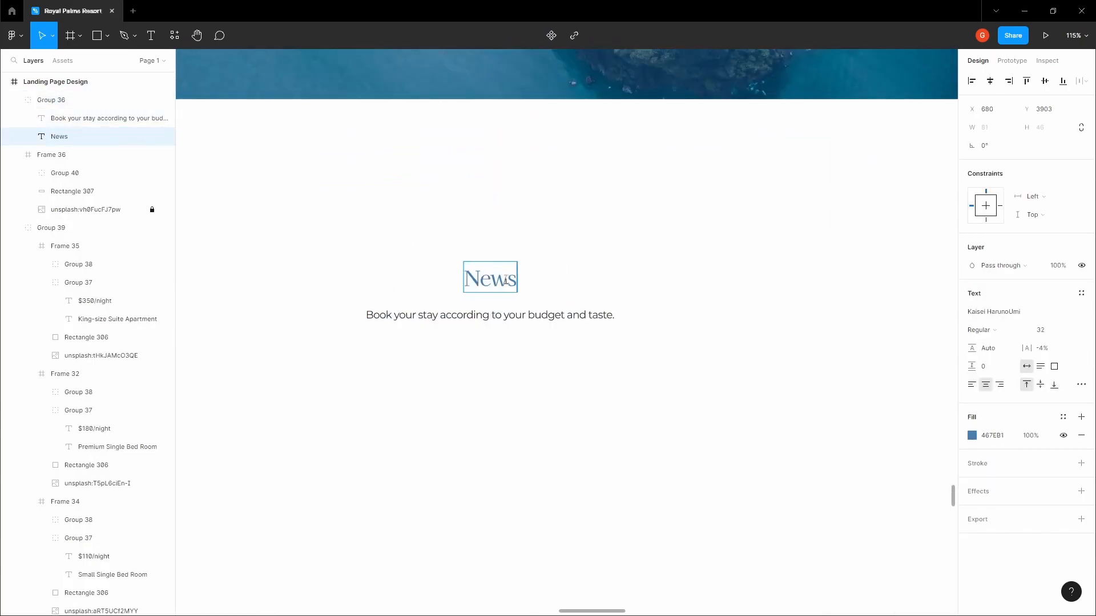
pyautogui.hotkey('ctrl', 'z')
pyautogui.write('Ne')
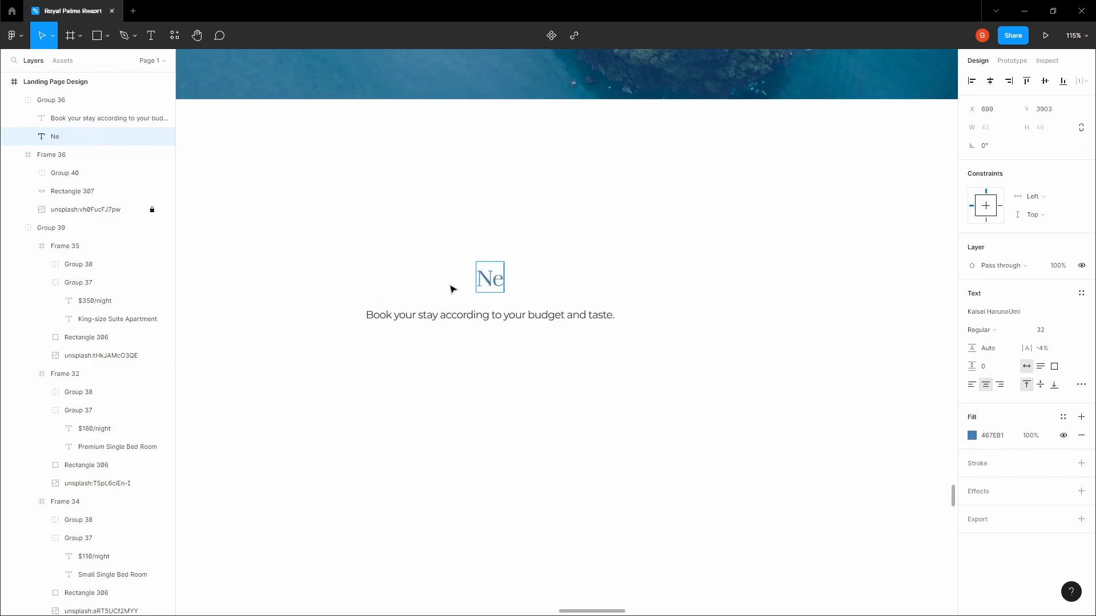
pyautogui.write('ws&')
pyautogui.press('BackSpace')
pyautogui.press('BackSpace')
pyautogui.write('& Articles')
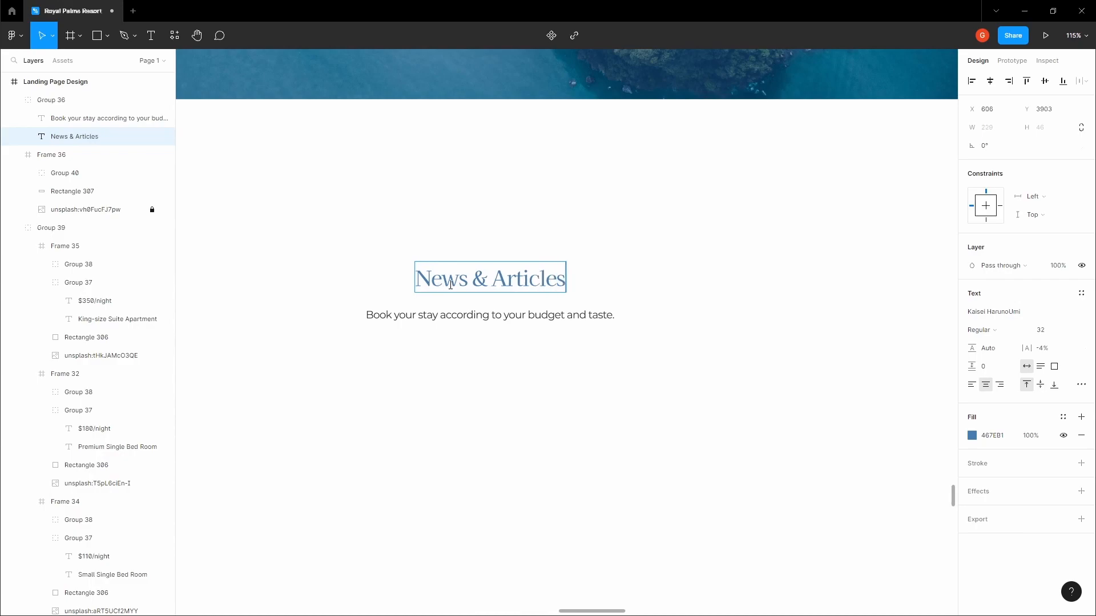
pyautogui.press('Escape')
pyautogui.press('Escape')
# Ungroup the heading from its body text and move the body text further down
pyautogui.rightClick(473, 328)
pyautogui.click(534, 422)
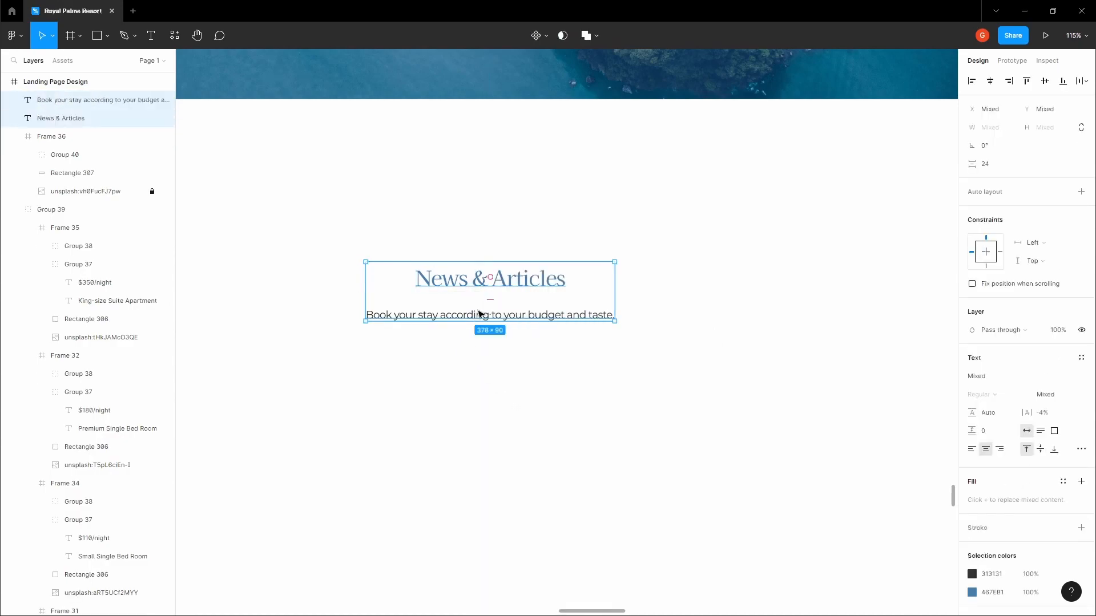
pyautogui.click(479, 314)
pyautogui.click(486, 291)
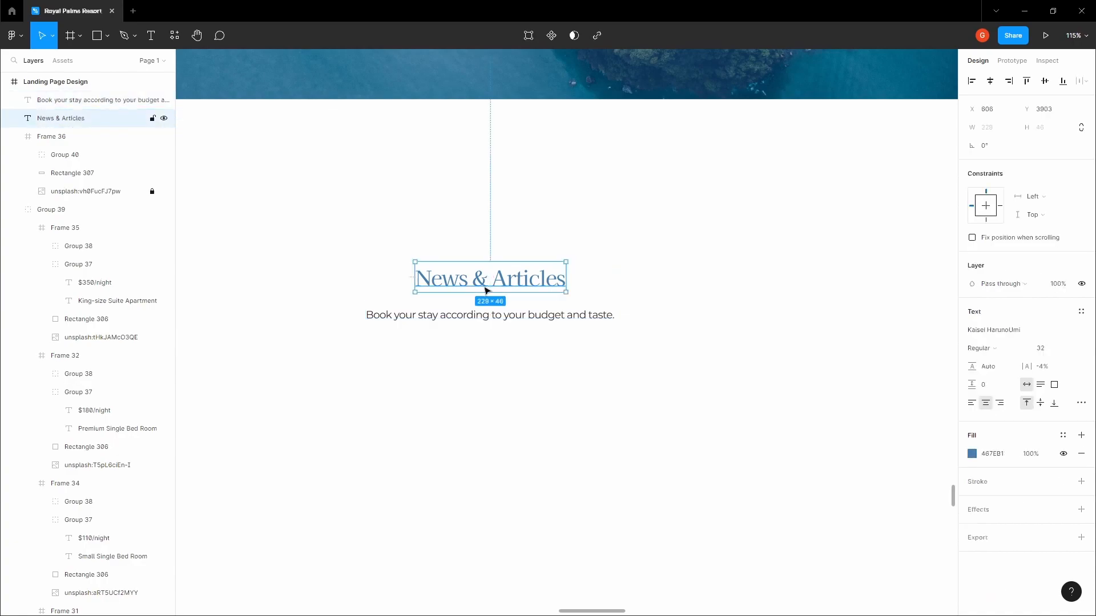
pyautogui.moveTo(489, 314); pyautogui.dragTo(489, 484)
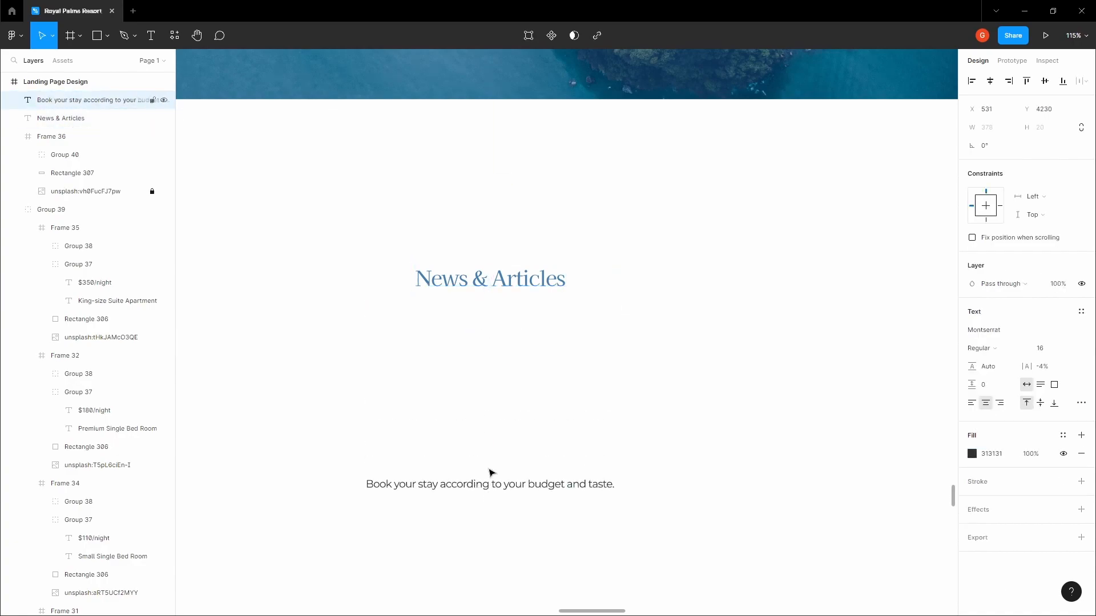
# Duplicate the heading below as 'Recent posts' and colour it black
pyautogui.click(482, 291)
pyautogui.moveTo(483, 291); pyautogui.dragTo(483, 349)
pyautogui.doubleClick(492, 336)
pyautogui.write('Recent posts')
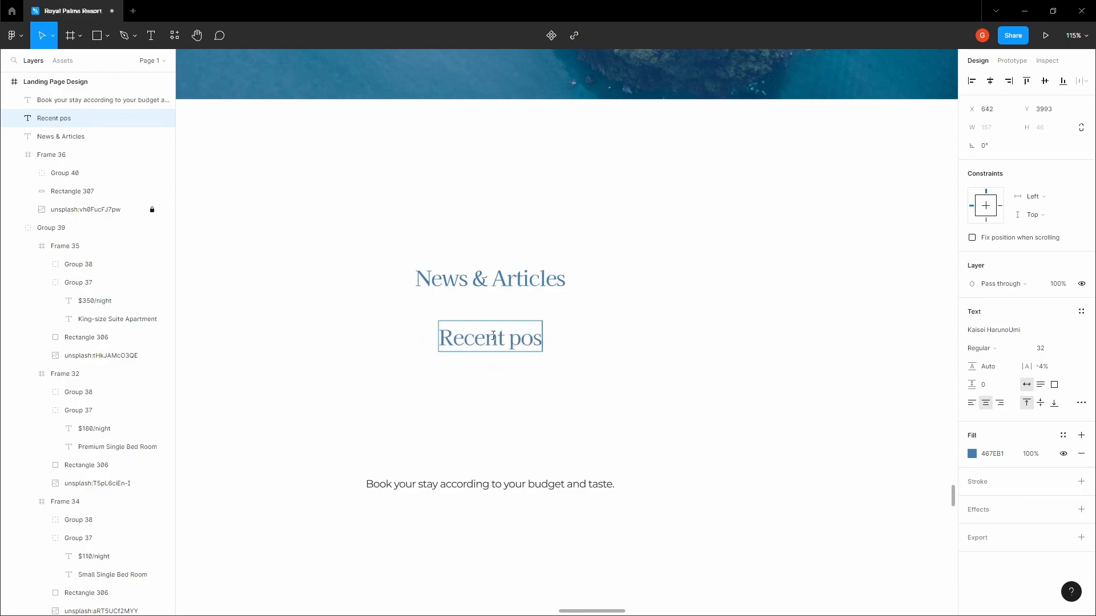
pyautogui.press('Escape')
pyautogui.click(972, 454)
pyautogui.moveTo(892, 445); pyautogui.dragTo(778, 477)
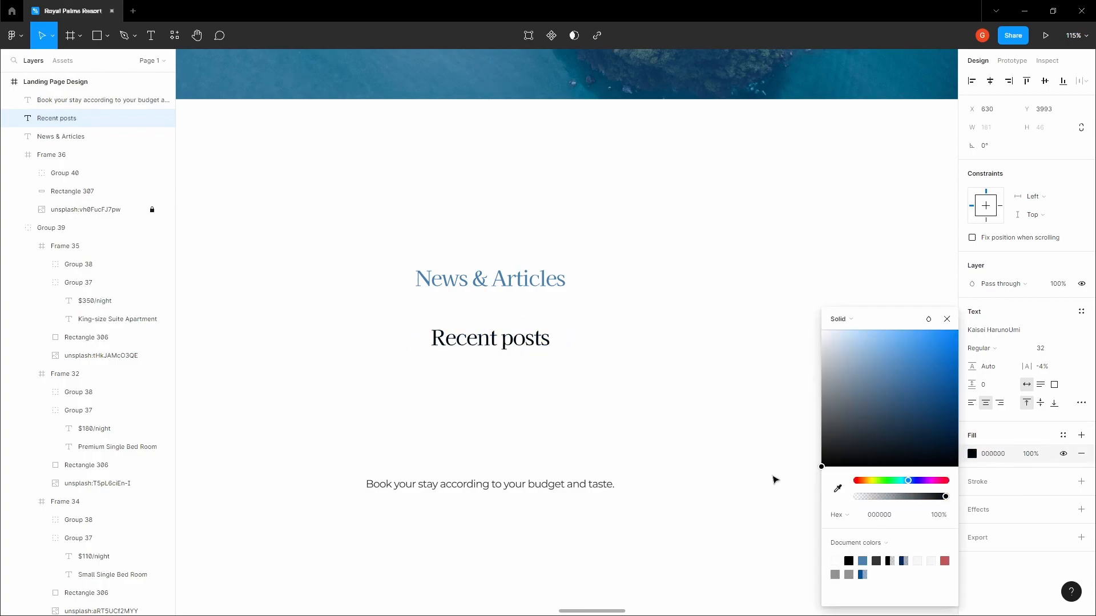
pyautogui.click(585, 318)
pyautogui.click(521, 349)
# Set the News & Articles label to font size 16 and move it toward Recent posts
pyautogui.click(508, 272)
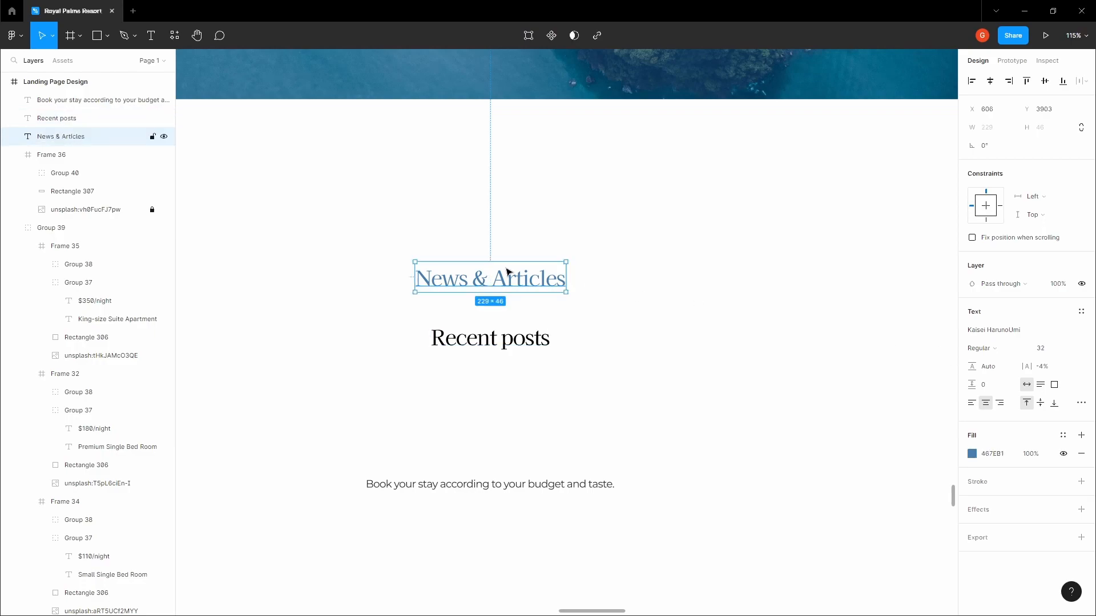
pyautogui.click(1073, 348)
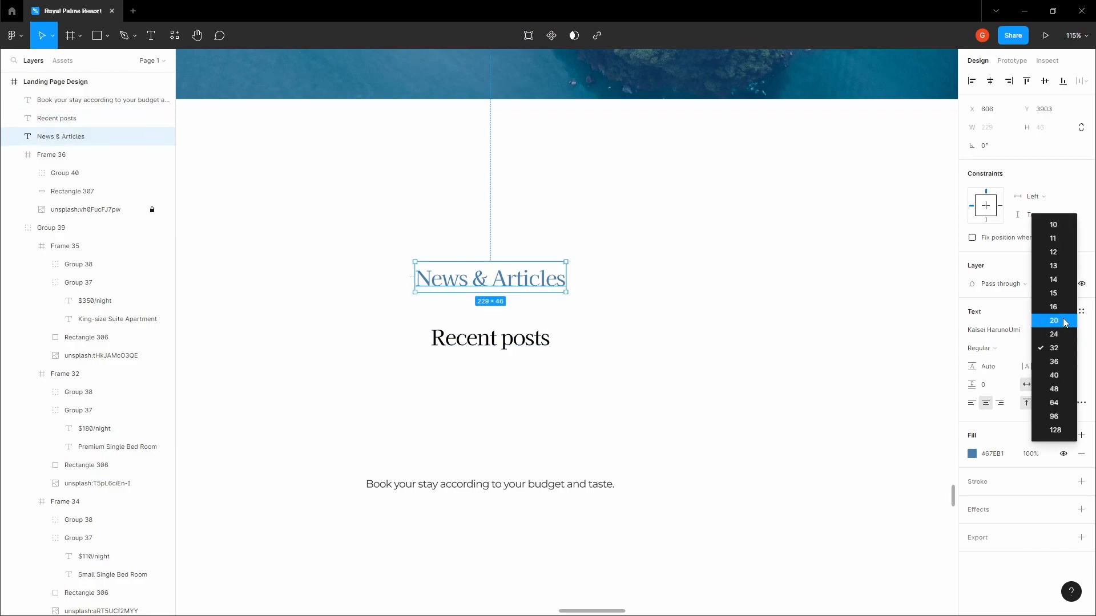
pyautogui.click(1065, 321)
pyautogui.moveTo(505, 281); pyautogui.dragTo(499, 299)
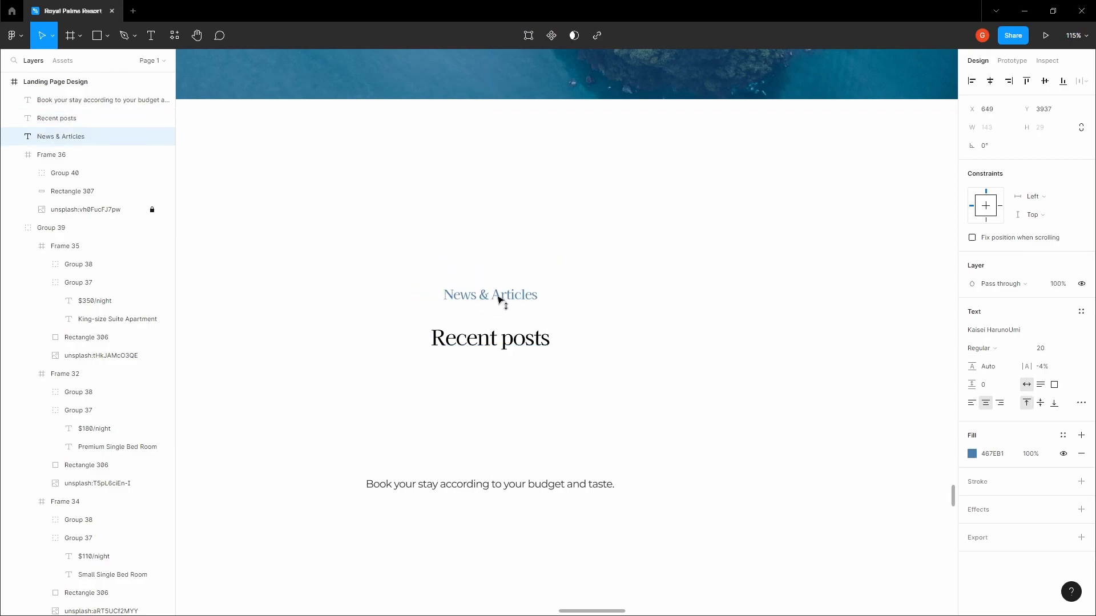
pyautogui.click(1070, 349)
pyautogui.click(1053, 332)
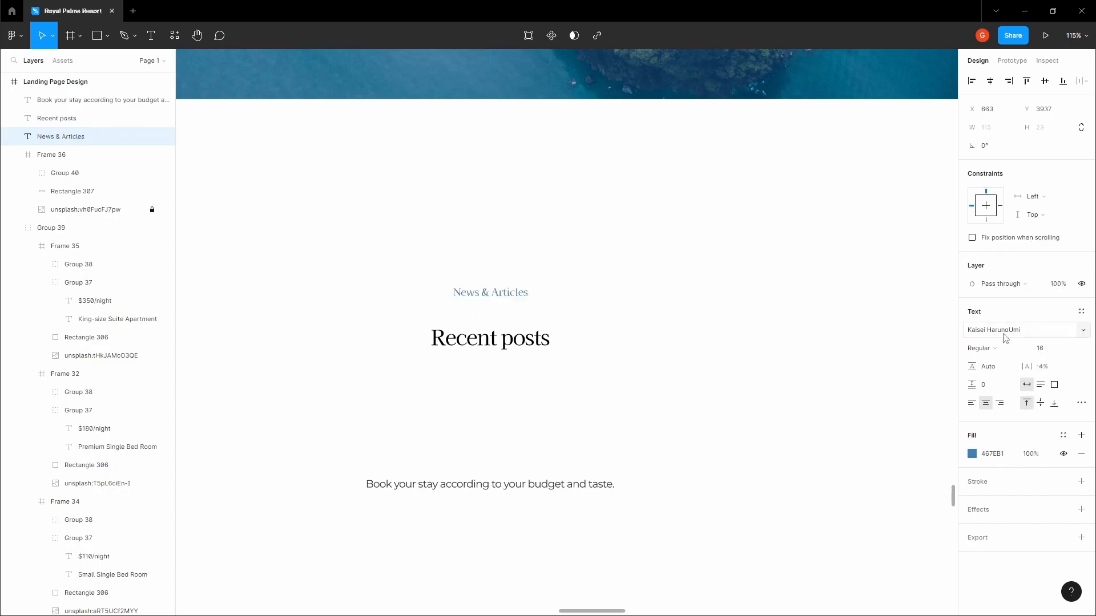
pyautogui.click(591, 317)
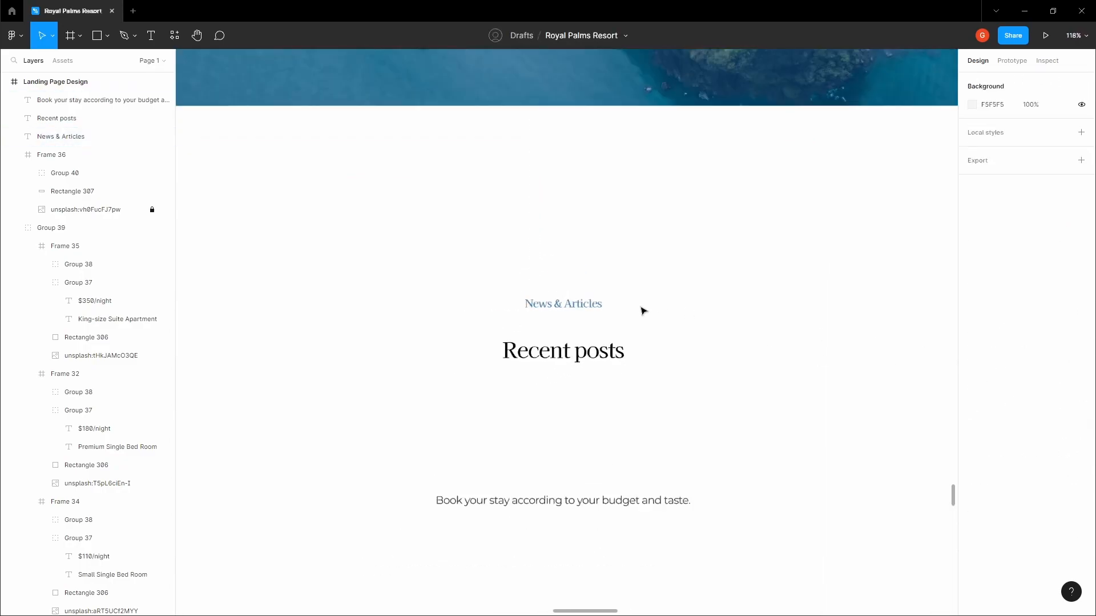
# Make the News & Articles label bold
pyautogui.scroll(-3, 644, 311)
pyautogui.click(599, 310)
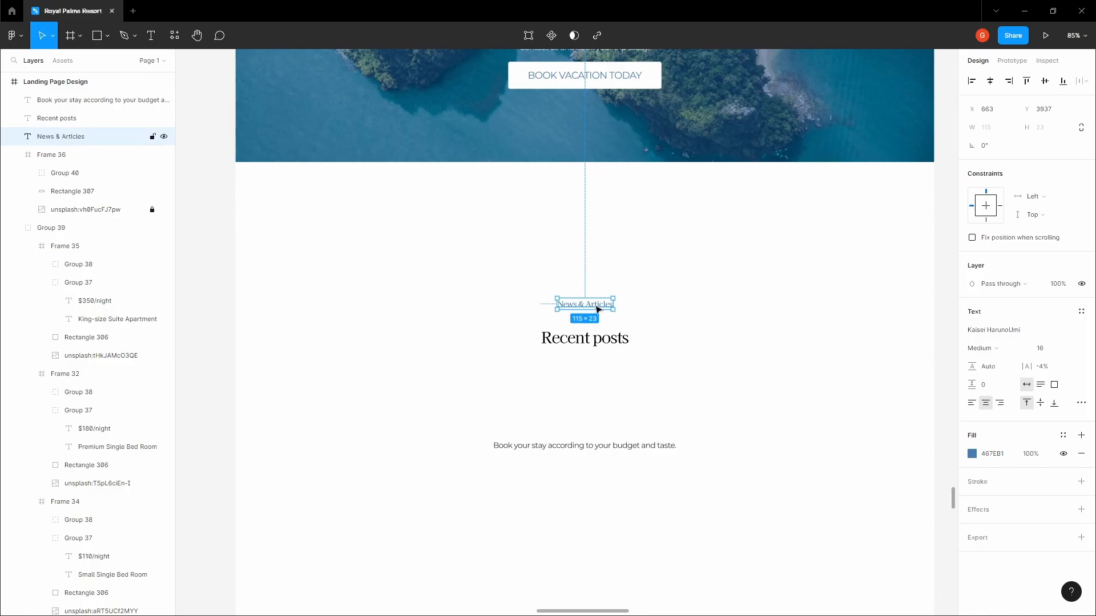
pyautogui.click(987, 352)
pyautogui.click(992, 363)
pyautogui.click(735, 308)
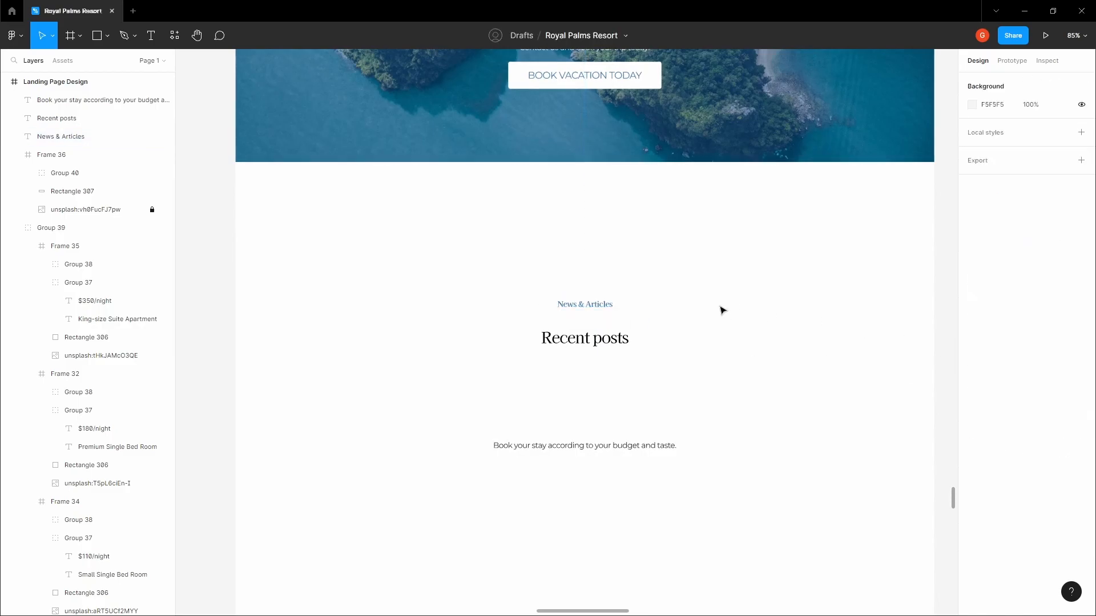
pyautogui.scroll(1, 734, 309)
# Nudge Recent posts up closer to the News & Articles label
pyautogui.click(591, 347)
pyautogui.scroll(1, 591, 358)
pyautogui.scroll(3, 590, 360)
pyautogui.click(619, 399)
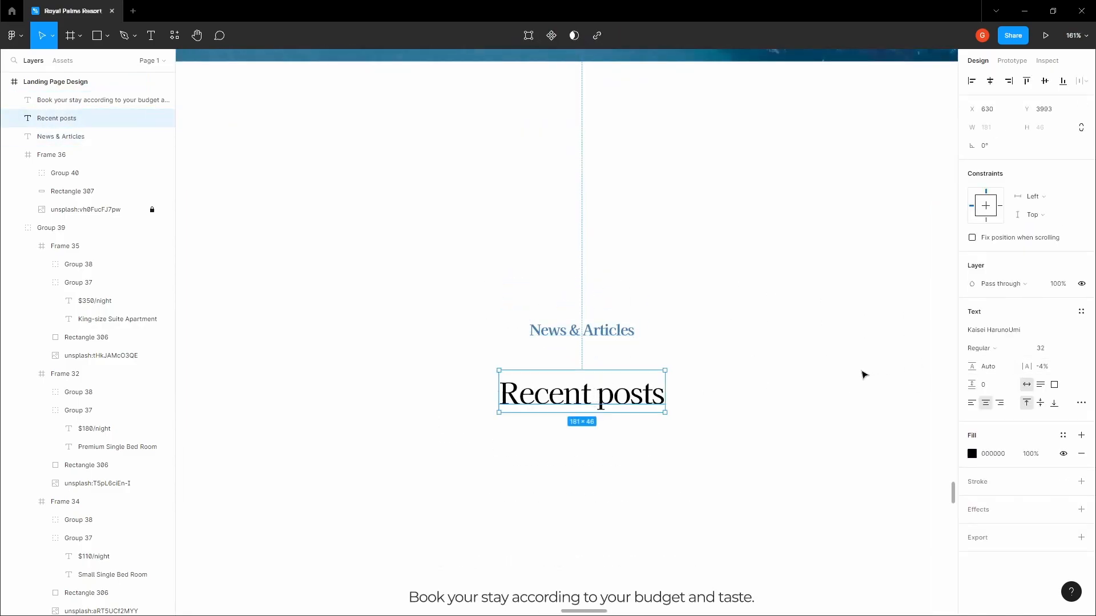
pyautogui.press('alt')
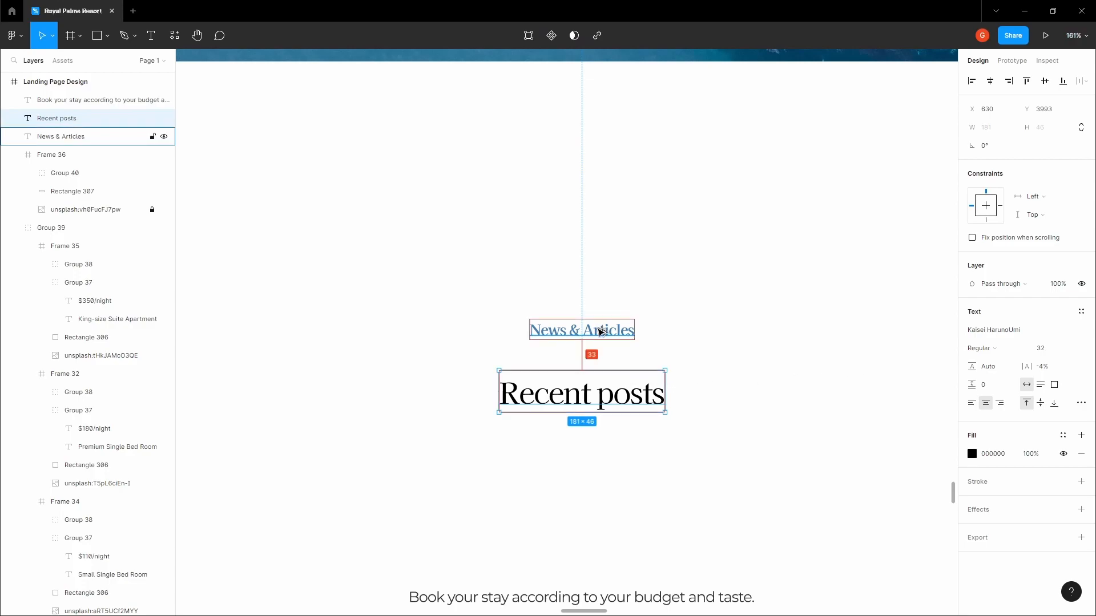
pyautogui.press('Up')
pyautogui.press('Up')
pyautogui.press('Up')
pyautogui.press('Up')
pyautogui.press('Up')
pyautogui.press('Up')
pyautogui.press('Up')
pyautogui.press('Up')
pyautogui.press('Up')
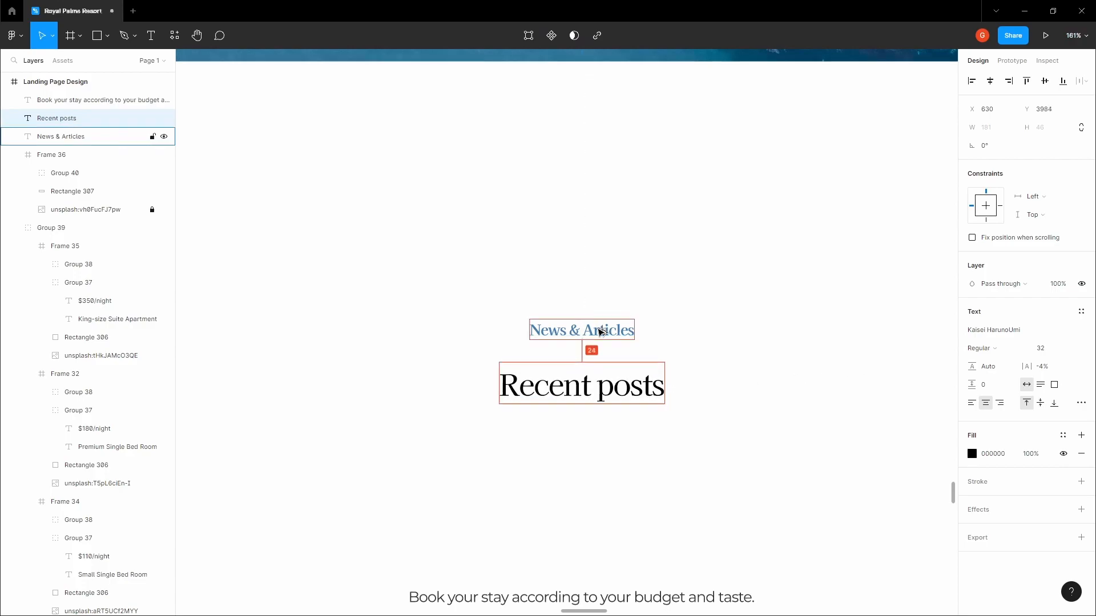
# Change the News & Articles label font to Montserrat Medium
pyautogui.click(600, 333)
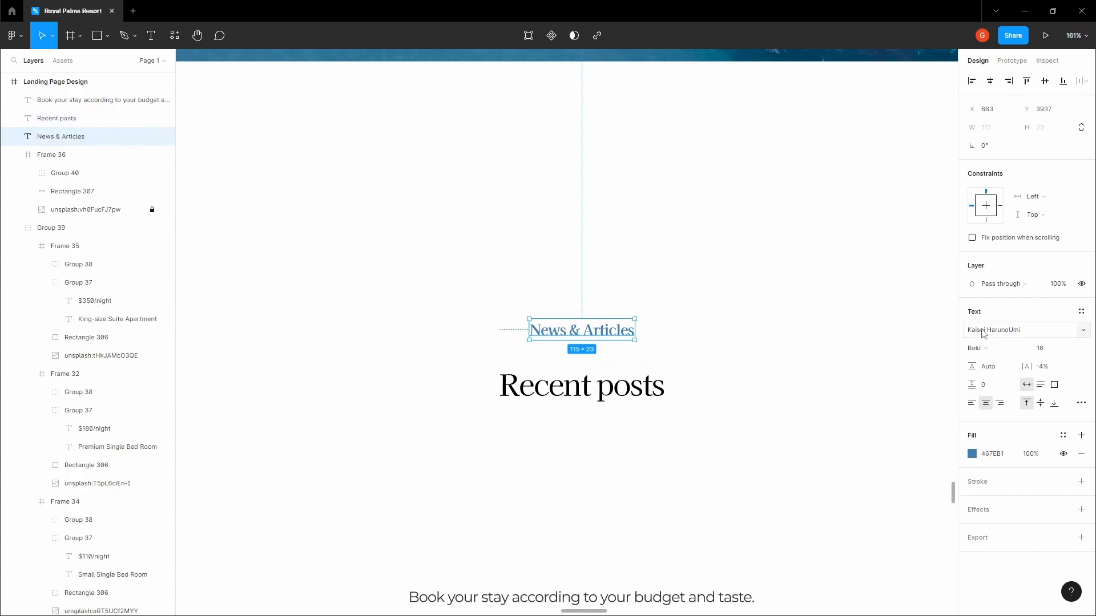
pyautogui.click(997, 335)
pyautogui.write('Montserra')
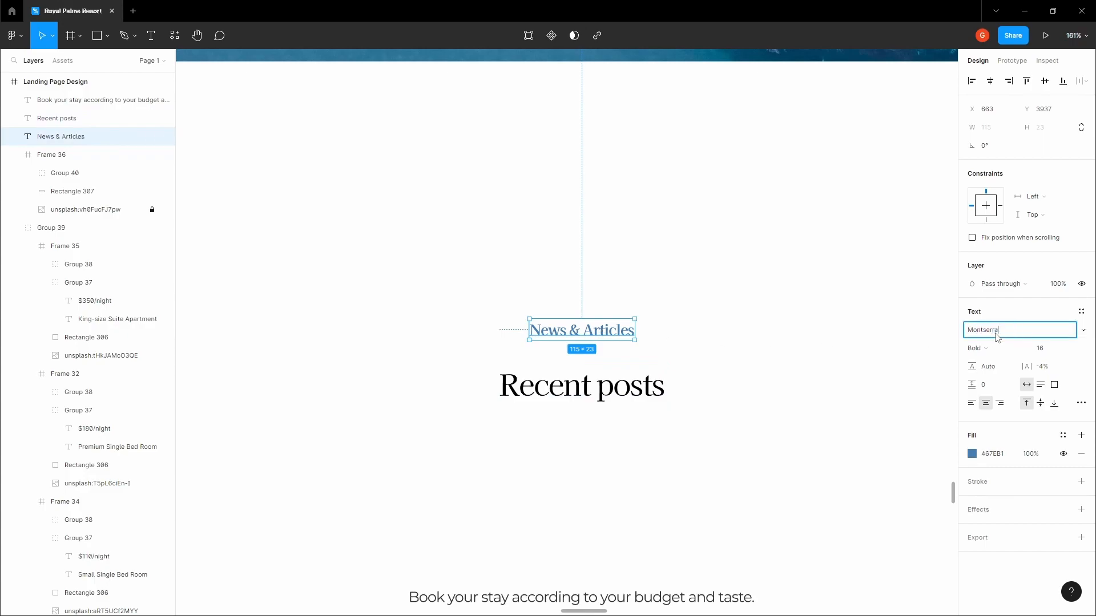
pyautogui.write('t')
pyautogui.press('Return')
pyautogui.click(996, 348)
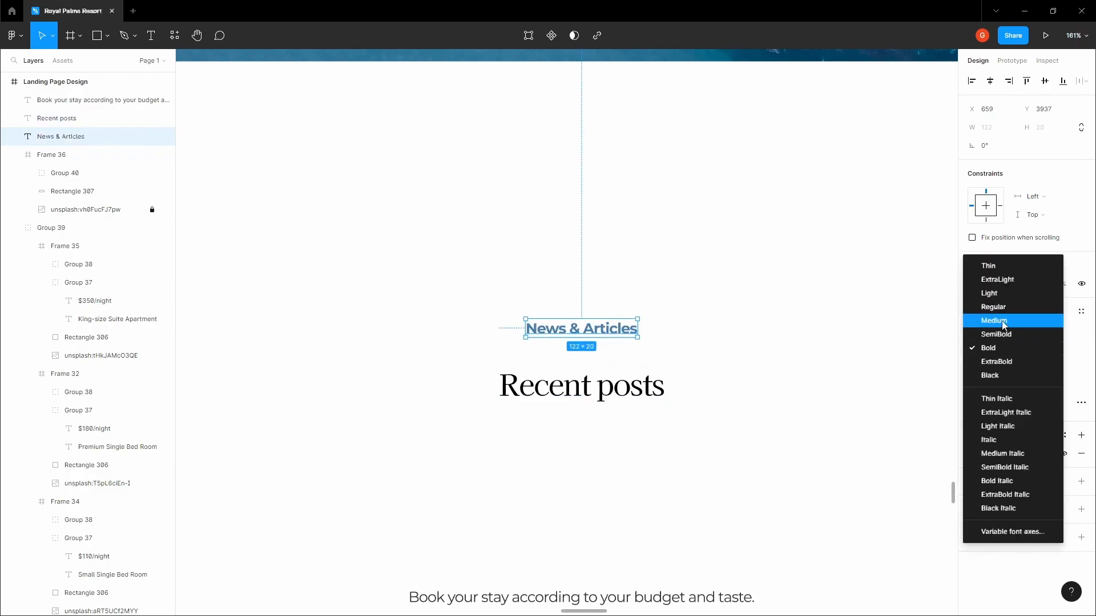
pyautogui.click(1004, 325)
pyautogui.click(663, 316)
# Group the News & Articles label and Recent posts heading together
pyautogui.click(582, 328)
pyautogui.press('alt')
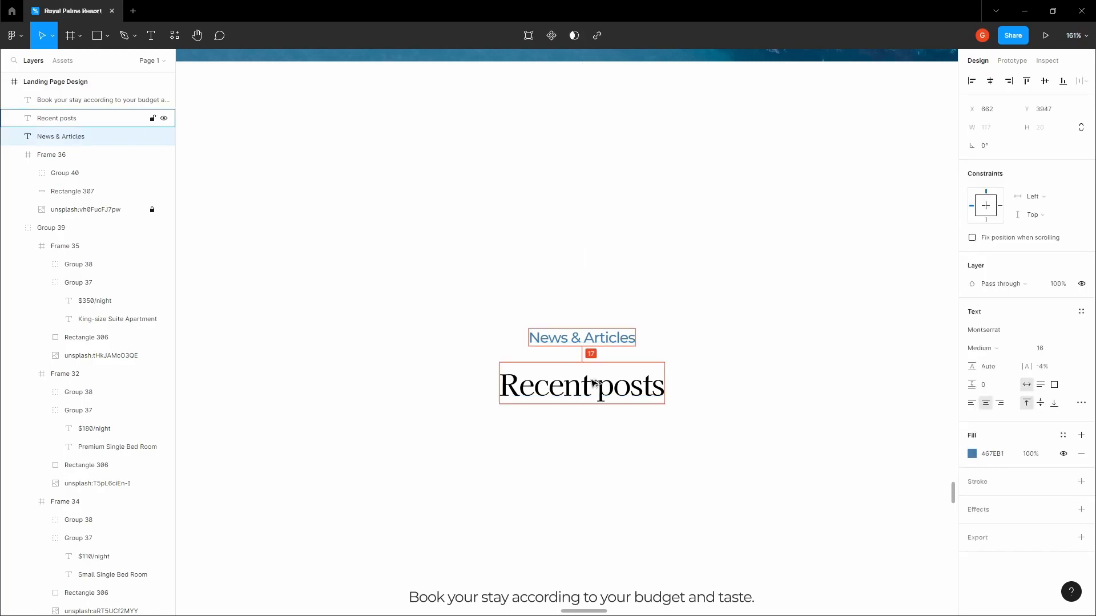
pyautogui.click(593, 384)
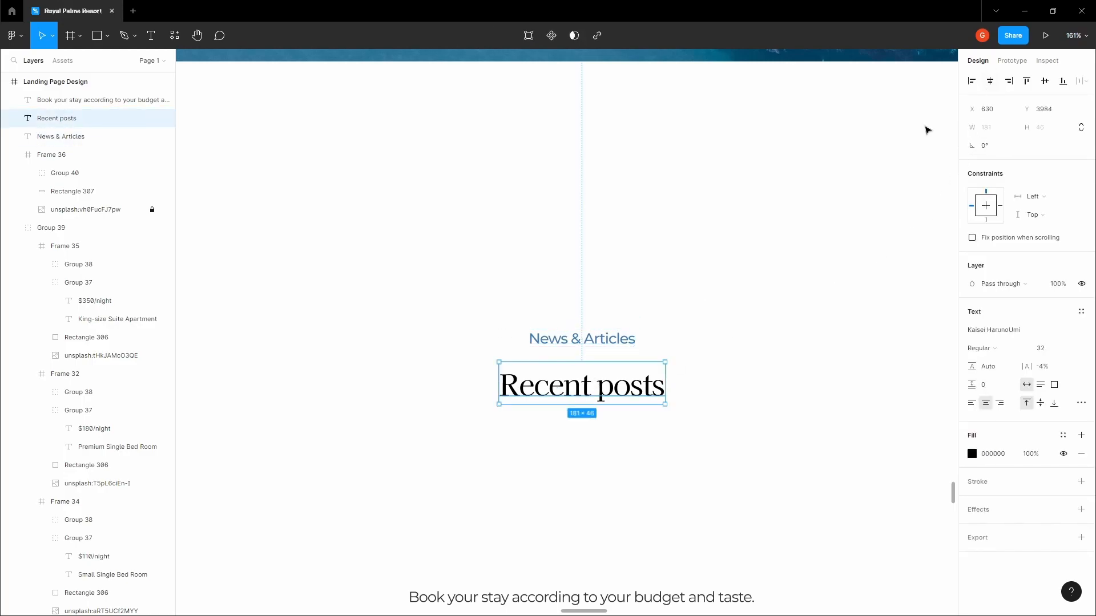
pyautogui.click(621, 342)
pyautogui.keyDown('shift'); pyautogui.click(555, 375); pyautogui.keyUp('shift')
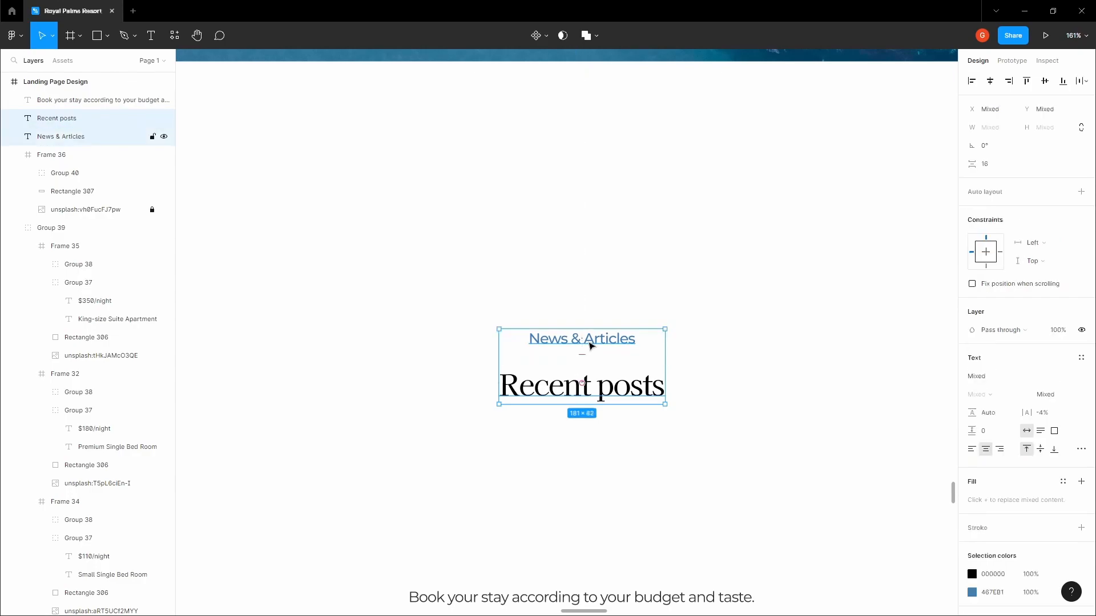
pyautogui.hotkey('ctrl', 'g')
# Select the 'Book your stay' tagline below the banner
pyautogui.click(661, 292)
pyautogui.scroll(-5, 661, 292)
pyautogui.click(634, 425)
# Delete the 'Book your stay' tagline and nudge the heading group upward
pyautogui.press('Delete')
pyautogui.click(620, 329)
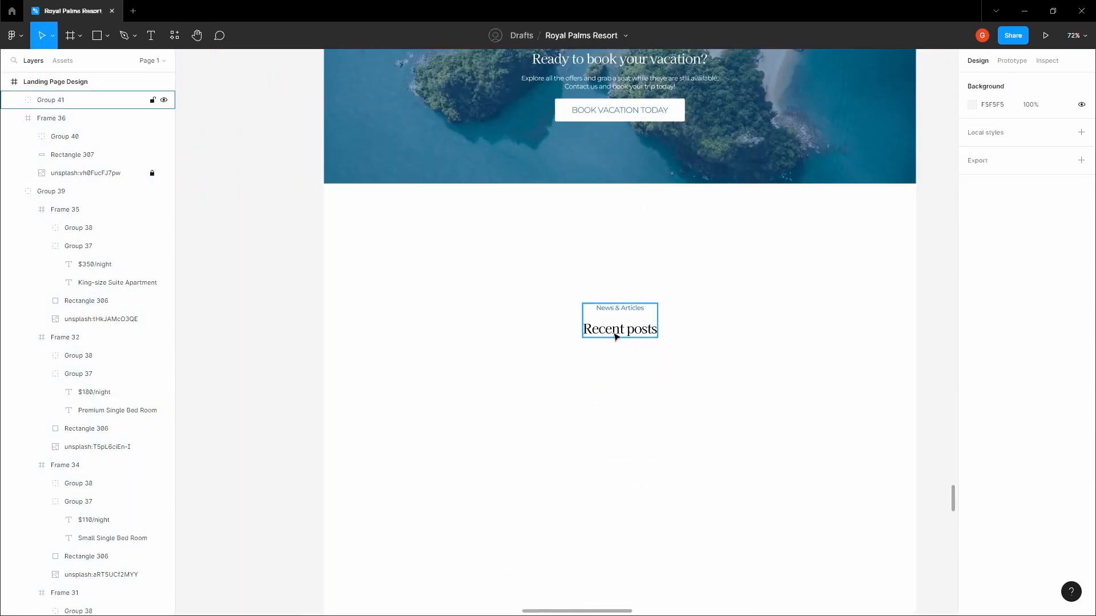
pyautogui.hotkey('shift', 'Up')
pyautogui.hotkey('shift', 'Up')
pyautogui.hotkey('shift', 'Up')
pyautogui.hotkey('shift', 'Up')
pyautogui.hotkey('shift', 'Up')
pyautogui.press('Up')
pyautogui.press('Up')
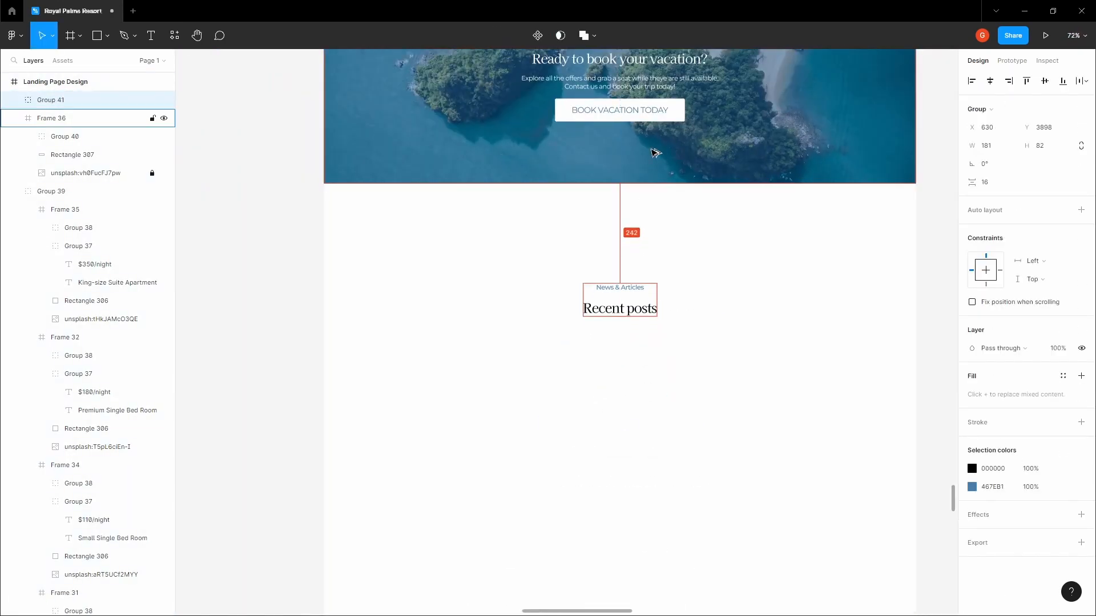
# Show the 12-column layout grid on the Landing Page Design frame
pyautogui.click(448, 244)
pyautogui.scroll(-5, 447, 243)
pyautogui.press('space')
pyautogui.moveTo(448, 244); pyautogui.dragTo(442, 418)
pyautogui.moveTo(479, 138); pyautogui.dragTo(485, 253)
pyautogui.moveTo(499, 433); pyautogui.dragTo(548, 175)
pyautogui.scroll(3, 545, 282)
pyautogui.moveTo(560, 294); pyautogui.dragTo(492, 314)
pyautogui.press('v')
pyautogui.click(534, 235)
pyautogui.press('space')
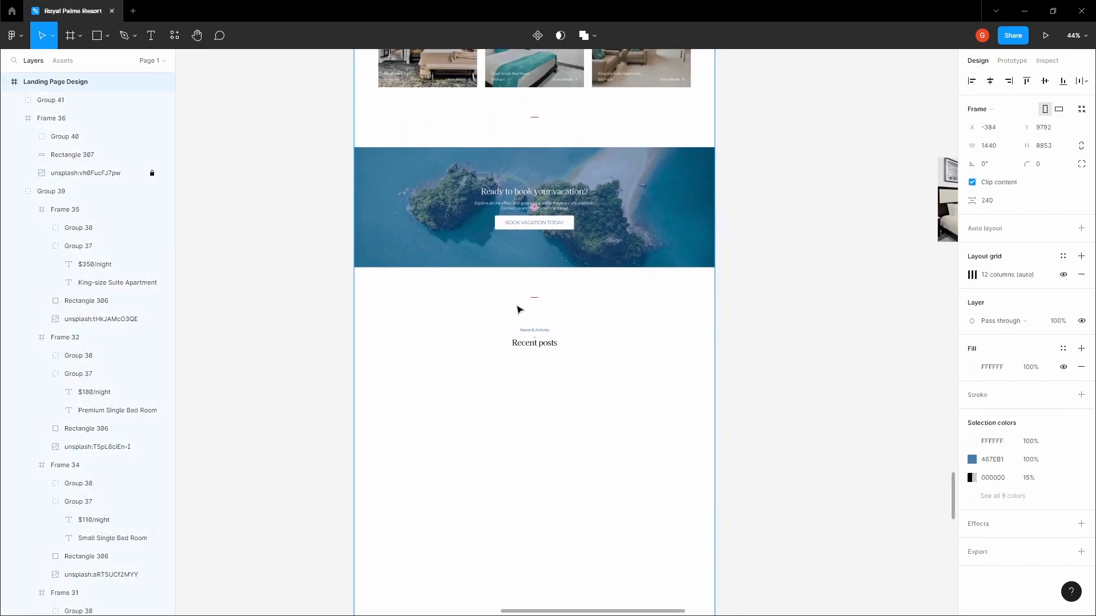
pyautogui.click(1063, 277)
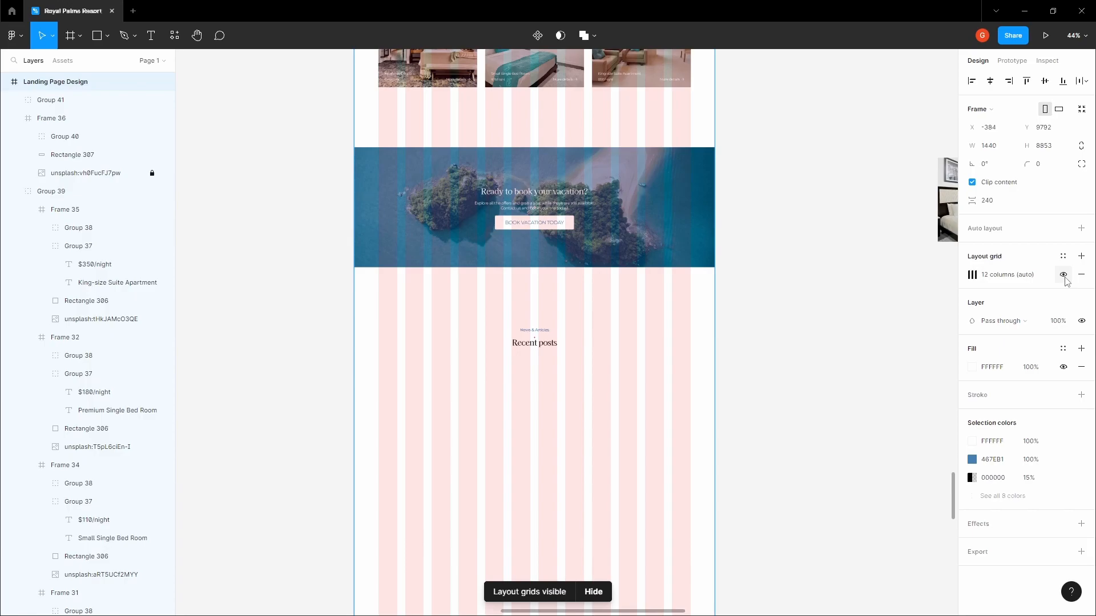
# Add a second layout grid, hide the 12-column grid, and make the new grid Columns
pyautogui.click(1081, 256)
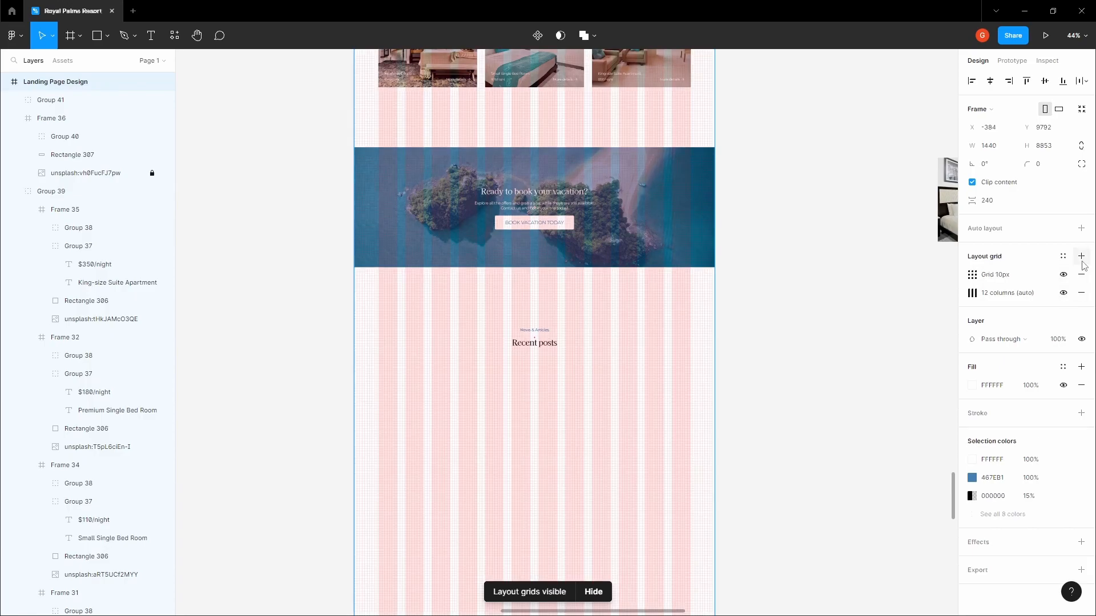
pyautogui.click(1063, 293)
pyautogui.click(972, 276)
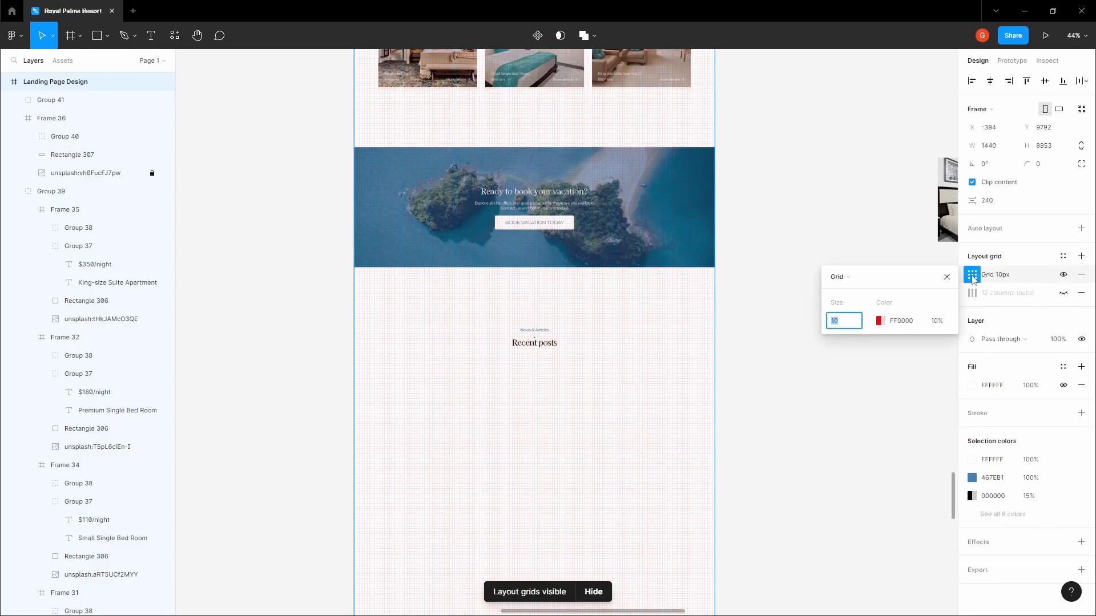
pyautogui.click(844, 282)
pyautogui.click(851, 295)
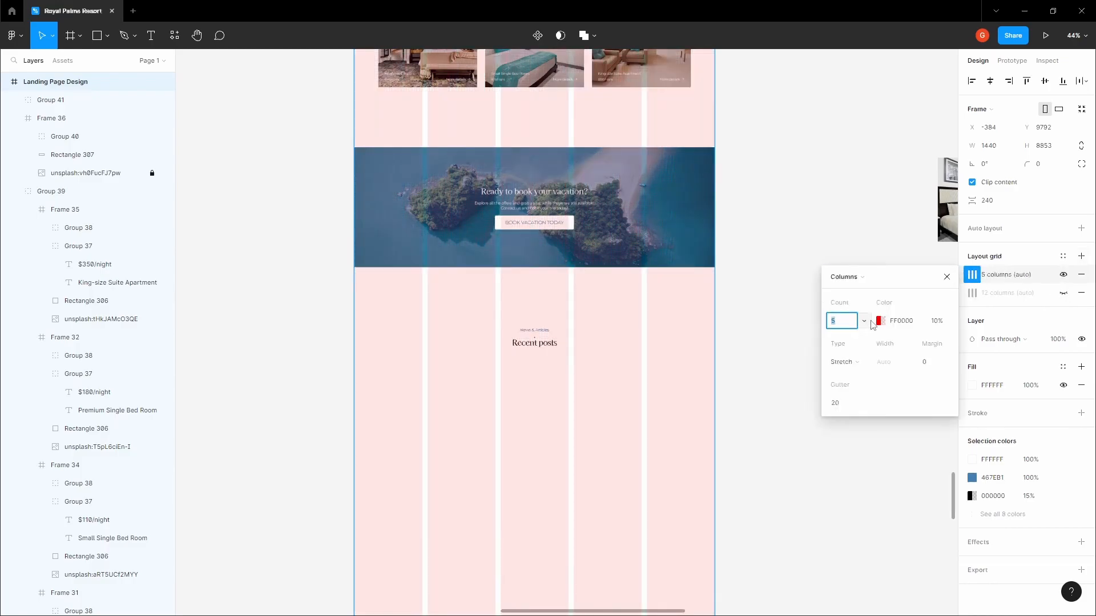
# Give the new column grid a 120 margin, 32 gutter and a count of 3
pyautogui.click(936, 362)
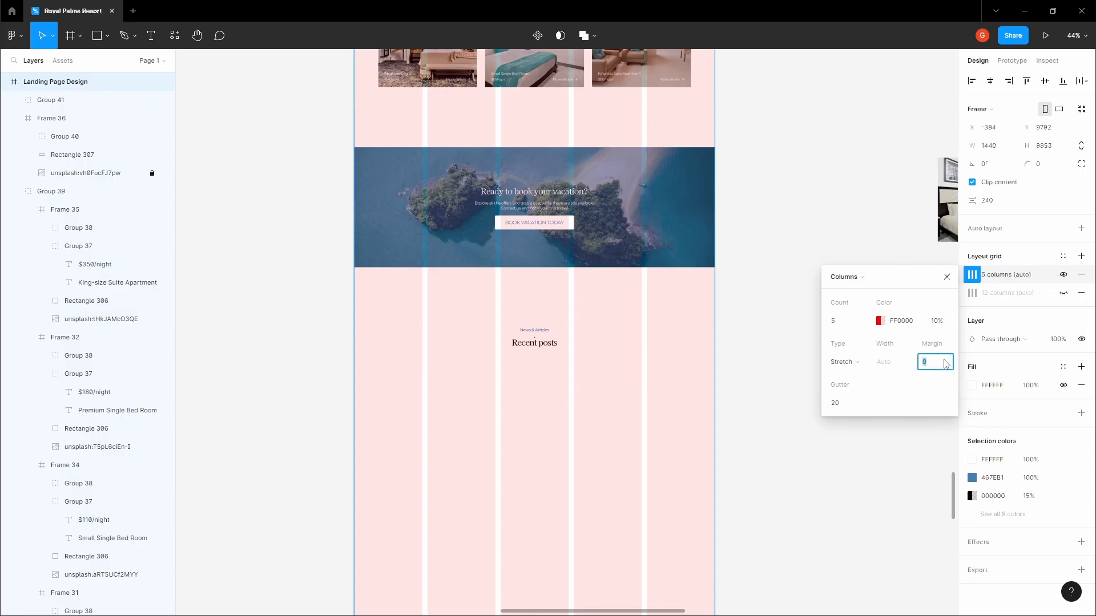
pyautogui.write('120')
pyautogui.press('Tab')
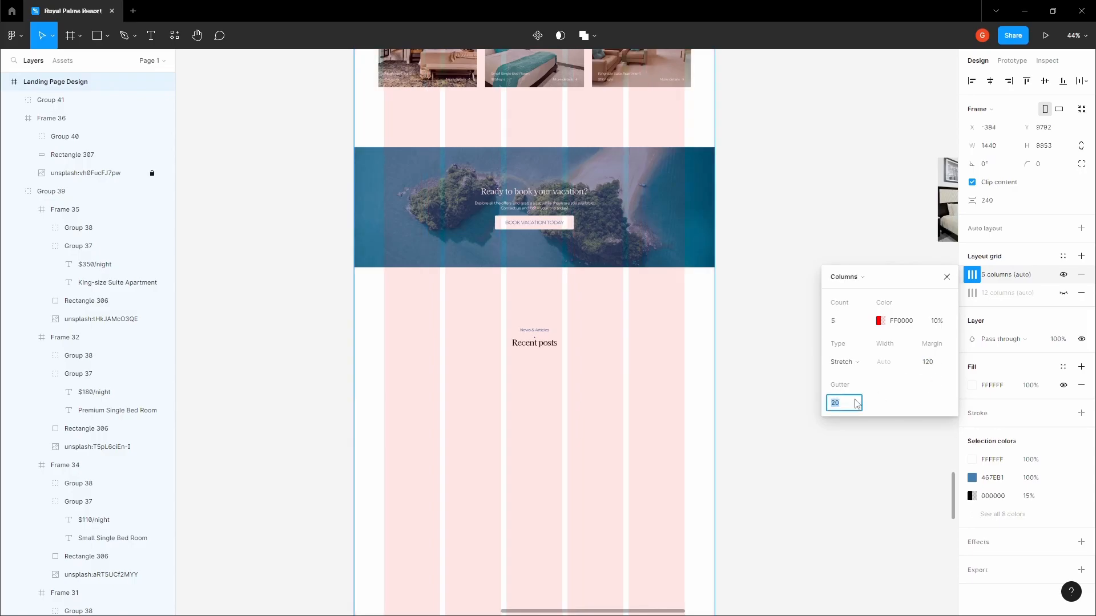
pyautogui.write('32')
pyautogui.press('Tab')
pyautogui.press('Tab')
pyautogui.write('3')
pyautogui.press('Tab')
# Check the Recent posts group, then reselect the Landing Page Design frame
pyautogui.scroll(-3, 745, 359)
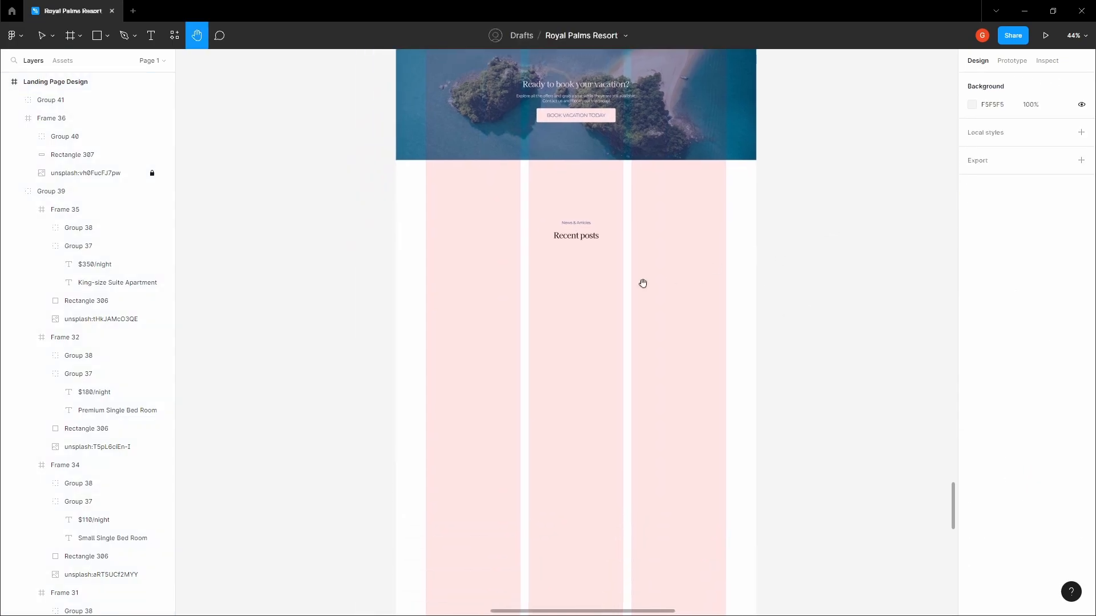
pyautogui.click(587, 231)
pyautogui.click(520, 293)
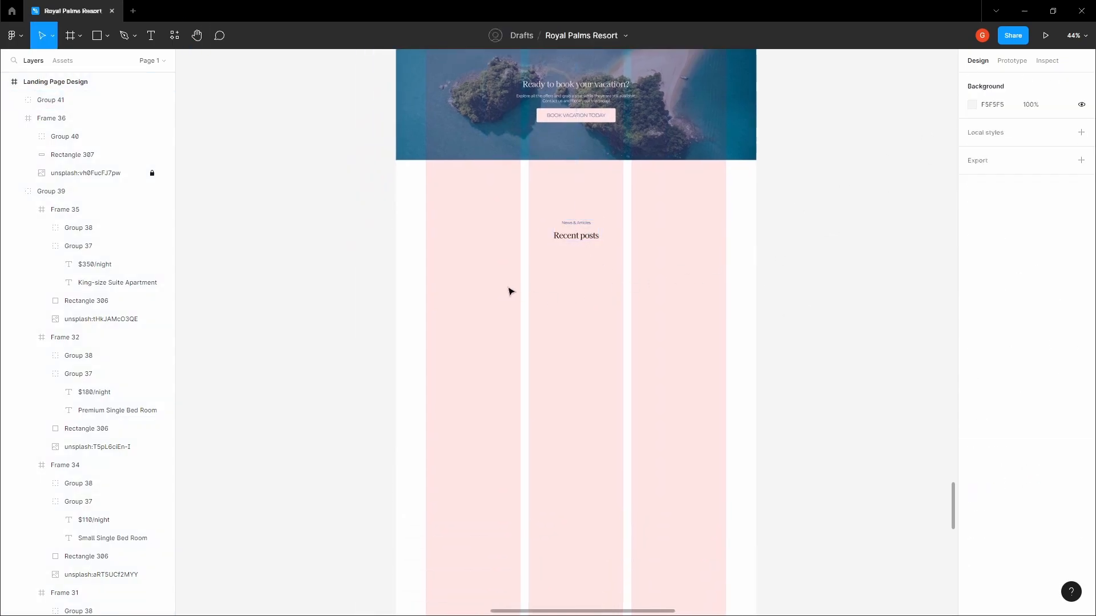
pyautogui.scroll(1, 508, 286)
pyautogui.scroll(2, 502, 326)
pyautogui.keyDown('ctrl'); pyautogui.click(516, 353); pyautogui.keyUp('ctrl')
pyautogui.scroll(-3, 485, 308)
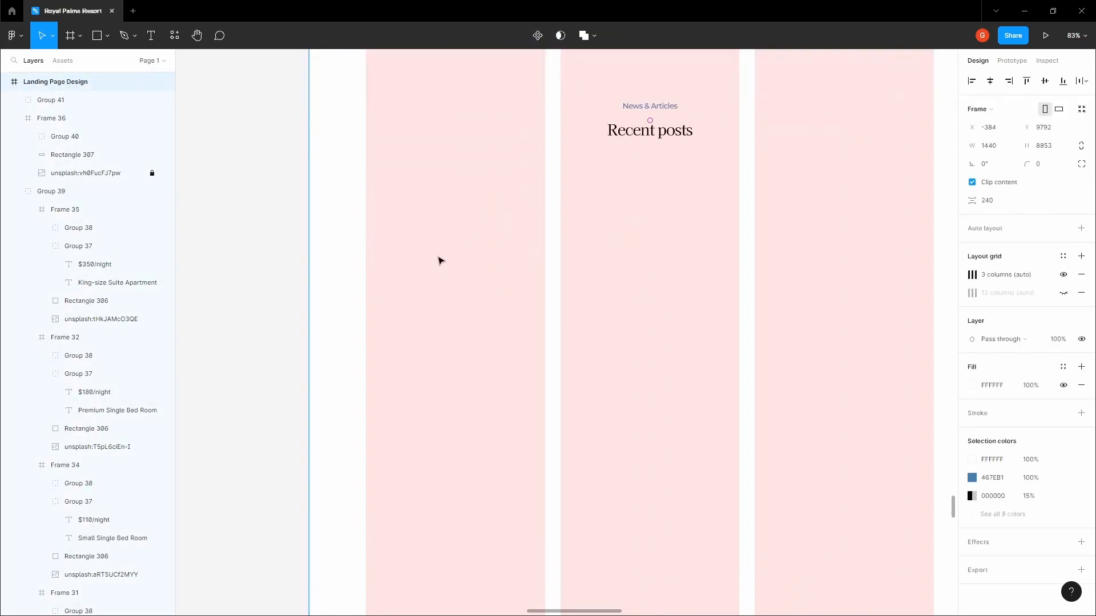
# Draw a new frame in the left grid column of the Recent posts section
pyautogui.press('f')
pyautogui.moveTo(366, 193)
pyautogui.mouseDown()
pyautogui.moveTo(543, 318)
pyautogui.moveTo(543, 293)
pyautogui.mouseUp()
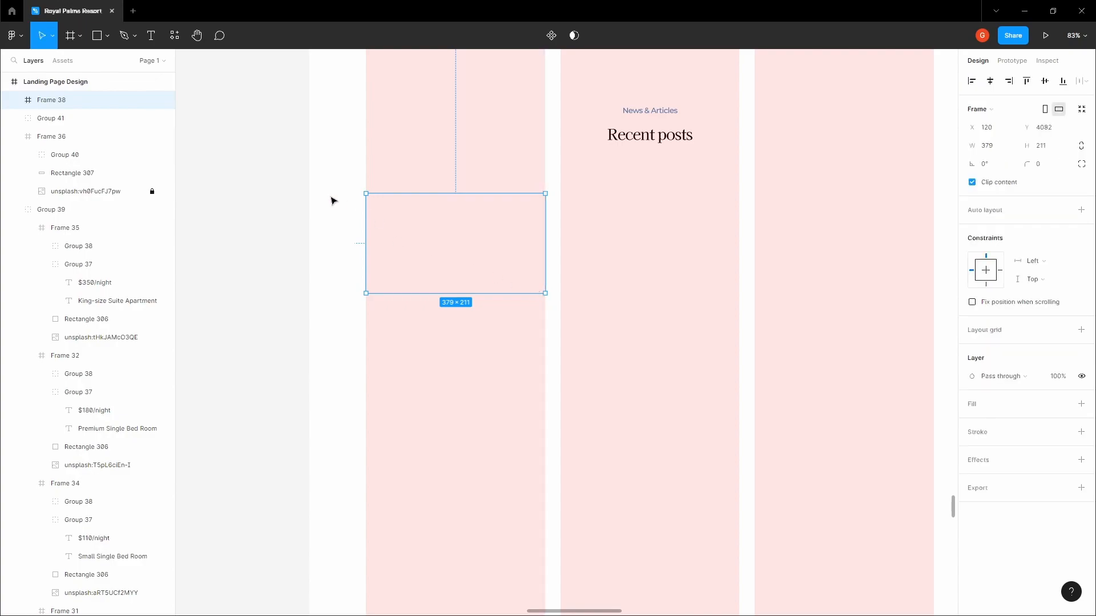
pyautogui.press('space')
pyautogui.moveTo(318, 198); pyautogui.dragTo(381, 247)
# Fill the new frame with red B41F1F and set its height to 240
pyautogui.click(1081, 404)
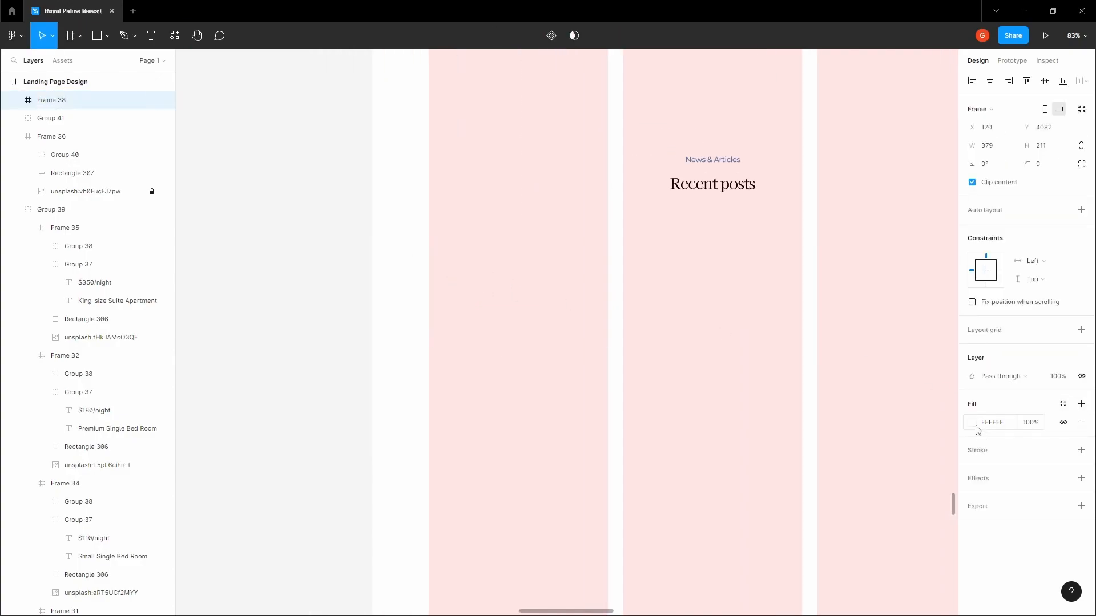
pyautogui.click(972, 422)
pyautogui.click(932, 372)
pyautogui.click(372, 264)
pyautogui.click(512, 299)
pyautogui.keyDown('ctrl'); pyautogui.scroll(5, 533, 341); pyautogui.keyUp('ctrl')
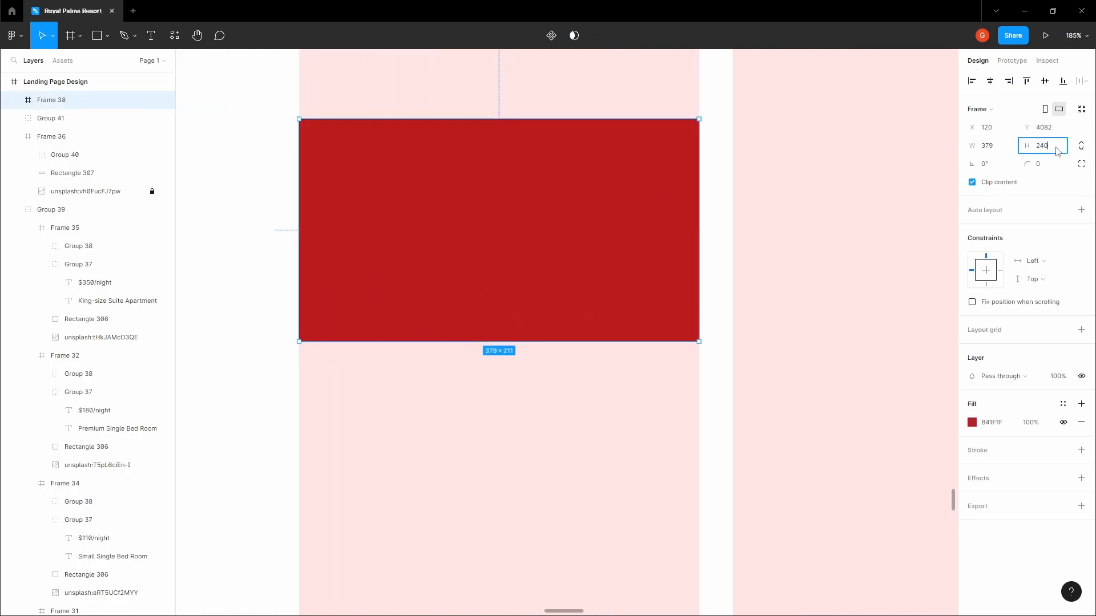
pyautogui.press('Tab')
pyautogui.click(795, 190)
pyautogui.keyDown('ctrl'); pyautogui.scroll(-6, 795, 191); pyautogui.keyUp('ctrl')
# Pan over to the moodboard images and select the stray images beside the page
pyautogui.press('space')
pyautogui.moveTo(770, 188); pyautogui.dragTo(619, 259)
pyautogui.click(591, 266)
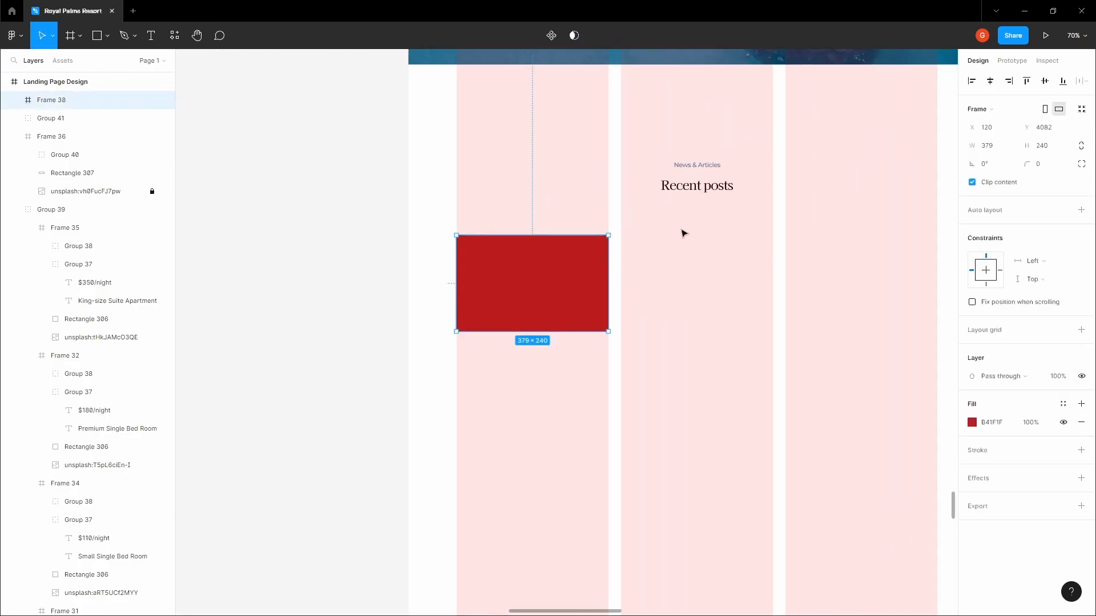
pyautogui.click(679, 234)
pyautogui.keyDown('ctrl'); pyautogui.scroll(-5, 679, 235); pyautogui.keyUp('ctrl')
pyautogui.press('space')
pyautogui.moveTo(678, 235); pyautogui.dragTo(619, 274)
pyautogui.keyDown('ctrl'); pyautogui.scroll(-5, 628, 262); pyautogui.keyUp('ctrl')
pyautogui.keyDown('ctrl'); pyautogui.scroll(-6, 638, 232); pyautogui.keyUp('ctrl')
pyautogui.moveTo(662, 168); pyautogui.dragTo(624, 238)
pyautogui.moveTo(557, 109); pyautogui.dragTo(524, 102)
pyautogui.scroll(3, 519, 302)
pyautogui.moveTo(604, 371); pyautogui.dragTo(742, 553)
# Delete the stray images and select the straw-hat, pool and palm-tree moodboard images
pyautogui.press('Delete')
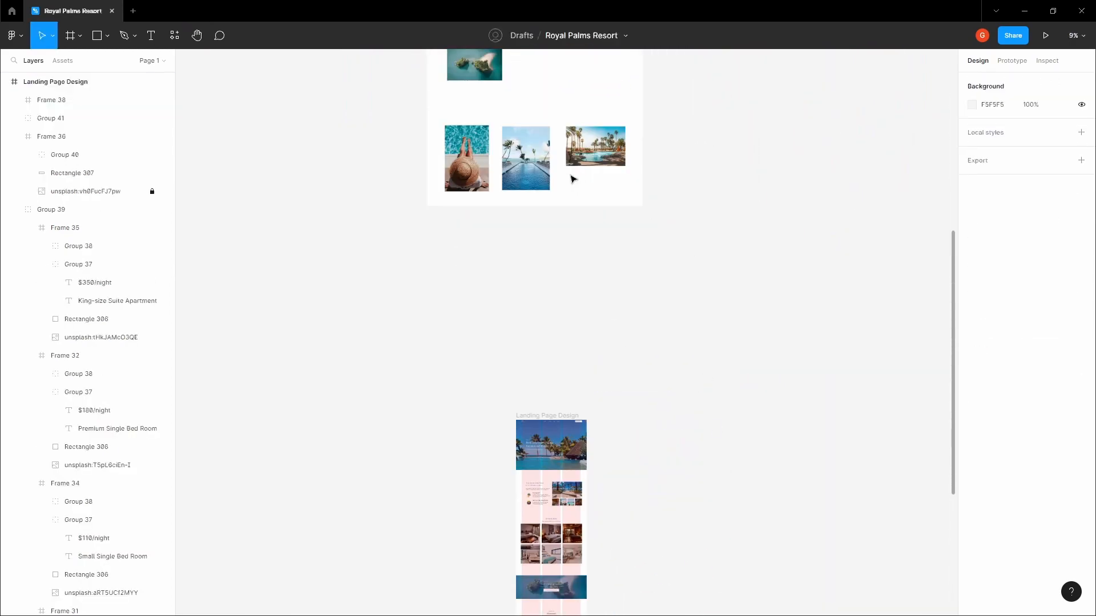
pyautogui.click(476, 165)
pyautogui.keyDown('shift'); pyautogui.click(525, 165); pyautogui.keyUp('shift')
pyautogui.keyDown('shift'); pyautogui.click(599, 149); pyautogui.keyUp('shift')
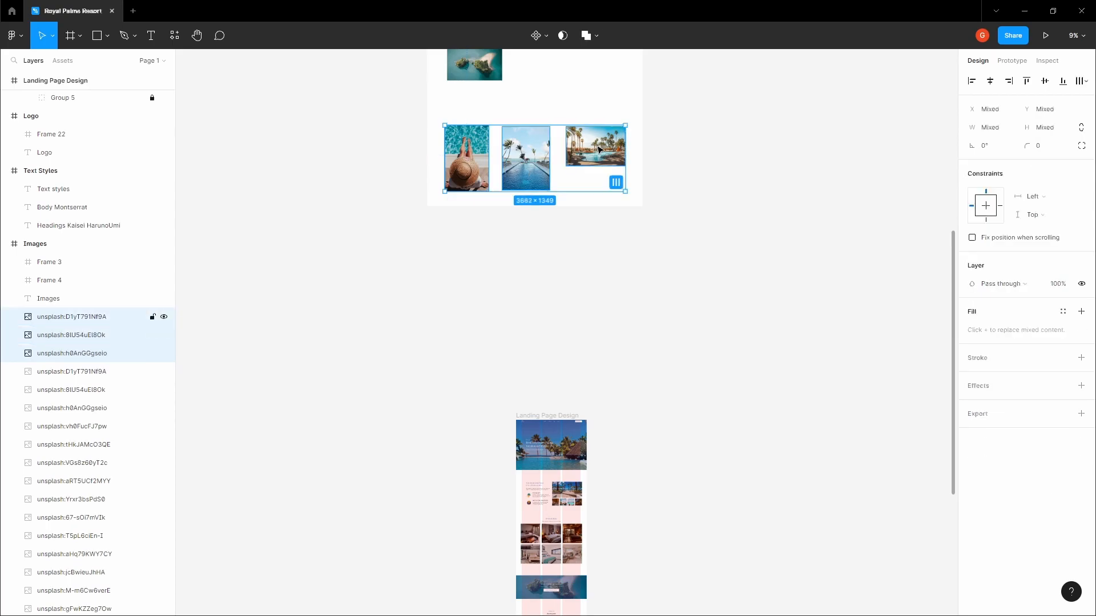
pyautogui.press('c')
pyautogui.hotkey('ctrl', 'z')
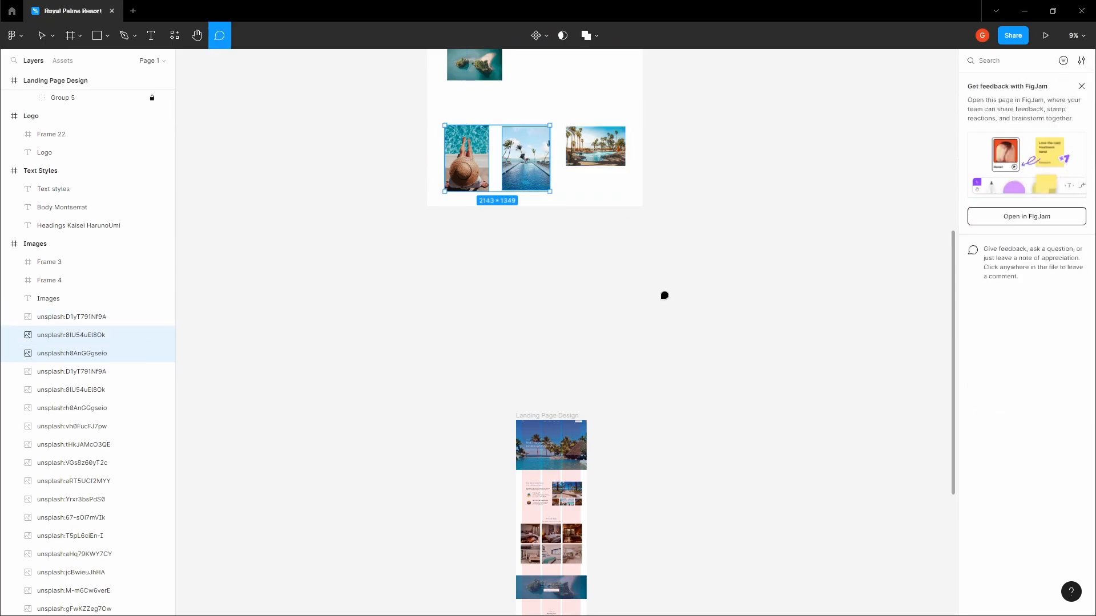
pyautogui.press('Escape')
# Copy the straw-hat, pool and palm-tree images and paste them to the right of the page
pyautogui.click(464, 150)
pyautogui.keyDown('shift'); pyautogui.click(526, 153); pyautogui.keyUp('shift')
pyautogui.keyDown('shift'); pyautogui.click(588, 148); pyautogui.keyUp('shift')
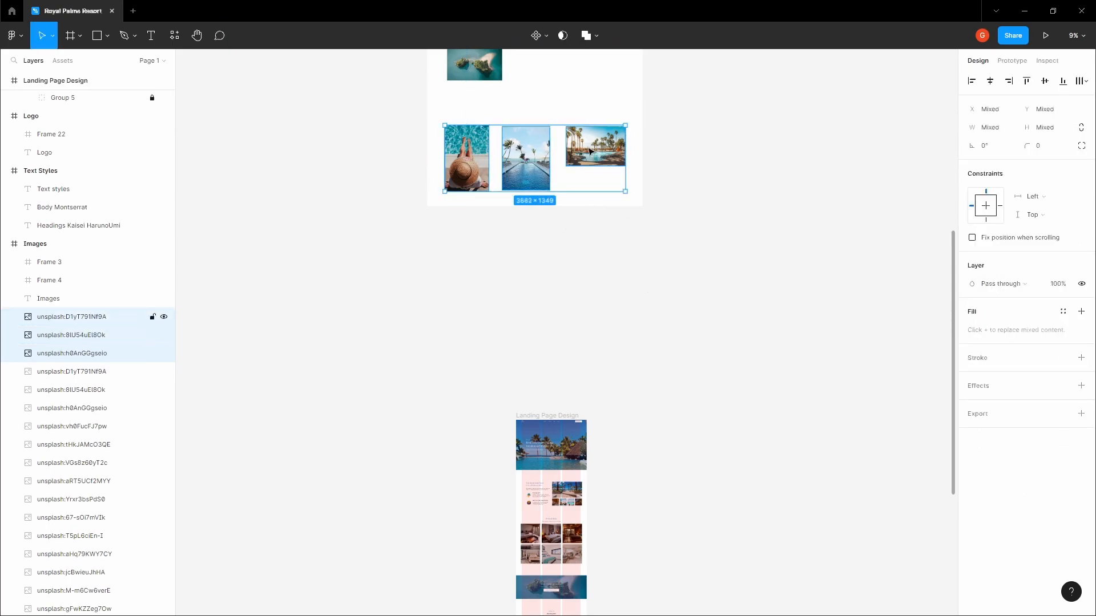
pyautogui.click(671, 272)
pyautogui.press('space')
pyautogui.moveTo(508, 565); pyautogui.dragTo(524, 227)
pyautogui.hotkey('ctrl', 'v')
pyautogui.scroll(5, 552, 298)
pyautogui.moveTo(486, 318); pyautogui.dragTo(695, 234)
pyautogui.click(797, 245)
pyautogui.press('space')
# Shrink the straw-hat image to 260×390 and copy it
pyautogui.doubleClick(593, 319)
pyautogui.click(674, 201)
pyautogui.click(680, 314)
pyautogui.moveTo(697, 436); pyautogui.dragTo(616, 308)
pyautogui.rightClick(597, 275)
pyautogui.click(594, 239)
pyautogui.click(593, 240)
# Paste the hat image into the red frame and widen it to 380 to fill it
pyautogui.press('space')
pyautogui.moveTo(372, 267); pyautogui.dragTo(513, 278)
pyautogui.click(513, 276)
pyautogui.hotkey('ctrl', 'v')
pyautogui.scroll(9, 500, 288)
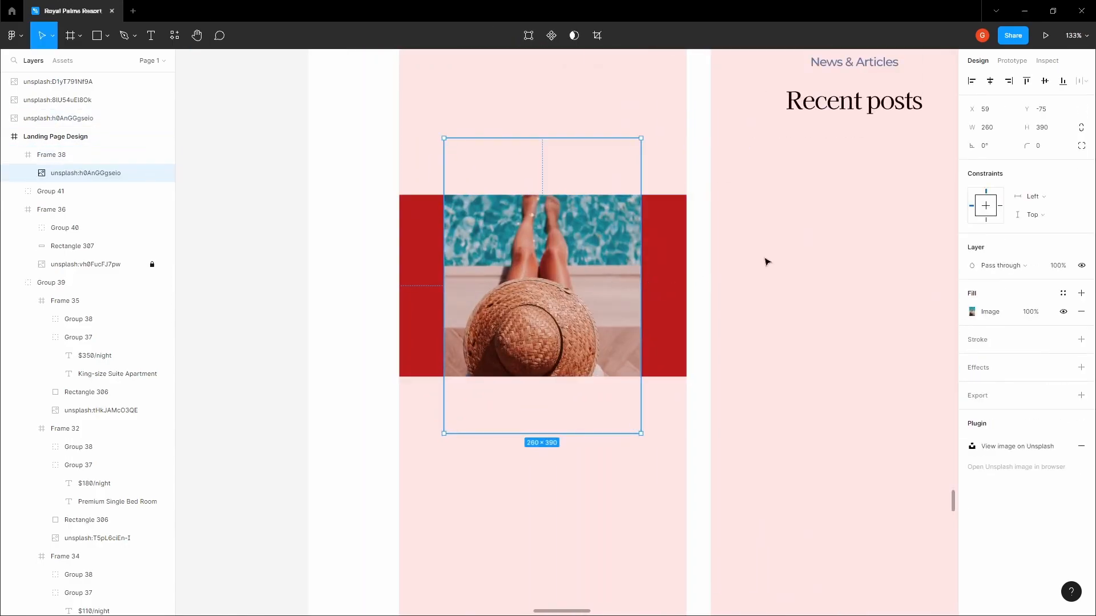
pyautogui.moveTo(641, 255); pyautogui.dragTo(688, 257)
pyautogui.hotkey('ctrl', 'z')
pyautogui.hotkey('ctrl', 'z')
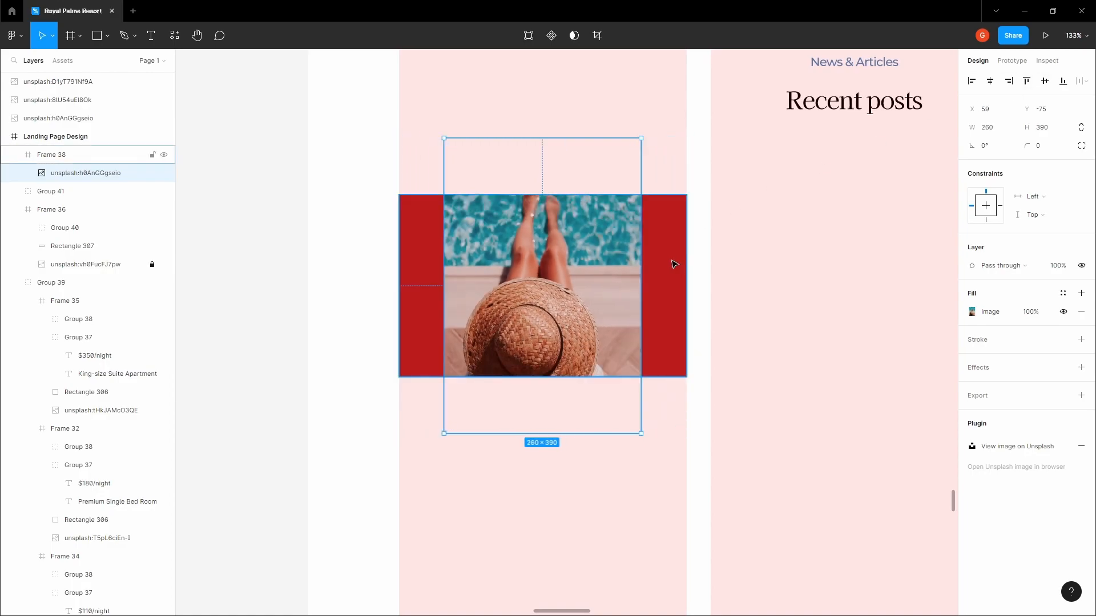
pyautogui.moveTo(638, 257); pyautogui.dragTo(689, 261)
# Trim the image's height to the picture so it measures 380×290
pyautogui.scroll(-3, 651, 262)
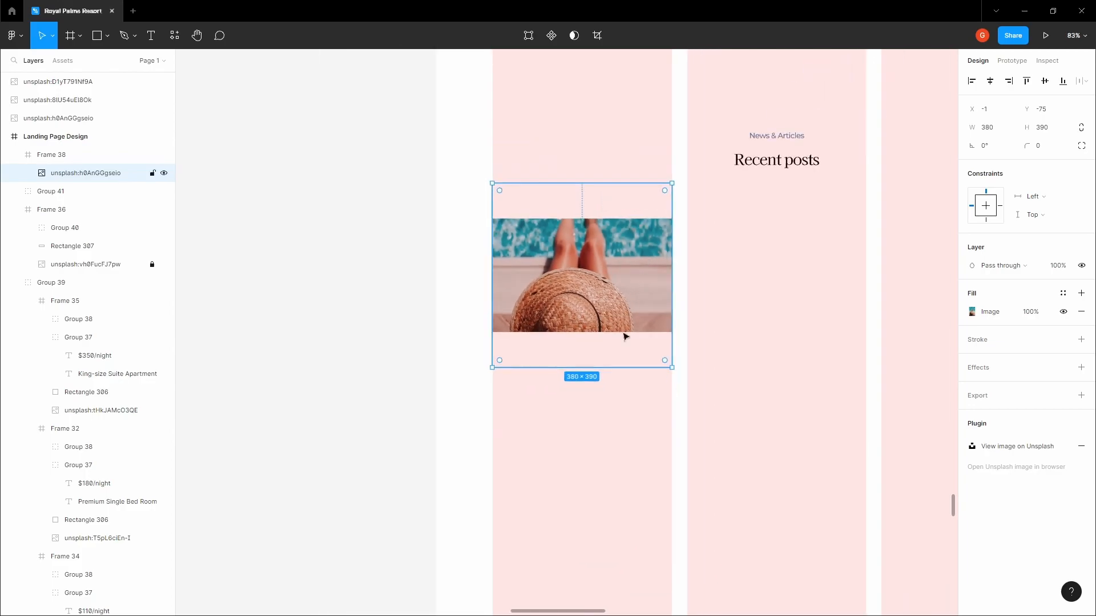
pyautogui.keyDown('alt'); pyautogui.doubleClick(611, 365); pyautogui.keyUp('alt')
pyautogui.hotkey('ctrl', 'z')
pyautogui.keyDown('alt'); pyautogui.moveTo(627, 368); pyautogui.dragTo(628, 334); pyautogui.keyUp('alt')
pyautogui.click(374, 277)
pyautogui.moveTo(375, 276); pyautogui.dragTo(259, 256)
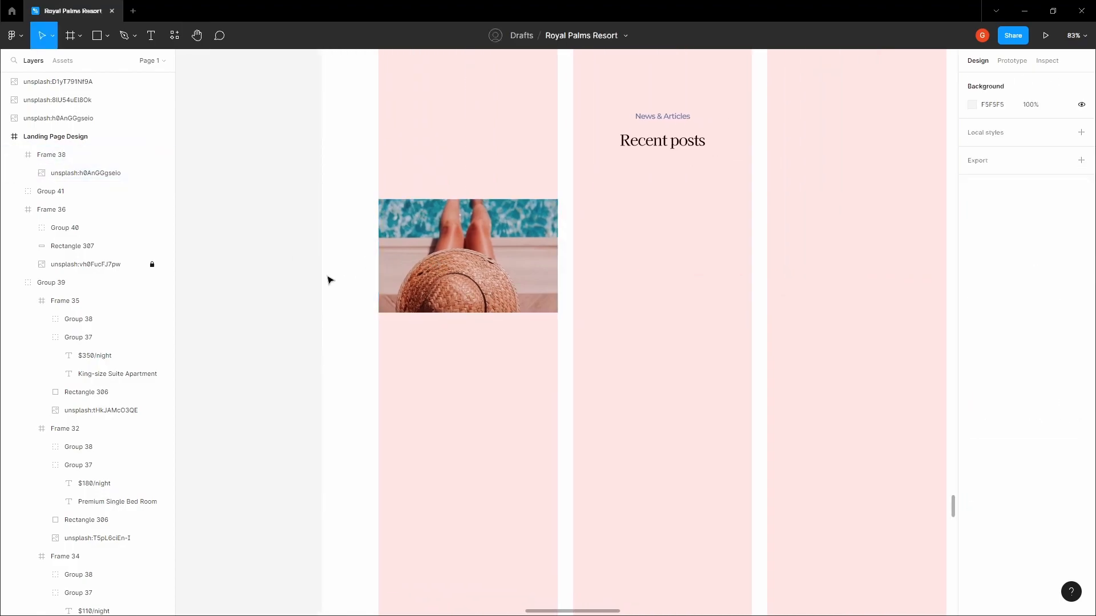
# Select the person and calendar icons in the Icons frame
pyautogui.scroll(-8, 420, 311)
pyautogui.moveTo(536, 261); pyautogui.dragTo(507, 382)
pyautogui.scroll(-5, 543, 340)
pyautogui.moveTo(609, 222); pyautogui.dragTo(467, 537)
pyautogui.scroll(14, 475, 254)
pyautogui.scroll(3, 490, 209)
pyautogui.click(461, 183)
pyautogui.keyDown('shift'); pyautogui.click(529, 183); pyautogui.keyUp('shift')
pyautogui.click(298, 252)
# Paste the person and calendar icons onto the landing page and move them toward the card
pyautogui.scroll(-7, 297, 251)
pyautogui.scroll(-2, 298, 251)
pyautogui.moveTo(297, 251); pyautogui.dragTo(426, 223)
pyautogui.scroll(-10, 435, 220)
pyautogui.moveTo(436, 354); pyautogui.dragTo(607, 154)
pyautogui.moveTo(508, 485); pyautogui.dragTo(616, 311)
pyautogui.scroll(4, 615, 325)
pyautogui.hotkey('ctrl', 'v')
pyautogui.scroll(10, 573, 368)
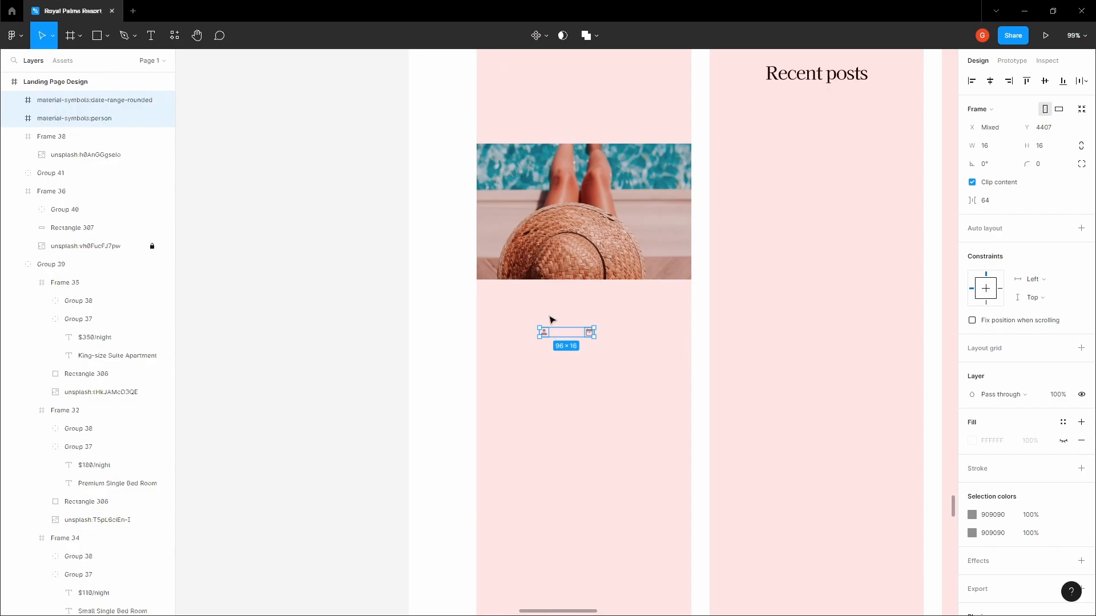
pyautogui.scroll(3, 548, 319)
pyautogui.moveTo(558, 343); pyautogui.dragTo(284, 386)
pyautogui.click(499, 303)
# Move the two icons to the left of the pink column
pyautogui.scroll(4, 508, 305)
pyautogui.moveTo(656, 318); pyautogui.dragTo(225, 292)
pyautogui.click(403, 274)
pyautogui.scroll(-5, 403, 273)
pyautogui.click(405, 209)
pyautogui.click(384, 102)
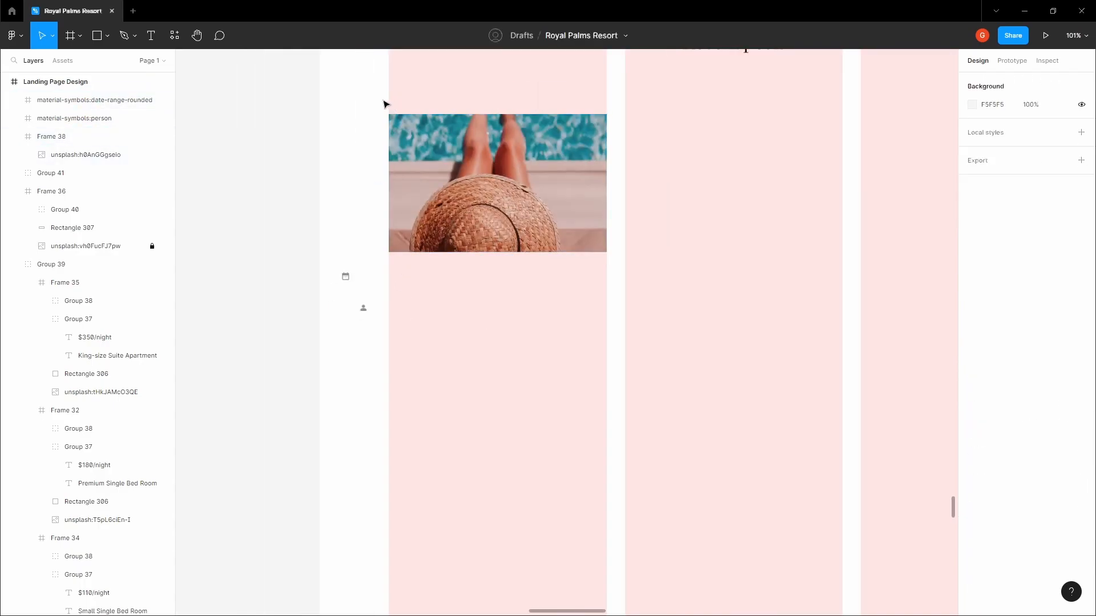
# Draw a 379×417 card frame wrapping the photo in the first column
pyautogui.press('f')
pyautogui.moveTo(389, 96); pyautogui.dragTo(607, 336)
pyautogui.moveTo(558, 308); pyautogui.dragTo(558, 332)
pyautogui.hotkey('ctrl', 'z')
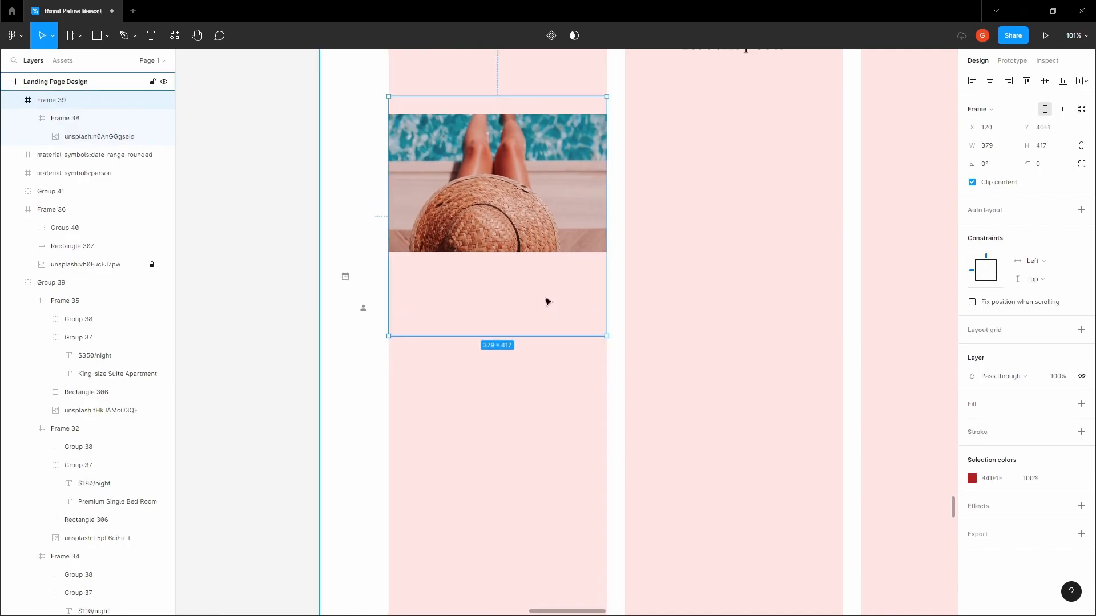
pyautogui.doubleClick(501, 206)
pyautogui.scroll(4, 462, 142)
pyautogui.scroll(-2, 463, 145)
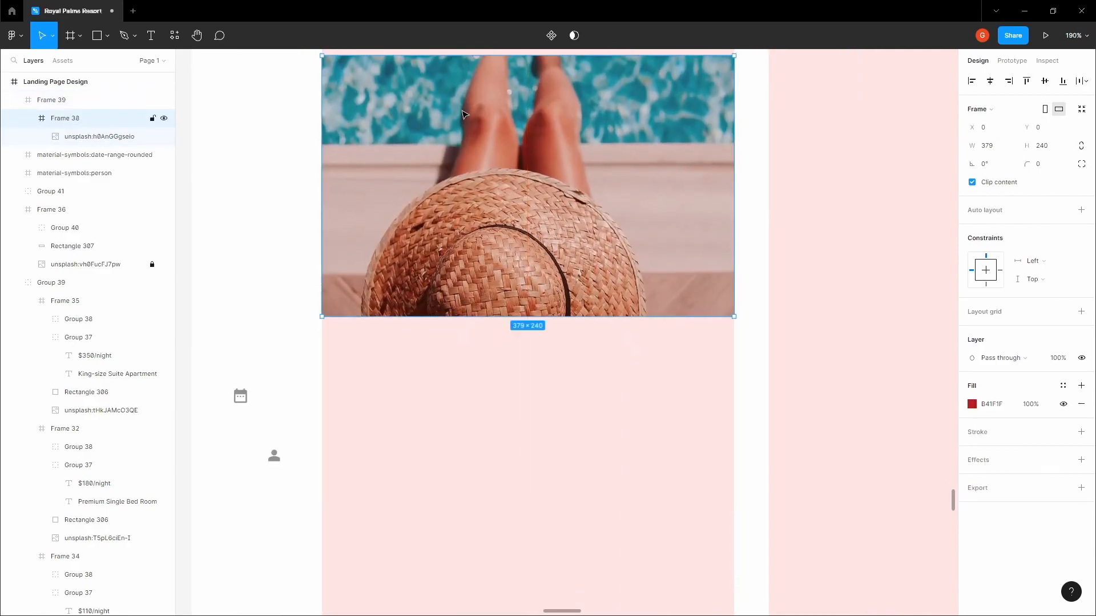
pyautogui.scroll(-5, 462, 161)
pyautogui.click(451, 281)
# Move both icons into the card, placing the person icon at X 24, Y 256
pyautogui.moveTo(346, 287); pyautogui.dragTo(497, 272)
pyautogui.scroll(5, 405, 271)
pyautogui.moveTo(291, 393); pyautogui.dragTo(499, 330)
pyautogui.moveTo(500, 273); pyautogui.dragTo(626, 279)
pyautogui.click(499, 336)
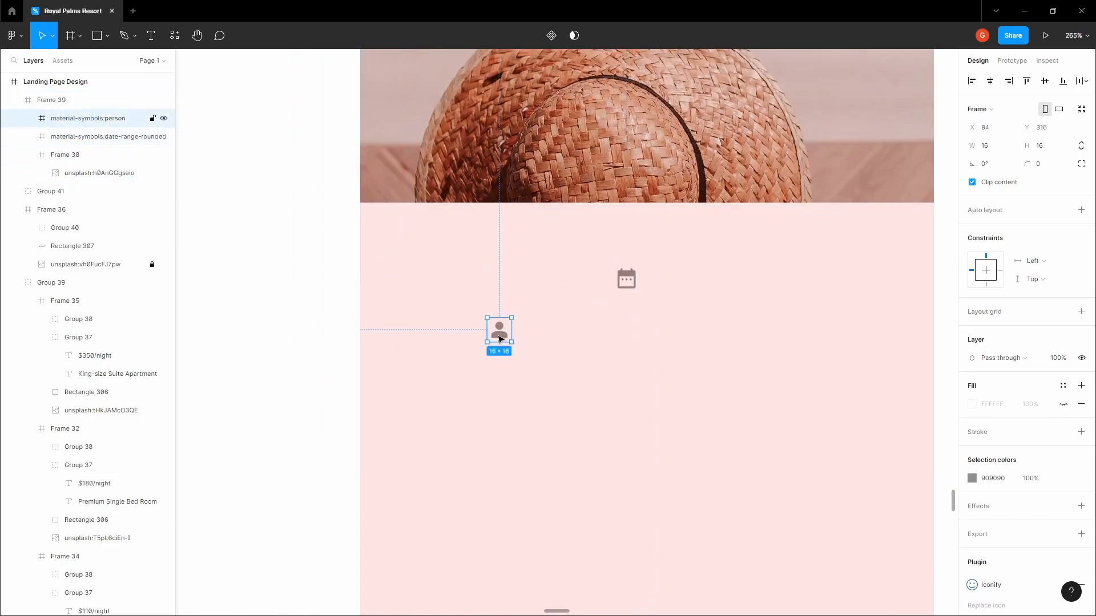
pyautogui.moveTo(499, 338); pyautogui.dragTo(438, 290)
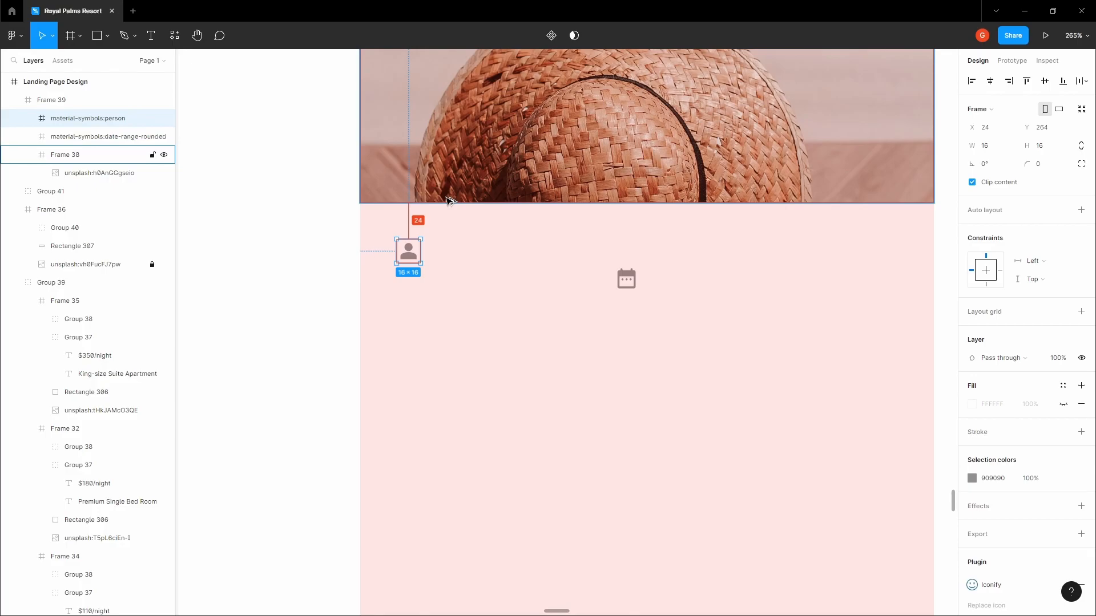
pyautogui.hotkey('shift', 'Up')
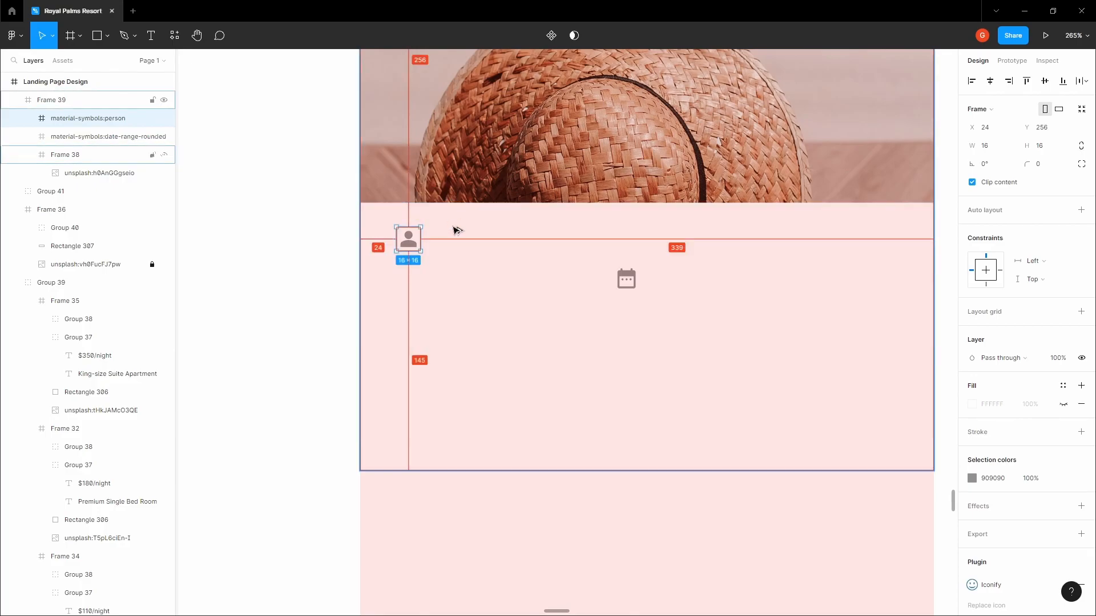
pyautogui.click(462, 230)
# Add the author's name as a size-13 text beside the person icon
pyautogui.doubleClick(416, 239)
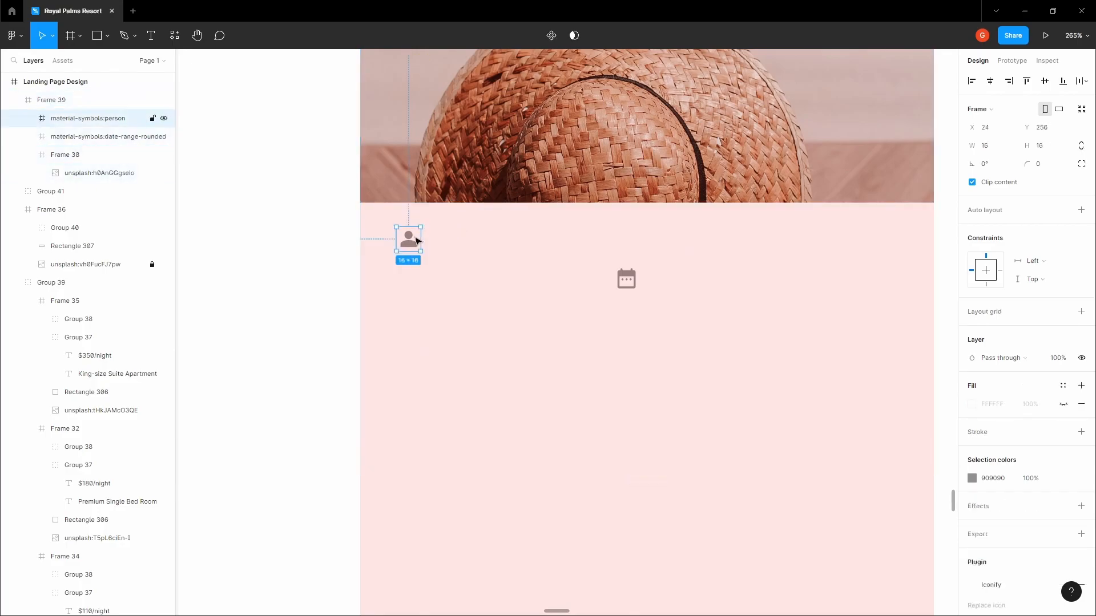
pyautogui.scroll(4, 438, 232)
pyautogui.press('t')
pyautogui.click(454, 230)
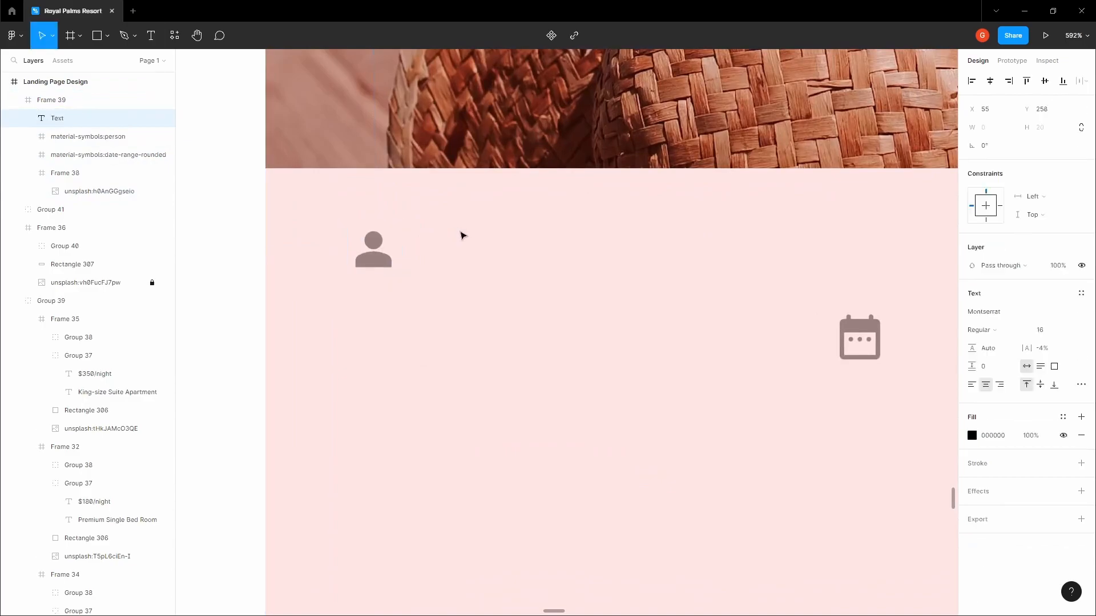
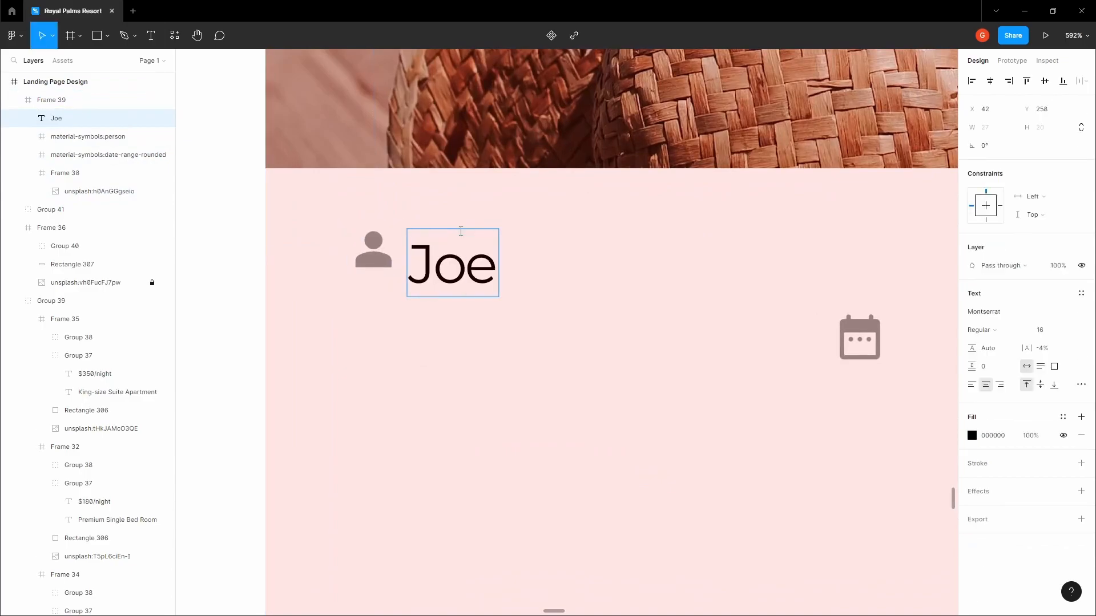
pyautogui.press('Escape')
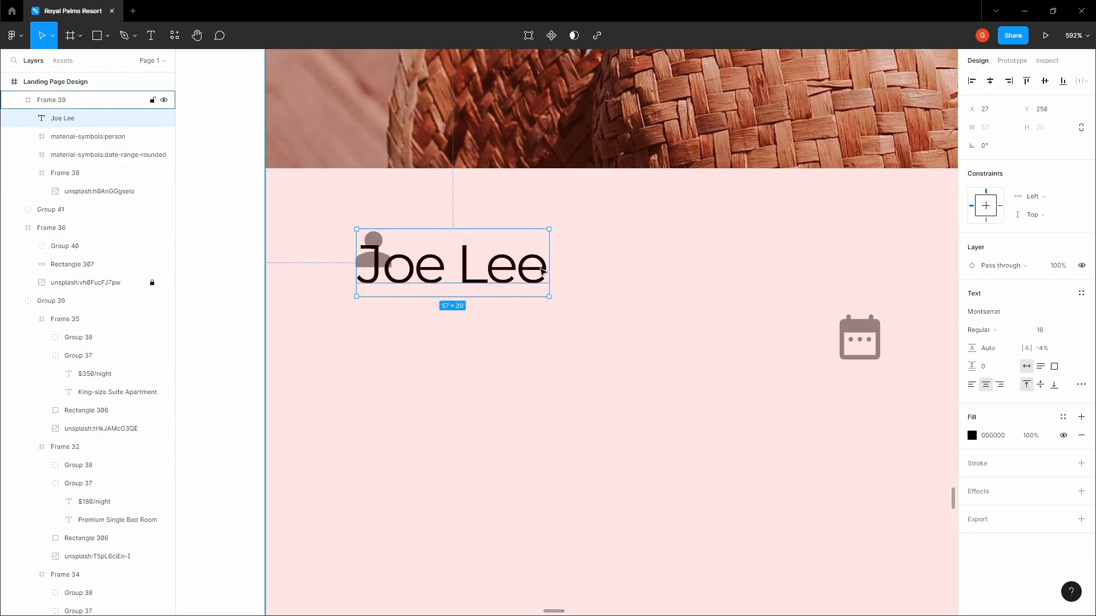
pyautogui.moveTo(497, 278); pyautogui.dragTo(594, 278)
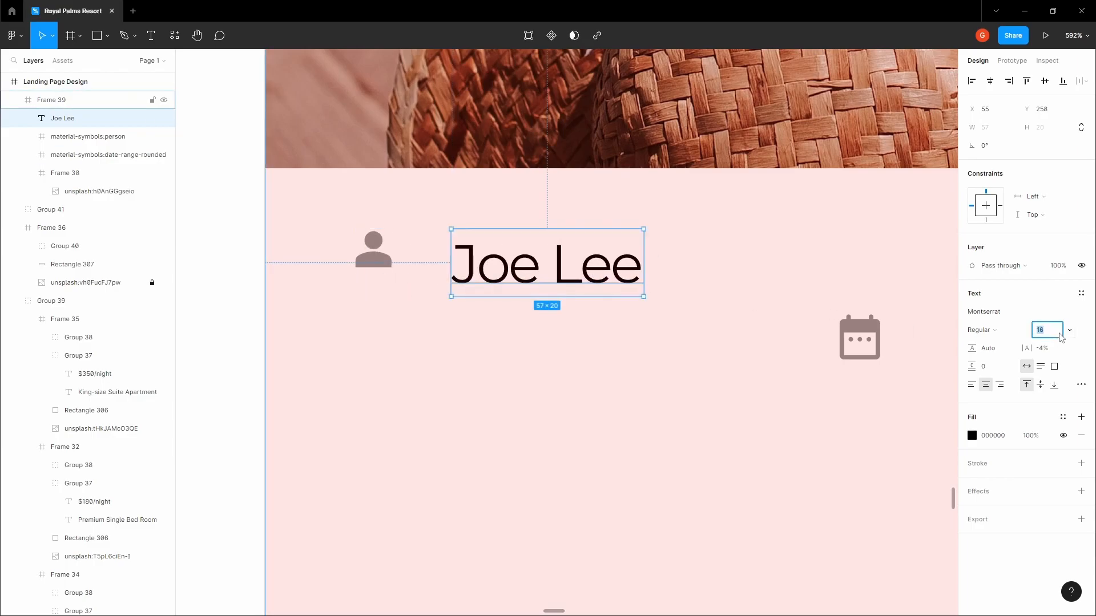
pyautogui.press('Tab')
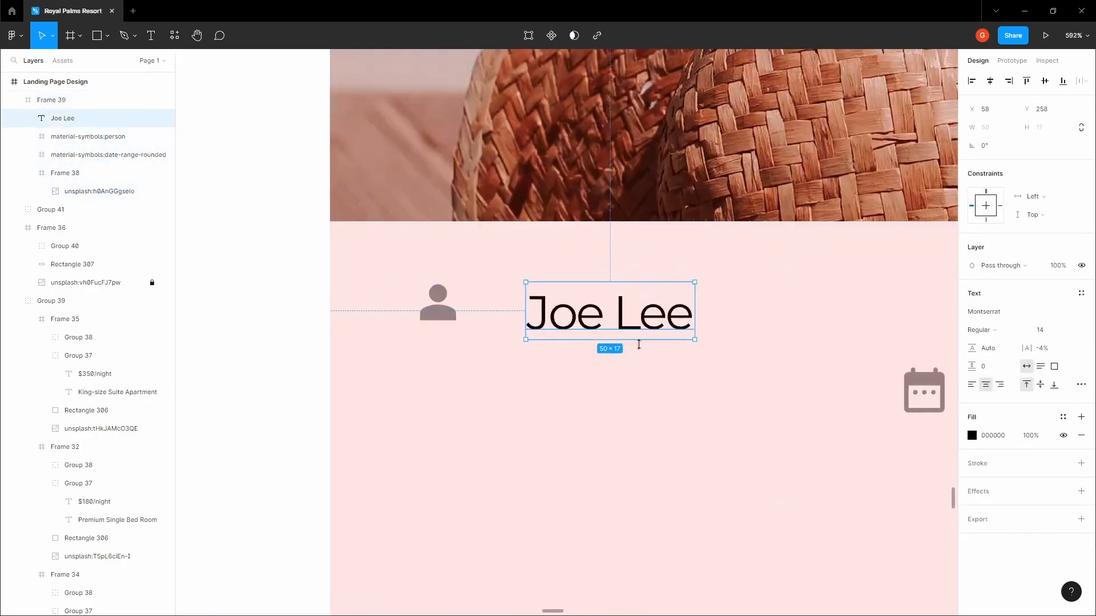
pyautogui.click(1071, 330)
pyautogui.click(1053, 315)
pyautogui.moveTo(583, 322); pyautogui.dragTo(580, 313)
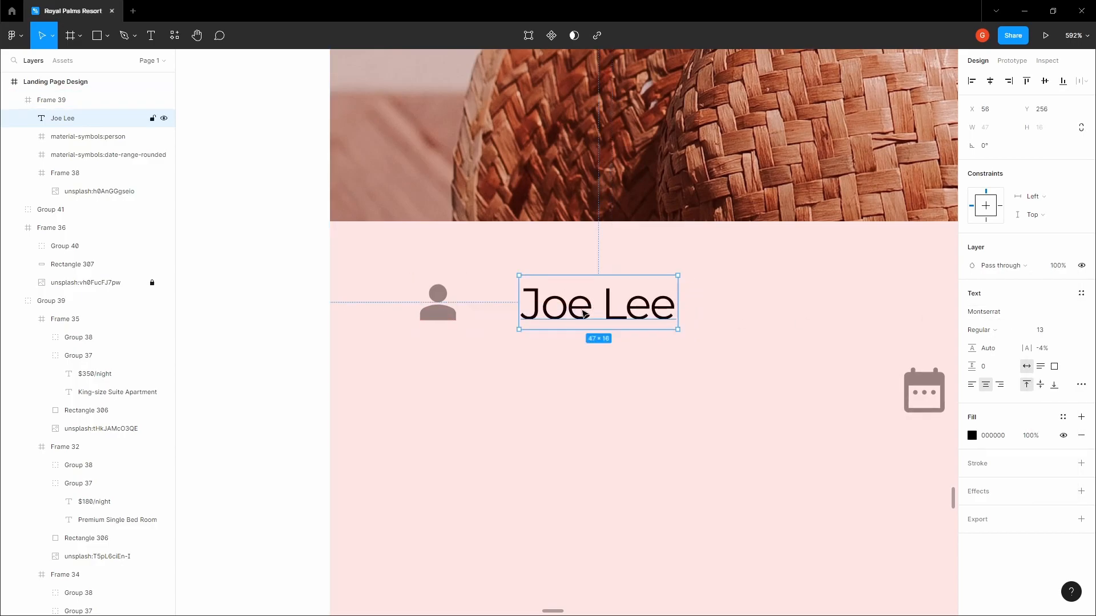
# Copy the 313131 colour from the Rooms & Suites subtitle
pyautogui.scroll(-5, 582, 313)
pyautogui.press('space')
pyautogui.moveTo(694, 105); pyautogui.dragTo(593, 335)
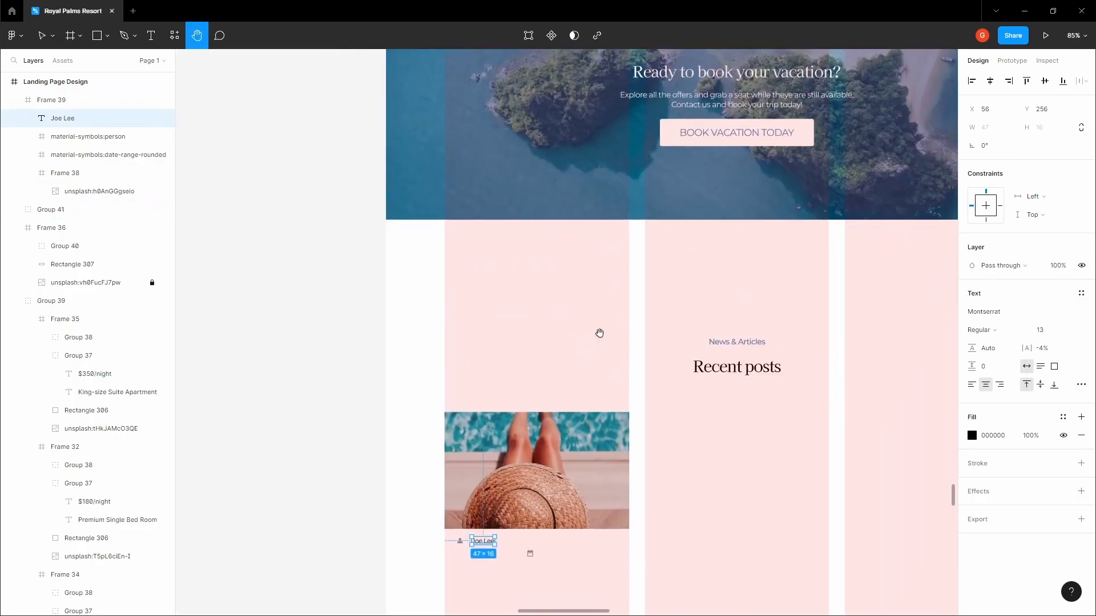
pyautogui.scroll(-3, 607, 323)
pyautogui.moveTo(655, 229); pyautogui.dragTo(629, 303)
pyautogui.scroll(3, 628, 302)
pyautogui.moveTo(639, 136); pyautogui.dragTo(554, 451)
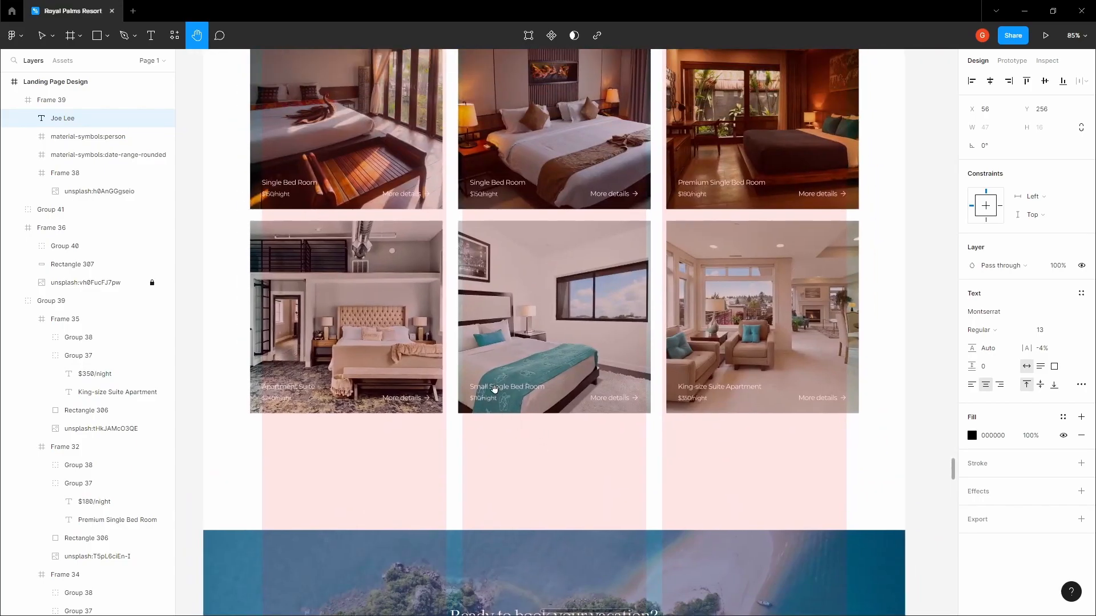
pyautogui.scroll(-3, 494, 390)
pyautogui.scroll(5, 492, 197)
pyautogui.keyDown('ctrl'); pyautogui.click(532, 311); pyautogui.keyUp('ctrl')
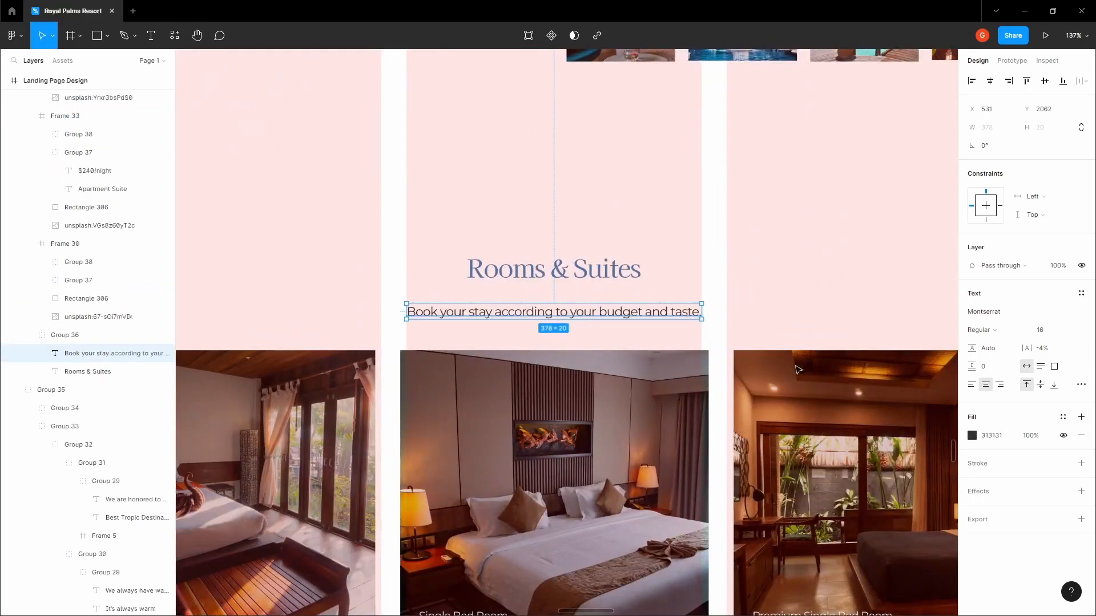
pyautogui.click(991, 436)
# Fill the author name with 313131 and nudge it closer to the person icon
pyautogui.scroll(-5, 479, 392)
pyautogui.scroll(-5, 480, 393)
pyautogui.scroll(10, 457, 289)
pyautogui.keyDown('ctrl'); pyautogui.click(482, 287); pyautogui.keyUp('ctrl')
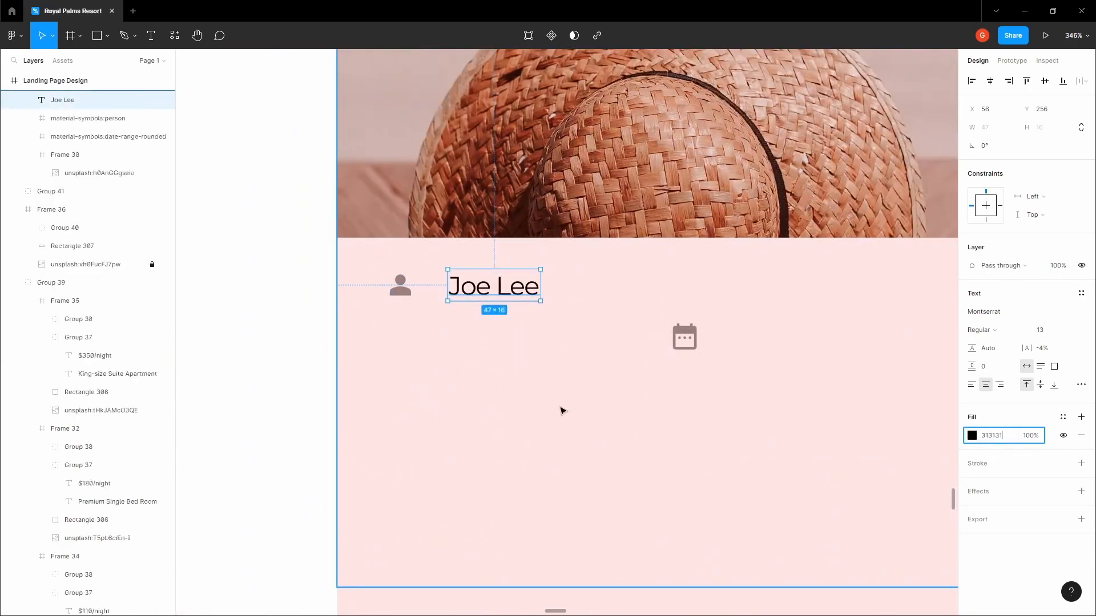
pyautogui.click(562, 408)
pyautogui.click(314, 298)
pyautogui.keyDown('ctrl'); pyautogui.click(494, 296); pyautogui.keyUp('ctrl')
pyautogui.press('alt')
pyautogui.press('Left')
pyautogui.press('Left')
pyautogui.press('Left')
pyautogui.press('Left')
pyautogui.press('Left')
pyautogui.press('Left')
pyautogui.press('Left')
pyautogui.press('Left')
pyautogui.press('Left')
pyautogui.press('Left')
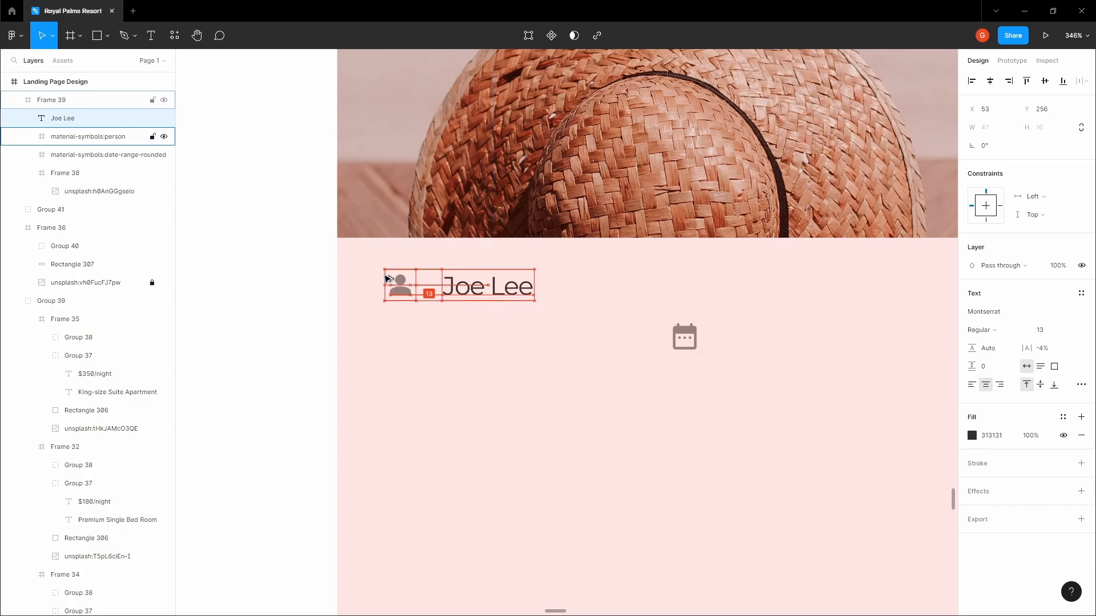
# Group the person icon with the name and place a duplicate of the group to its right
pyautogui.keyDown('shift'); pyautogui.click(390, 281); pyautogui.keyUp('shift')
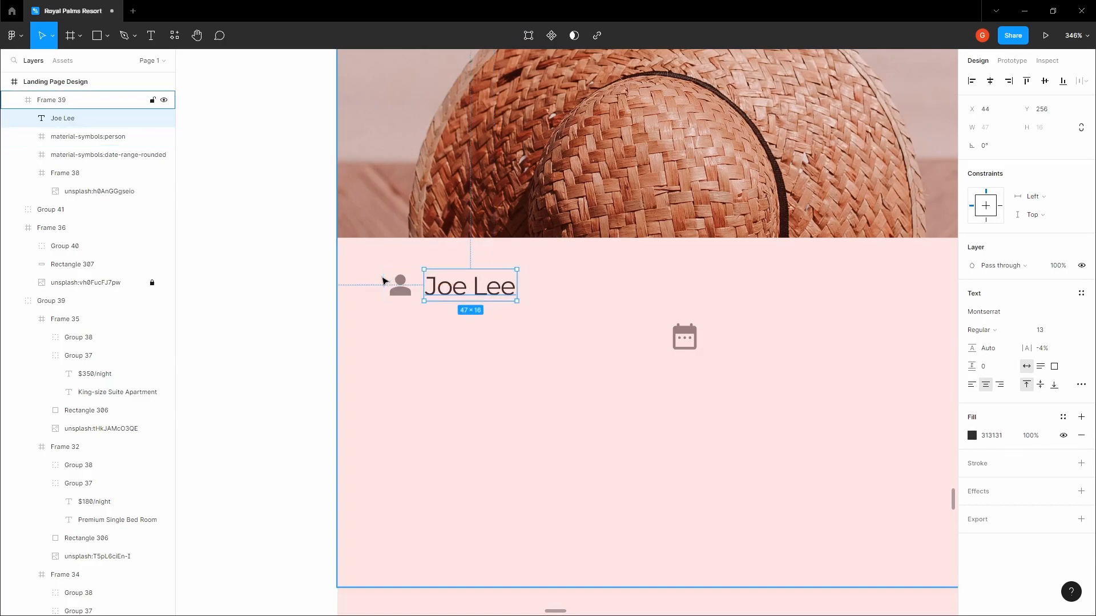
pyautogui.hotkey('ctrl', 'g')
pyautogui.scroll(-5, 445, 286)
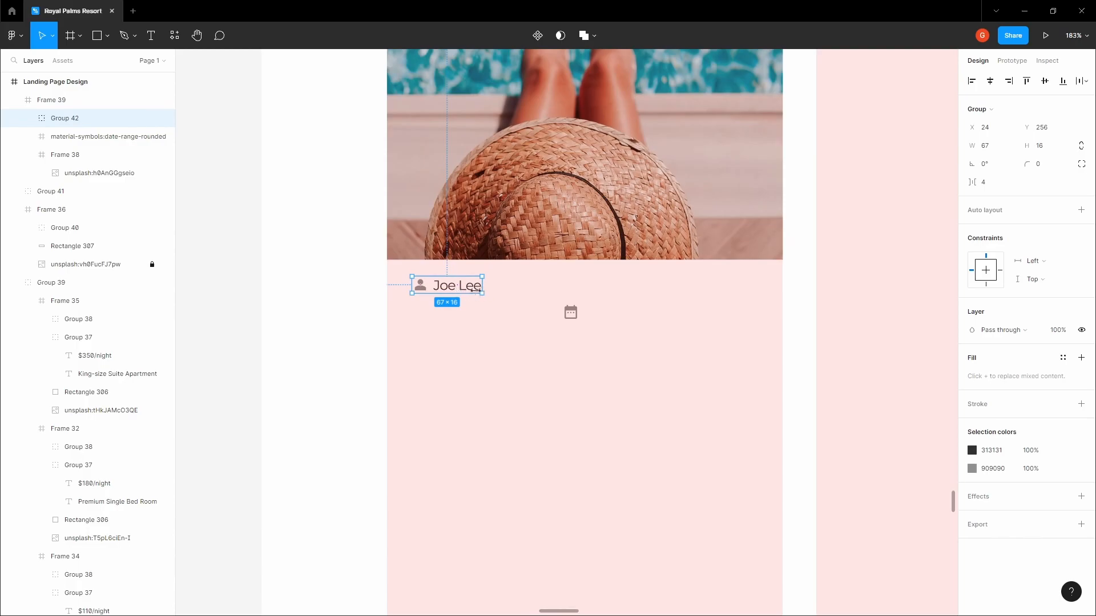
pyautogui.moveTo(462, 289); pyautogui.dragTo(601, 289)
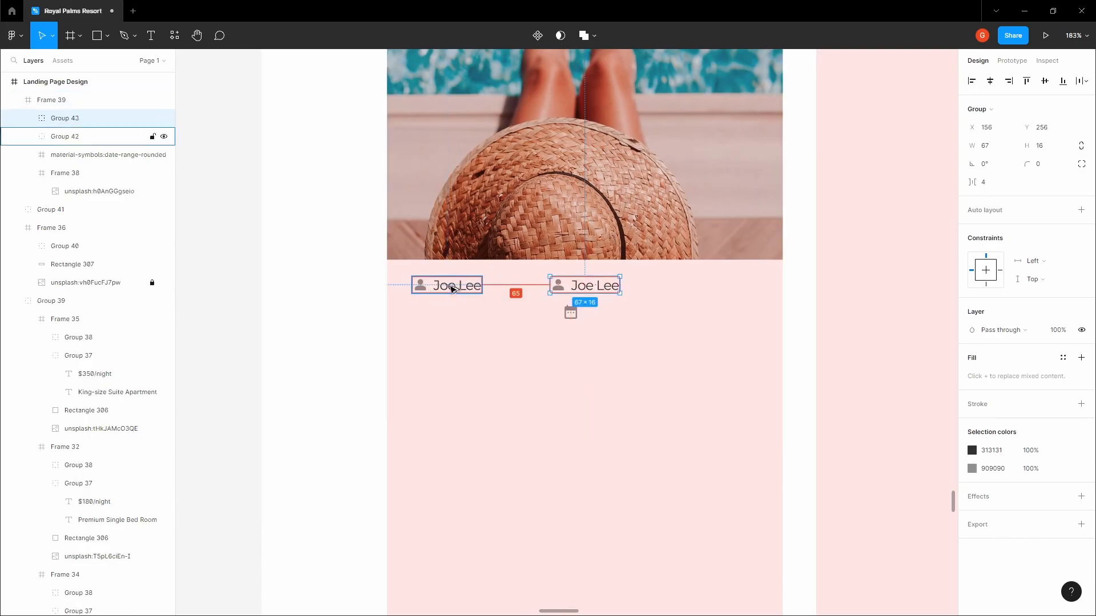
pyautogui.hotkey('shift', 'Right')
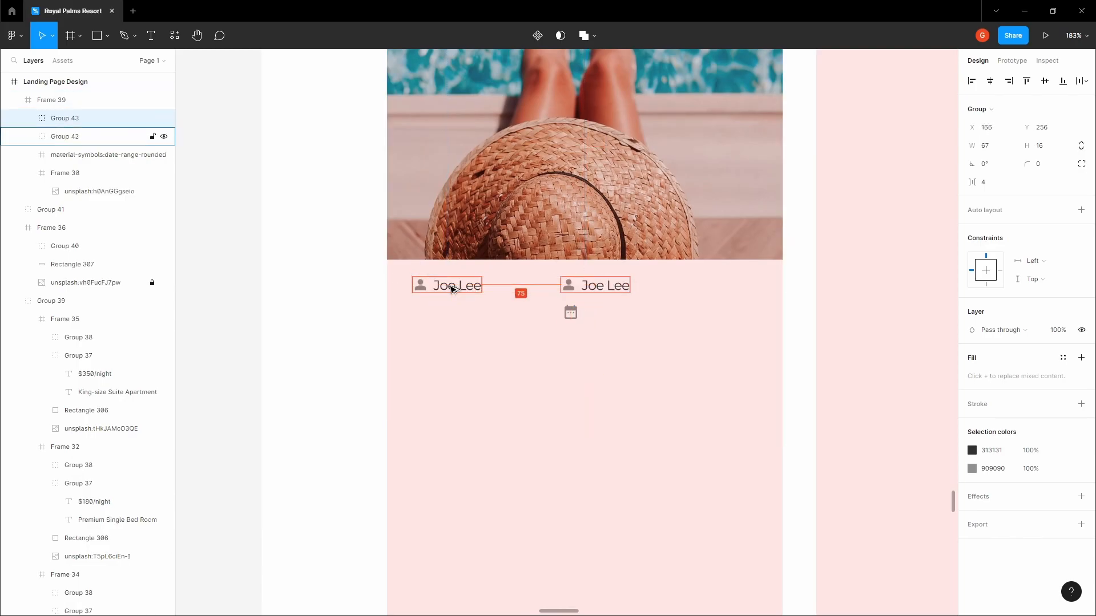
pyautogui.hotkey('shift', 'Right')
pyautogui.hotkey('shift', 'Right')
pyautogui.press('Right')
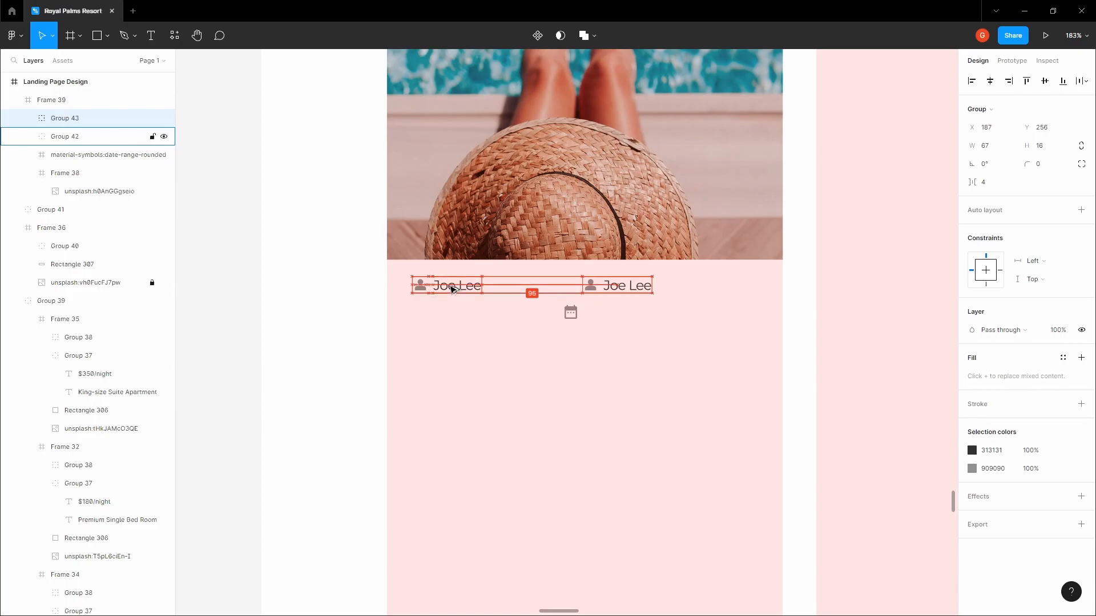
# Replace the person icon in the copied group with the calendar icon
pyautogui.click(573, 317)
pyautogui.rightClick(571, 315)
pyautogui.click(590, 266)
pyautogui.scroll(3, 590, 279)
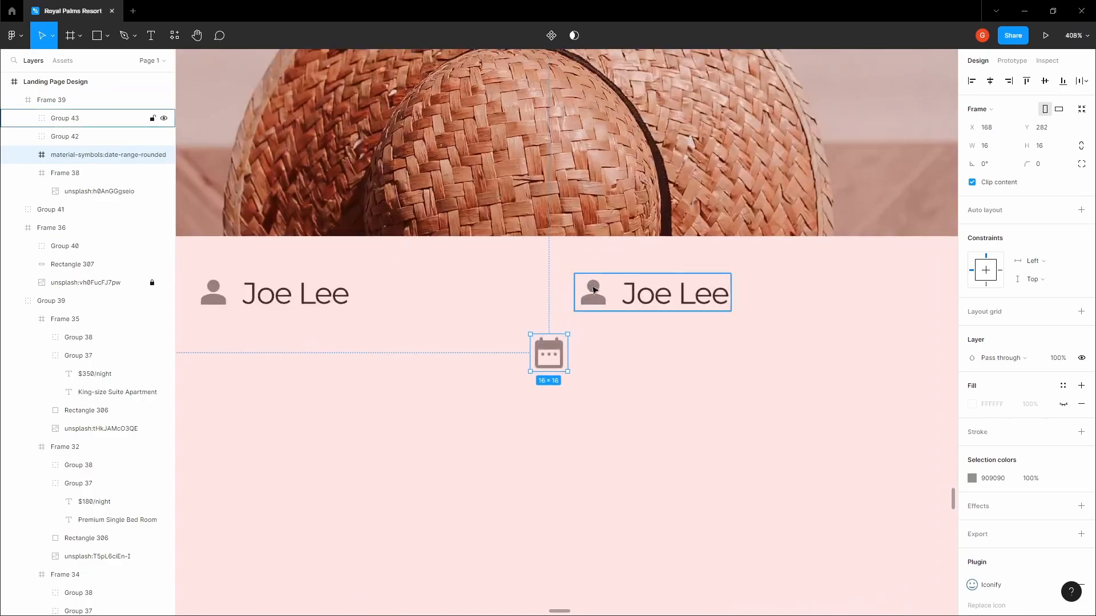
pyautogui.doubleClick(594, 292)
pyautogui.rightClick(595, 293)
pyautogui.click(613, 288)
# Change the copied text to '4th April, 2023', left-align both texts and position the date
pyautogui.doubleClick(668, 294)
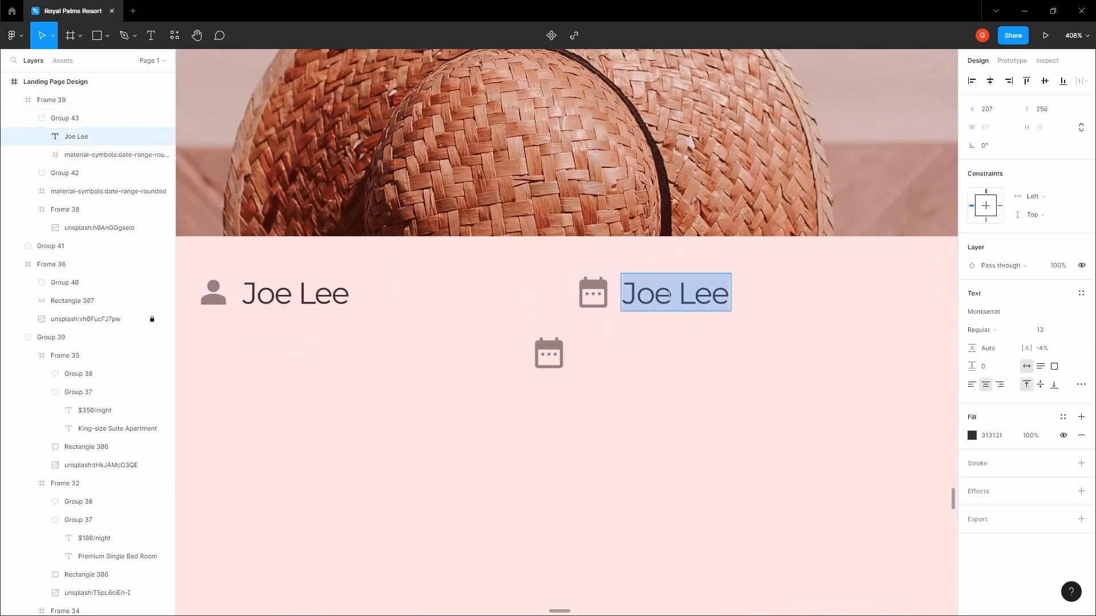
pyautogui.write('4th April, 2023')
pyautogui.click(683, 340)
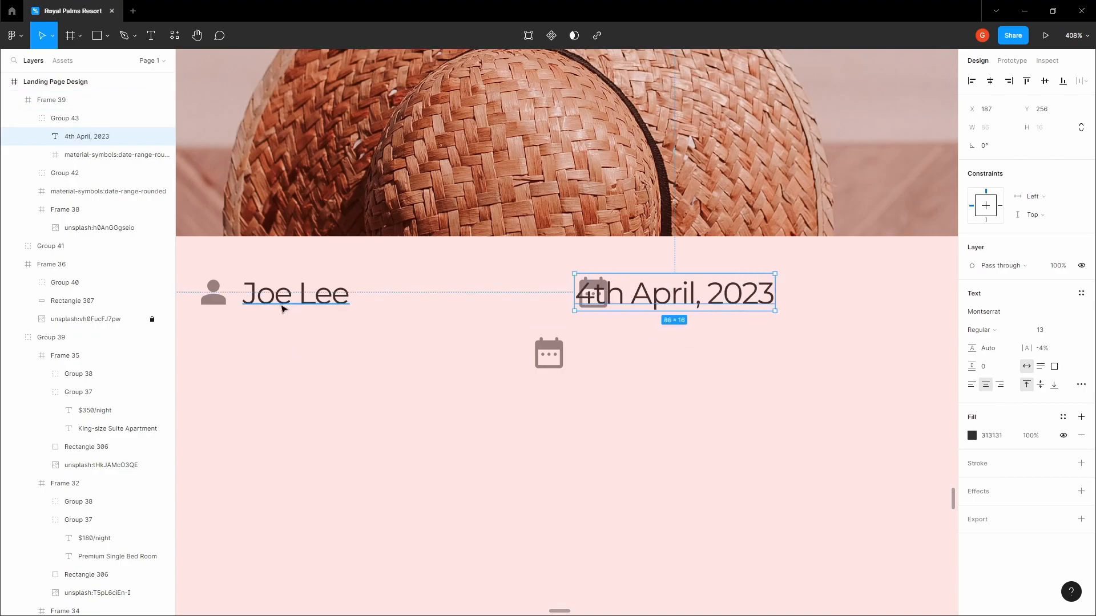
pyautogui.keyDown('ctrl'); pyautogui.click(280, 307); pyautogui.keyUp('ctrl')
pyautogui.click(972, 384)
pyautogui.keyDown('ctrl'); pyautogui.click(658, 291); pyautogui.keyUp('ctrl')
pyautogui.click(973, 385)
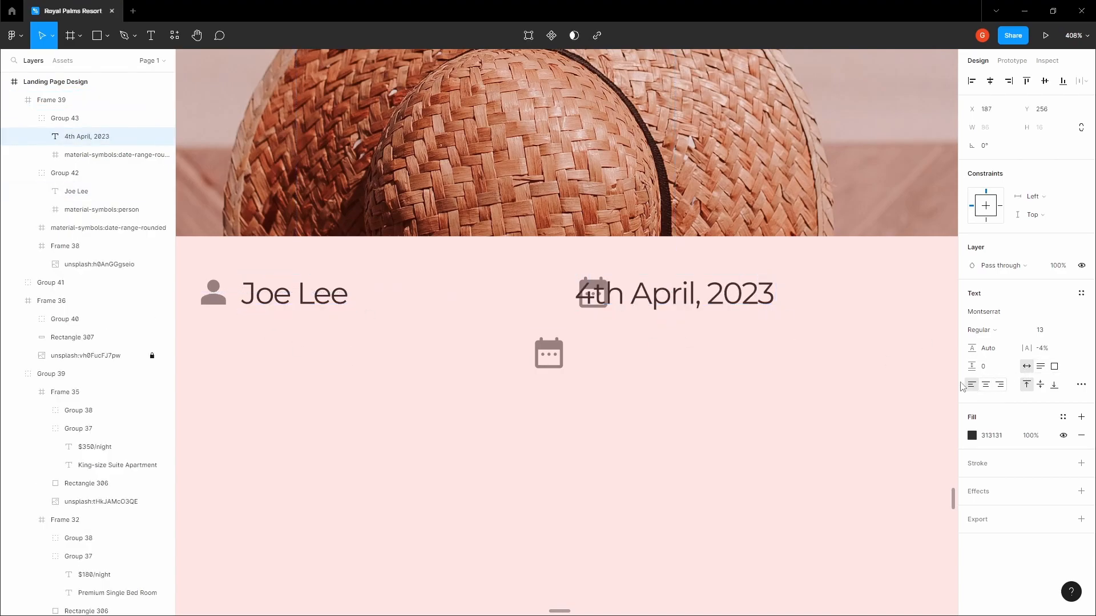
pyautogui.moveTo(673, 304); pyautogui.dragTo(717, 303)
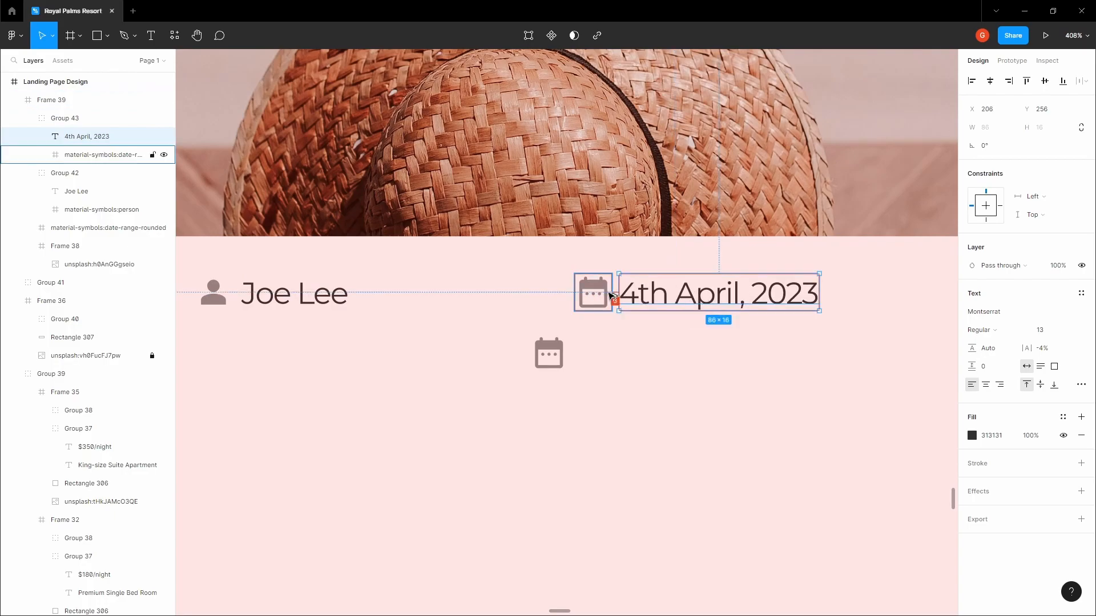
# Delete the leftover loose calendar icon
pyautogui.scroll(-3, 594, 292)
pyautogui.click(553, 359)
pyautogui.press('Delete')
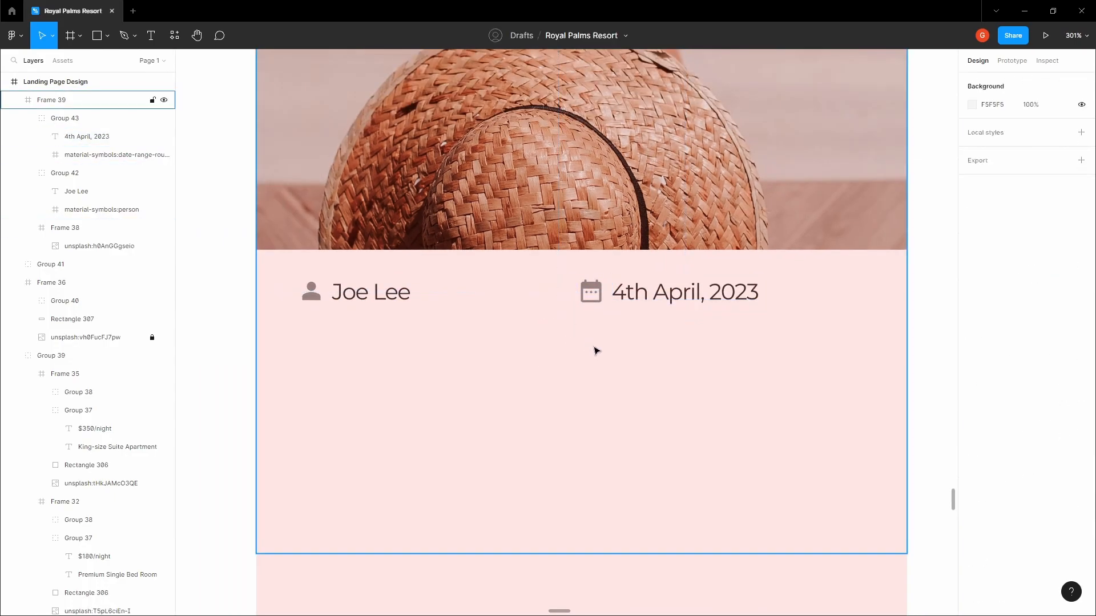
pyautogui.scroll(-3, 599, 350)
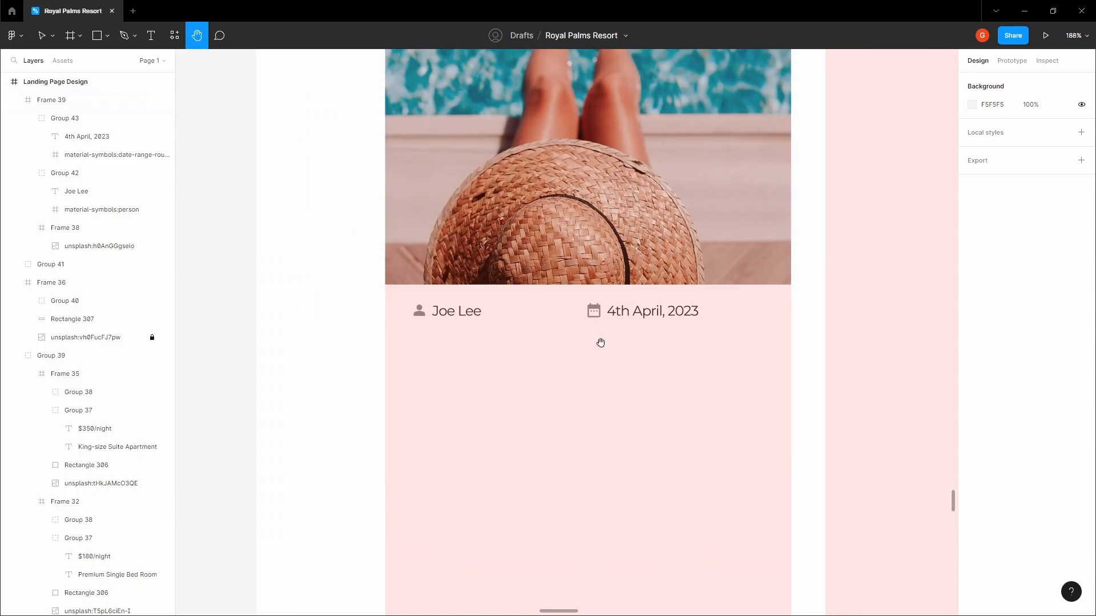
pyautogui.scroll(-2, 598, 345)
# Add the two-line title 'Best Place to Make Amazing Memories With Loved Ones' below the author line
pyautogui.click(594, 350)
pyautogui.scroll(4, 488, 350)
pyautogui.press('t')
pyautogui.click(448, 351)
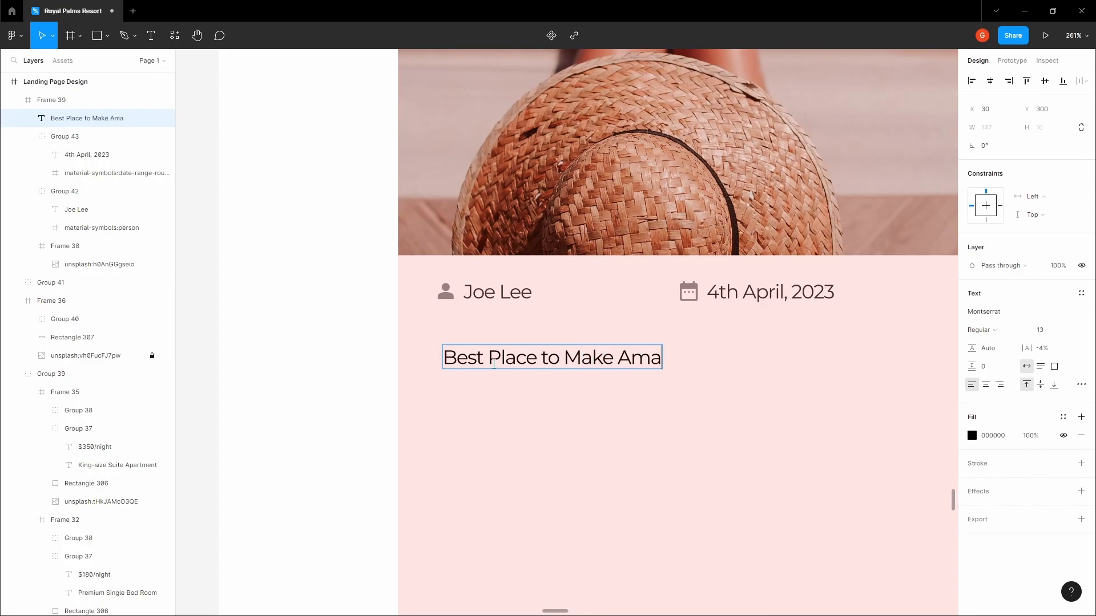
pyautogui.press('Return')
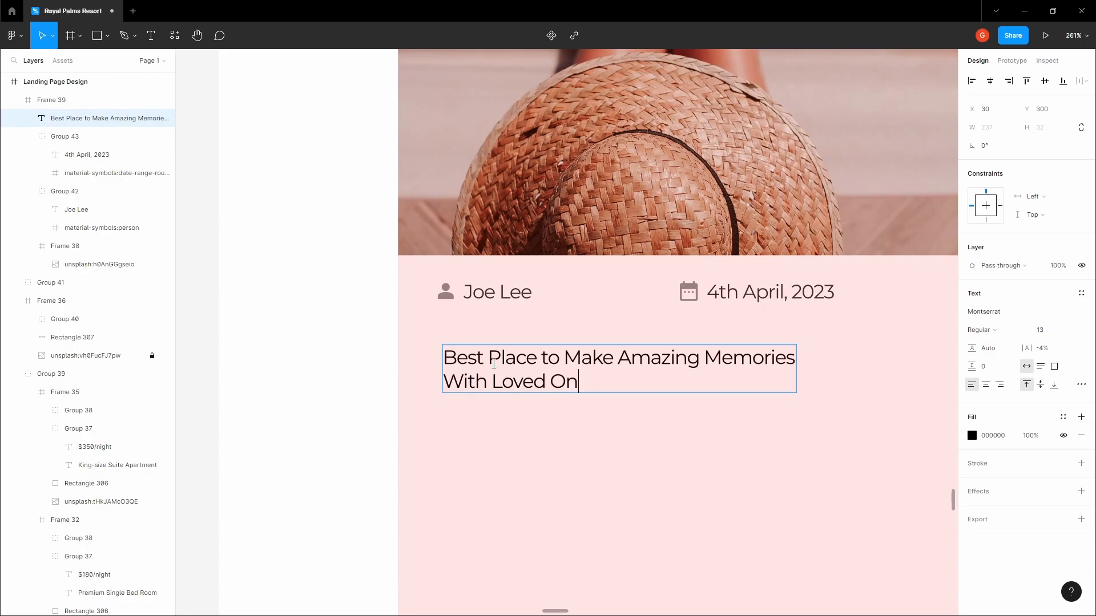
pyautogui.press('Escape')
# Set the title to Kaisei HarunoUmi at size 16 and nudge it to X 24
pyautogui.scroll(-5, 323, 340)
pyautogui.click(736, 89)
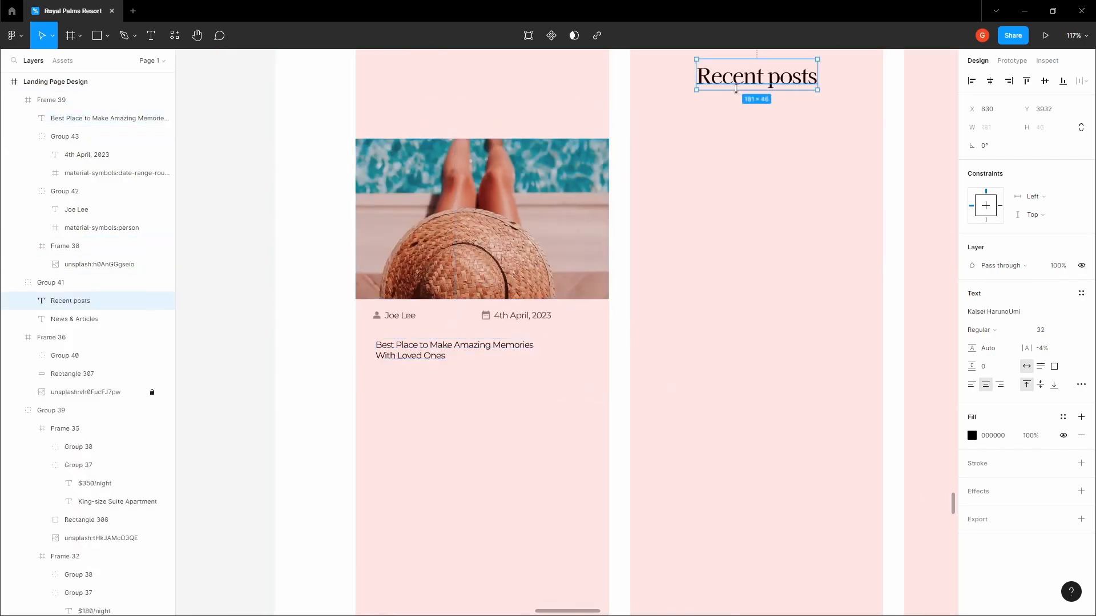
pyautogui.click(381, 346)
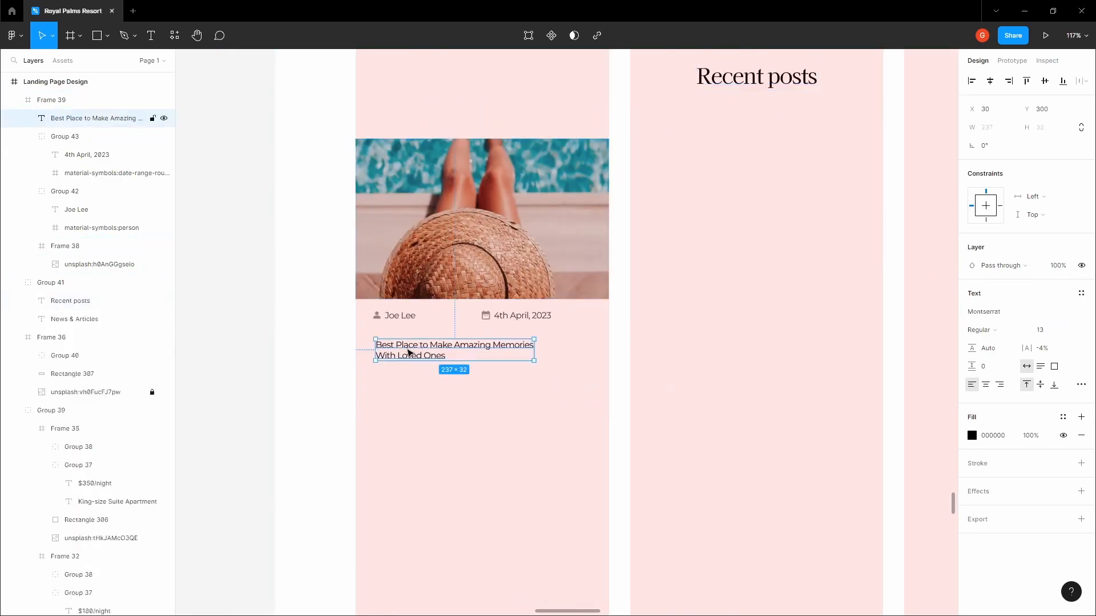
pyautogui.hotkey('shift', '2')
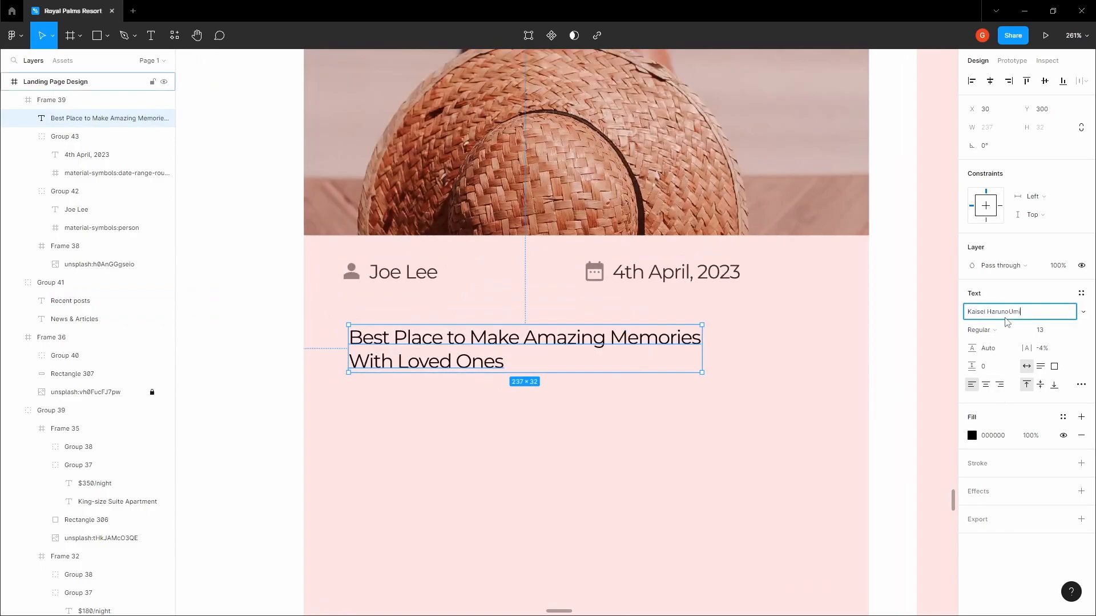
pyautogui.press('Return')
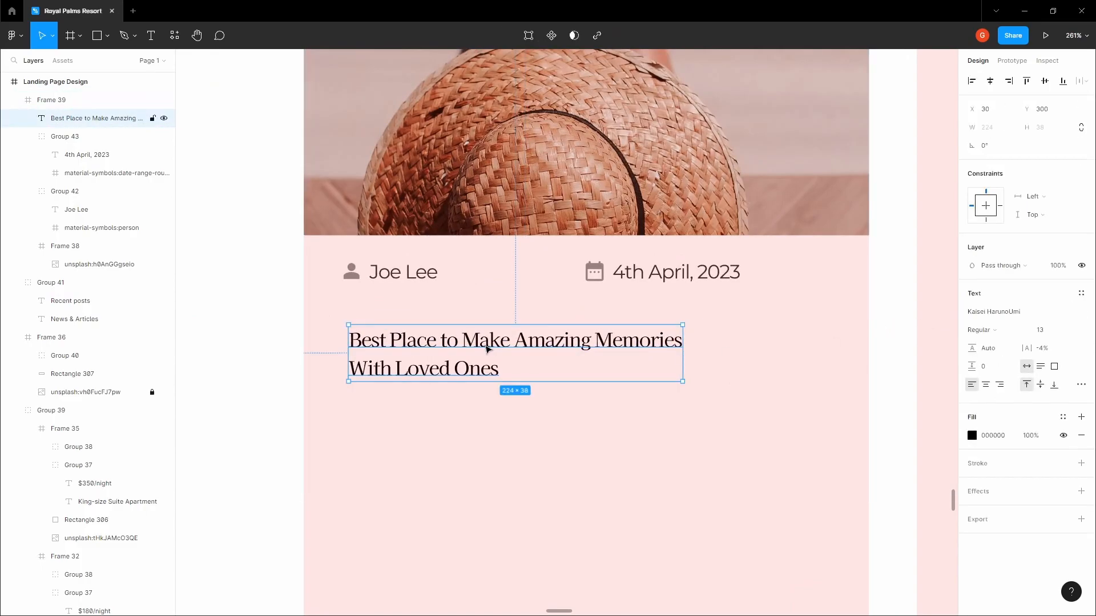
pyautogui.click(1069, 331)
pyautogui.click(984, 386)
pyautogui.scroll(-4, 540, 365)
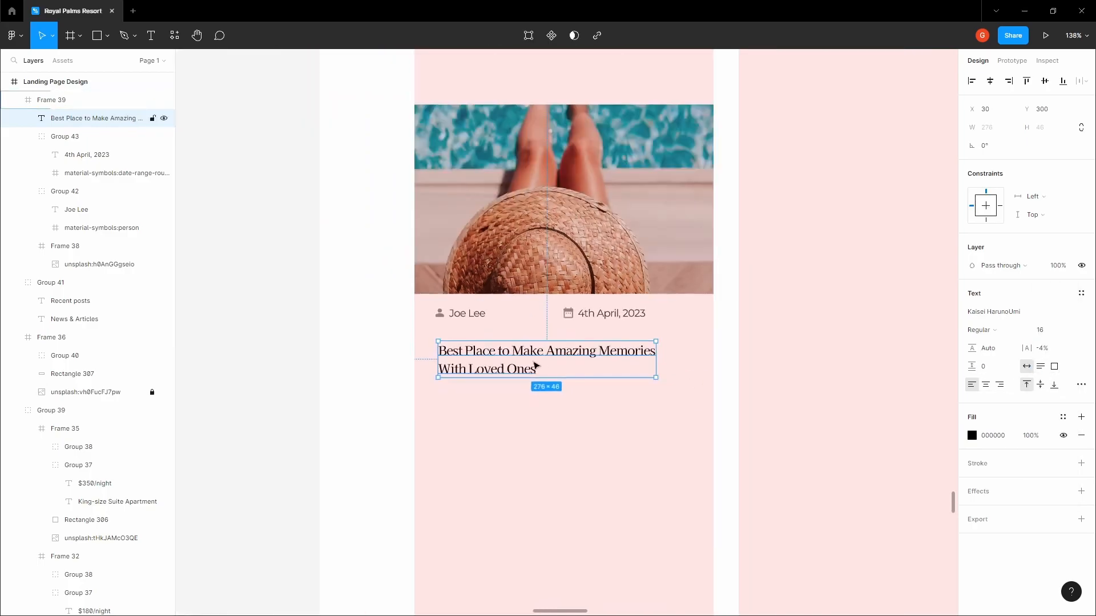
pyautogui.scroll(3, 503, 356)
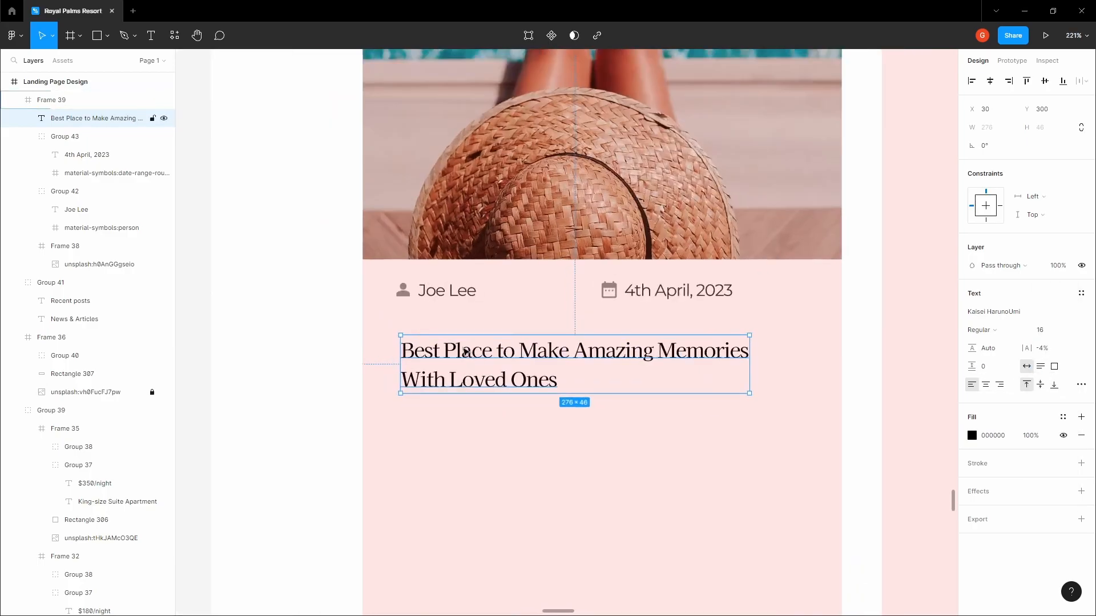
pyautogui.press('Left')
pyautogui.press('Left')
pyautogui.press('Left')
pyautogui.press('Left')
pyautogui.press('Left')
pyautogui.press('Left')
# Group the author and date row, then move the title up closer to it
pyautogui.click(410, 300)
pyautogui.keyDown('shift'); pyautogui.click(667, 297); pyautogui.keyUp('shift')
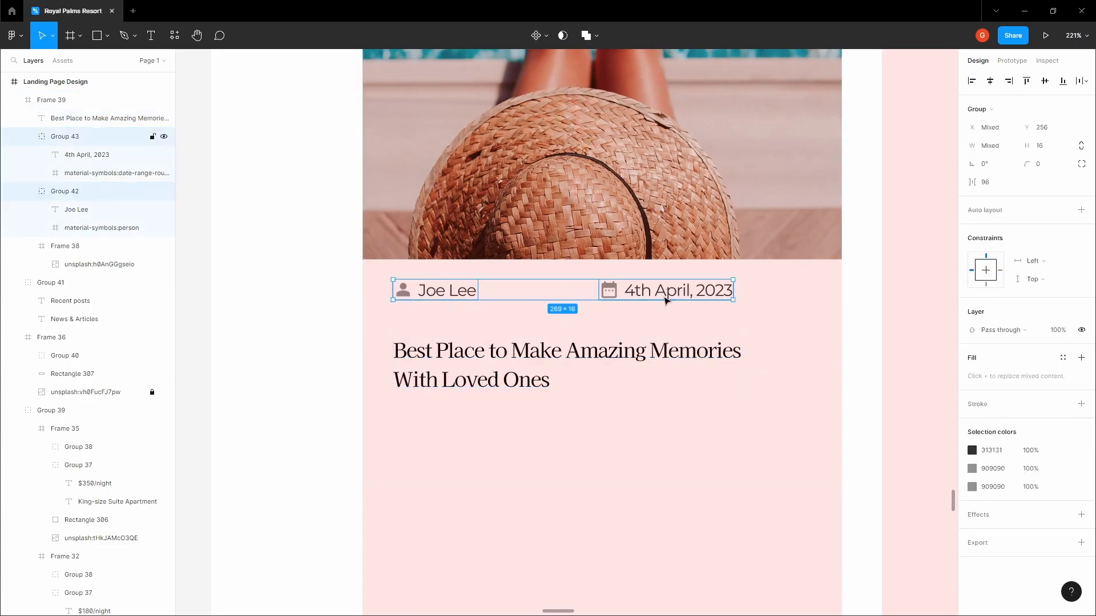
pyautogui.hotkey('ctrl', 'g')
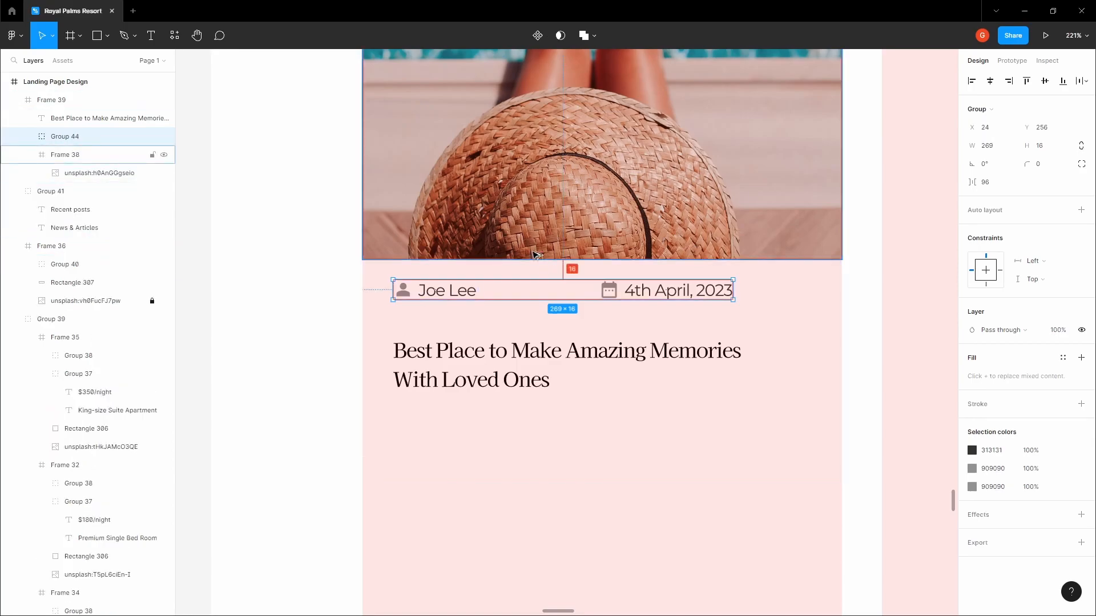
pyautogui.click(466, 370)
pyautogui.moveTo(451, 295)
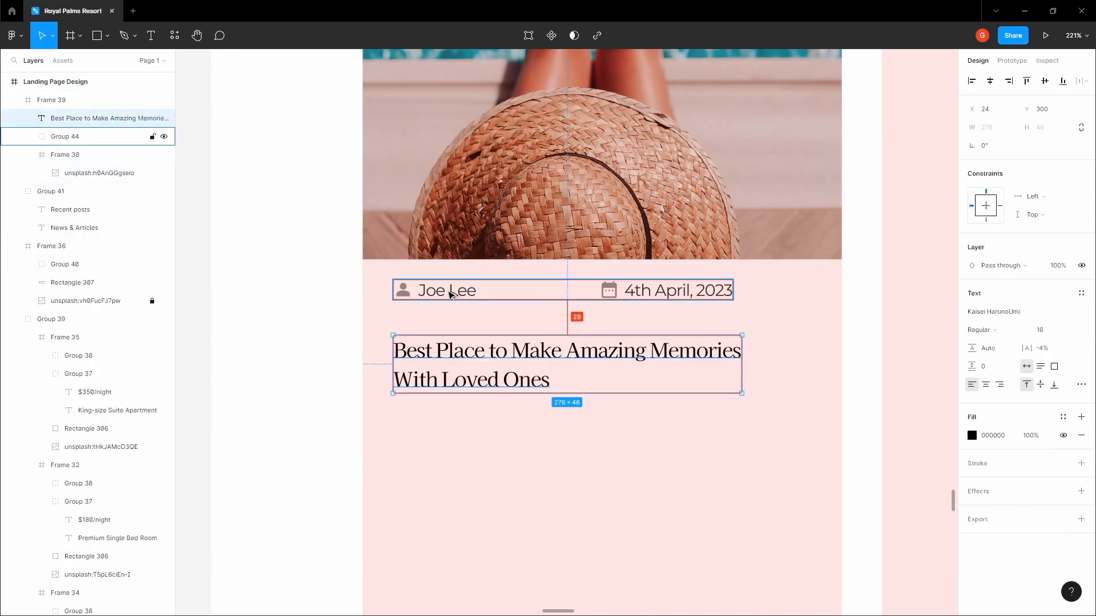
pyautogui.press('Up')
pyautogui.press('Up')
pyautogui.press('Up')
pyautogui.press('Up')
pyautogui.press('Up')
pyautogui.press('Up')
pyautogui.press('Up')
pyautogui.press('Up')
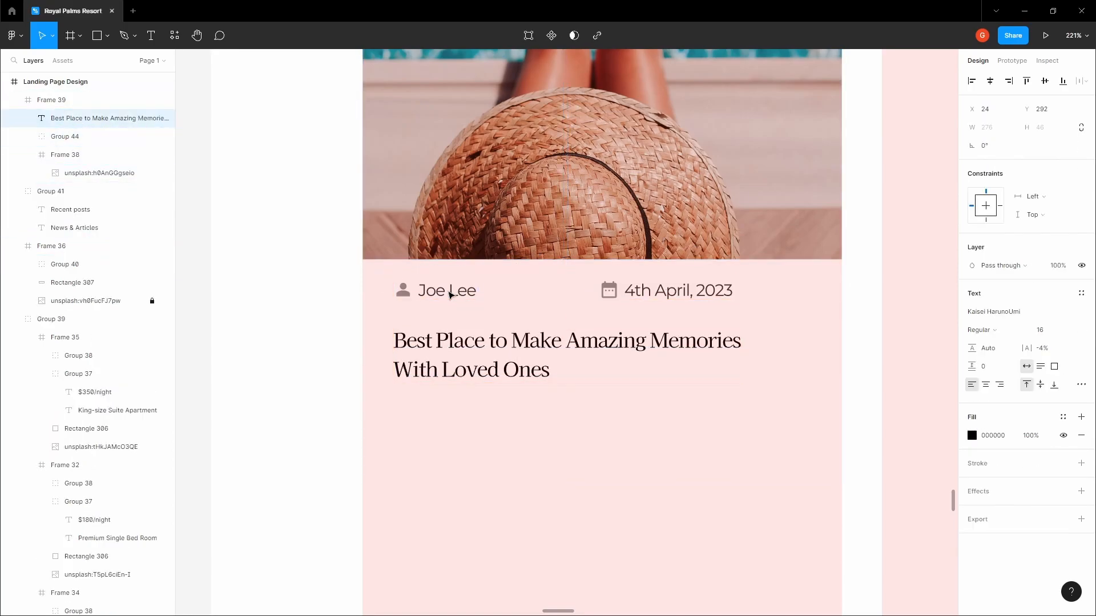
pyautogui.scroll(-1, 451, 294)
pyautogui.click(306, 313)
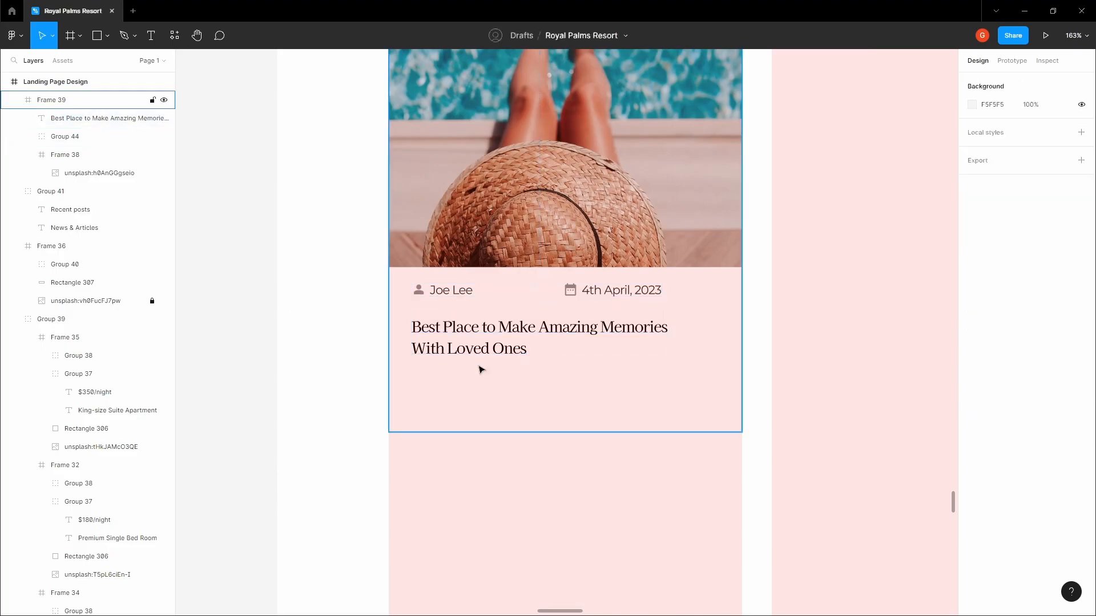
# Extend the post card frame's bottom edge downward
pyautogui.click(516, 347)
pyautogui.moveTo(496, 432); pyautogui.dragTo(458, 469)
pyautogui.scroll(3, 417, 382)
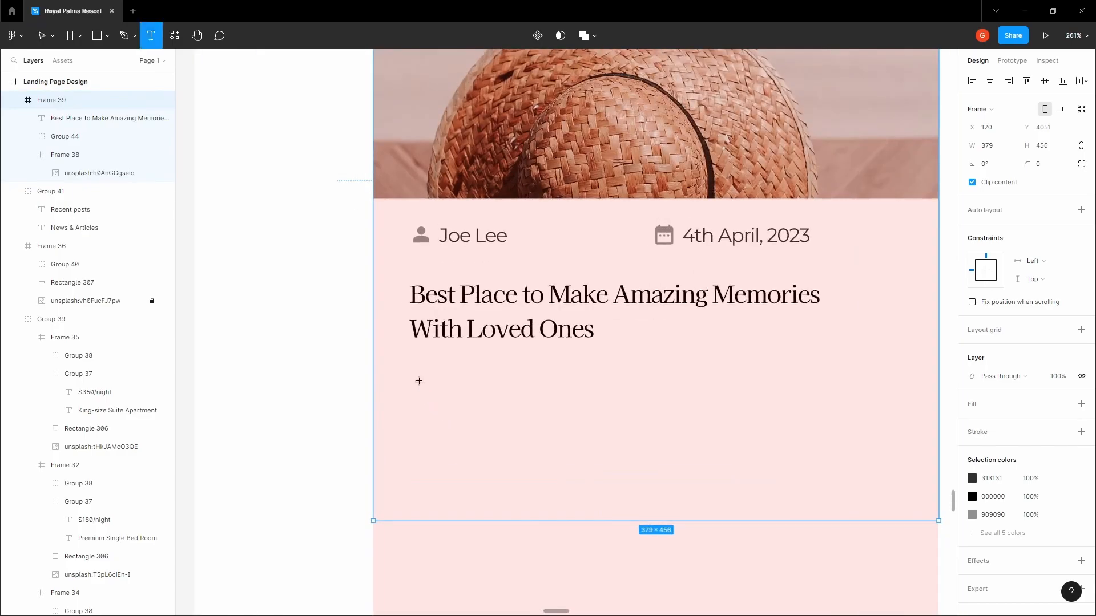
# Type the description about tropical island adventures, premium services and perks of our resort below the title
pyautogui.press('t')
pyautogui.click(418, 380)
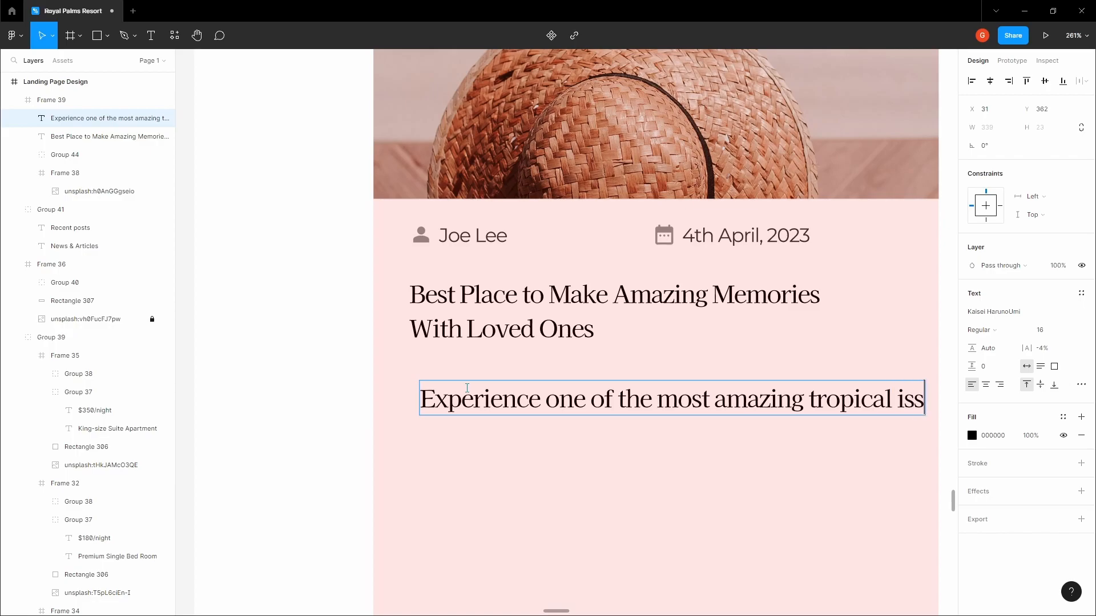
pyautogui.press('Return')
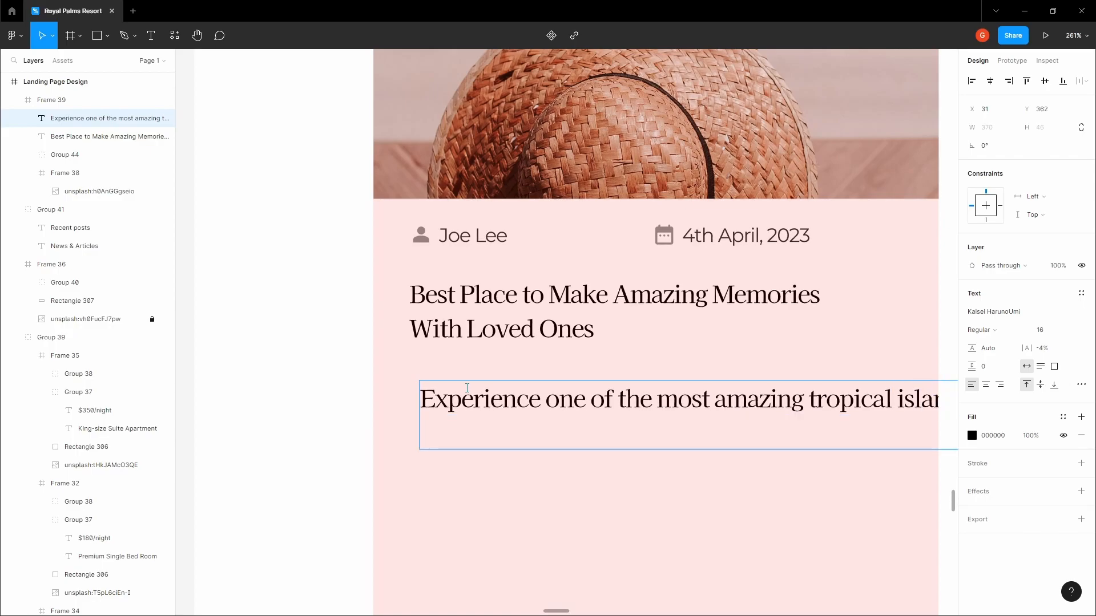
pyautogui.press('BackSpace')
pyautogui.press('BackSpace')
pyautogui.write('ures you have ever seen in your life')
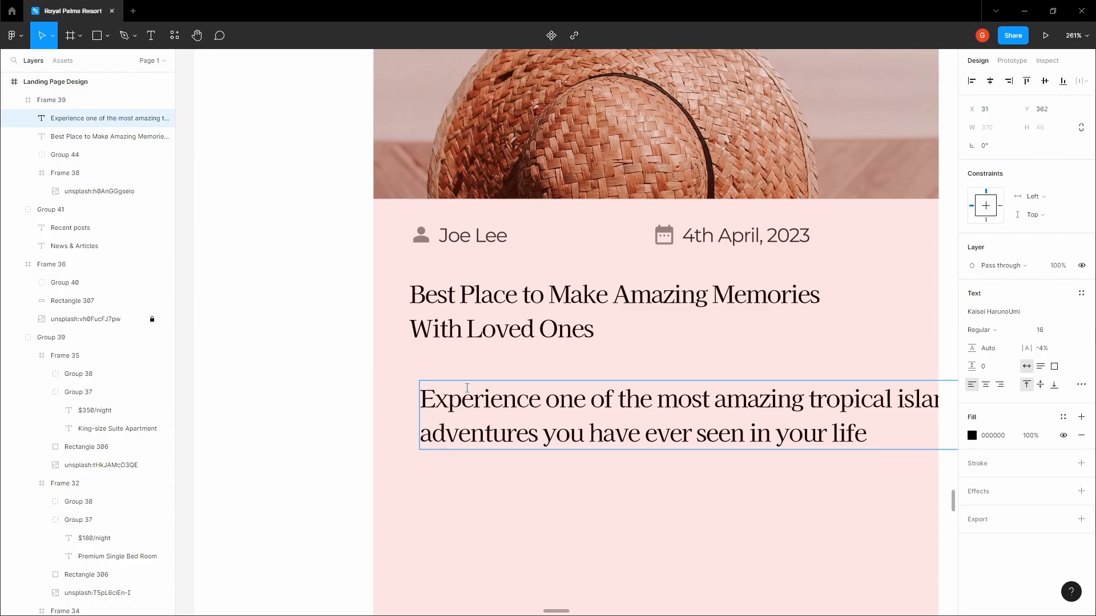
pyautogui.write(' and  our p')
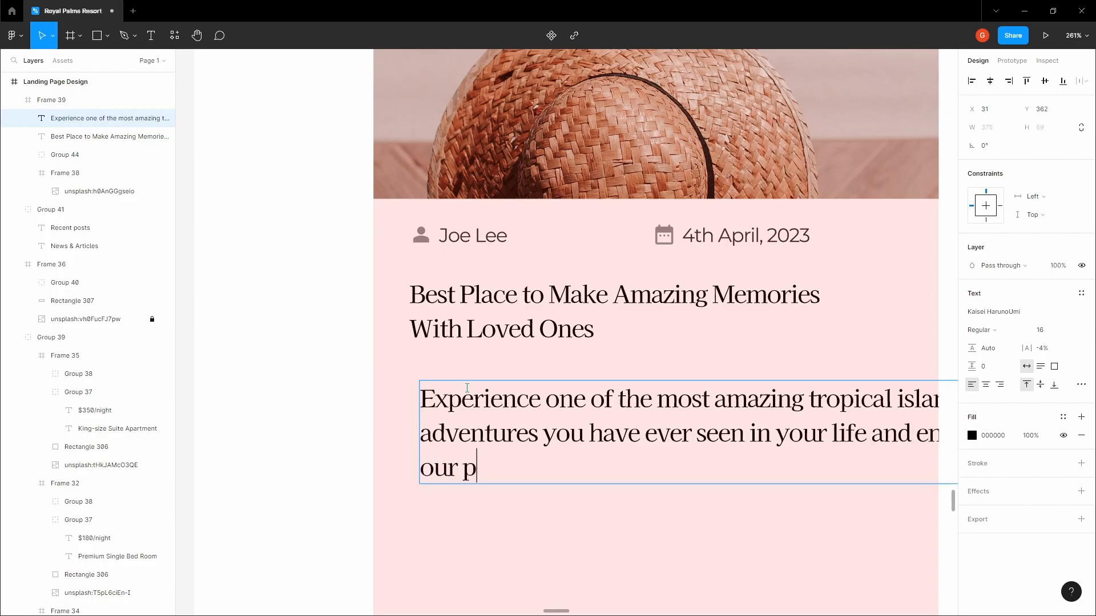
pyautogui.write('remium')
pyautogui.write(' str')
pyautogui.write('vices')
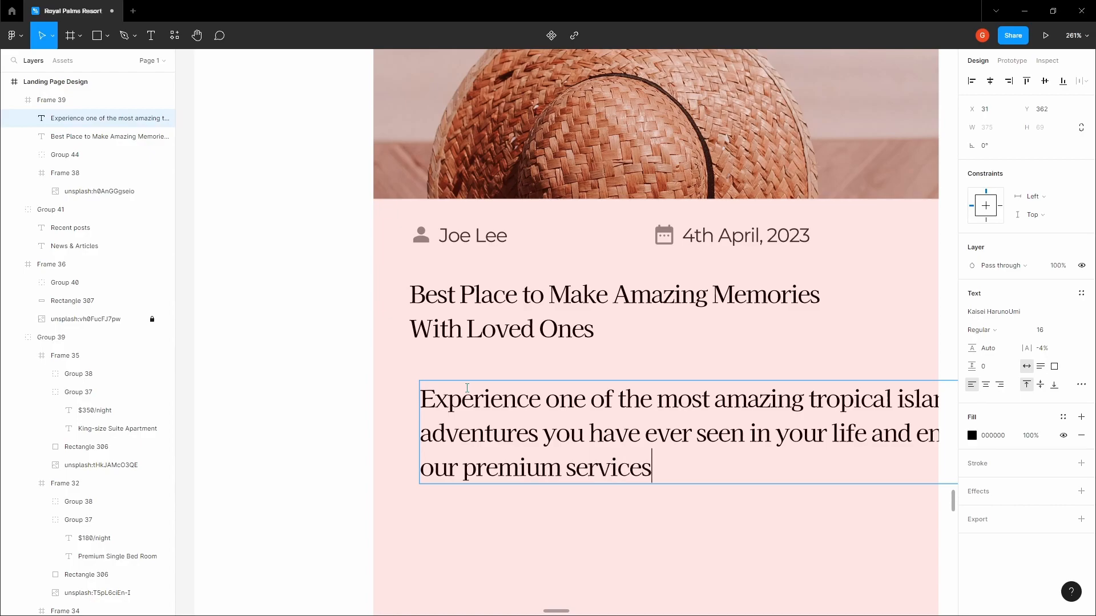
pyautogui.write(' and perks of our resrt and')
pyautogui.press('BackSpace')
pyautogui.press('BackSpace')
pyautogui.press('BackSpace')
pyautogui.press('BackSpace')
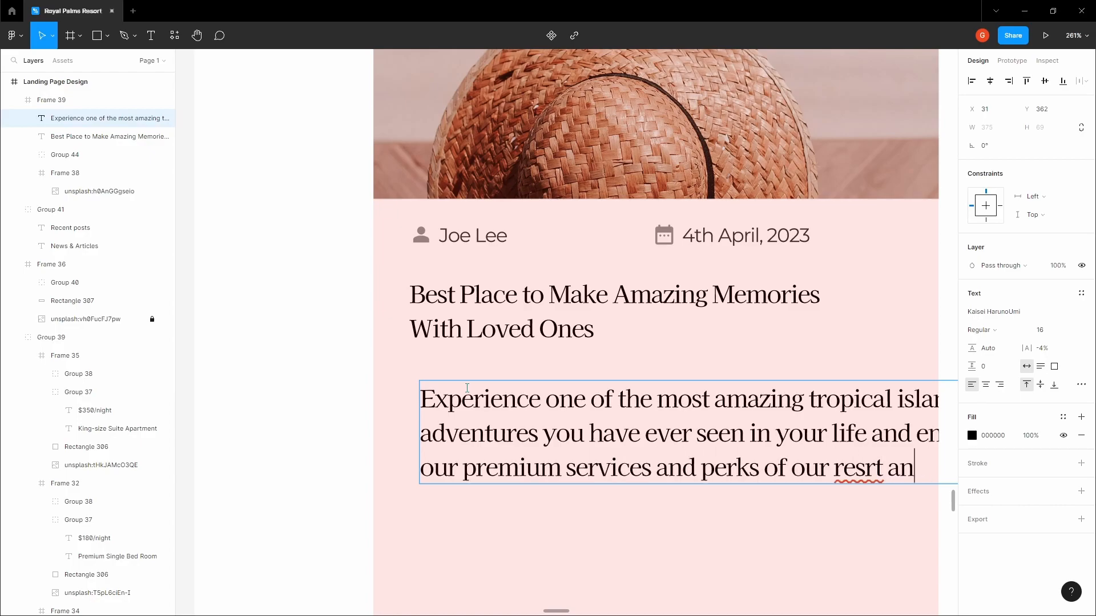
pyautogui.write('rt a')
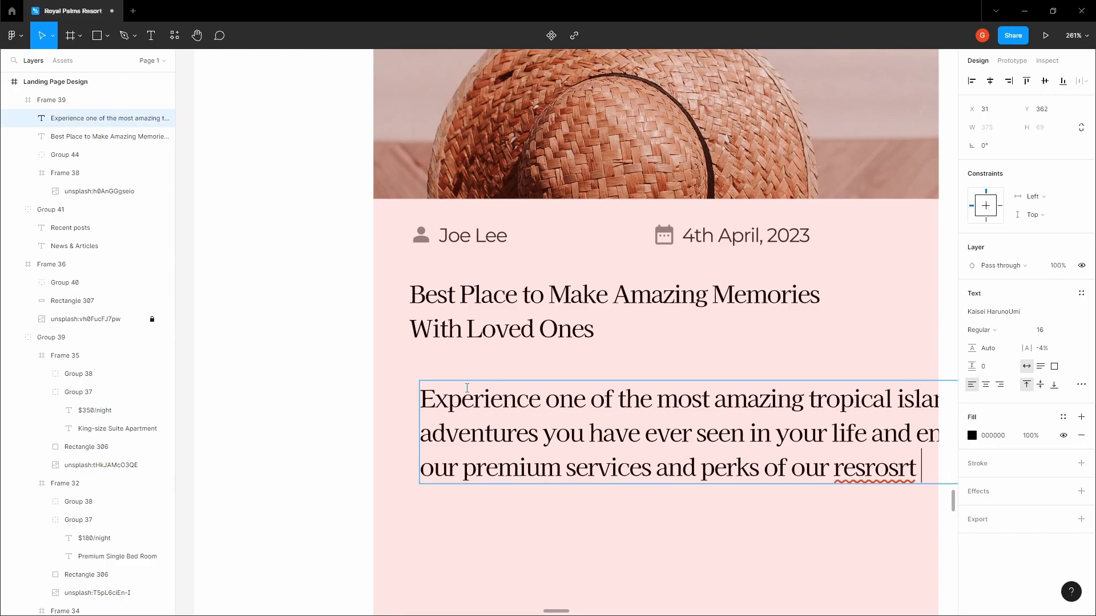
pyautogui.press('BackSpace')
pyautogui.press('BackSpace')
pyautogui.press('BackSpace')
pyautogui.press('BackSpace')
pyautogui.press('BackSpace')
pyautogui.press('BackSpace')
pyautogui.write('ort and')
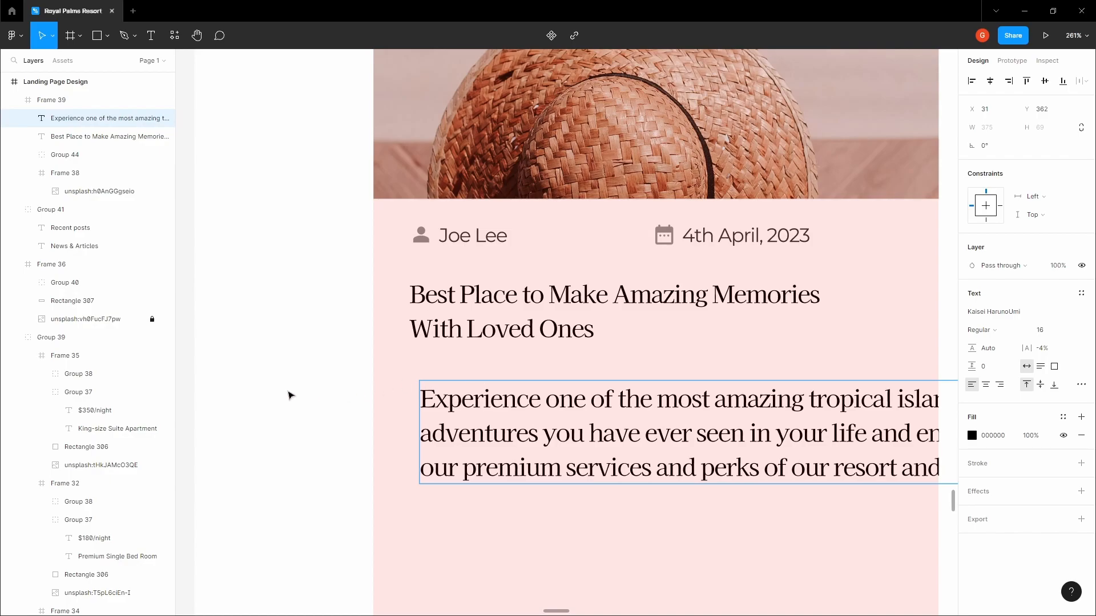
pyautogui.press('Escape')
pyautogui.scroll(-5, 291, 395)
# Set the description to Montserrat size 14 and align it with the title
pyautogui.click(1032, 316)
pyautogui.write('M')
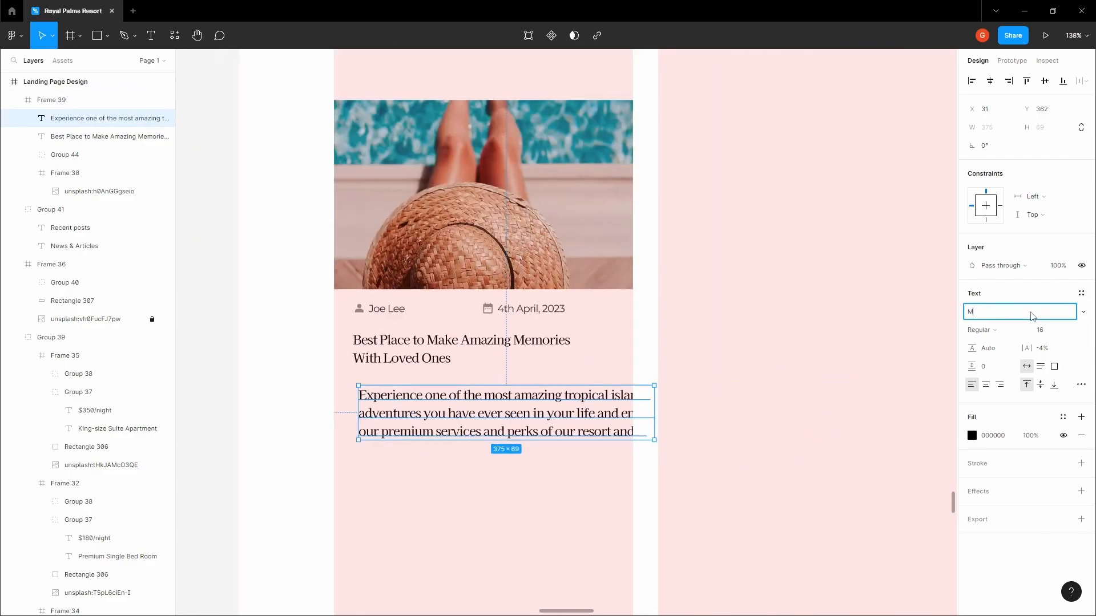
pyautogui.write('ontserrat')
pyautogui.press('Return')
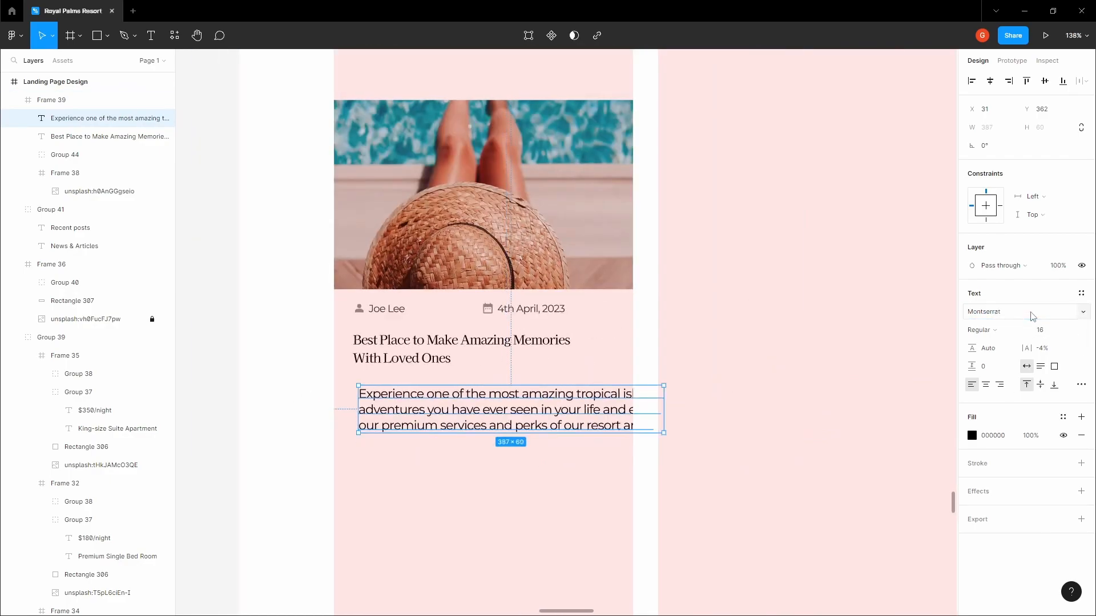
pyautogui.click(1070, 330)
pyautogui.click(1052, 298)
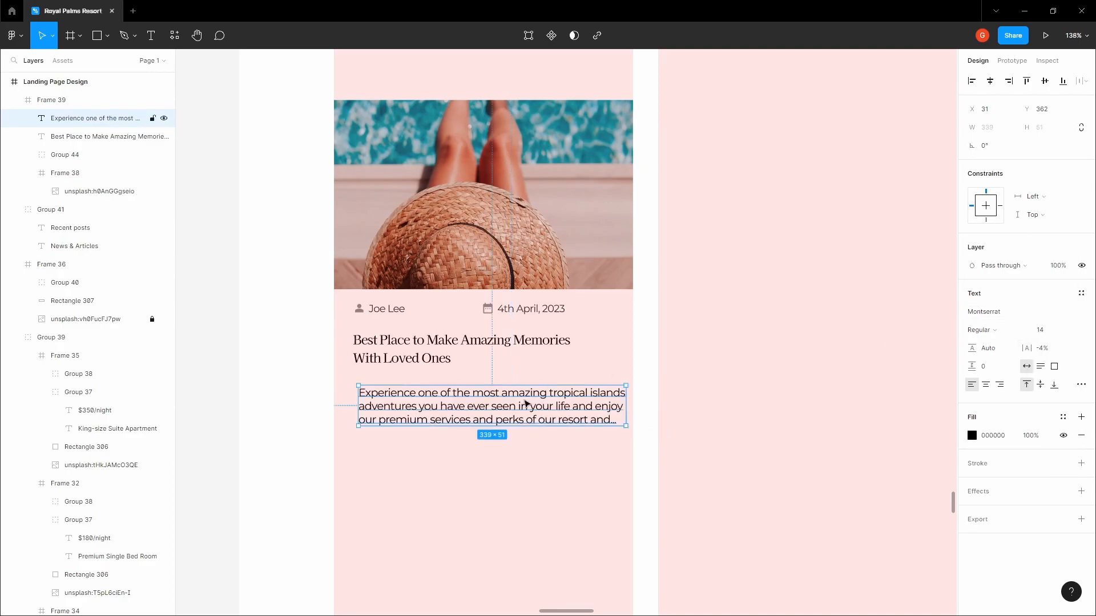
pyautogui.scroll(5, 508, 395)
pyautogui.scroll(-4, 508, 395)
pyautogui.moveTo(443, 394); pyautogui.dragTo(436, 394)
# Resize the description box to 328 wide so the text wraps to three lines
pyautogui.press('alt')
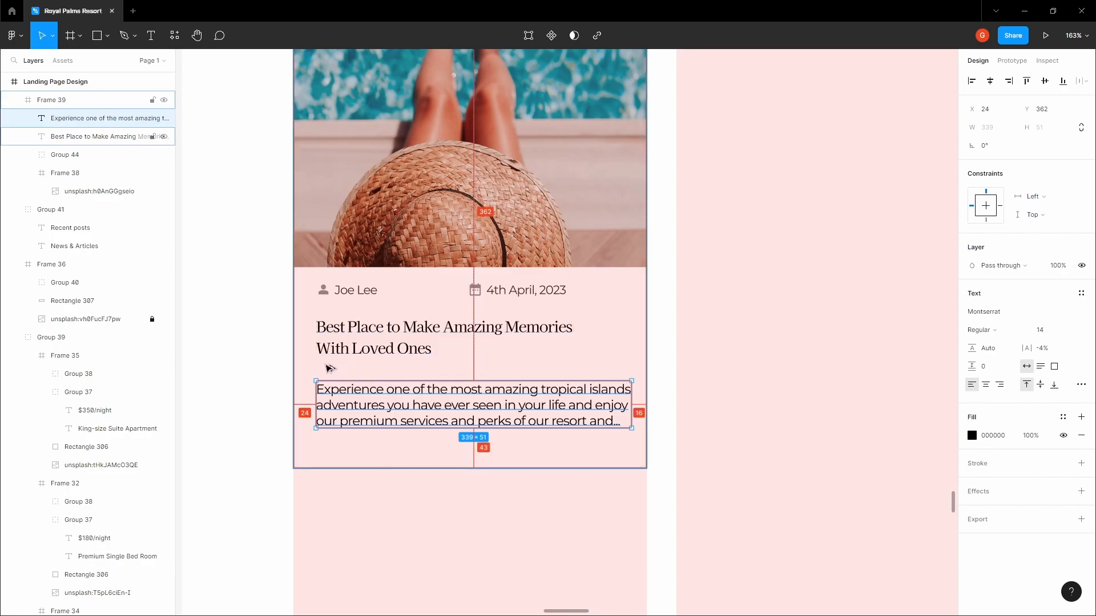
pyautogui.scroll(5, 526, 406)
pyautogui.moveTo(799, 382); pyautogui.dragTo(781, 379)
pyautogui.scroll(5, 780, 382)
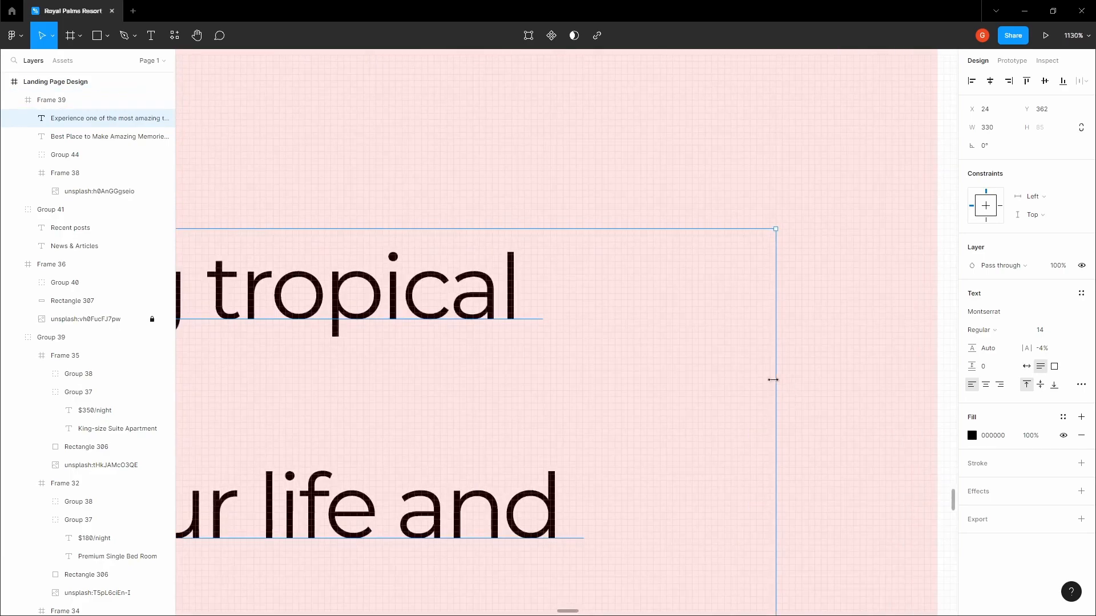
pyautogui.scroll(-10, 782, 380)
pyautogui.moveTo(783, 379); pyautogui.dragTo(805, 384)
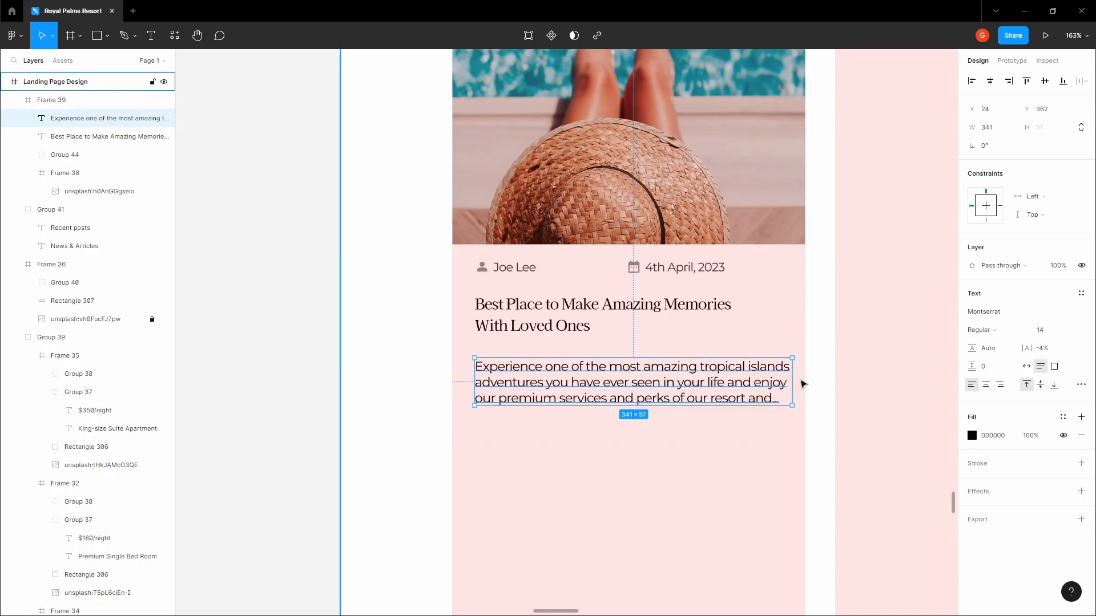
pyautogui.scroll(6, 801, 384)
pyautogui.scroll(-3, 799, 383)
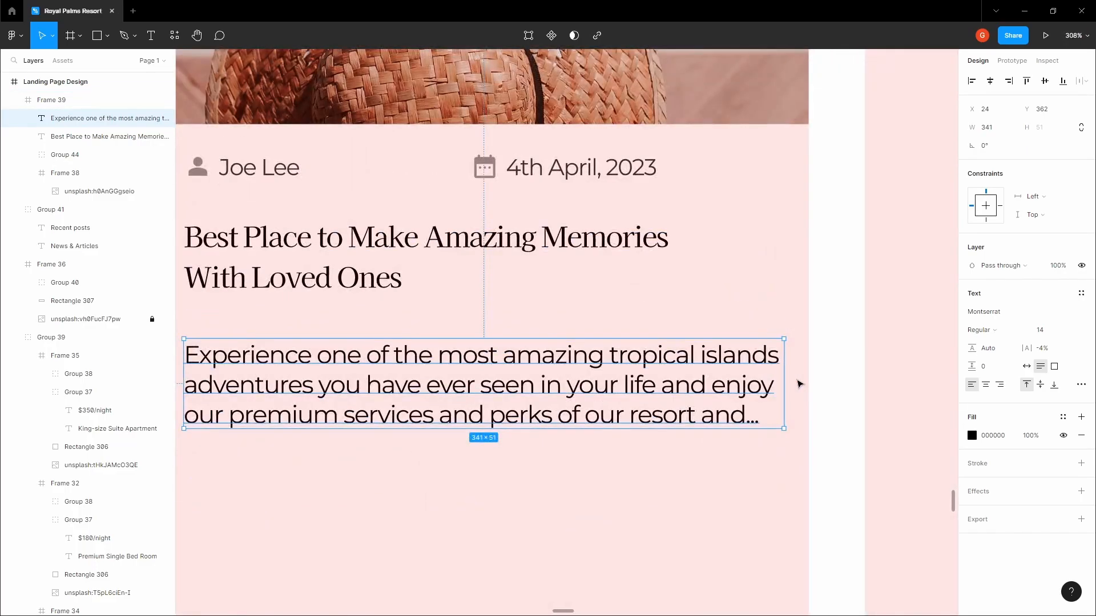
pyautogui.scroll(-2, 799, 384)
pyautogui.moveTo(787, 379); pyautogui.dragTo(750, 380)
pyautogui.scroll(8, 786, 386)
pyautogui.scroll(-9, 790, 389)
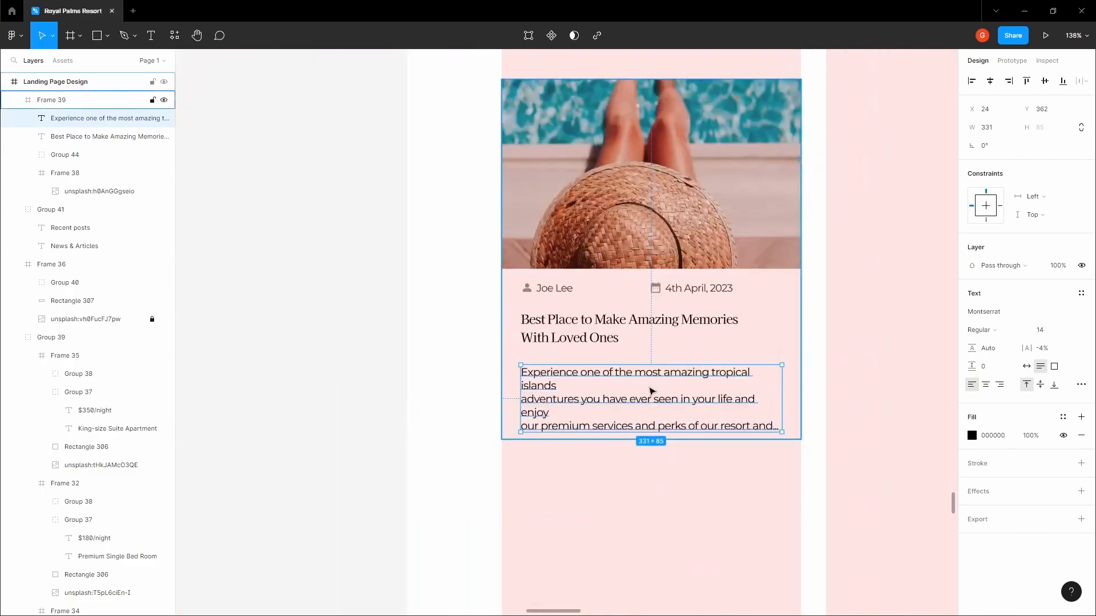
# Remove the extra line breaks after 'islands' in the description
pyautogui.doubleClick(652, 391)
pyautogui.hotkey('ctrl', 'a')
pyautogui.scroll(2, 541, 408)
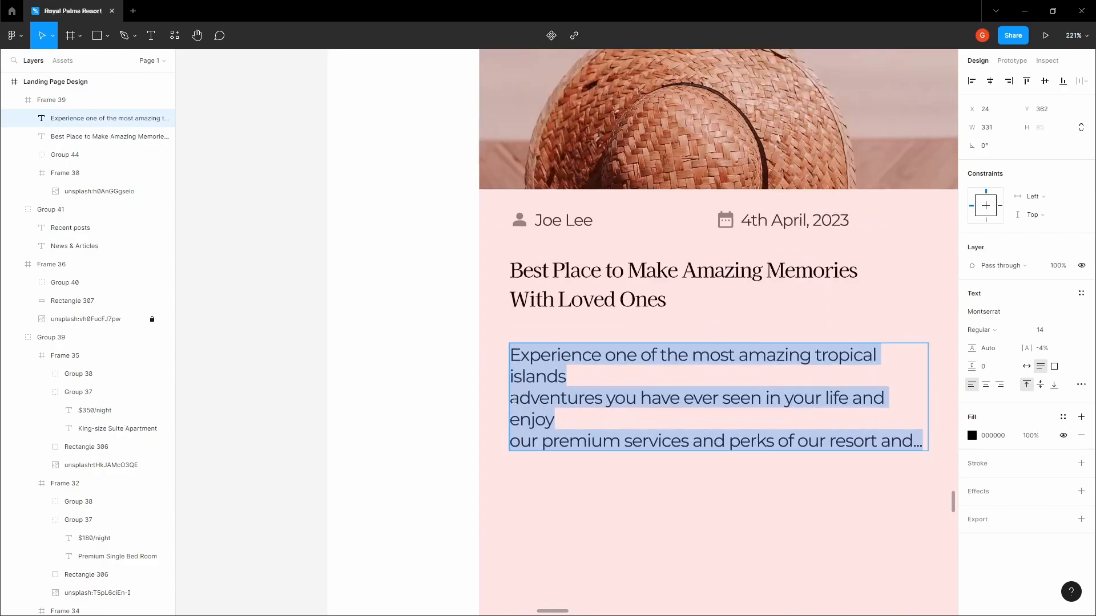
pyautogui.click(513, 398)
pyautogui.press('BackSpace')
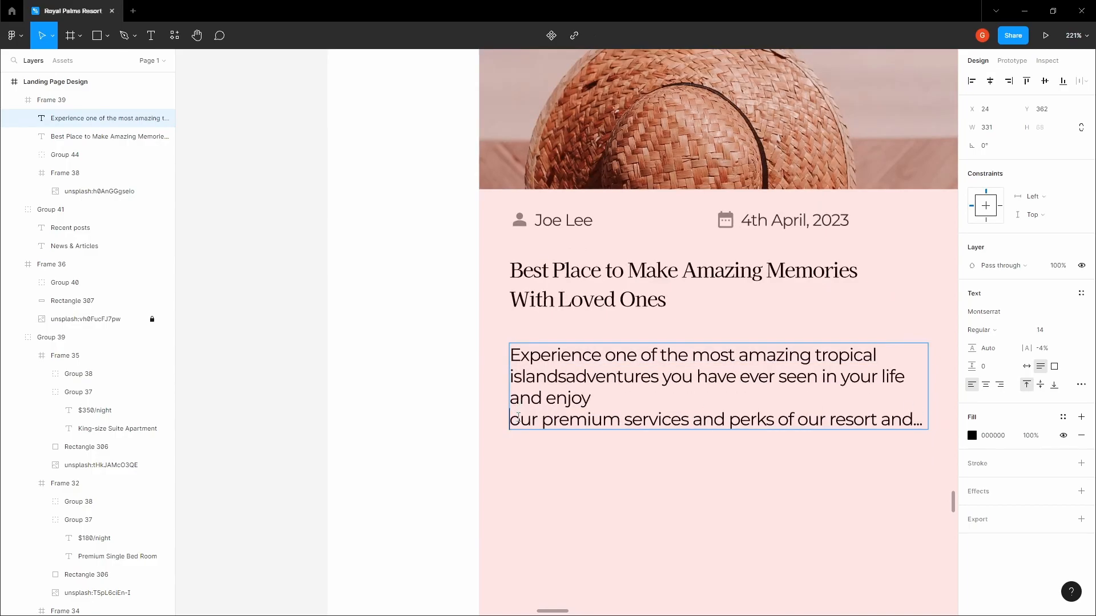
pyautogui.press('BackSpace')
pyautogui.click(592, 375)
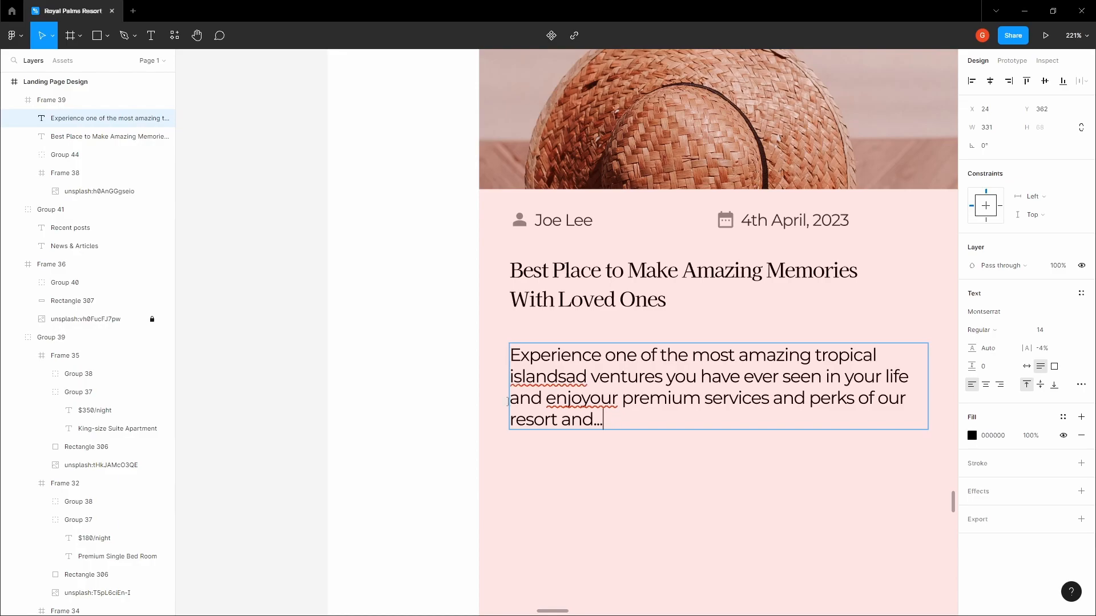
pyautogui.press('Escape')
# Set the description size to 13 and move it up closer to the title
pyautogui.click(1063, 331)
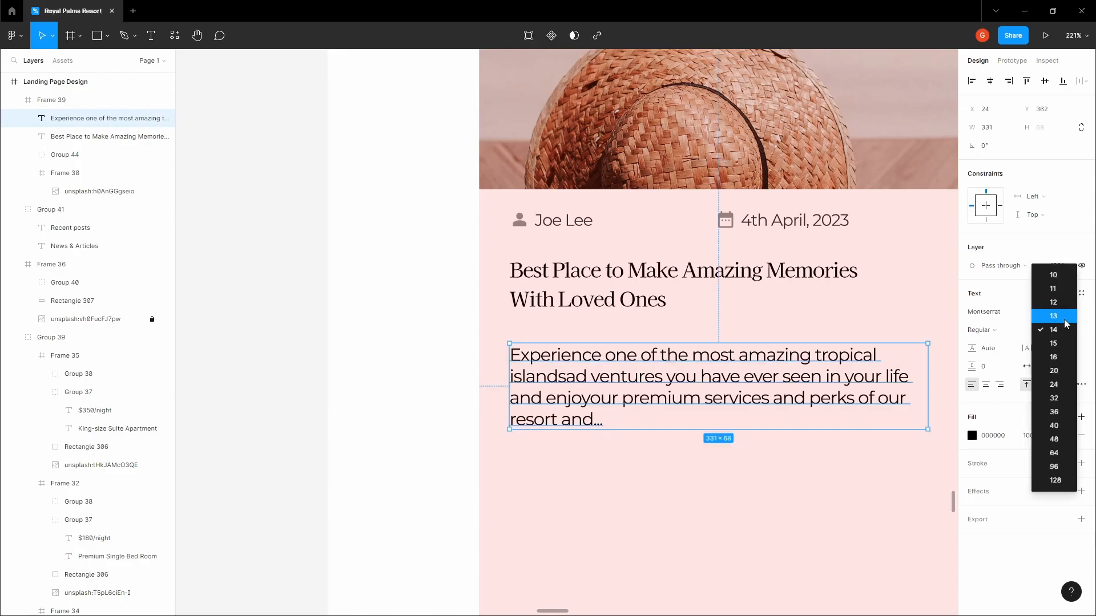
pyautogui.click(1050, 311)
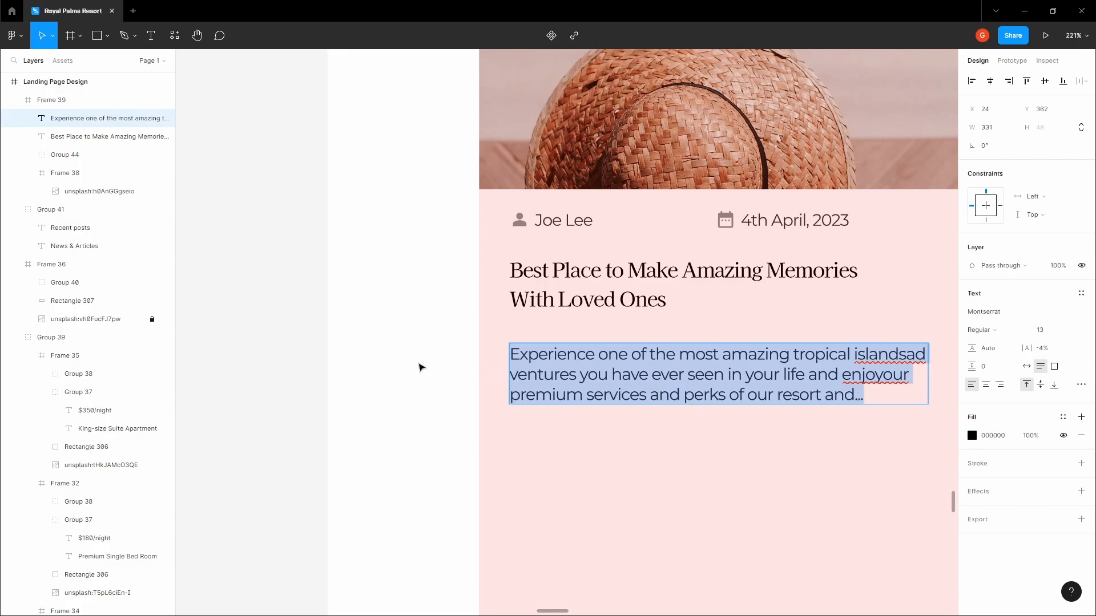
pyautogui.scroll(-5, 423, 367)
pyautogui.press('alt')
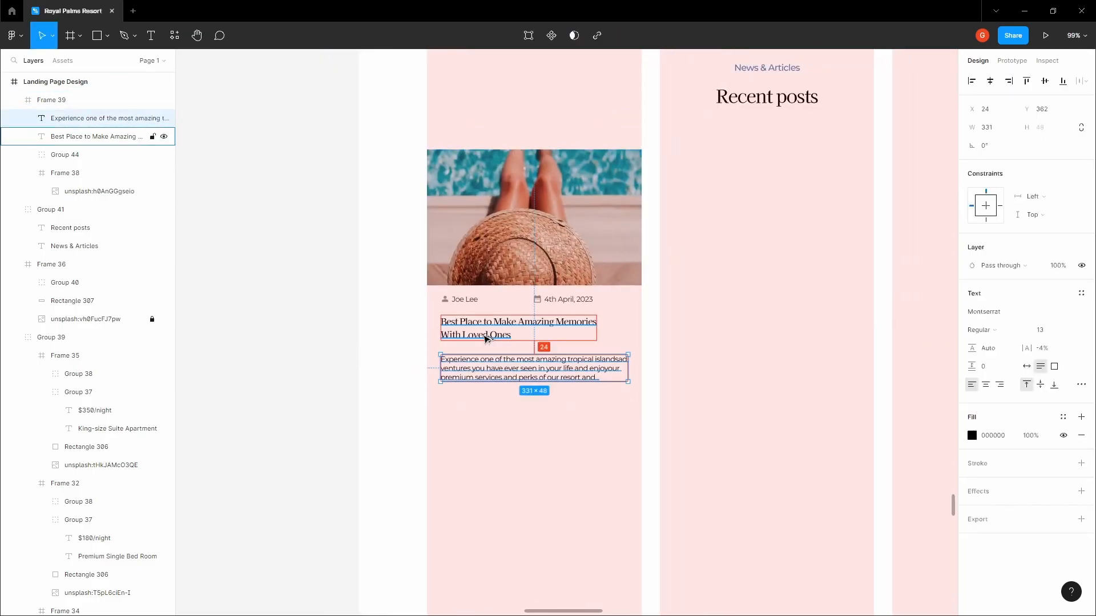
pyautogui.hotkey('shift', 'Up')
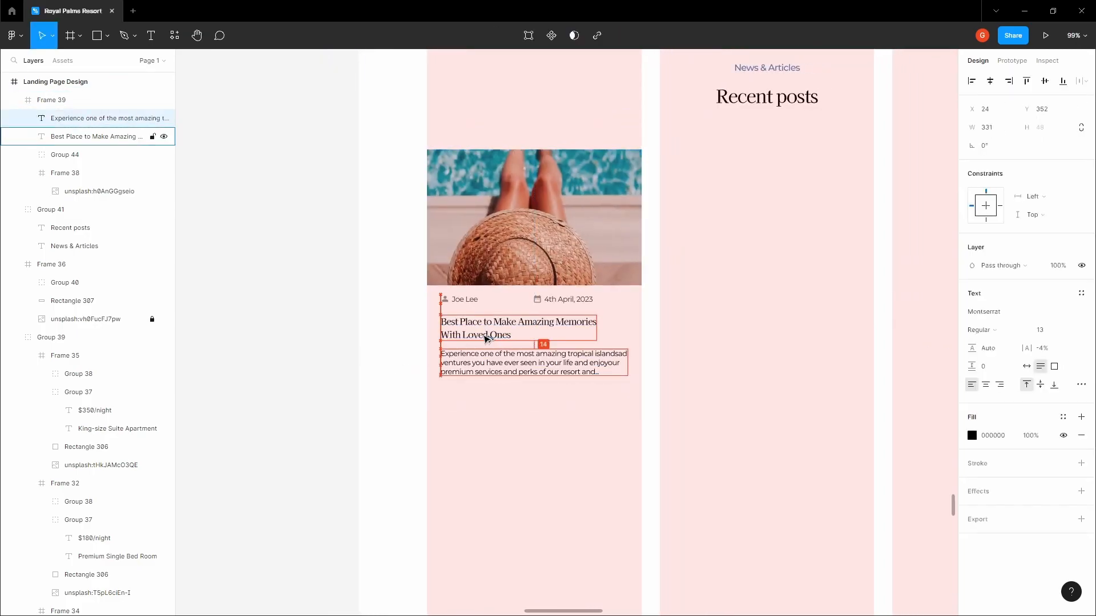
# Fix 'enjoyour' and 'ad ventures', place the description 16 px below the title, and lengthen the card
pyautogui.doubleClick(610, 366)
pyautogui.click(606, 363)
pyautogui.press('Return')
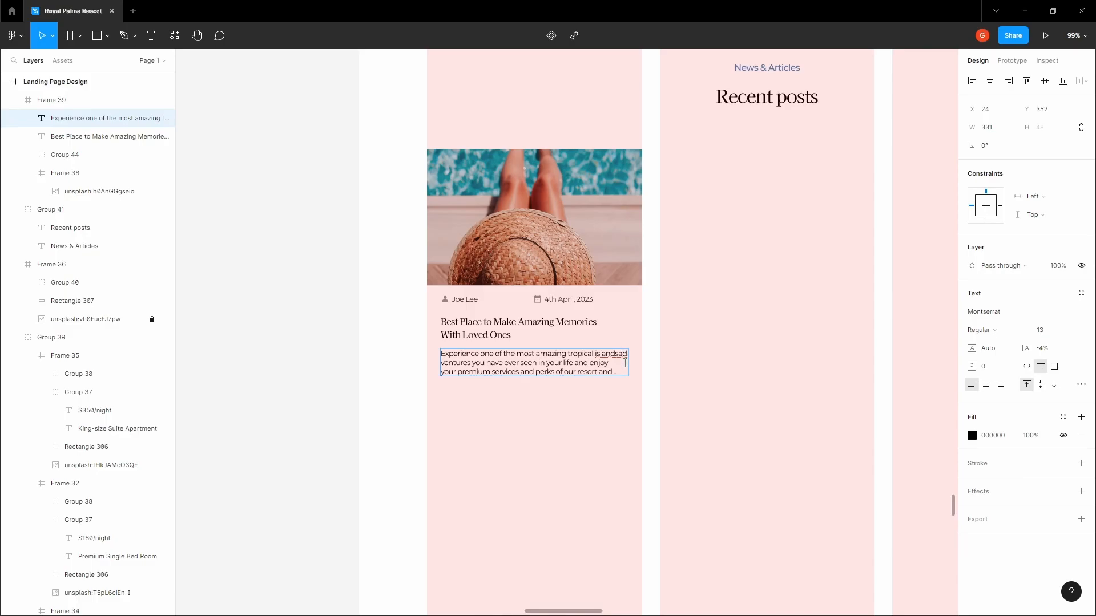
pyautogui.scroll(3, 625, 363)
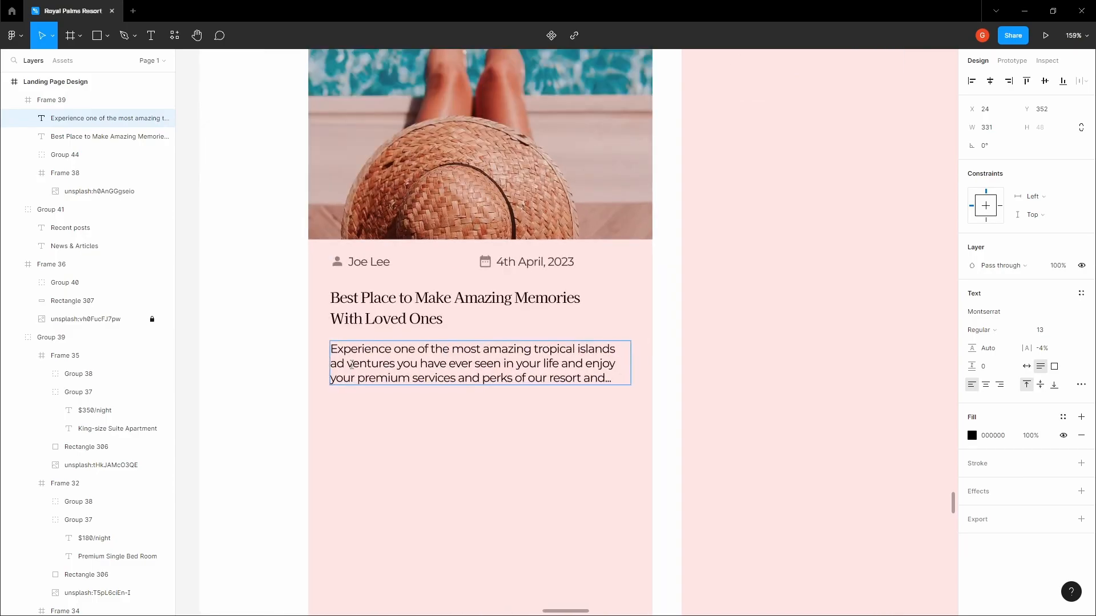
pyautogui.press('BackSpace')
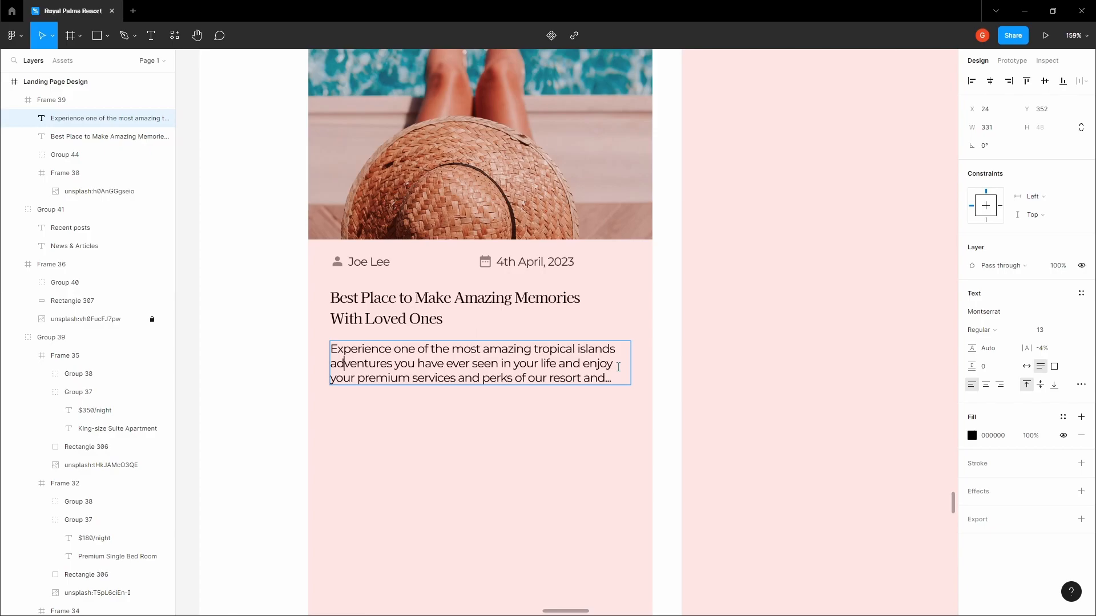
pyautogui.press('Escape')
pyautogui.press('alt')
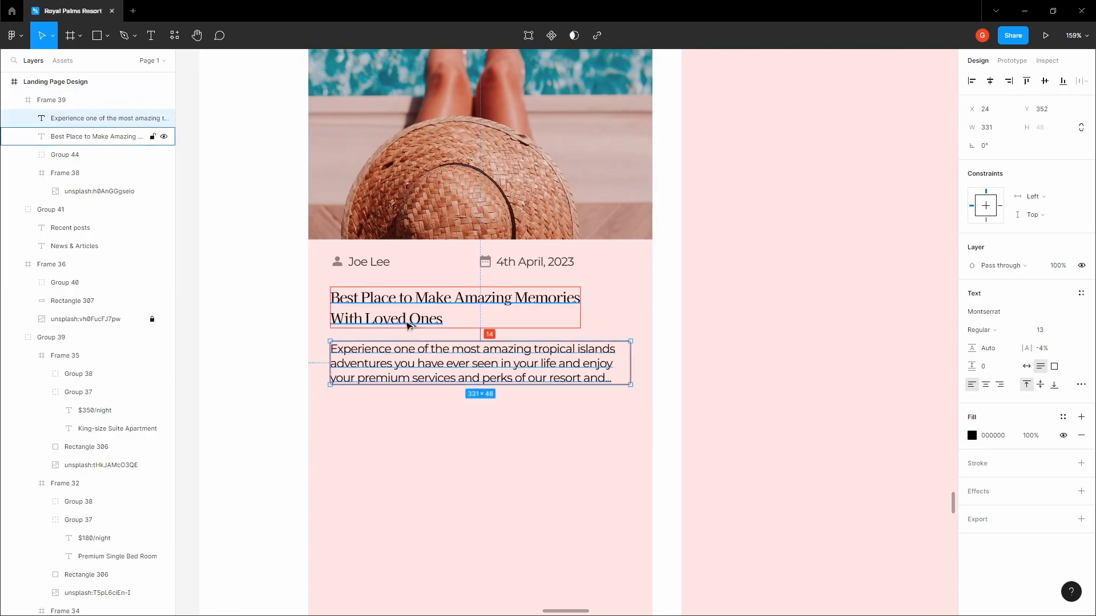
pyautogui.press('Down')
pyautogui.press('Down')
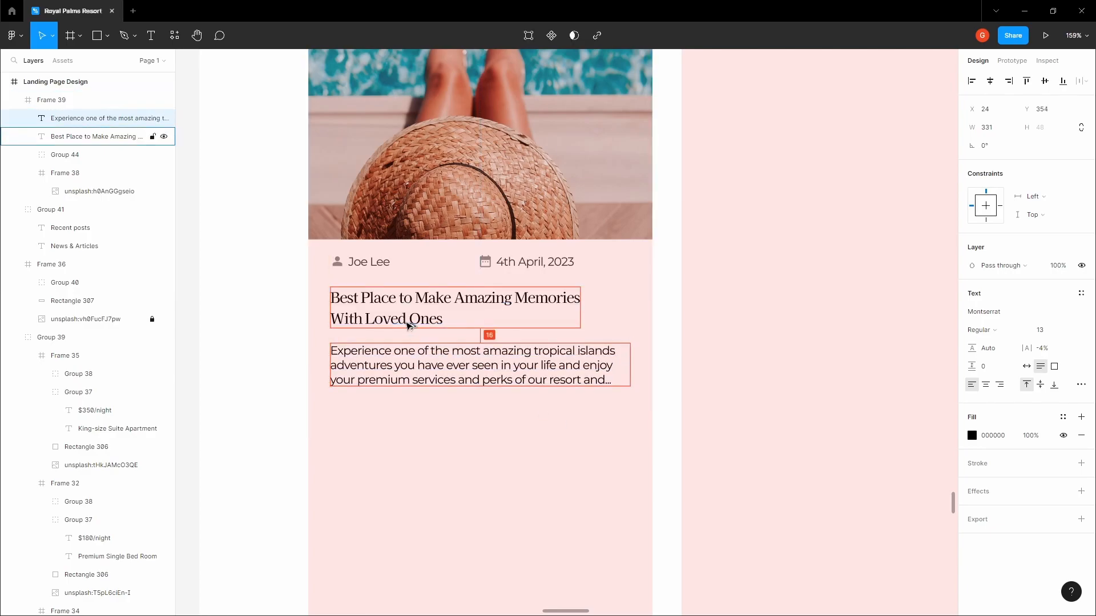
pyautogui.click(421, 397)
pyautogui.moveTo(417, 436); pyautogui.dragTo(419, 446)
# Select the 'More details →' link on a Rooms & Suites card
pyautogui.scroll(-4, 421, 442)
pyautogui.click(316, 395)
pyautogui.press('space')
pyautogui.moveTo(316, 395); pyautogui.dragTo(318, 408)
pyautogui.scroll(-4, 345, 405)
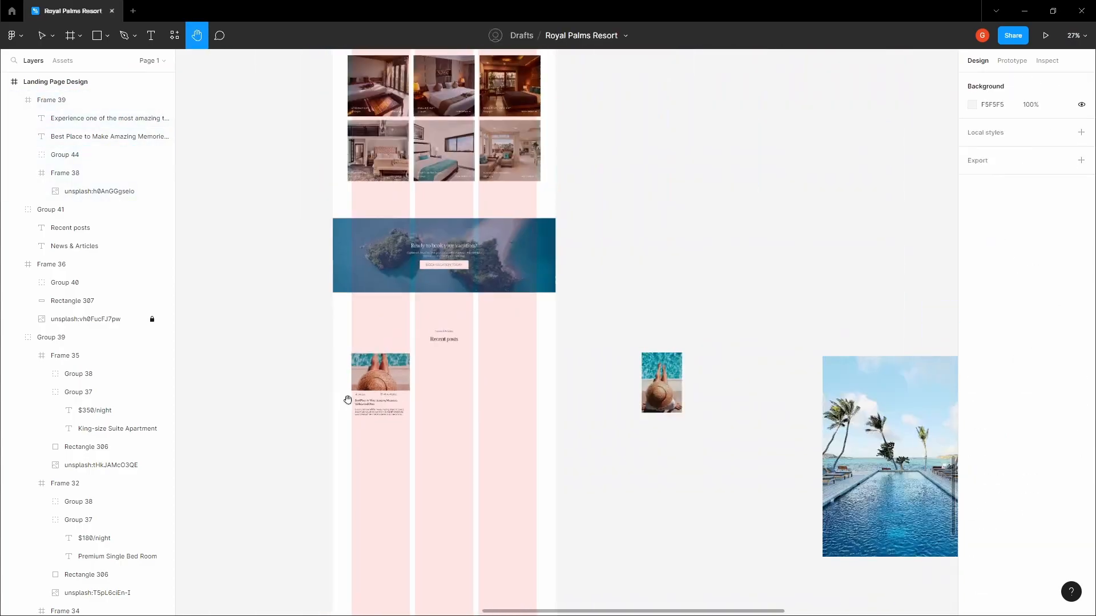
pyautogui.scroll(8, 347, 403)
pyautogui.scroll(10, 450, 469)
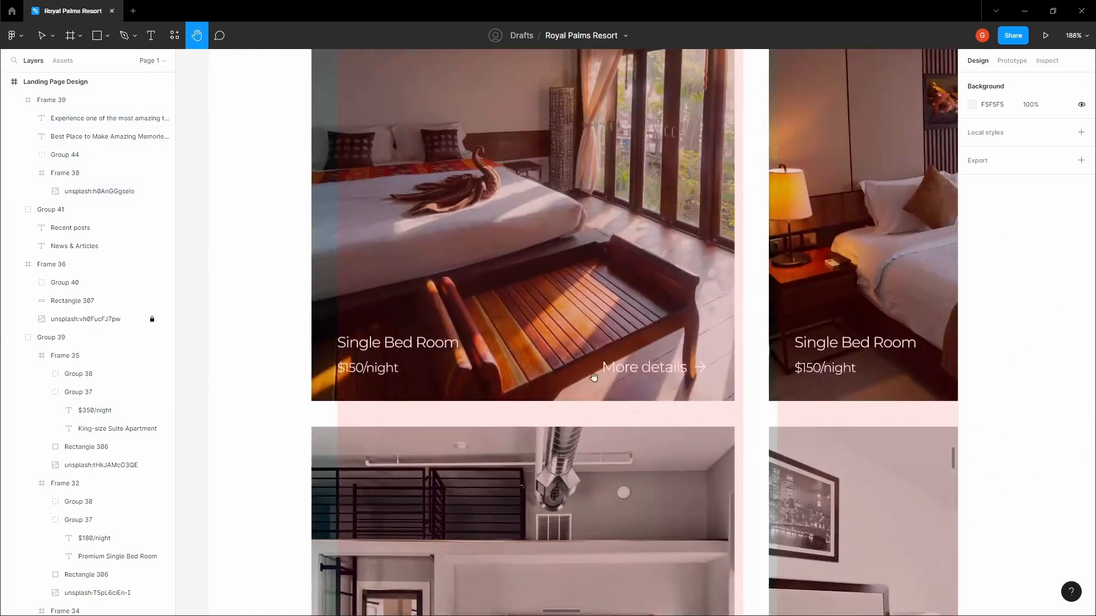
pyautogui.click(646, 369)
# Paste the link into the first post card, below its description
pyautogui.scroll(-4, 628, 400)
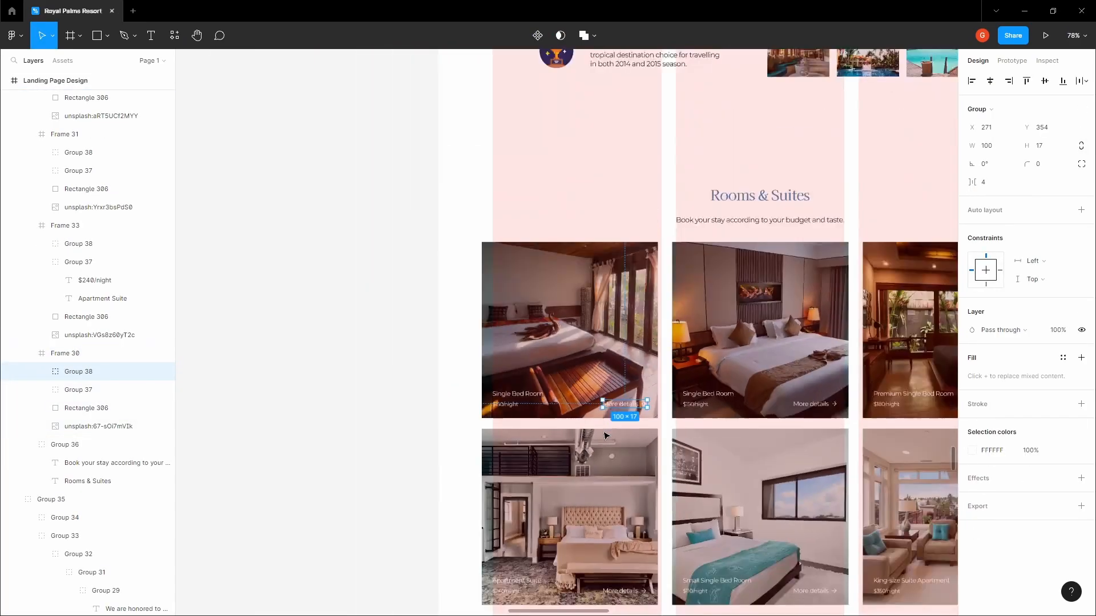
pyautogui.scroll(-10, 605, 435)
pyautogui.scroll(8, 606, 434)
pyautogui.scroll(-6, 606, 434)
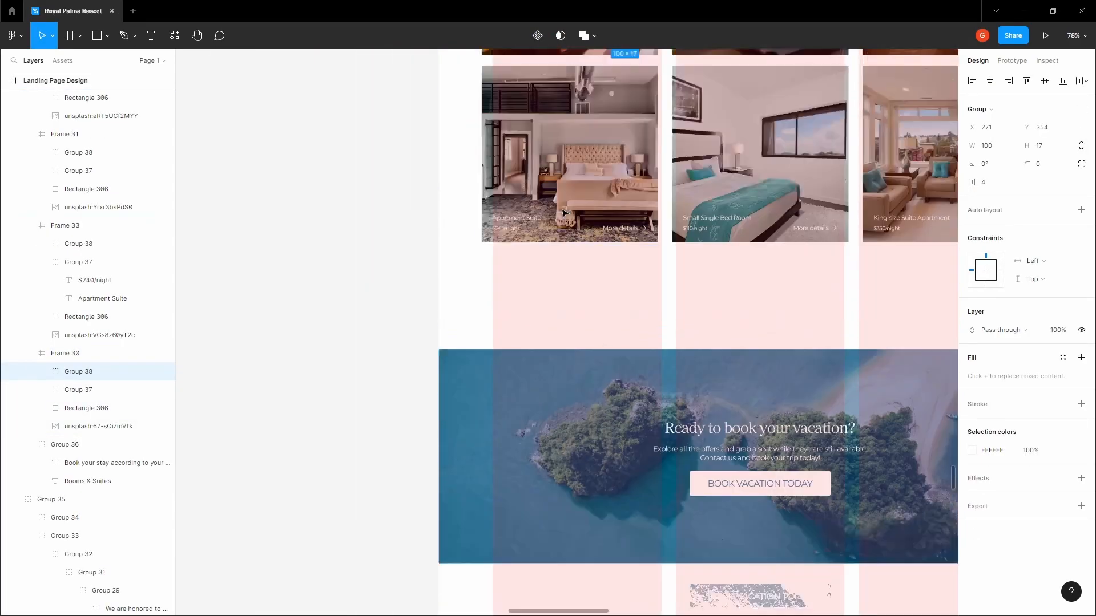
pyautogui.click(626, 432)
pyautogui.hotkey('ctrl', 'v')
pyautogui.scroll(5, 627, 432)
pyautogui.moveTo(636, 474); pyautogui.dragTo(496, 537)
# Change the link's colour from white to dark grey 313131
pyautogui.click(974, 451)
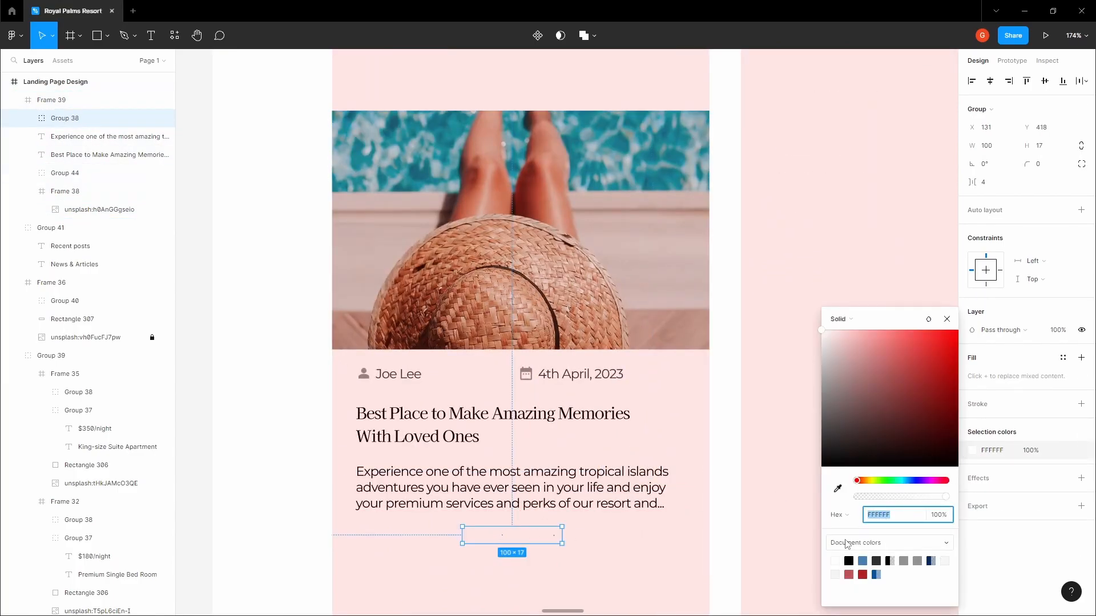
pyautogui.write('000000')
pyautogui.press('Return')
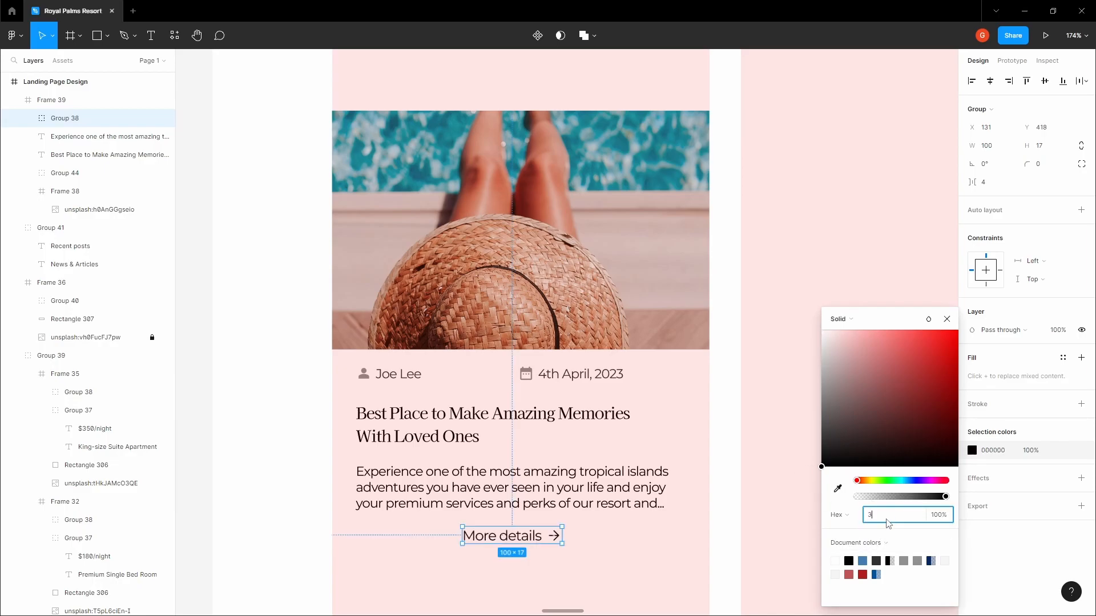
pyautogui.write('313131')
pyautogui.click(736, 494)
# Align the link with the paragraph's left edge, 32 px below the description
pyautogui.moveTo(508, 523); pyautogui.dragTo(442, 423)
pyautogui.scroll(1, 553, 396)
pyautogui.doubleClick(558, 414)
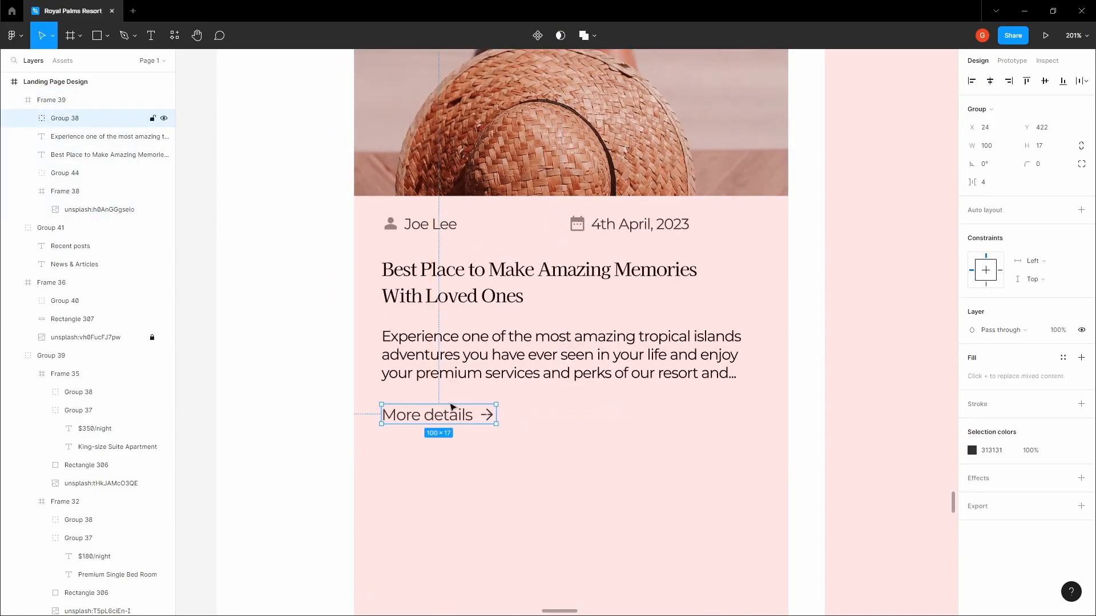
pyautogui.hotkey('shift', 'Down')
pyautogui.press('Down')
pyautogui.press('Down')
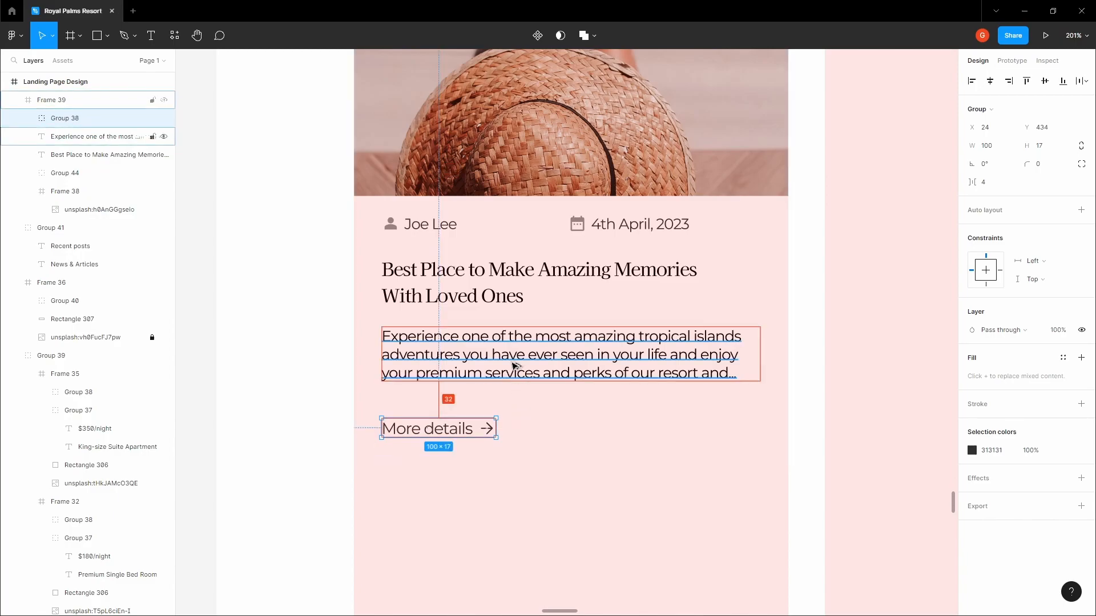
pyautogui.press('alt')
# Extend the post card's bottom edge below the link to 379×475
pyautogui.click(524, 410)
pyautogui.click(436, 435)
pyautogui.press('alt')
pyautogui.click(441, 455)
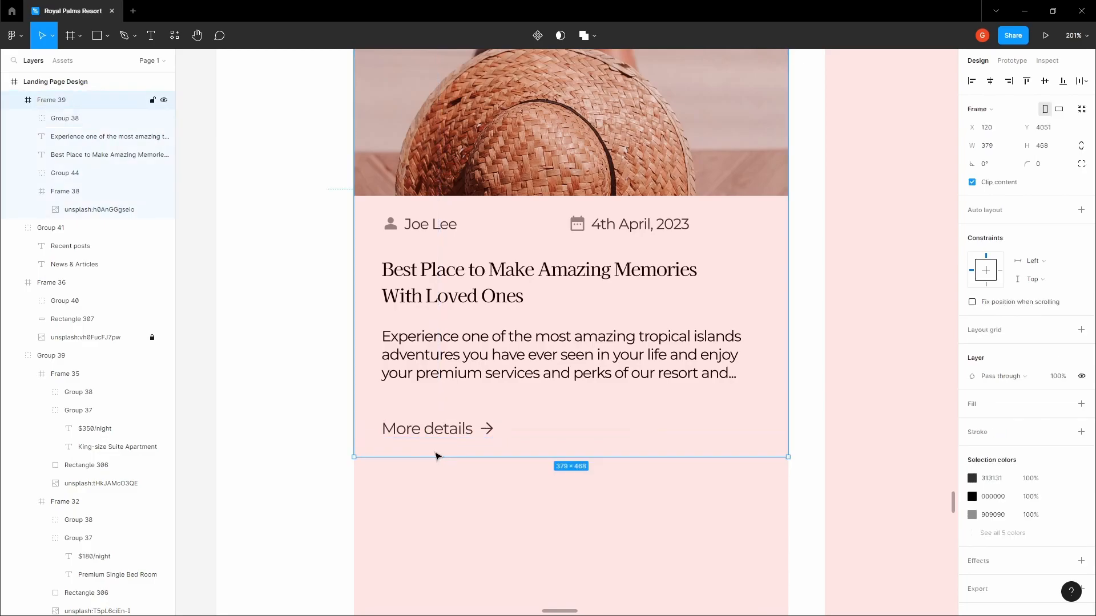
pyautogui.scroll(10, 443, 455)
pyautogui.moveTo(446, 464); pyautogui.dragTo(450, 501)
pyautogui.click(479, 293)
pyautogui.press('alt')
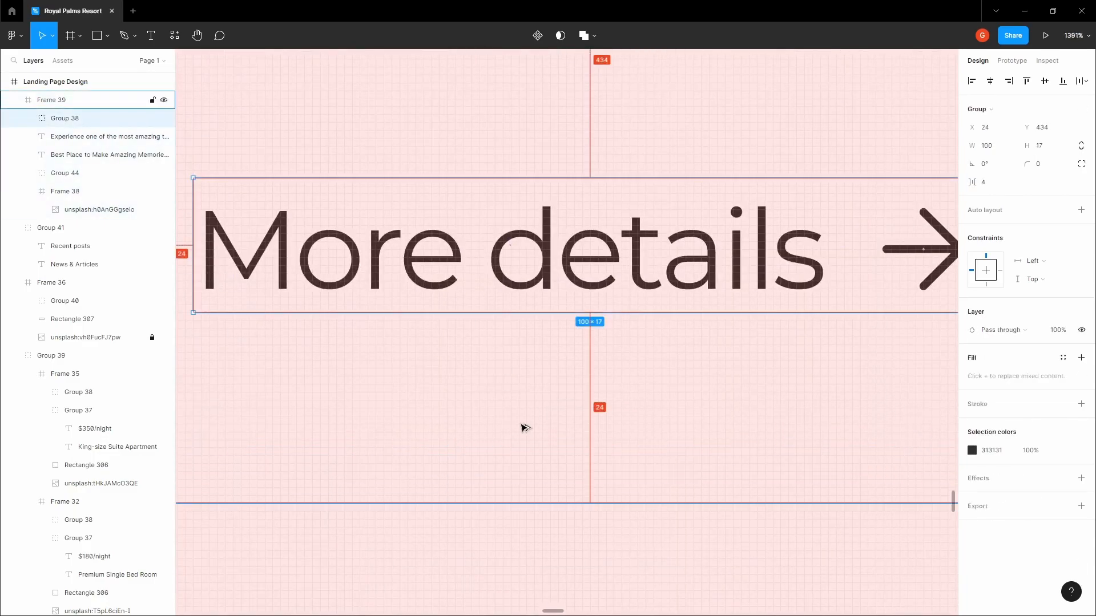
pyautogui.scroll(-6, 523, 426)
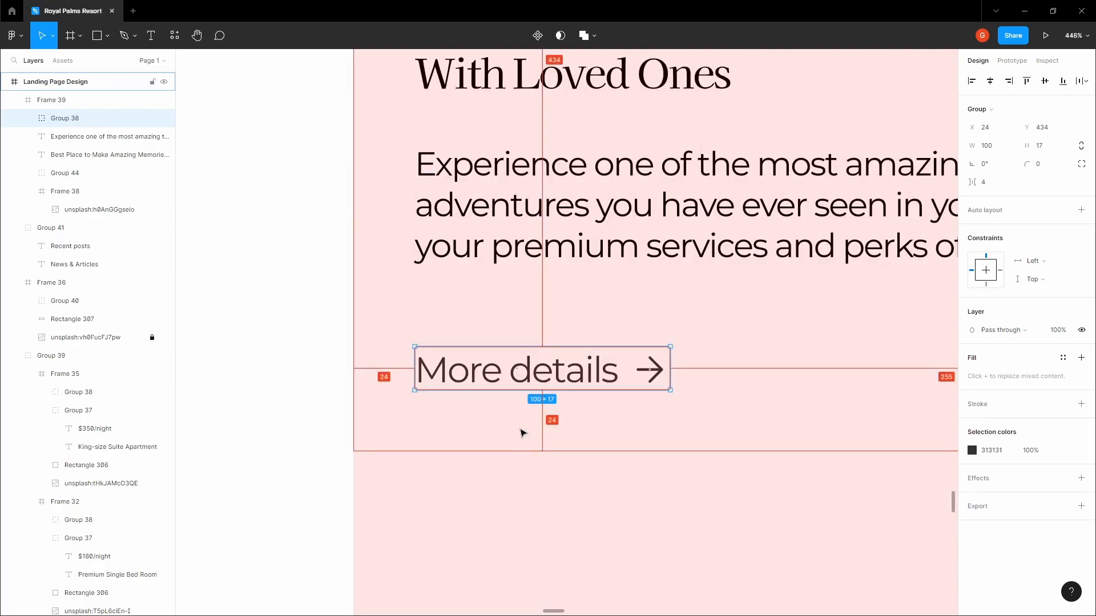
pyautogui.scroll(-10, 523, 433)
pyautogui.press('Escape')
# Duplicate the first post card into the middle and right columns
pyautogui.click(426, 318)
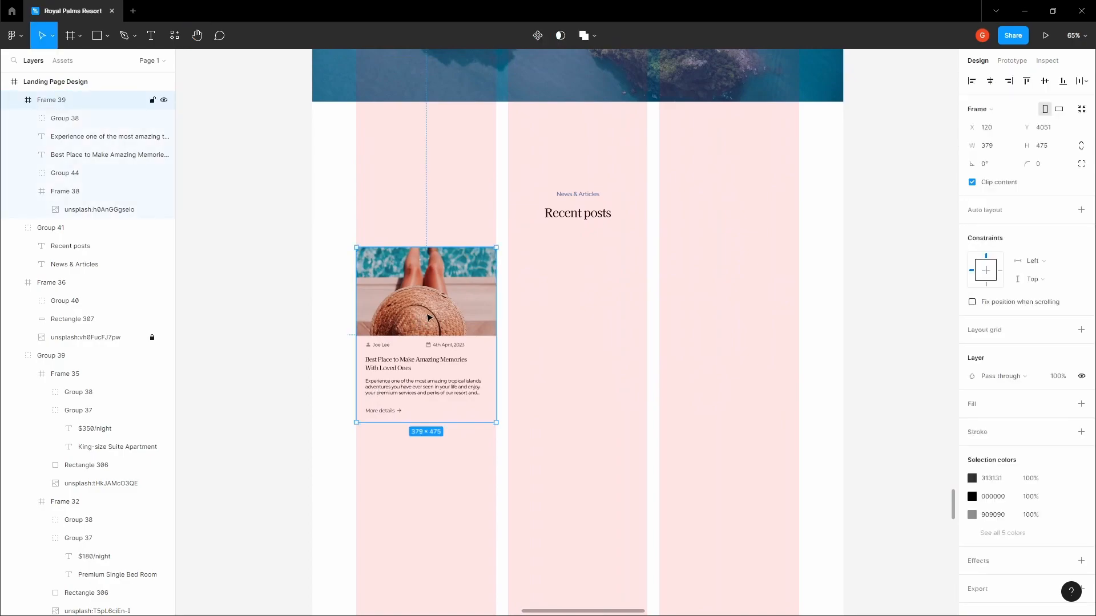
pyautogui.moveTo(345, 301); pyautogui.dragTo(284, 294)
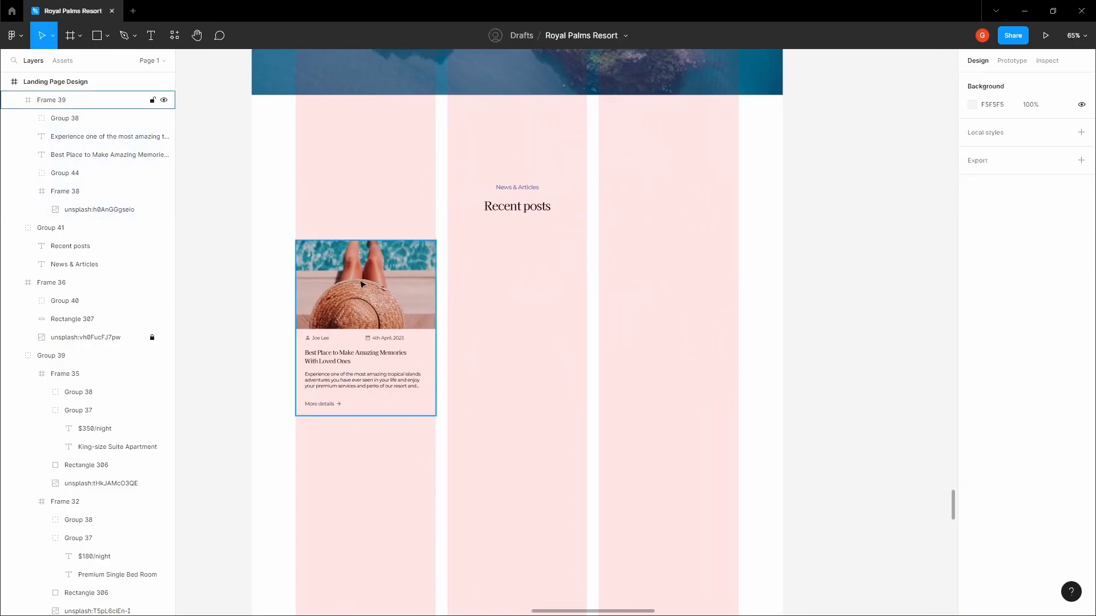
pyautogui.moveTo(391, 279); pyautogui.dragTo(681, 270)
pyautogui.click(828, 257)
pyautogui.scroll(-5, 800, 262)
pyautogui.moveTo(787, 263); pyautogui.dragTo(487, 284)
# Move the palm-beach image beside the cards, shrink it, and copy it
pyautogui.moveTo(744, 340); pyautogui.dragTo(648, 350)
pyautogui.moveTo(716, 444); pyautogui.dragTo(635, 334)
pyautogui.rightClick(609, 311)
pyautogui.click(623, 304)
pyautogui.keyDown('ctrl'); pyautogui.click(399, 288); pyautogui.keyUp('ctrl')
pyautogui.scroll(5, 399, 287)
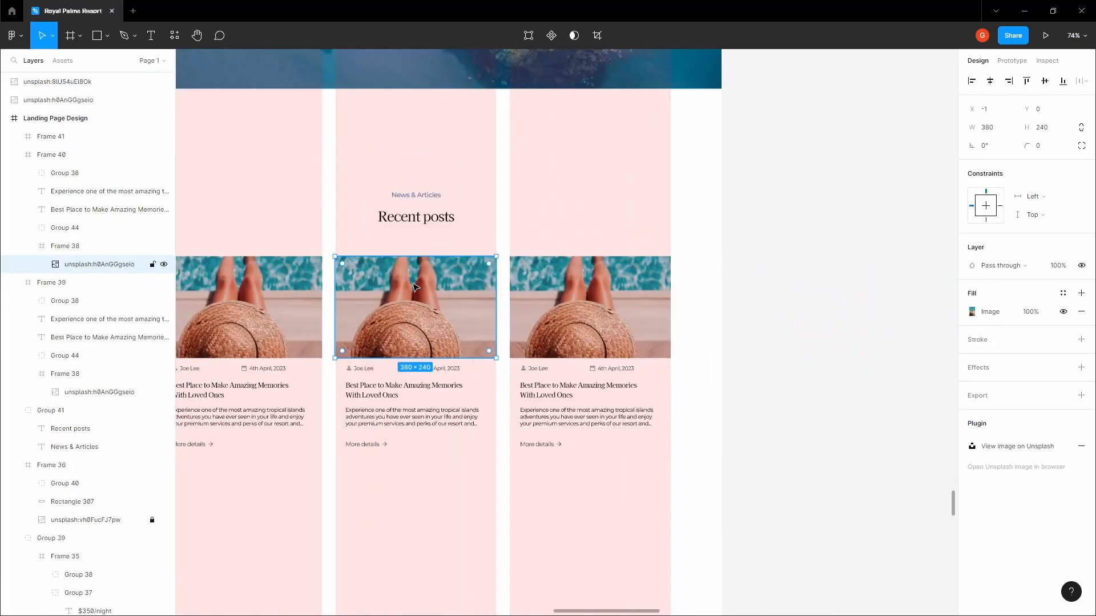
pyautogui.click(700, 264)
pyautogui.scroll(1, 700, 264)
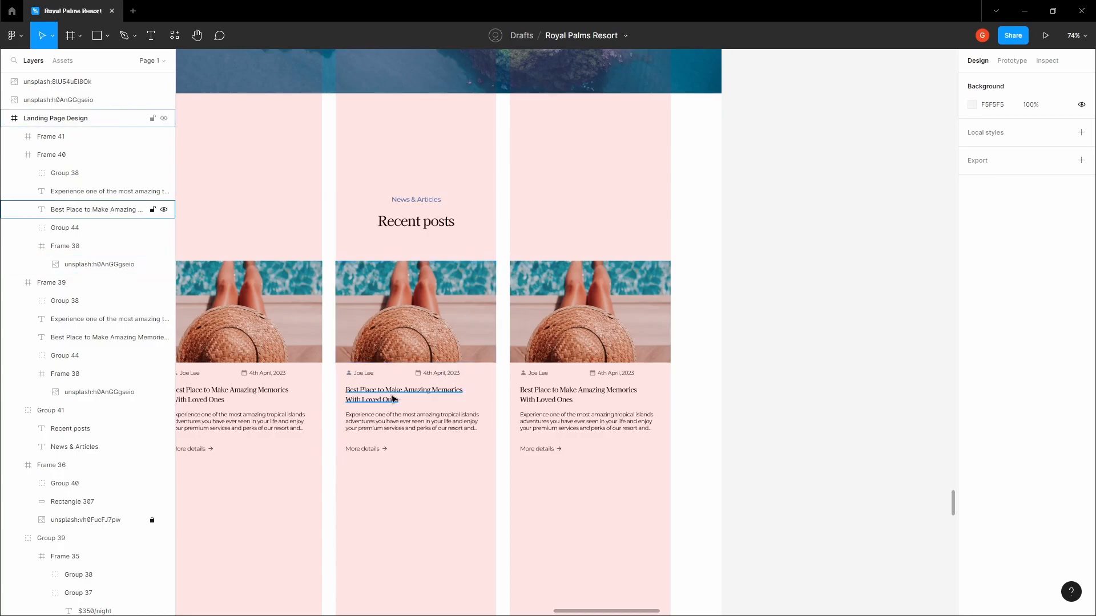
# Replace the middle card's hat photo with the palm image, centred and stretched to fill
pyautogui.click(425, 320)
pyautogui.rightClick(396, 294)
pyautogui.click(411, 316)
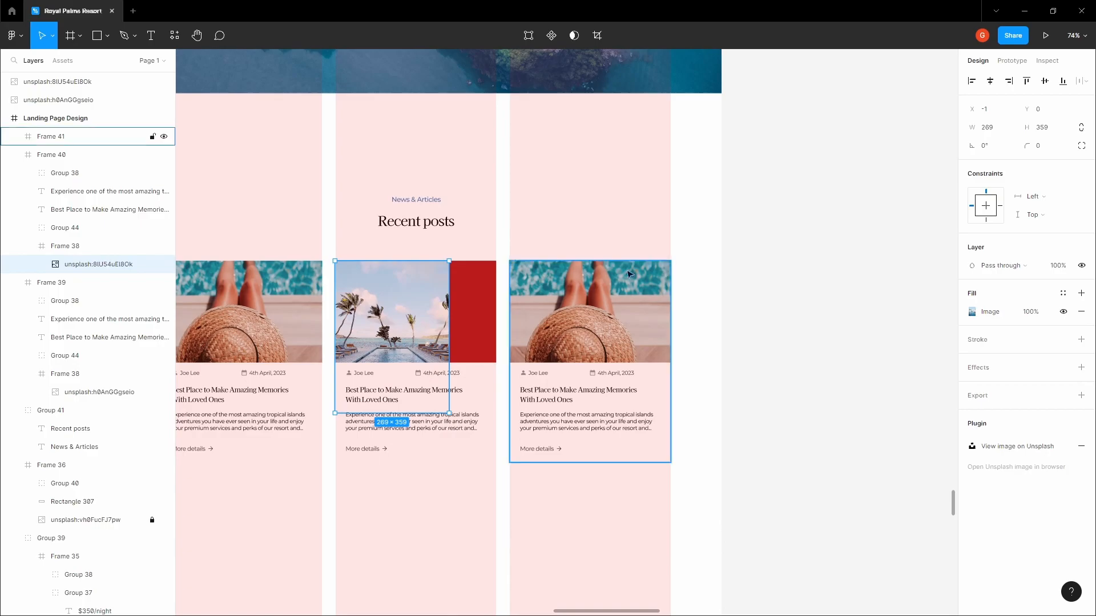
pyautogui.click(989, 80)
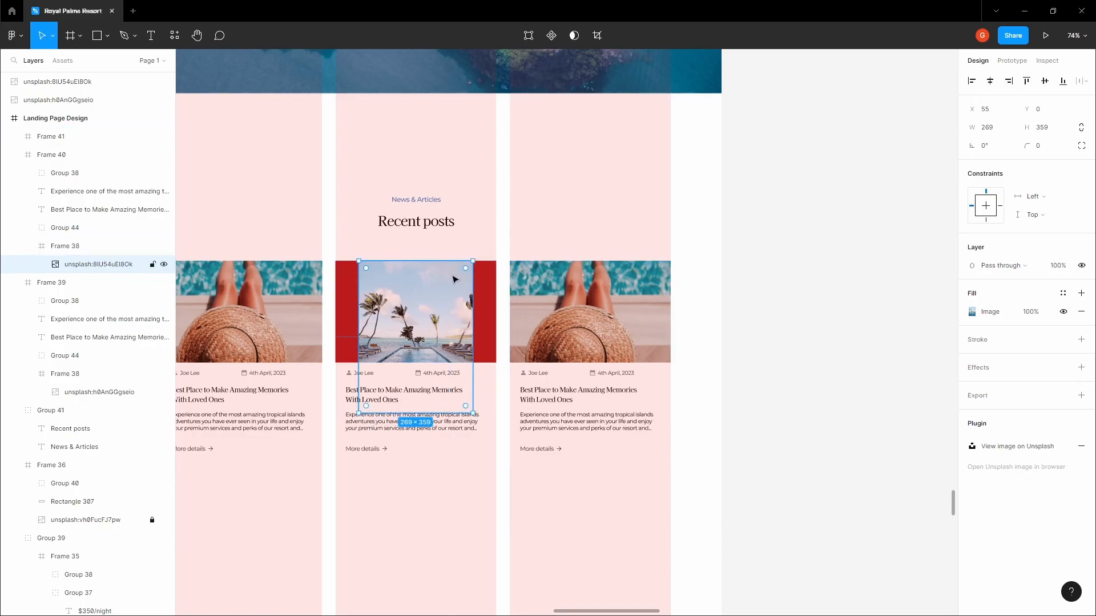
pyautogui.scroll(5, 460, 291)
pyautogui.moveTo(485, 306); pyautogui.dragTo(526, 306)
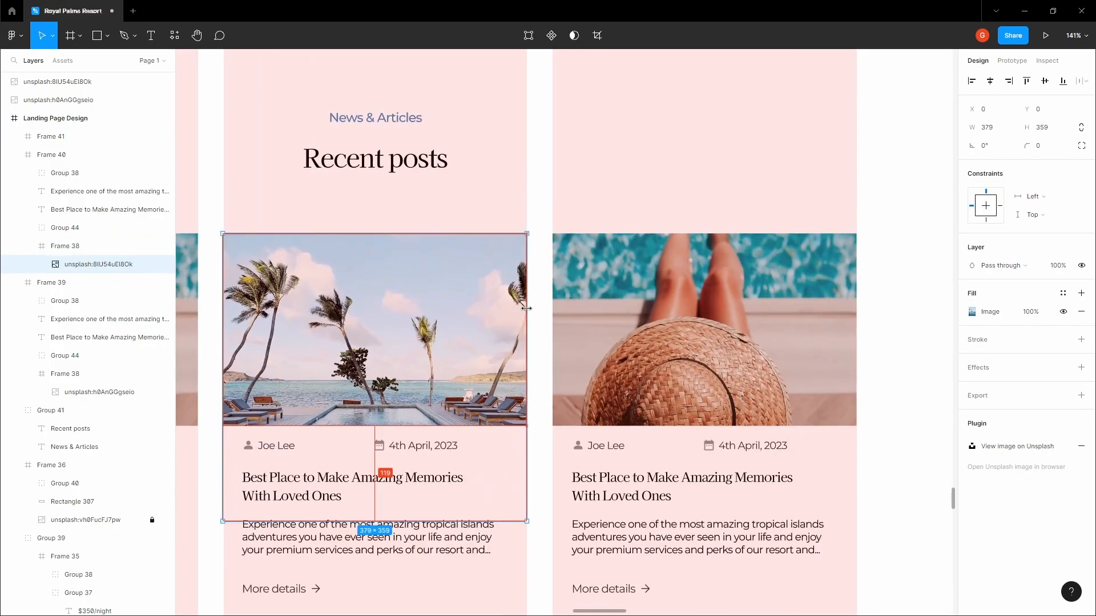
pyautogui.scroll(-8, 527, 311)
pyautogui.click(628, 333)
# Move the large resort-pool image beside the cards, shrink it, and copy it
pyautogui.hscroll(3, 651, 326)
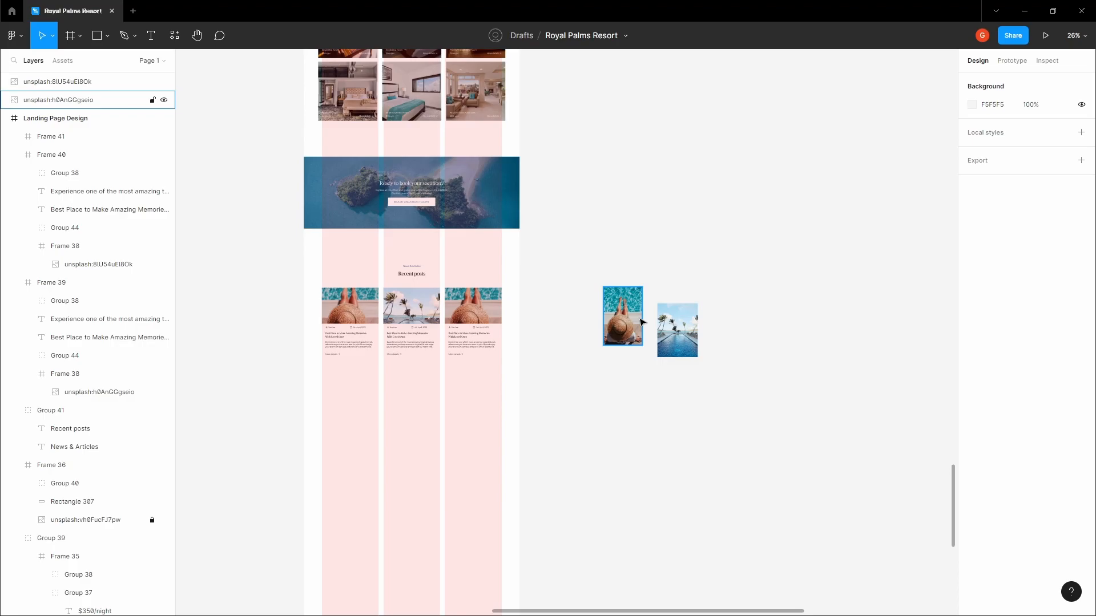
pyautogui.scroll(-3, 615, 311)
pyautogui.moveTo(833, 335); pyautogui.dragTo(637, 375)
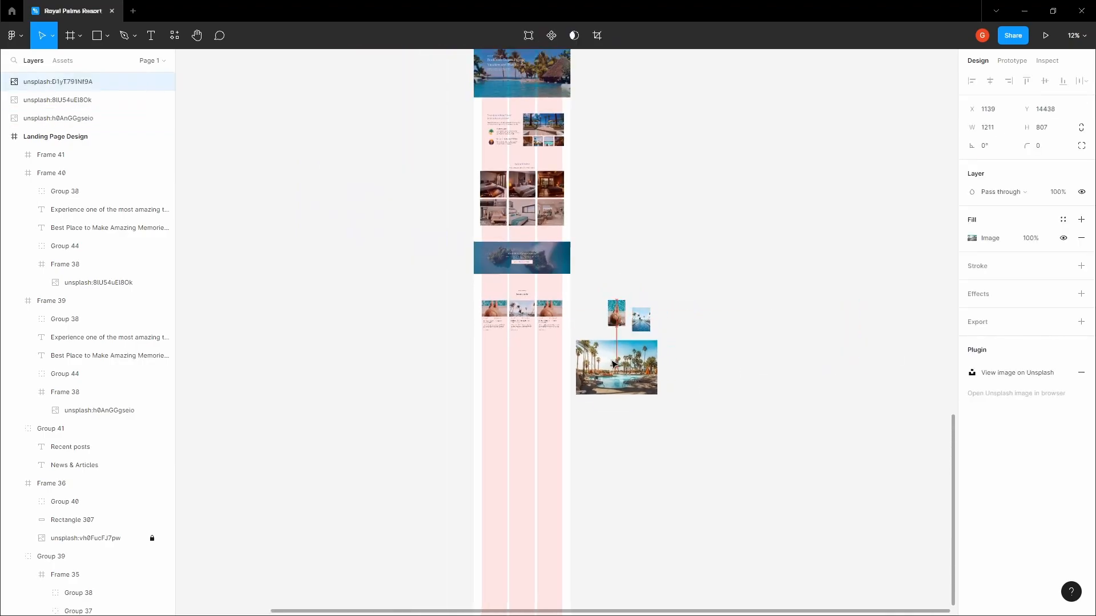
pyautogui.scroll(3, 637, 375)
pyautogui.moveTo(692, 427); pyautogui.dragTo(558, 338)
pyautogui.rightClick(540, 324)
pyautogui.click(559, 300)
pyautogui.click(559, 297)
# Replace the third card's hat photo with the pool image, centred and stretched to fill
pyautogui.moveTo(458, 233); pyautogui.dragTo(543, 287)
pyautogui.scroll(3, 543, 287)
pyautogui.keyDown('ctrl'); pyautogui.click(497, 274); pyautogui.keyUp('ctrl')
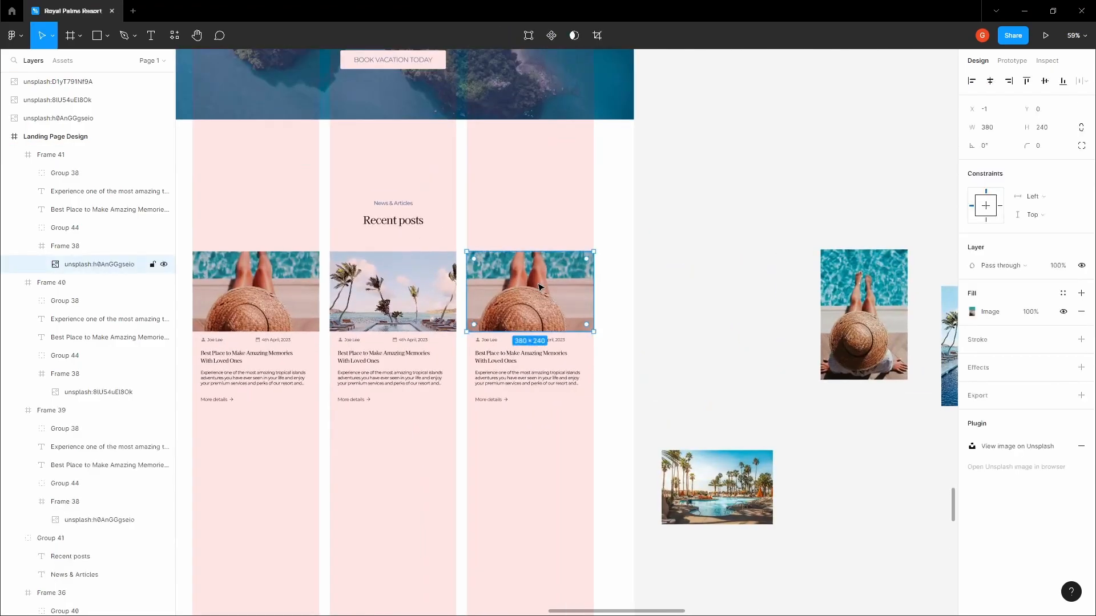
pyautogui.scroll(3, 478, 269)
pyautogui.rightClick(524, 278)
pyautogui.click(559, 308)
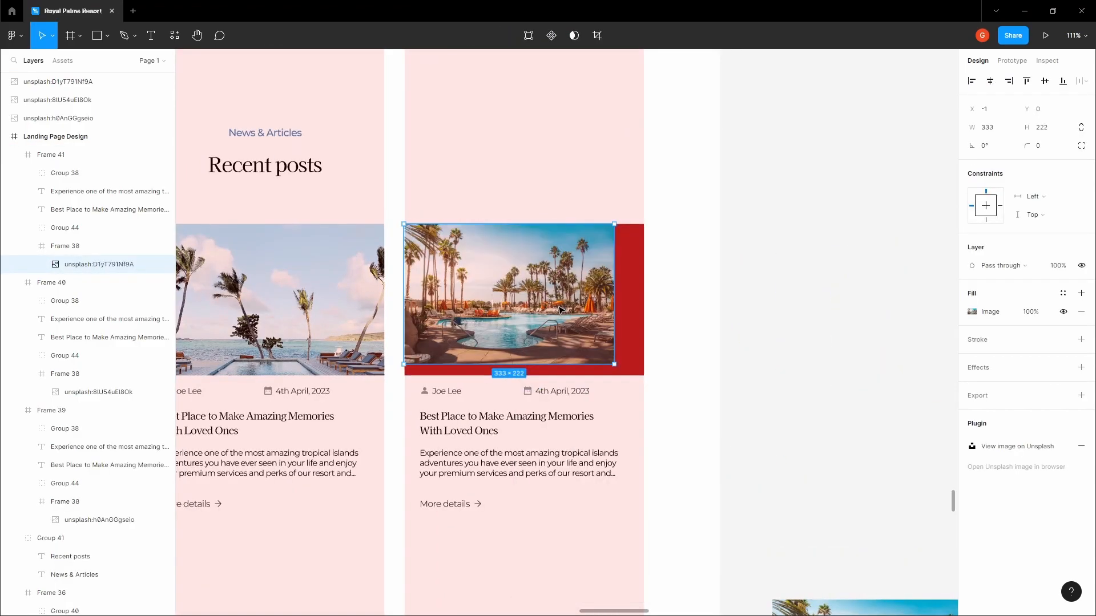
pyautogui.click(990, 80)
pyautogui.click(1045, 81)
pyautogui.moveTo(554, 230); pyautogui.dragTo(554, 224)
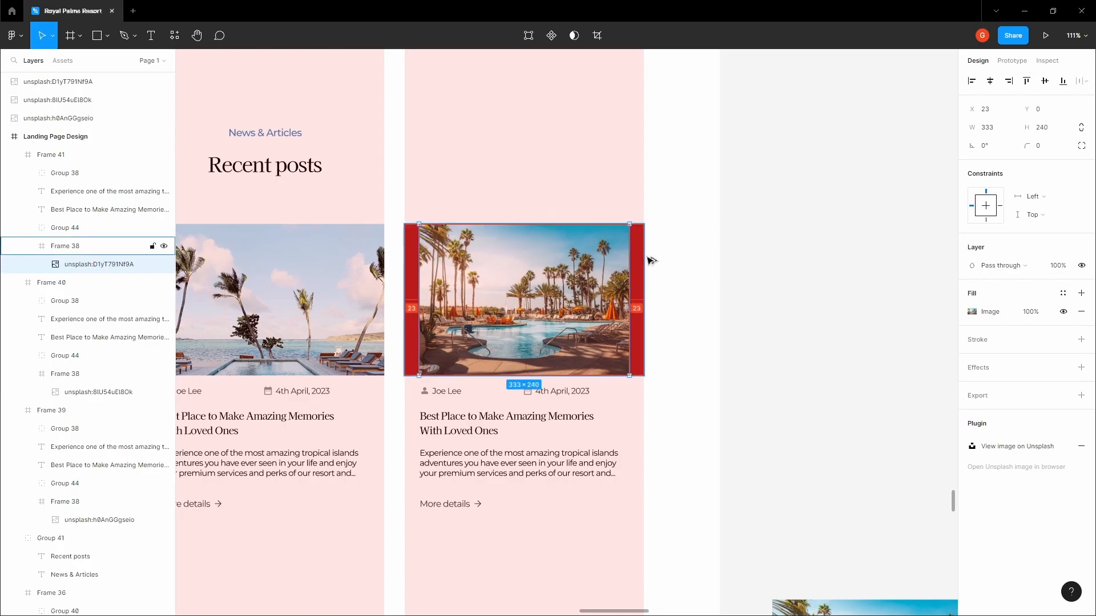
pyautogui.moveTo(630, 263); pyautogui.dragTo(778, 319)
pyautogui.click(680, 260)
pyautogui.scroll(-6, 778, 319)
# Compare heading gaps and move the Recent posts heading down 20 px
pyautogui.click(588, 281)
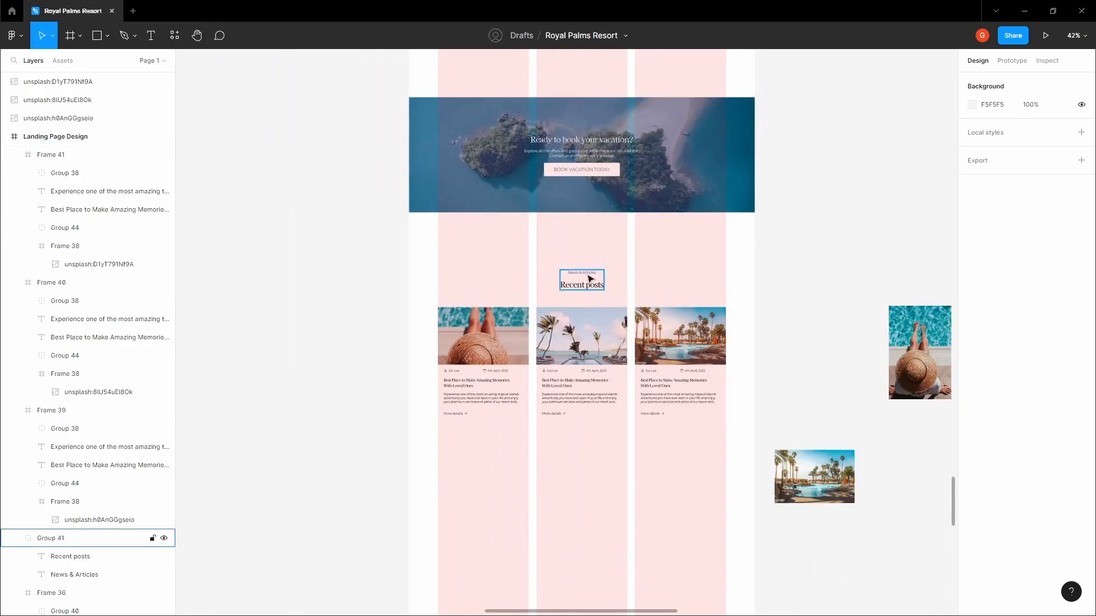
pyautogui.scroll(10, 588, 330)
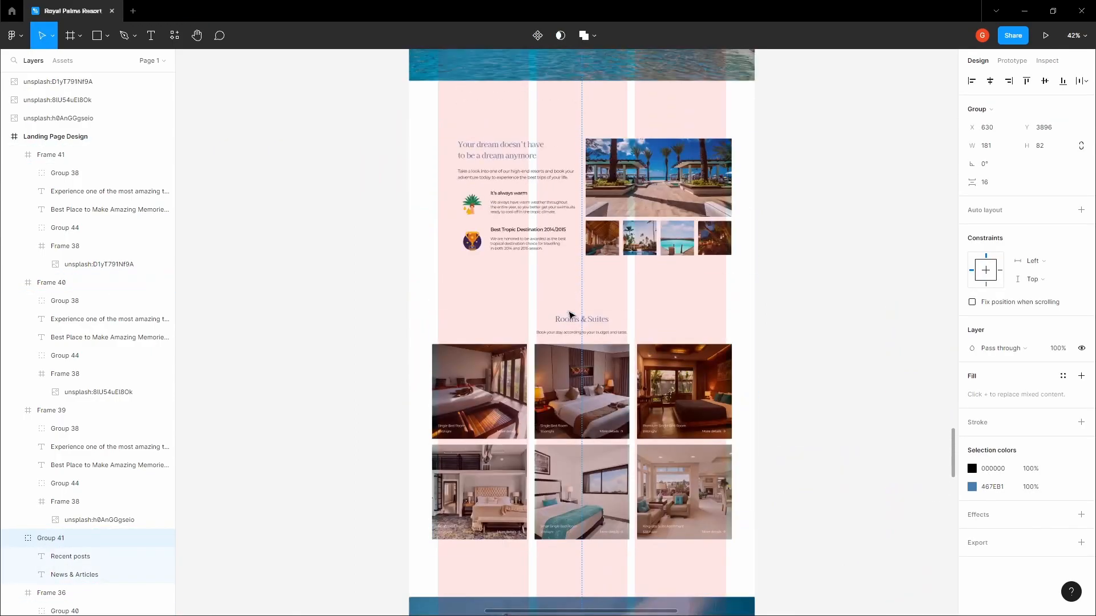
pyautogui.click(589, 377)
pyautogui.press('alt')
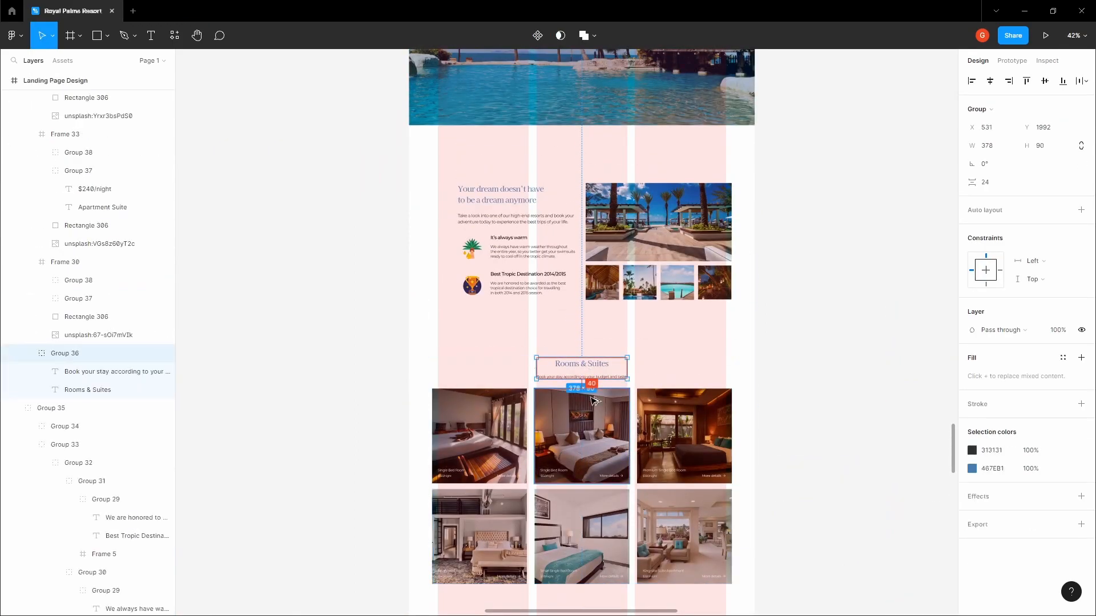
pyautogui.scroll(-8, 591, 397)
pyautogui.click(592, 377)
pyautogui.press('alt')
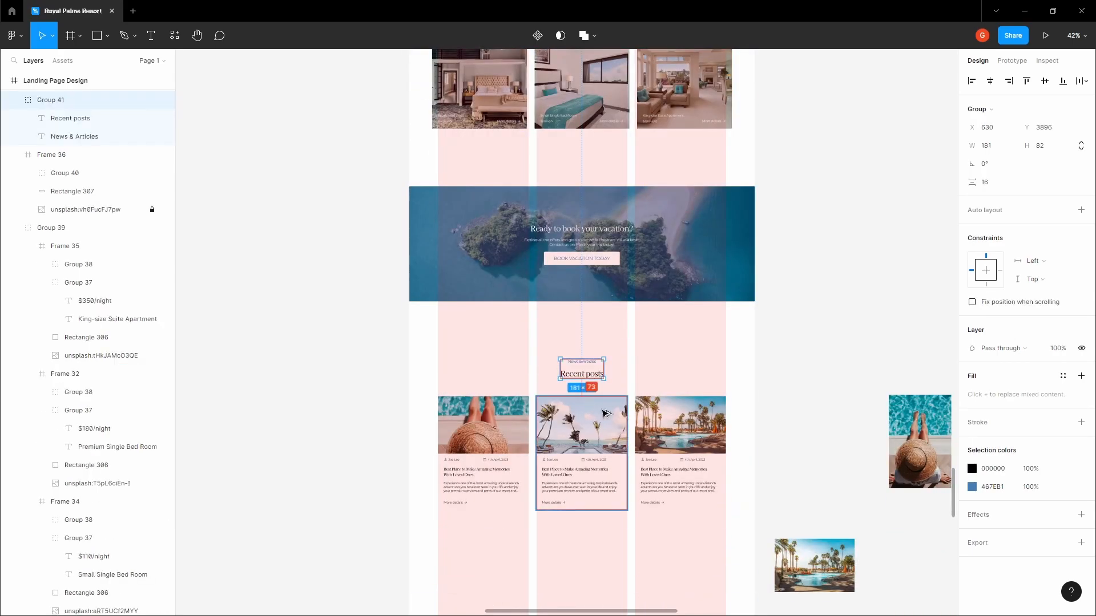
pyautogui.hotkey('shift', 'Down')
pyautogui.hotkey('shift', 'Down')
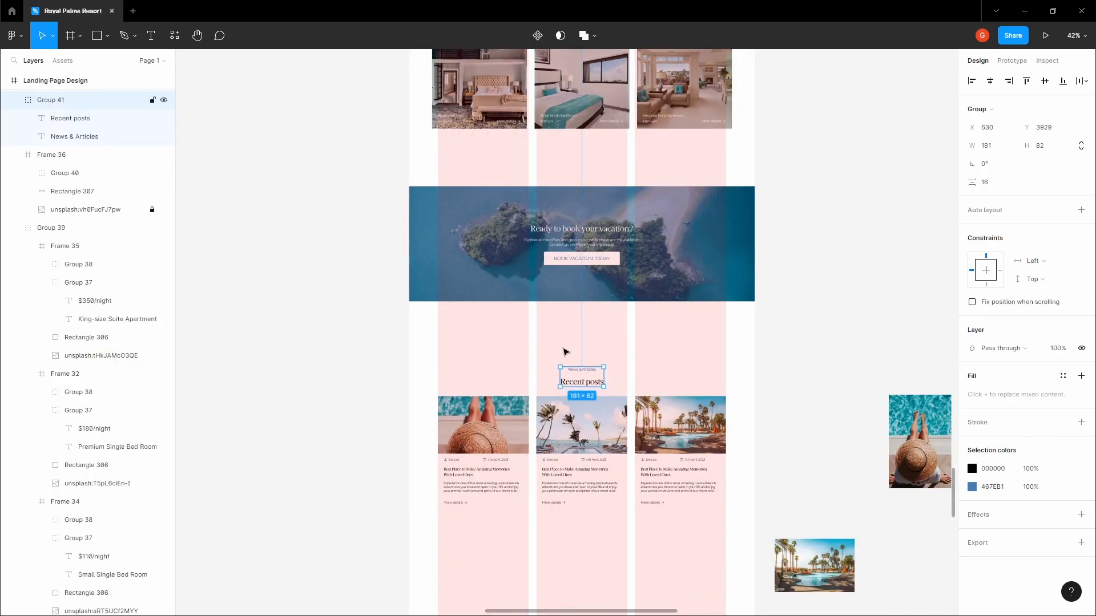
pyautogui.click(571, 330)
# Group the heading with the three post cards and nudge the group up toward the banner
pyautogui.press('space')
pyautogui.moveTo(564, 335); pyautogui.dragTo(509, 299)
pyautogui.moveTo(345, 305); pyautogui.dragTo(689, 550)
pyautogui.hotkey('ctrl', 'g')
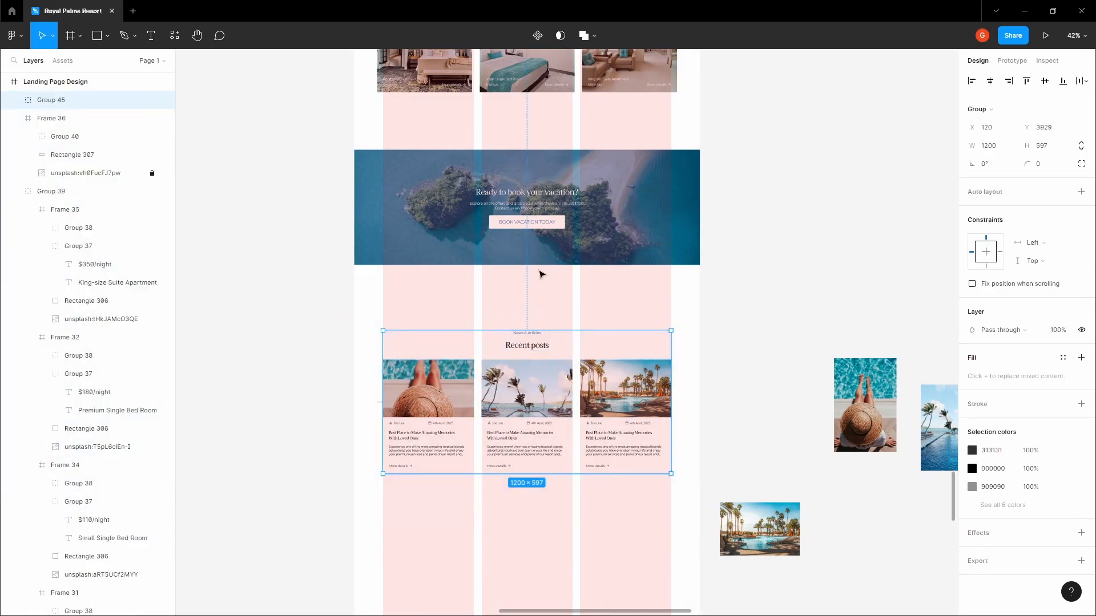
pyautogui.hotkey('shift', 'Up')
pyautogui.hotkey('shift', 'Up')
pyautogui.press('alt')
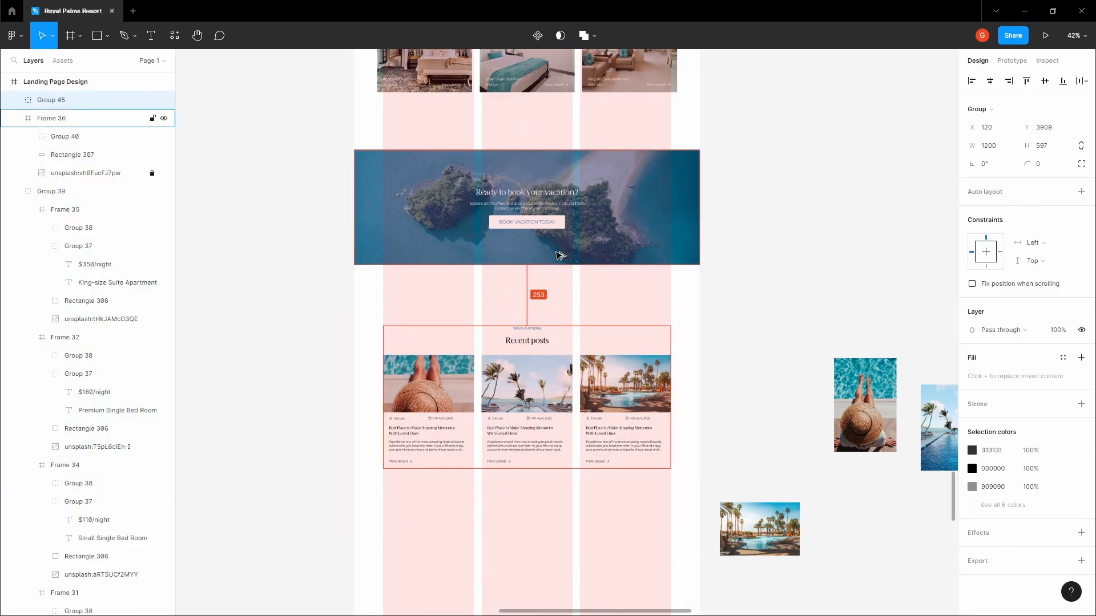
pyautogui.hotkey('shift', 'Up')
pyautogui.press('Up')
pyautogui.press('Up')
pyautogui.press('Up')
# Delete the three leftover loose images beside the page
pyautogui.click(598, 297)
pyautogui.press('space')
pyautogui.moveTo(598, 298); pyautogui.dragTo(528, 278)
pyautogui.scroll(-2, 600, 341)
pyautogui.moveTo(642, 517); pyautogui.dragTo(905, 352)
pyautogui.press('Delete')
pyautogui.press('space')
pyautogui.moveTo(667, 299); pyautogui.dragTo(670, 298)
pyautogui.scroll(1, 633, 331)
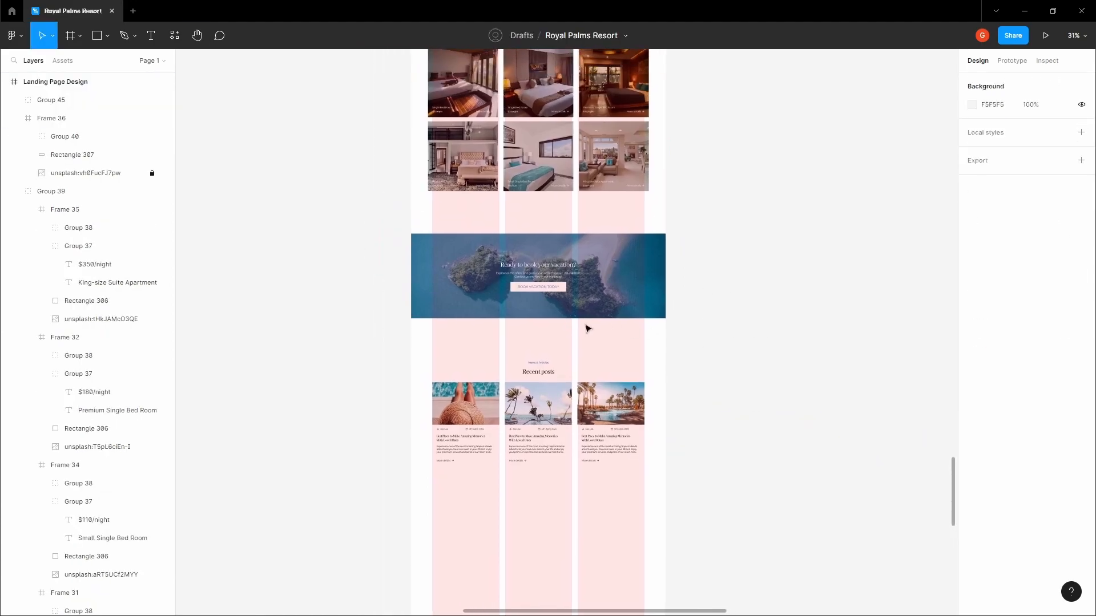
# Hide the layout grids with Ctrl+Shift+4 and scroll through the finished page to review it
pyautogui.hotkey('ctrl', 'shift', '4')
pyautogui.scroll(3, 633, 352)
pyautogui.scroll(6, 583, 201)
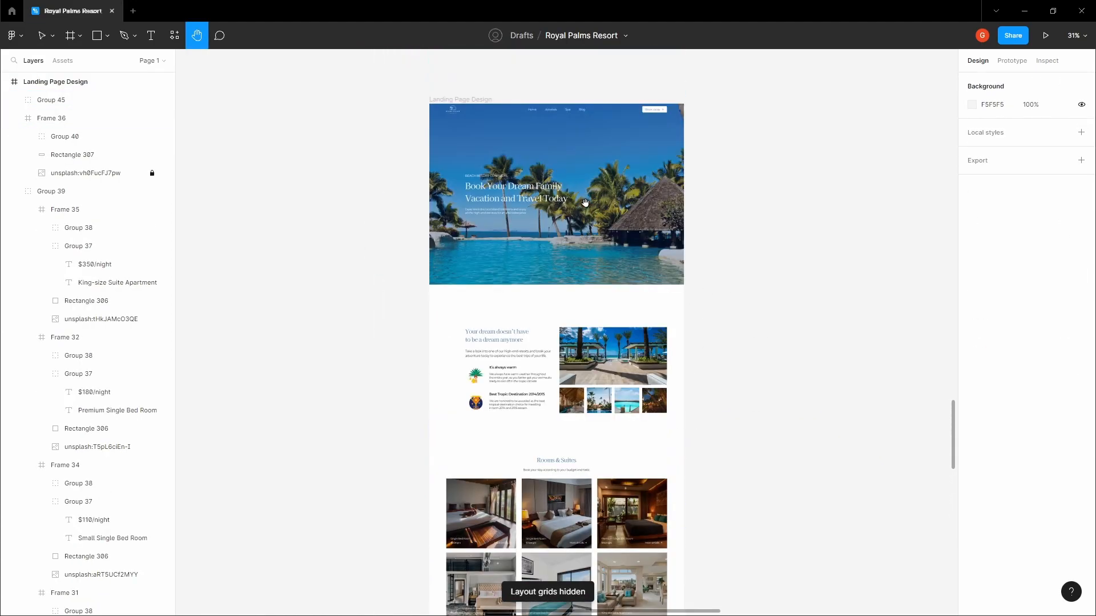
pyautogui.scroll(6, 581, 235)
pyautogui.scroll(-1, 583, 238)
pyautogui.moveTo(588, 302); pyautogui.dragTo(598, 201)
pyautogui.scroll(-1, 594, 188)
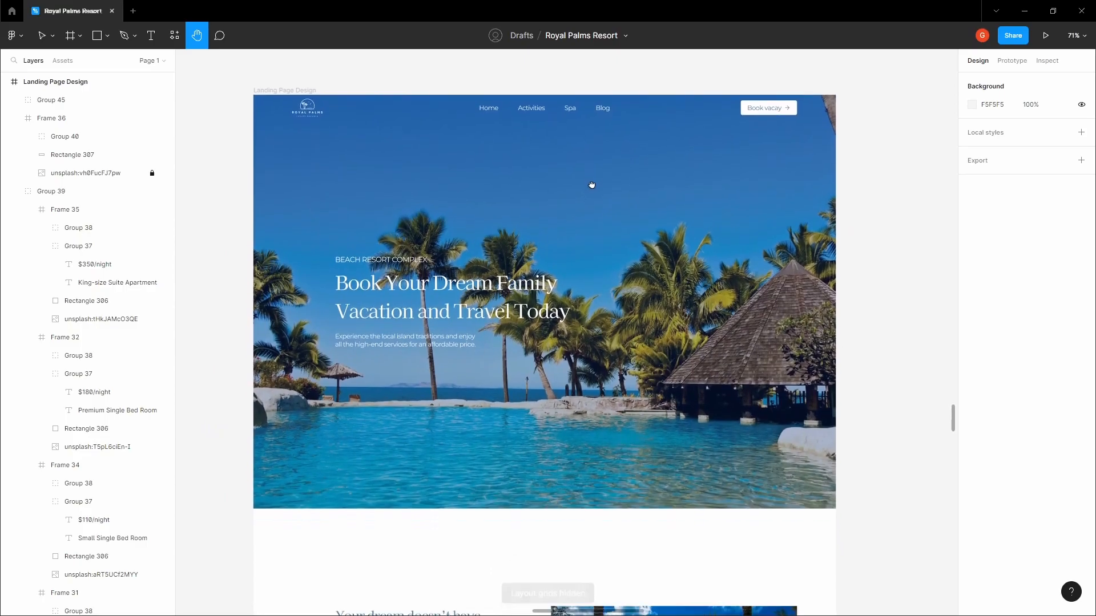
pyautogui.scroll(-4, 588, 174)
pyautogui.scroll(-5, 587, 174)
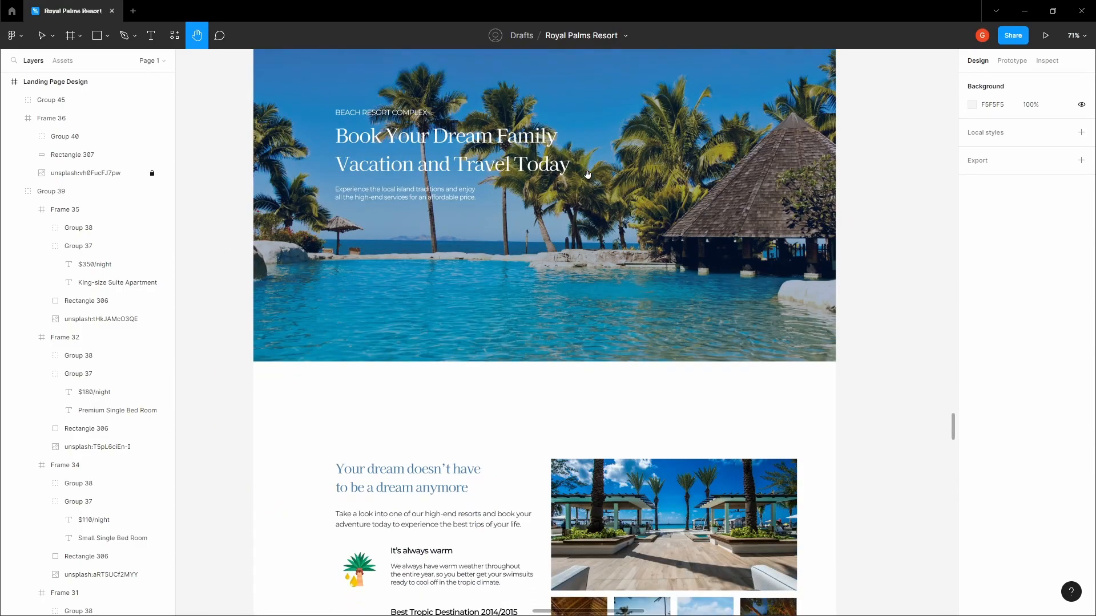
pyautogui.scroll(10, 592, 182)
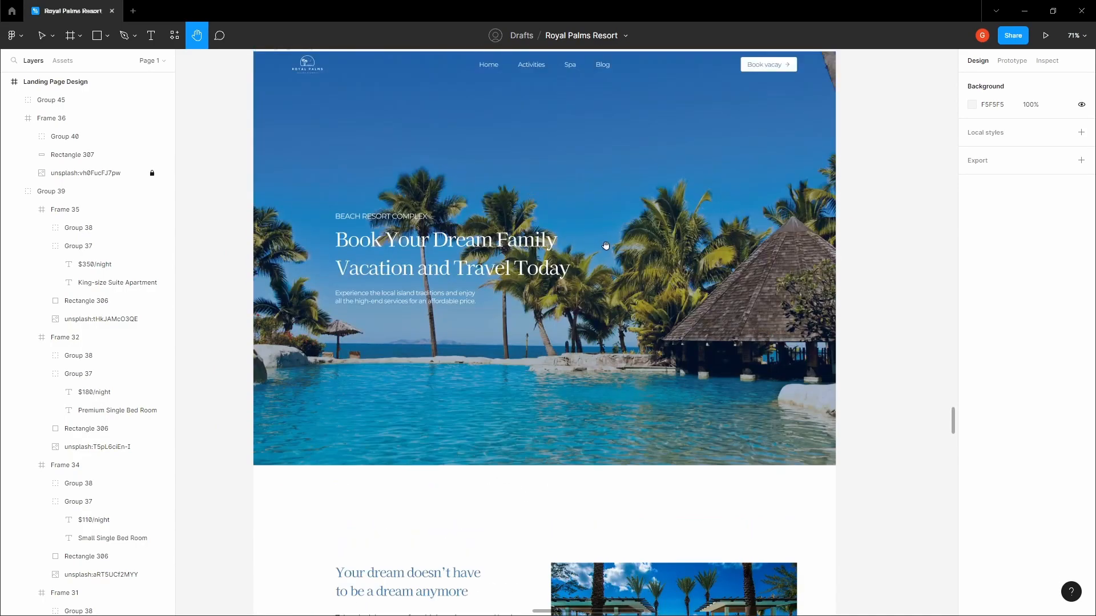
pyautogui.scroll(-7, 525, 294)
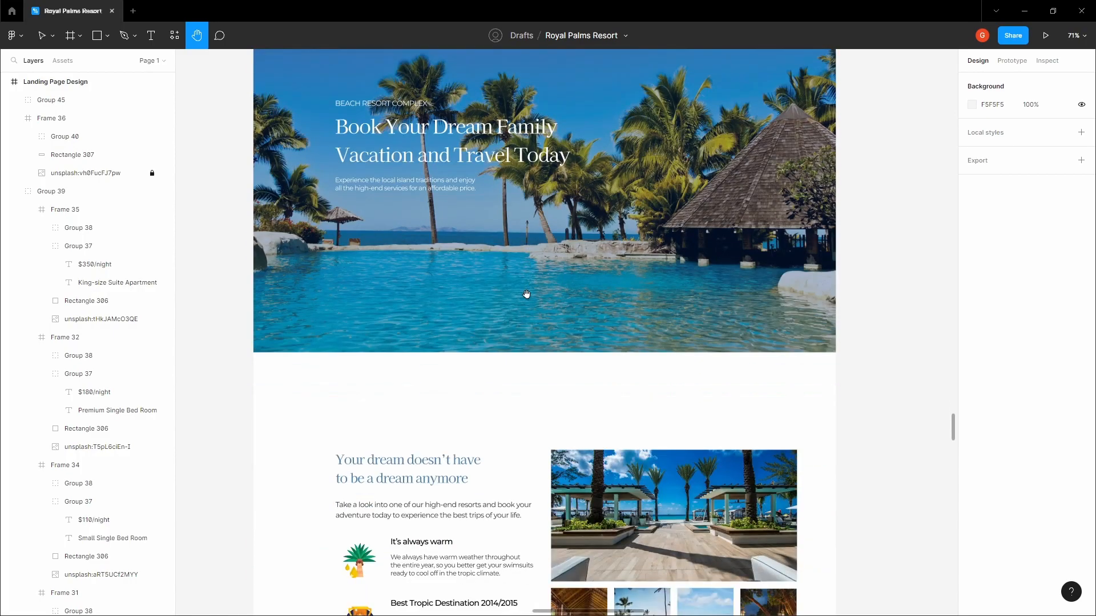
pyautogui.scroll(-4, 532, 294)
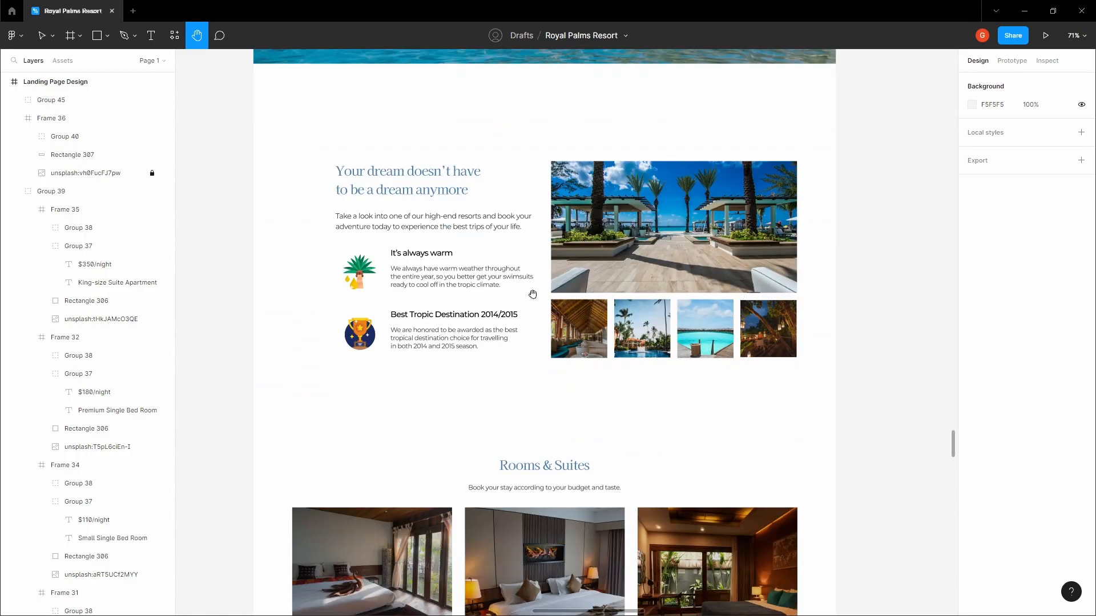
pyautogui.scroll(-8, 533, 294)
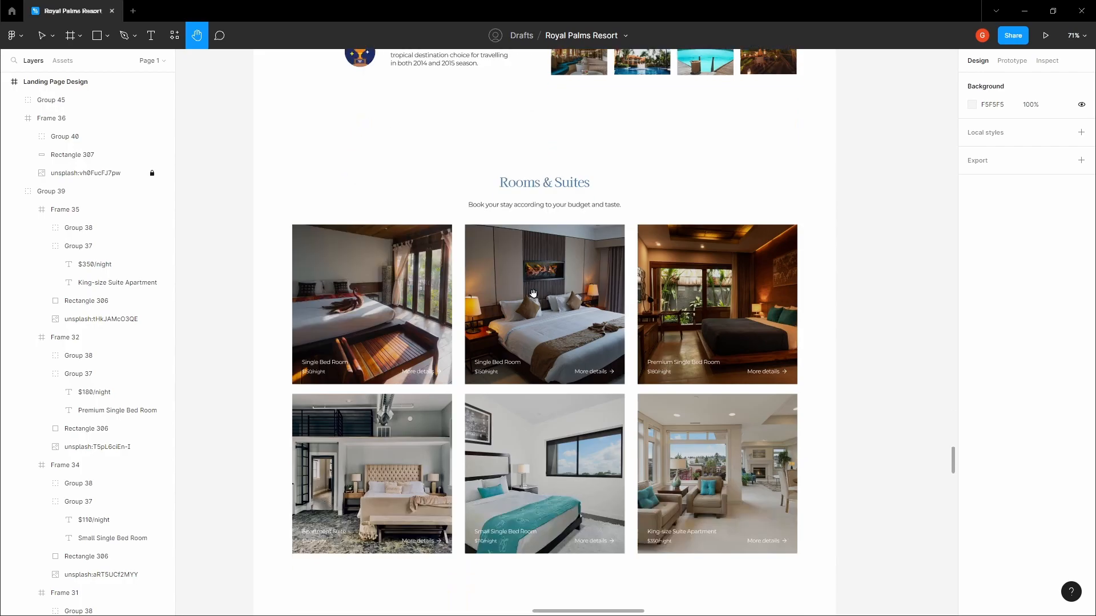
pyautogui.scroll(-7, 533, 294)
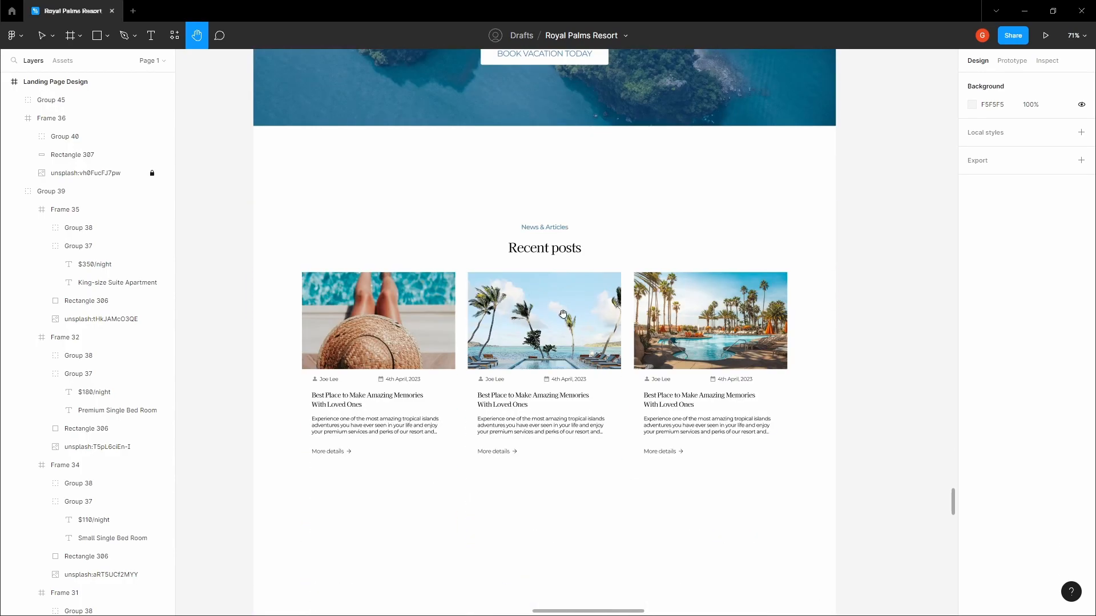
pyautogui.scroll(4, 562, 316)
pyautogui.scroll(-2, 553, 275)
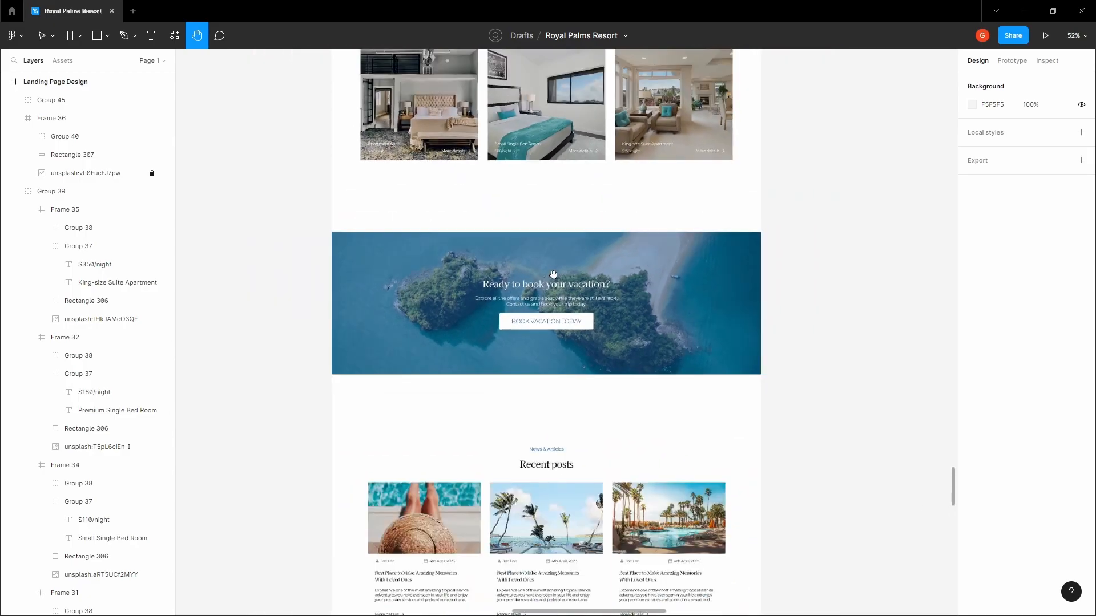
pyautogui.scroll(6, 553, 274)
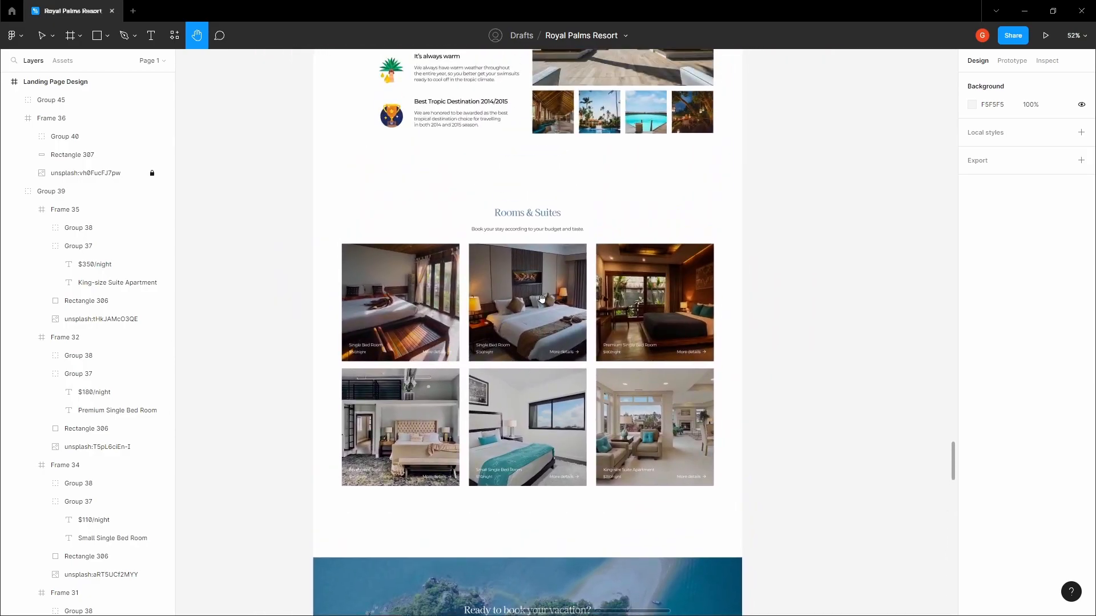